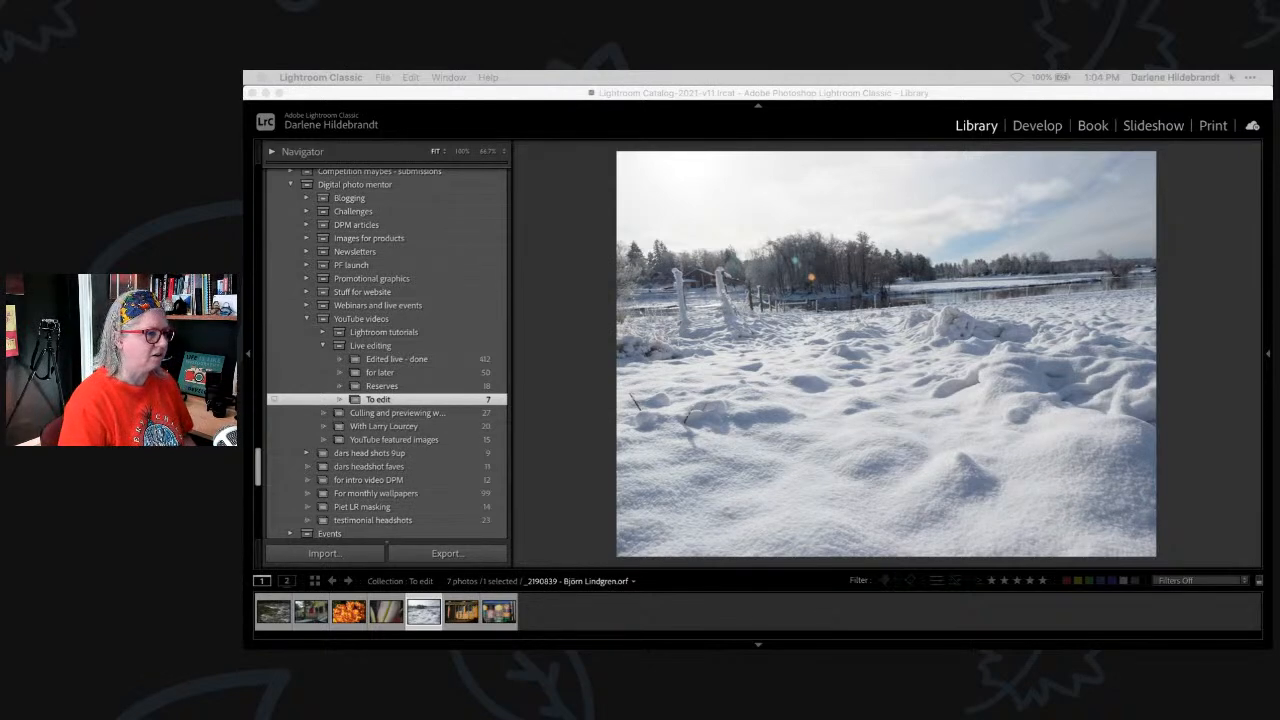
# Open the snowy landscape photo in the Develop module and show the clipping indicators
pyautogui.click(1172, 388)
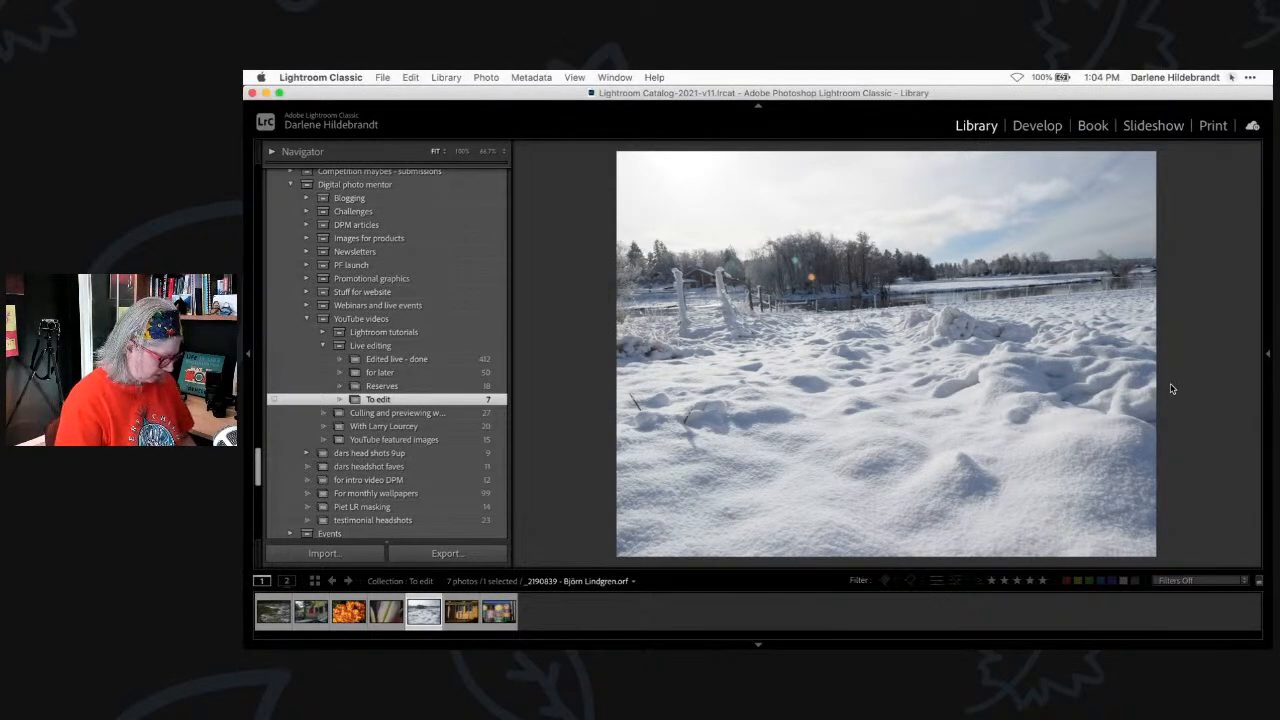
pyautogui.press('d')
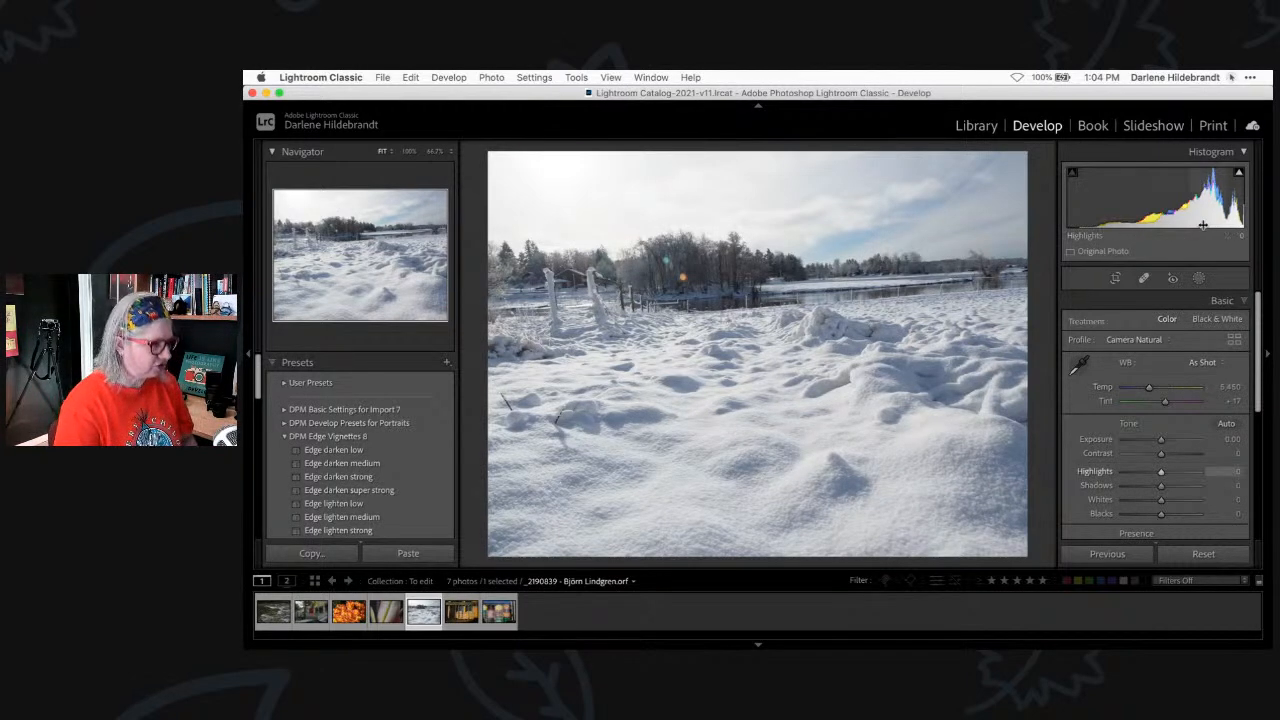
pyautogui.press('j')
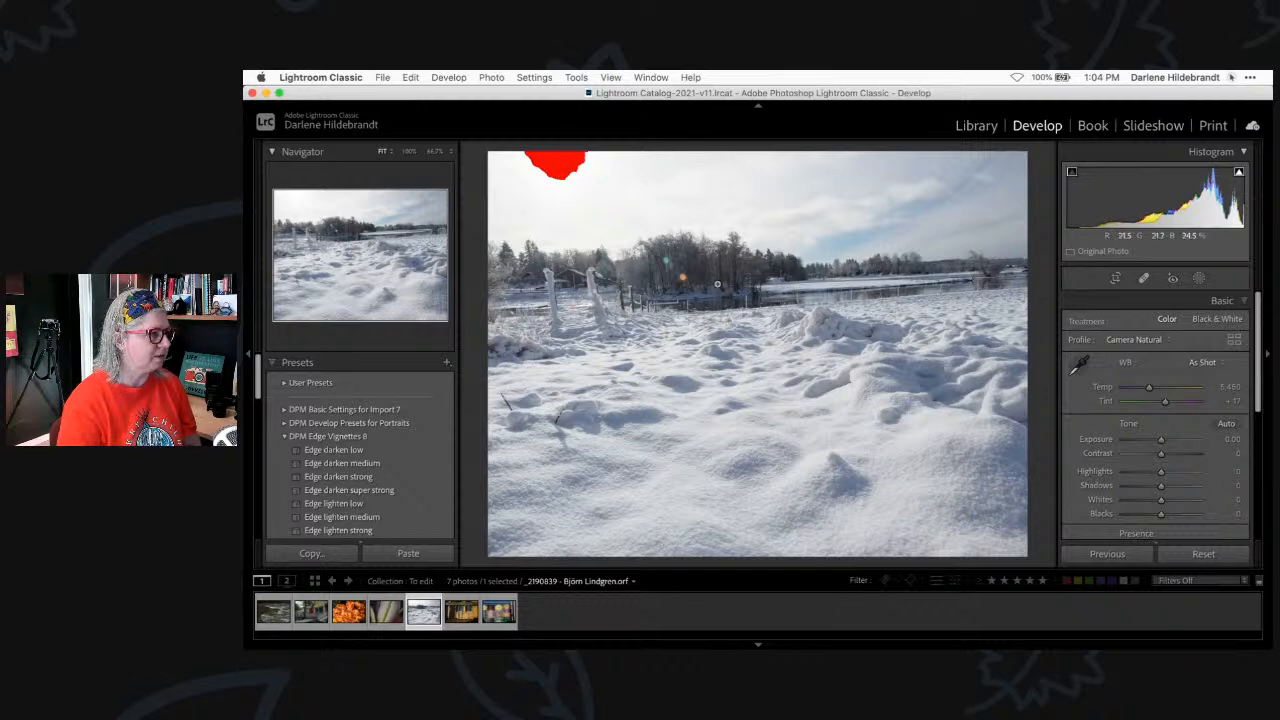
# Turn on the cursor highlight in the screen pointer utility
pyautogui.click(1232, 77)
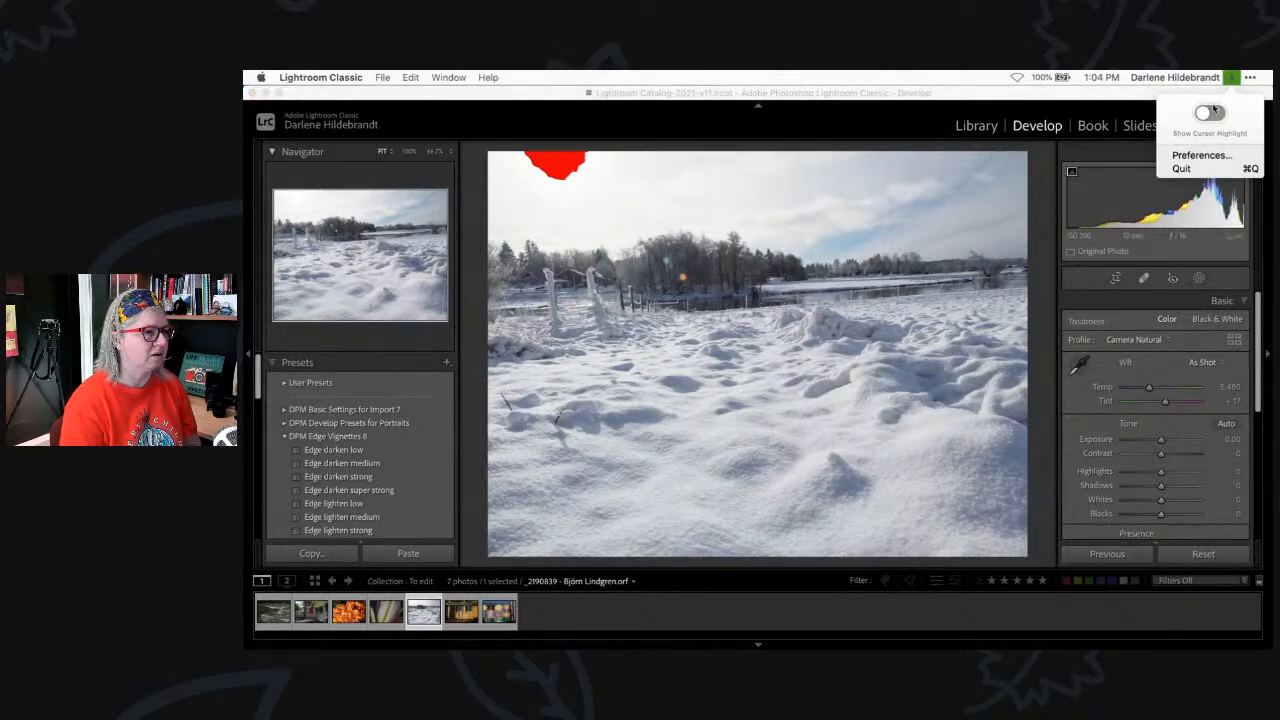
pyautogui.click(1208, 113)
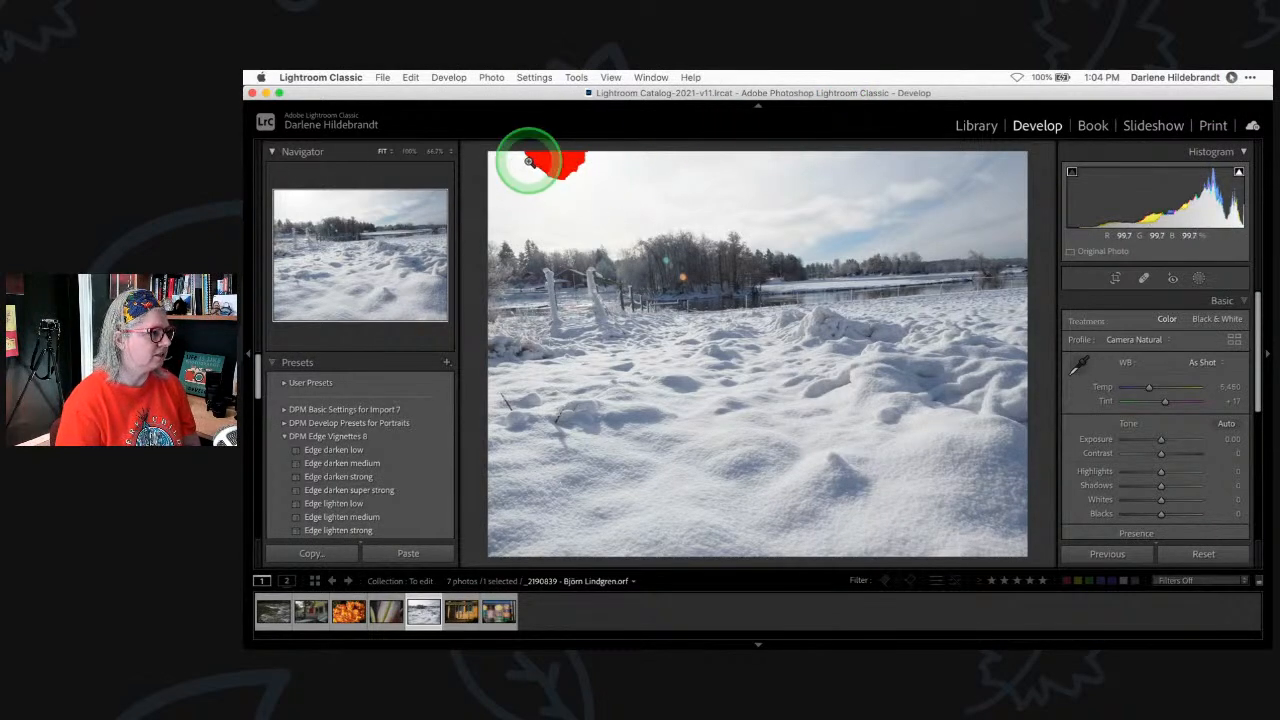
# Toggle the shadow and highlight clipping indicators off and on to examine the clipped area of the sky
pyautogui.press('j')
pyautogui.press('j')
pyautogui.press('j')
pyautogui.press('j')
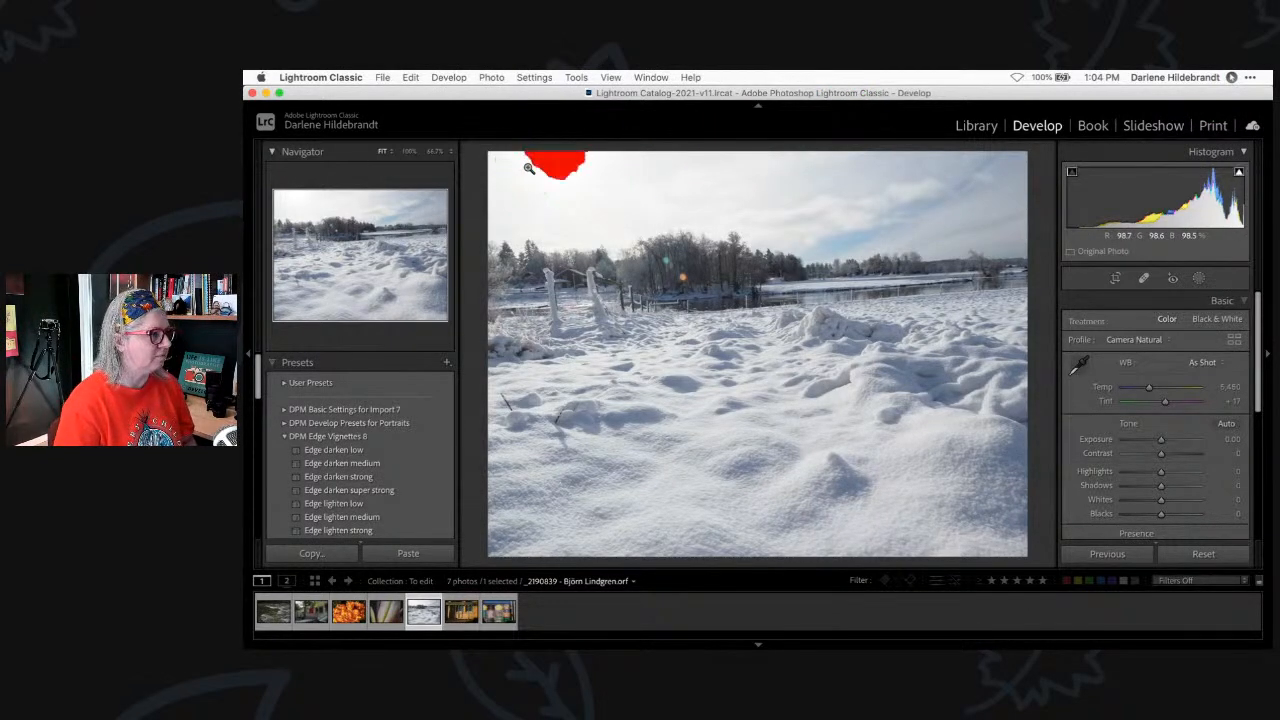
pyautogui.click(1239, 173)
pyautogui.click(1239, 173)
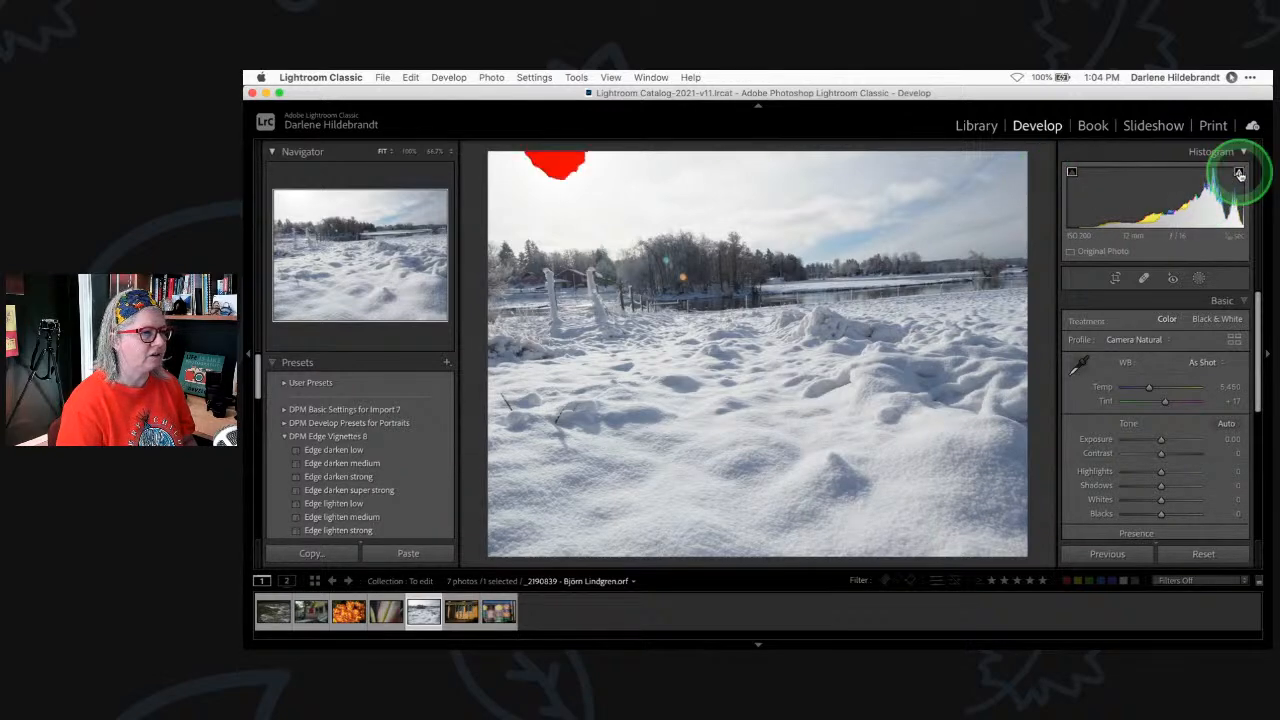
pyautogui.click(1072, 174)
pyautogui.click(1239, 173)
pyautogui.click(1239, 173)
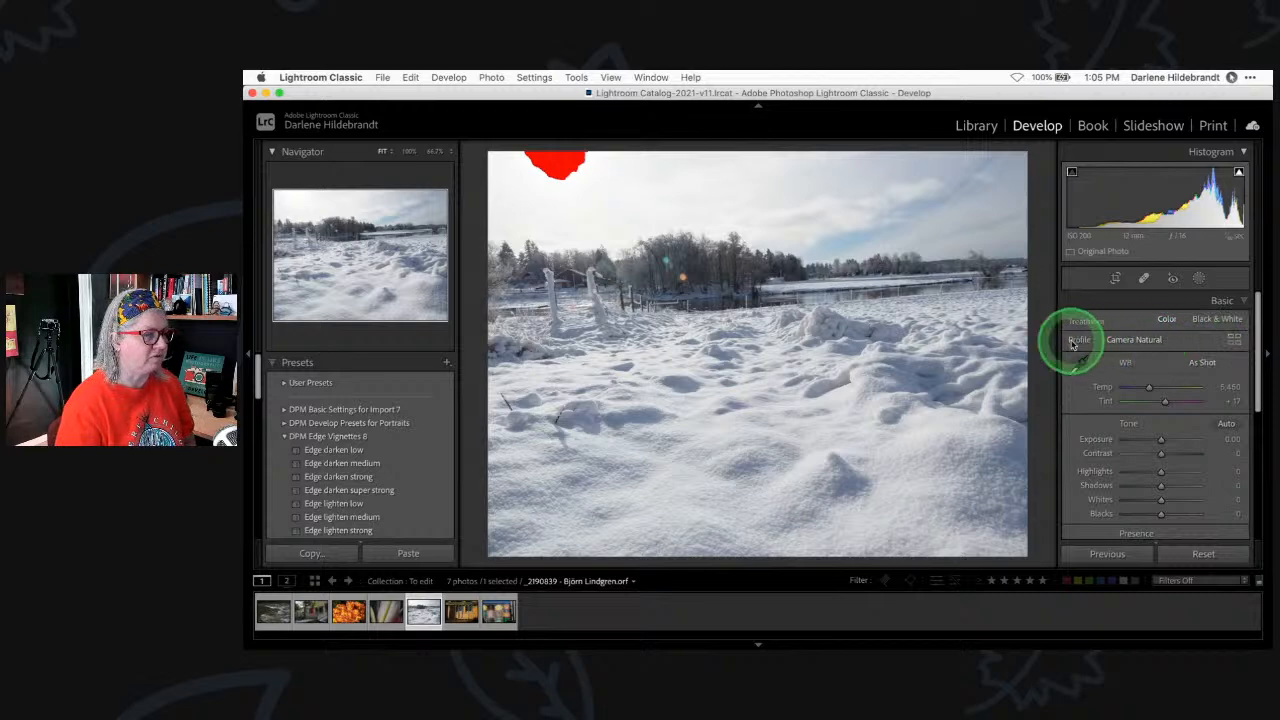
# Browse the Camera Matching profiles, previewing Natural and Muted, check the photo's capture info, and close the profile browser
pyautogui.click(1234, 340)
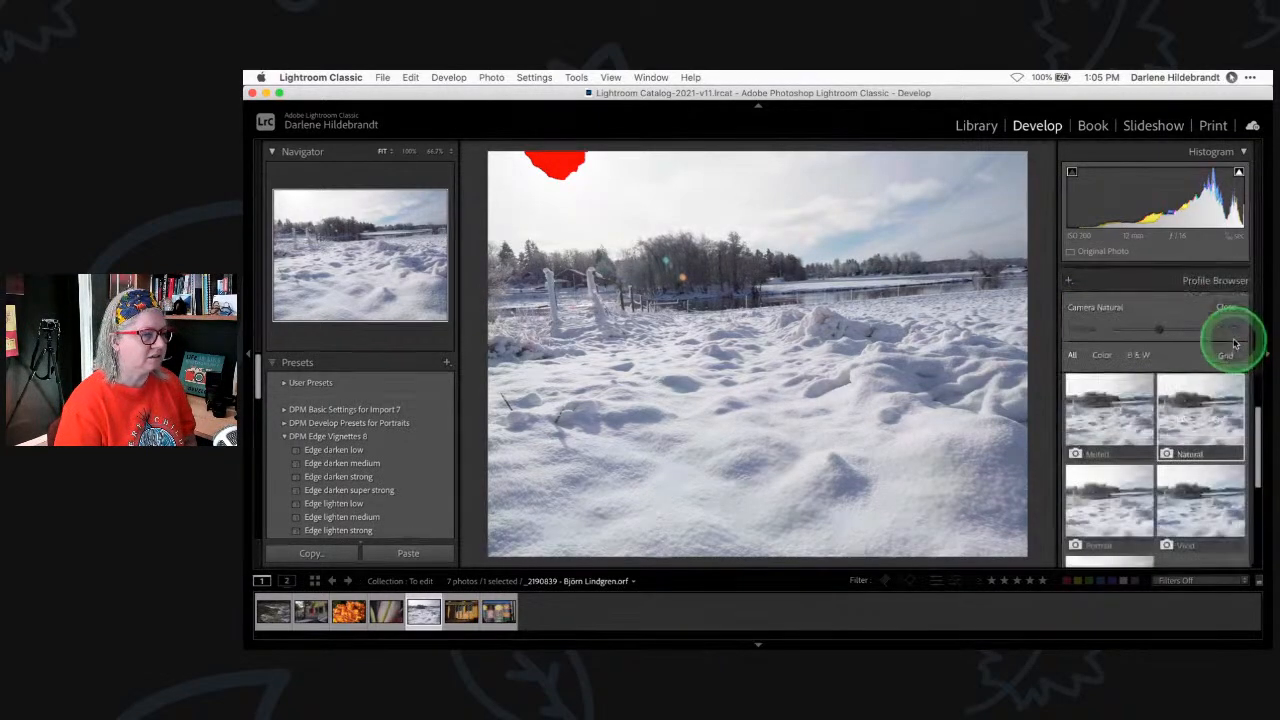
pyautogui.scroll(-2, 1208, 383)
pyautogui.scroll(2, 1208, 383)
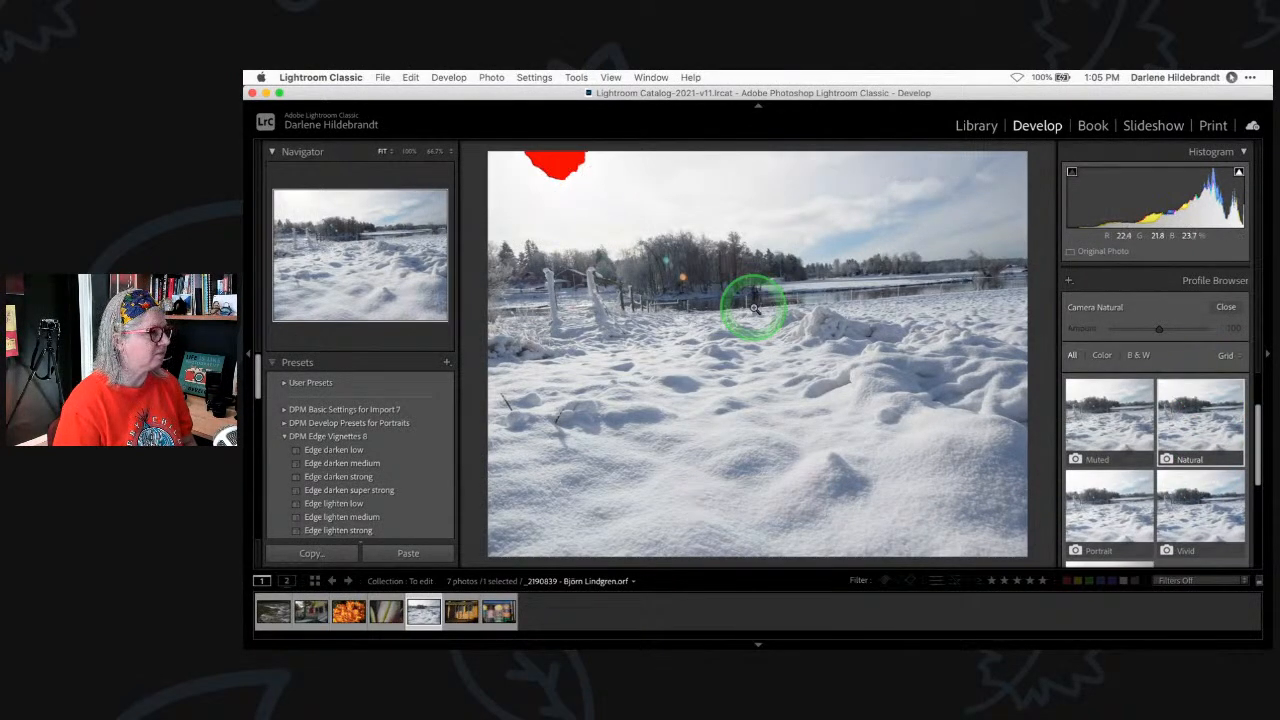
pyautogui.press('i')
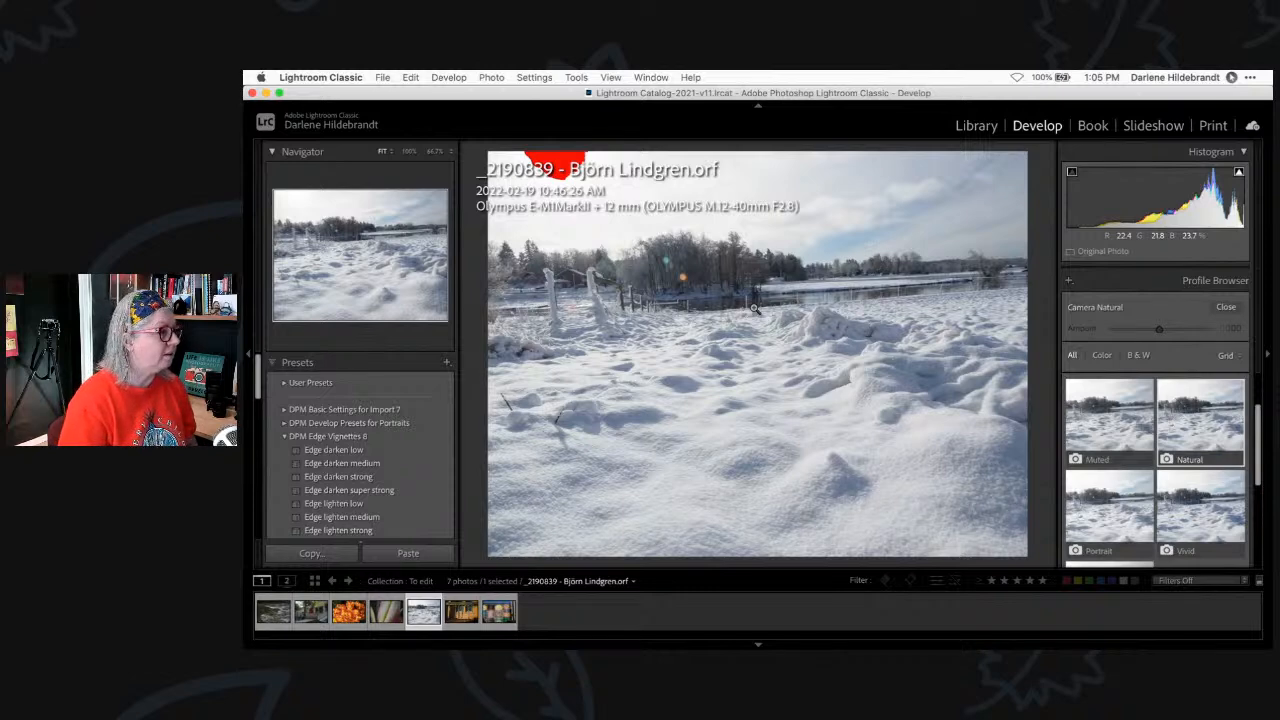
pyautogui.press('i')
pyautogui.scroll(2, 1180, 435)
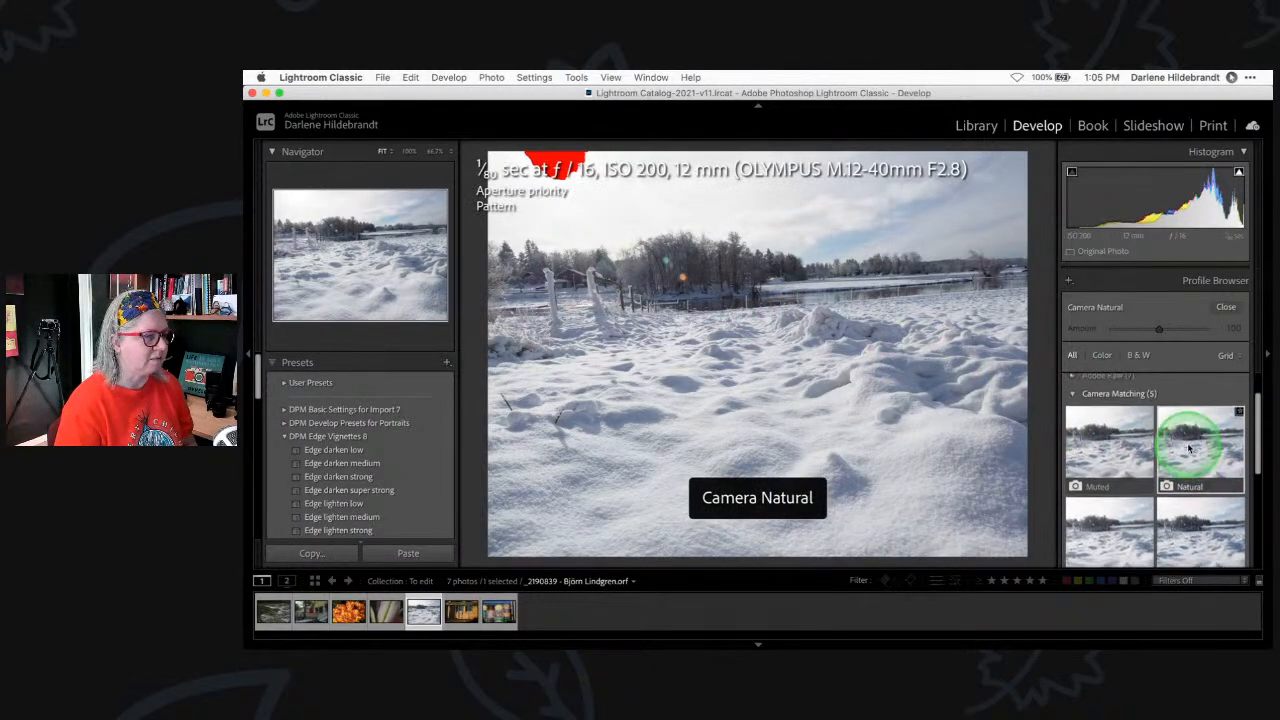
pyautogui.scroll(-2, 1188, 448)
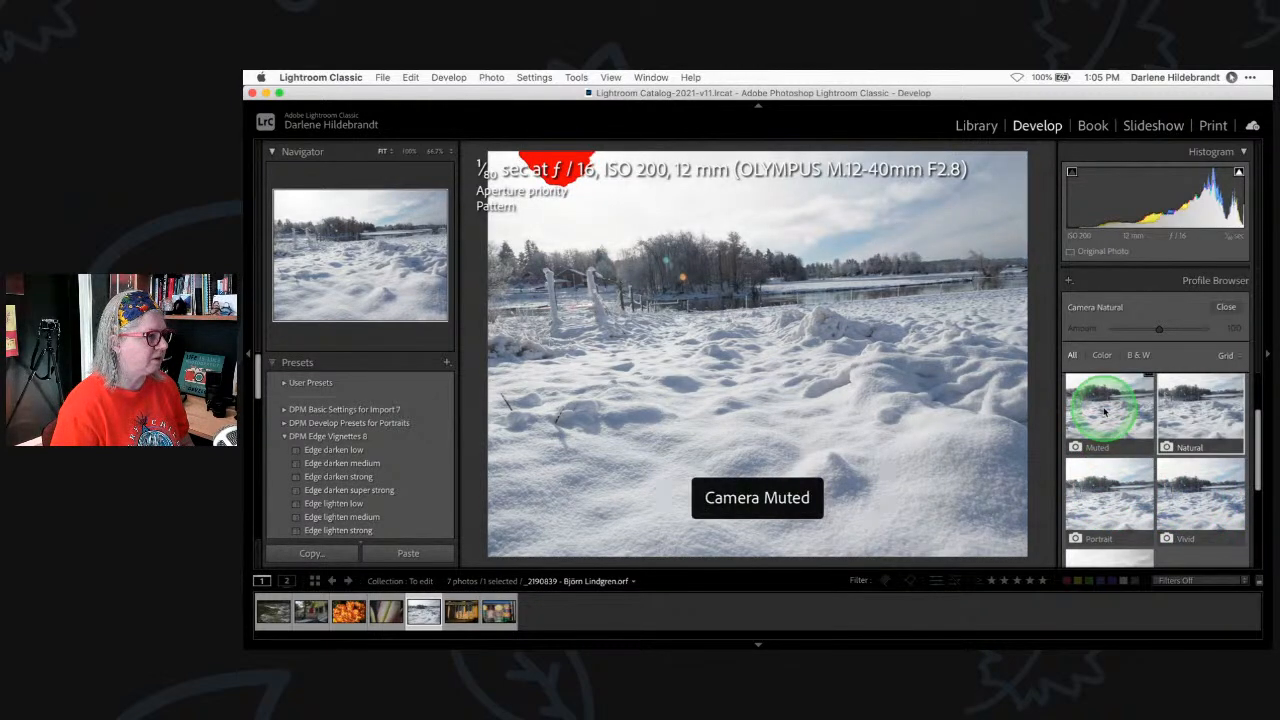
pyautogui.scroll(-2, 1106, 410)
pyautogui.scroll(2, 1125, 410)
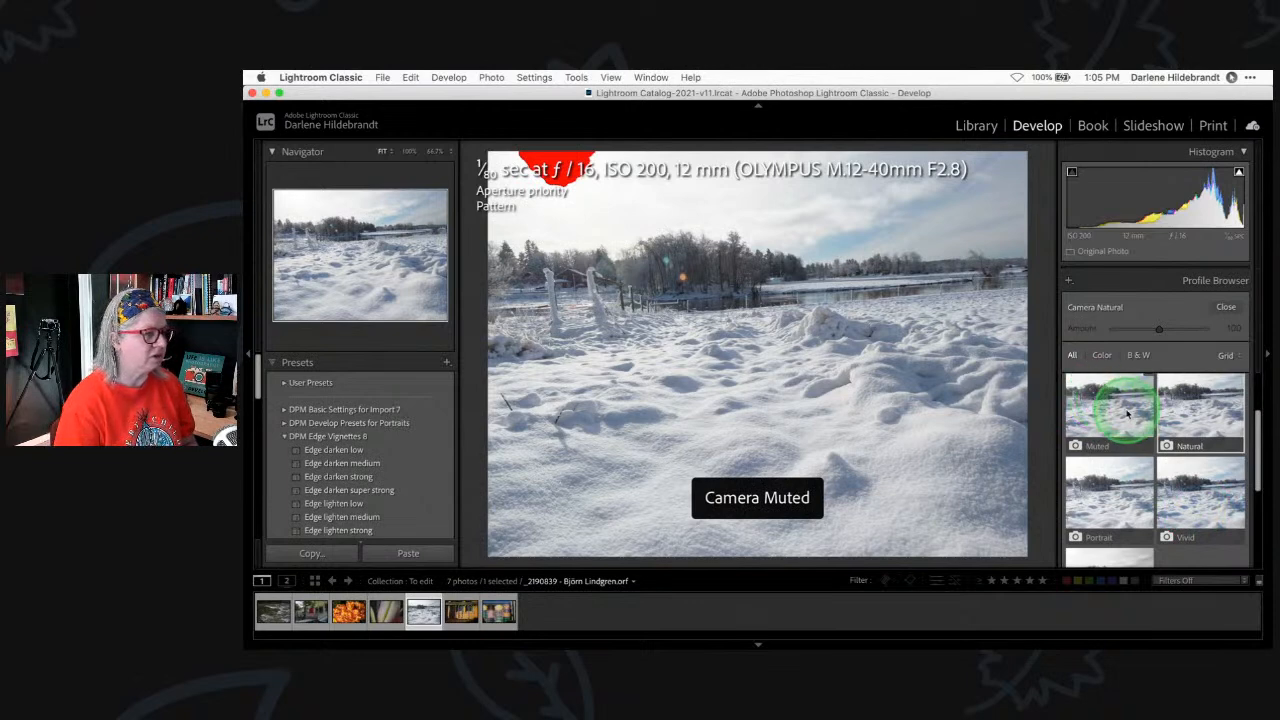
pyautogui.click(1226, 307)
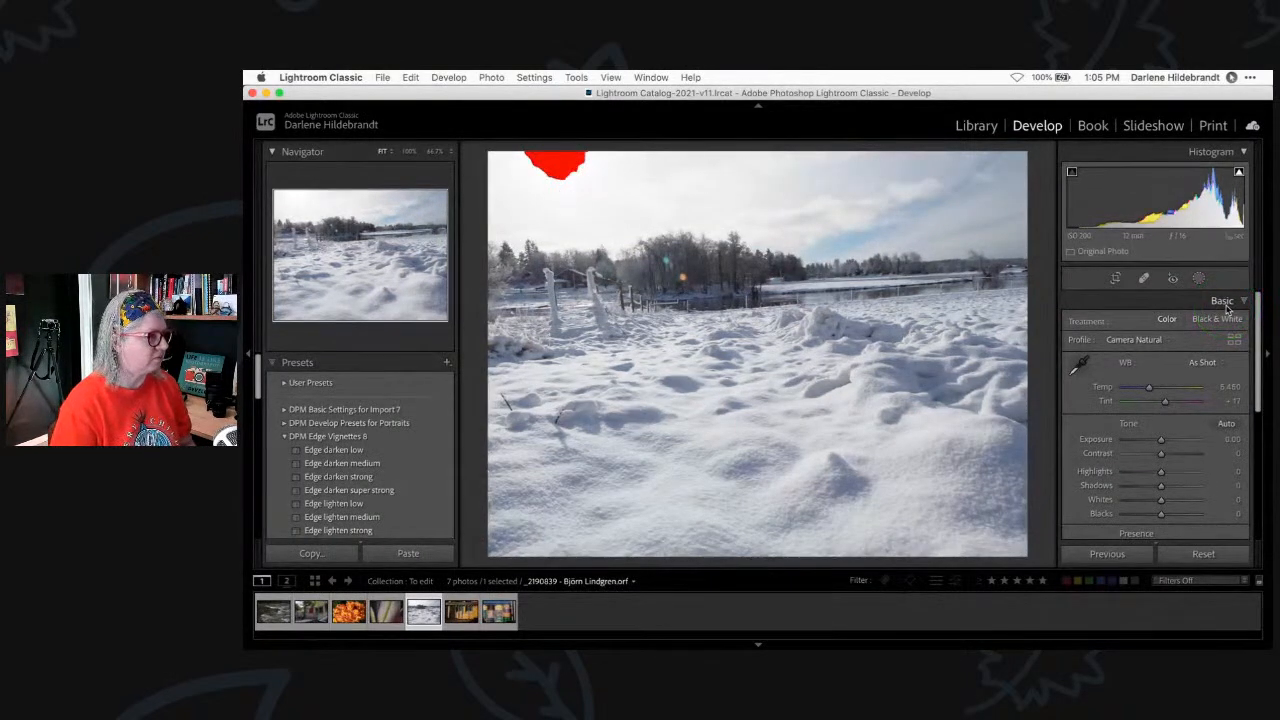
# Hide the clipping indicators and examine highlight clipping with the Whites threshold preview without changing the value
pyautogui.press('j')
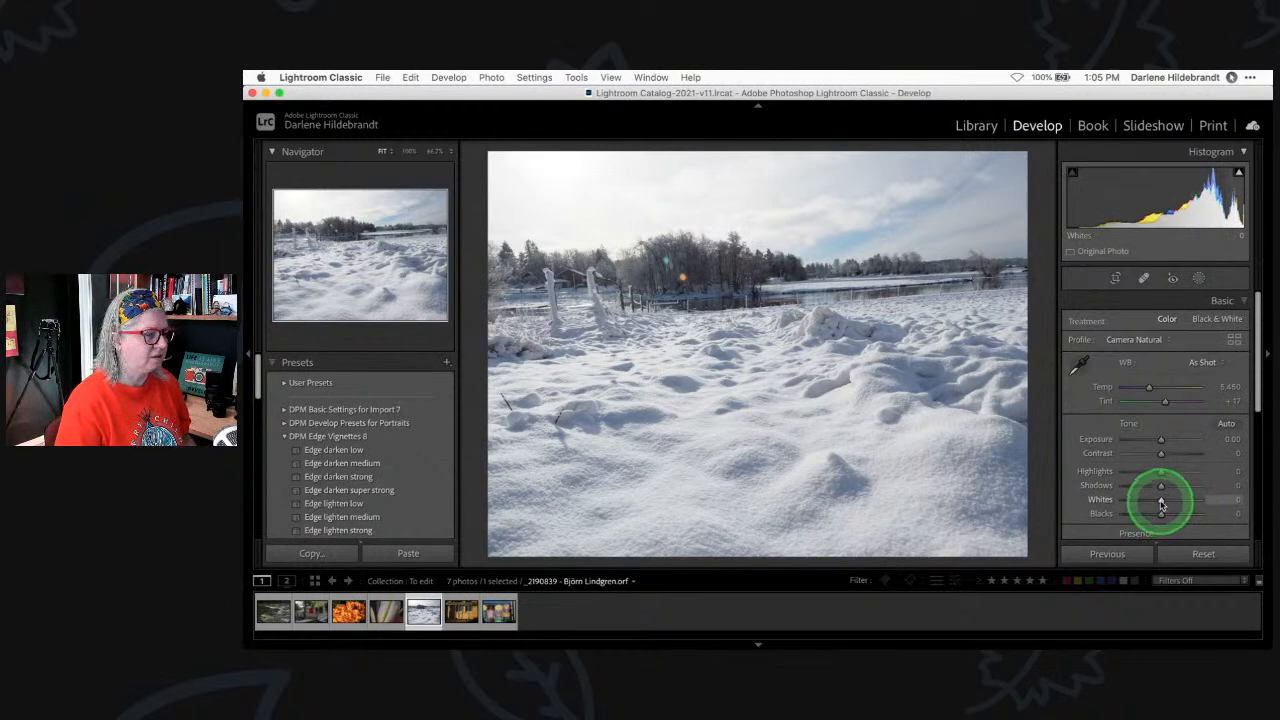
pyautogui.keyDown('alt'); pyautogui.click(1161, 500); pyautogui.keyUp('alt')
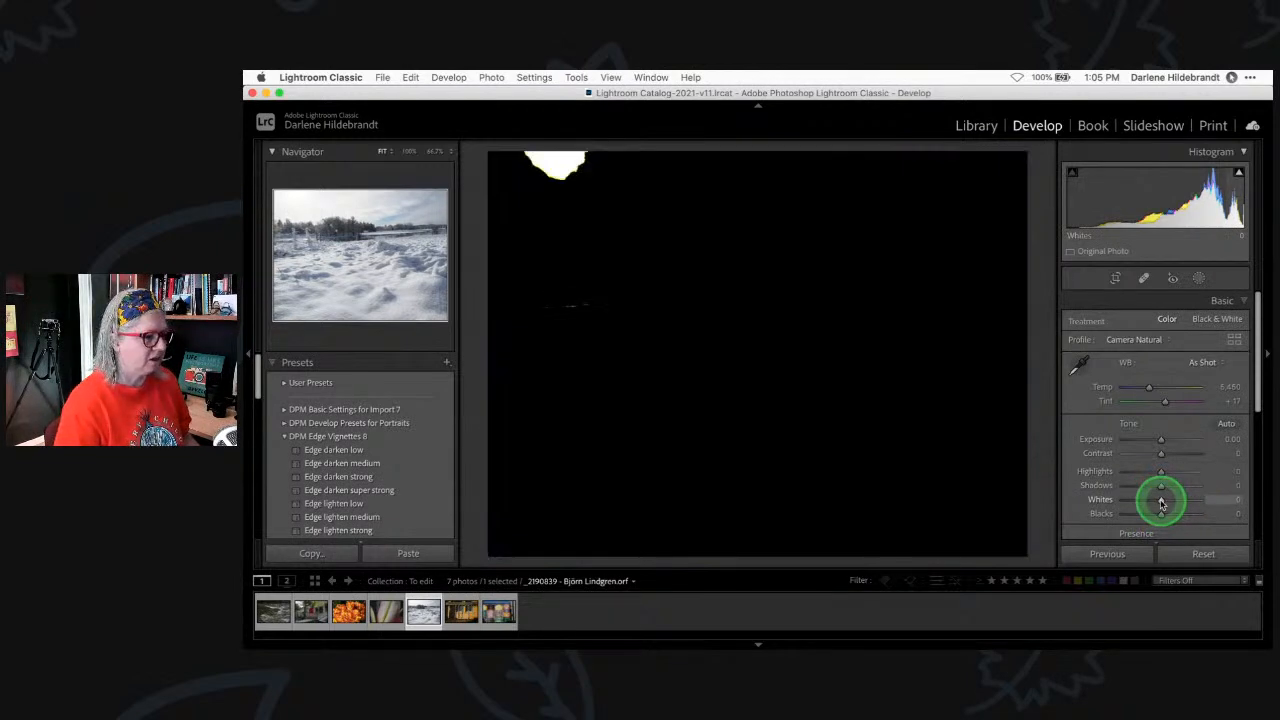
pyautogui.keyDown('alt'); pyautogui.click(1161, 501); pyautogui.keyUp('alt')
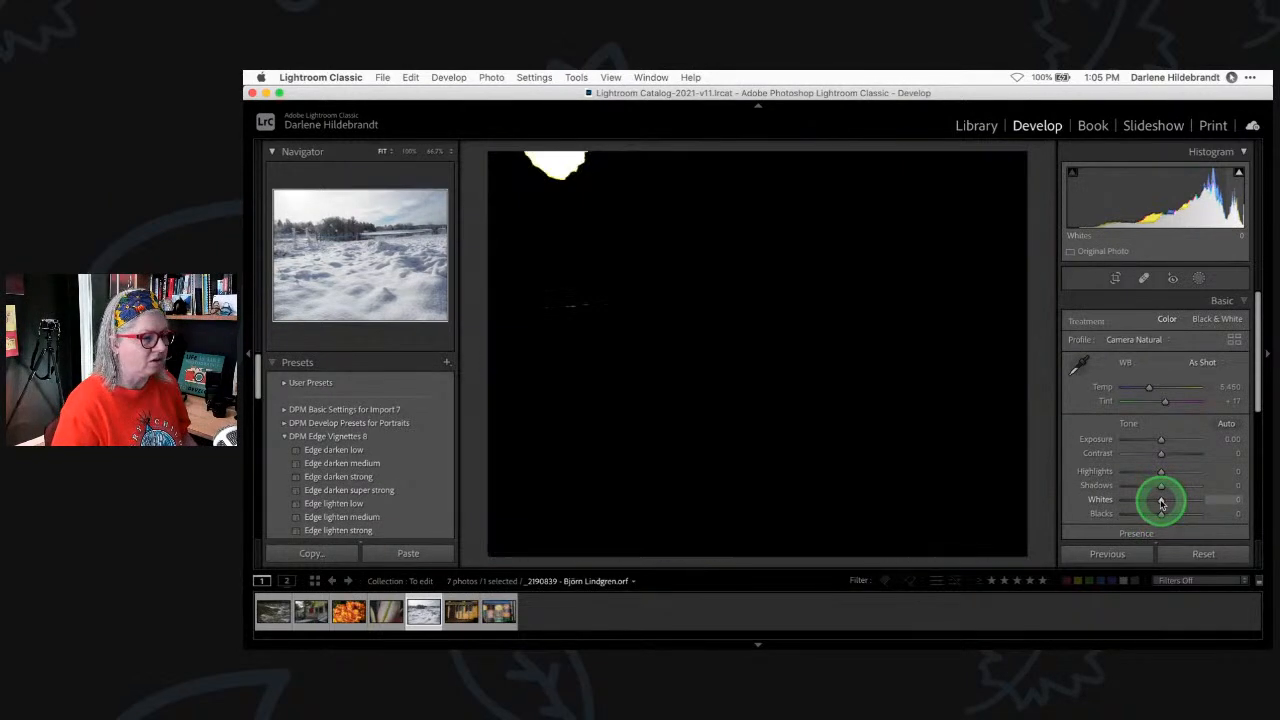
pyautogui.keyDown('alt'); pyautogui.click(1161, 501); pyautogui.keyUp('alt')
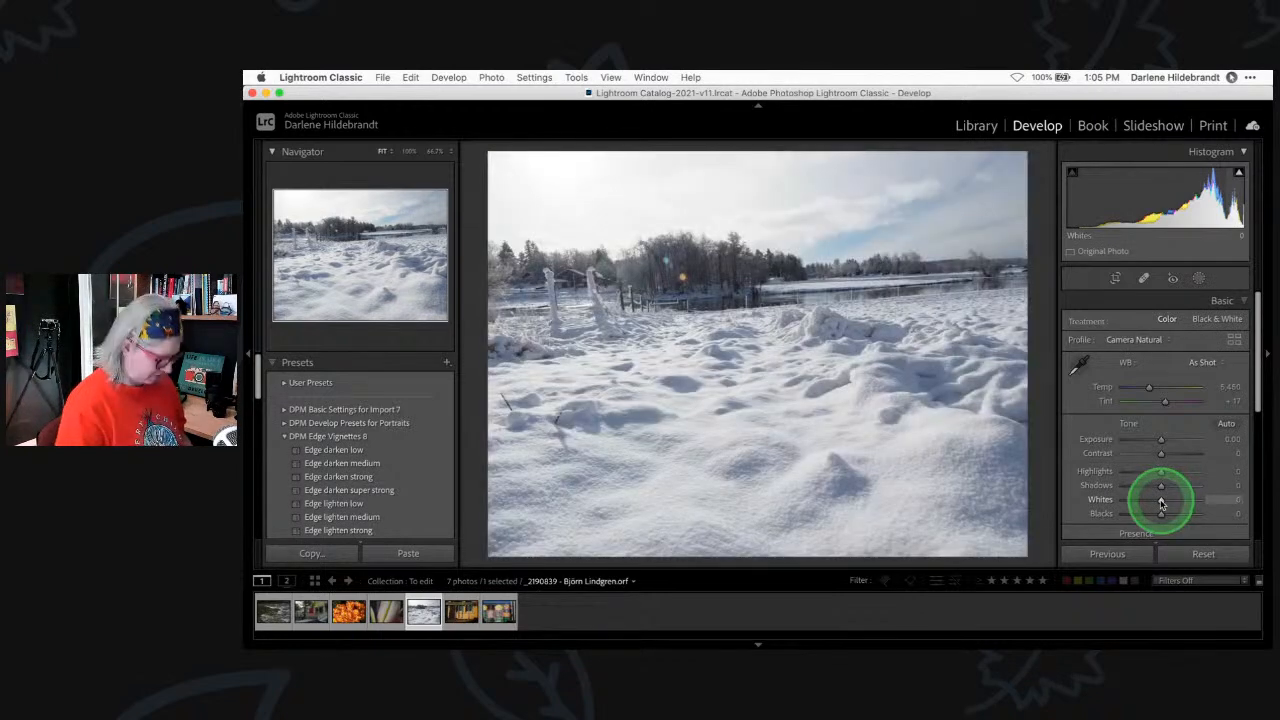
pyautogui.keyDown('alt'); pyautogui.click(1161, 501); pyautogui.keyUp('alt')
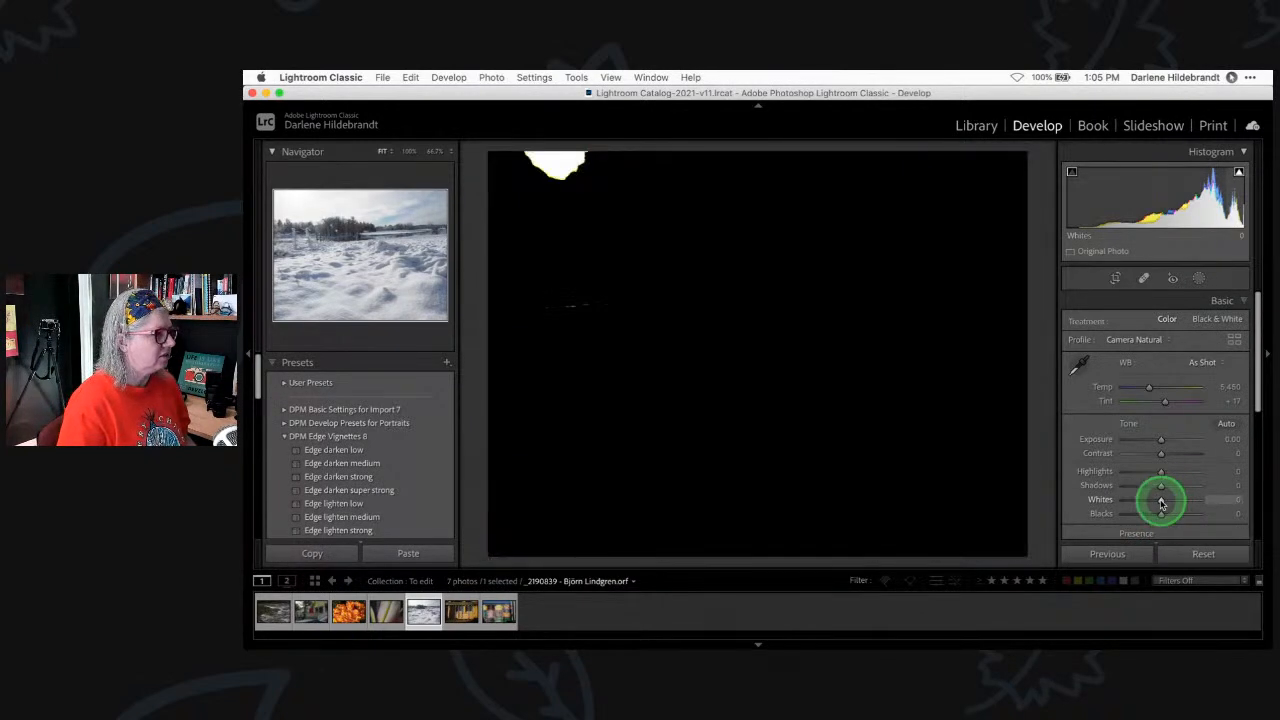
pyautogui.keyDown('alt'); pyautogui.click(1161, 501); pyautogui.keyUp('alt')
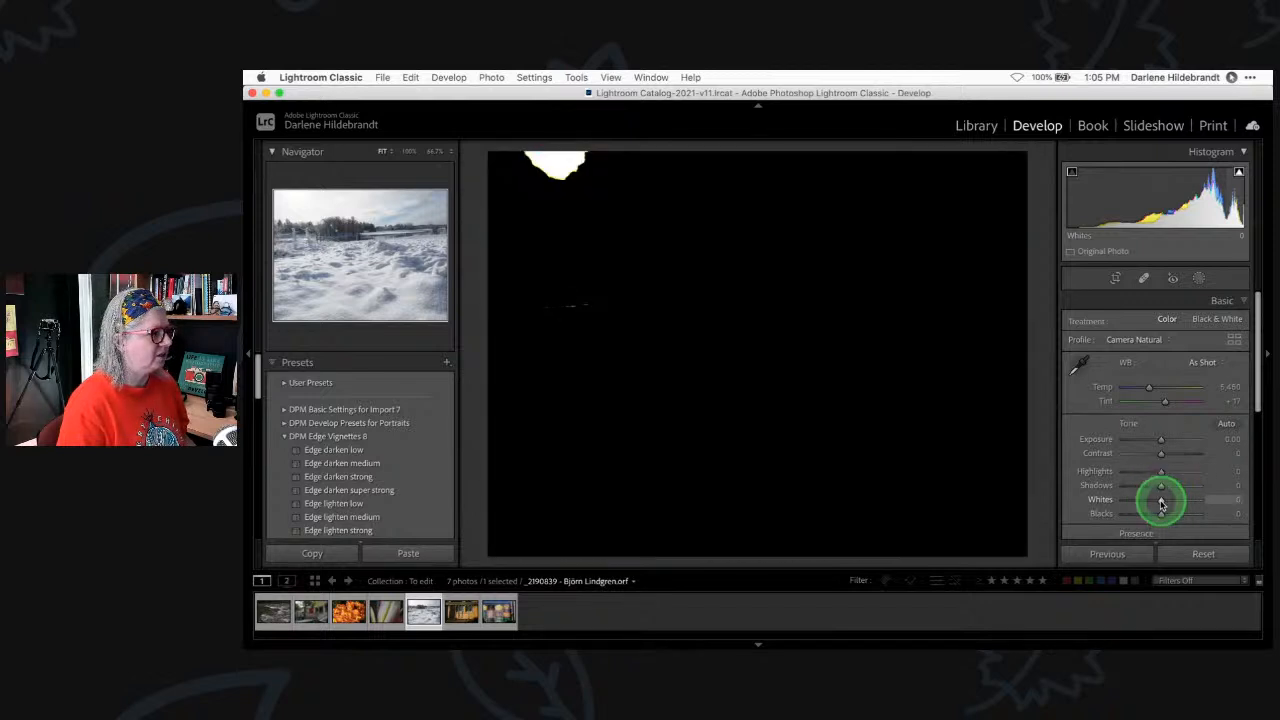
pyautogui.keyDown('alt'); pyautogui.click(1161, 501); pyautogui.keyUp('alt')
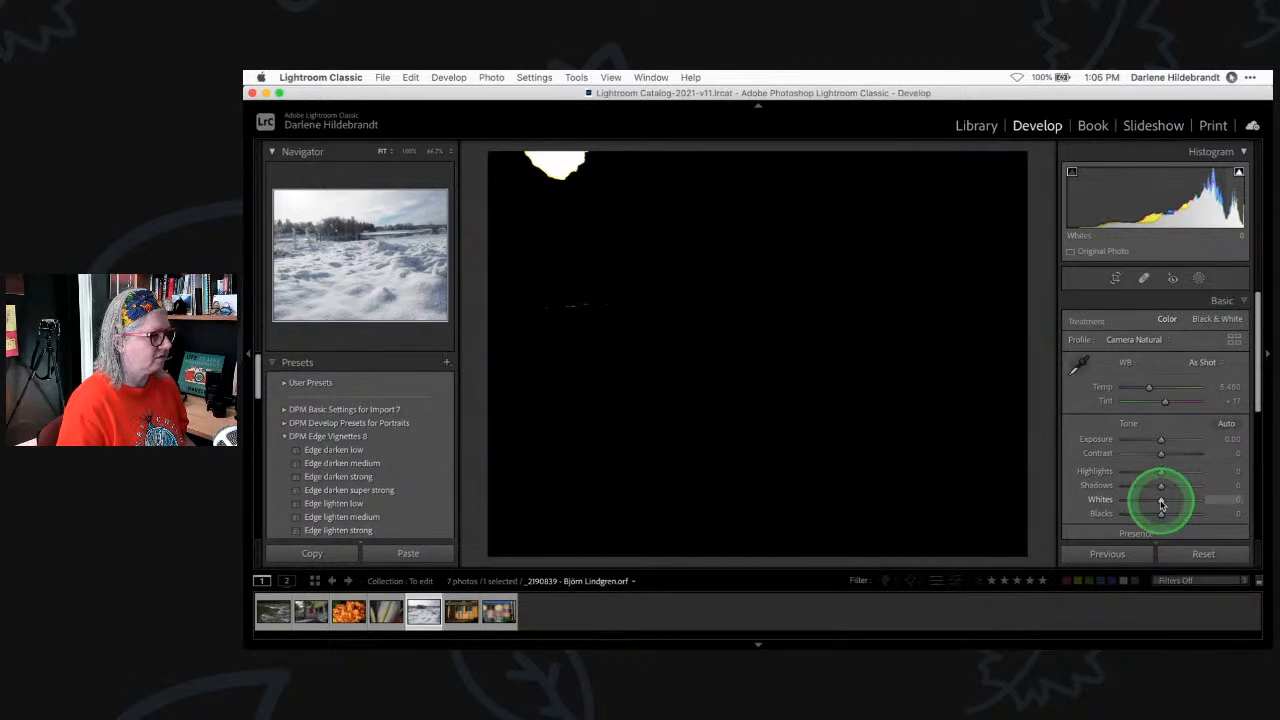
pyautogui.keyDown('alt'); pyautogui.click(1161, 503); pyautogui.keyUp('alt')
pyautogui.moveTo(1161, 503)
pyautogui.mouseDown()
pyautogui.moveTo(1066, 497)
pyautogui.moveTo(1161, 503)
pyautogui.mouseUp()
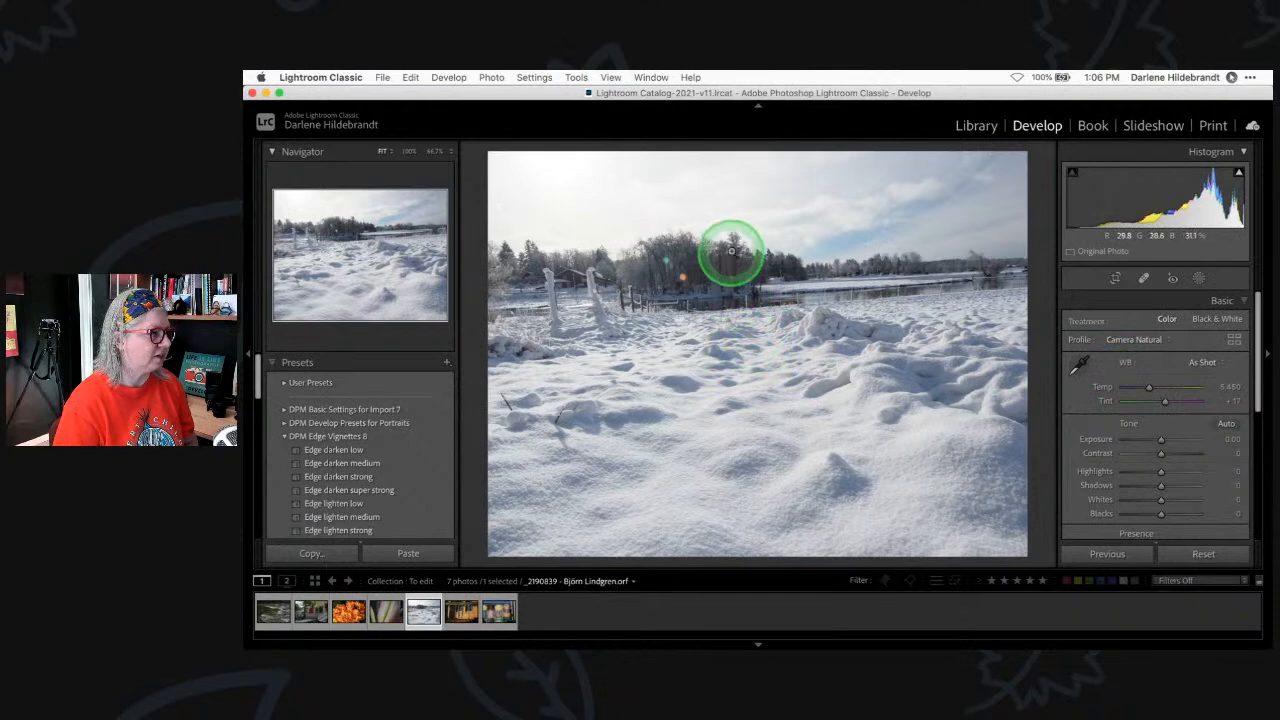
# Try to straighten the horizon in Crop & Straighten with Auto and a manual rotation to 2.06, and discard the rotation
pyautogui.click(1116, 279)
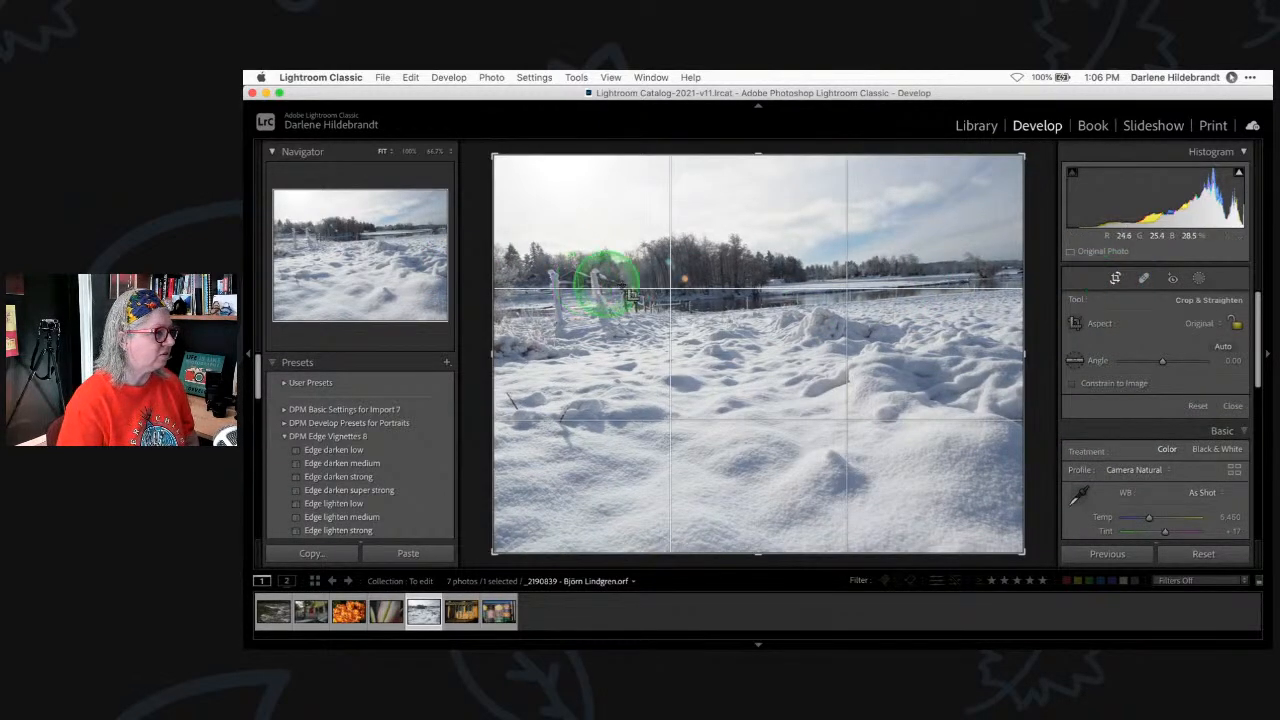
pyautogui.click(1222, 347)
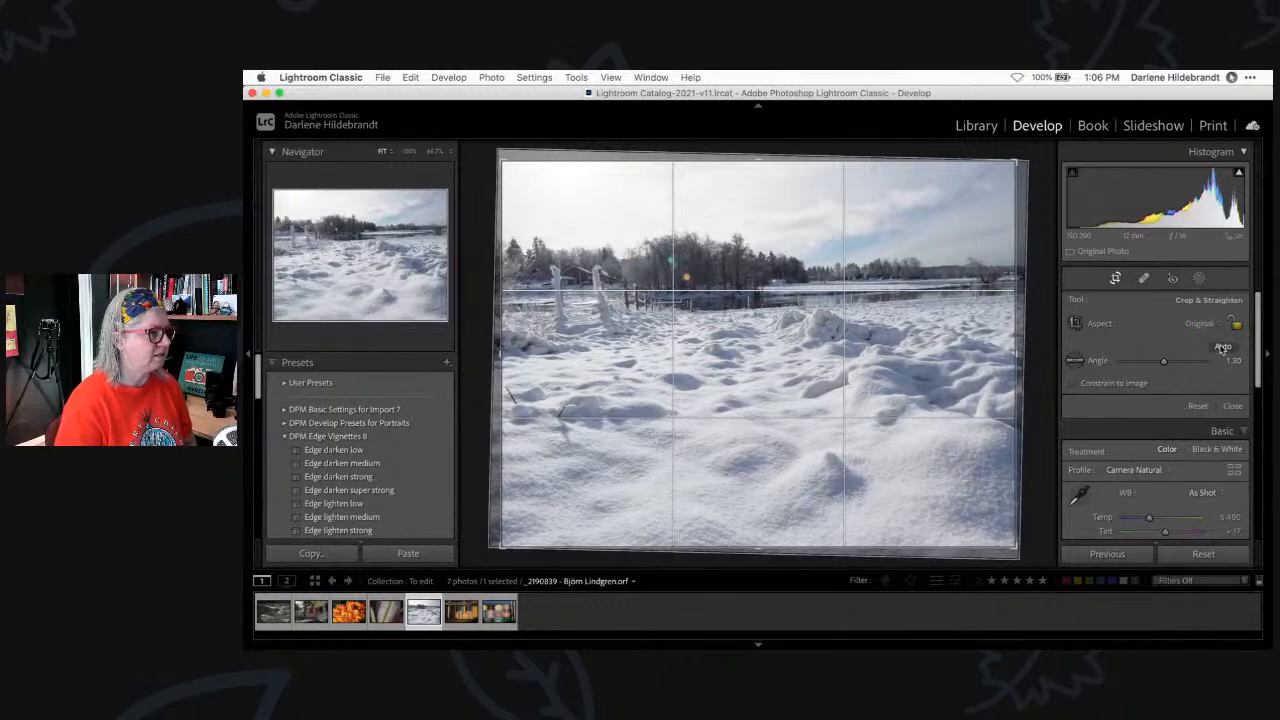
pyautogui.click(1037, 326)
pyautogui.moveTo(1035, 251); pyautogui.dragTo(1041, 248)
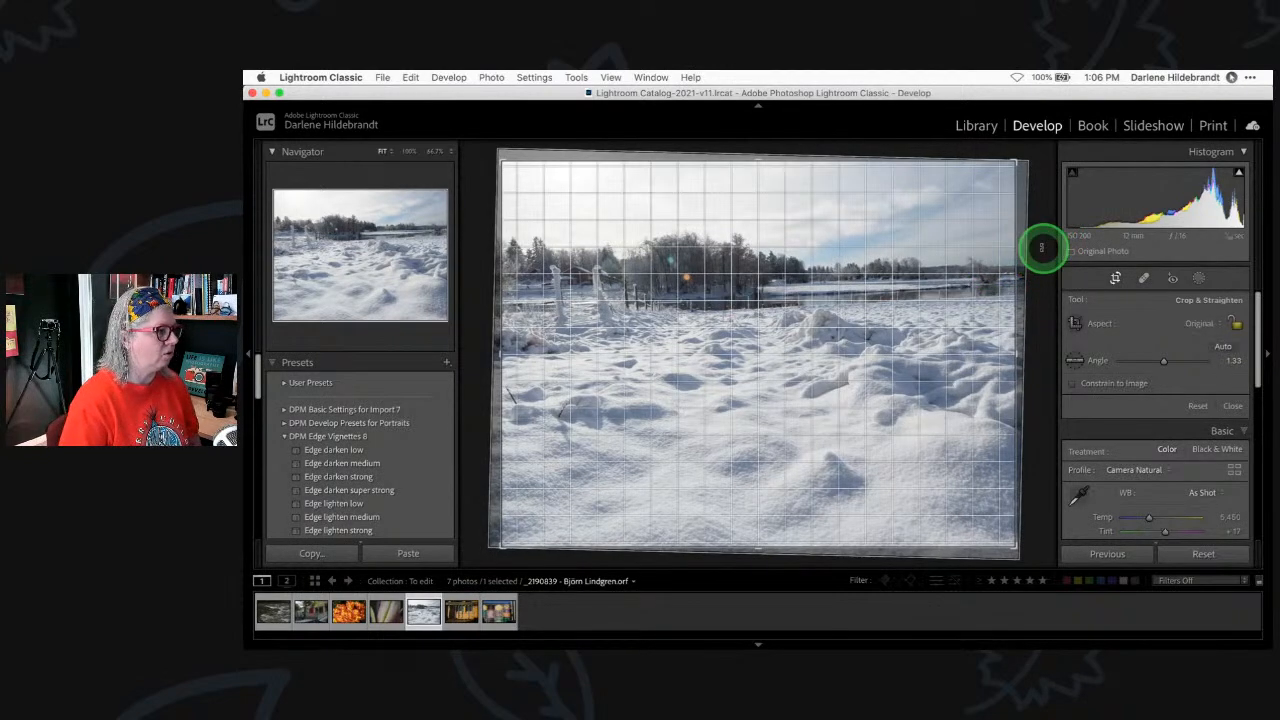
pyautogui.moveTo(1041, 248); pyautogui.dragTo(1041, 251)
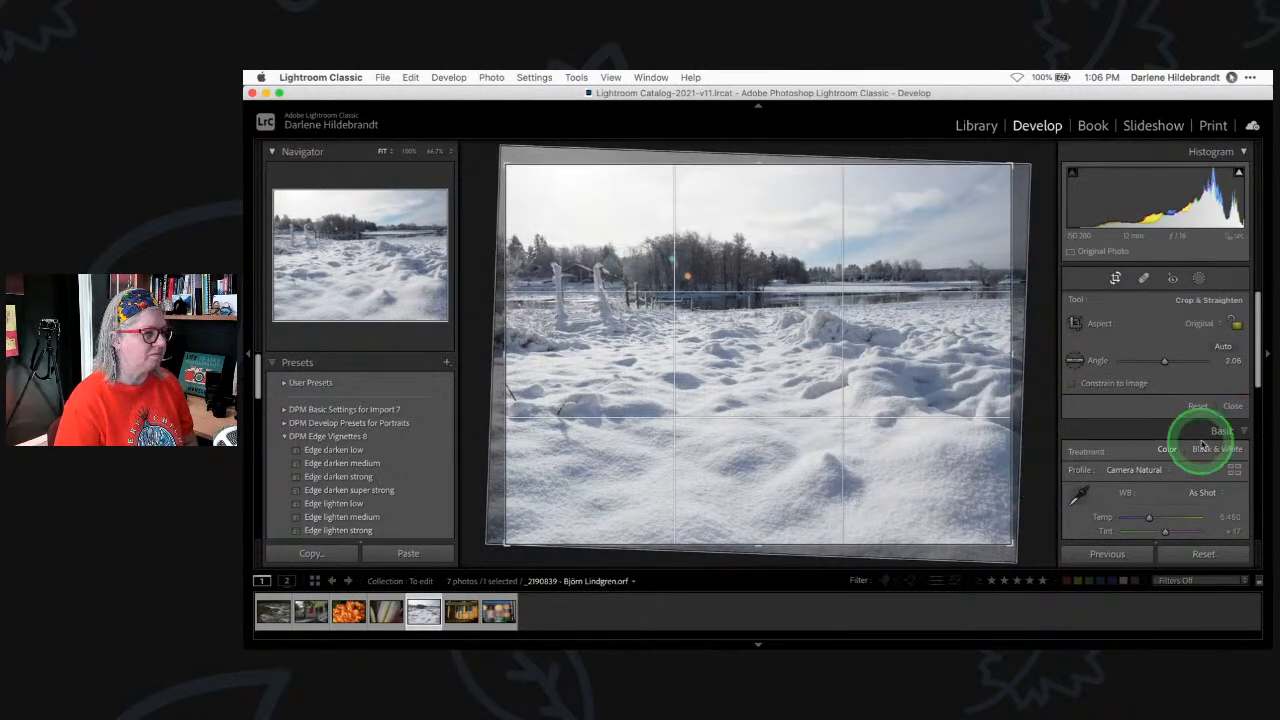
pyautogui.click(1224, 404)
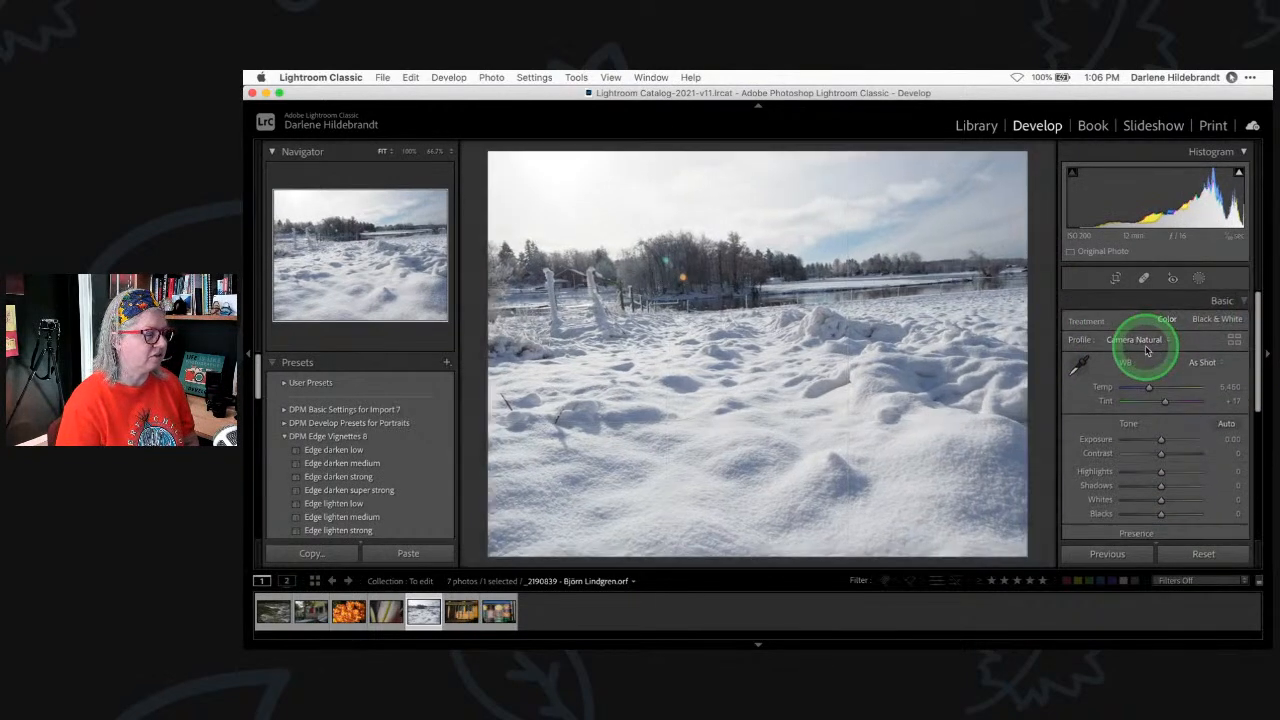
# Straighten the photo's horizon by applying the Level Upright mode in the Transform settings
pyautogui.scroll(-10, 1147, 349)
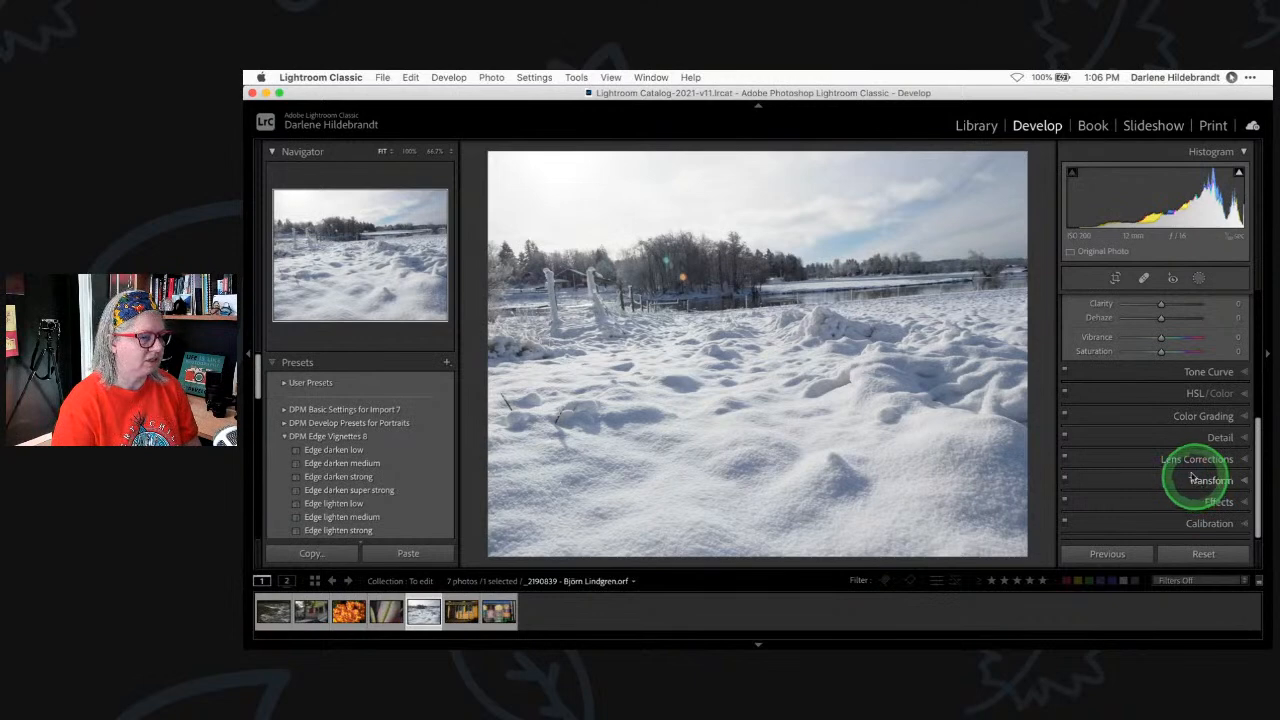
pyautogui.click(1197, 482)
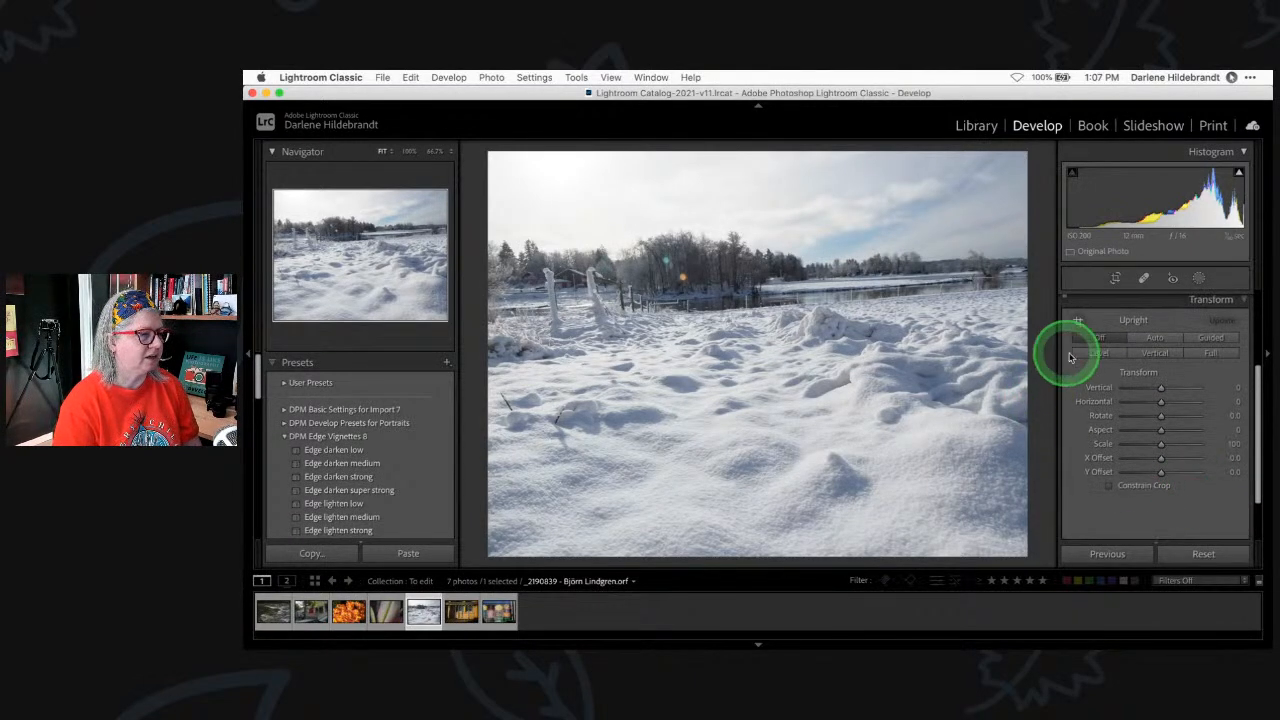
pyautogui.click(1097, 355)
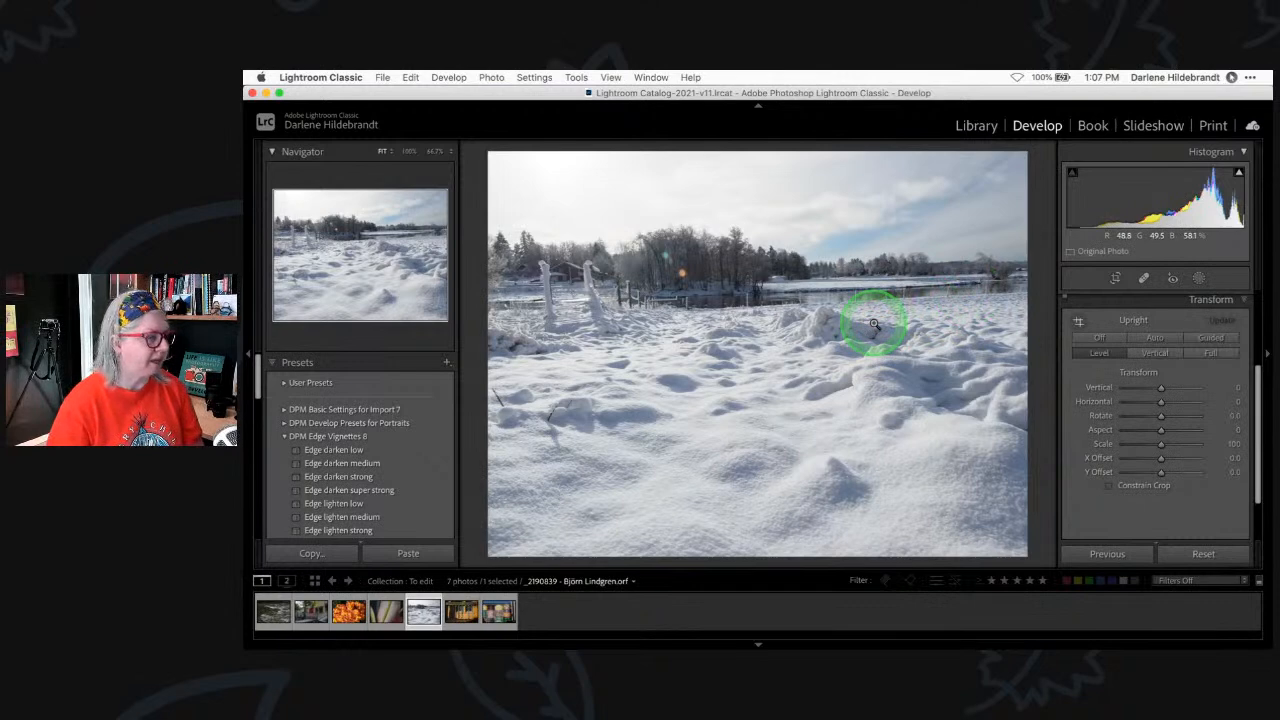
# Try a Copy Settings selection with Crop excluded and Transform included, and cancel without copying
pyautogui.press('super+shift+c')
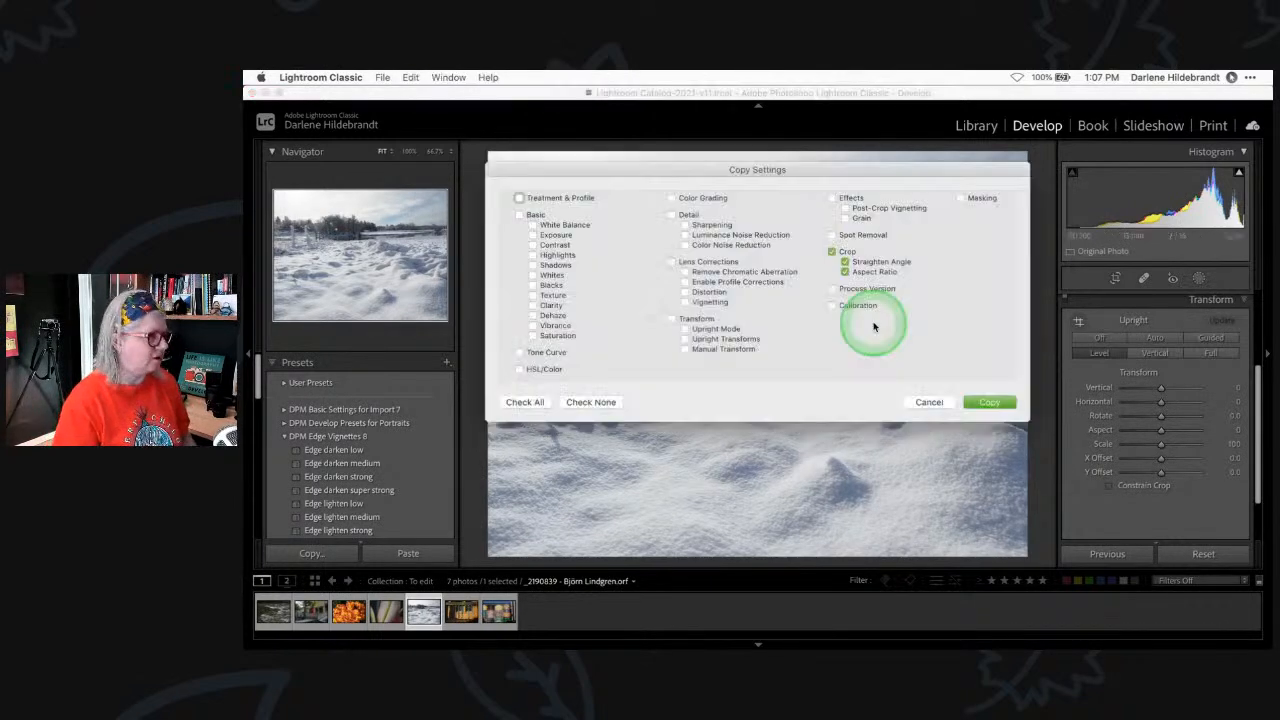
pyautogui.click(832, 251)
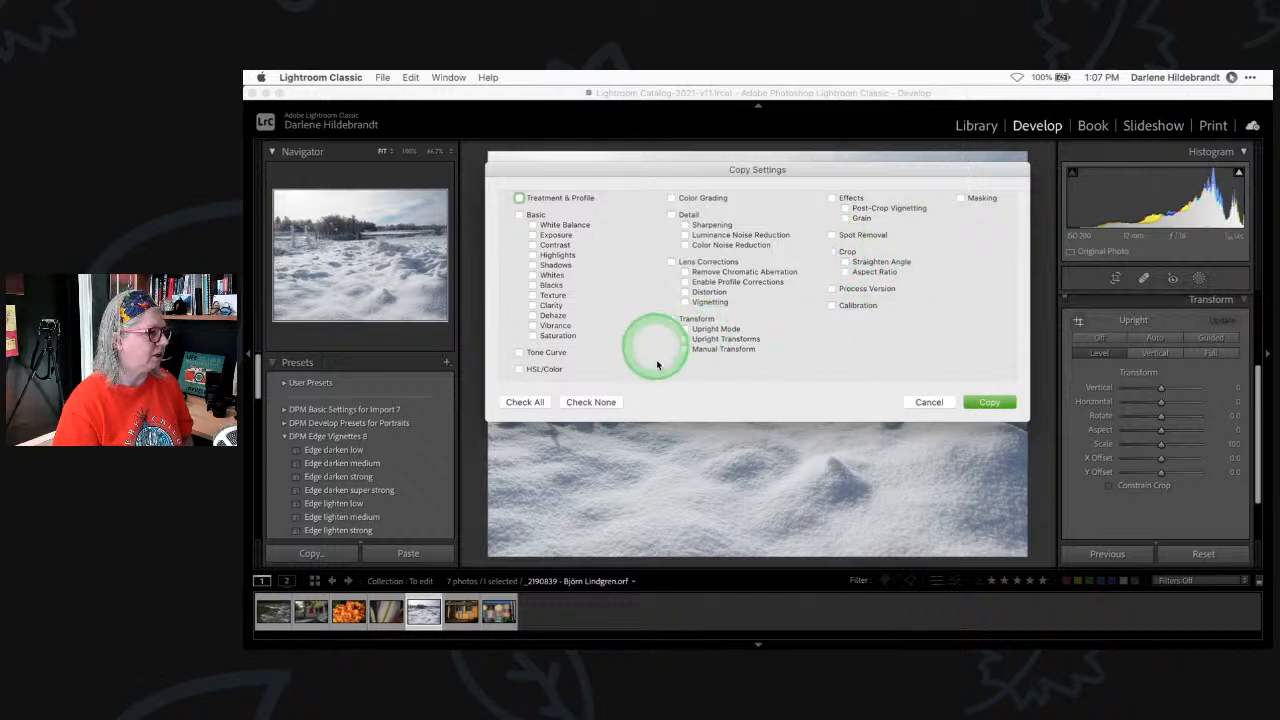
pyautogui.click(668, 318)
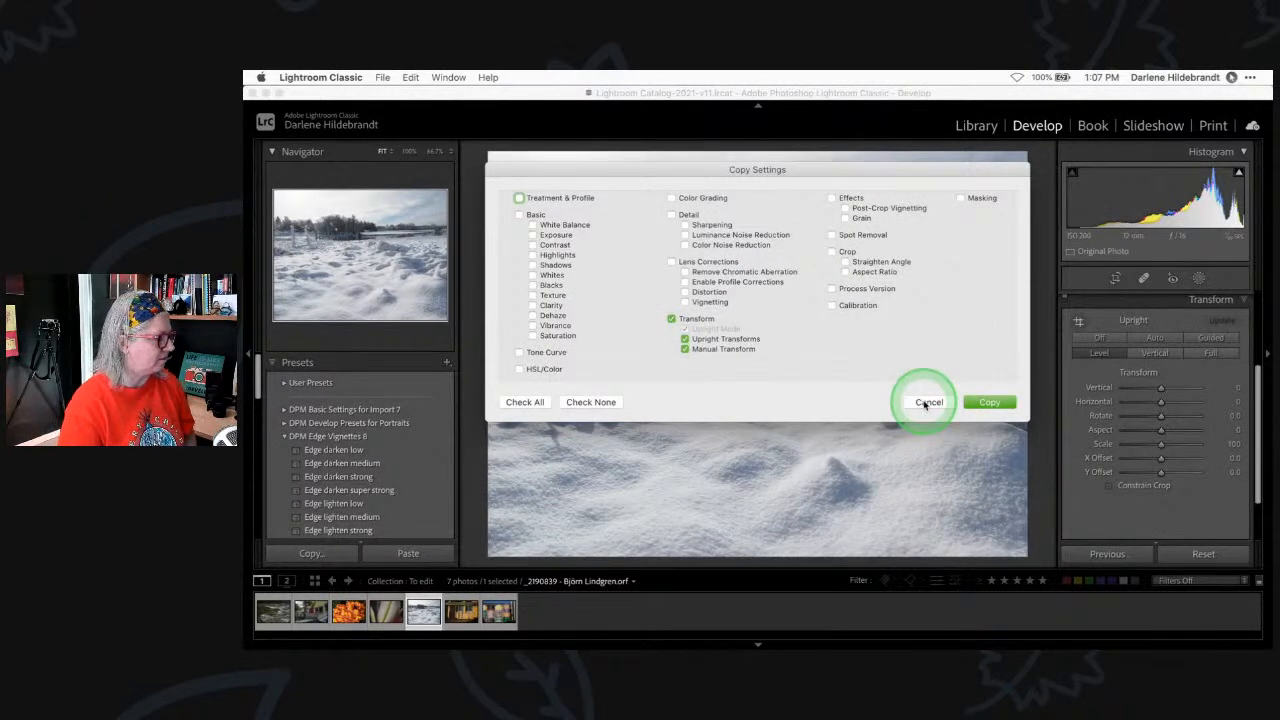
pyautogui.click(928, 402)
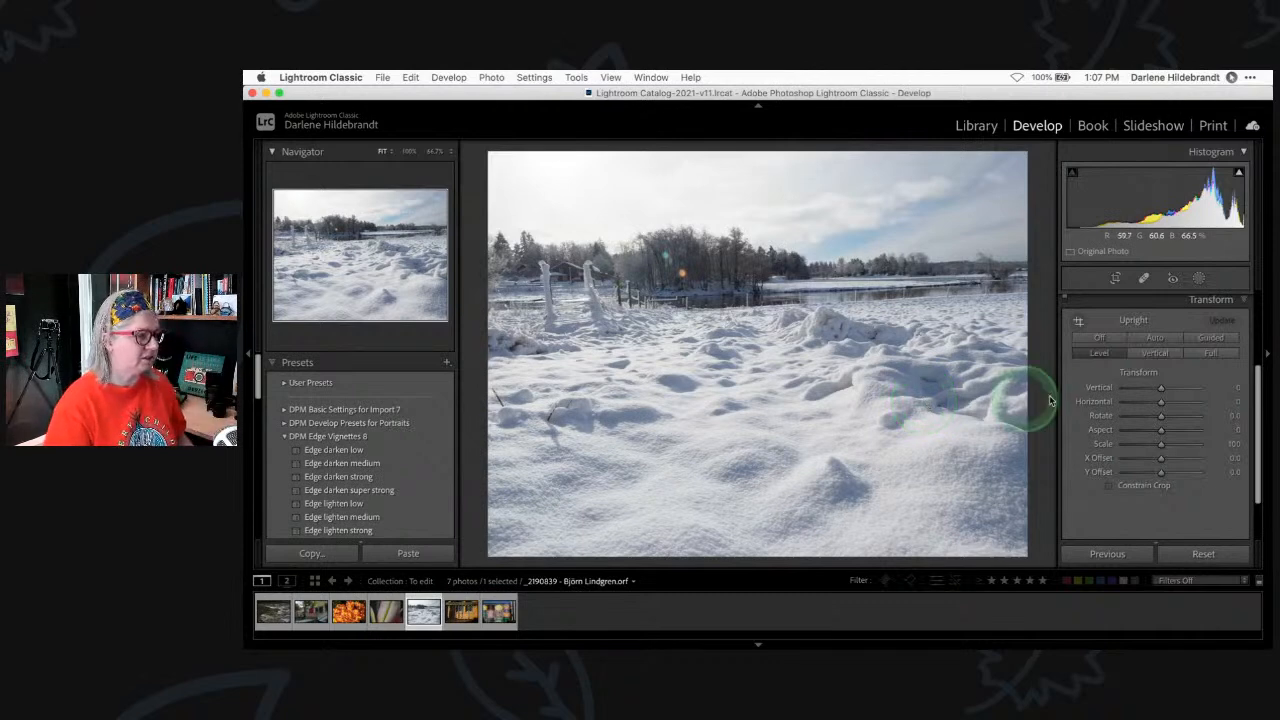
# Expand the Basic adjustments and briefly view the levelled photo with the crop overlay
pyautogui.scroll(5, 1143, 409)
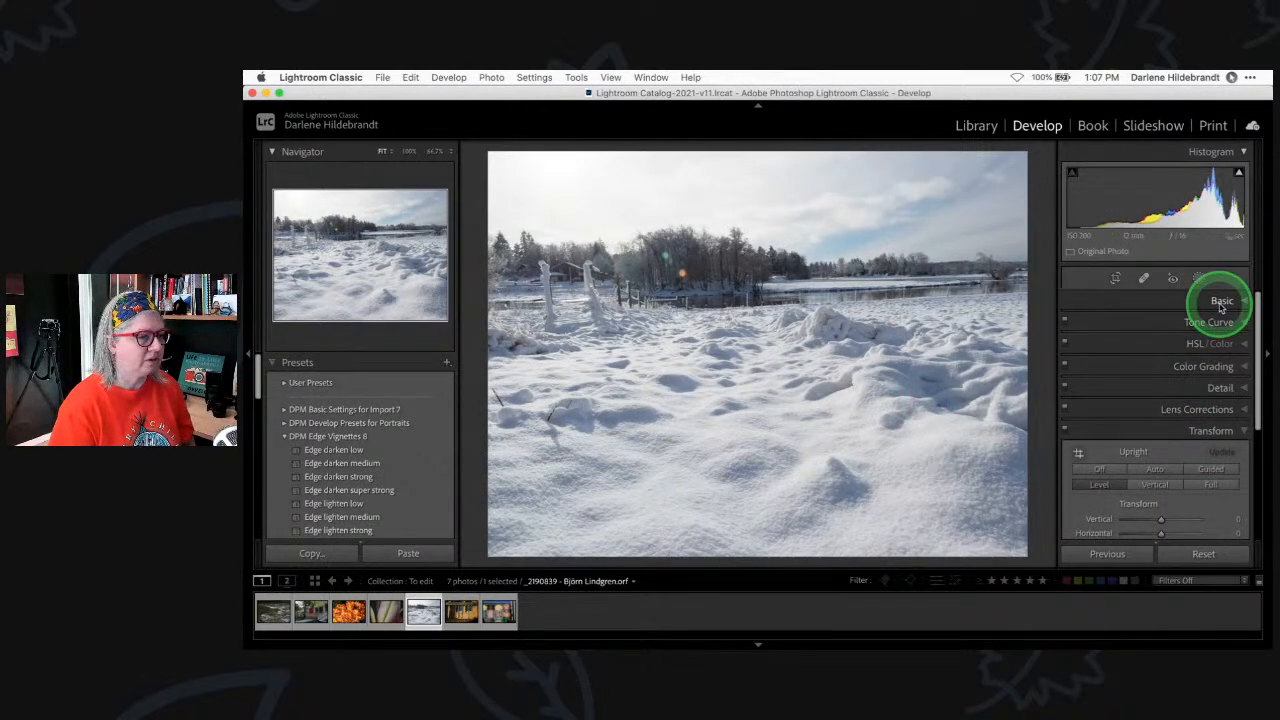
pyautogui.click(1220, 303)
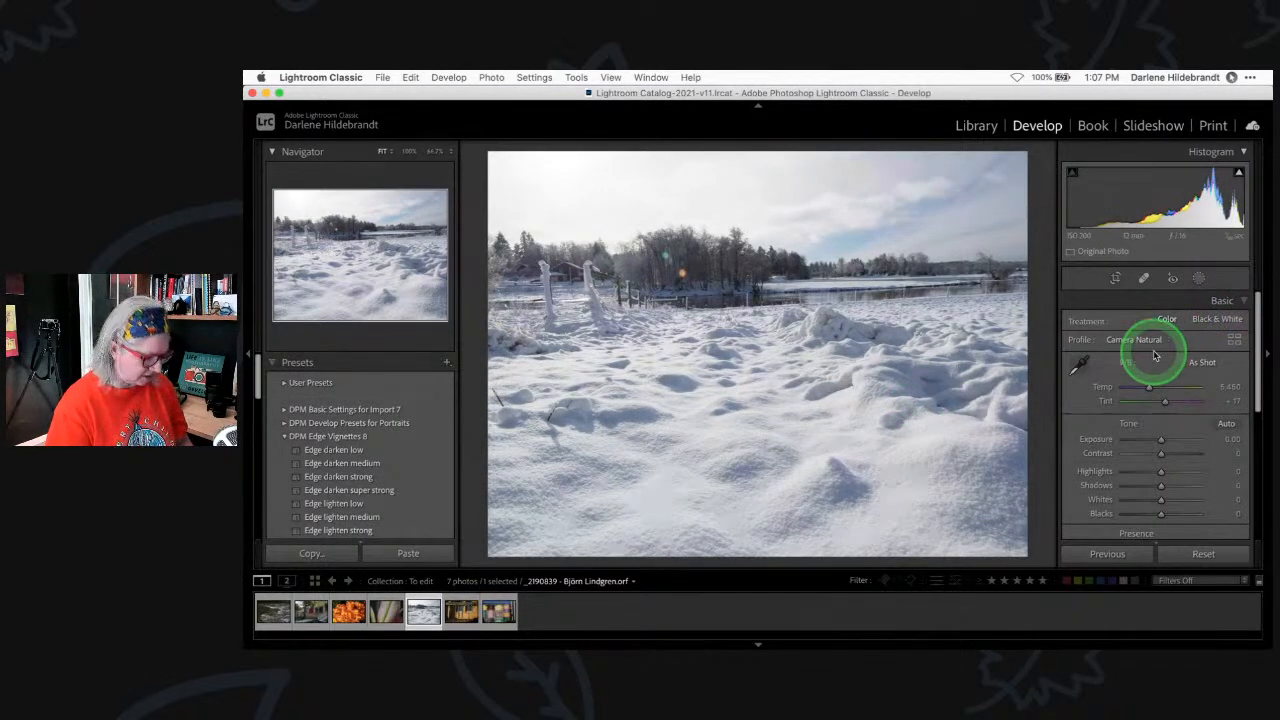
pyautogui.press('r')
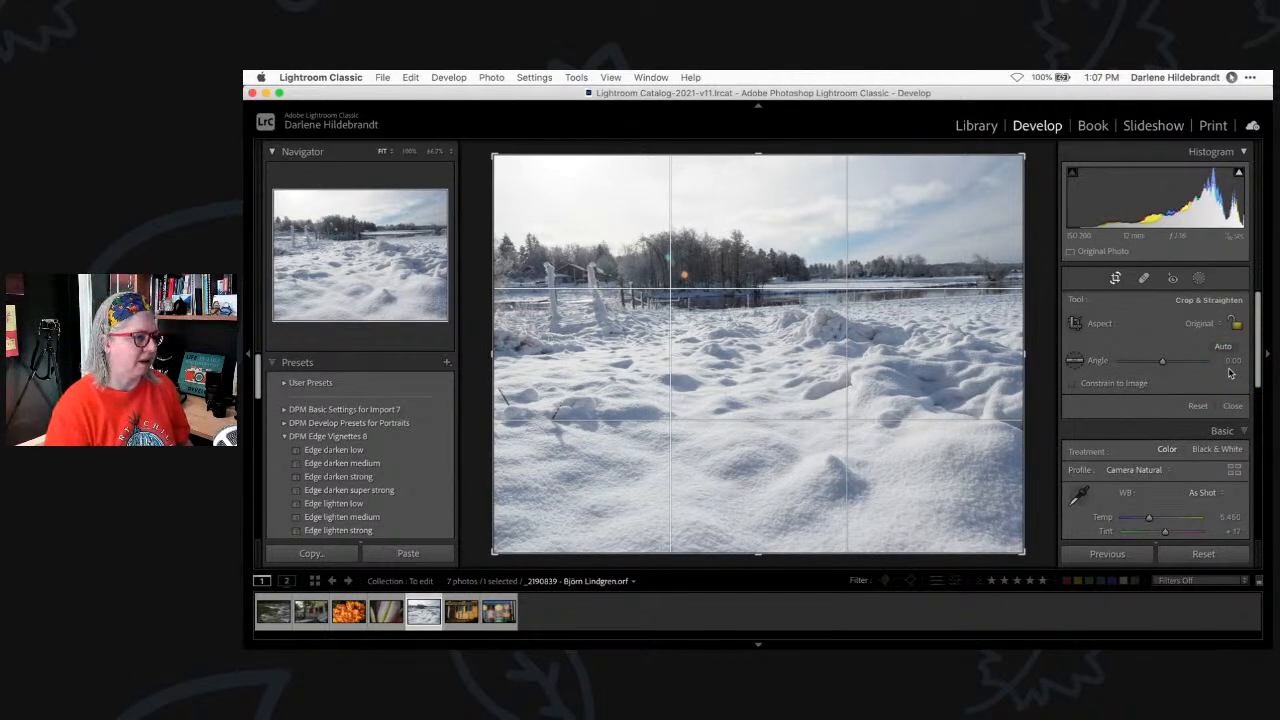
pyautogui.press('r')
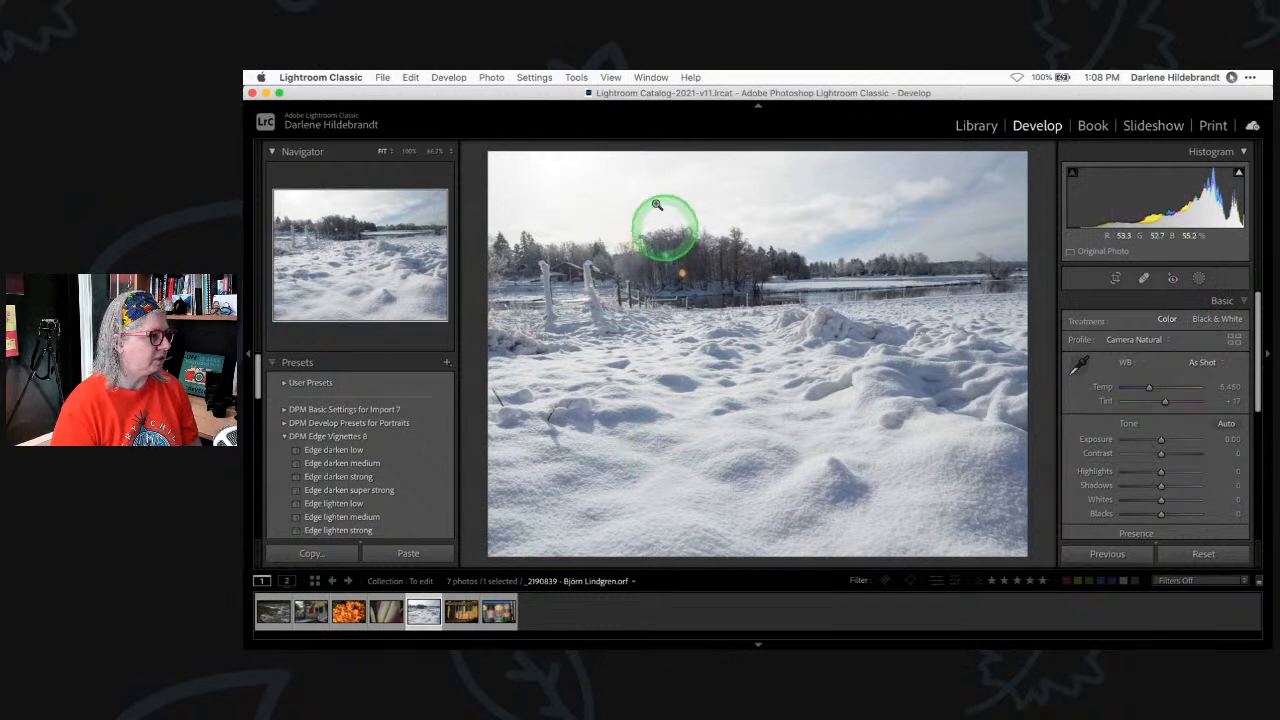
# Create a mask of the sky with Select Sky, and move the floating mask list clear of the sky
pyautogui.click(1199, 279)
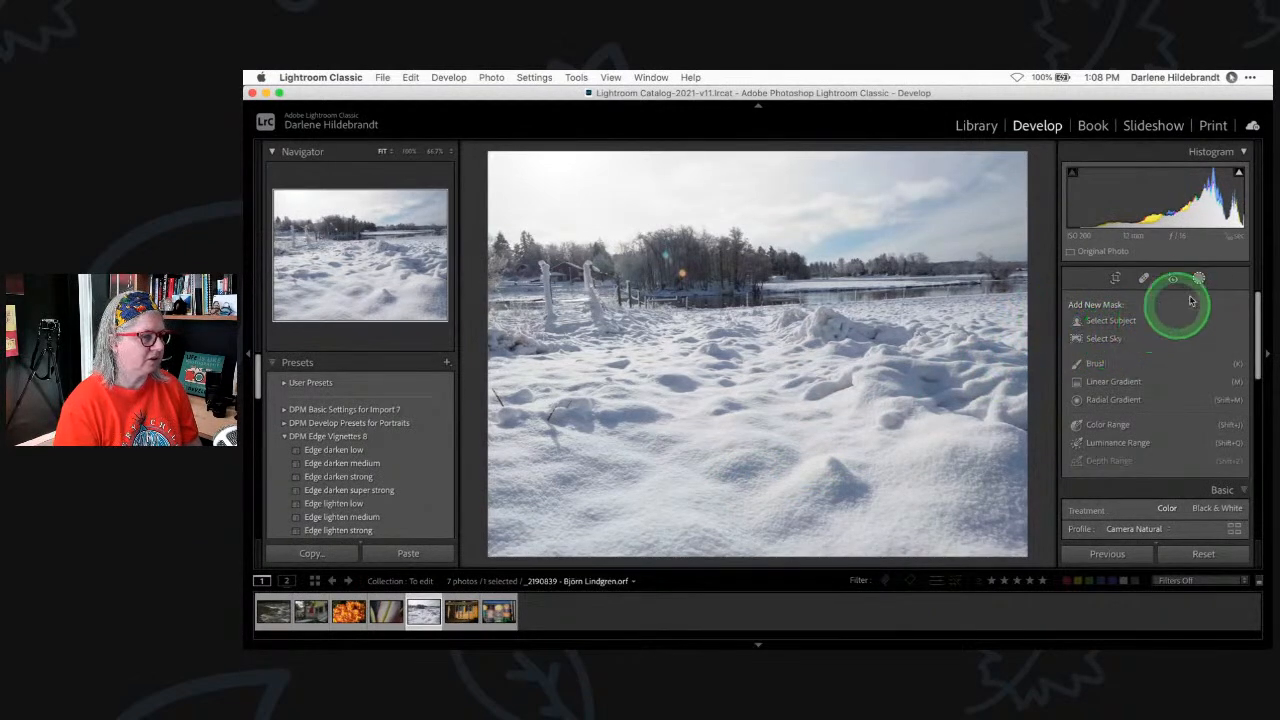
pyautogui.click(1100, 339)
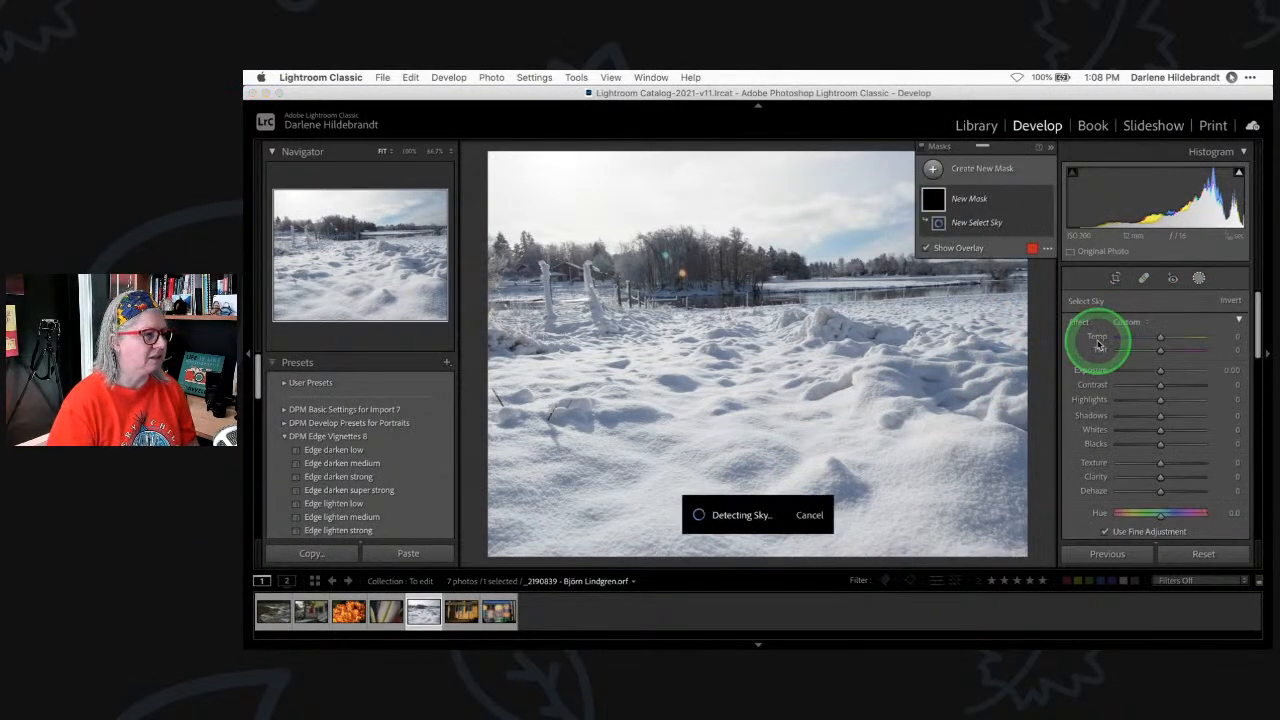
pyautogui.moveTo(1005, 146); pyautogui.dragTo(991, 432)
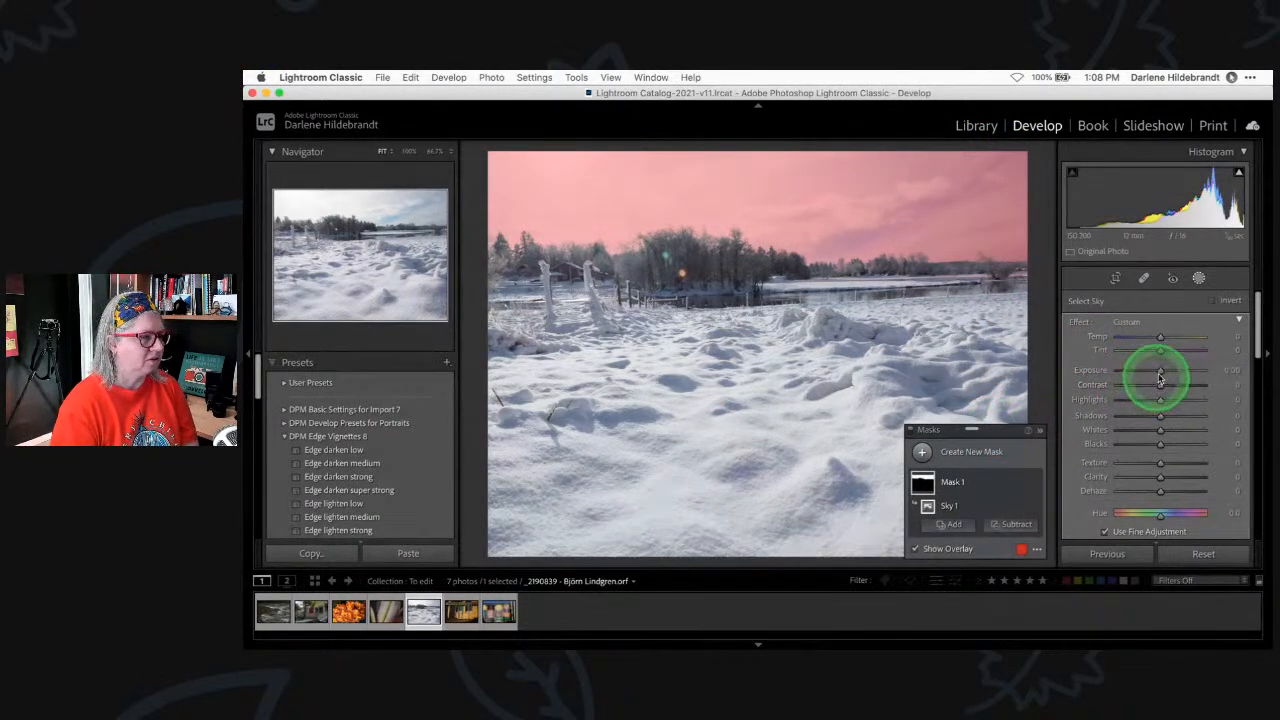
# Darken the sky mask with Exposure -1.08, Highlights -100, Whites 20, Clarity 7 and Dehaze -3
pyautogui.moveTo(1160, 373); pyautogui.dragTo(1150, 372)
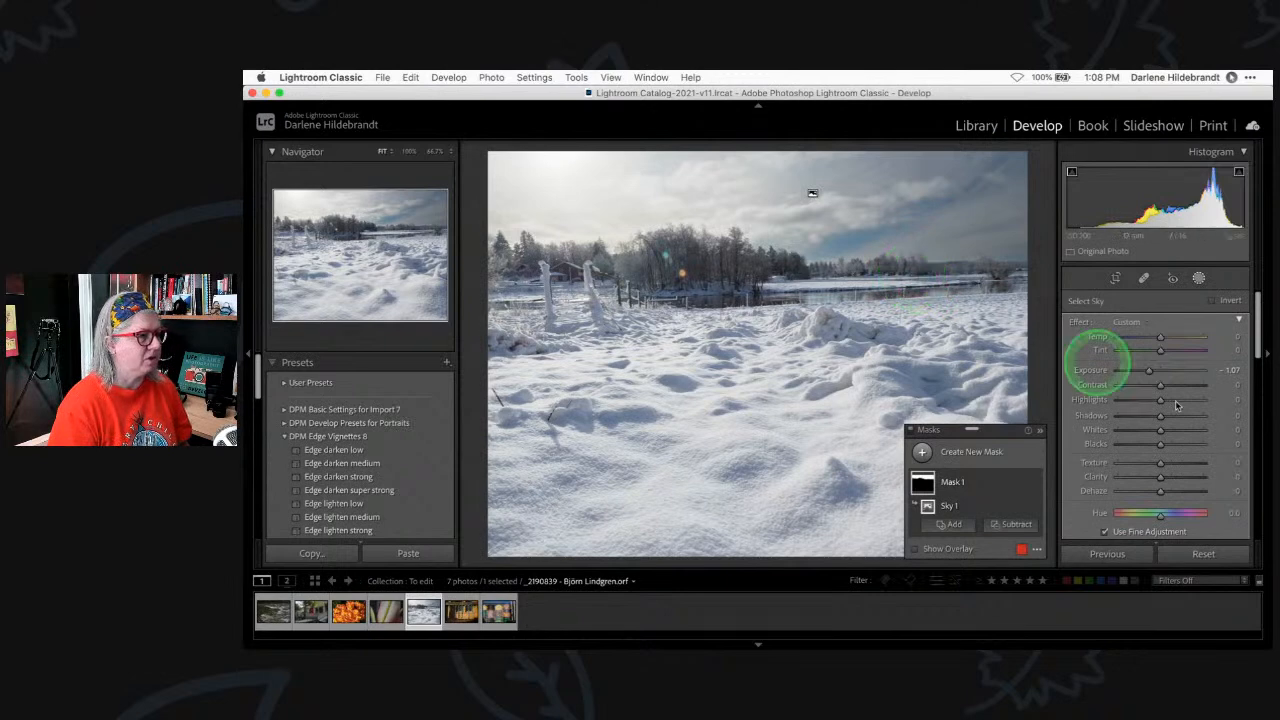
pyautogui.moveTo(1150, 372)
pyautogui.mouseDown()
pyautogui.moveTo(1165, 371)
pyautogui.moveTo(1122, 374)
pyautogui.moveTo(1153, 378)
pyautogui.mouseUp()
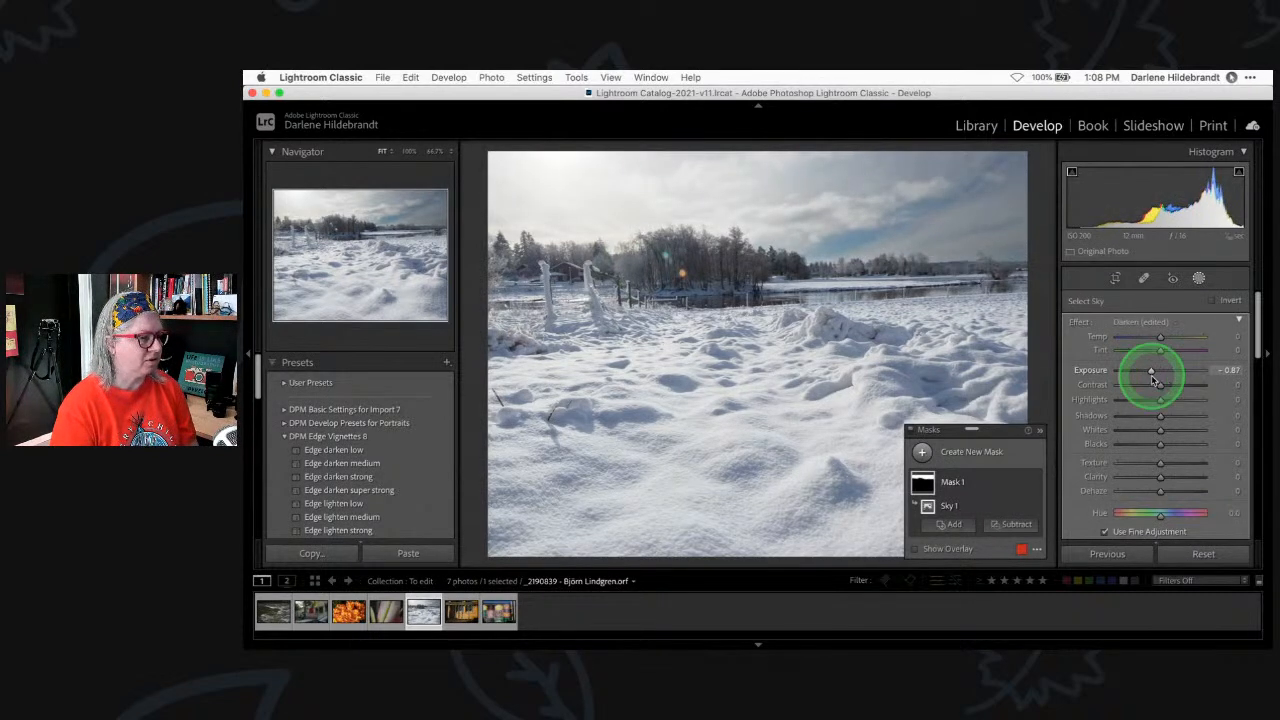
pyautogui.click(1161, 431)
pyautogui.moveTo(1160, 432); pyautogui.dragTo(1146, 370)
pyautogui.moveTo(1158, 488)
pyautogui.mouseDown()
pyautogui.moveTo(1180, 492)
pyautogui.moveTo(1152, 487)
pyautogui.moveTo(1163, 480)
pyautogui.mouseUp()
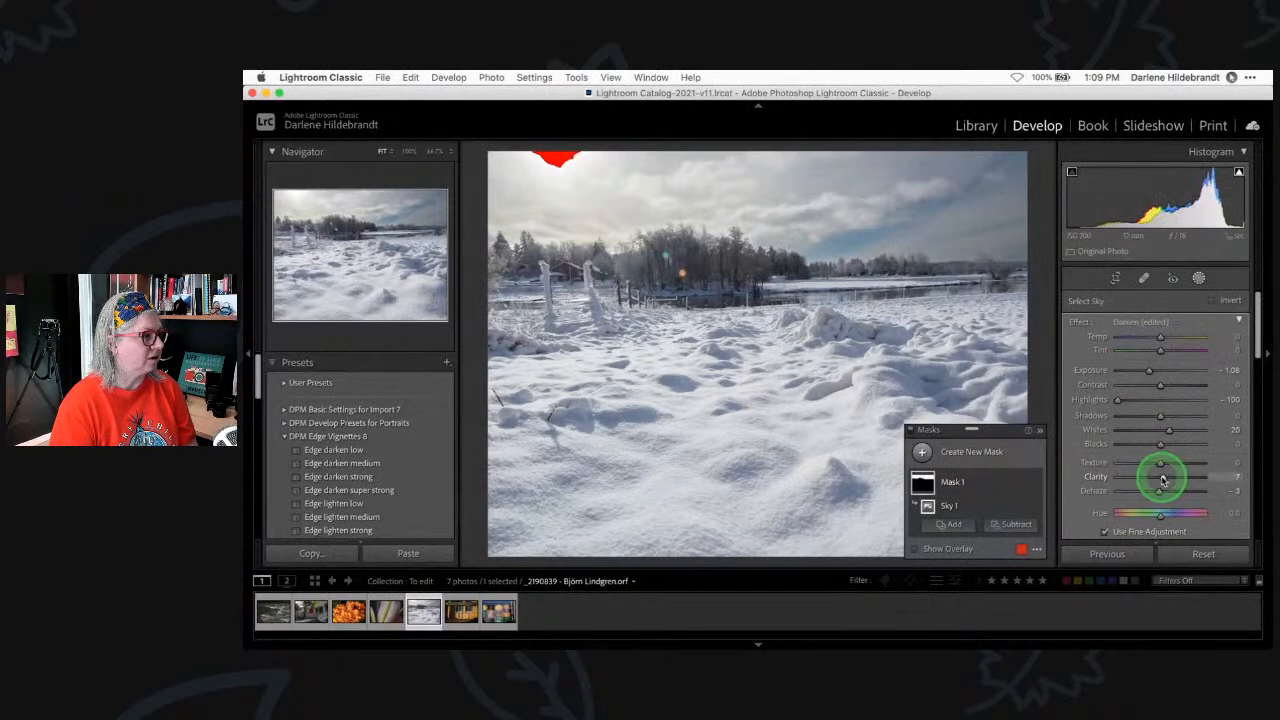
pyautogui.moveTo(1169, 430); pyautogui.dragTo(1169, 432)
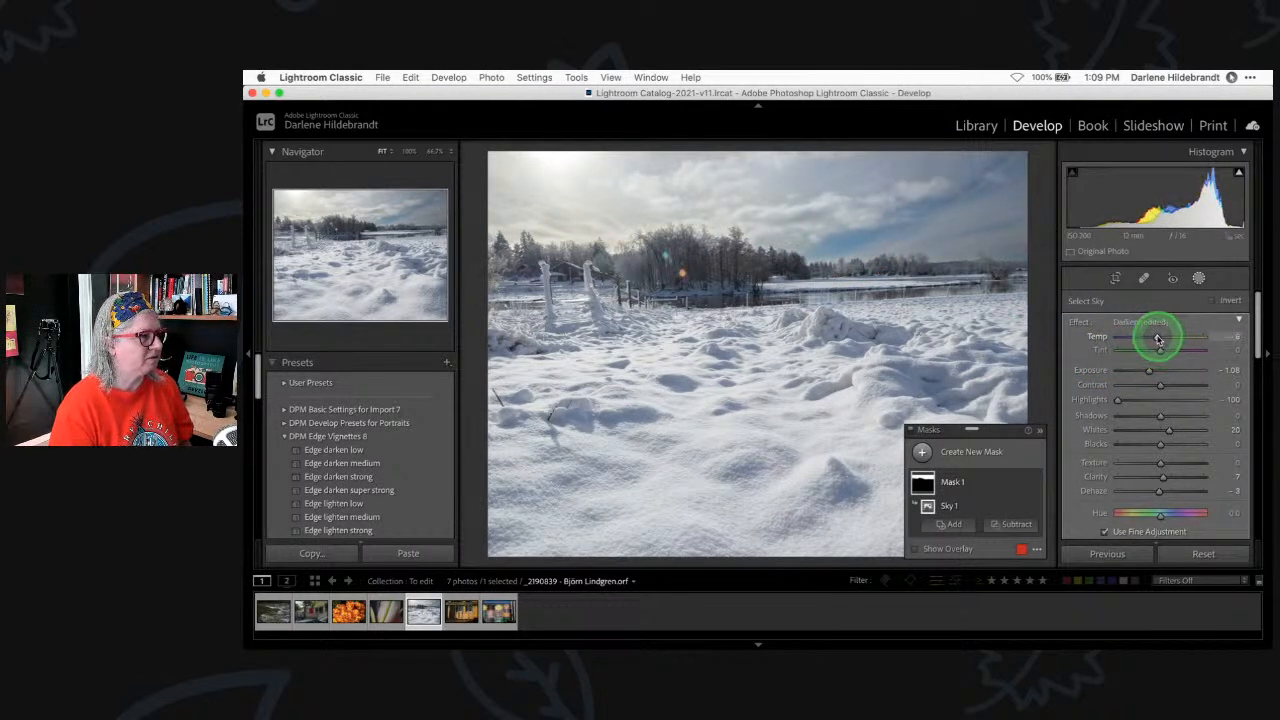
# Cool the sky mask to Temp -14, and set its Contrast to 8 and Exposure to -0.80
pyautogui.moveTo(1158, 340); pyautogui.dragTo(1157, 341)
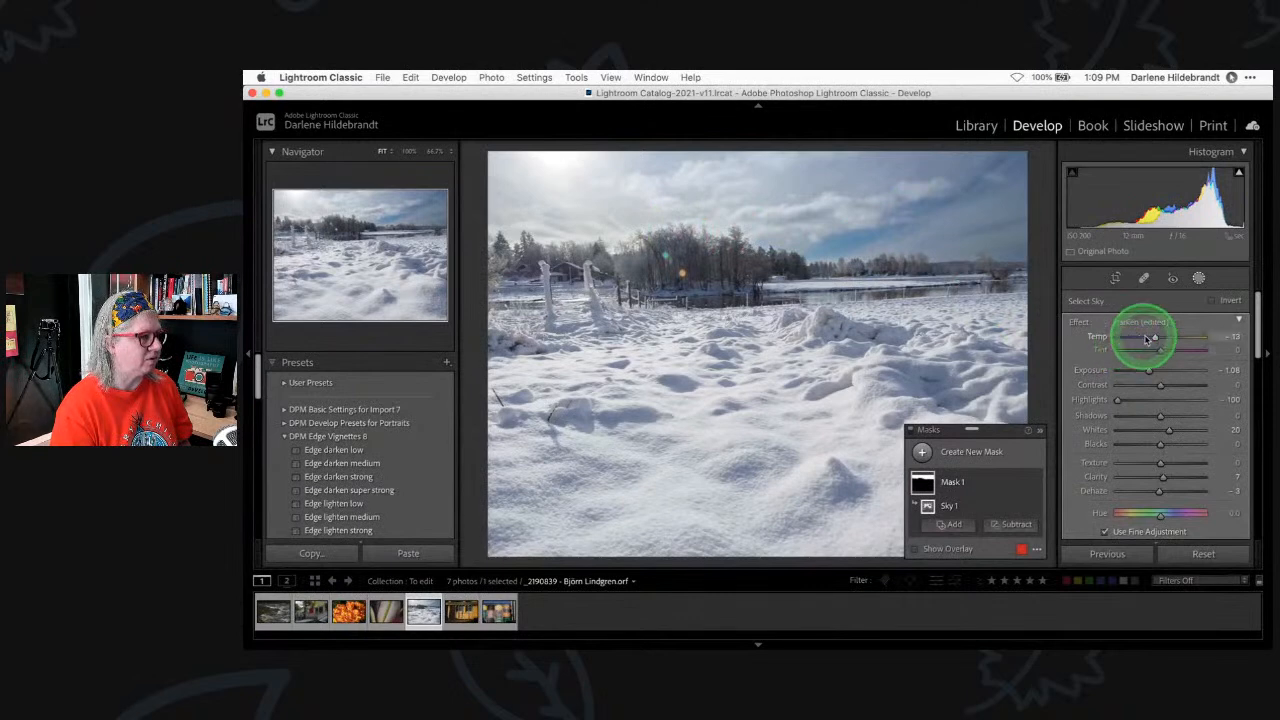
pyautogui.moveTo(1148, 338); pyautogui.dragTo(1155, 386)
pyautogui.moveTo(1168, 386); pyautogui.dragTo(1170, 386)
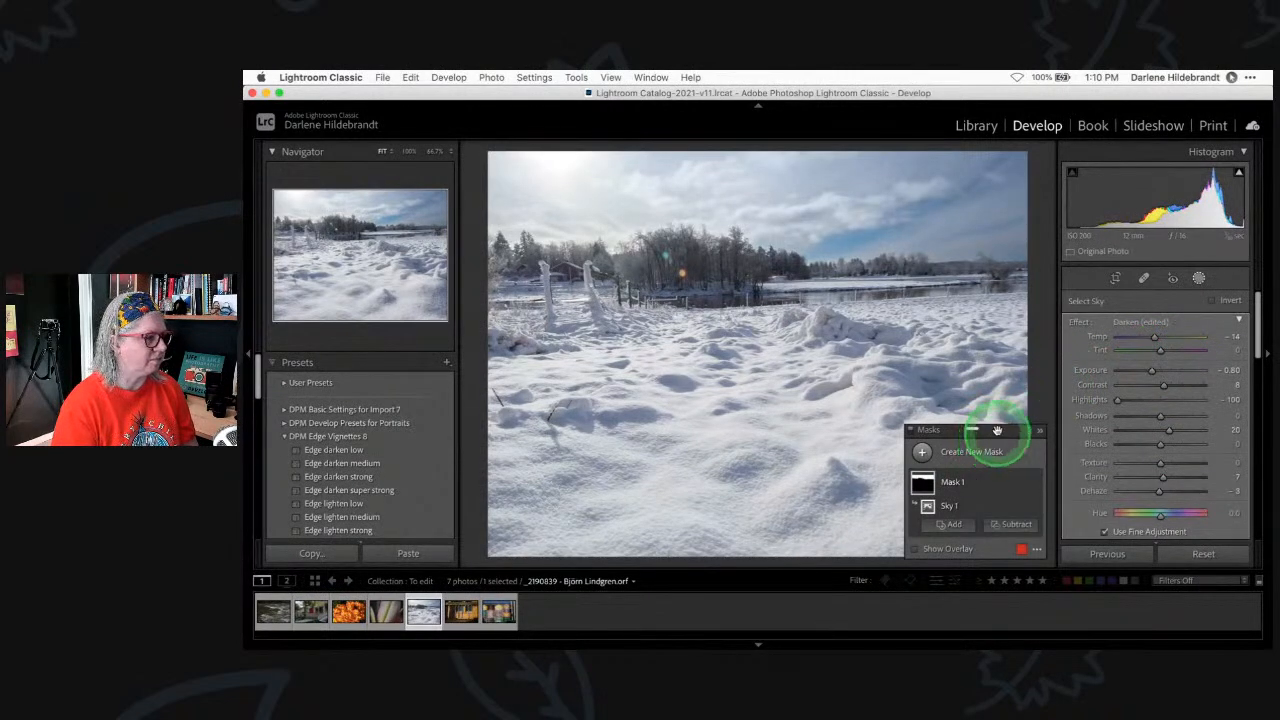
# Move the floating mask list off the photo and add a linear gradient mask rising from the snowy foreground into the sky
pyautogui.moveTo(997, 430); pyautogui.dragTo(426, 162)
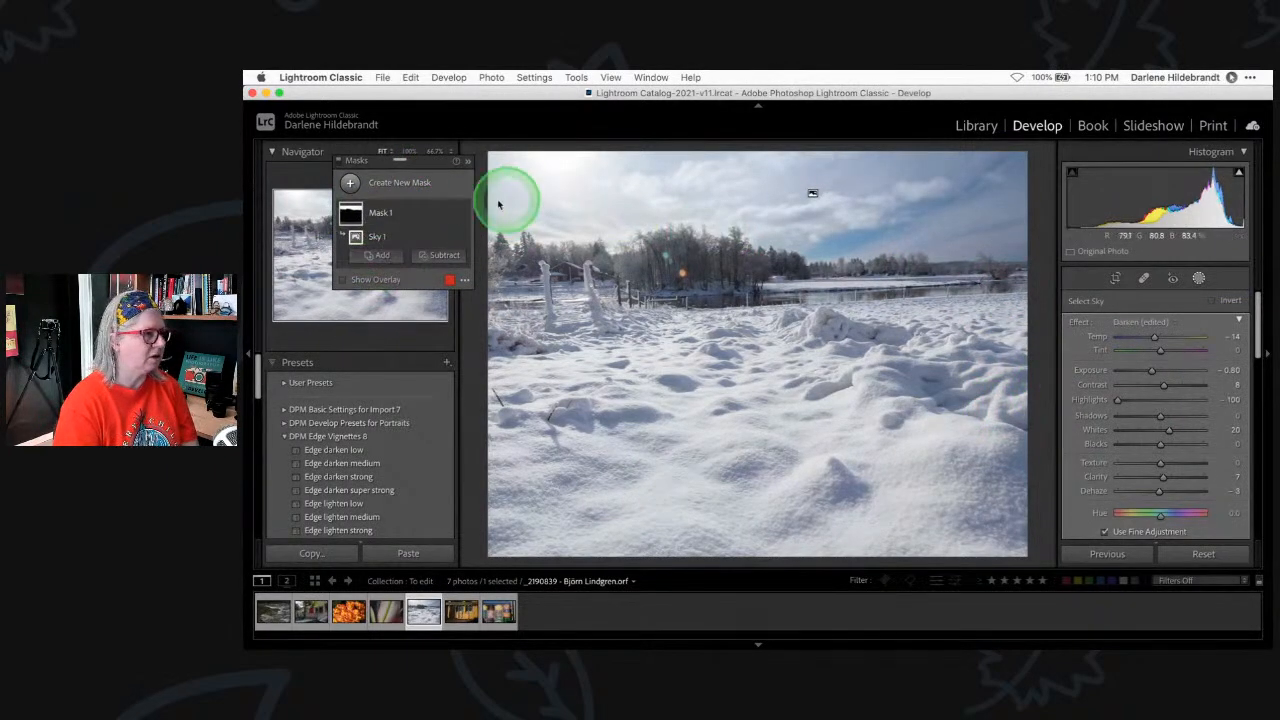
pyautogui.click(349, 183)
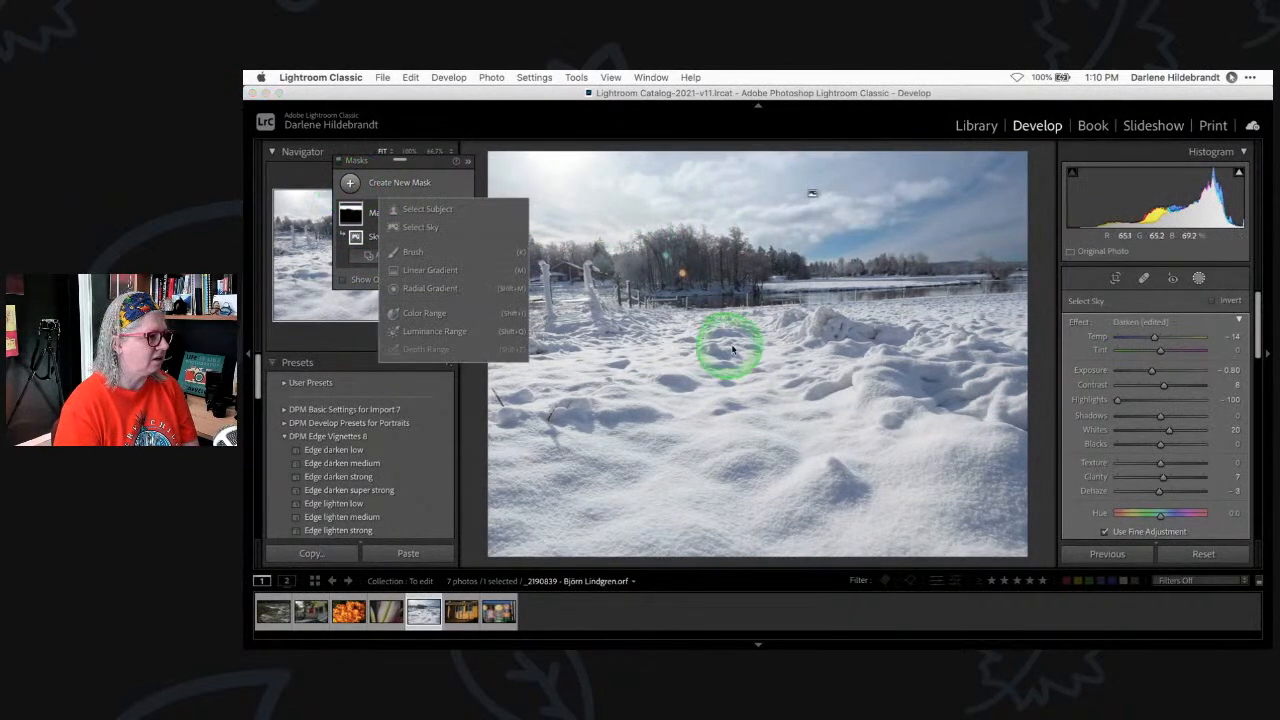
pyautogui.click(447, 272)
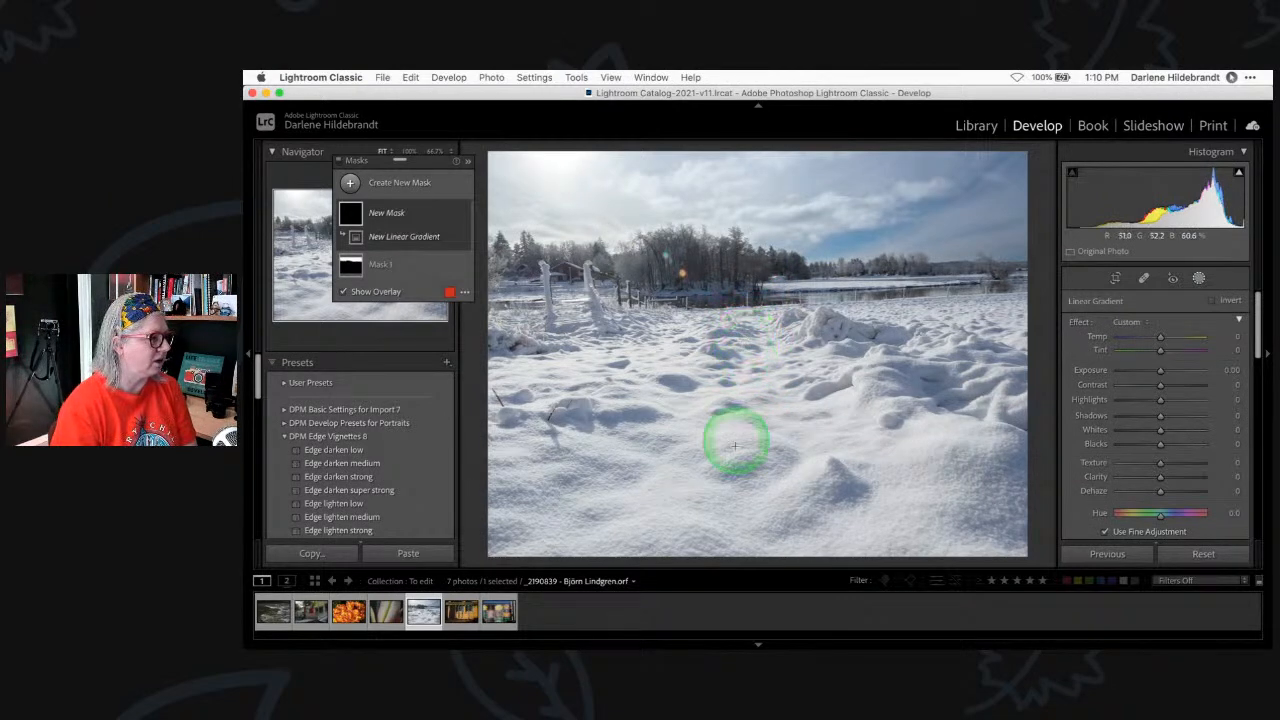
pyautogui.moveTo(751, 491); pyautogui.dragTo(752, 216)
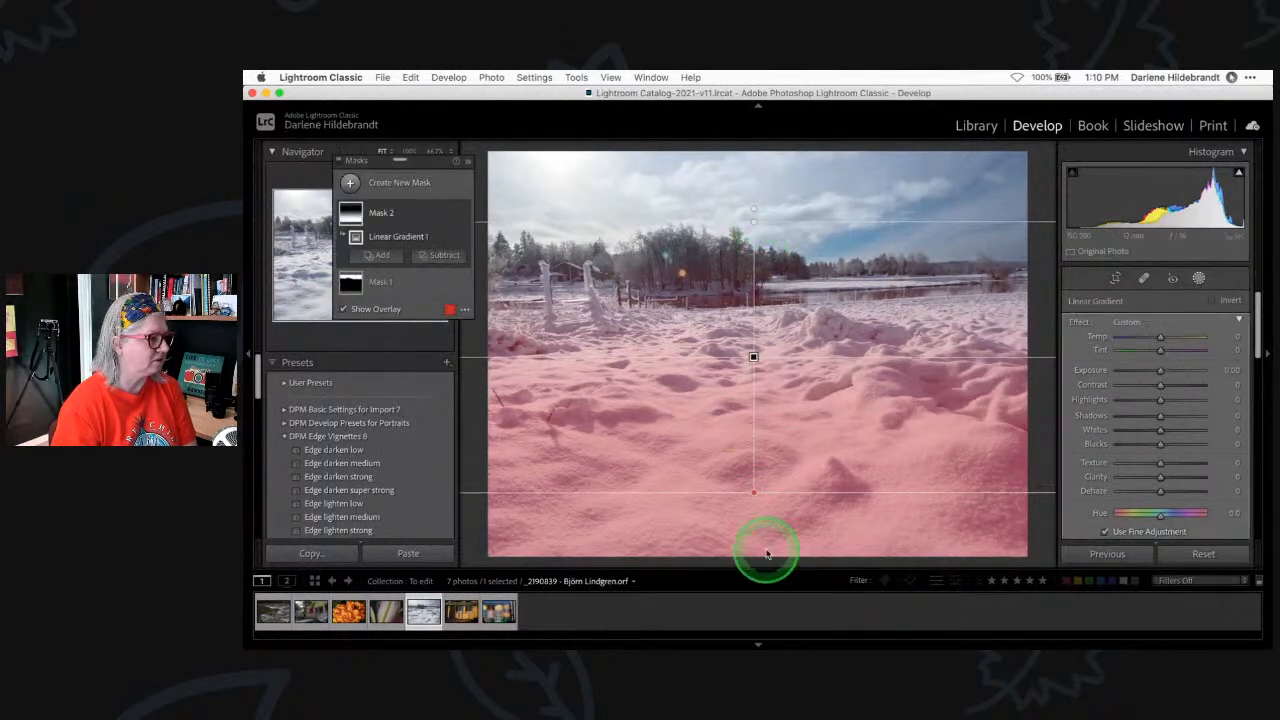
# Set the gradient's Exposure to -4.00 as a placement guide, narrow its transition, and align it along the far shoreline with a slight tilt
pyautogui.click(1122, 371)
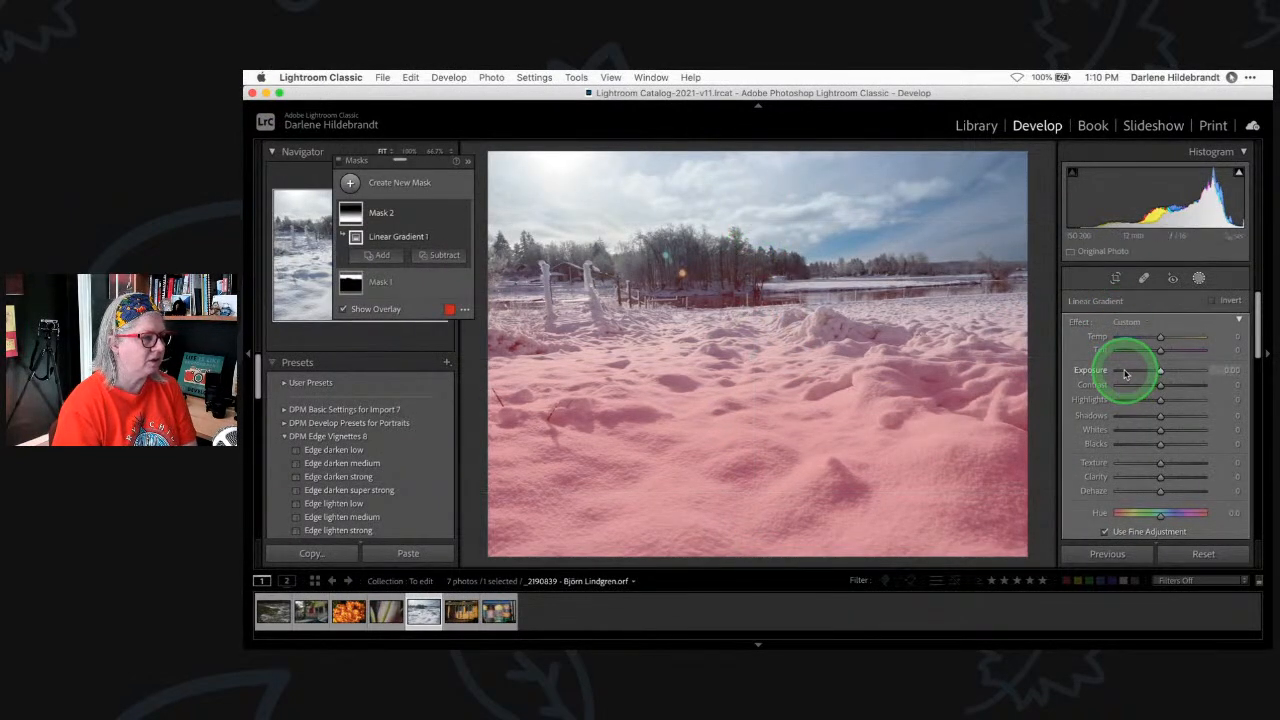
pyautogui.moveTo(1122, 371); pyautogui.dragTo(1117, 371)
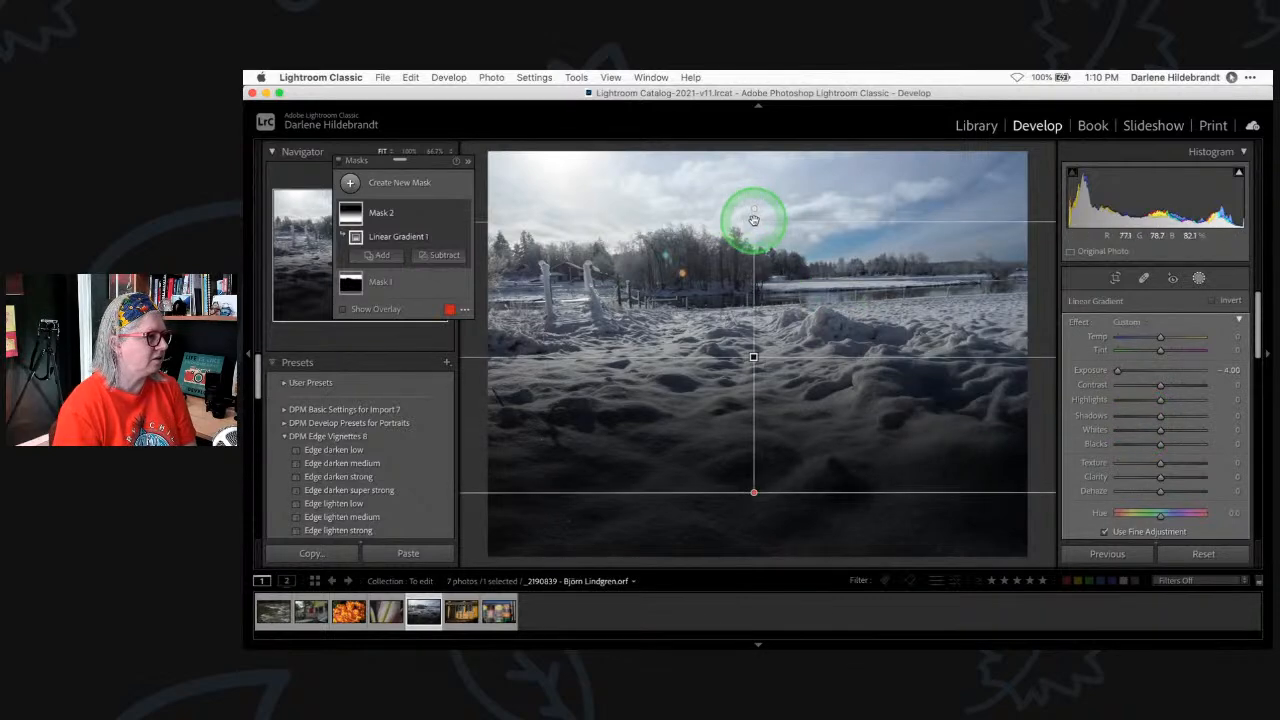
pyautogui.moveTo(754, 220); pyautogui.dragTo(756, 458)
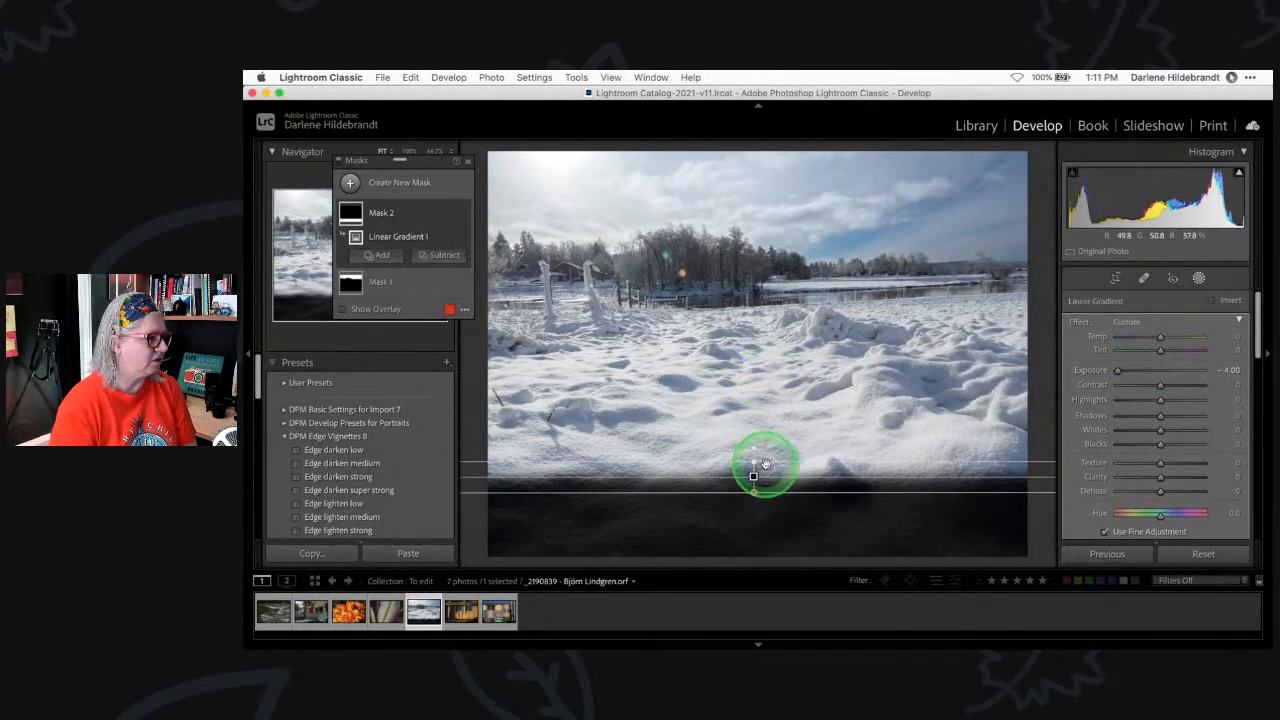
pyautogui.moveTo(754, 476)
pyautogui.moveTo(754, 476); pyautogui.dragTo(749, 292)
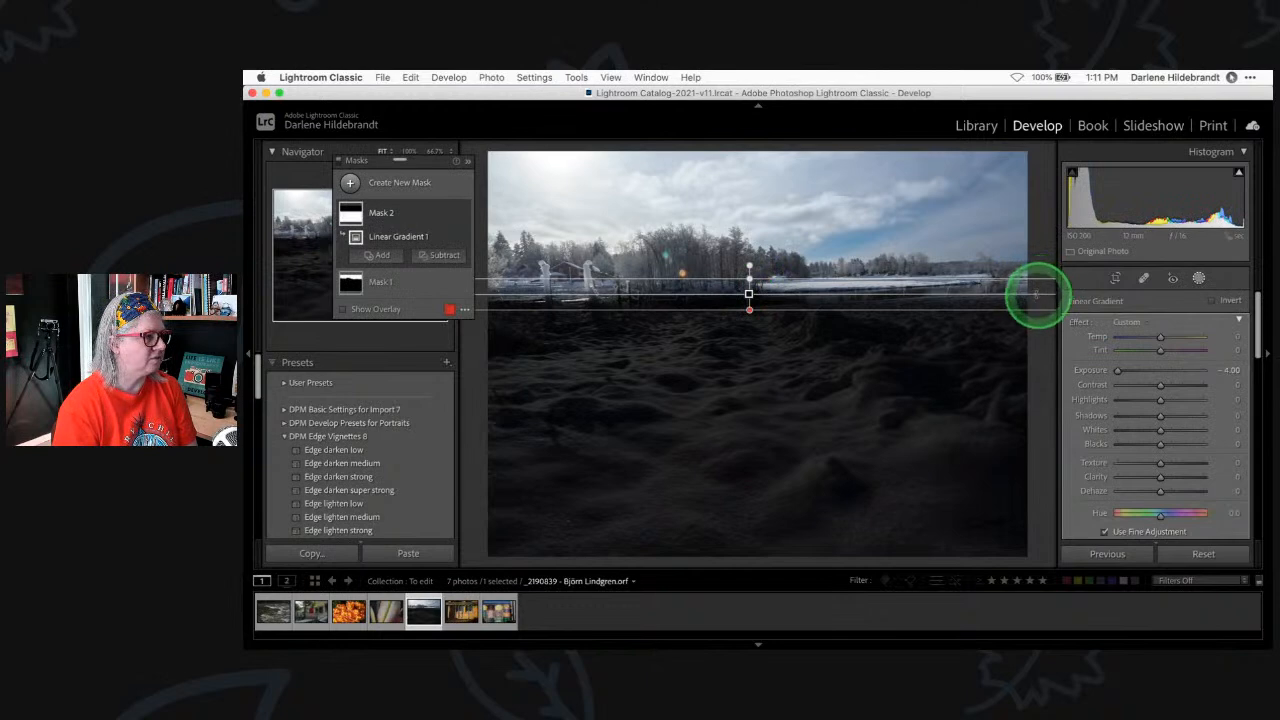
pyautogui.moveTo(1037, 292); pyautogui.dragTo(1037, 288)
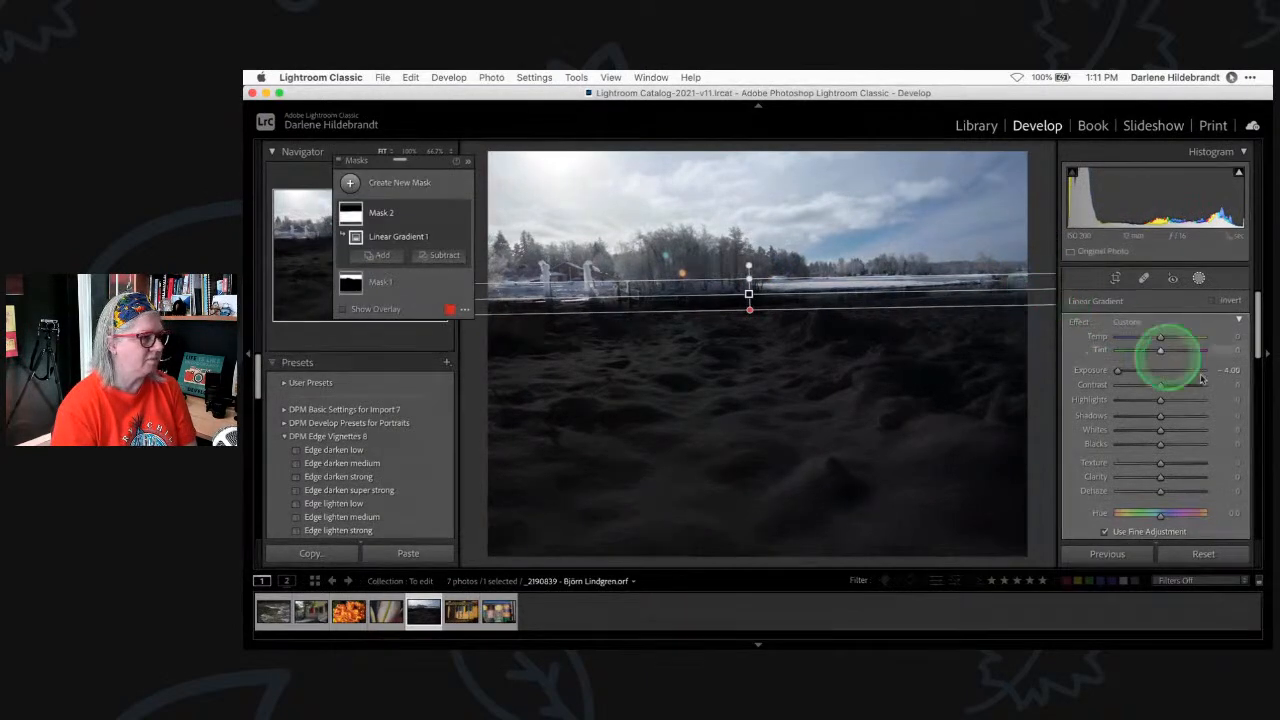
# Reset the snow gradient's Exposure and set Texture 46, Clarity 26, Dehaze 11 and Highlights -33
pyautogui.doubleClick(1087, 372)
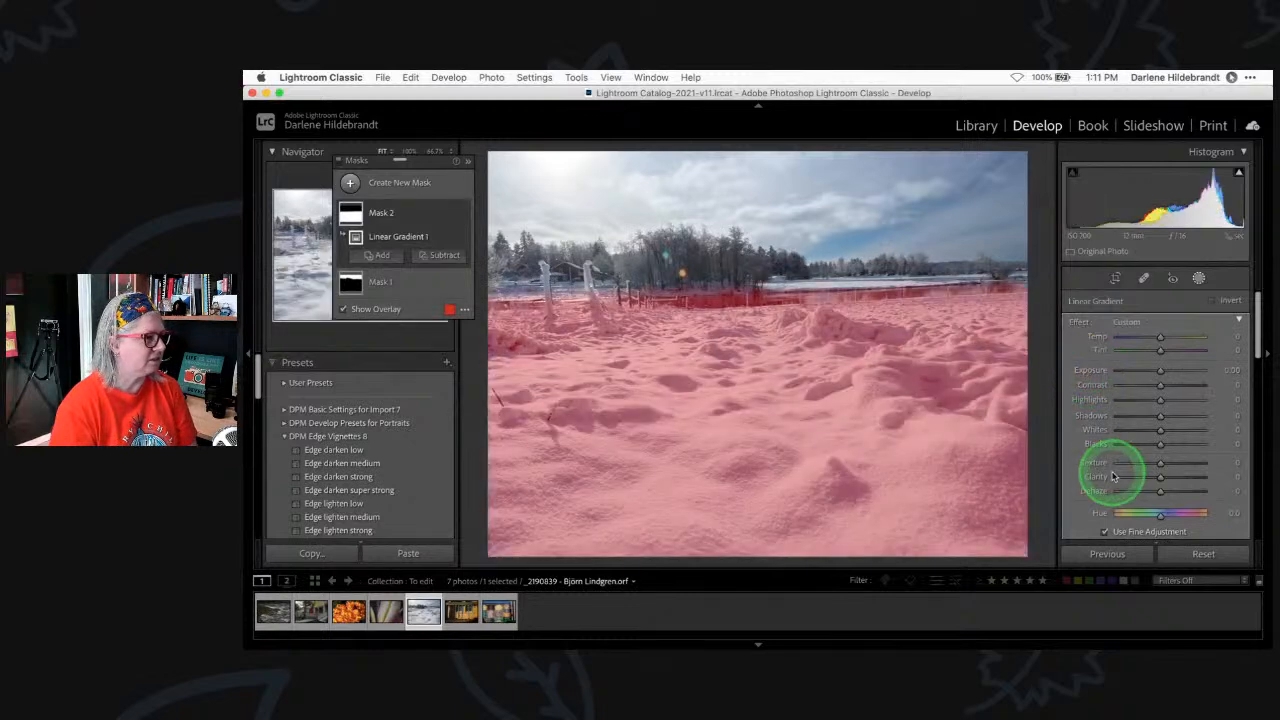
pyautogui.moveTo(1156, 460); pyautogui.dragTo(1160, 490)
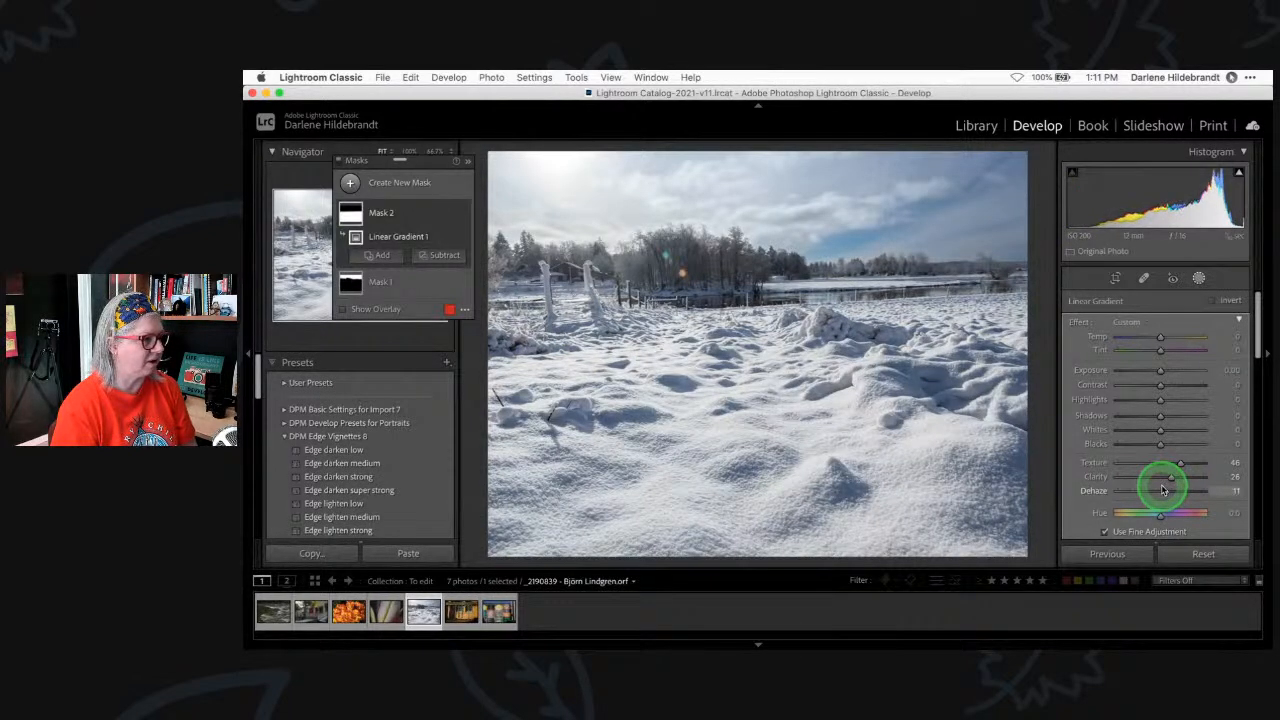
pyautogui.moveTo(1151, 400)
pyautogui.mouseDown()
pyautogui.moveTo(1128, 400)
pyautogui.moveTo(1191, 398)
pyautogui.moveTo(1146, 402)
pyautogui.mouseUp()
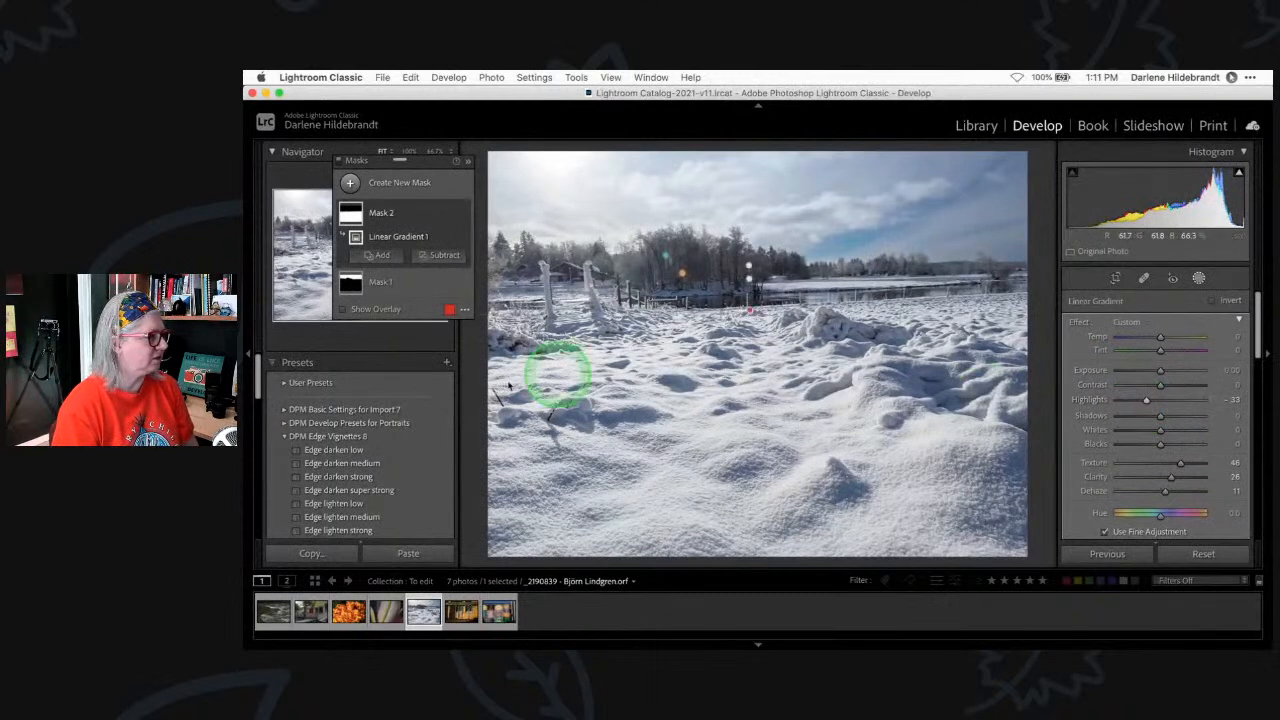
# Compare the snow with and without the Mask 2 adjustments by toggling the mask's visibility
pyautogui.click(462, 215)
pyautogui.click(462, 215)
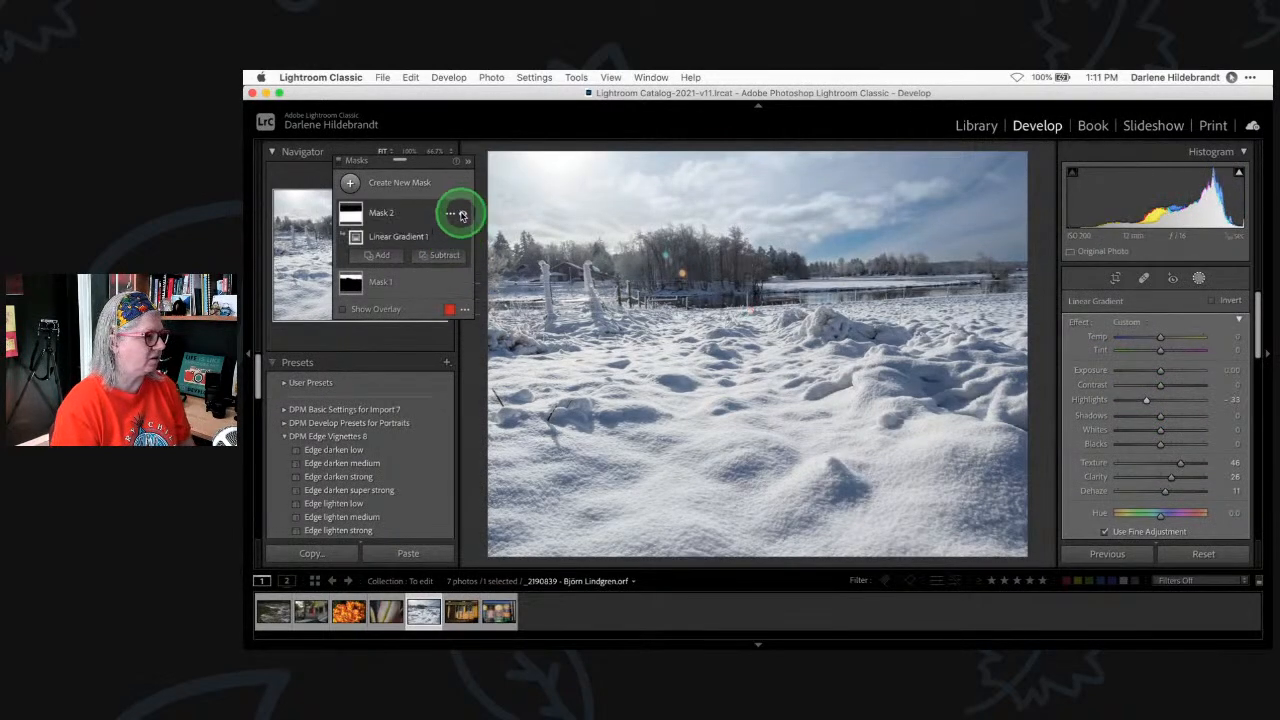
pyautogui.click(462, 216)
pyautogui.click(462, 216)
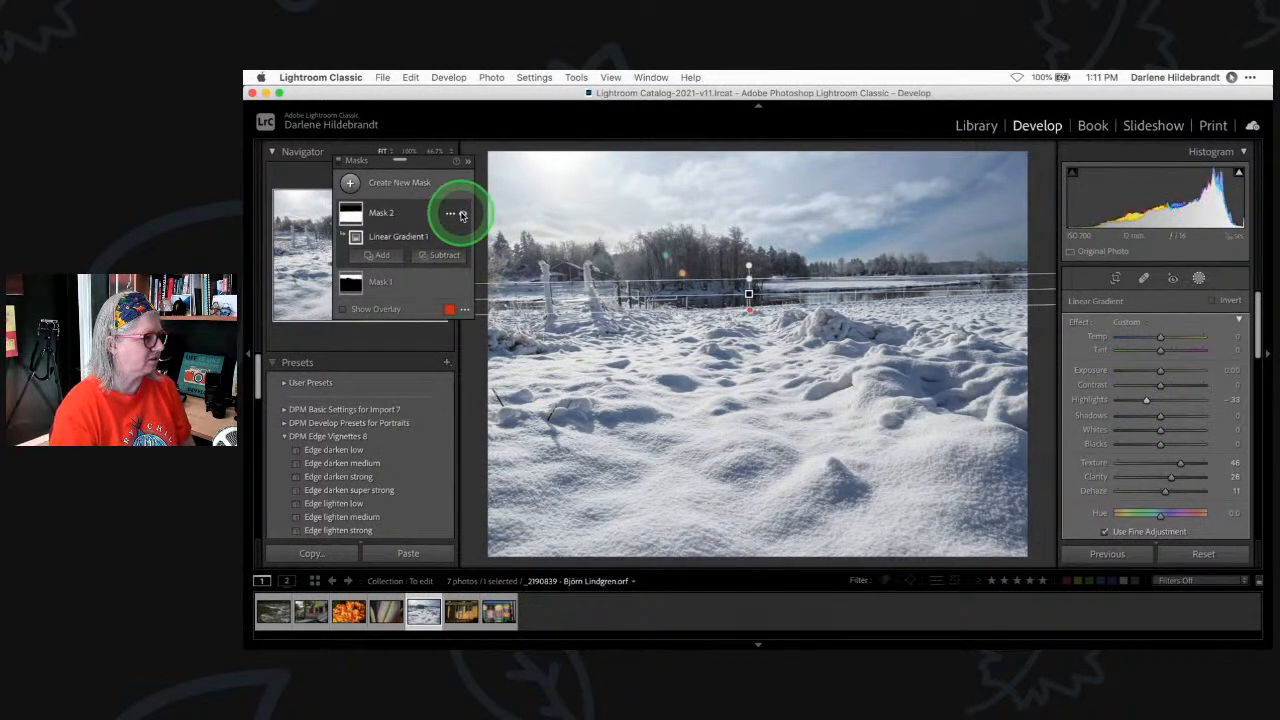
pyautogui.click(462, 215)
pyautogui.click(462, 215)
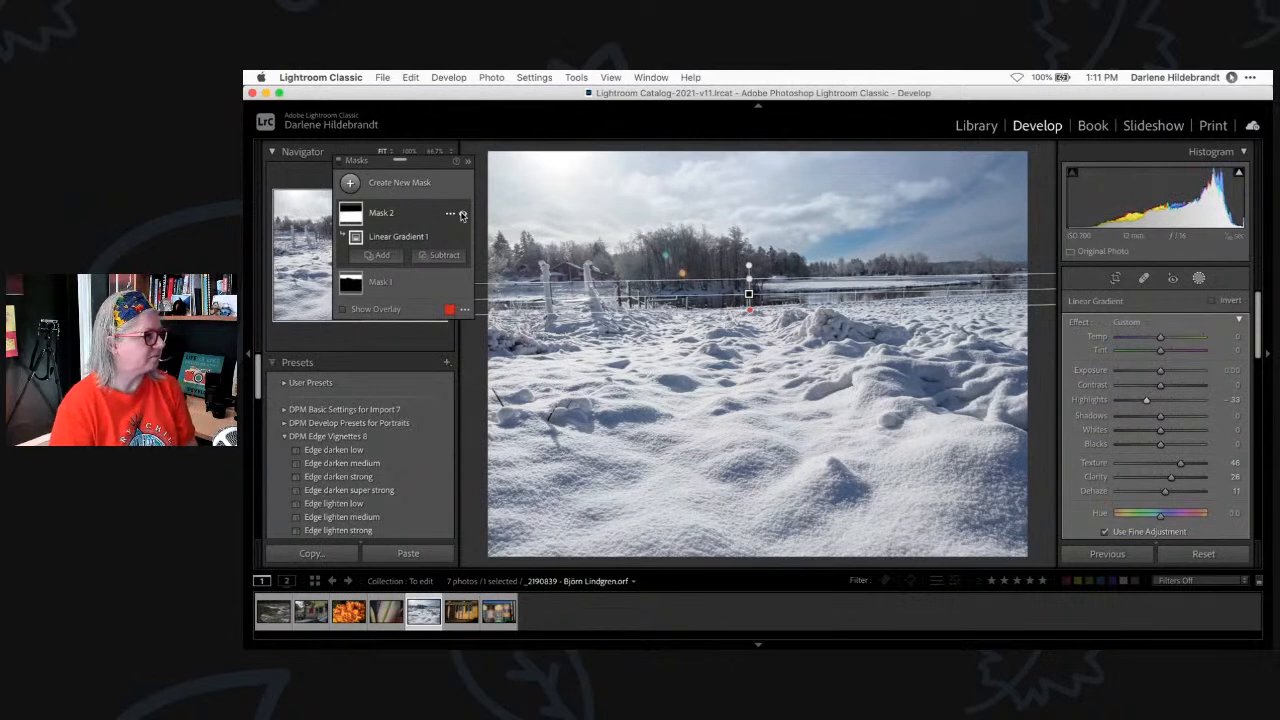
# Add another linear gradient mask fading upward from the snow at the photo's bottom edge to the middle of the foreground
pyautogui.click(351, 183)
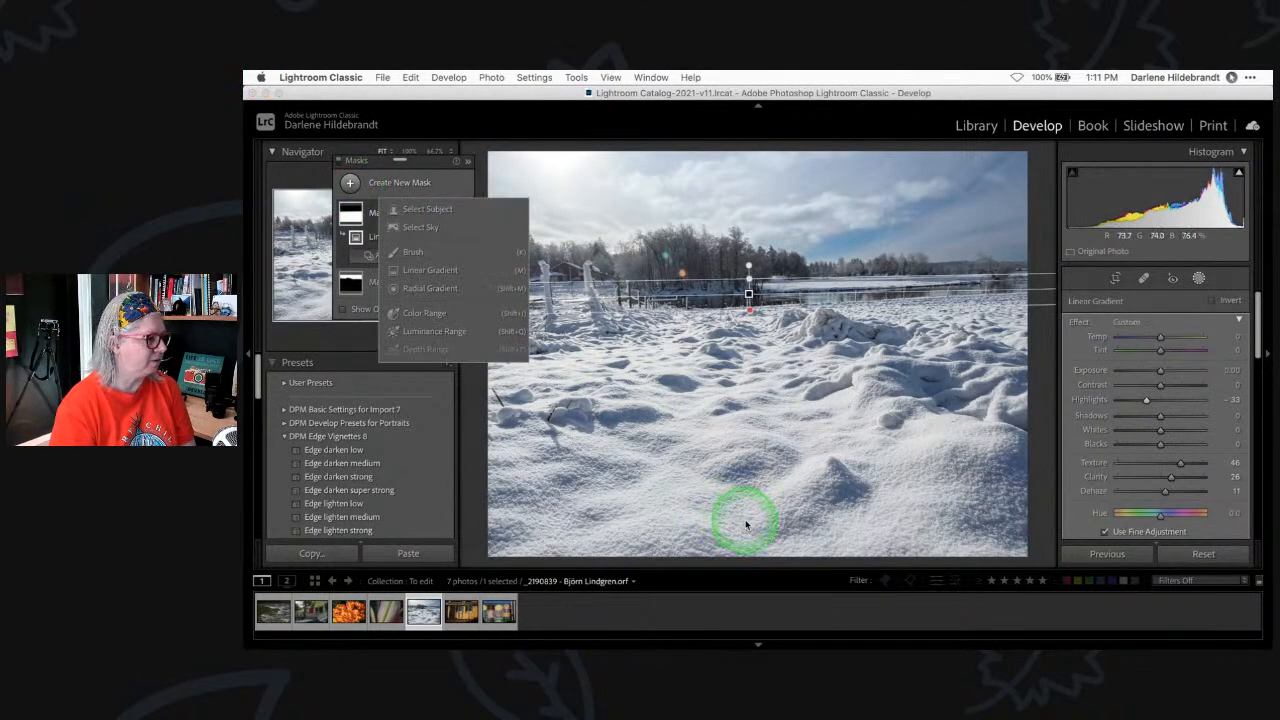
pyautogui.click(432, 271)
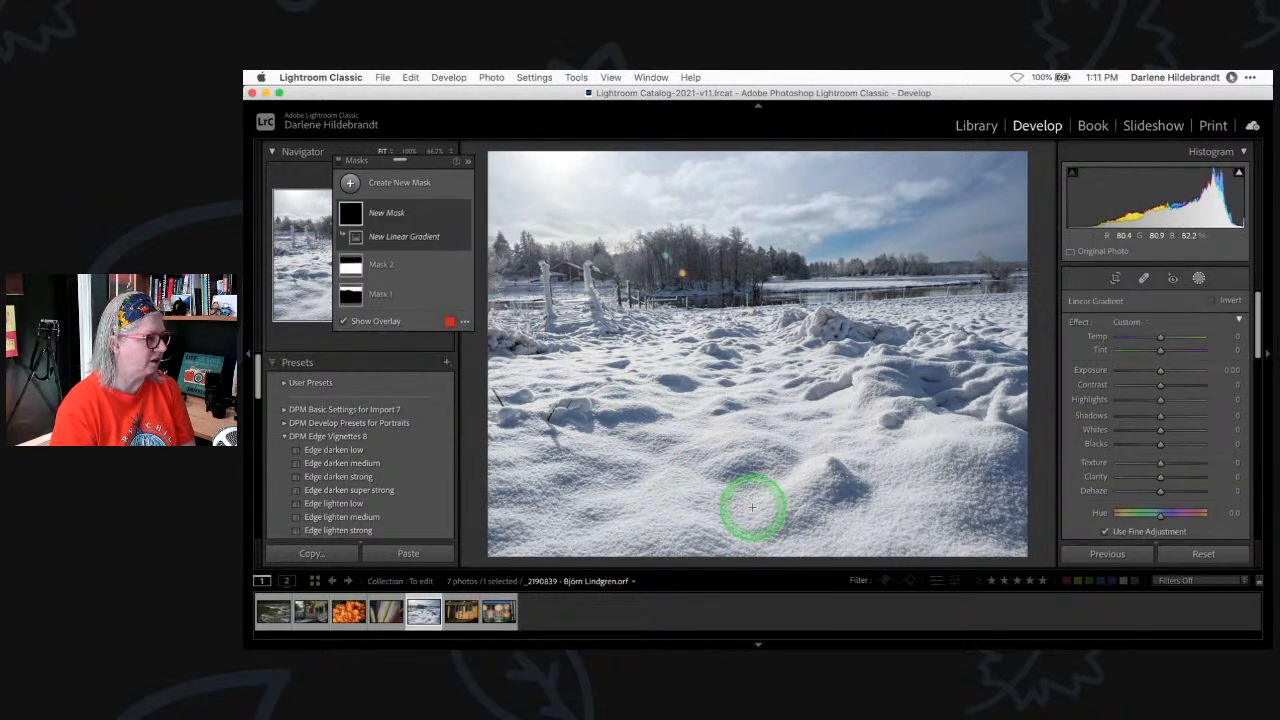
pyautogui.moveTo(755, 522); pyautogui.dragTo(757, 390)
# Darken and soften the bottom gradient with Exposure -0.47, Contrast -22, Highlights -64, Texture -22 and Clarity -20
pyautogui.moveTo(1160, 370); pyautogui.dragTo(1134, 401)
pyautogui.click(1161, 389)
pyautogui.moveTo(1155, 388); pyautogui.dragTo(1146, 380)
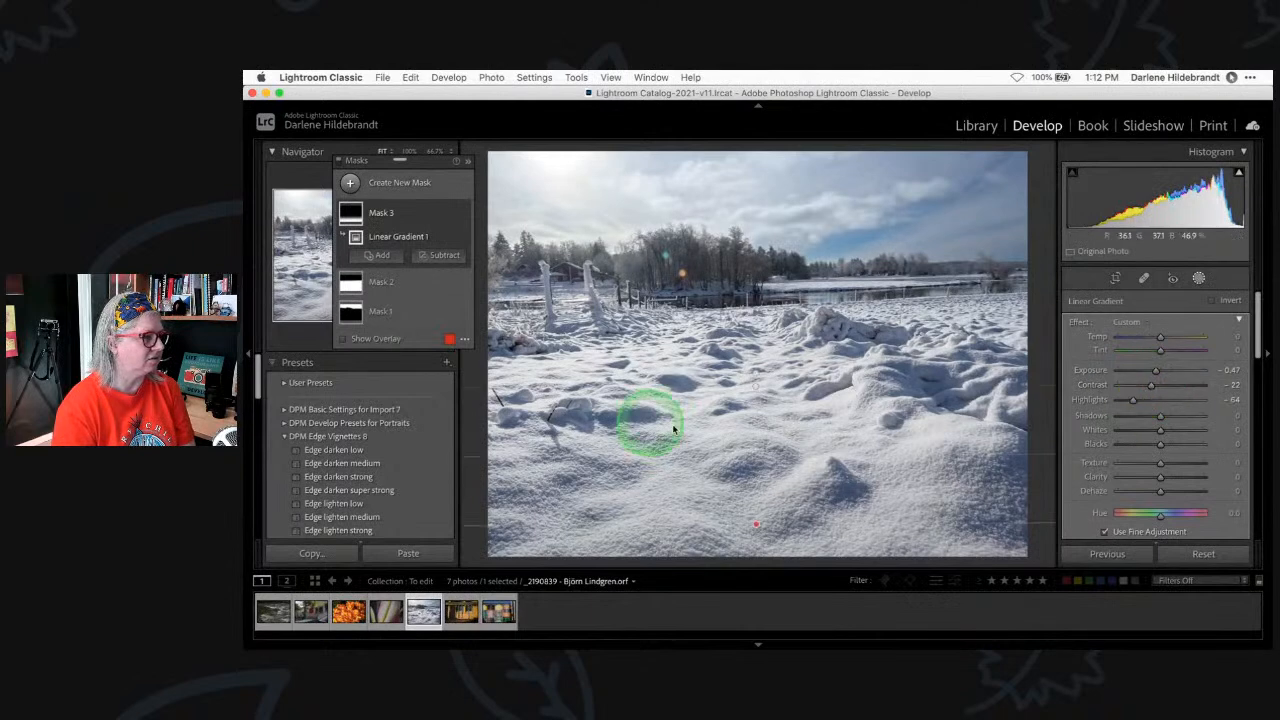
pyautogui.click(1163, 467)
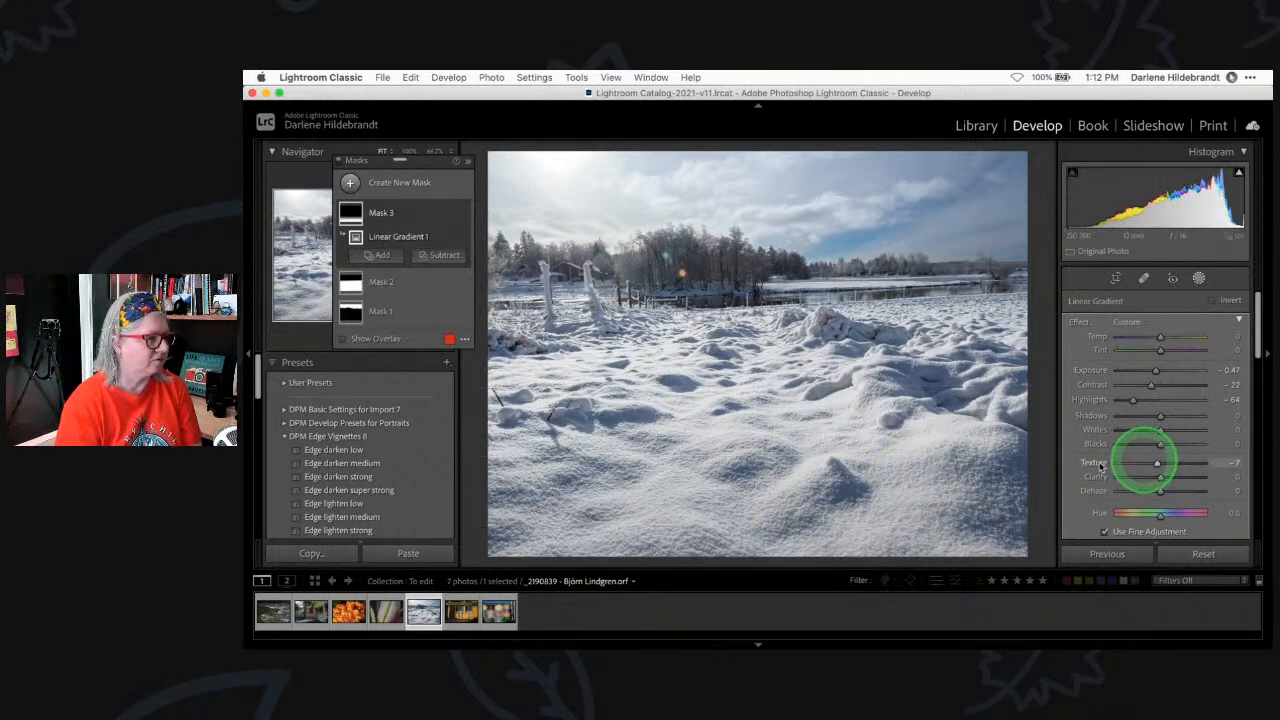
pyautogui.moveTo(1157, 463)
pyautogui.mouseDown()
pyautogui.moveTo(1156, 479)
pyautogui.moveTo(1151, 463)
pyautogui.mouseUp()
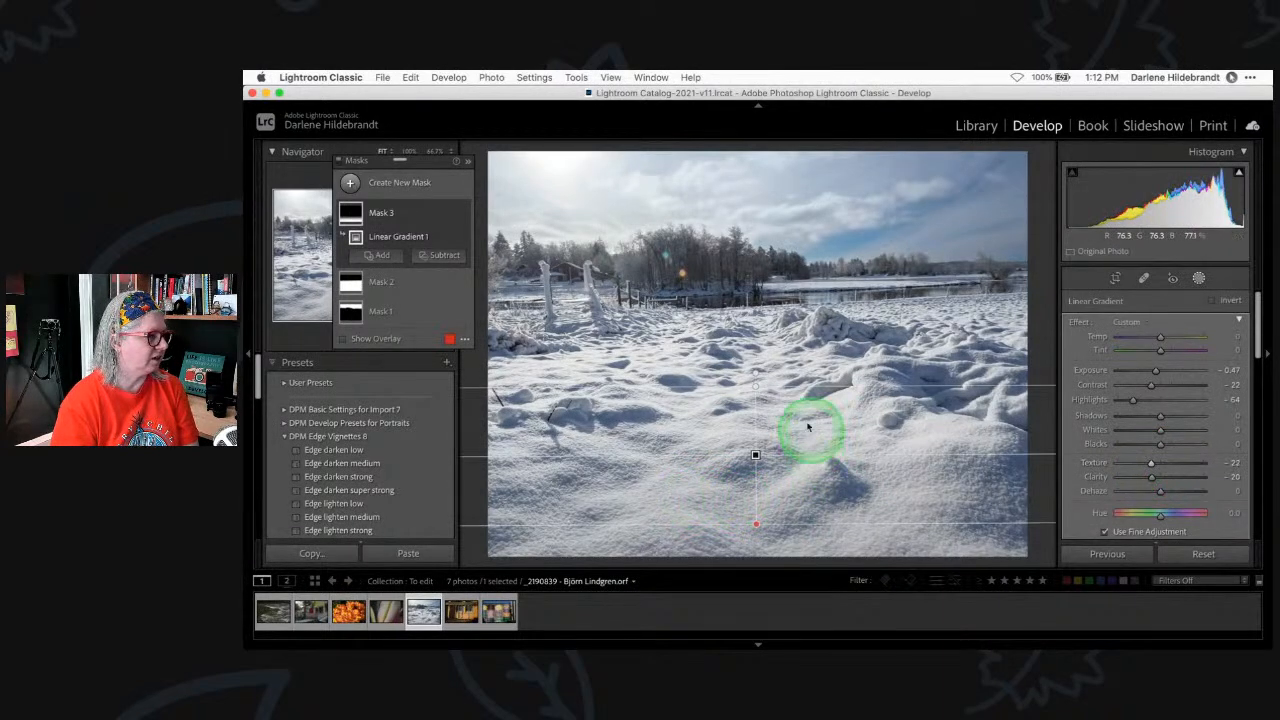
# Lower the bottom gradient's Exposure to -1.03, widen its transition, and shift the gradient higher up the snowfield
pyautogui.moveTo(1155, 371); pyautogui.dragTo(1153, 374)
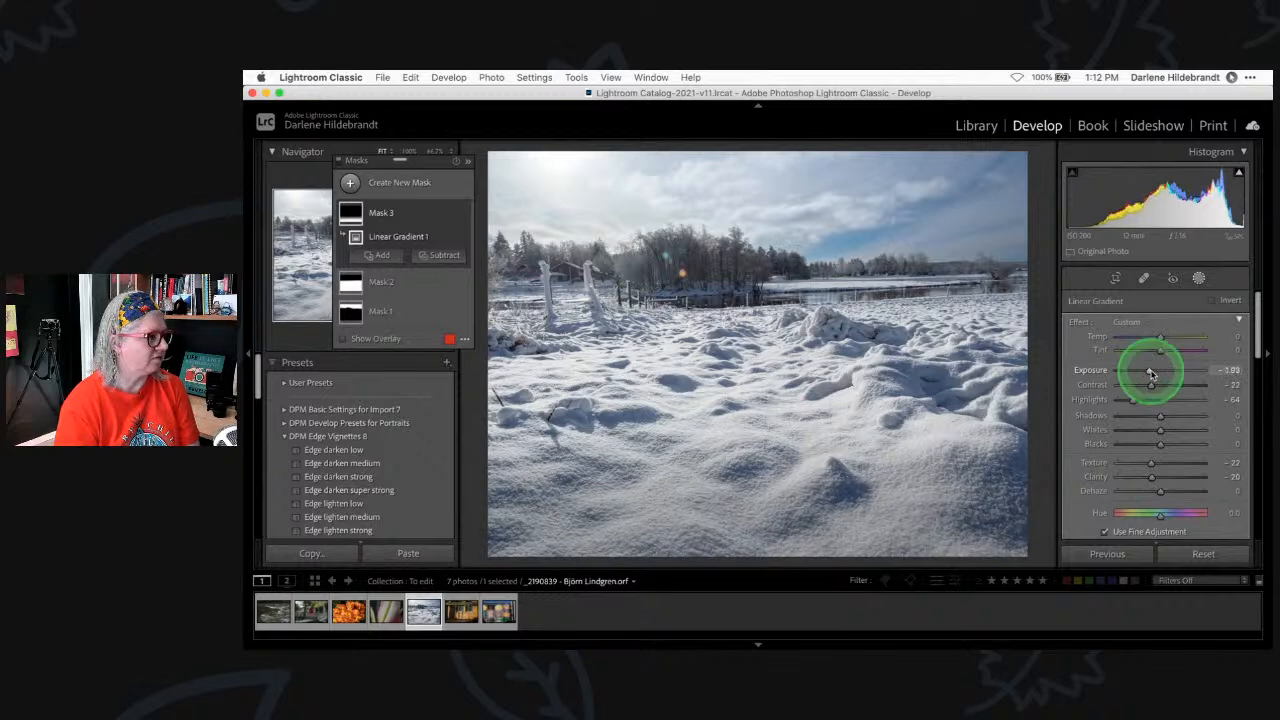
pyautogui.moveTo(755, 385); pyautogui.dragTo(756, 350)
pyautogui.moveTo(755, 437); pyautogui.dragTo(747, 405)
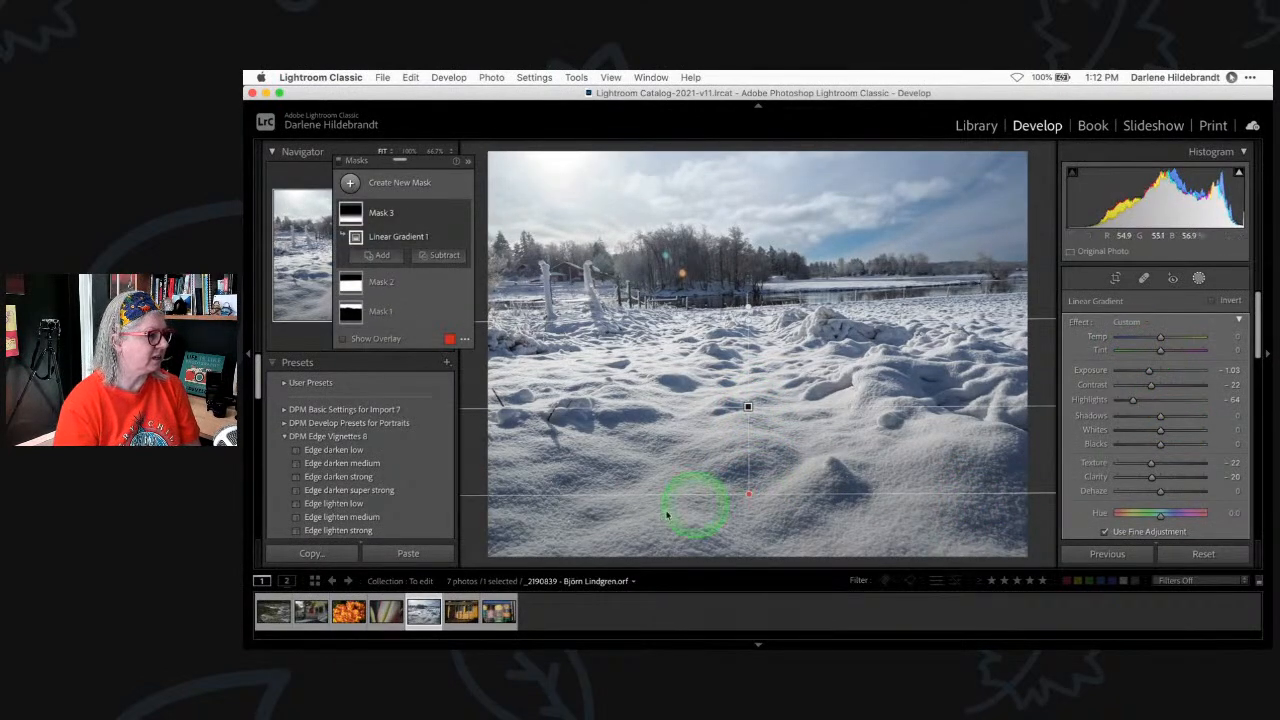
# Try cooler and warmer Temp settings on the bottom snow gradient, leave Temp almost neutral, and finish masking
pyautogui.moveTo(1162, 338); pyautogui.dragTo(1160, 338)
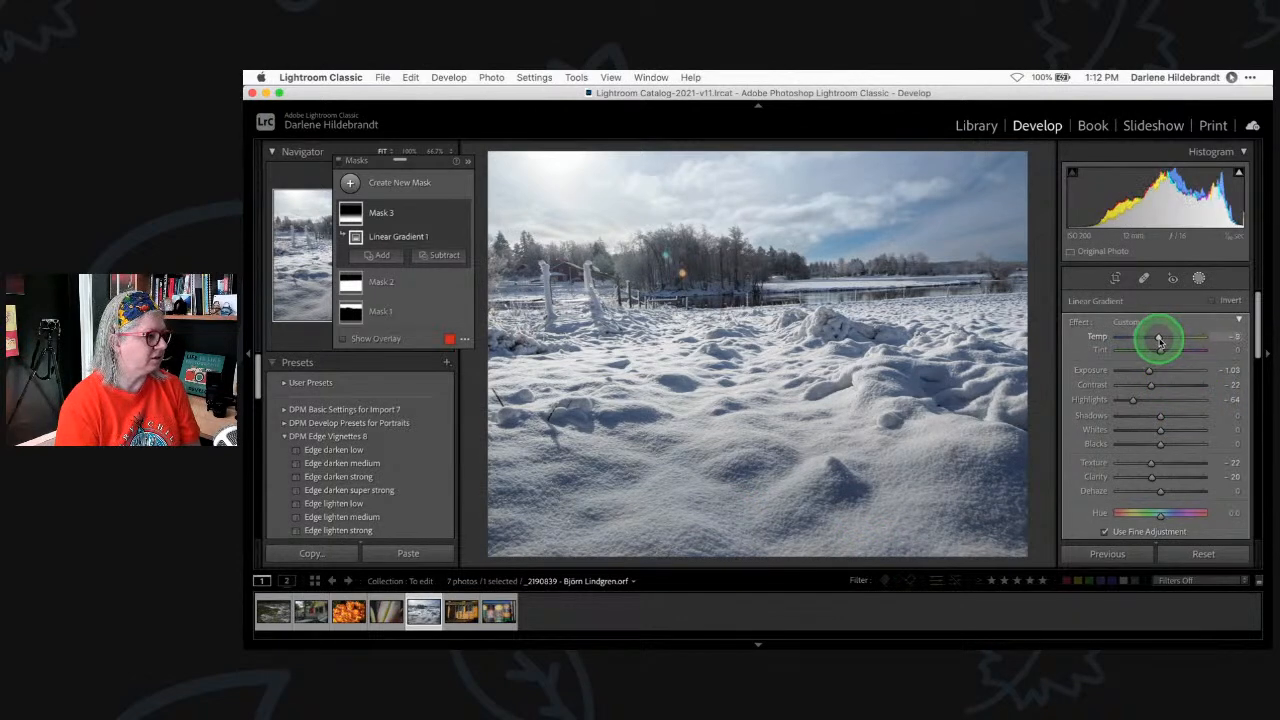
pyautogui.moveTo(1157, 341); pyautogui.dragTo(1153, 341)
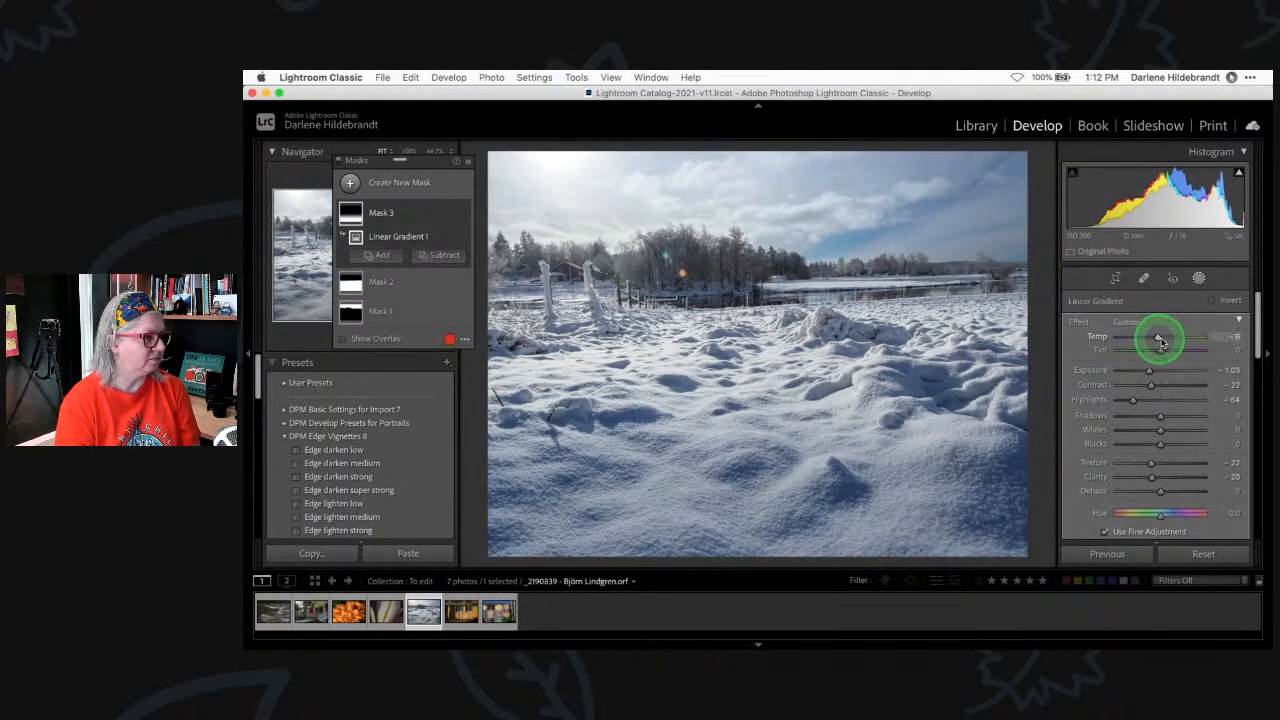
pyautogui.moveTo(1160, 342); pyautogui.dragTo(1167, 342)
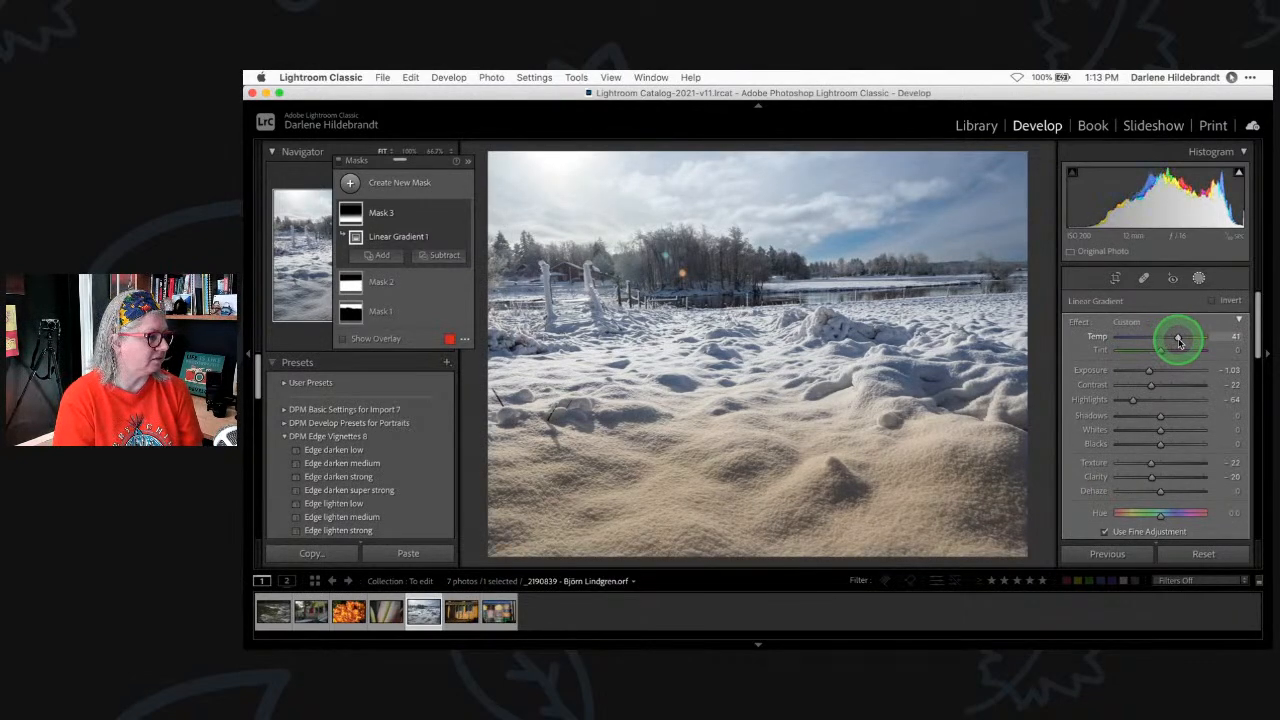
pyautogui.moveTo(1174, 341); pyautogui.dragTo(1154, 342)
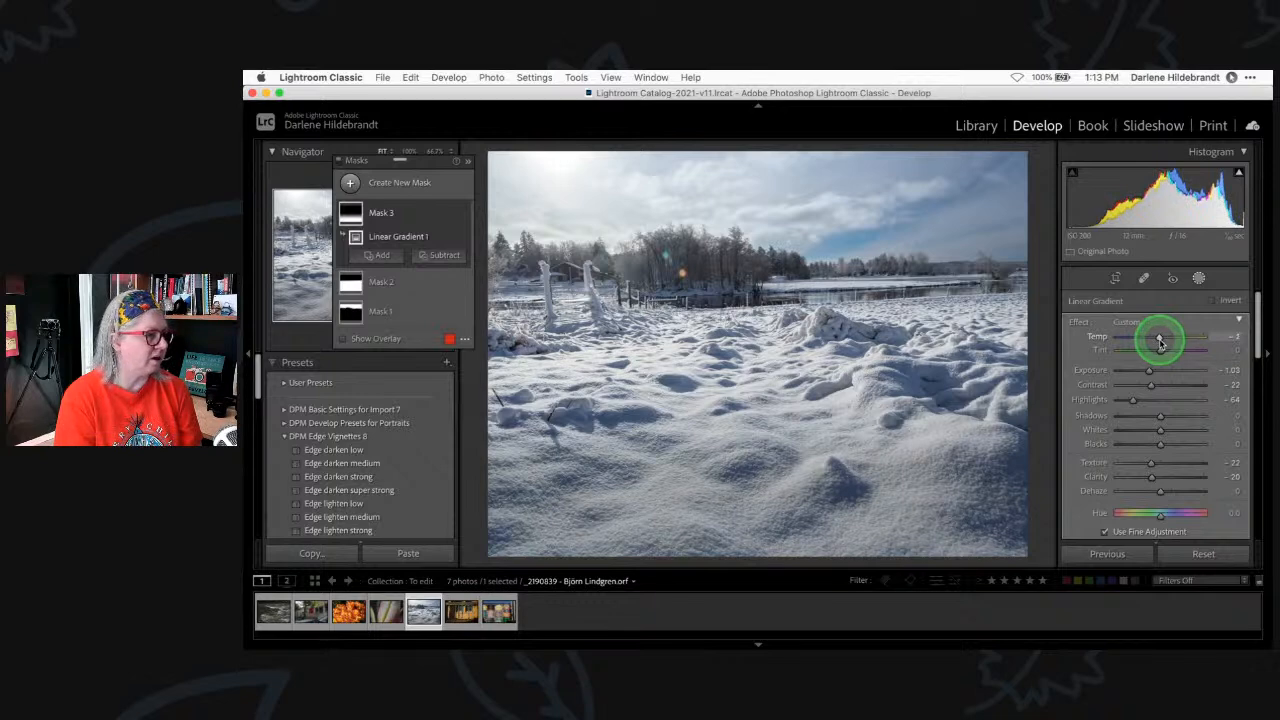
pyautogui.click(1199, 278)
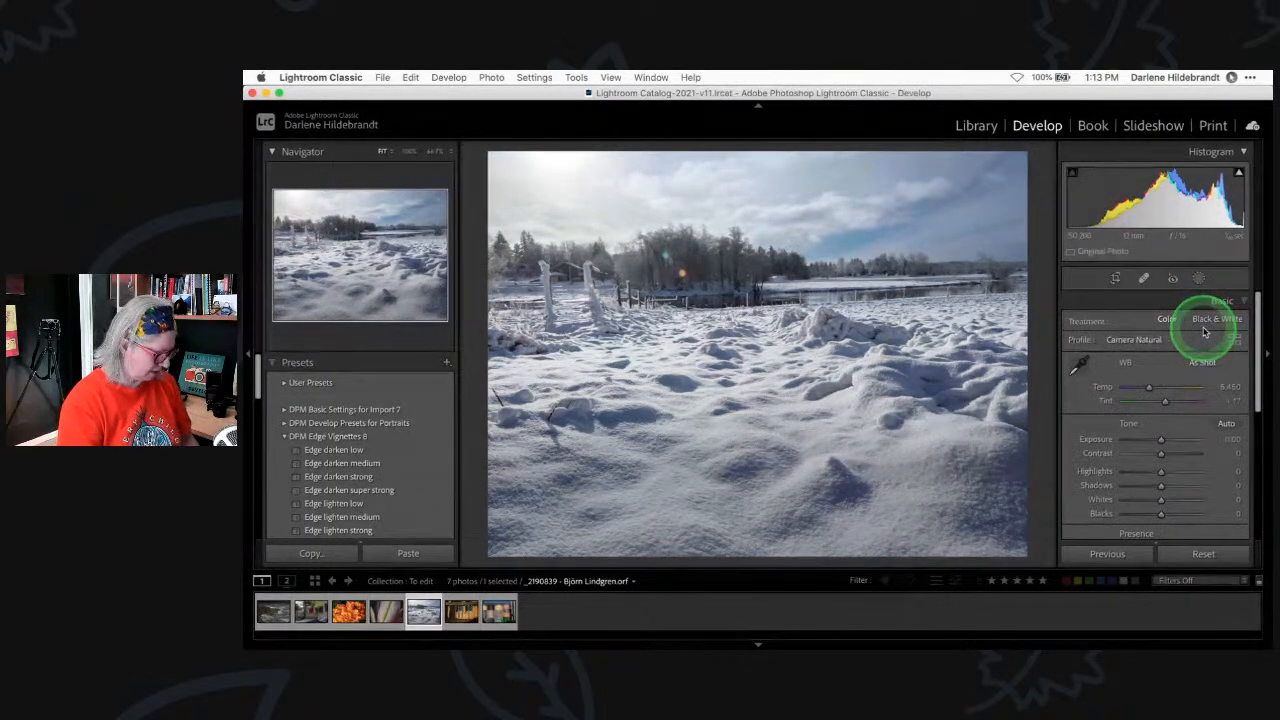
# Crop the photo to a wider panoramic shape with the aspect ratio unlocked, cutting away the empty snow along the bottom
pyautogui.press('r')
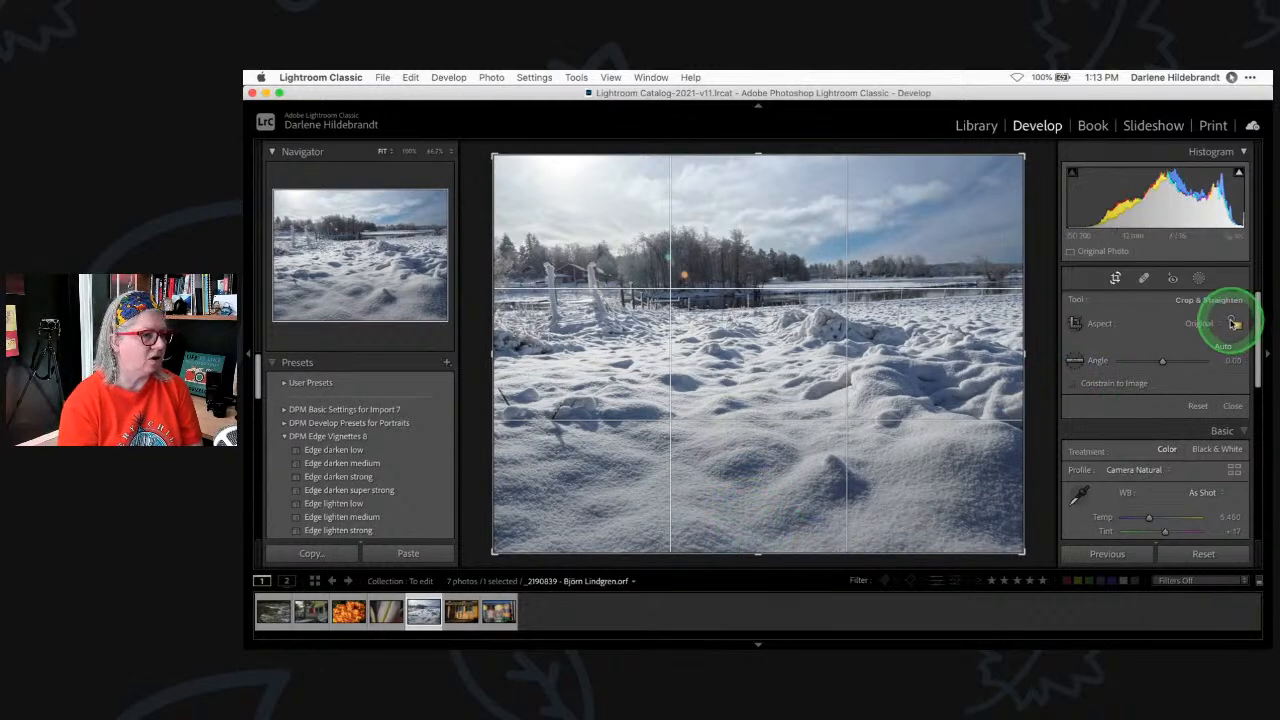
pyautogui.click(1233, 326)
pyautogui.click(1234, 323)
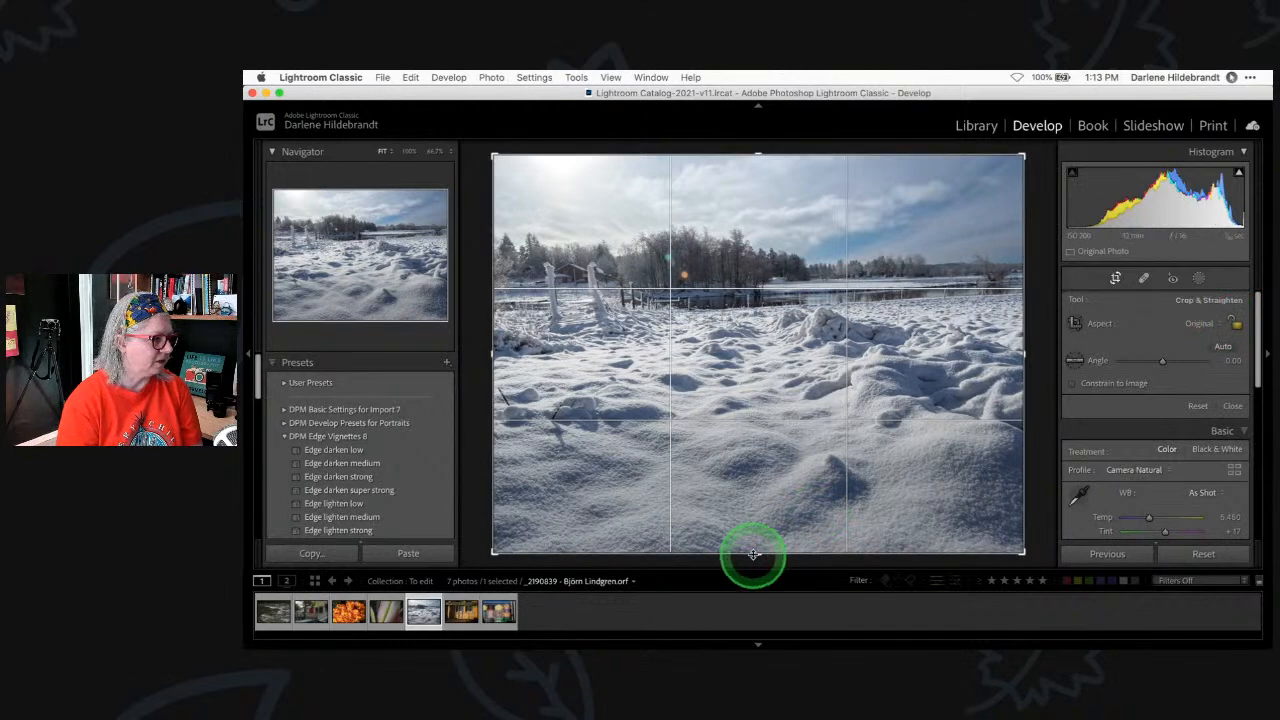
pyautogui.moveTo(757, 554); pyautogui.dragTo(751, 503)
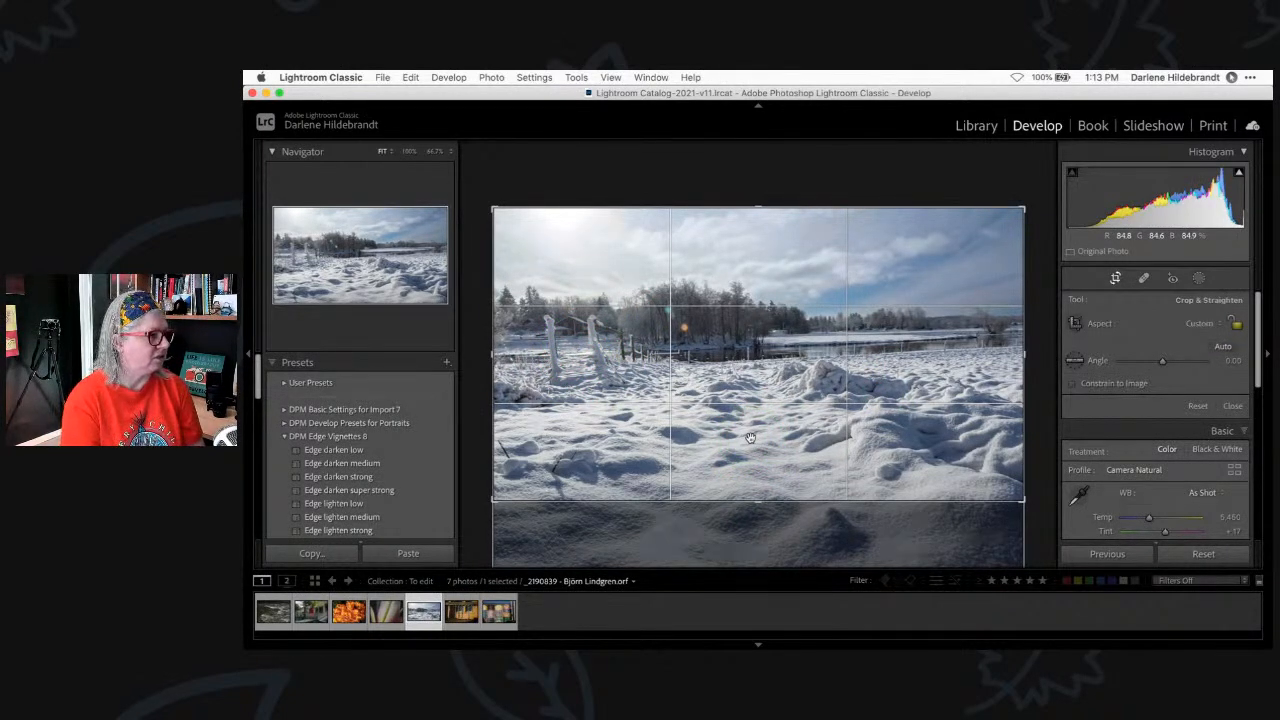
pyautogui.press('Return')
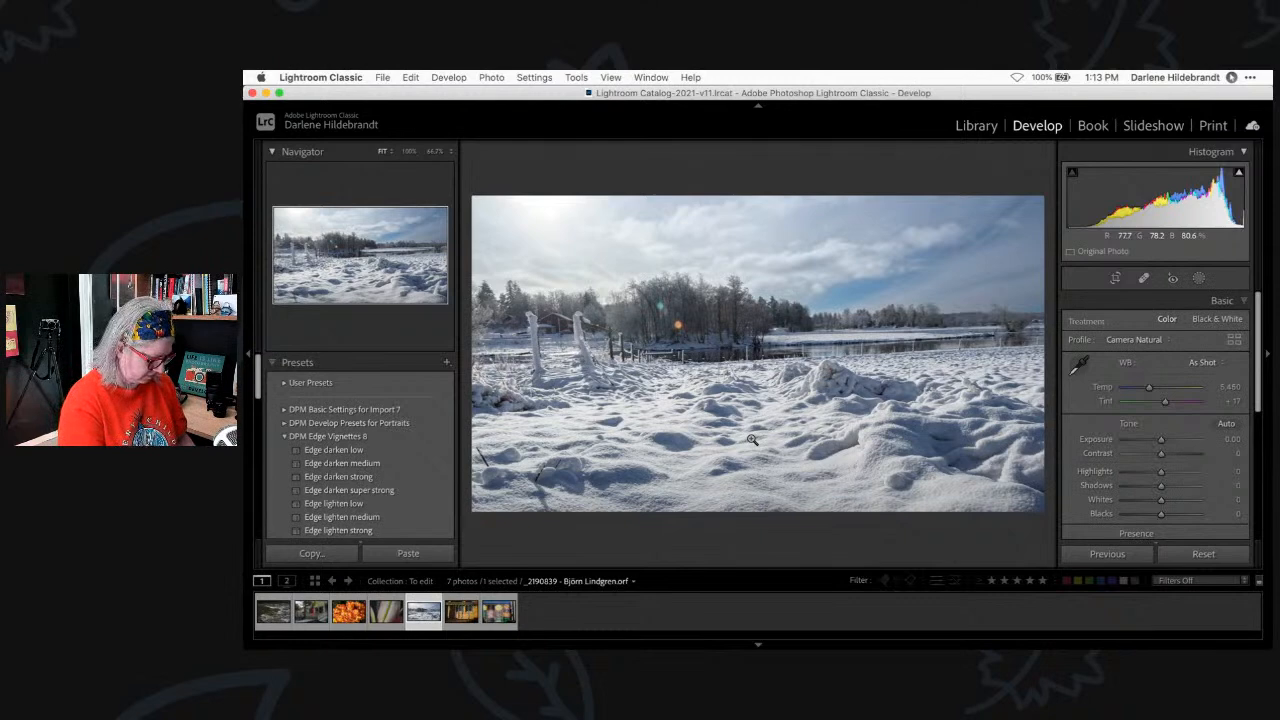
# Compare the photo before and after editing with the panels hidden and surroundings dimmed, and return to the normal interface
pyautogui.click(750, 438)
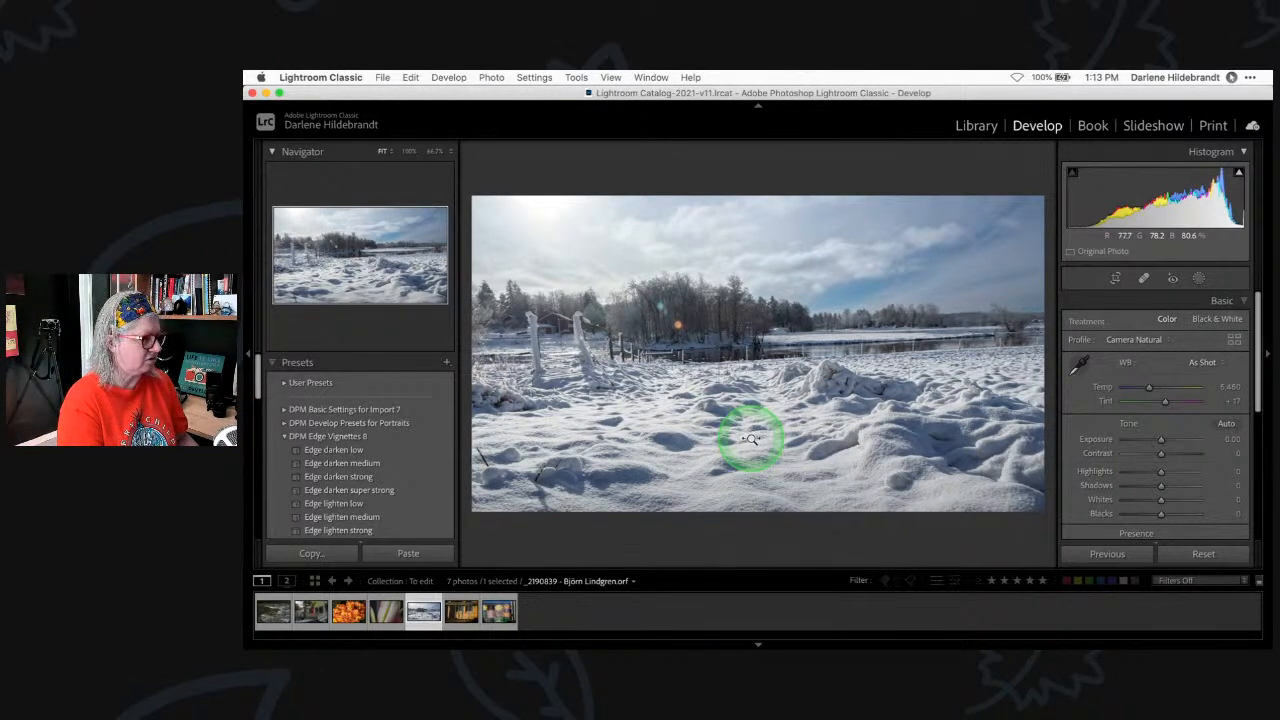
pyautogui.hotkey('shift', 'Tab')
pyautogui.press('l')
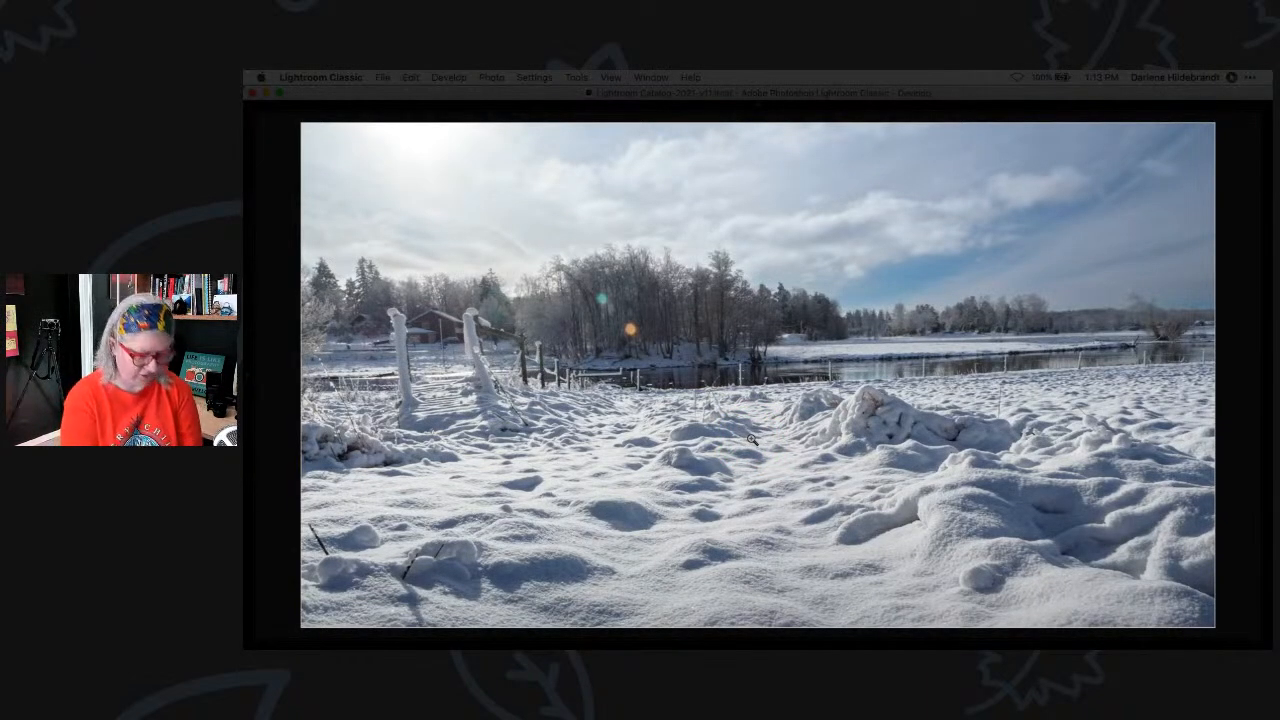
pyautogui.press('\\')
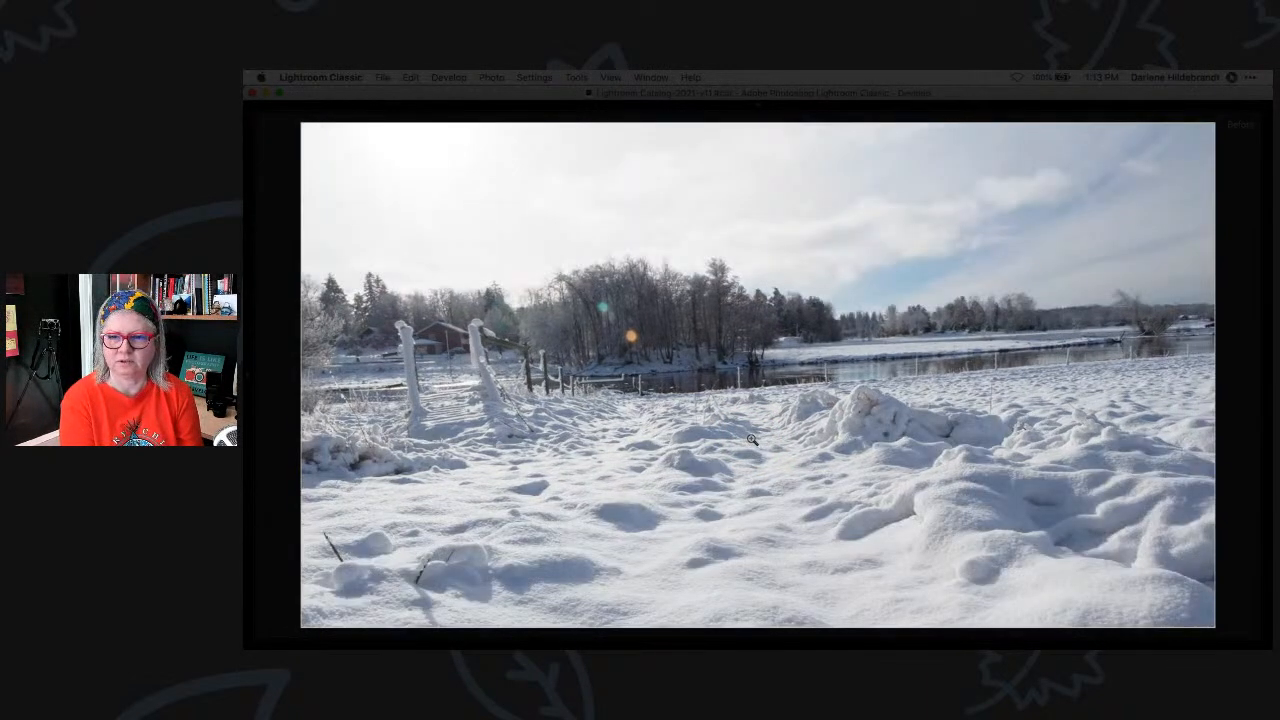
pyautogui.press('\\')
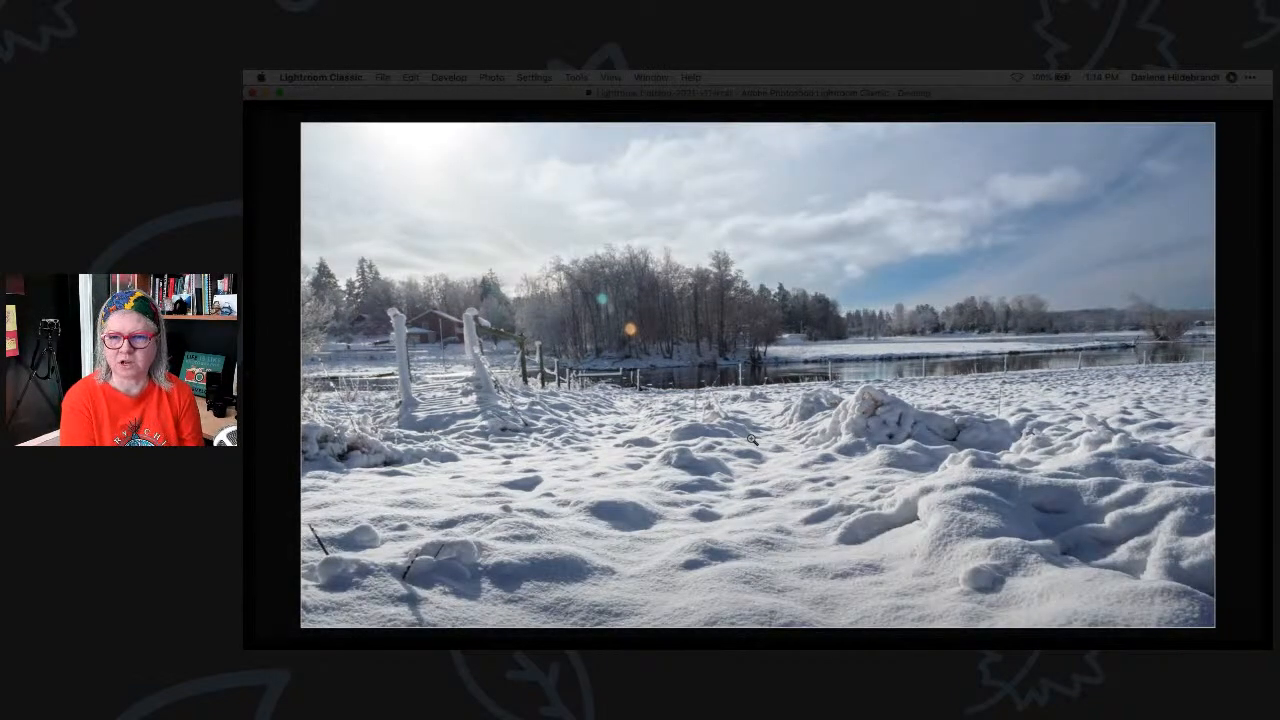
pyautogui.press('\\')
pyautogui.press('\\')
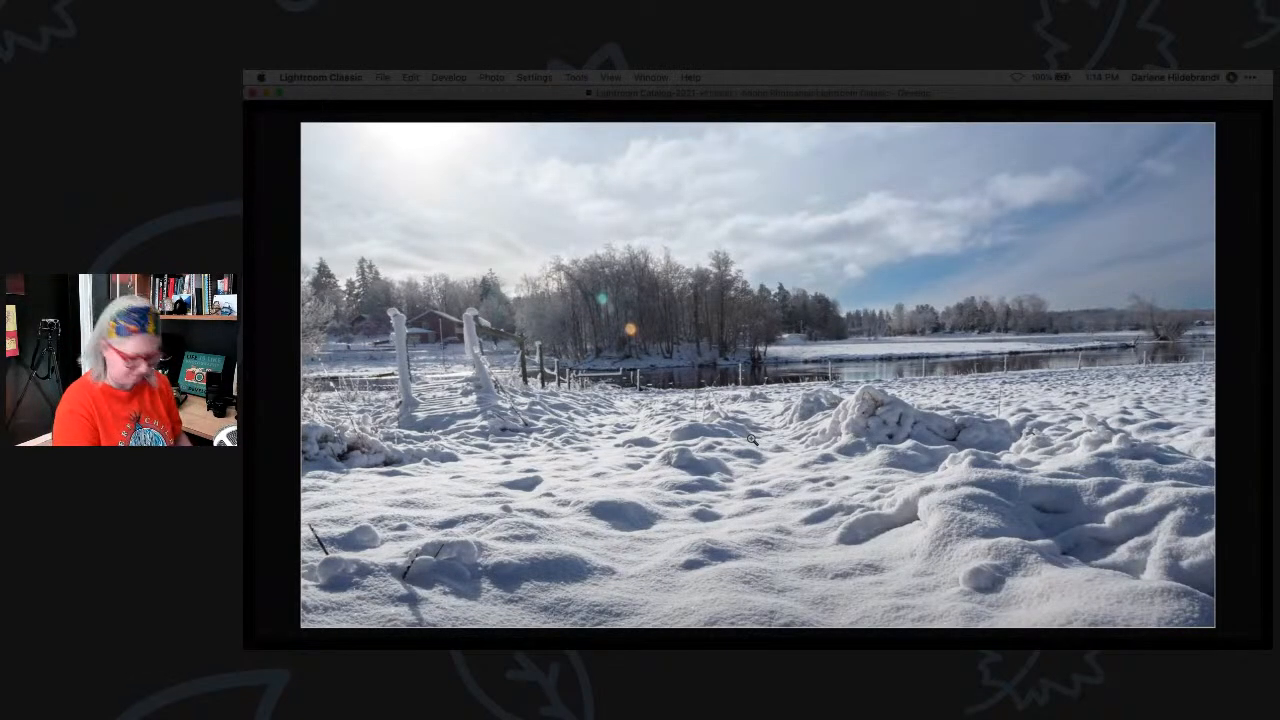
pyautogui.click(752, 440)
pyautogui.press('l')
pyautogui.press('super+z')
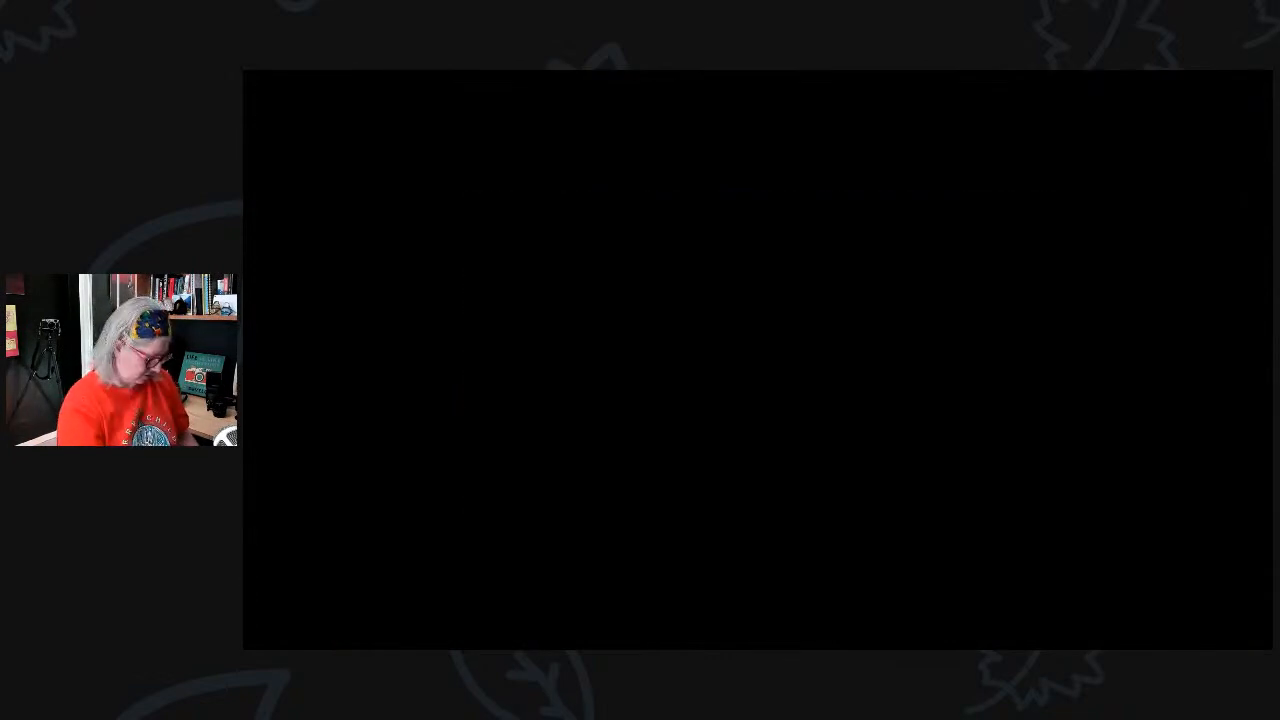
pyautogui.press('l')
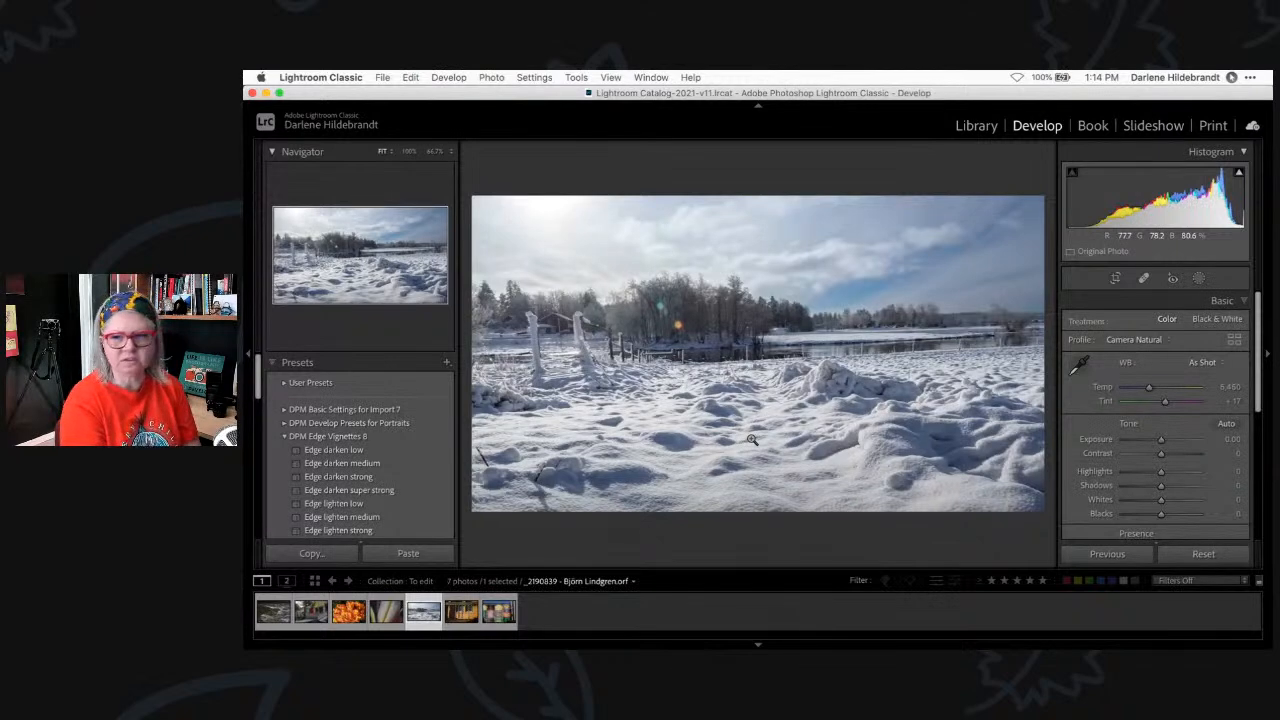
# Preview the cropped photo with the interface dimmed and fully blacked out, and restore normal lighting
pyautogui.press('l')
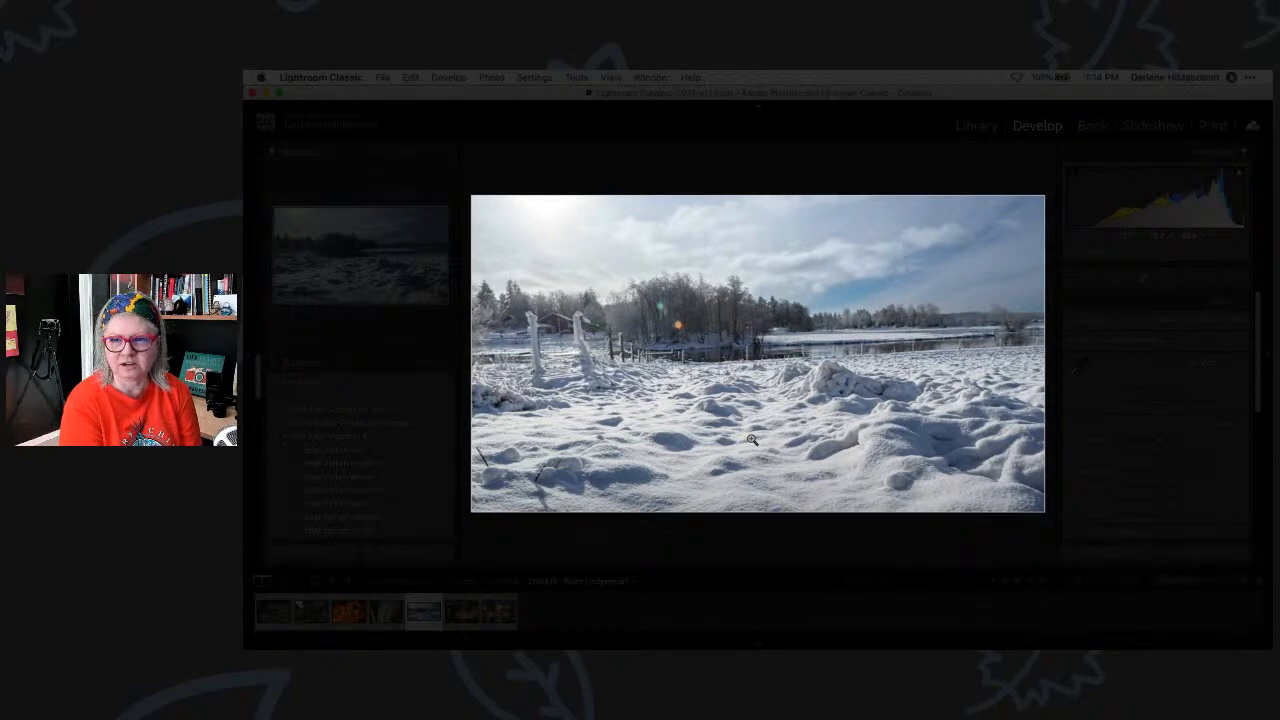
pyautogui.press('l')
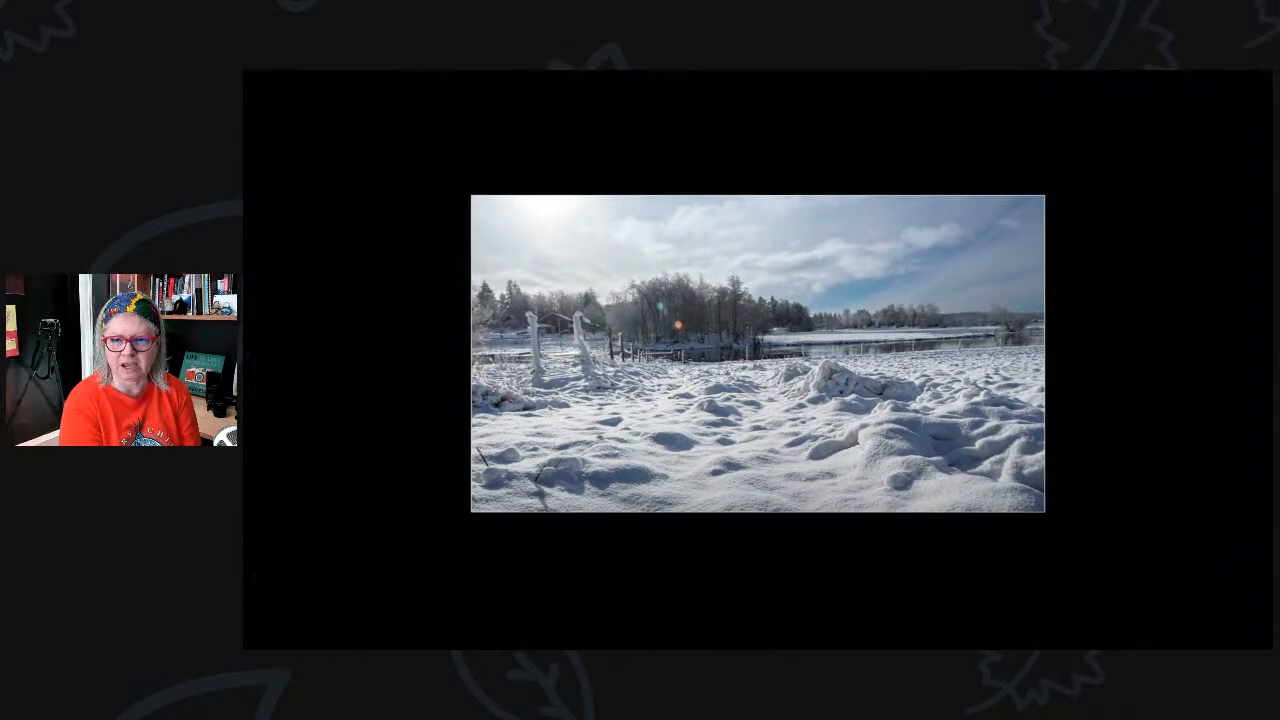
pyautogui.press('l')
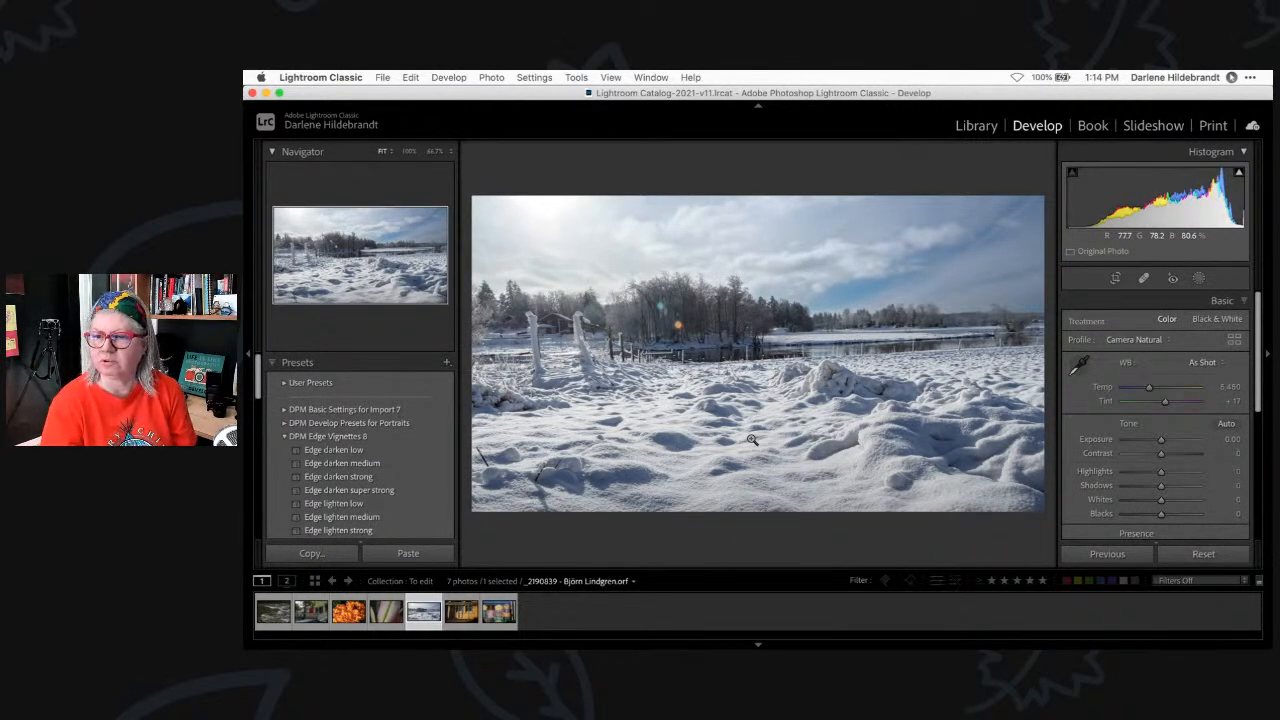
# Apply the "Edge darken low" preset from the DPM Edge Vignettes group to the photo
pyautogui.click(751, 440)
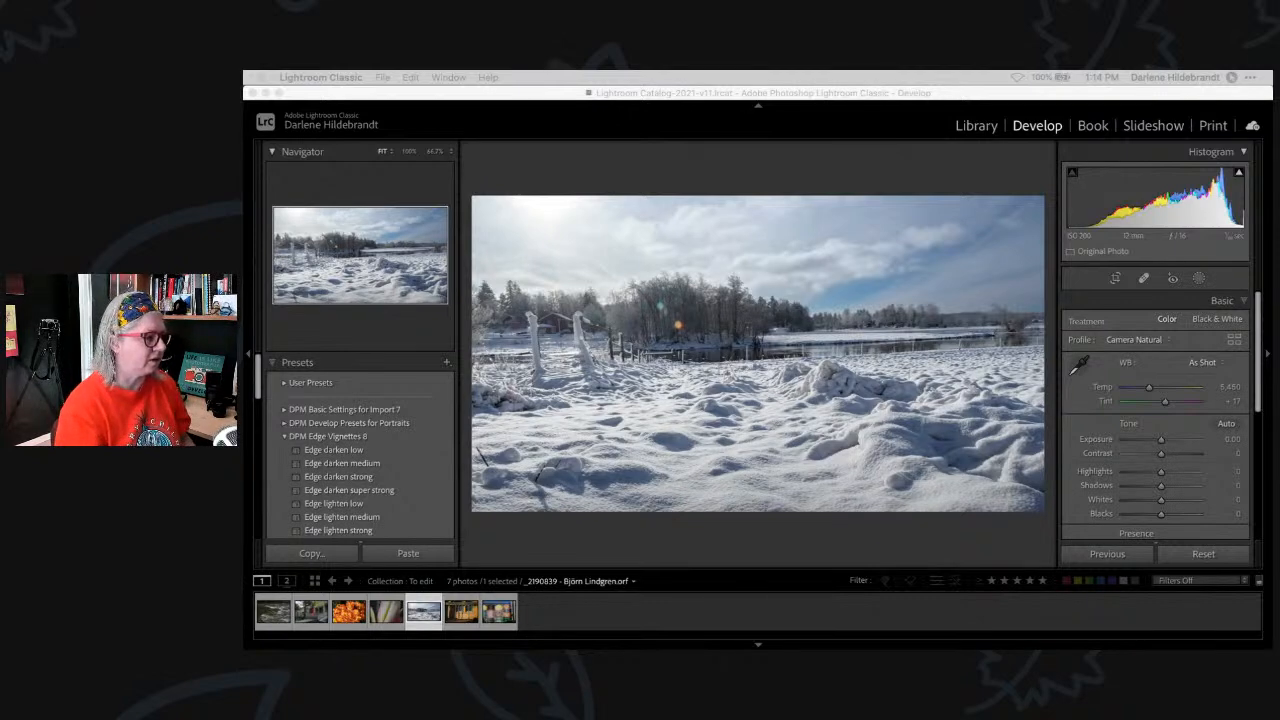
pyautogui.click(798, 540)
pyautogui.scroll(-2, 328, 368)
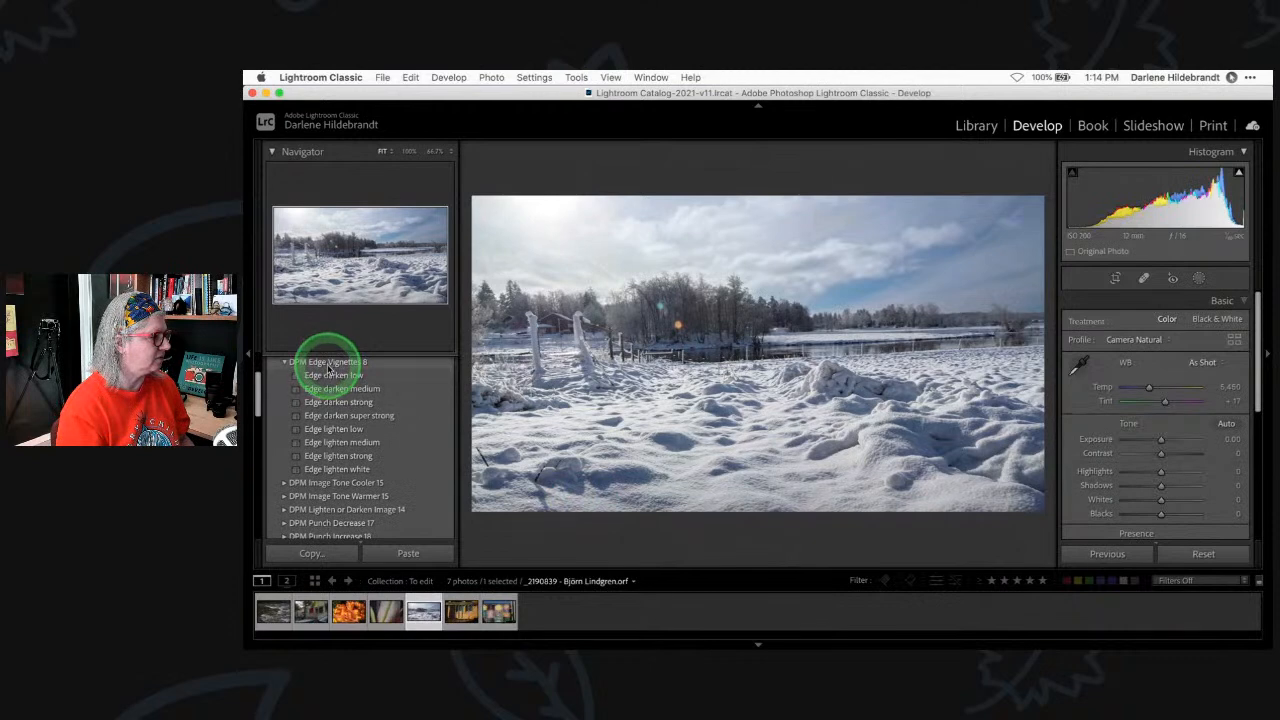
pyautogui.click(328, 375)
pyautogui.click(330, 376)
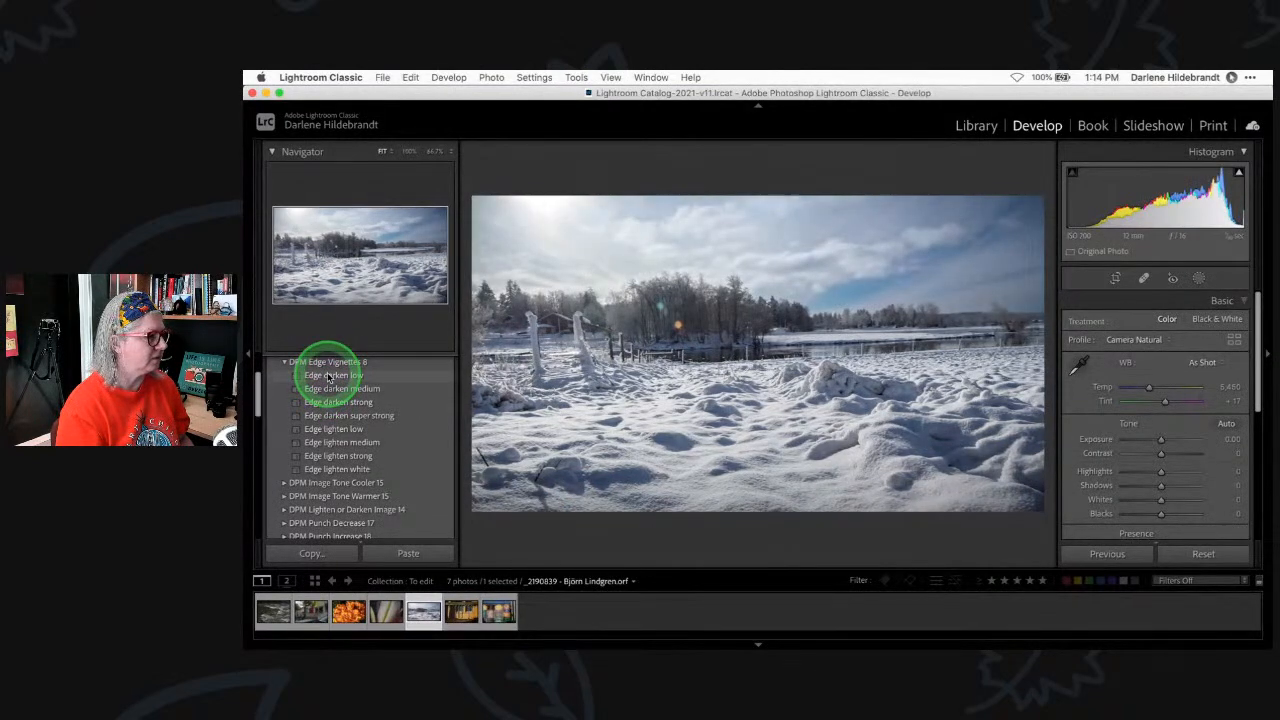
pyautogui.click(328, 376)
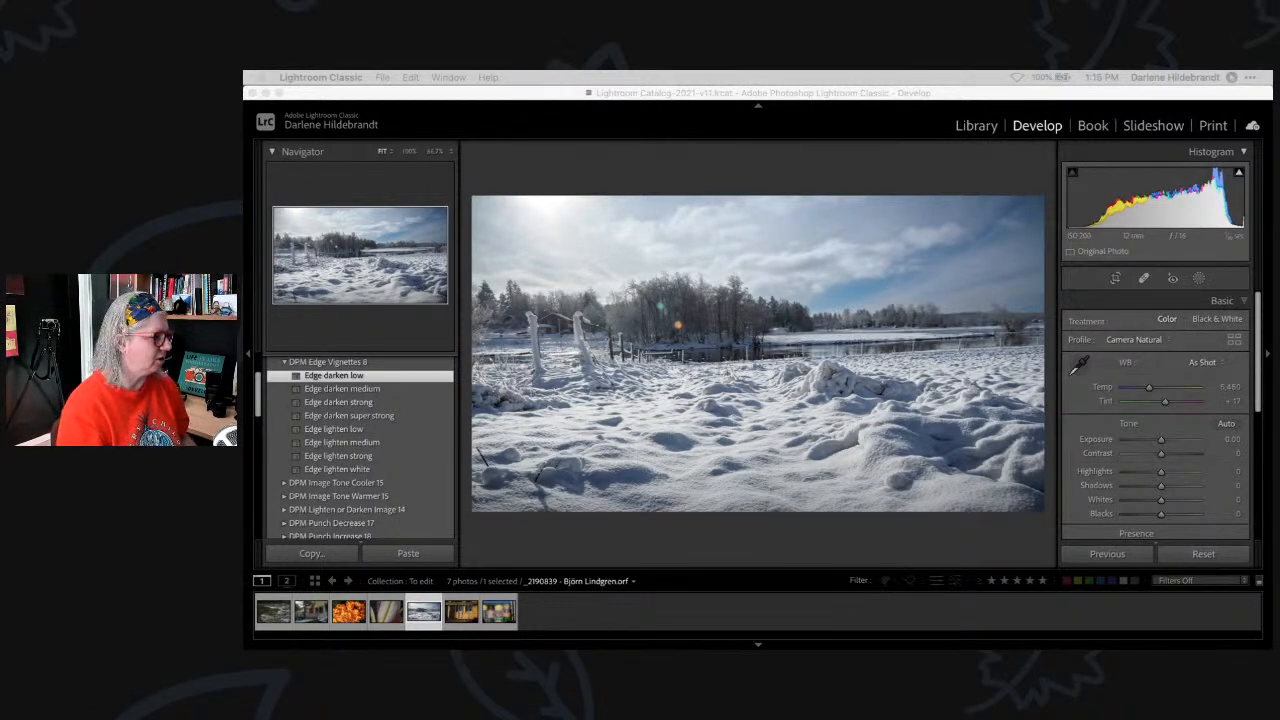
# Expand the Tone Curve settings and collapse the Histogram to make room for the point curve
pyautogui.click(975, 535)
pyautogui.scroll(-1, 1150, 404)
pyautogui.scroll(-7, 1150, 404)
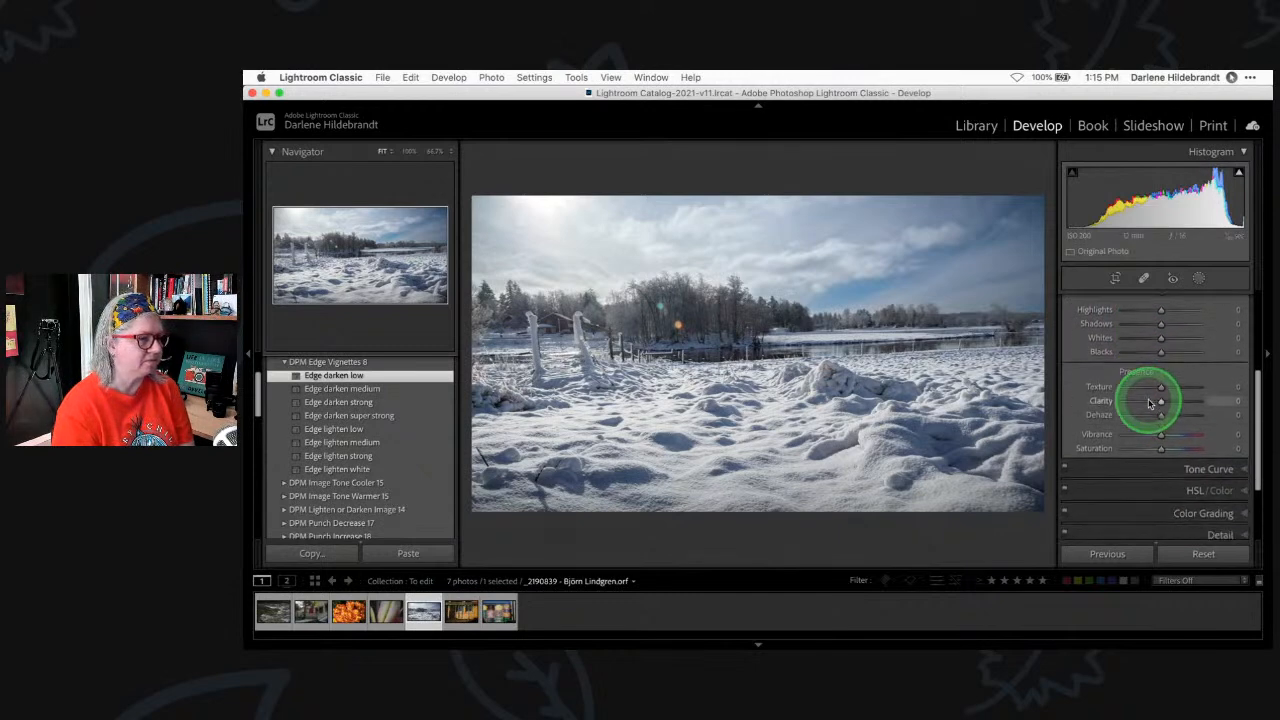
pyautogui.click(1200, 425)
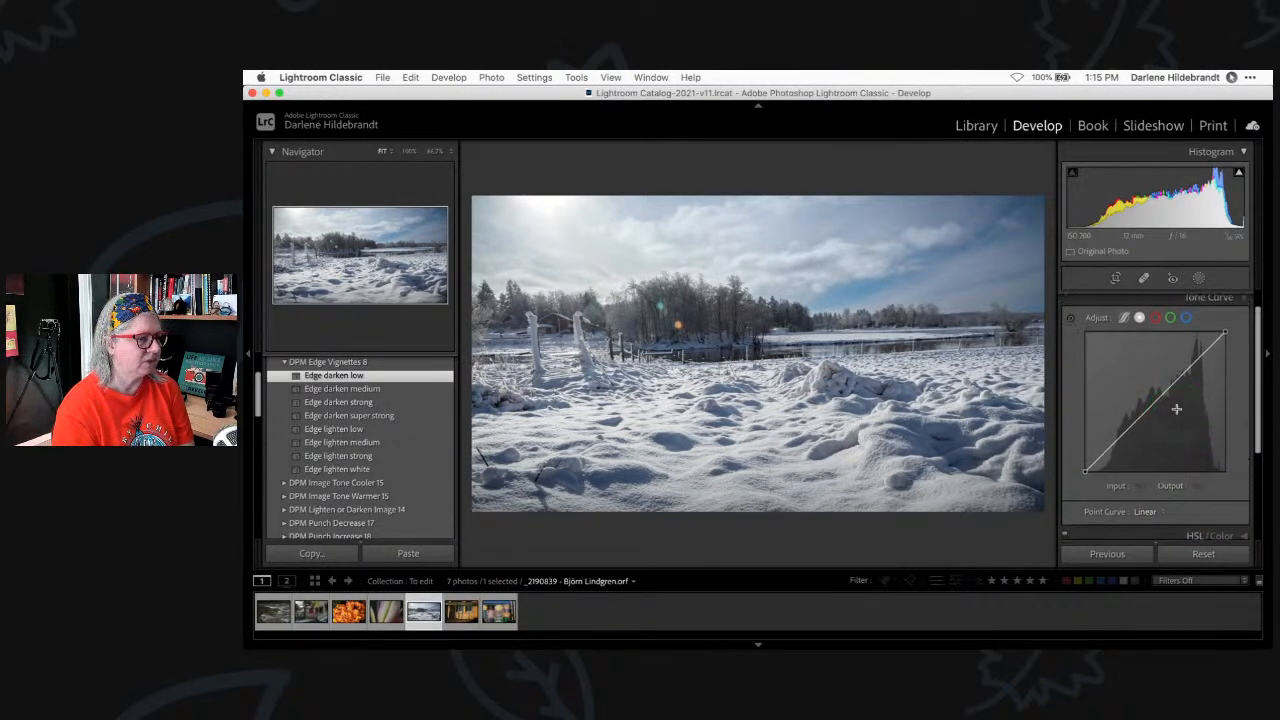
pyautogui.click(1245, 153)
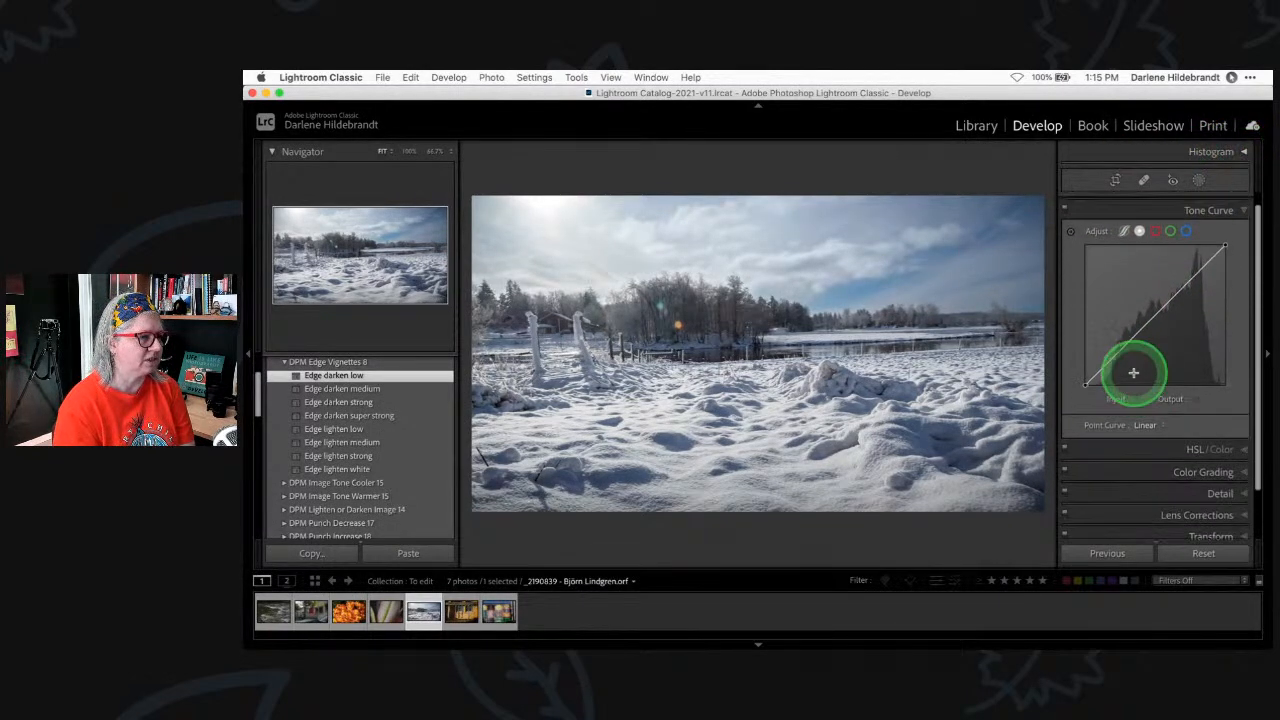
pyautogui.scroll(1, 1134, 373)
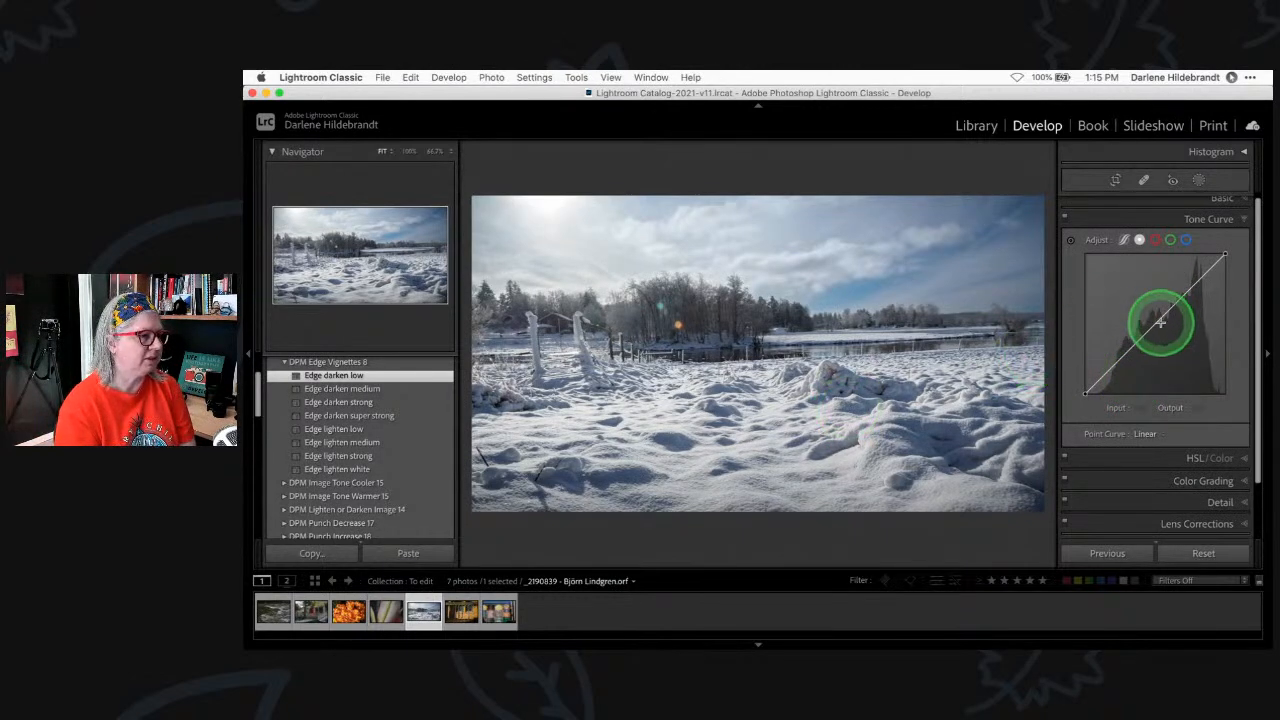
# Try moving points on the tone curve, including its black endpoint, and restore the linear curve
pyautogui.moveTo(1157, 323); pyautogui.dragTo(1224, 253)
pyautogui.press('super+z')
pyautogui.moveTo(1082, 404)
pyautogui.mouseDown()
pyautogui.moveTo(1106, 398)
pyautogui.moveTo(1083, 392)
pyautogui.mouseUp()
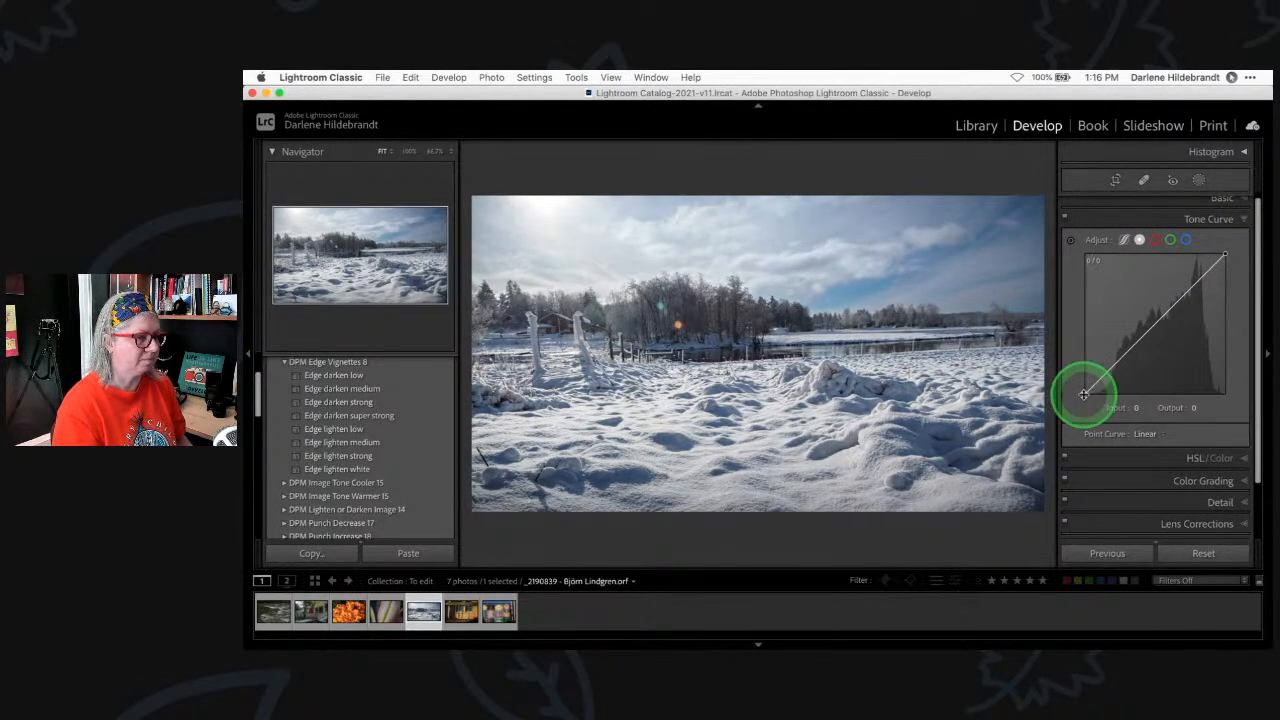
# Shape a gentle S-curve with one highlight point and one shadow point, placing the shadow point at Input 84, Output 71
pyautogui.click(1178, 299)
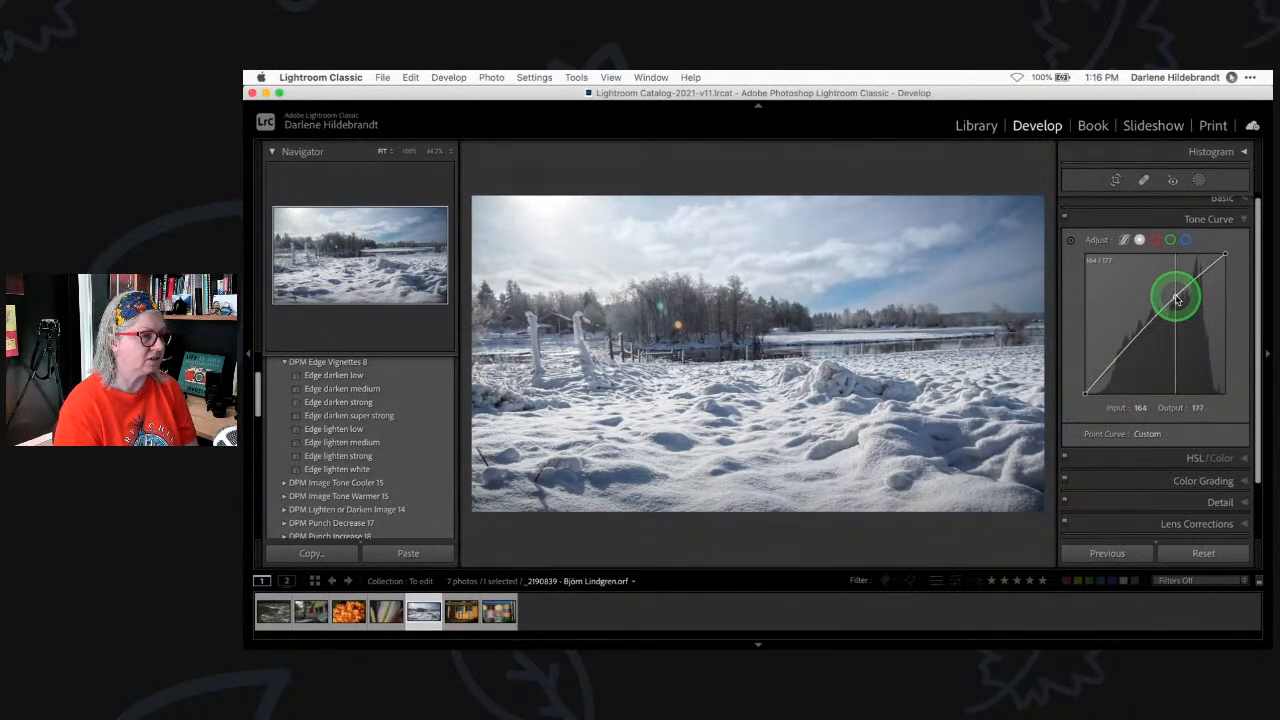
pyautogui.moveTo(1122, 350); pyautogui.dragTo(1127, 360)
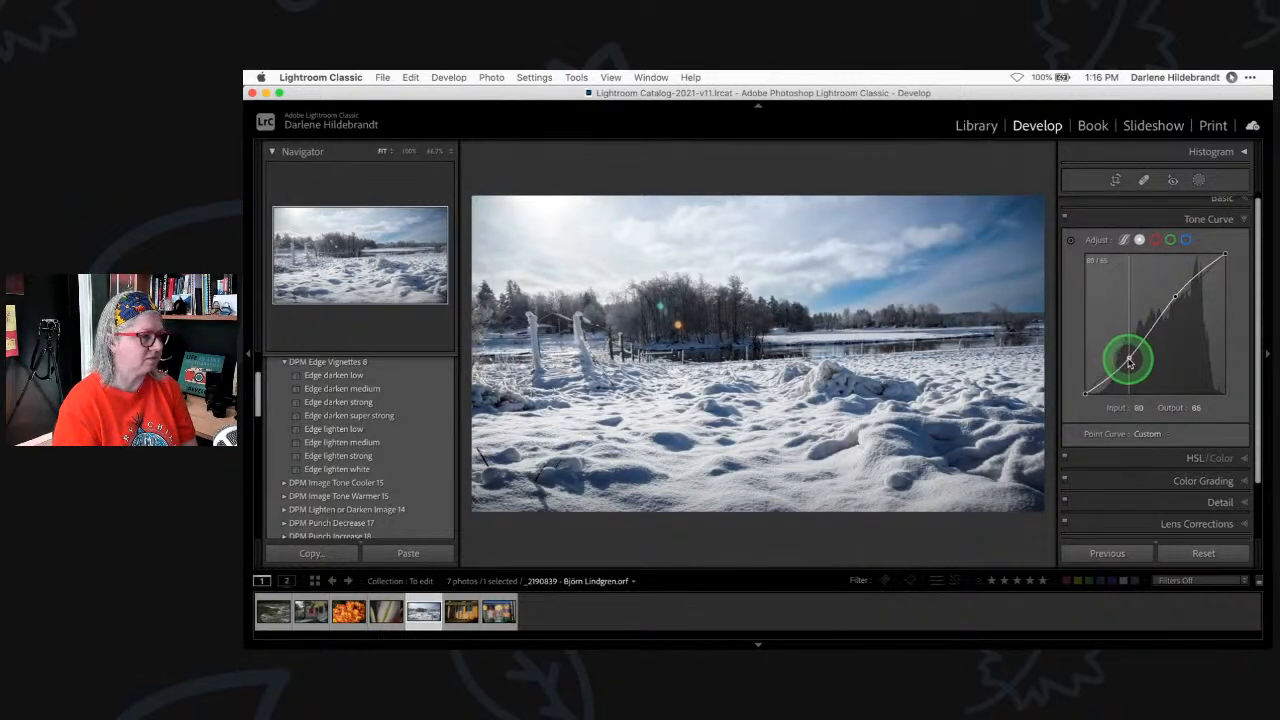
pyautogui.moveTo(1175, 297); pyautogui.dragTo(1180, 303)
pyautogui.moveTo(1131, 352); pyautogui.dragTo(1132, 358)
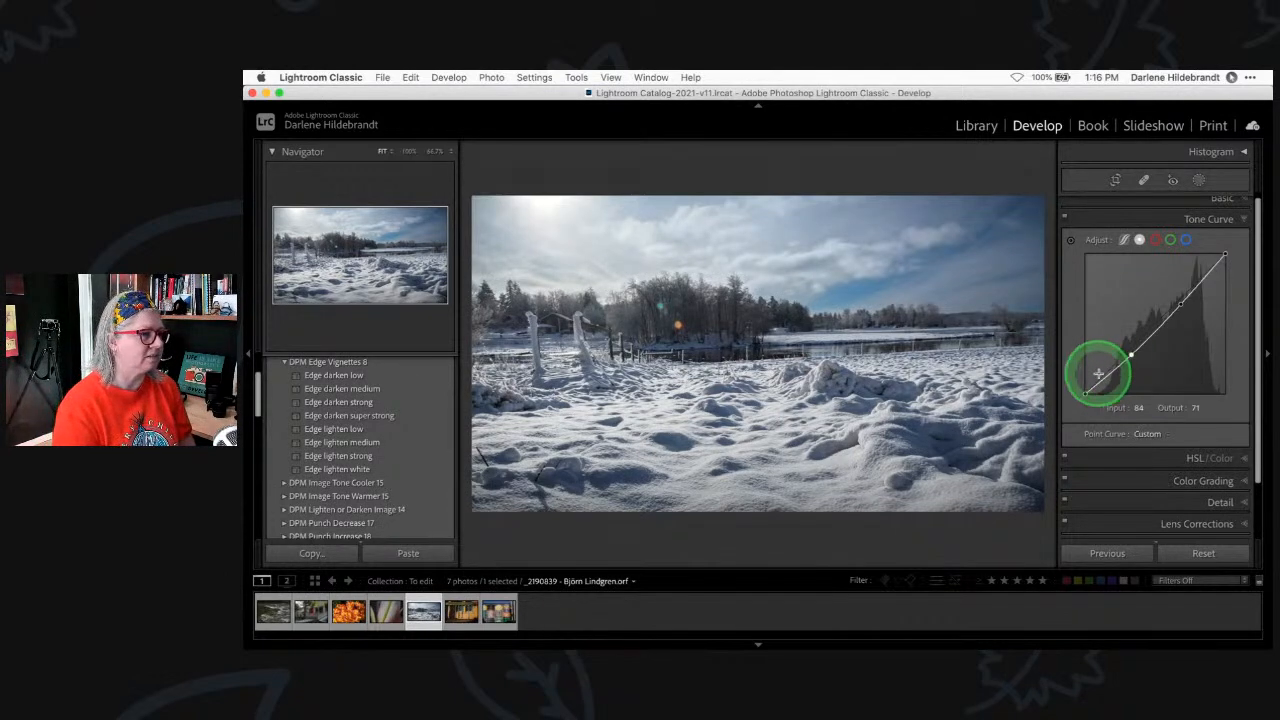
# Compare the photo with and without the tone curve by repeatedly switching the Tone Curve adjustments off and on
pyautogui.click(1067, 219)
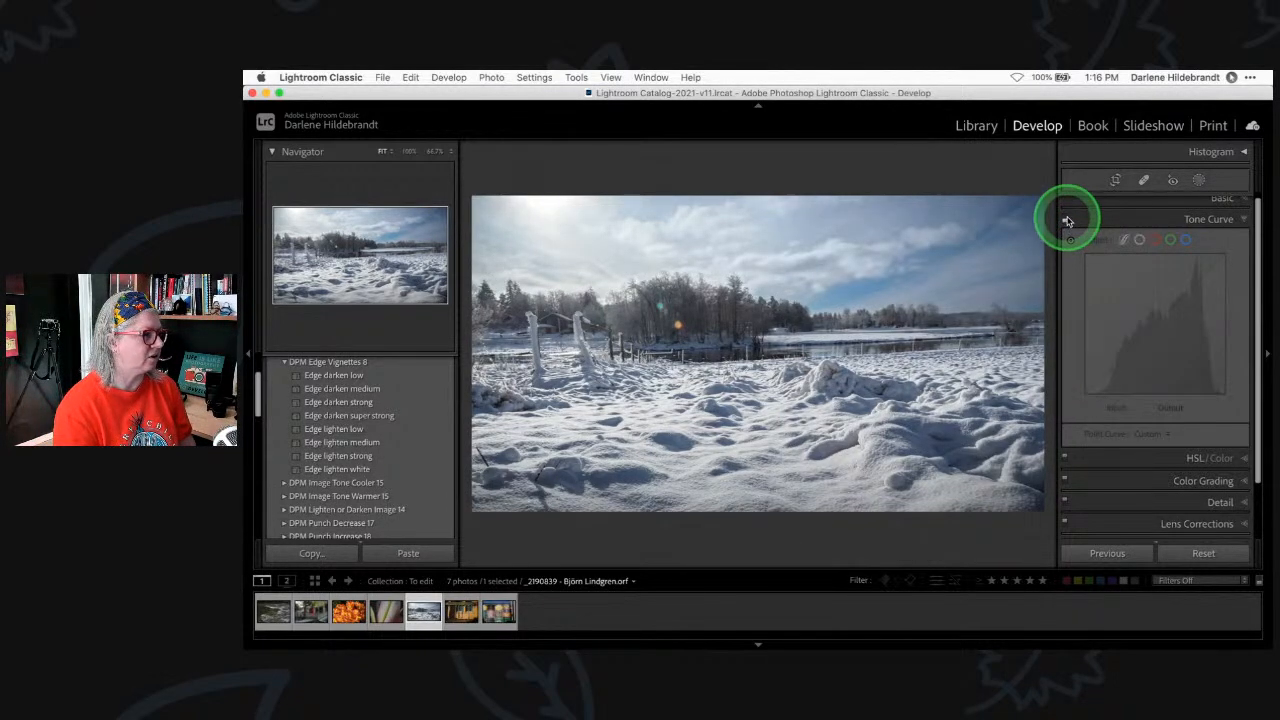
pyautogui.click(1067, 219)
pyautogui.click(1067, 220)
pyautogui.click(1067, 220)
pyautogui.click(1067, 220)
pyautogui.click(1067, 220)
pyautogui.click(1067, 220)
pyautogui.click(1067, 220)
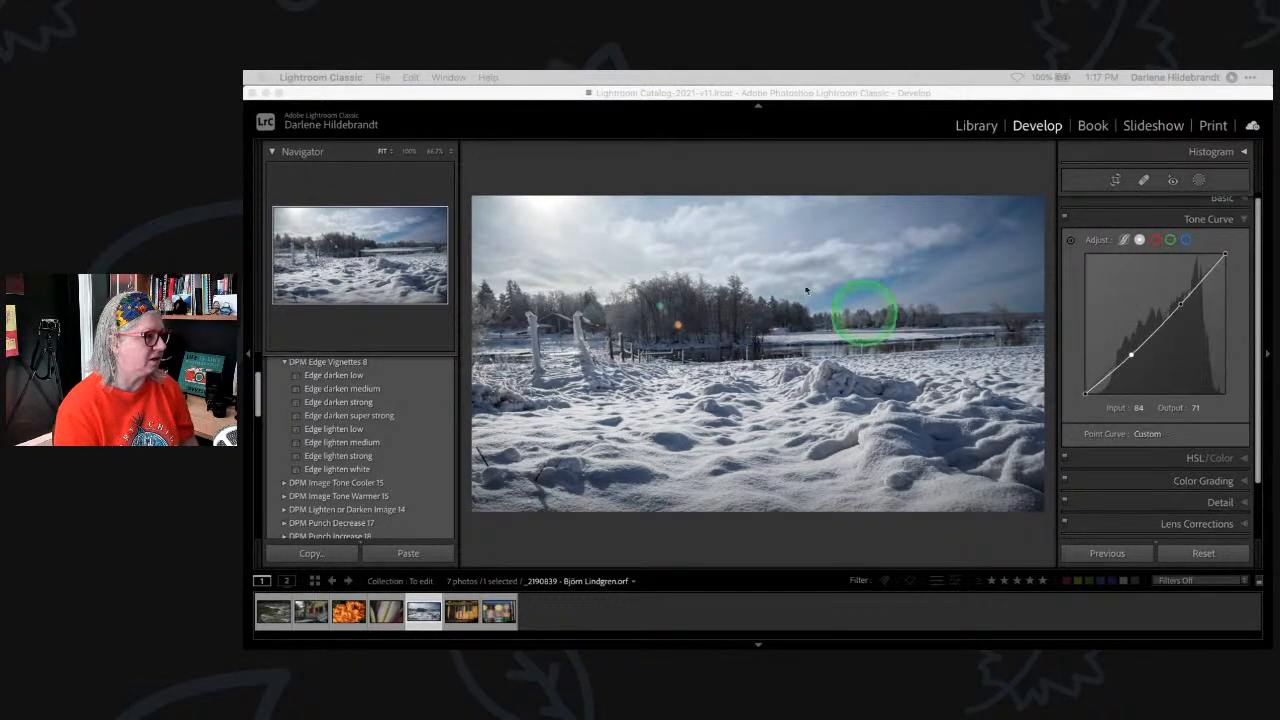
# Send the landscape photo to Luminar Neo as a 16-bit TIFF copy with Lightroom adjustments in Adobe RGB (1998)
pyautogui.click(532, 166)
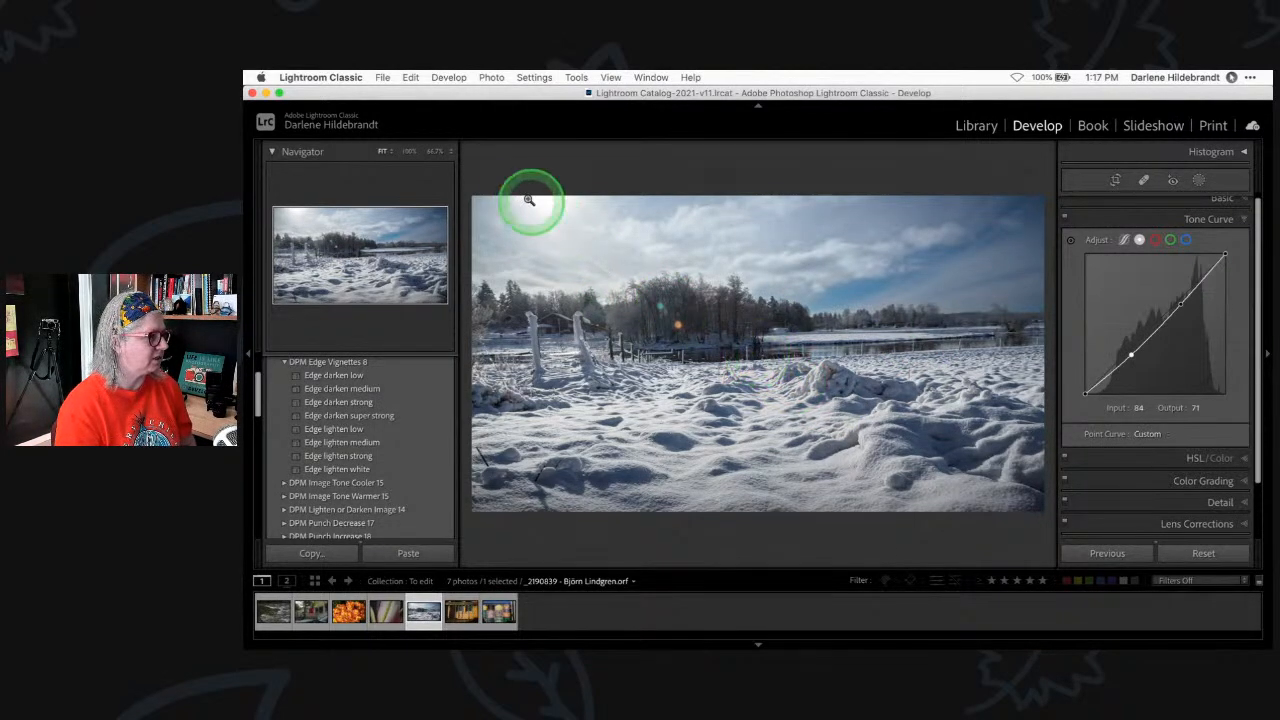
pyautogui.rightClick(790, 321)
pyautogui.moveTo(838, 360)
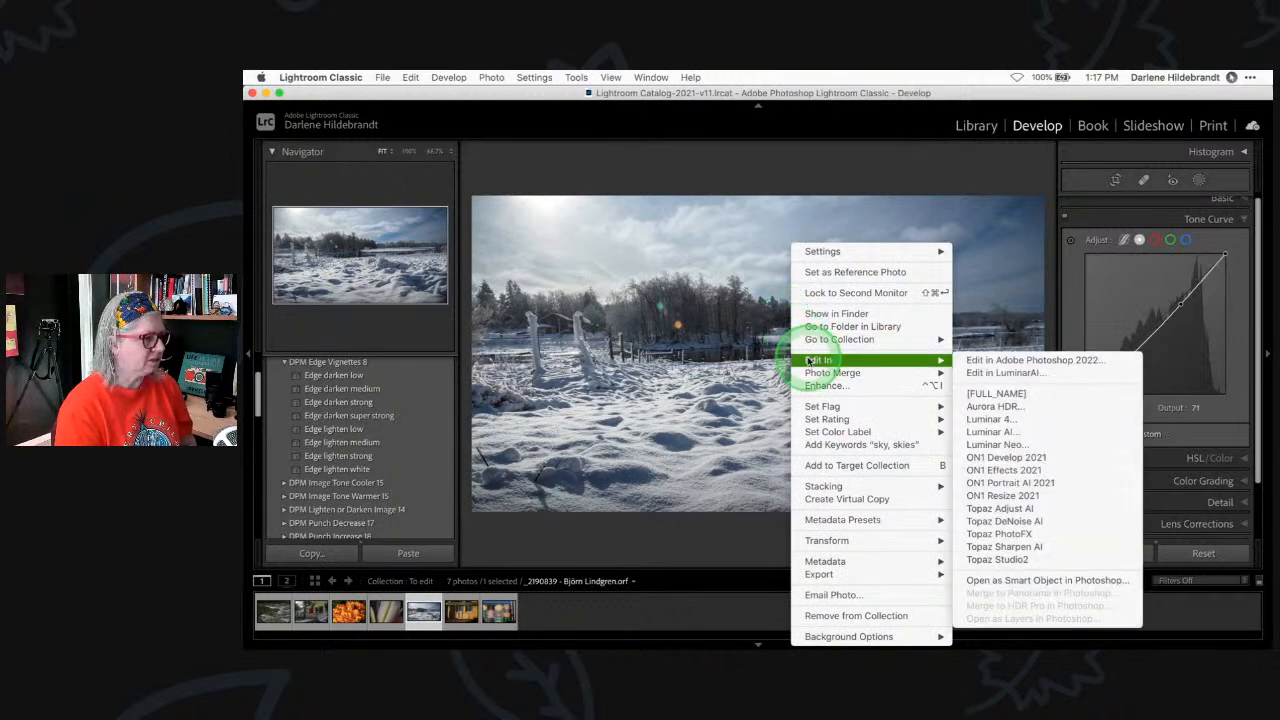
pyautogui.click(994, 444)
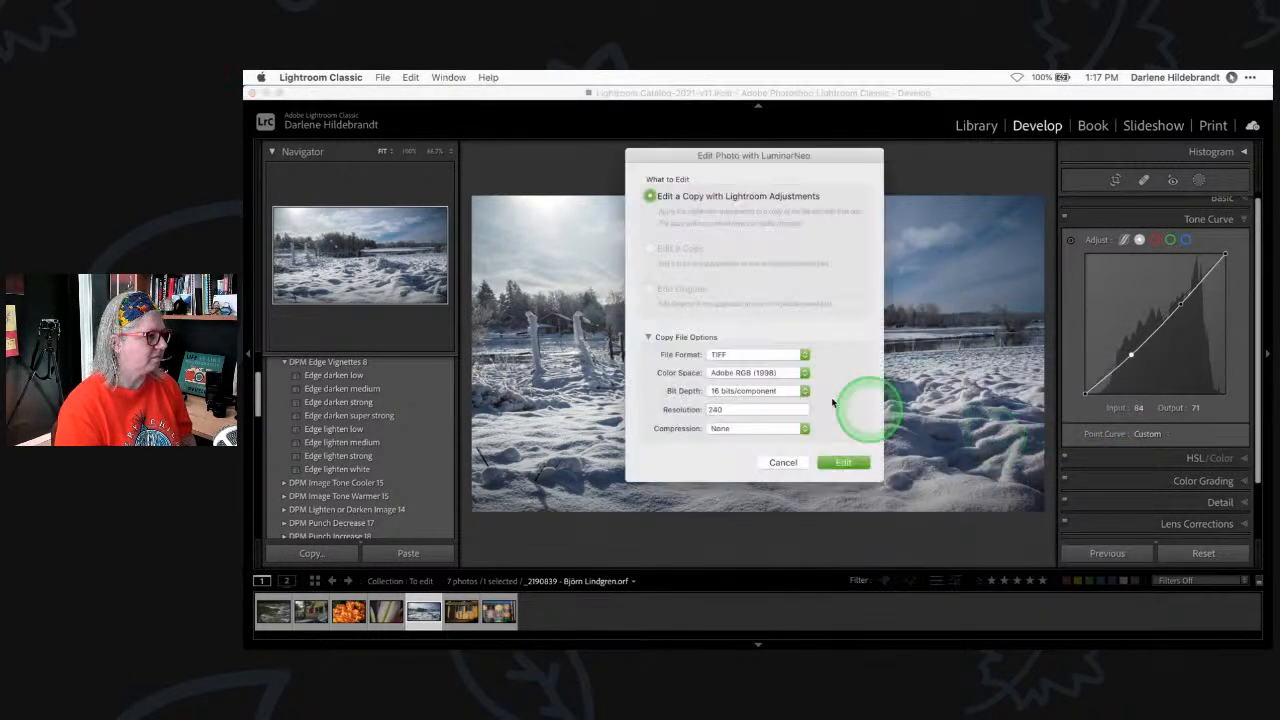
pyautogui.click(843, 462)
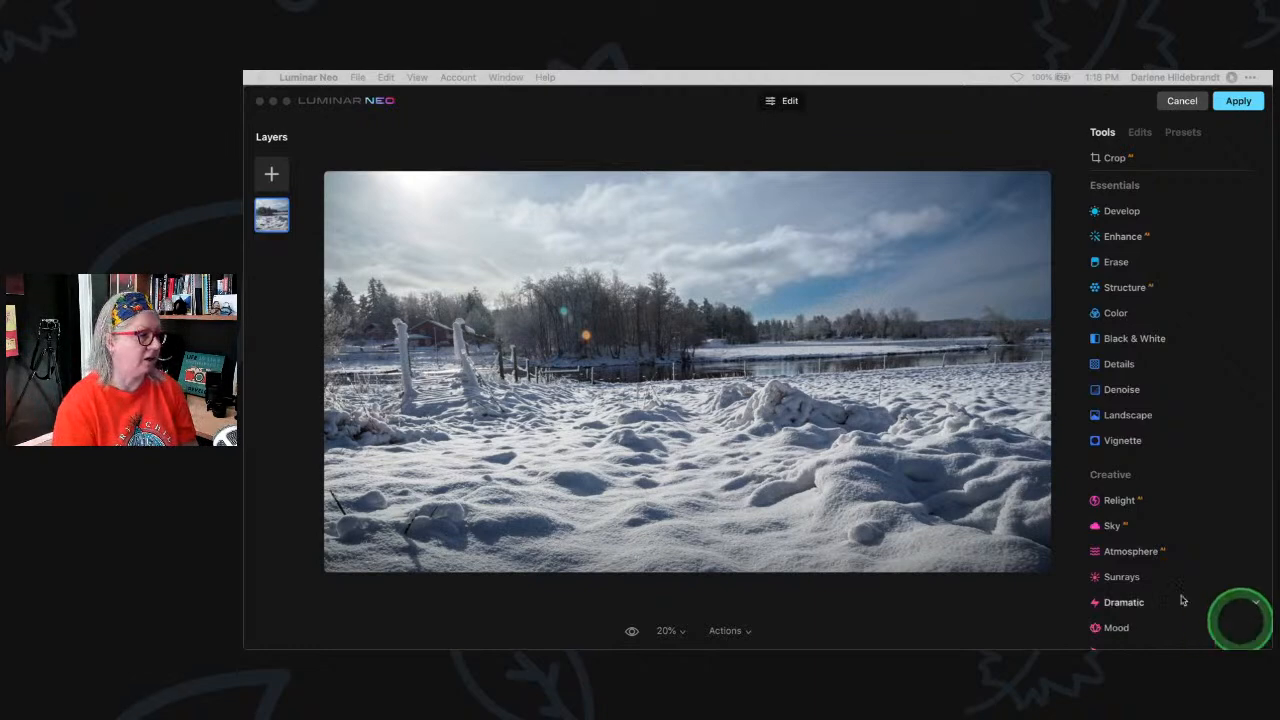
# Add the Sunrays effect to the photo with an Amount of 49
pyautogui.click(888, 596)
pyautogui.scroll(-5, 1100, 452)
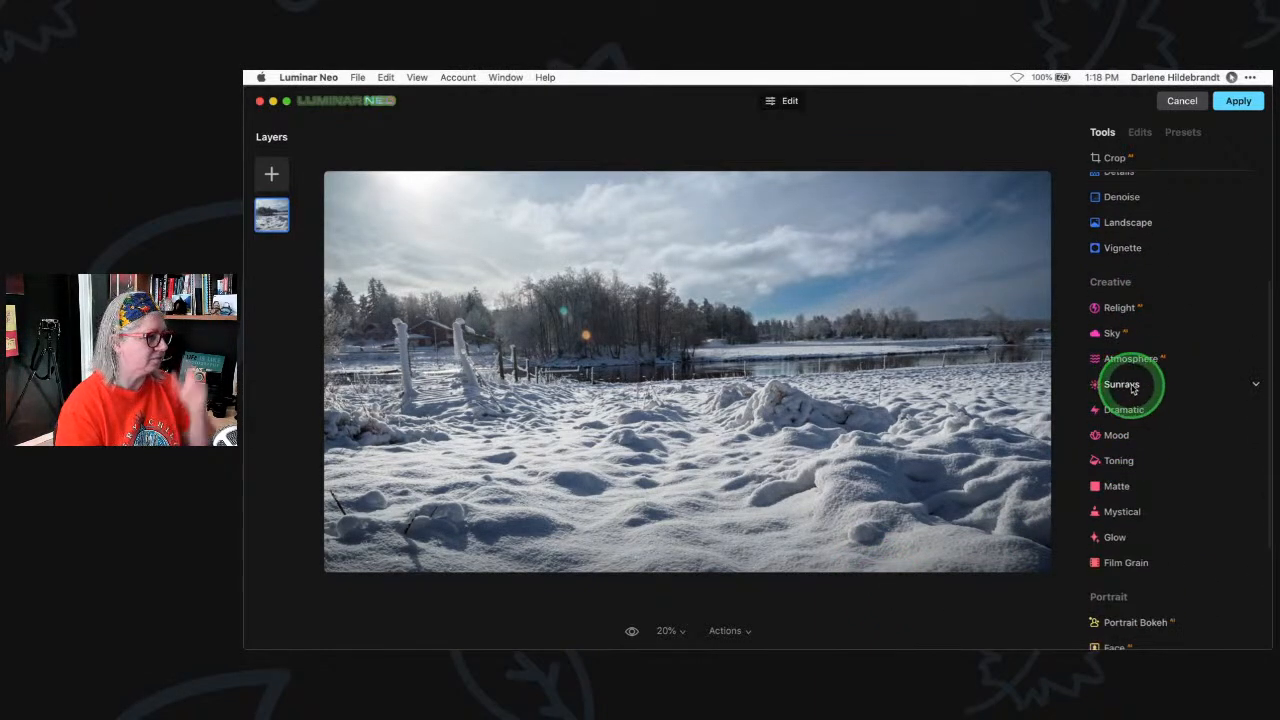
pyautogui.click(1133, 389)
pyautogui.moveTo(1134, 351); pyautogui.dragTo(1173, 350)
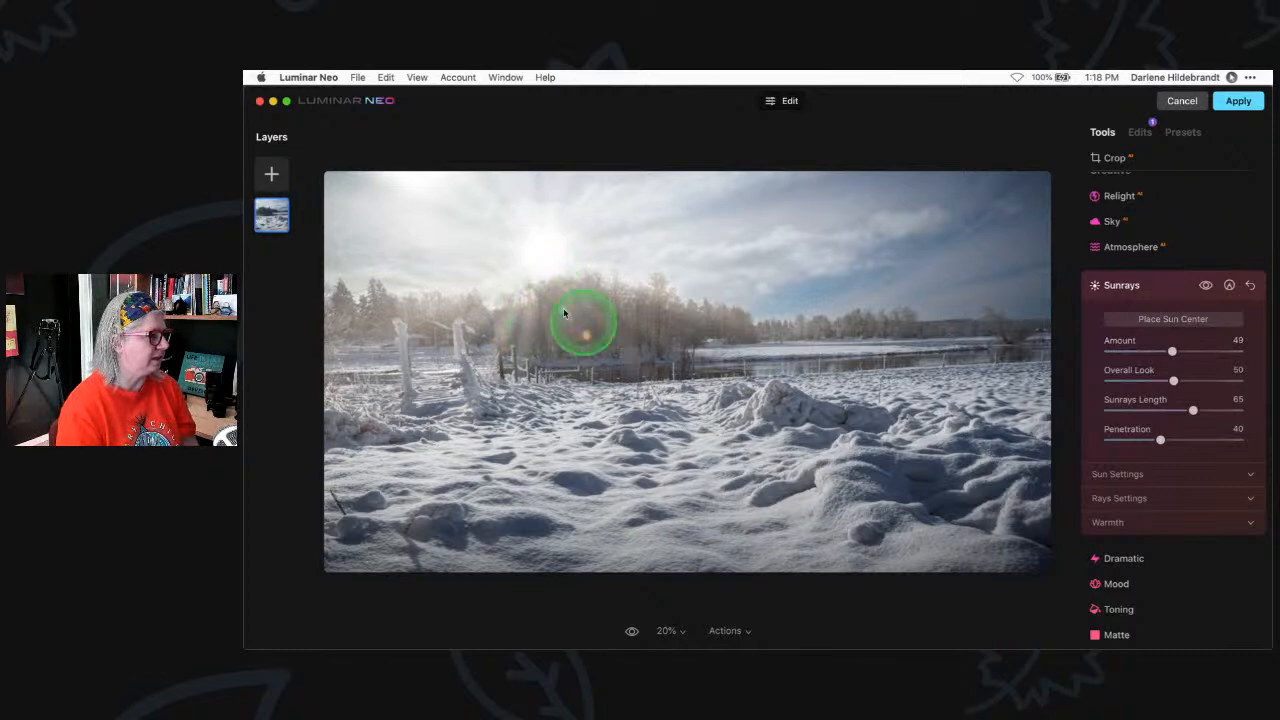
# Place the sun center over the real sun in the upper-left sky, with Sunrays Length 31 and Penetration 22
pyautogui.click(1174, 322)
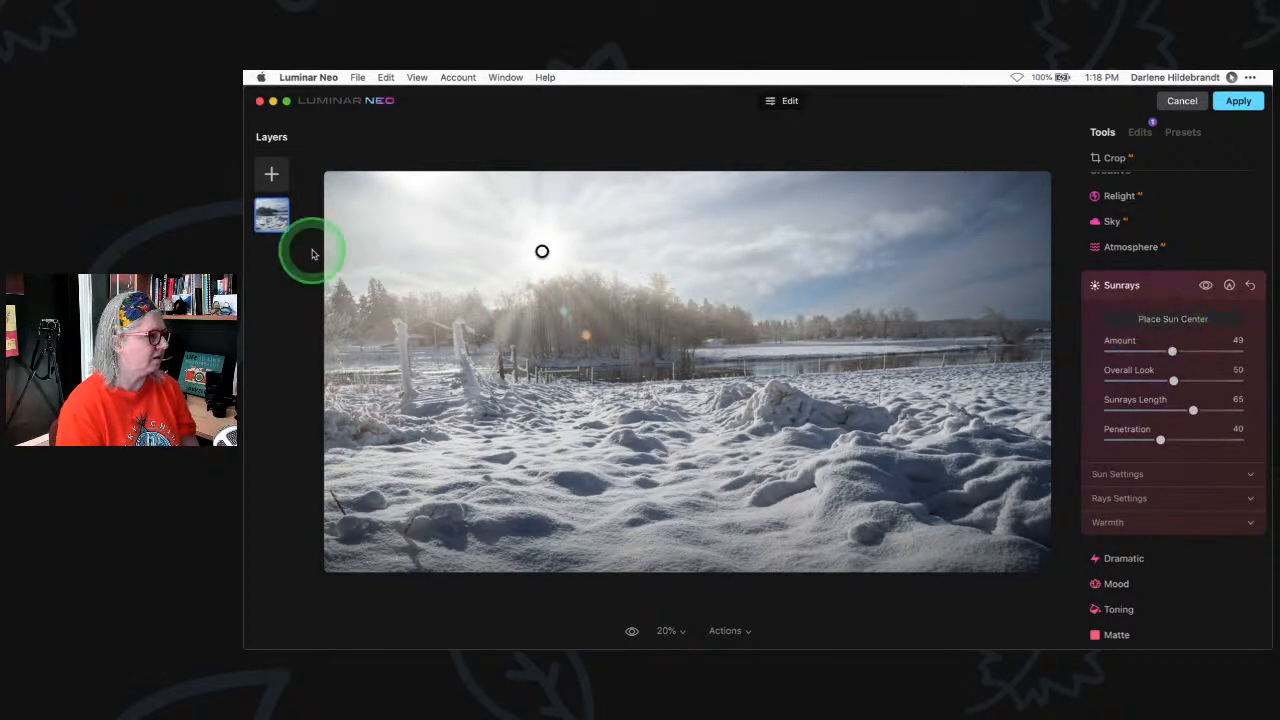
pyautogui.moveTo(542, 251)
pyautogui.mouseDown()
pyautogui.moveTo(557, 465)
pyautogui.moveTo(369, 191)
pyautogui.moveTo(417, 171)
pyautogui.moveTo(363, 148)
pyautogui.moveTo(491, 334)
pyautogui.moveTo(834, 409)
pyautogui.moveTo(613, 296)
pyautogui.moveTo(691, 294)
pyautogui.moveTo(716, 220)
pyautogui.mouseUp()
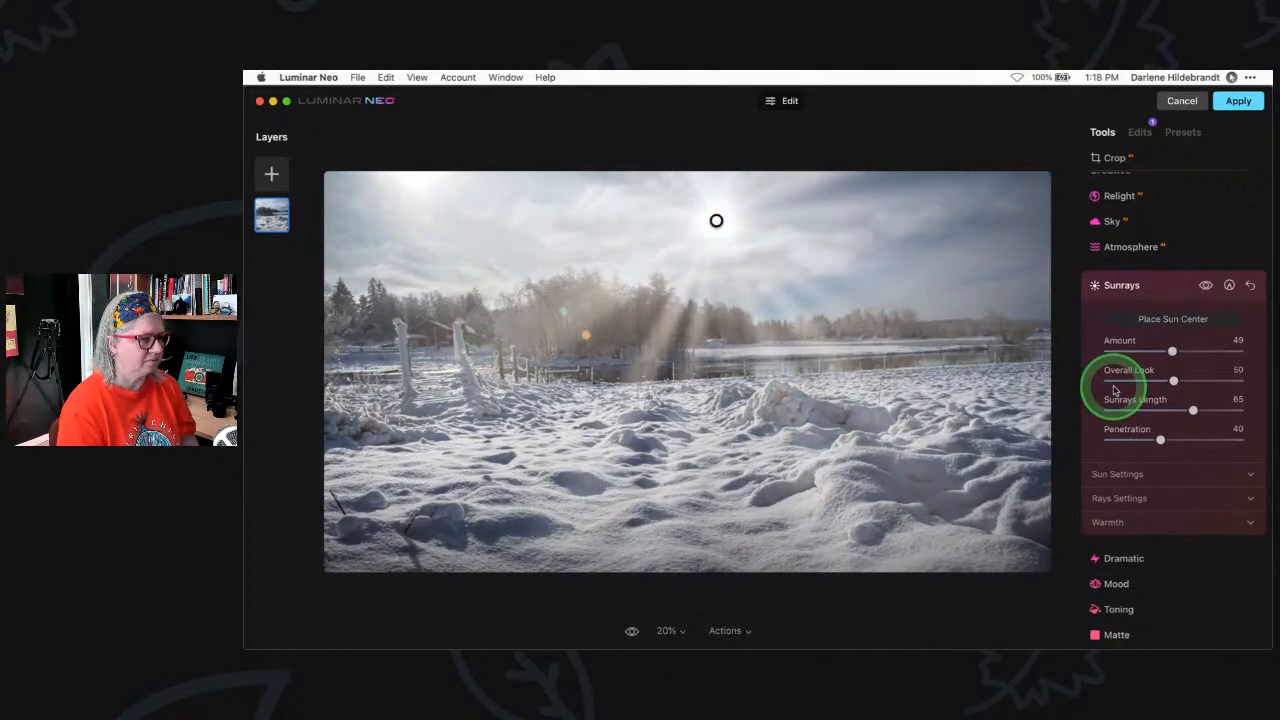
pyautogui.moveTo(1158, 417); pyautogui.dragTo(1140, 440)
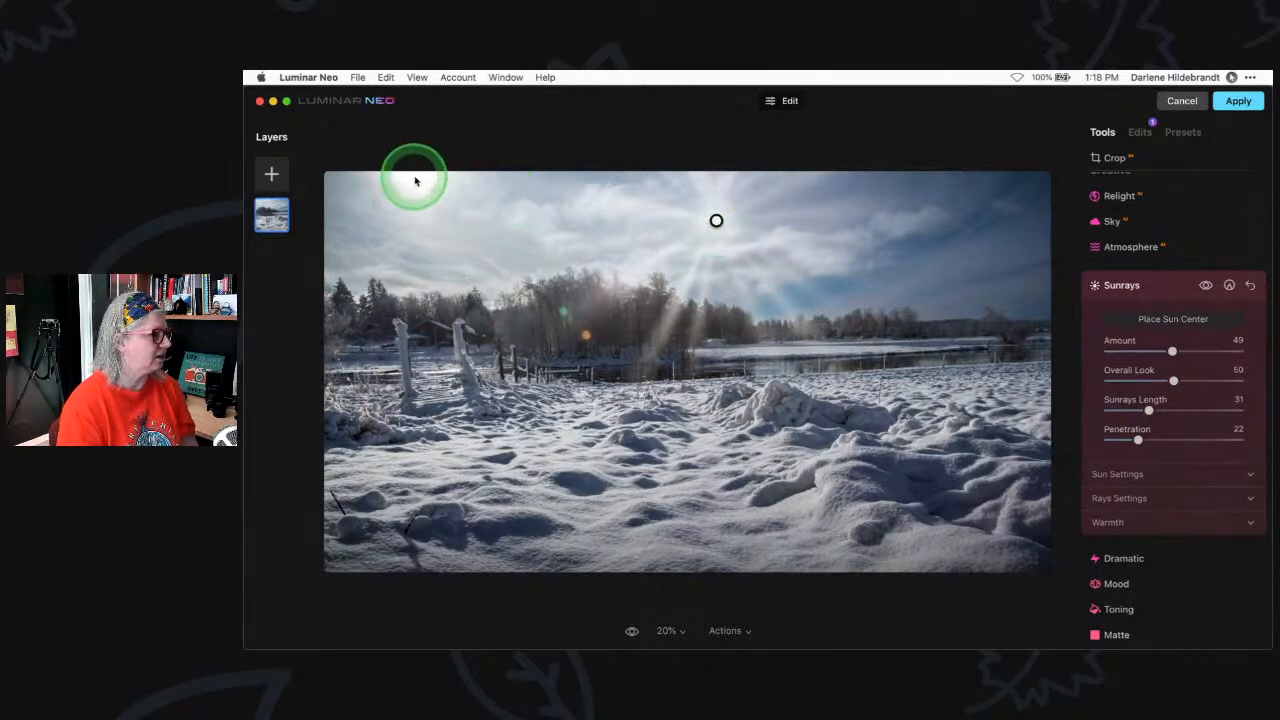
pyautogui.moveTo(714, 221); pyautogui.dragTo(406, 166)
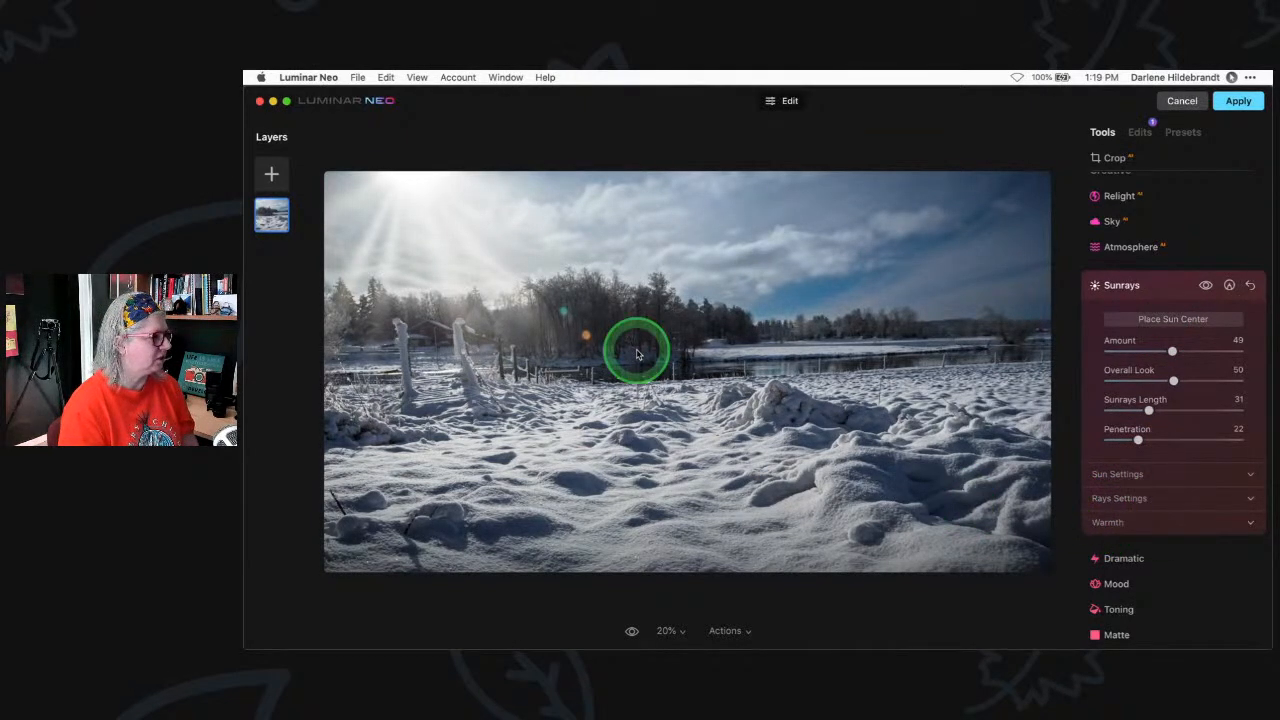
# Refine the rays with Sunrays Length 43, Penetration 24, Number of Sunrays 14 and Randomize 74
pyautogui.click(1148, 498)
pyautogui.scroll(-1, 1128, 494)
pyautogui.moveTo(1177, 510); pyautogui.dragTo(1192, 537)
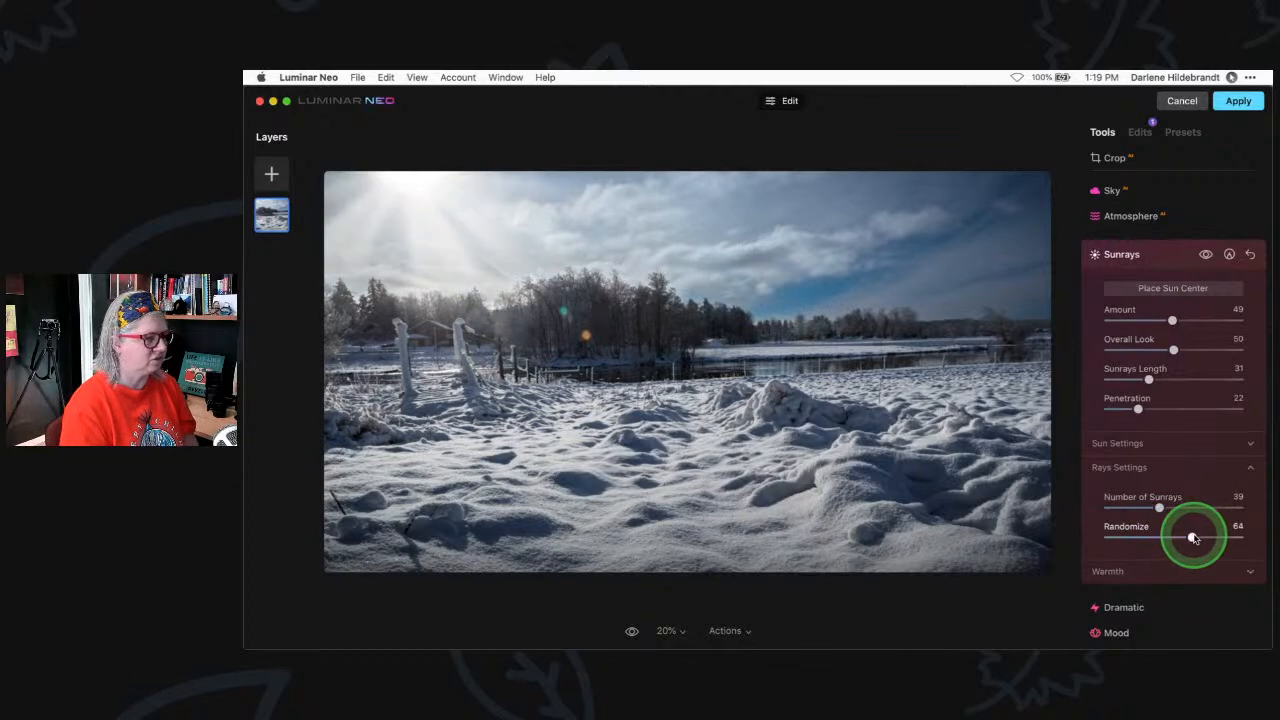
pyautogui.moveTo(1149, 378); pyautogui.dragTo(1165, 380)
pyautogui.moveTo(1138, 409)
pyautogui.mouseDown()
pyautogui.moveTo(1151, 403)
pyautogui.moveTo(1129, 409)
pyautogui.moveTo(1142, 408)
pyautogui.mouseUp()
pyautogui.moveTo(1159, 508); pyautogui.dragTo(1164, 534)
pyautogui.click(1122, 509)
pyautogui.moveTo(1174, 534); pyautogui.dragTo(1207, 538)
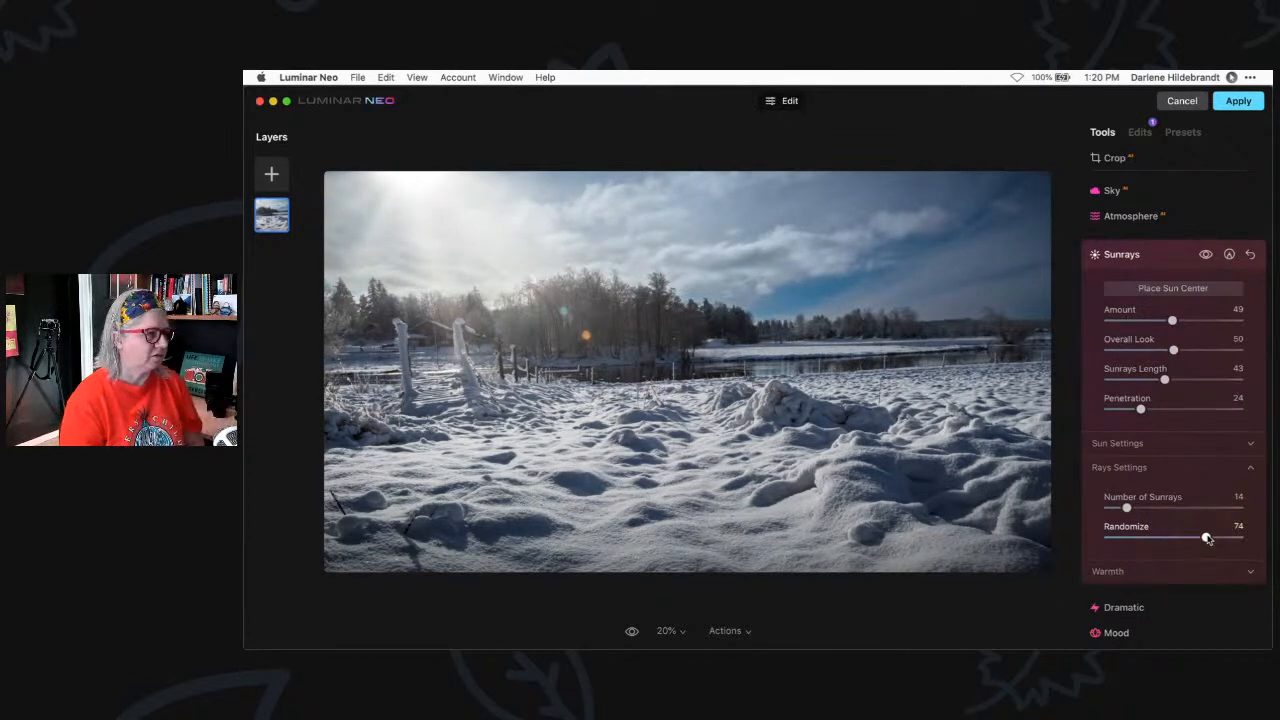
# Compare the photo with and without the Sunrays effect by repeatedly toggling its preview
pyautogui.click(1205, 256)
pyautogui.click(1205, 256)
pyautogui.click(1205, 256)
pyautogui.click(1205, 256)
pyautogui.click(1205, 256)
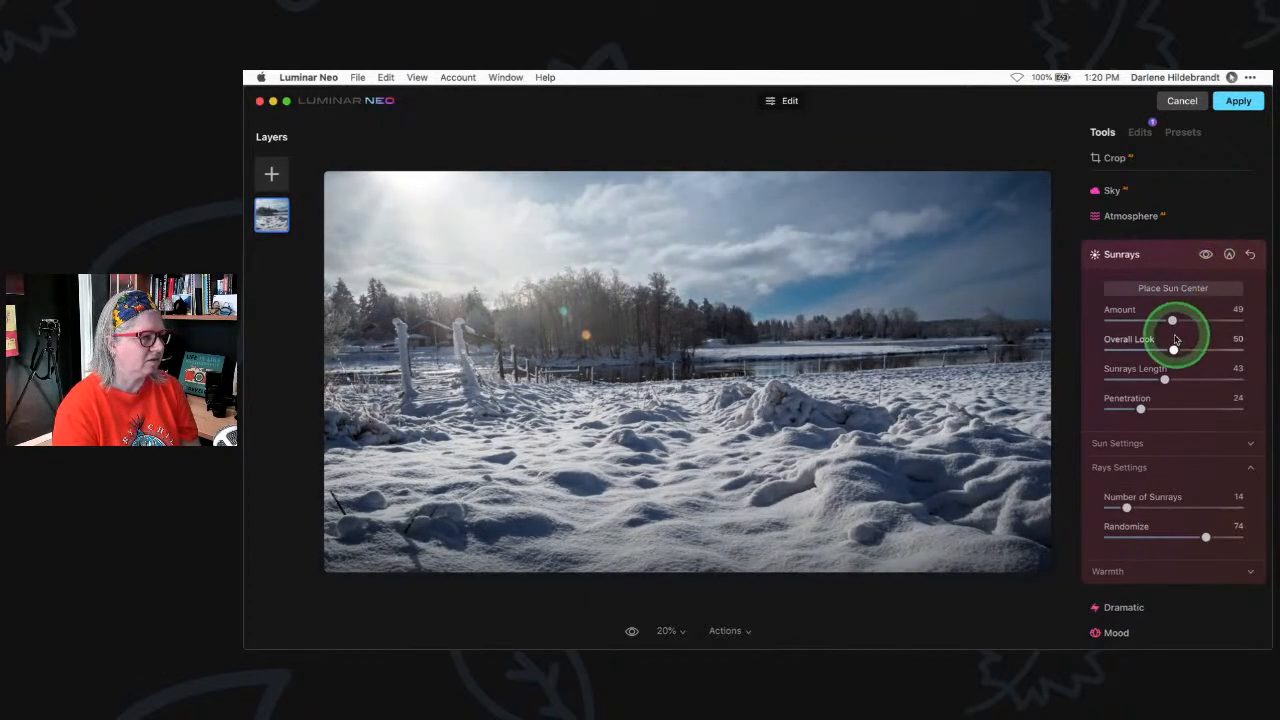
# Set the Sunrays Overall Look to 61, Sunrays Length to 61 and Penetration to 12
pyautogui.moveTo(1174, 350); pyautogui.dragTo(1123, 408)
pyautogui.click(1164, 380)
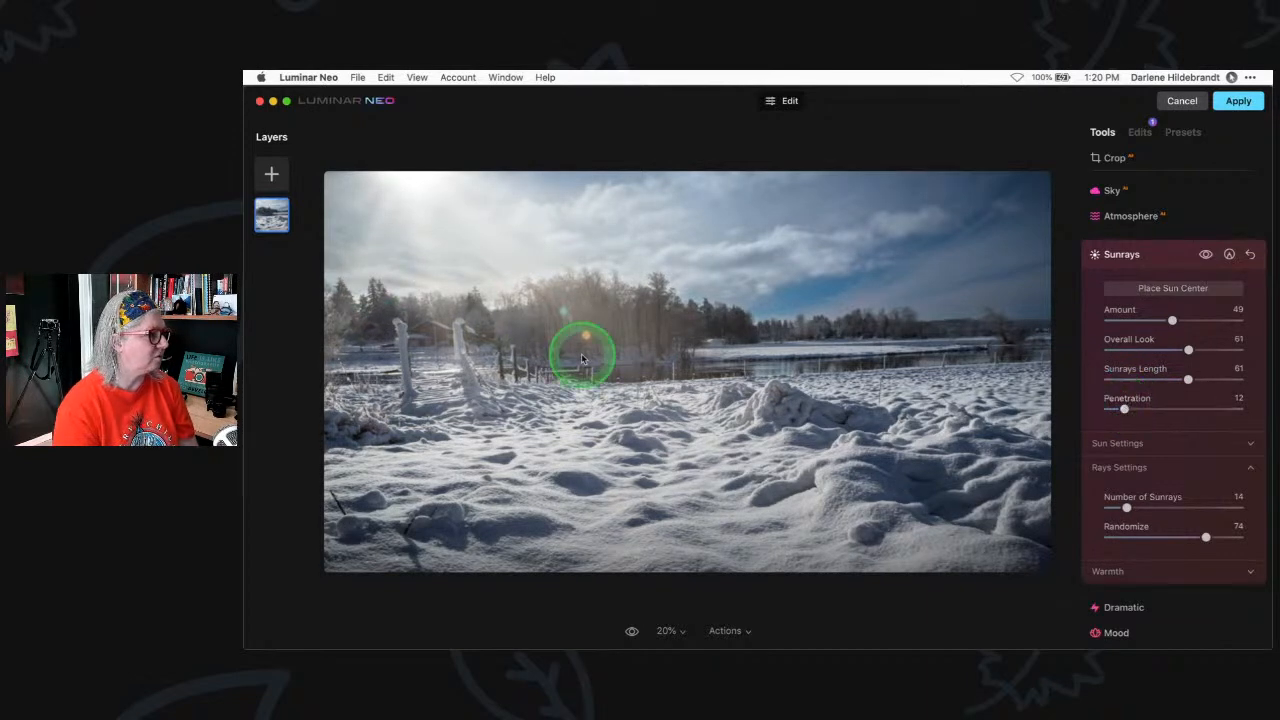
pyautogui.moveTo(683, 420); pyautogui.dragTo(731, 405)
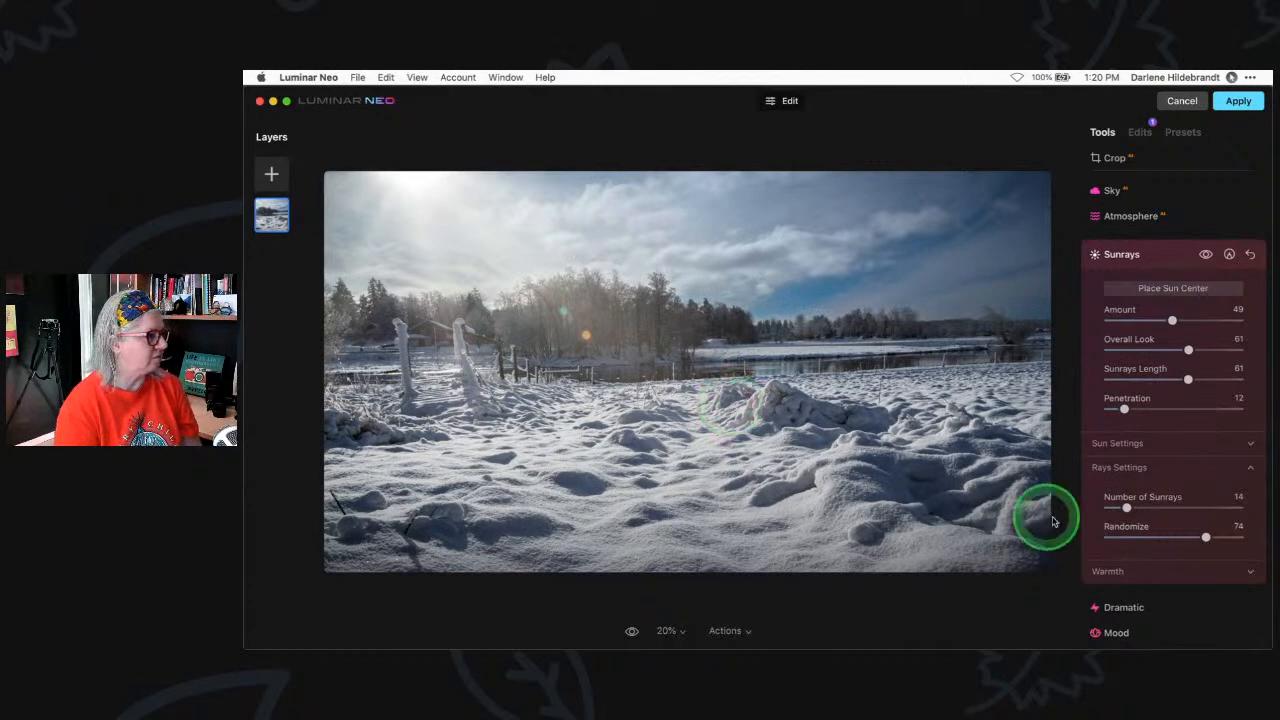
# Collapse the Sunrays settings and add the Mystical effect with an Amount of 20
pyautogui.click(1163, 259)
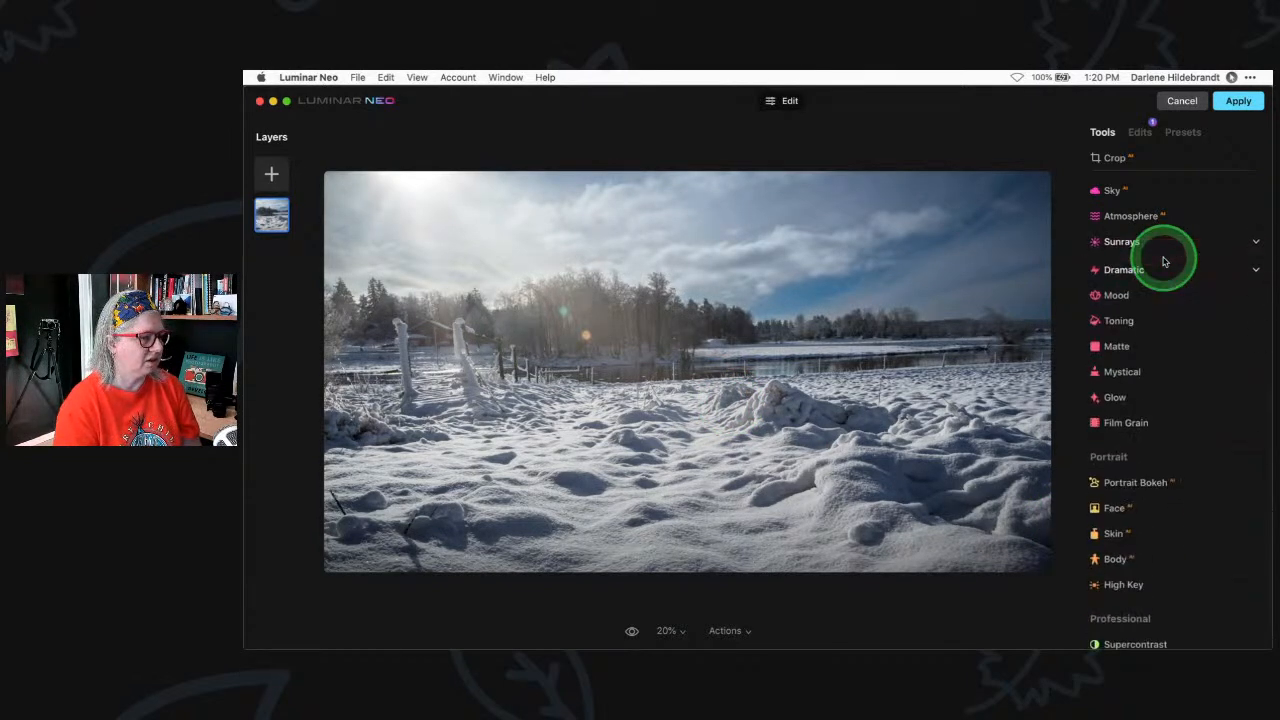
pyautogui.click(1129, 375)
pyautogui.moveTo(1108, 385); pyautogui.dragTo(1136, 386)
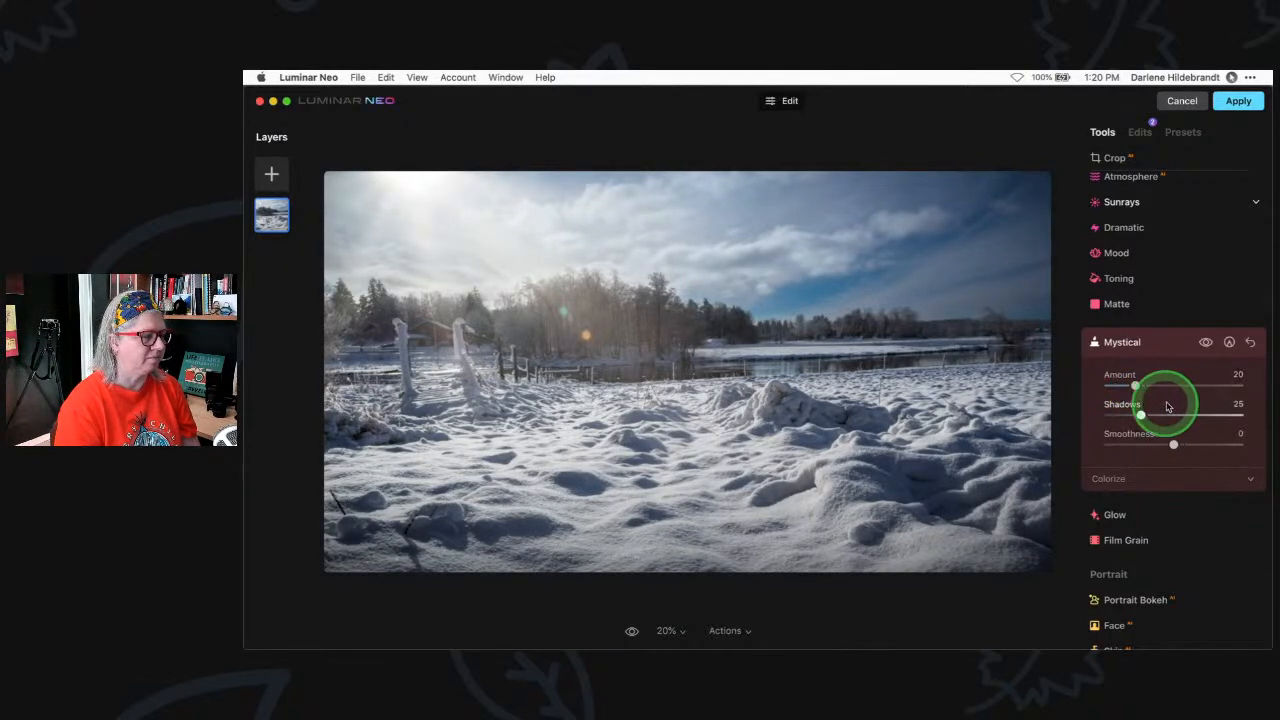
# Erase the Mystical effect from the foreground snow in its paint mask, using an eraser of Size 268 and Strength 84
pyautogui.click(1229, 342)
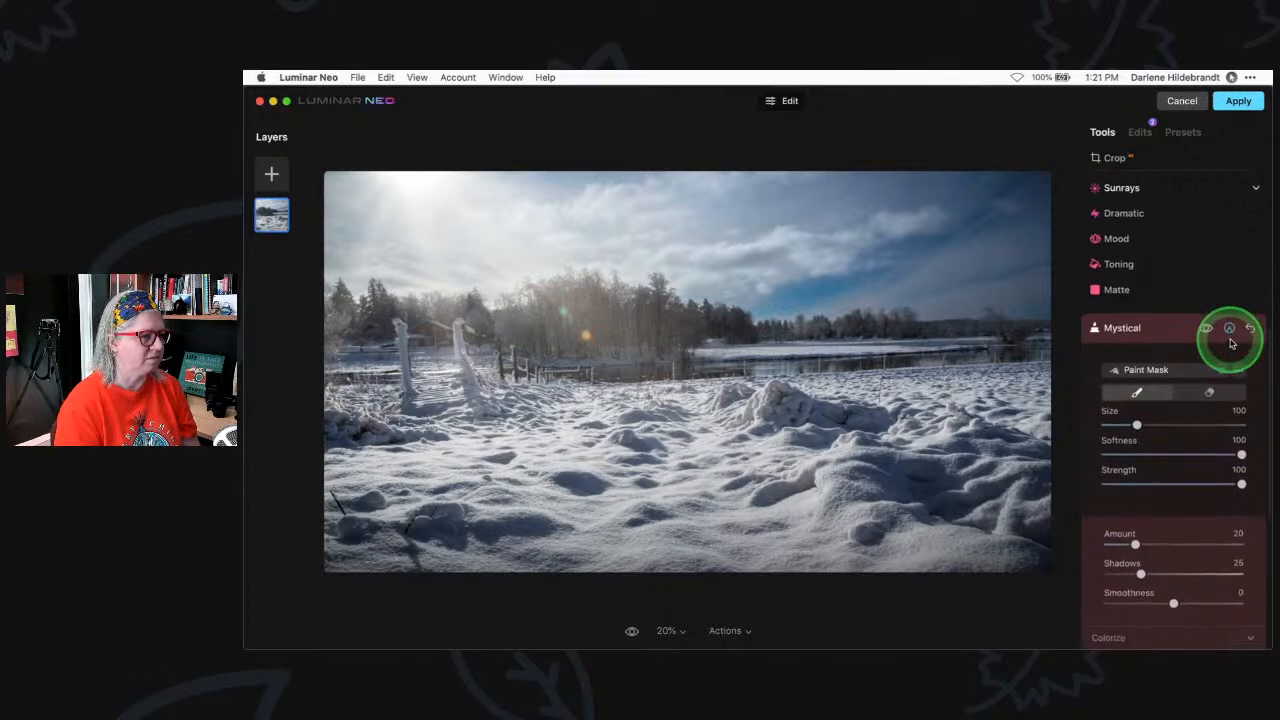
pyautogui.click(1210, 391)
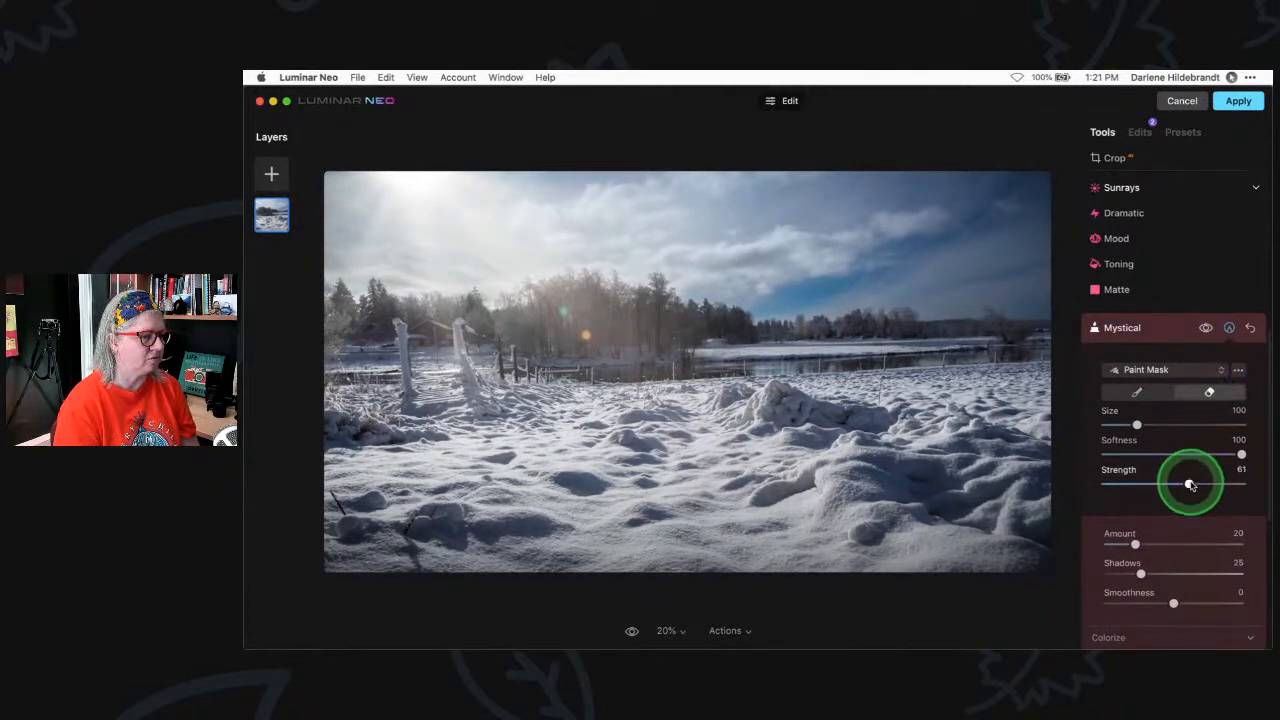
pyautogui.moveTo(1210, 484); pyautogui.dragTo(1219, 484)
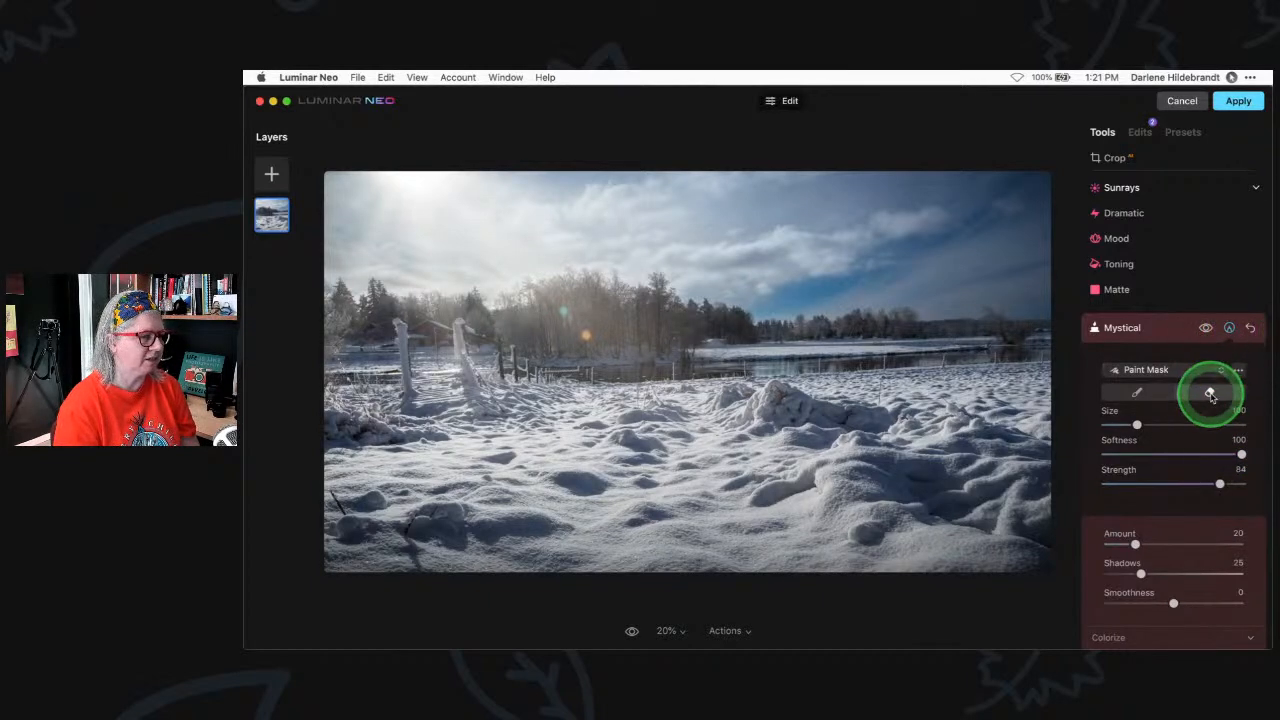
pyautogui.press(']')
pyautogui.press(']')
pyautogui.press(']')
pyautogui.press(']')
pyautogui.press(']')
pyautogui.press(']')
pyautogui.press(']')
pyautogui.press(']')
pyautogui.press(']')
pyautogui.press(']')
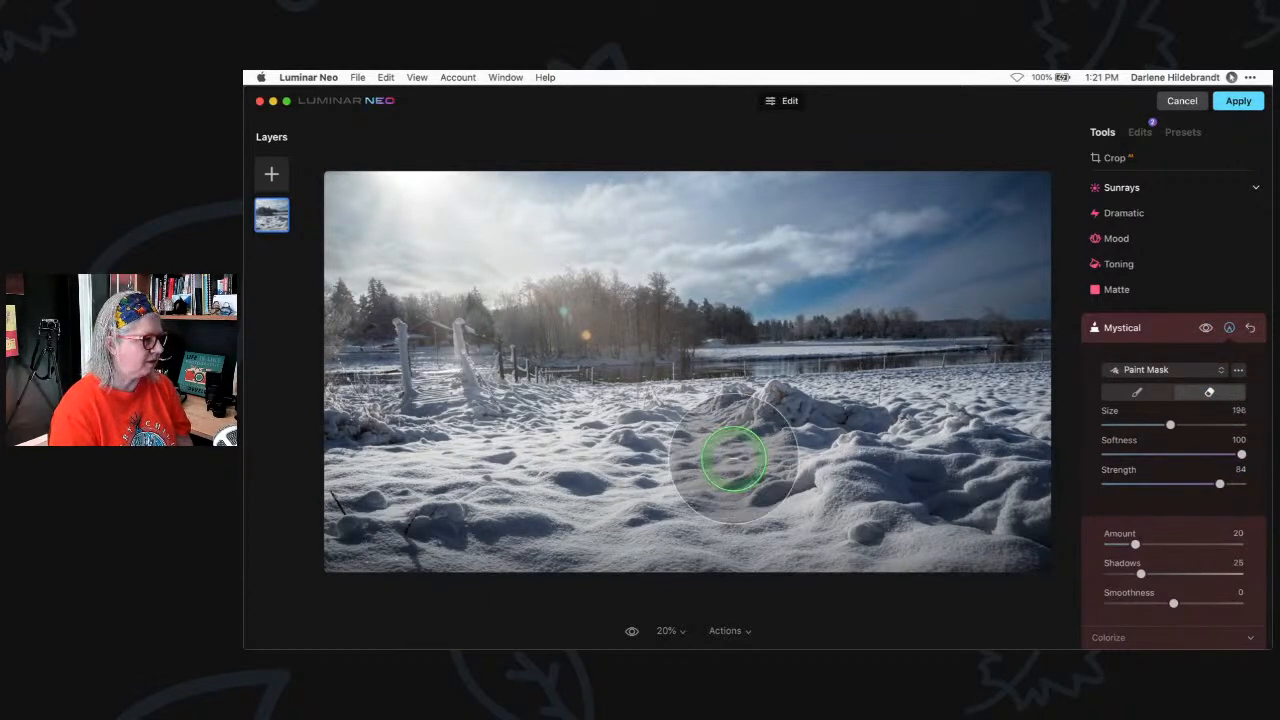
pyautogui.press(']')
pyautogui.press(']')
pyautogui.moveTo(733, 460)
pyautogui.mouseDown()
pyautogui.moveTo(720, 480)
pyautogui.moveTo(971, 514)
pyautogui.moveTo(820, 509)
pyautogui.moveTo(998, 446)
pyautogui.moveTo(724, 527)
pyautogui.moveTo(425, 502)
pyautogui.moveTo(371, 466)
pyautogui.moveTo(737, 491)
pyautogui.moveTo(986, 457)
pyautogui.moveTo(1035, 510)
pyautogui.moveTo(1011, 523)
pyautogui.moveTo(803, 531)
pyautogui.moveTo(457, 523)
pyautogui.moveTo(917, 503)
pyautogui.moveTo(943, 471)
pyautogui.moveTo(850, 462)
pyautogui.mouseUp()
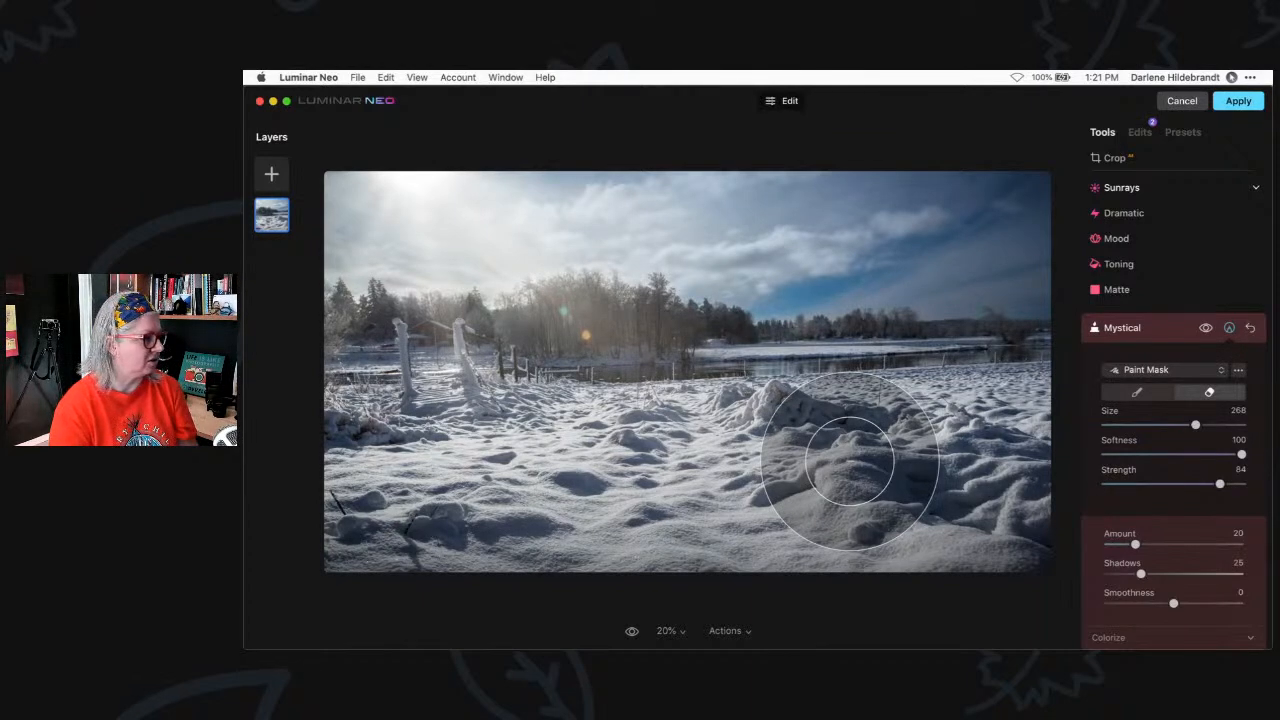
# Compare the photo with and without the masked Mystical effect by repeatedly toggling its preview
pyautogui.click(1206, 330)
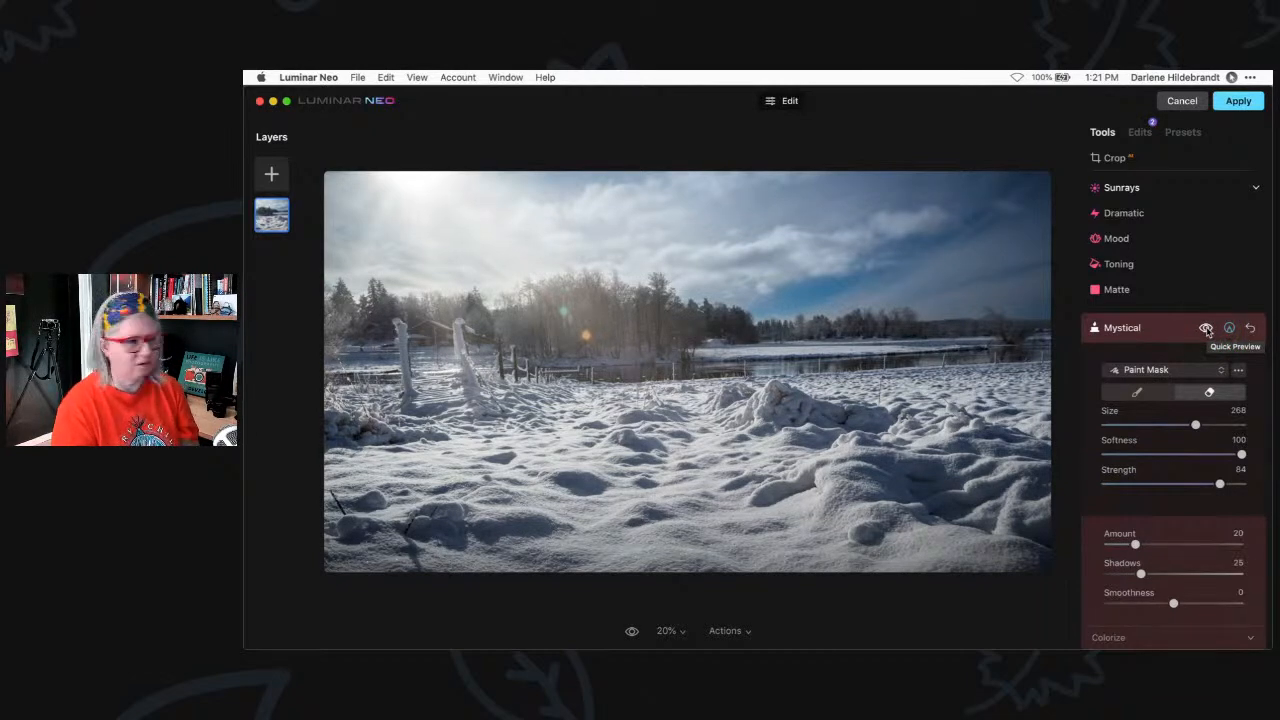
pyautogui.click(1206, 330)
pyautogui.click(1206, 330)
pyautogui.click(1206, 330)
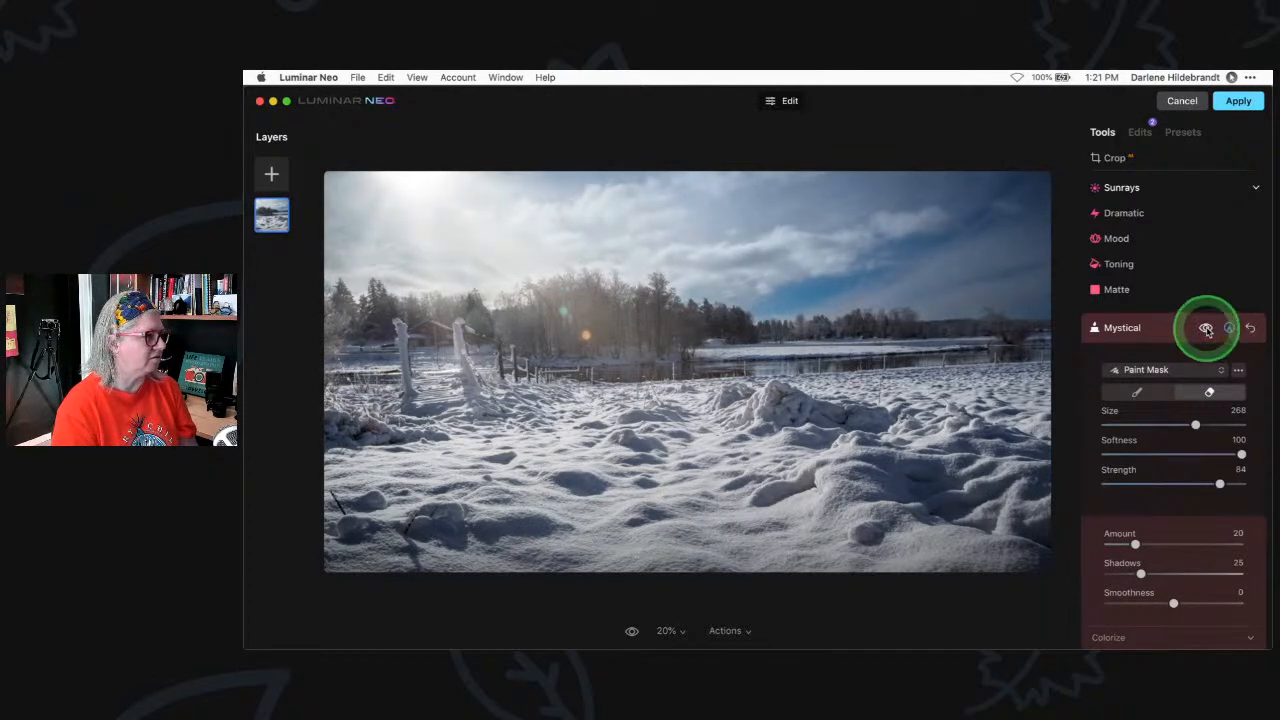
pyautogui.click(1206, 330)
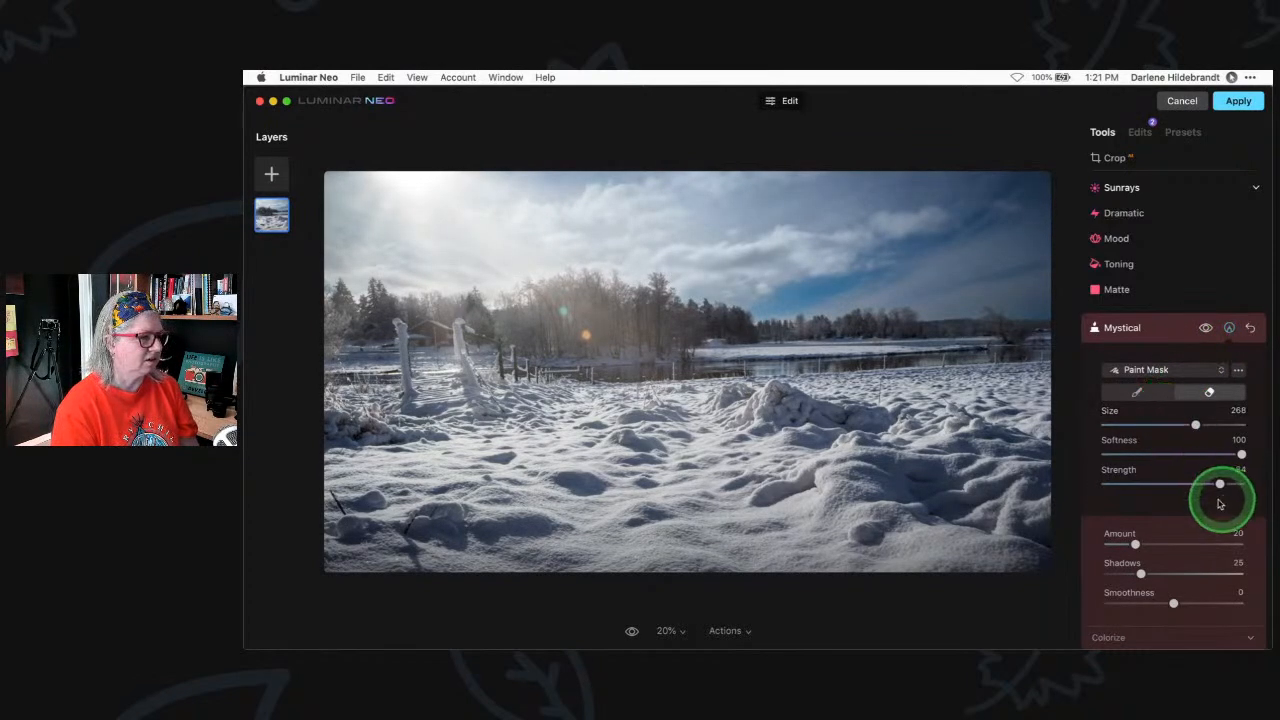
pyautogui.click(1204, 333)
# Collapse the Mystical settings, apply the Luminar Neo edits and return to Lightroom Classic
pyautogui.click(1171, 329)
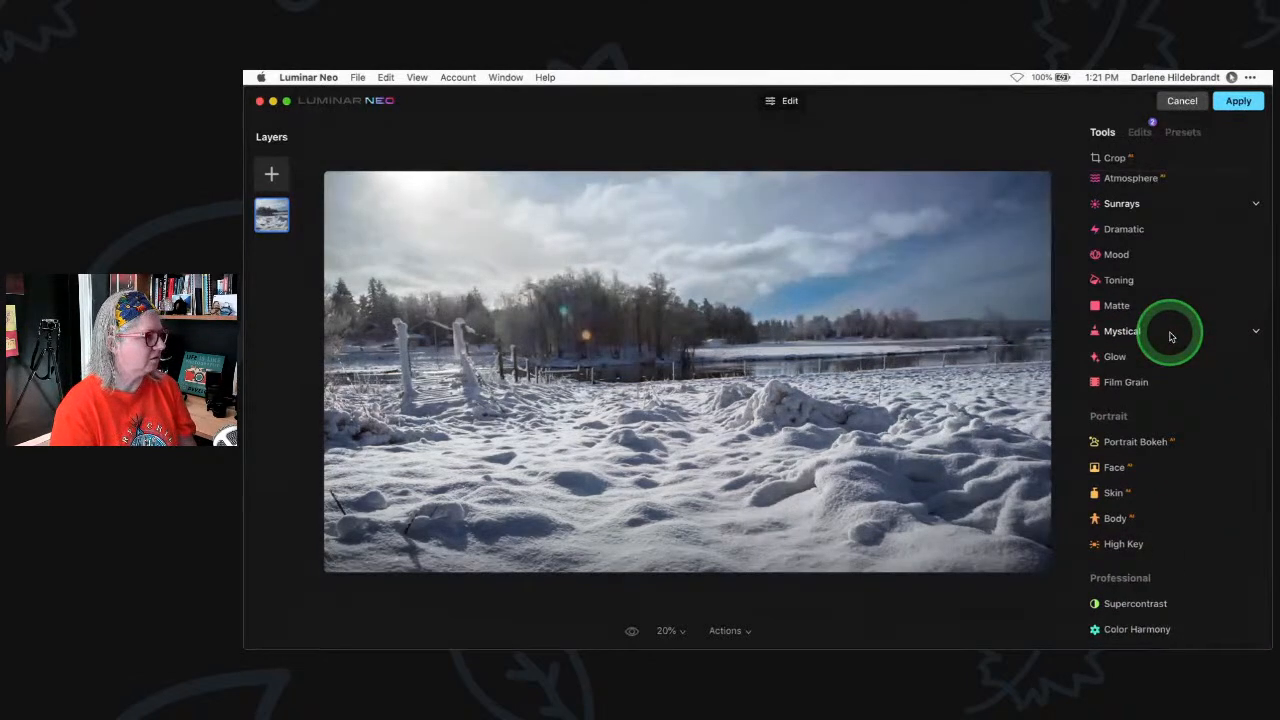
pyautogui.click(1238, 101)
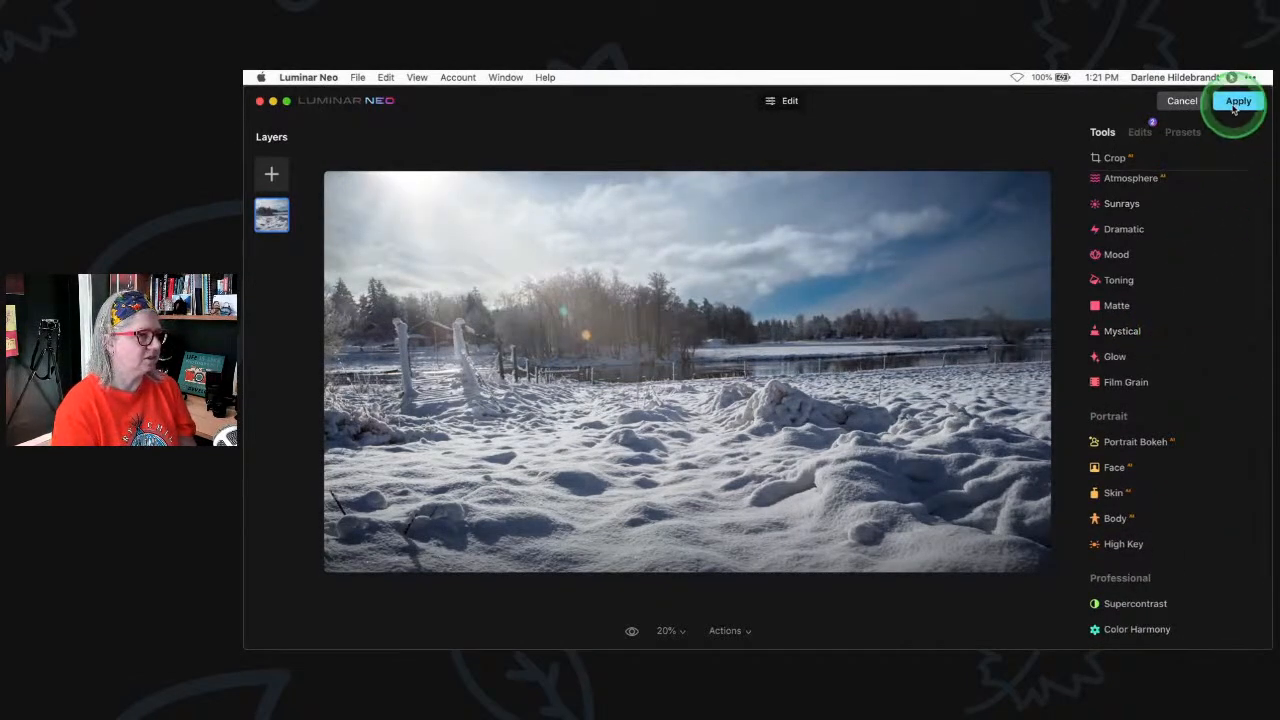
pyautogui.click(1082, 325)
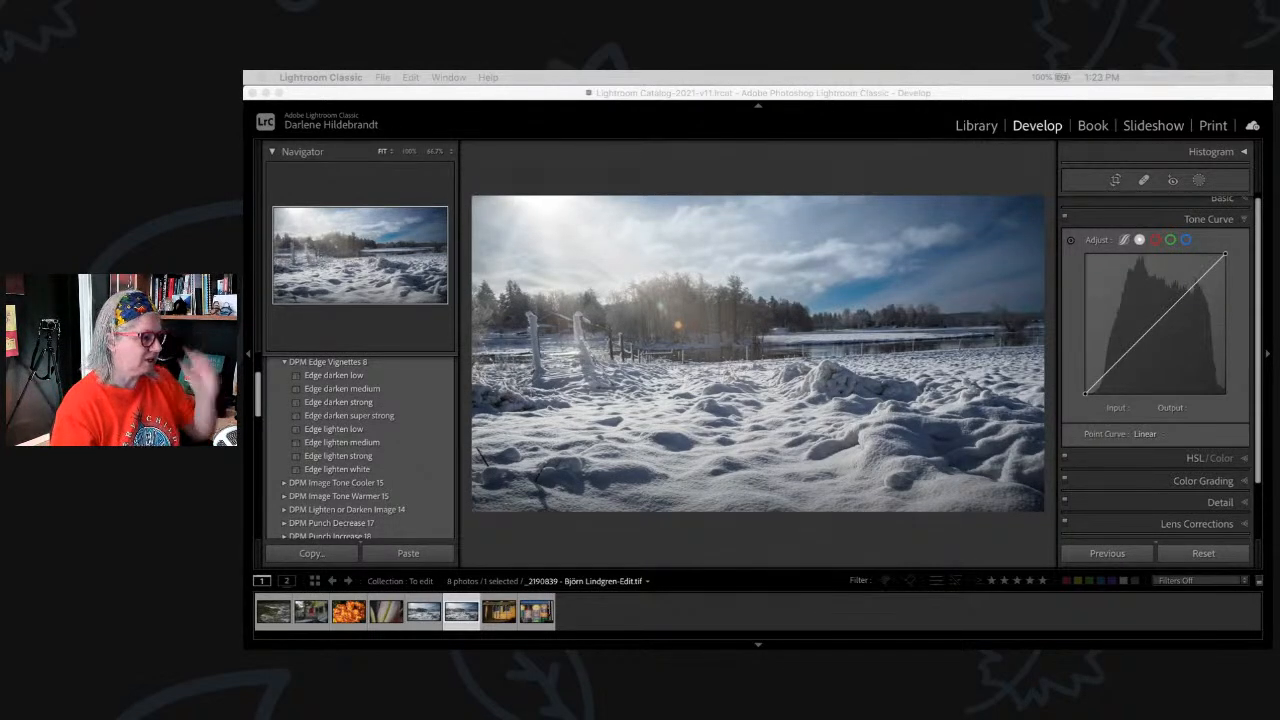
pyautogui.click(713, 173)
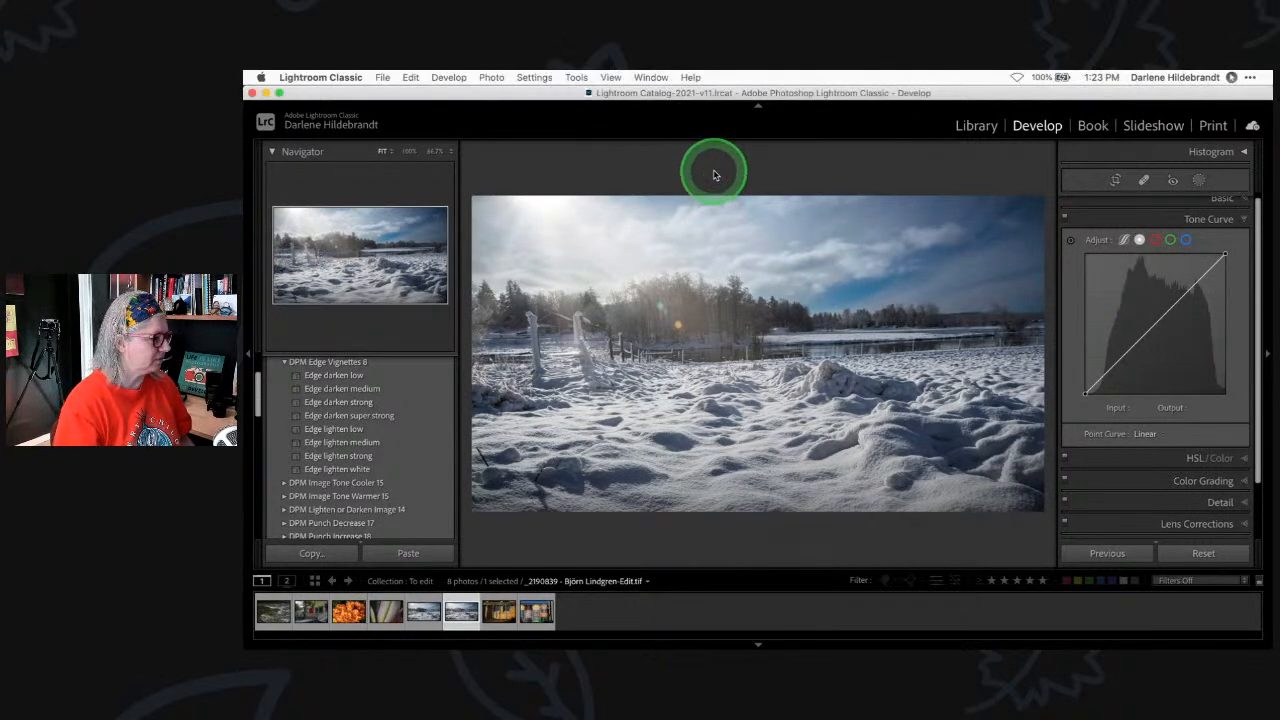
# Create a virtual copy of the original raw landscape photo and reset all of the copy's Develop adjustments
pyautogui.press('Left')
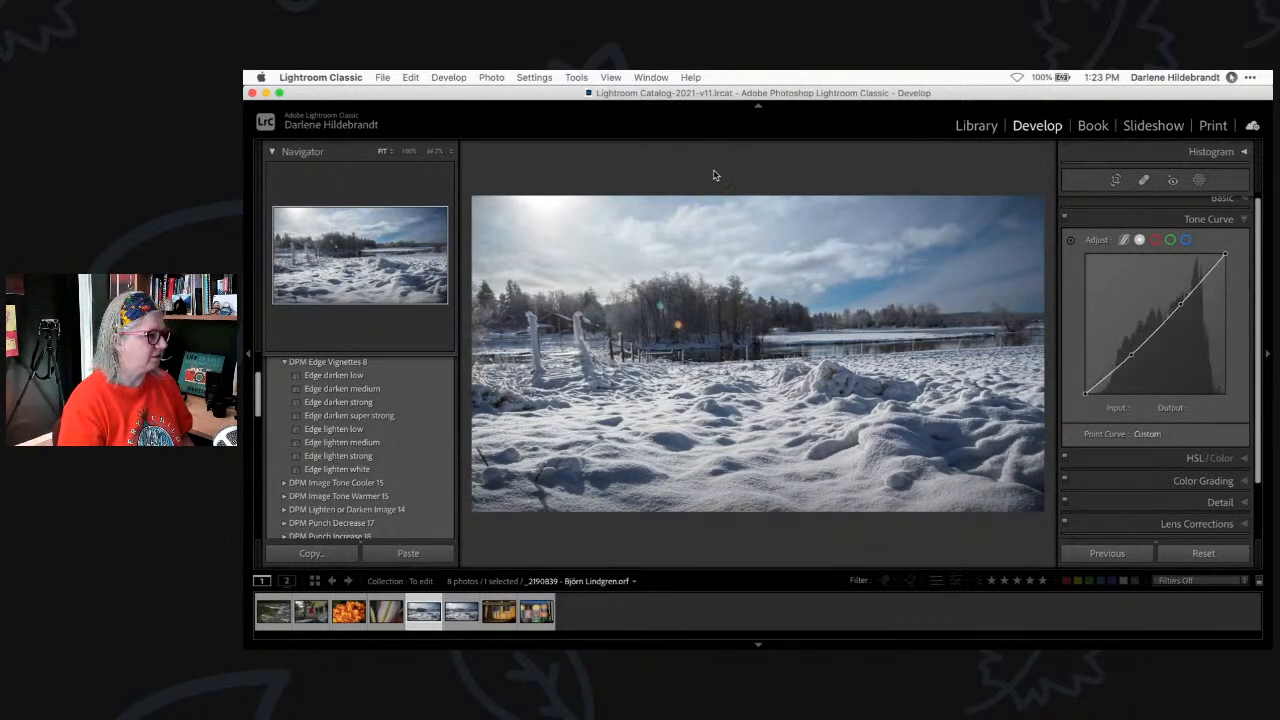
pyautogui.press('super+apostrophe')
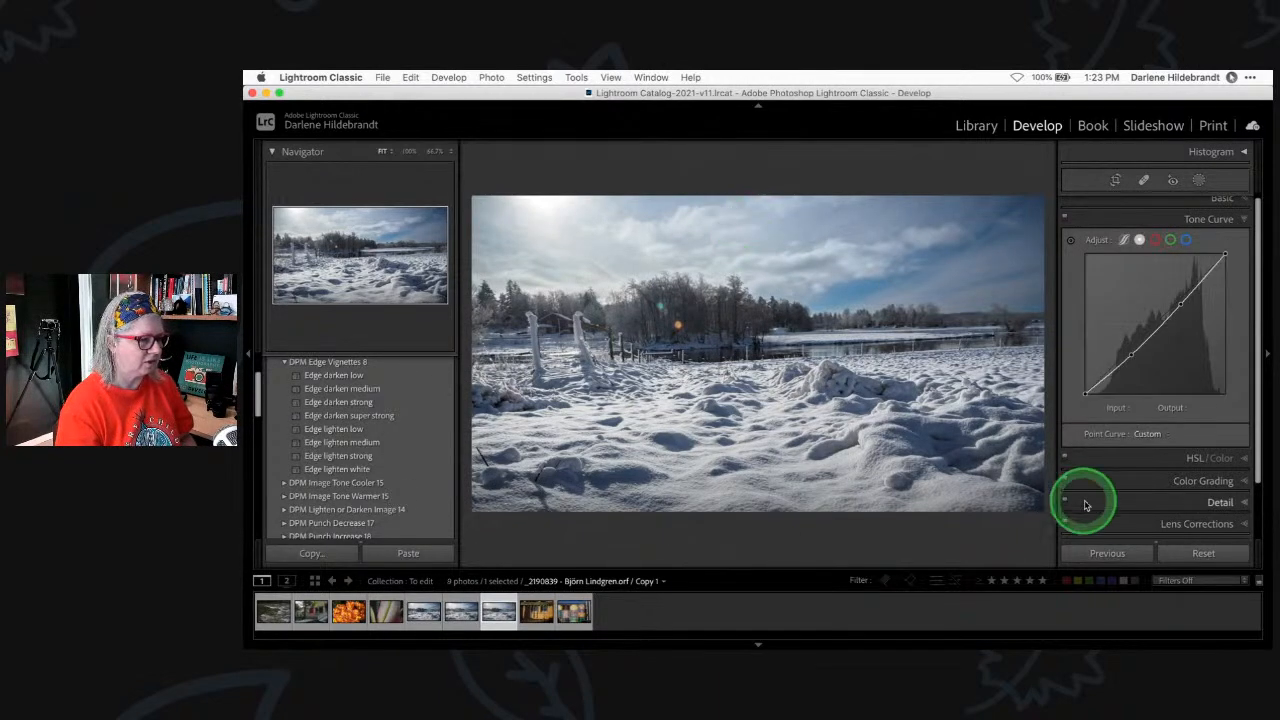
pyautogui.click(1204, 553)
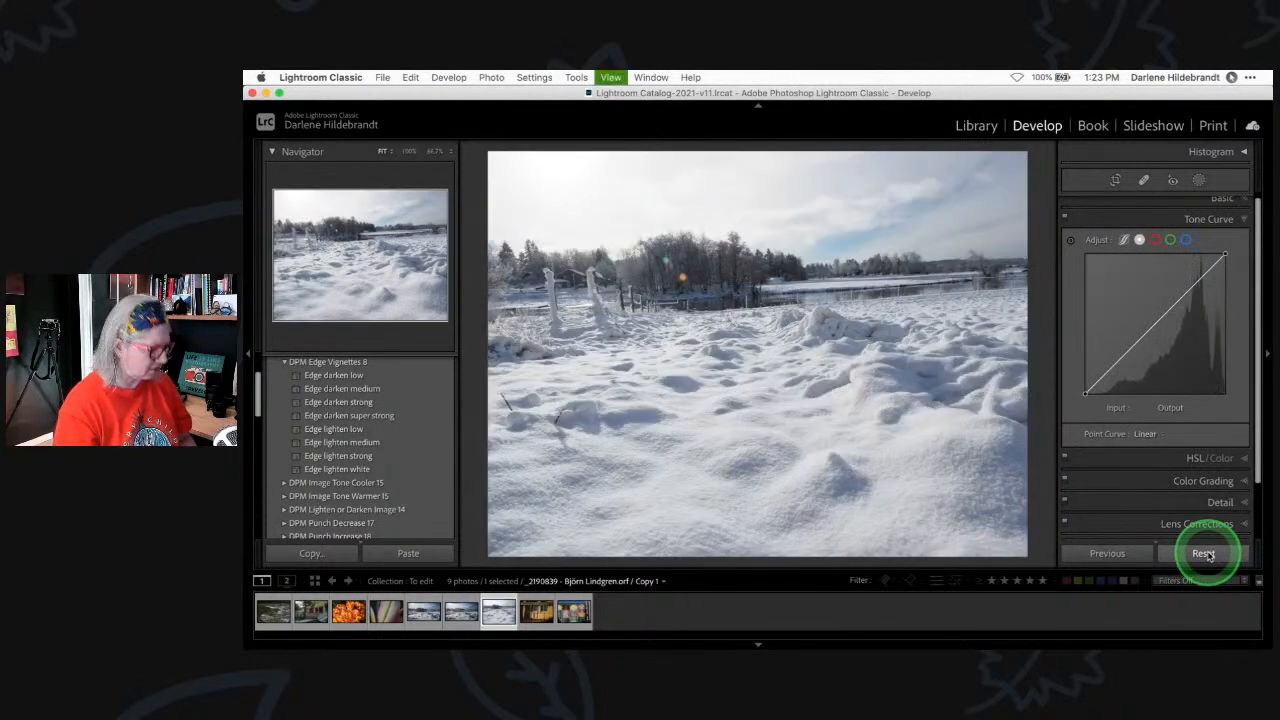
# Place the reset copy ahead of the edited versions in the Library grid and view the unedited, Lightroom and Luminar versions in turn
pyautogui.press('g')
pyautogui.moveTo(597, 380); pyautogui.dragTo(1034, 257)
pyautogui.doubleClick(1034, 257)
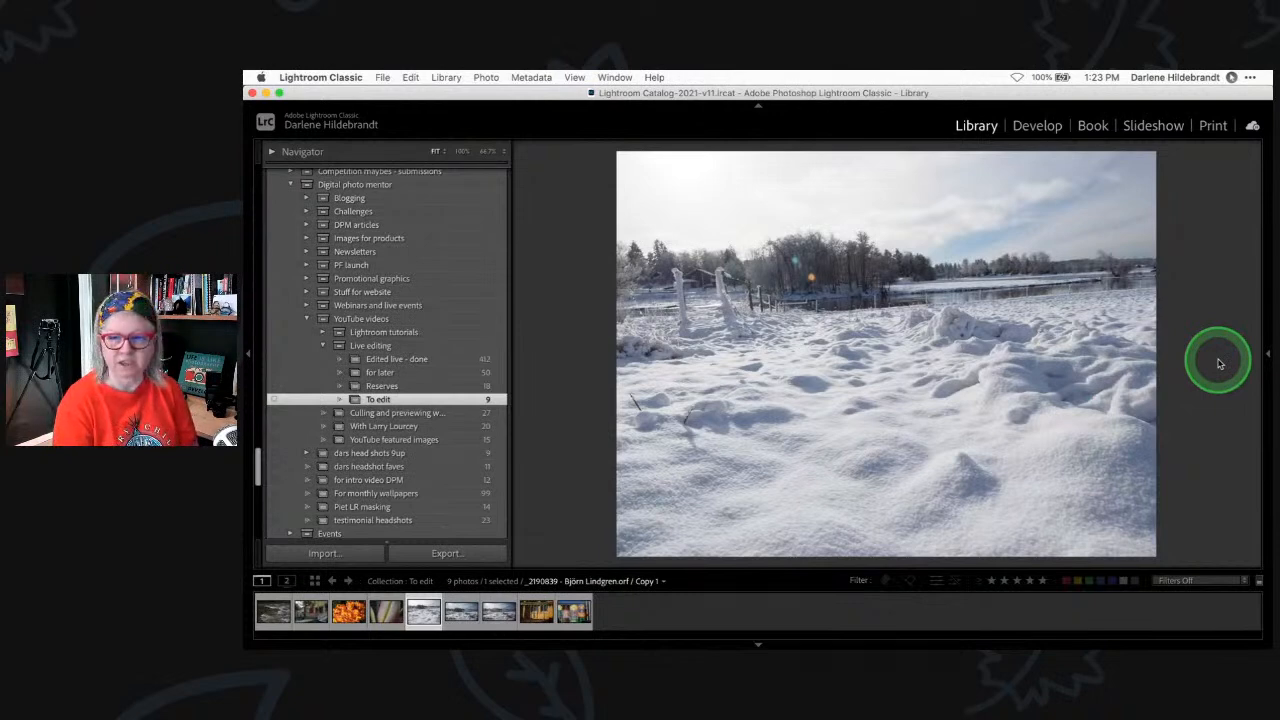
pyautogui.press('Right')
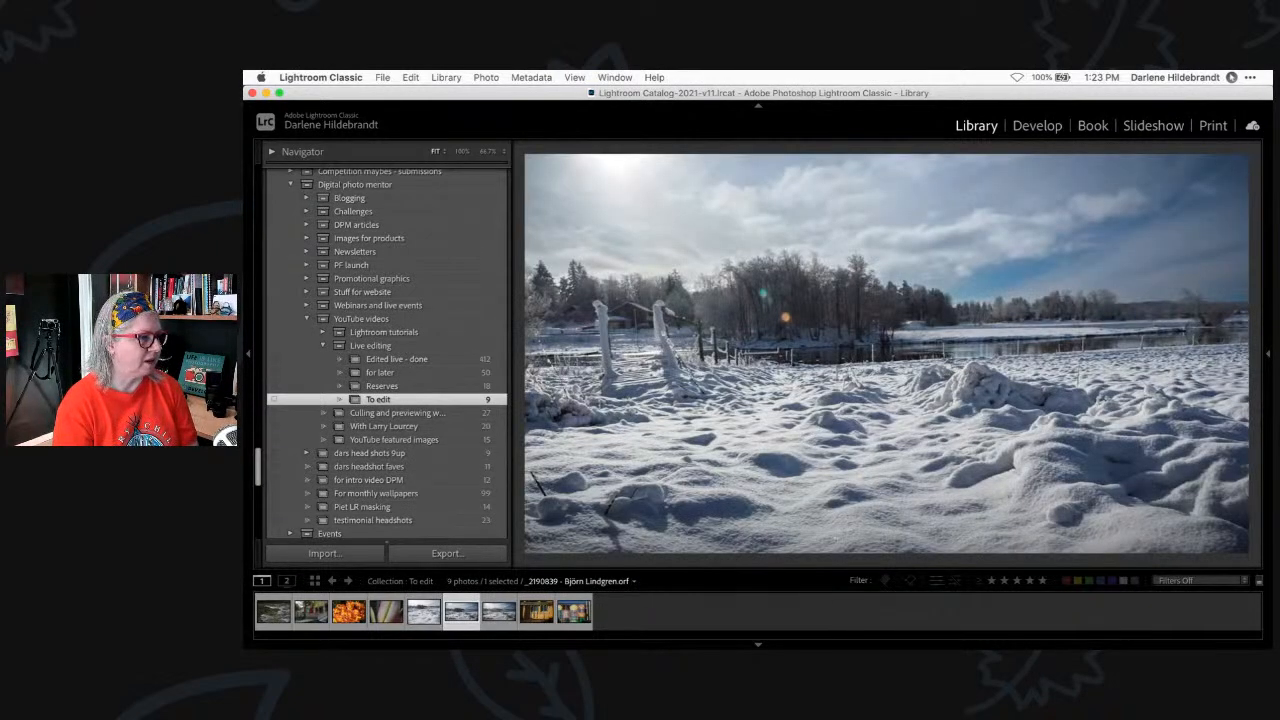
pyautogui.press('Right')
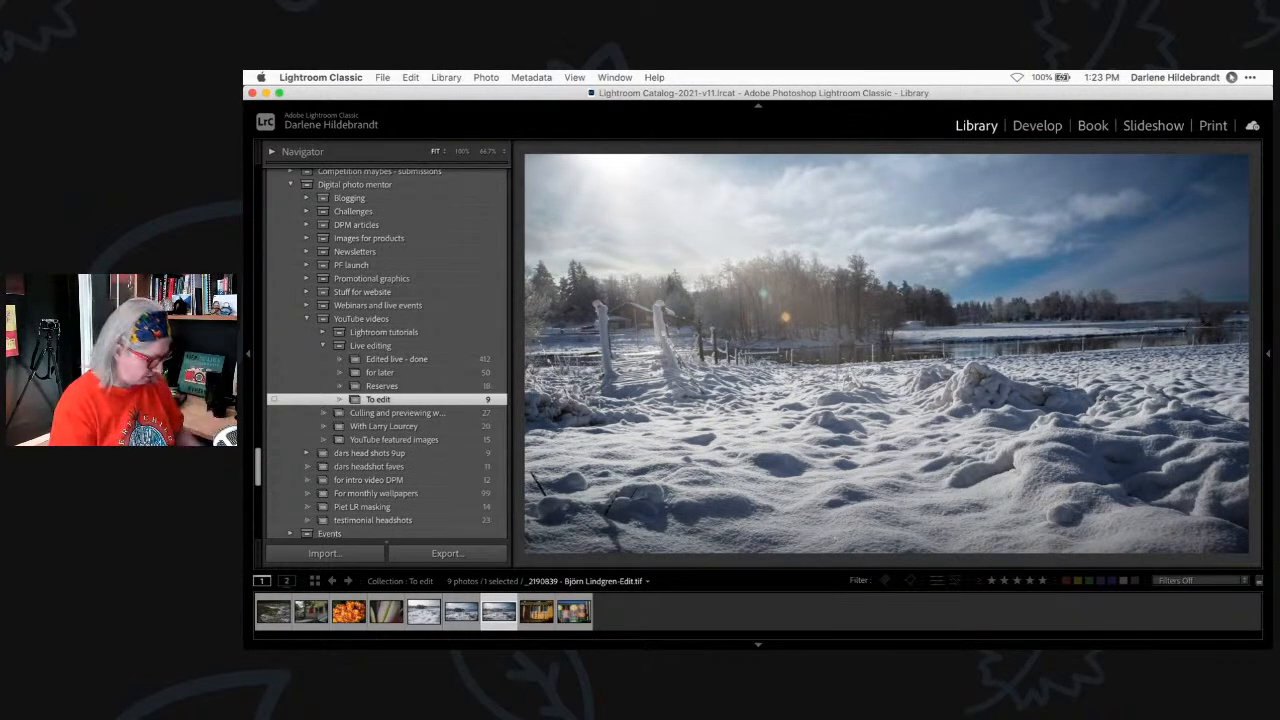
# Return to the photo grid and open the flowing river photo in the Develop module with its Histogram and Basic settings expanded
pyautogui.press('g')
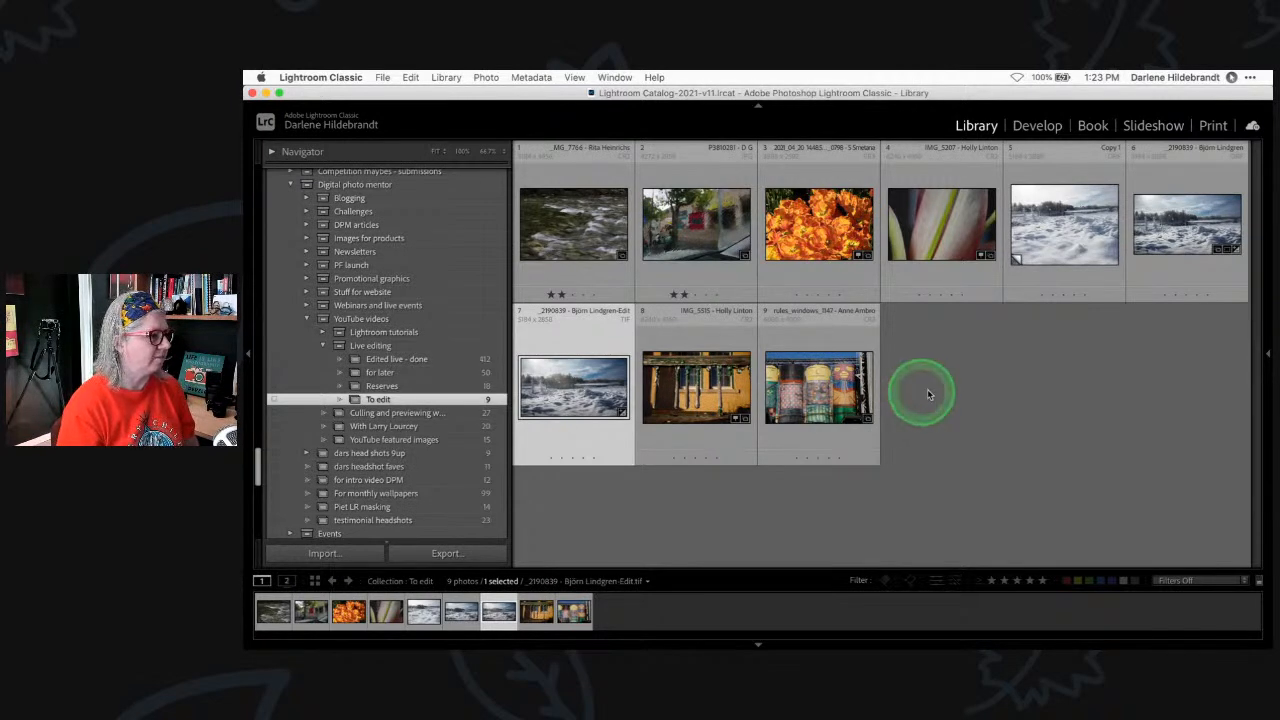
pyautogui.doubleClick(570, 229)
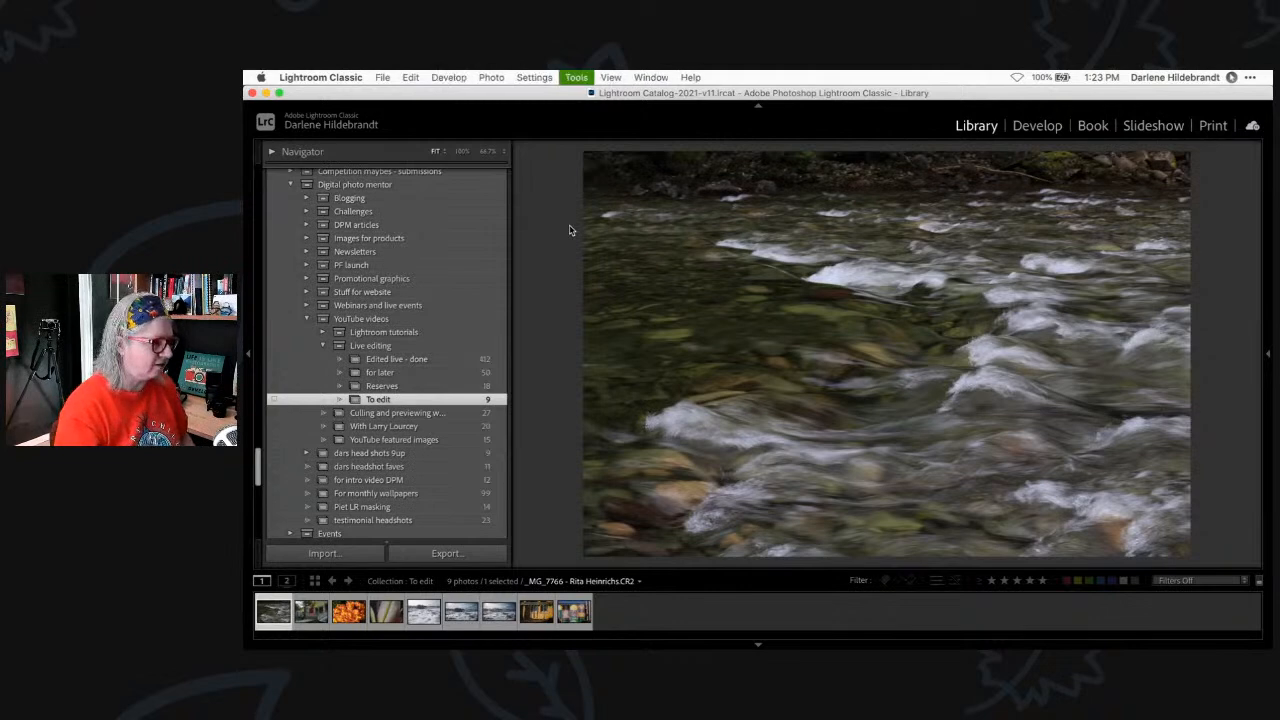
pyautogui.press('d')
pyautogui.click(1230, 160)
pyautogui.click(1208, 322)
pyautogui.click(1218, 302)
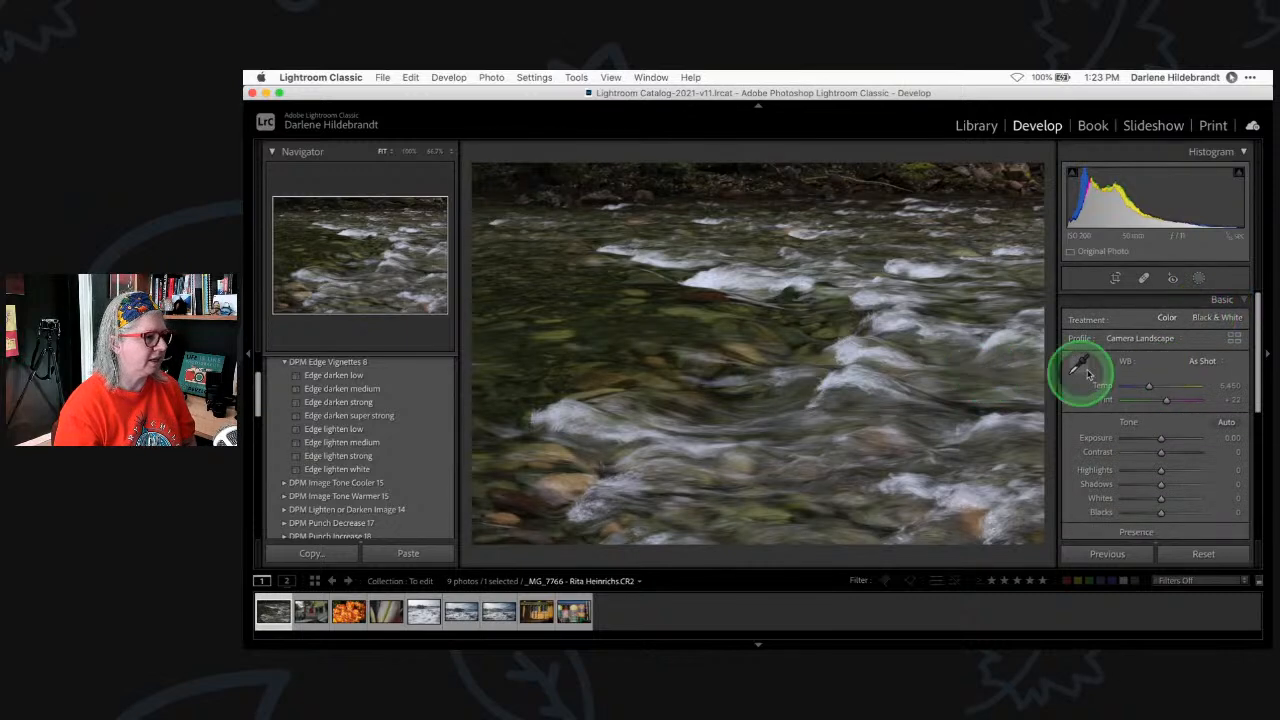
# Try the Camera Faithful profile on the river photo and go back to Camera Landscape
pyautogui.click(1234, 338)
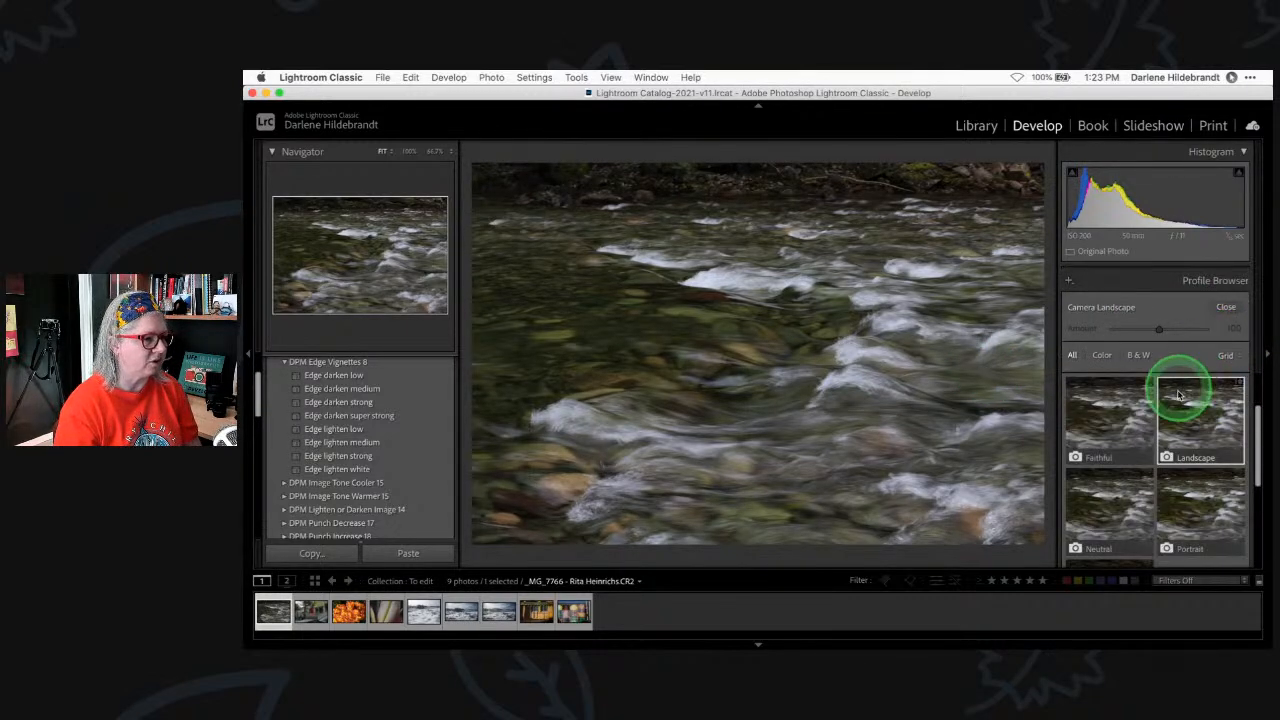
pyautogui.scroll(-2, 1180, 390)
pyautogui.scroll(4, 1178, 395)
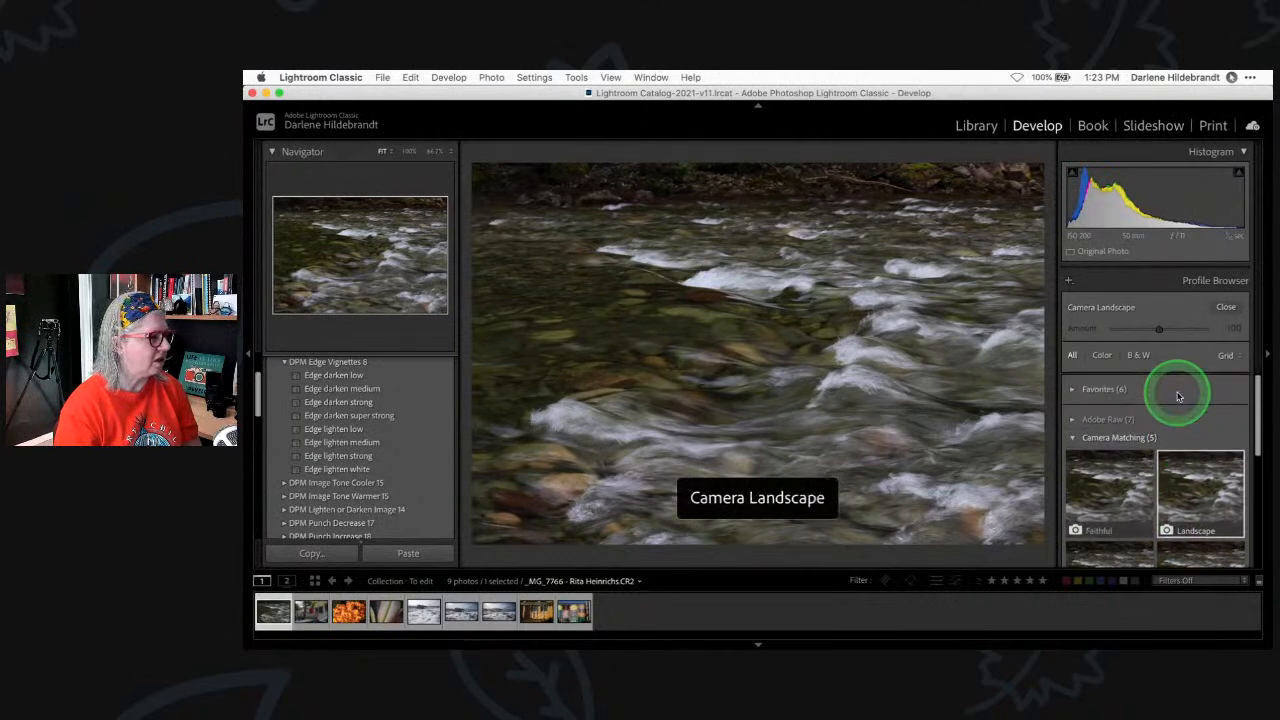
pyautogui.click(1090, 490)
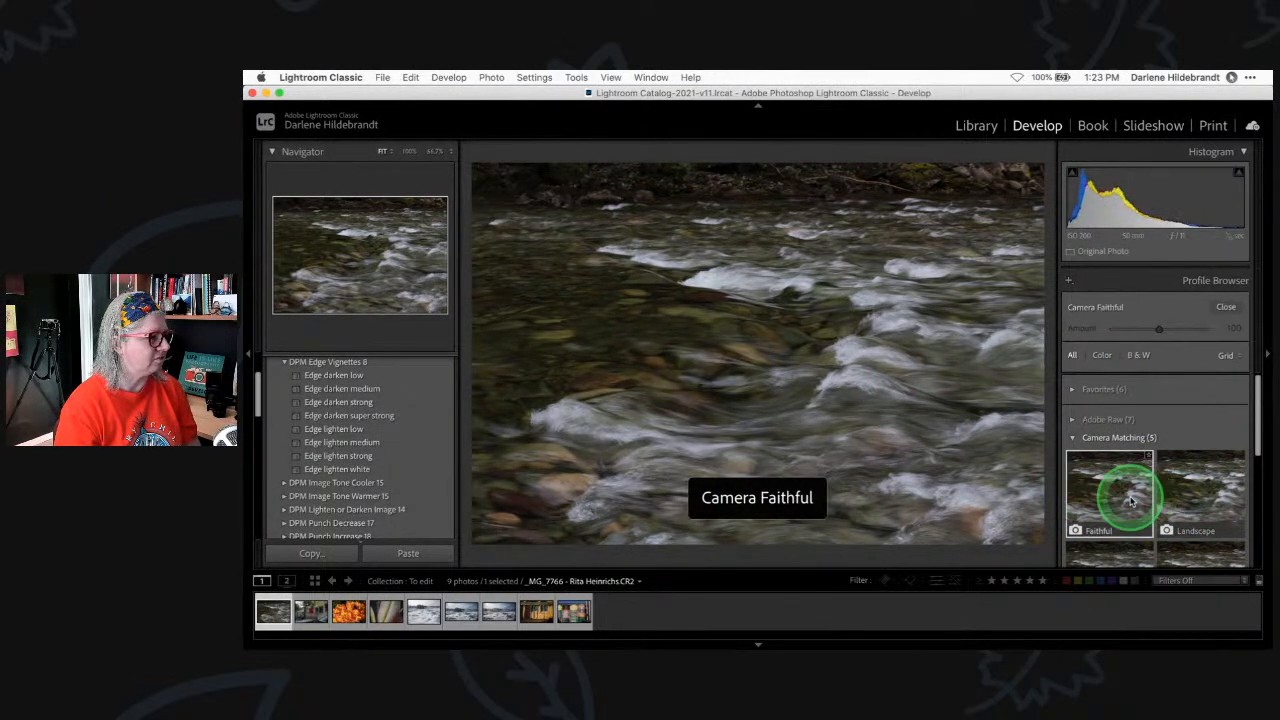
pyautogui.click(1198, 492)
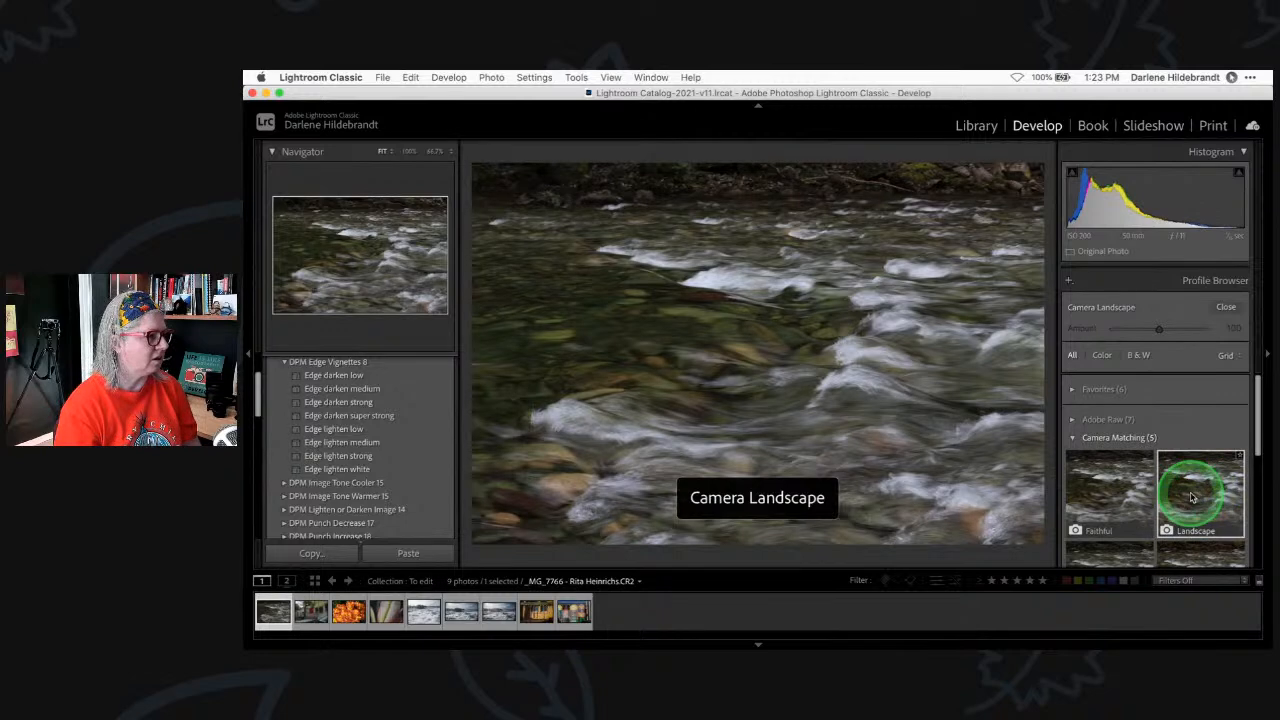
pyautogui.click(1224, 307)
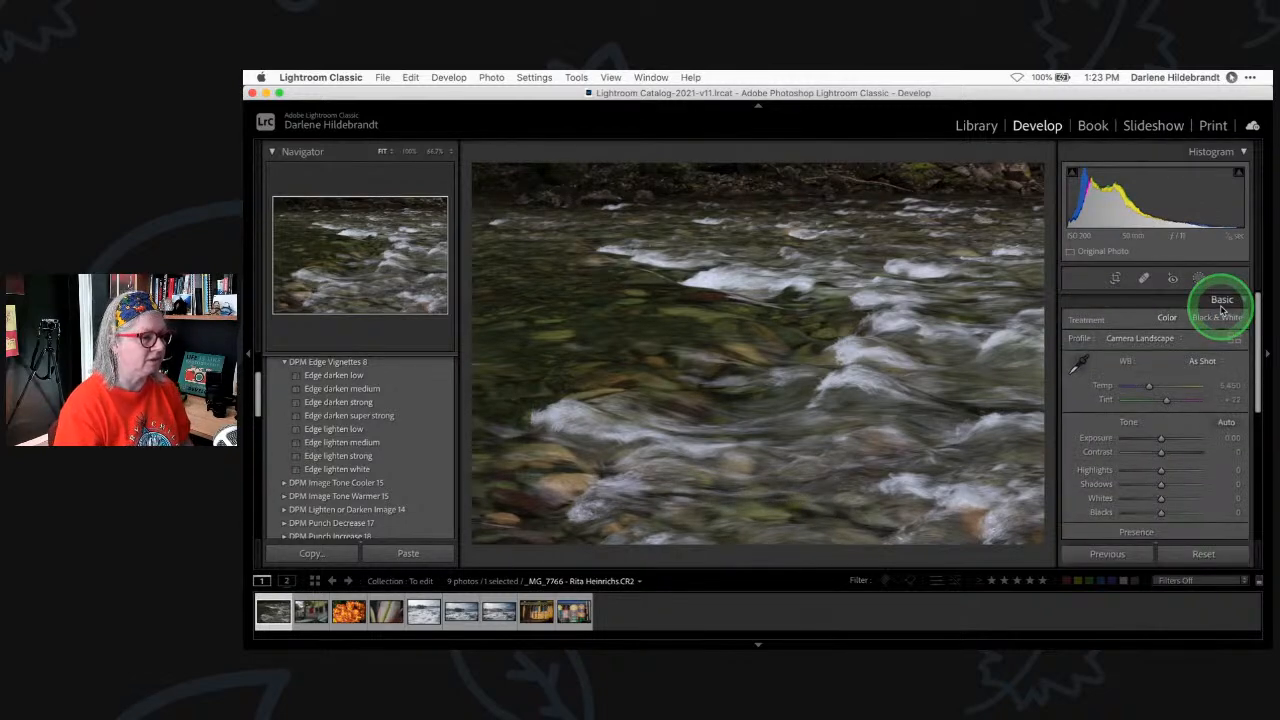
# Hide the filmstrip and set the river photo's Whites and Blacks to their automatic levels, with Whites at +42
pyautogui.scroll(-1, 1208, 411)
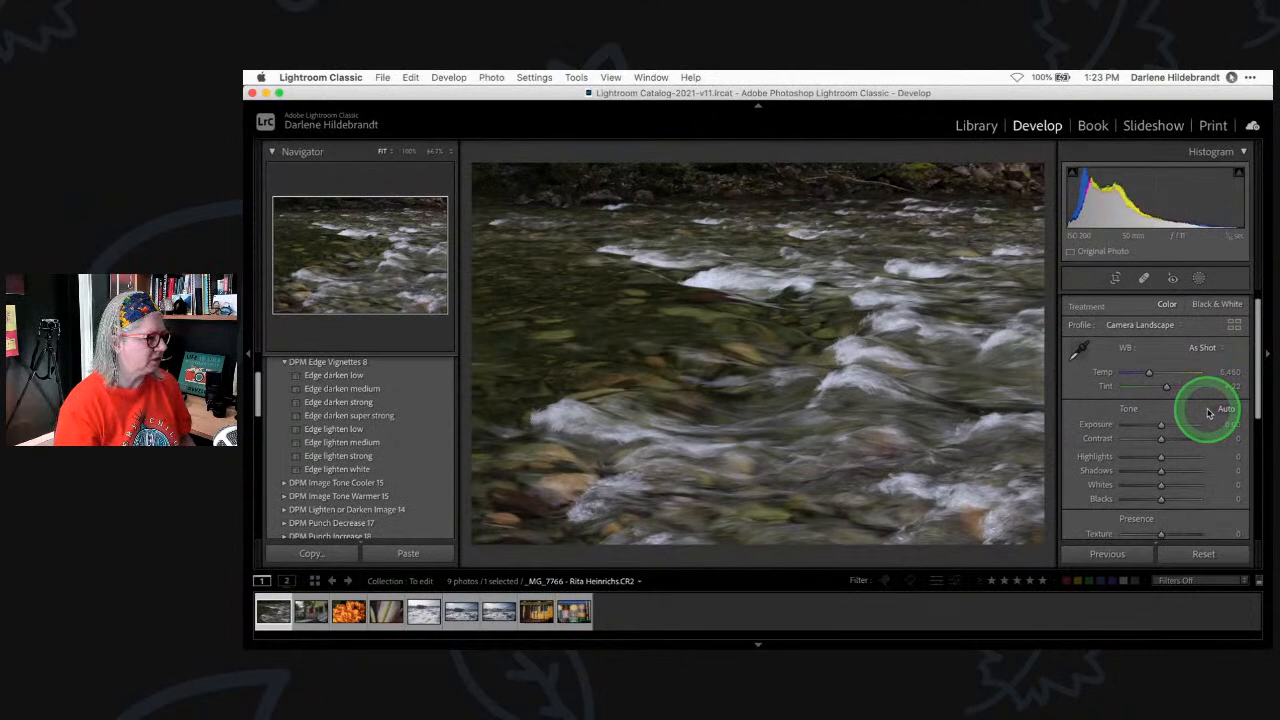
pyautogui.scroll(-2, 1206, 410)
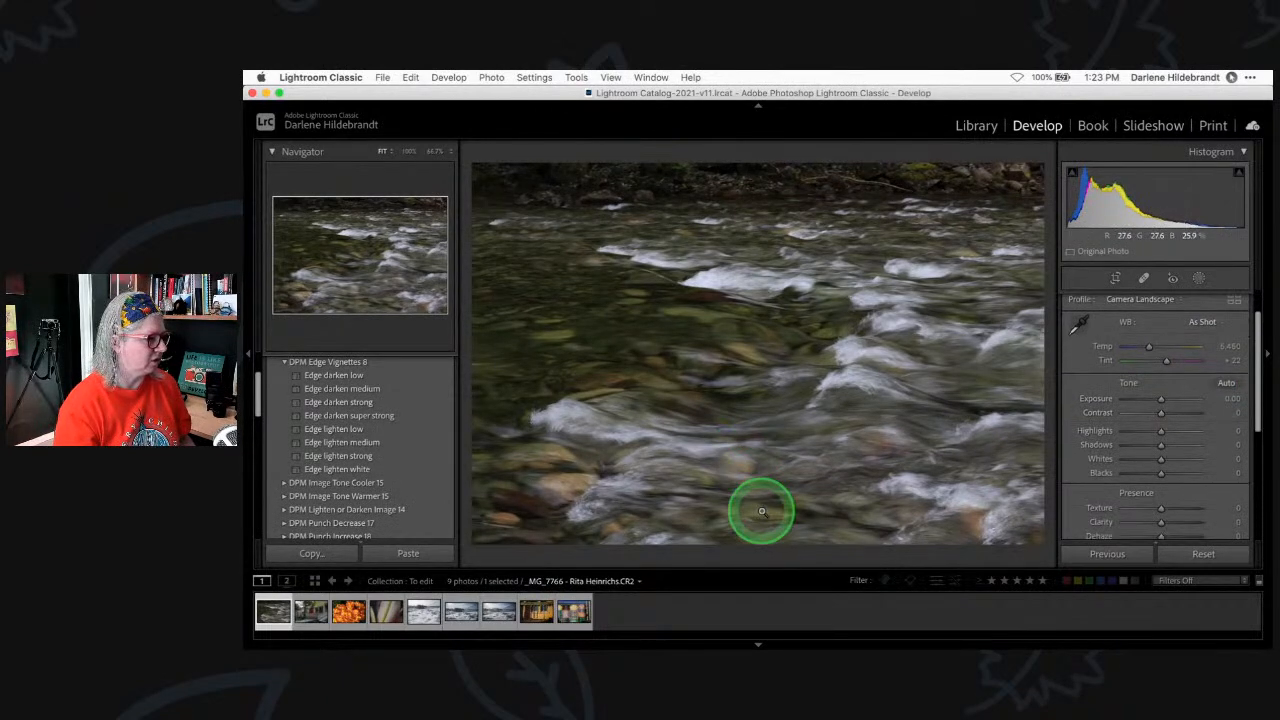
pyautogui.click(757, 642)
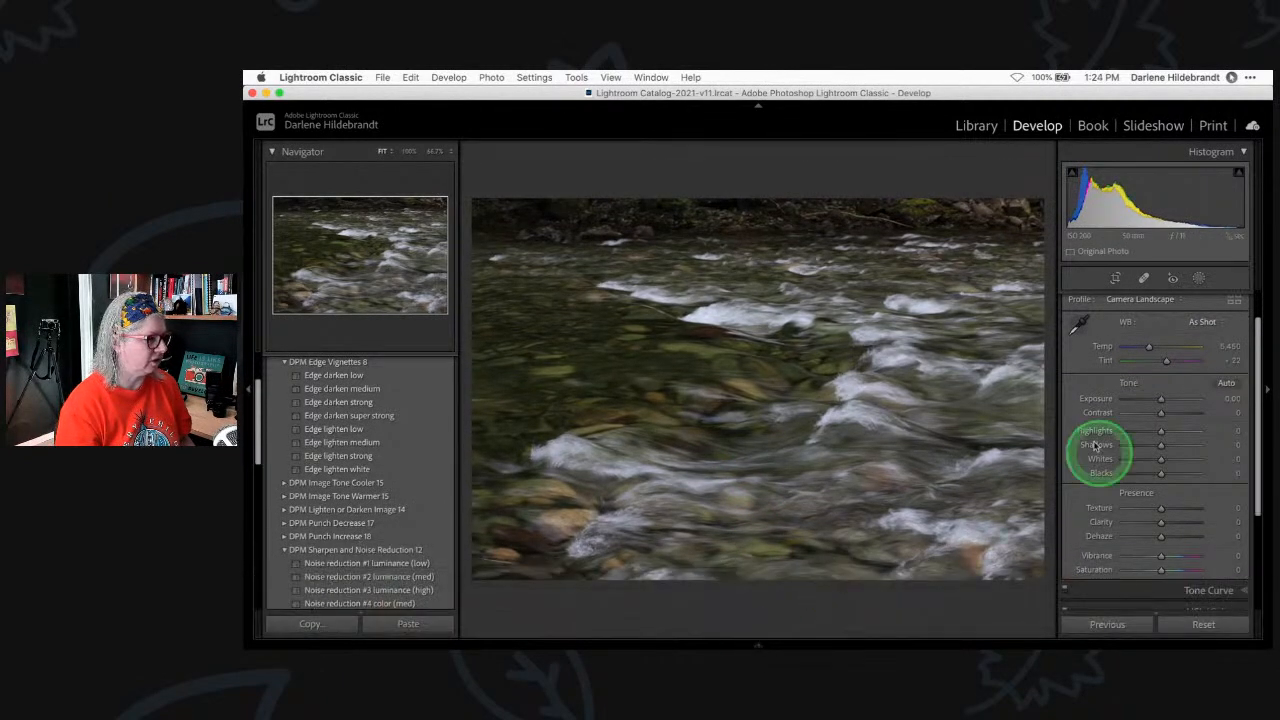
pyautogui.scroll(-1, 1184, 436)
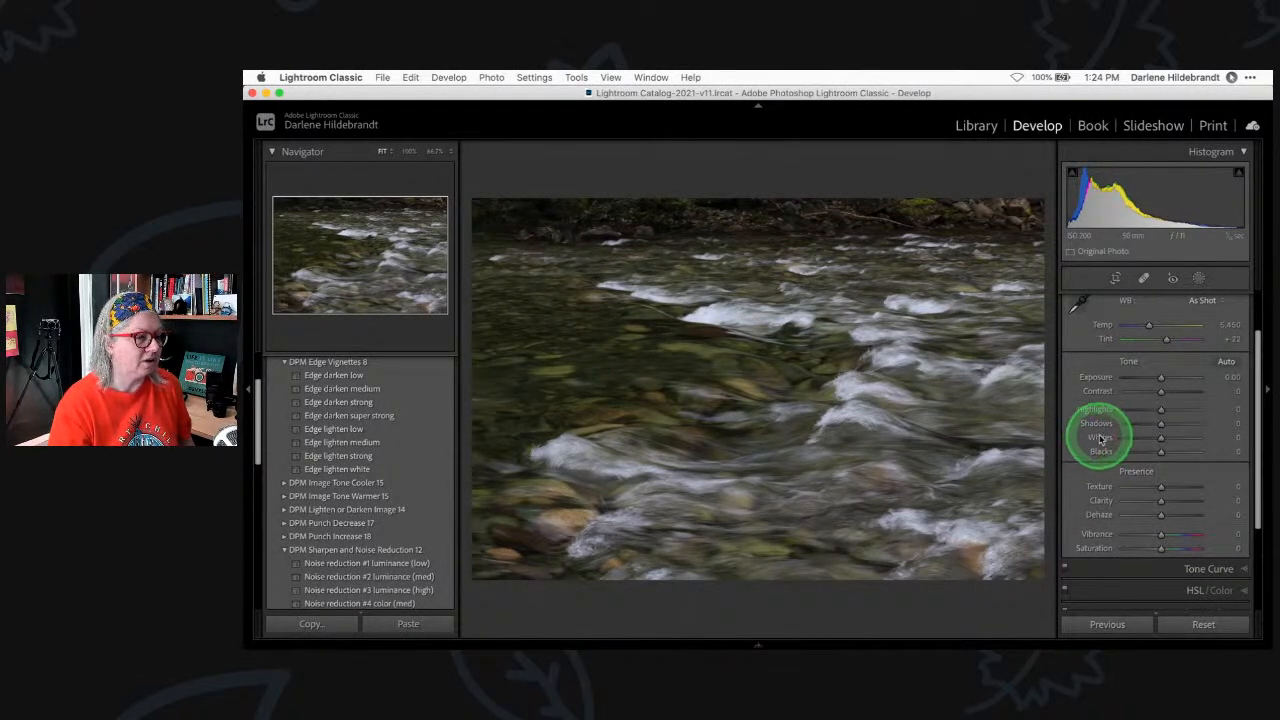
pyautogui.keyDown('shift'); pyautogui.doubleClick(1100, 438); pyautogui.keyUp('shift')
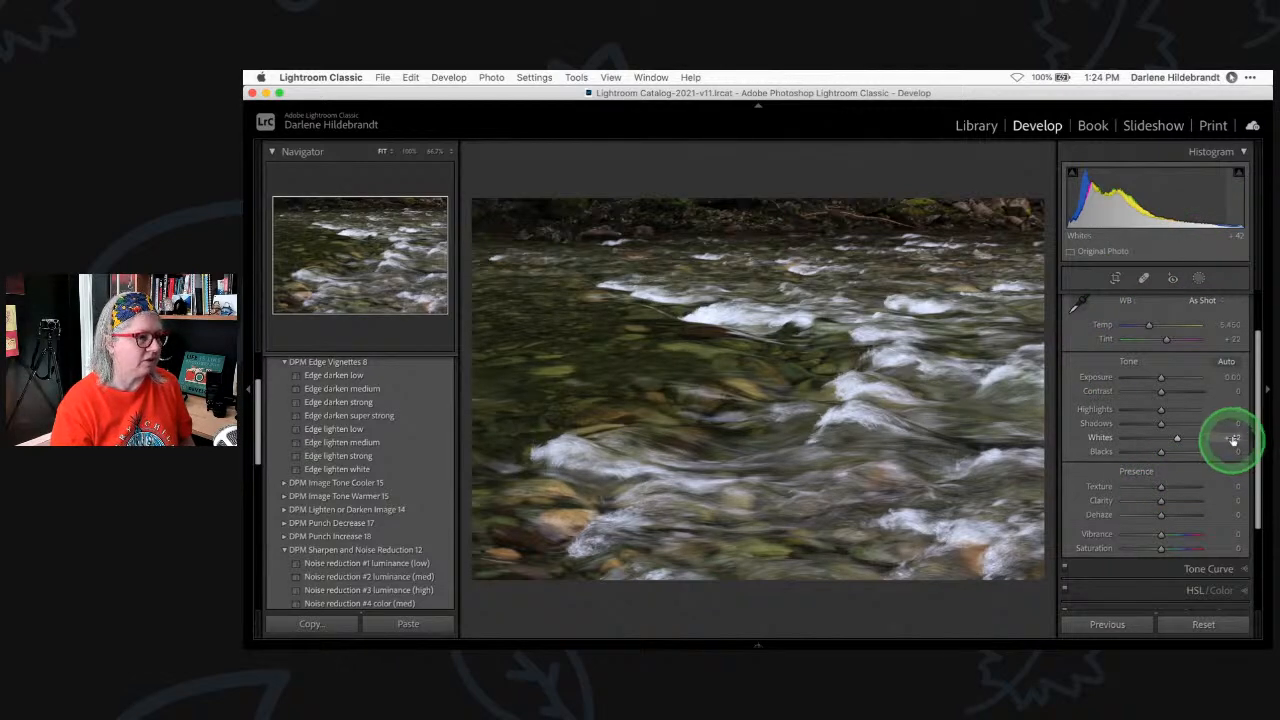
pyautogui.press('super+z')
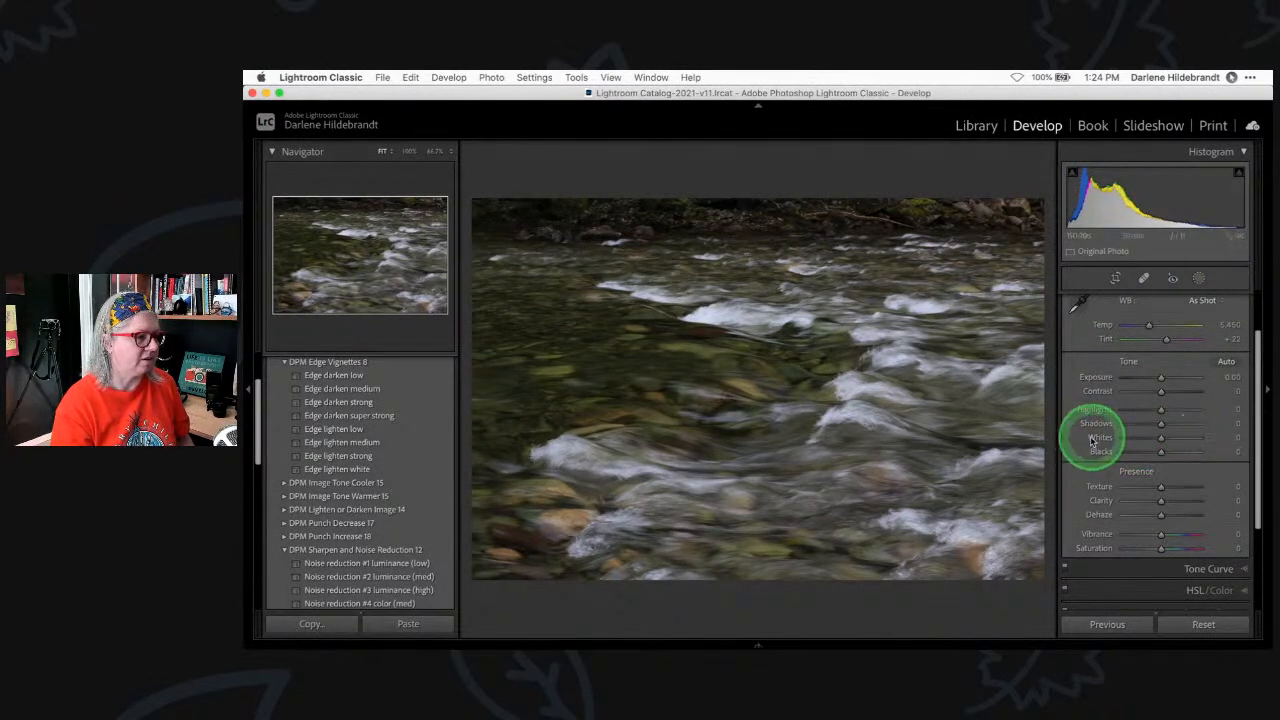
pyautogui.press('super+shift+z')
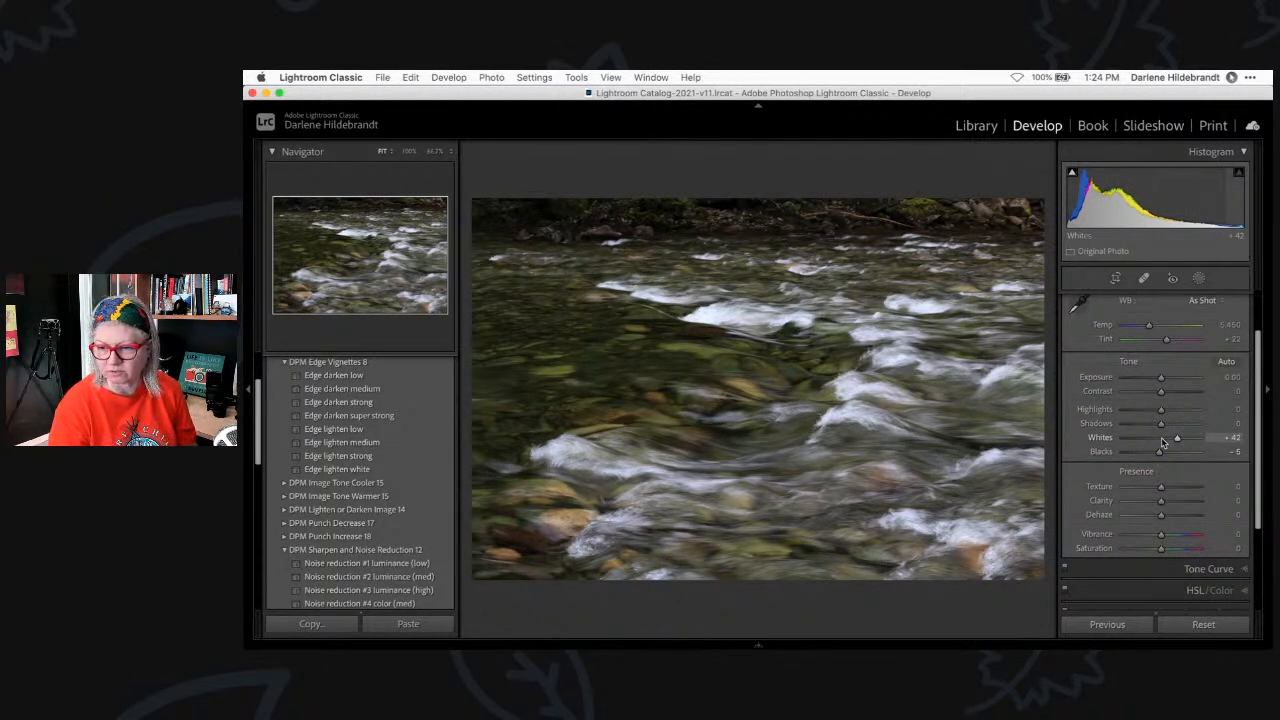
# Compare the river photo before and after the tone adjustments, and lower Blacks to -24 using the clipping preview
pyautogui.press('\\')
pyautogui.press('\\')
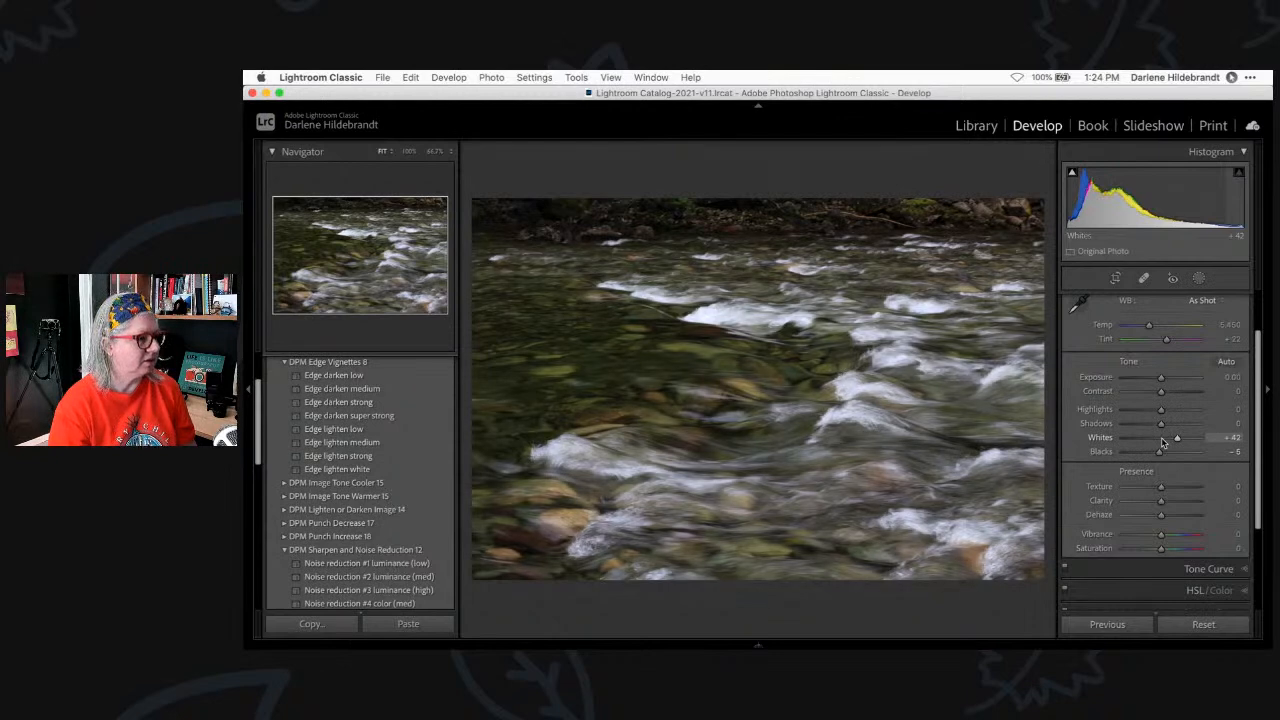
pyautogui.press('alt')
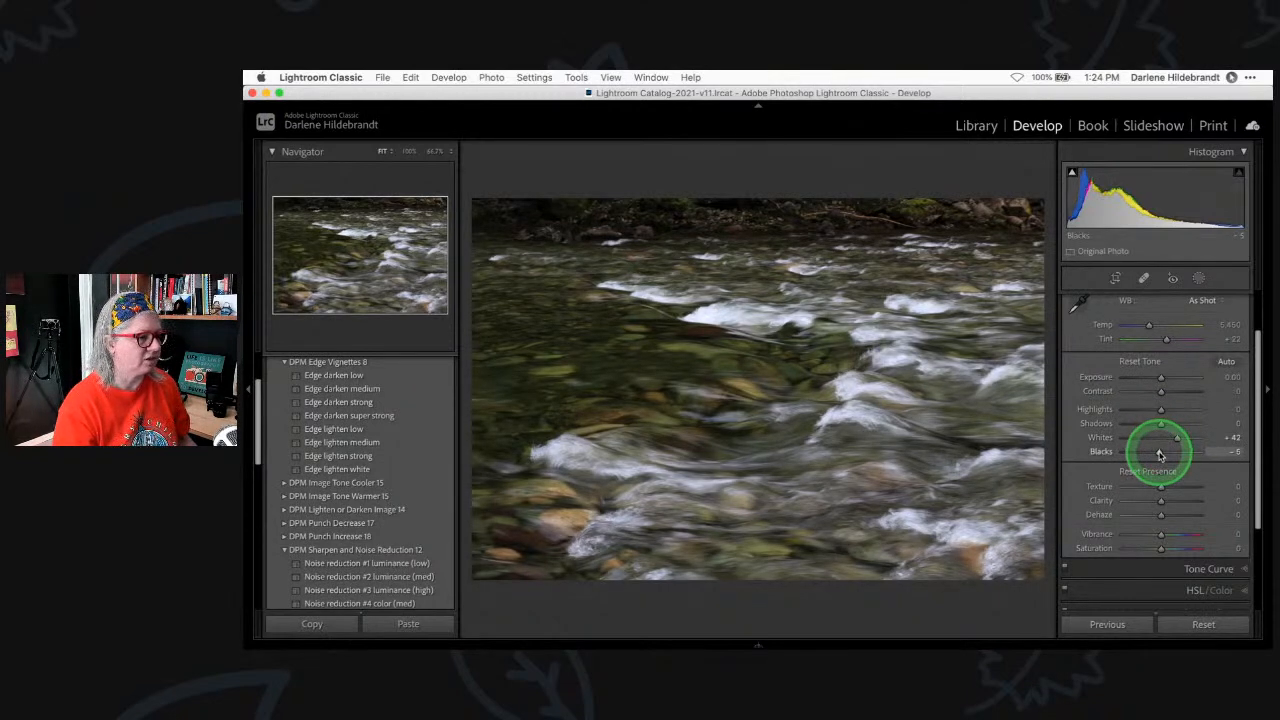
pyautogui.moveTo(1160, 455); pyautogui.dragTo(1152, 455)
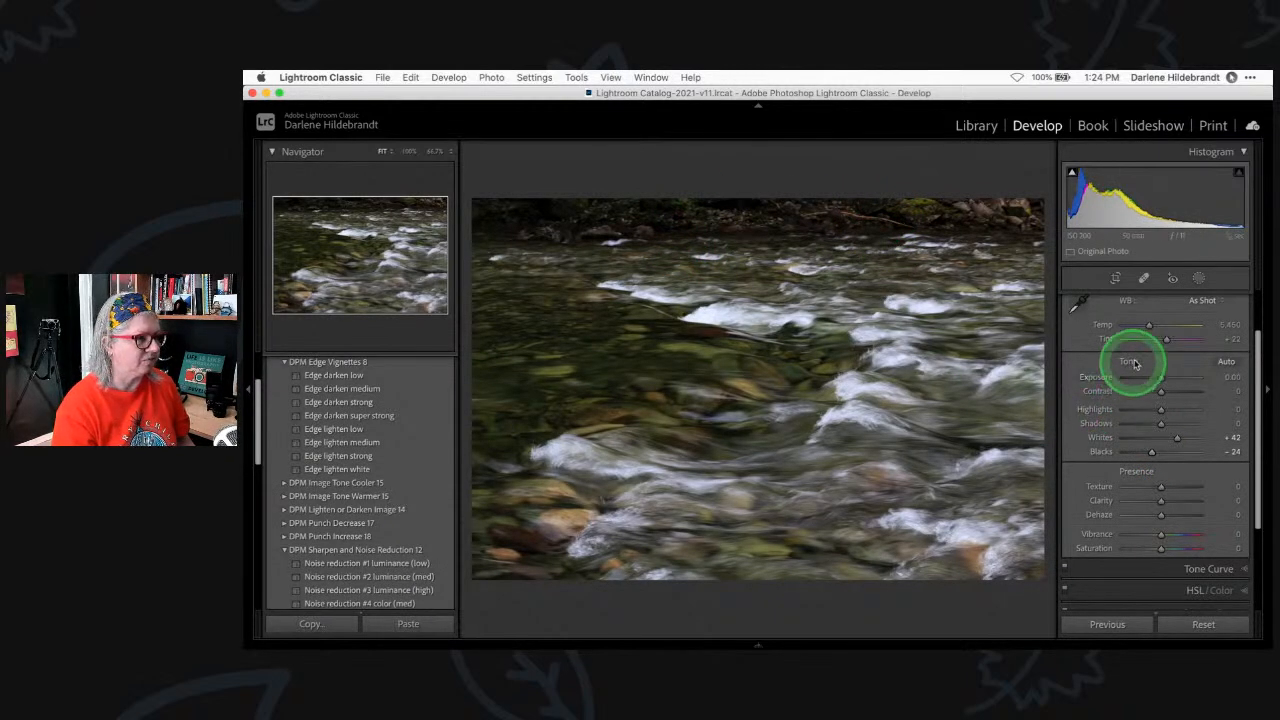
# Crop the dark riverbank off the upper part of the photo, keeping the full width, and apply the crop
pyautogui.click(1115, 279)
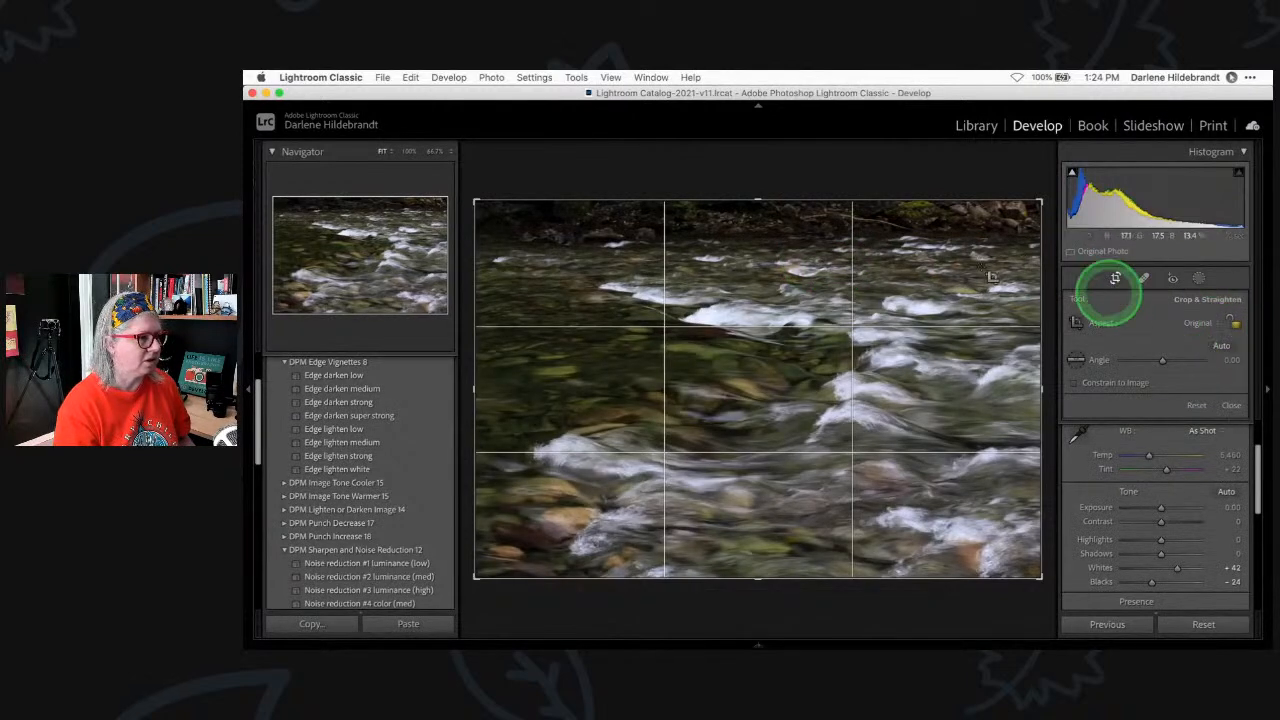
pyautogui.moveTo(773, 197); pyautogui.dragTo(770, 233)
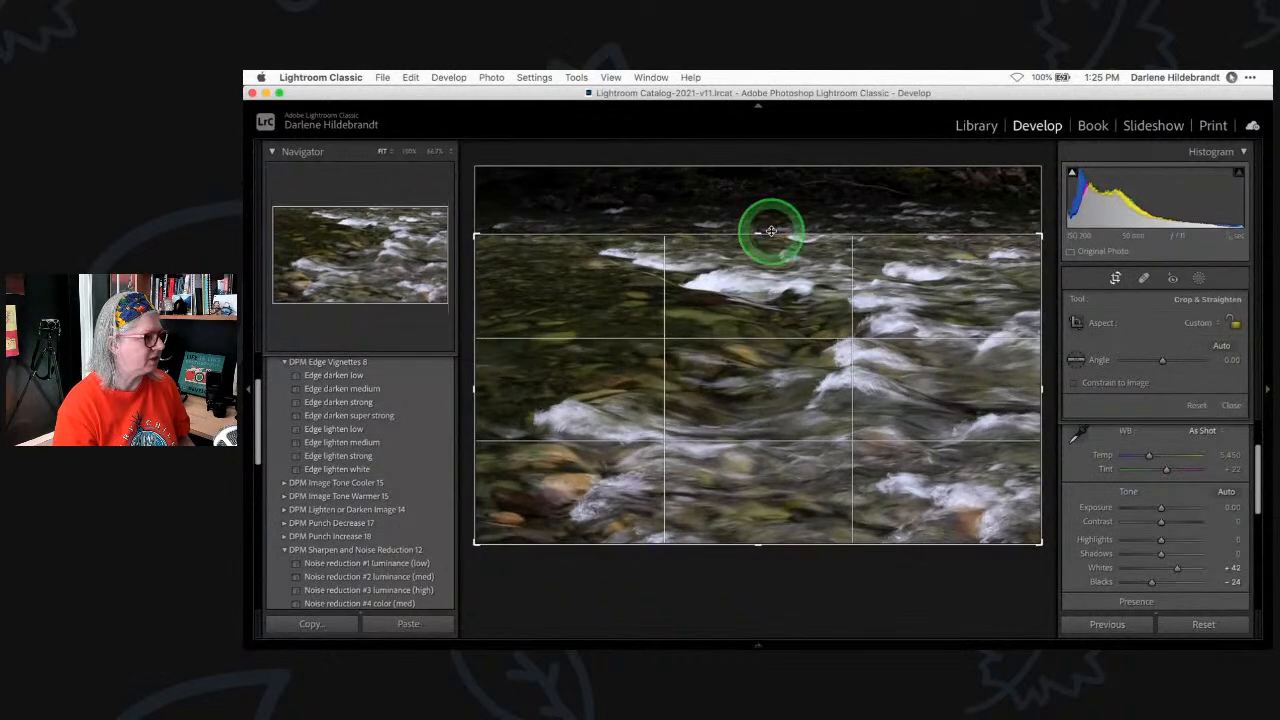
pyautogui.doubleClick(813, 403)
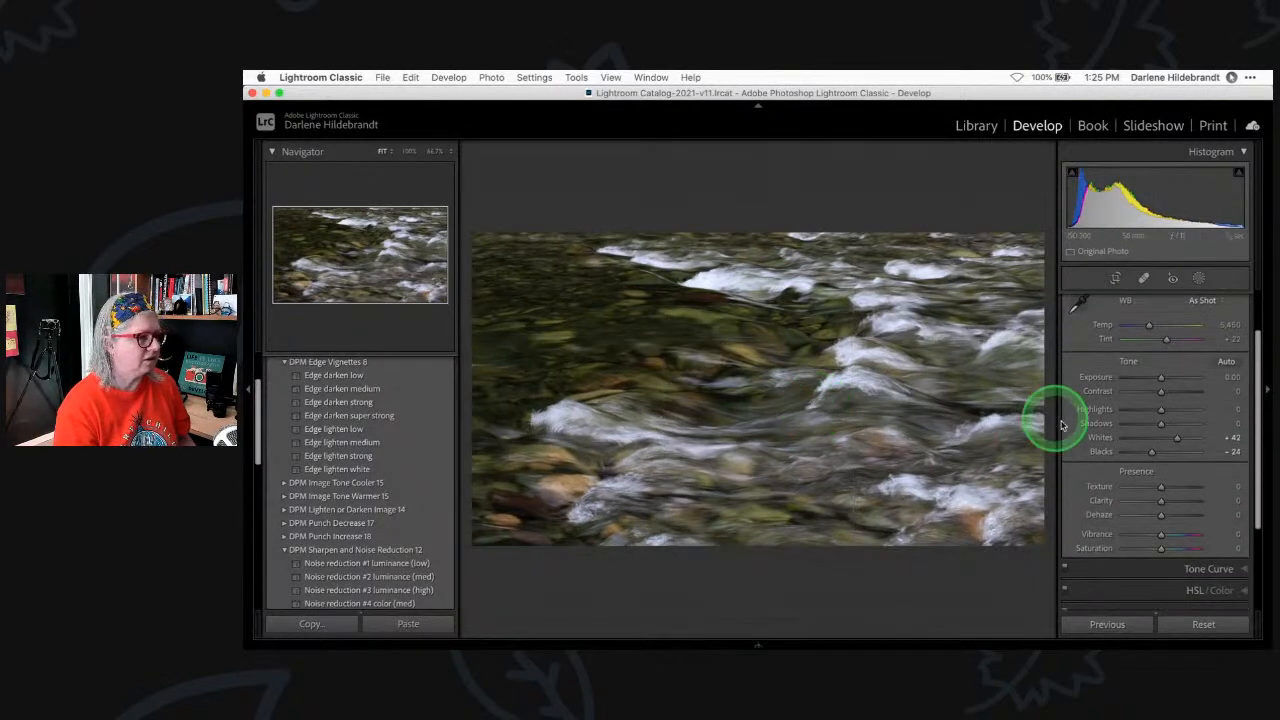
# Refine the cropped photo's tones by setting Blacks to -56, Whites to +45 and Shadows to +29
pyautogui.moveTo(1152, 455); pyautogui.dragTo(1151, 455)
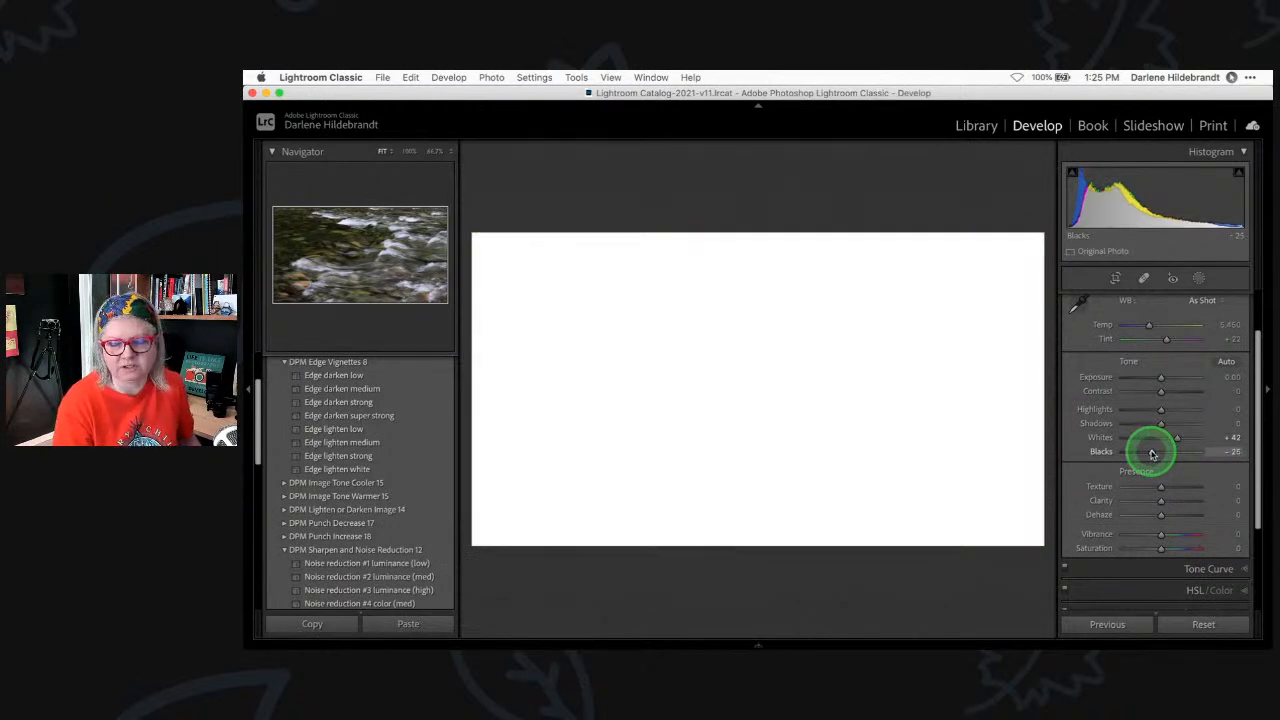
pyautogui.moveTo(1152, 455); pyautogui.dragTo(1179, 440)
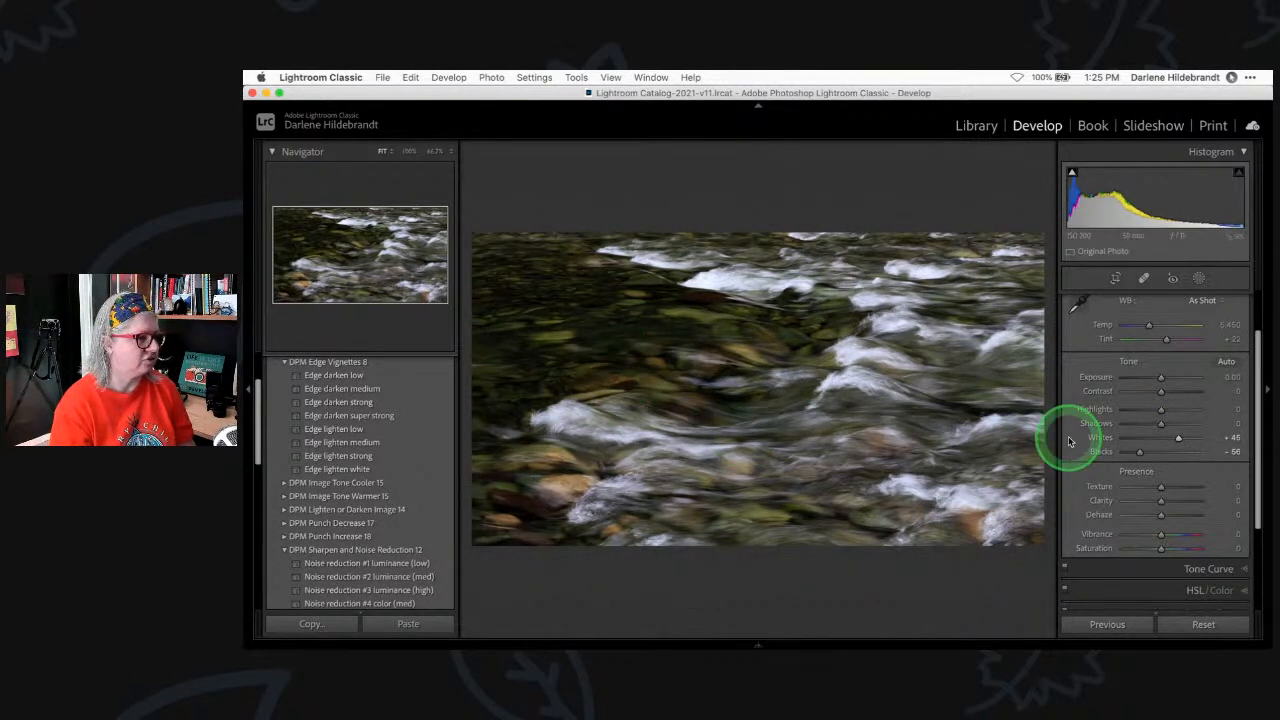
pyautogui.moveTo(1161, 428)
pyautogui.mouseDown()
pyautogui.moveTo(1151, 420)
pyautogui.moveTo(1173, 425)
pyautogui.mouseUp()
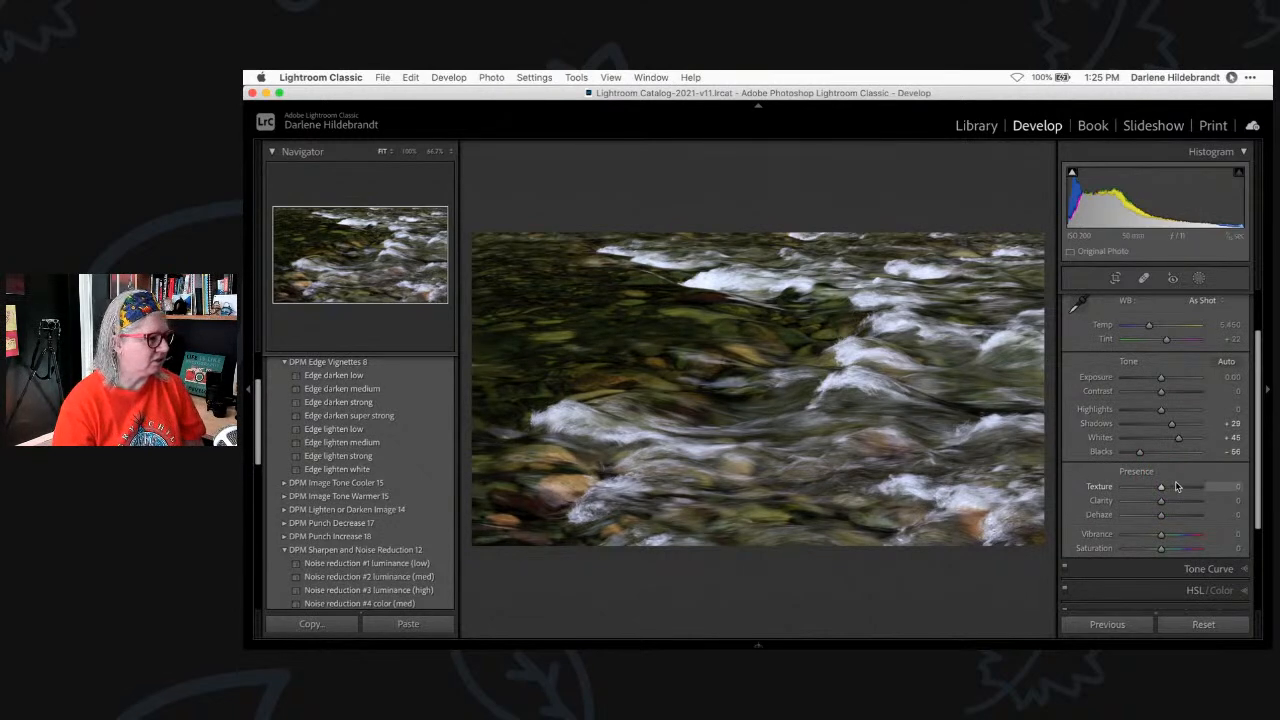
# Try a custom white balance with Temp 5,596 and Tint -26, and restore the As Shot white balance
pyautogui.scroll(-5, 1176, 486)
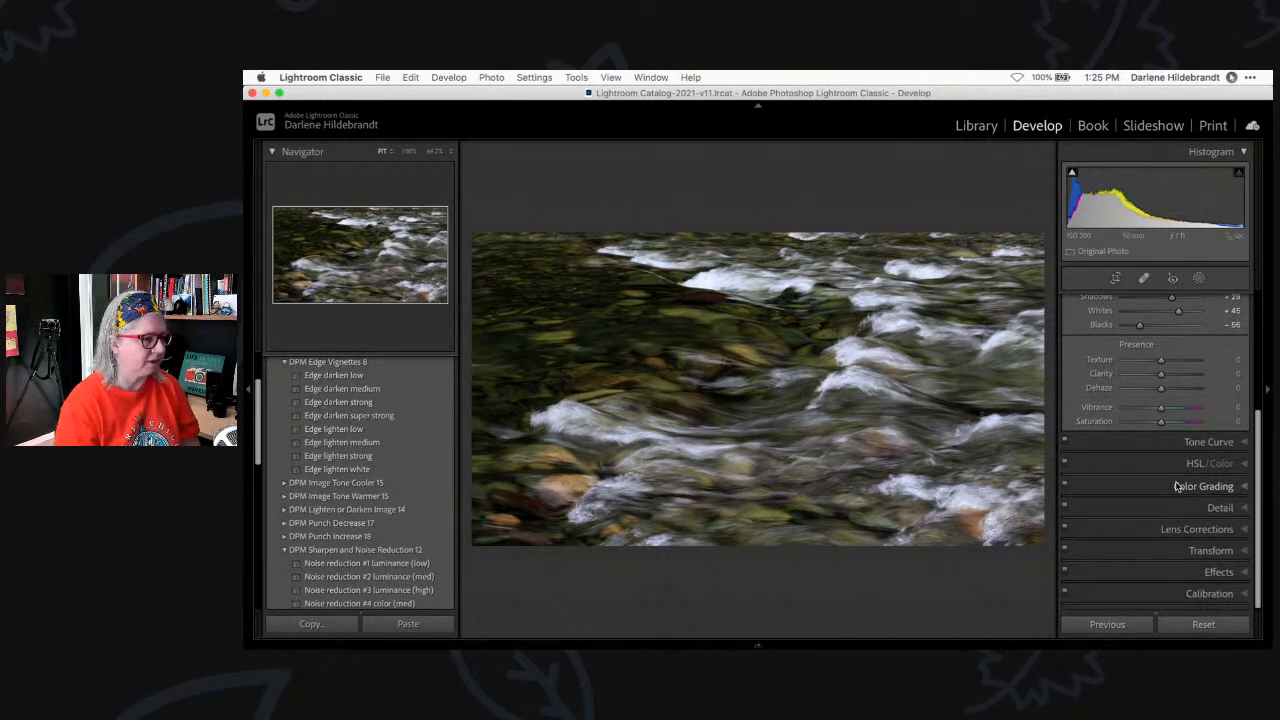
pyautogui.scroll(3, 1176, 486)
pyautogui.scroll(3, 1176, 486)
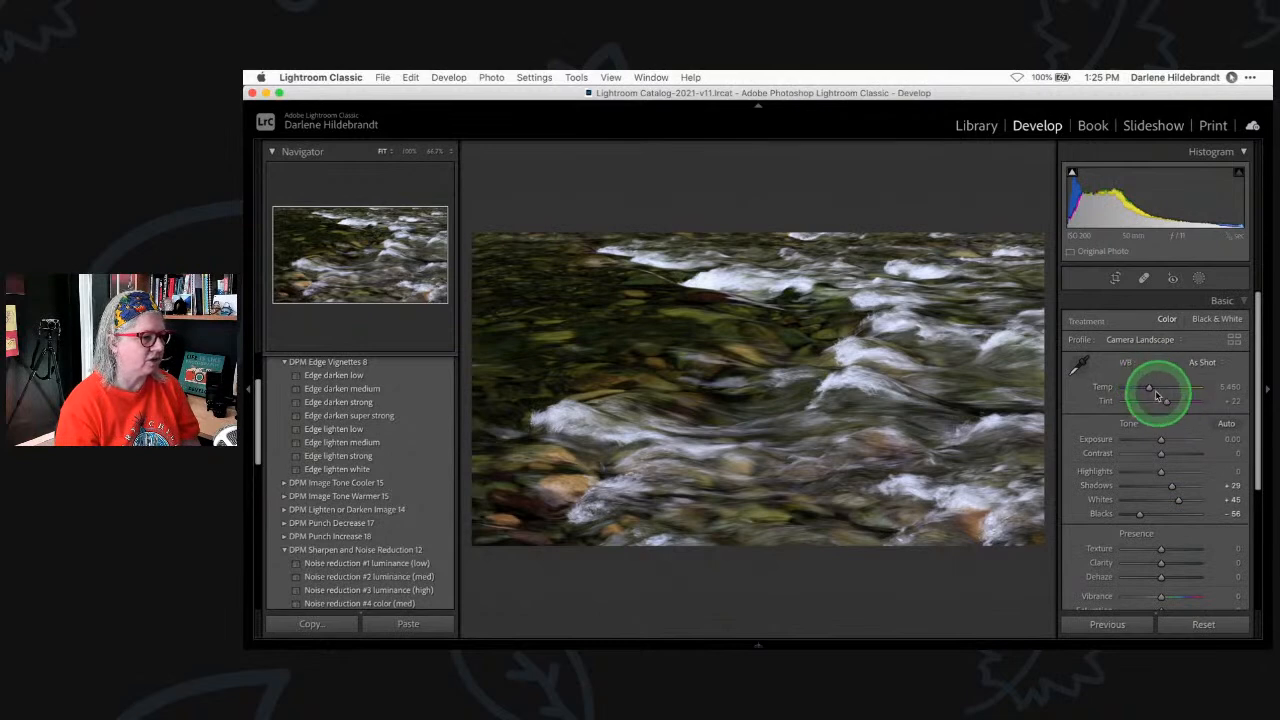
pyautogui.moveTo(1150, 390); pyautogui.dragTo(1156, 390)
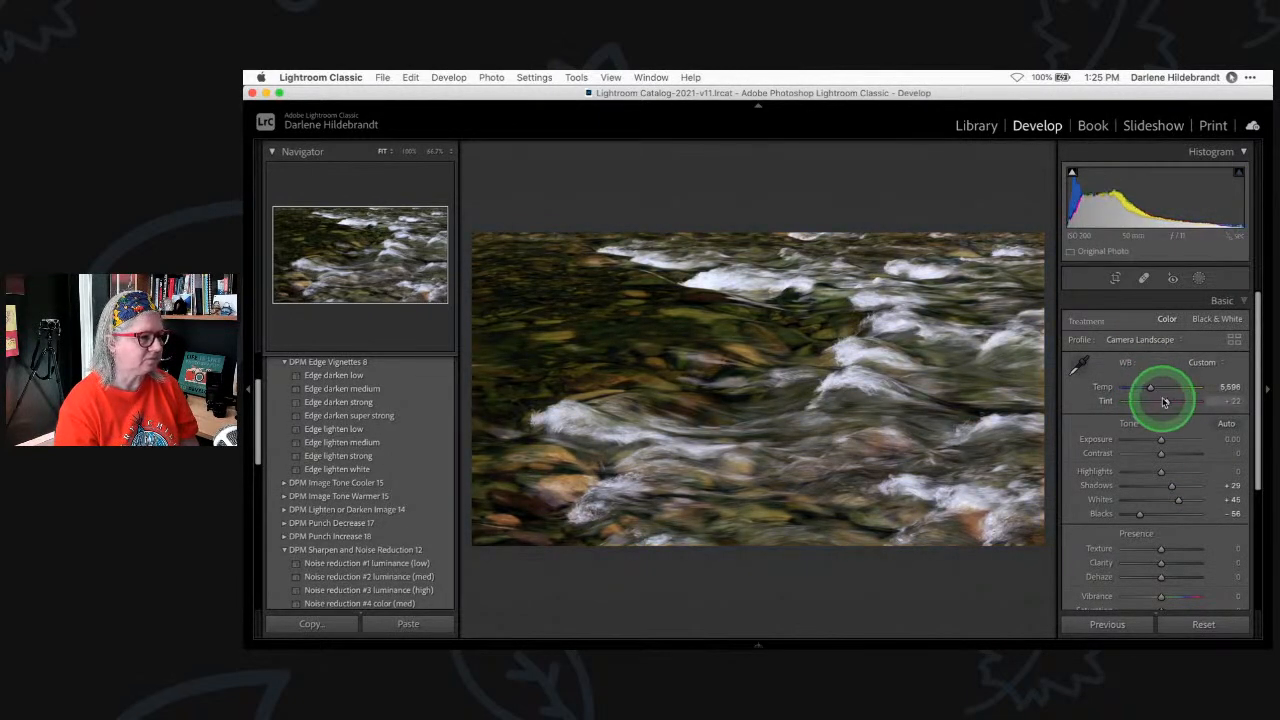
pyautogui.moveTo(1165, 401); pyautogui.dragTo(1154, 401)
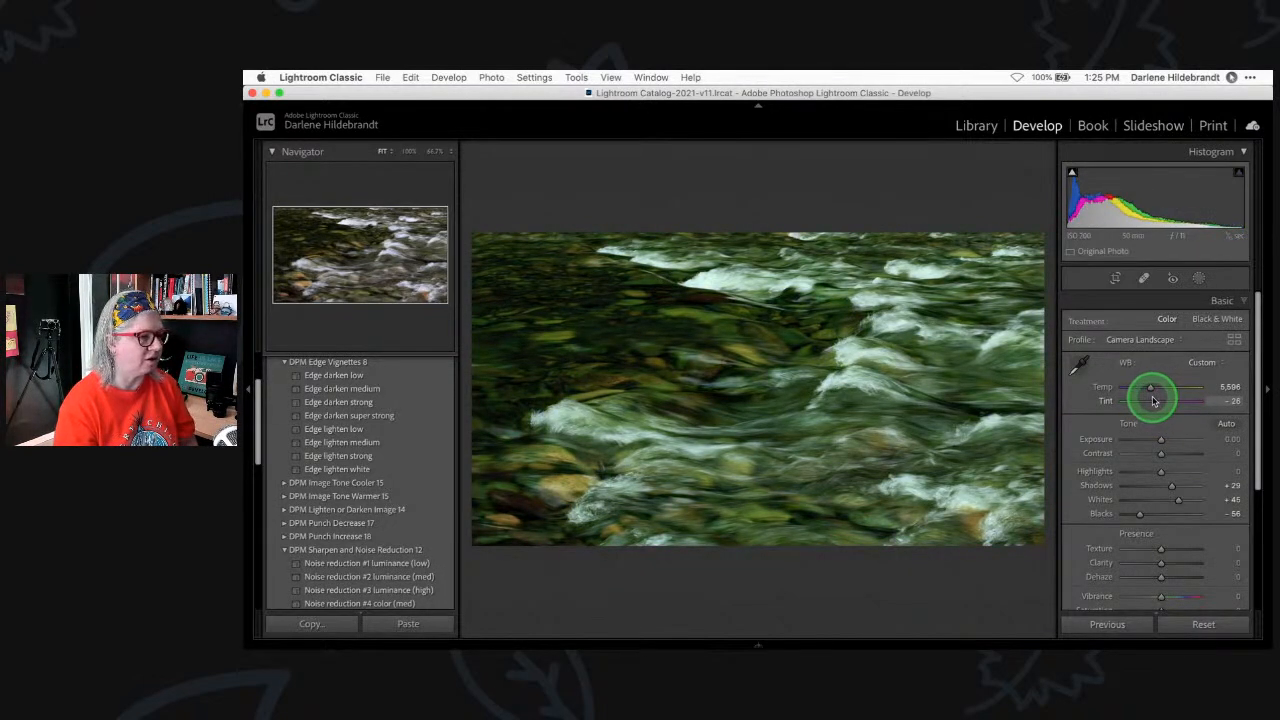
pyautogui.click(1199, 365)
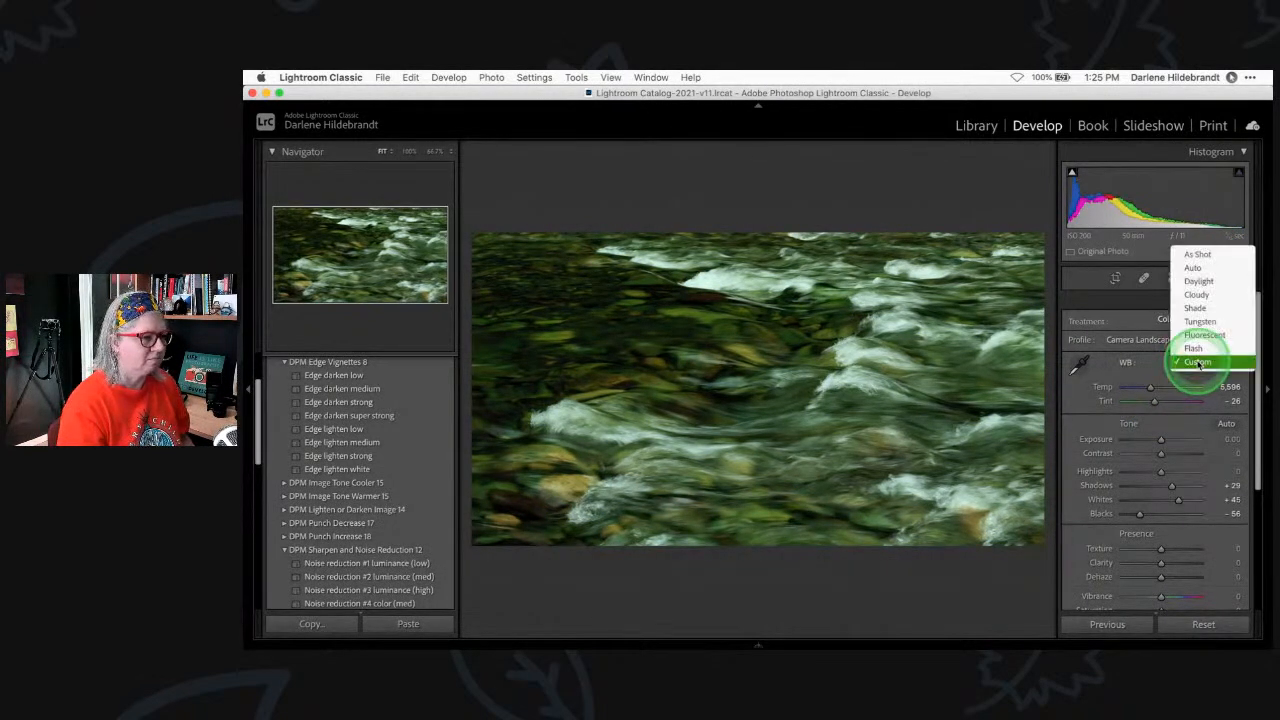
pyautogui.click(1190, 252)
# Set the HSL luminance of Green to +34, Yellow to -27, Orange to -3 and Red to -4
pyautogui.scroll(-3, 1152, 386)
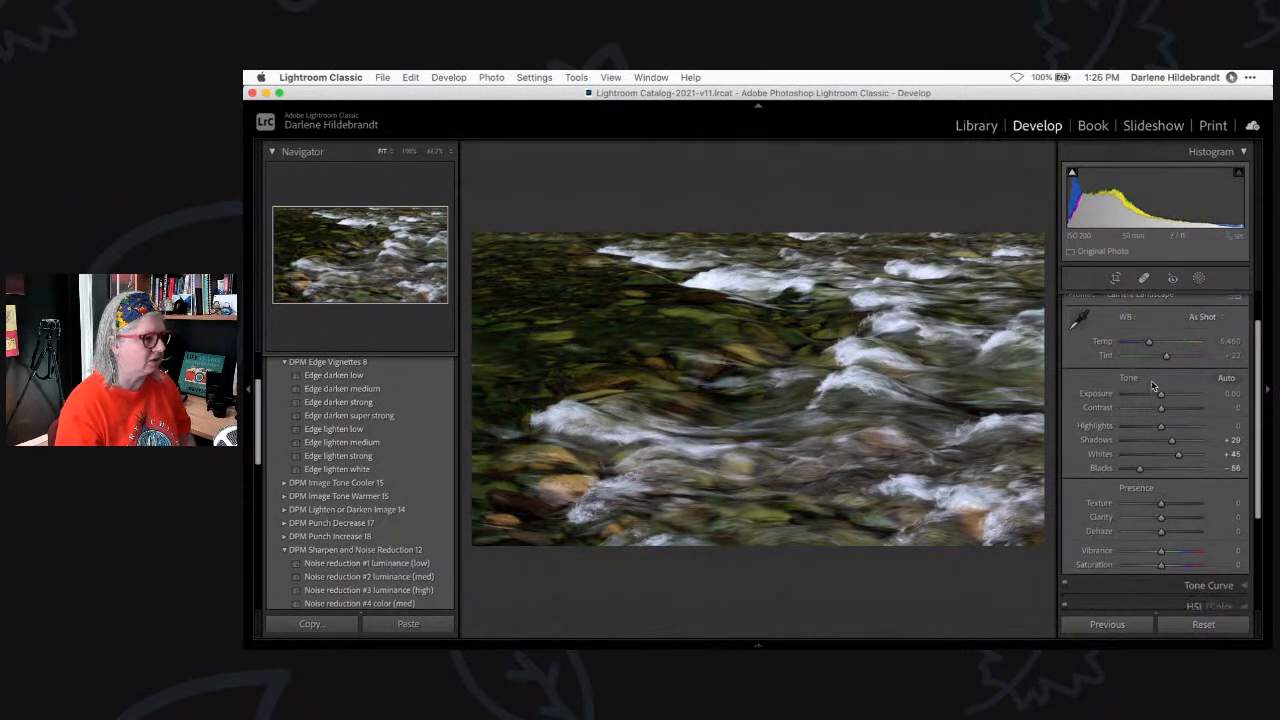
pyautogui.scroll(-5, 1155, 386)
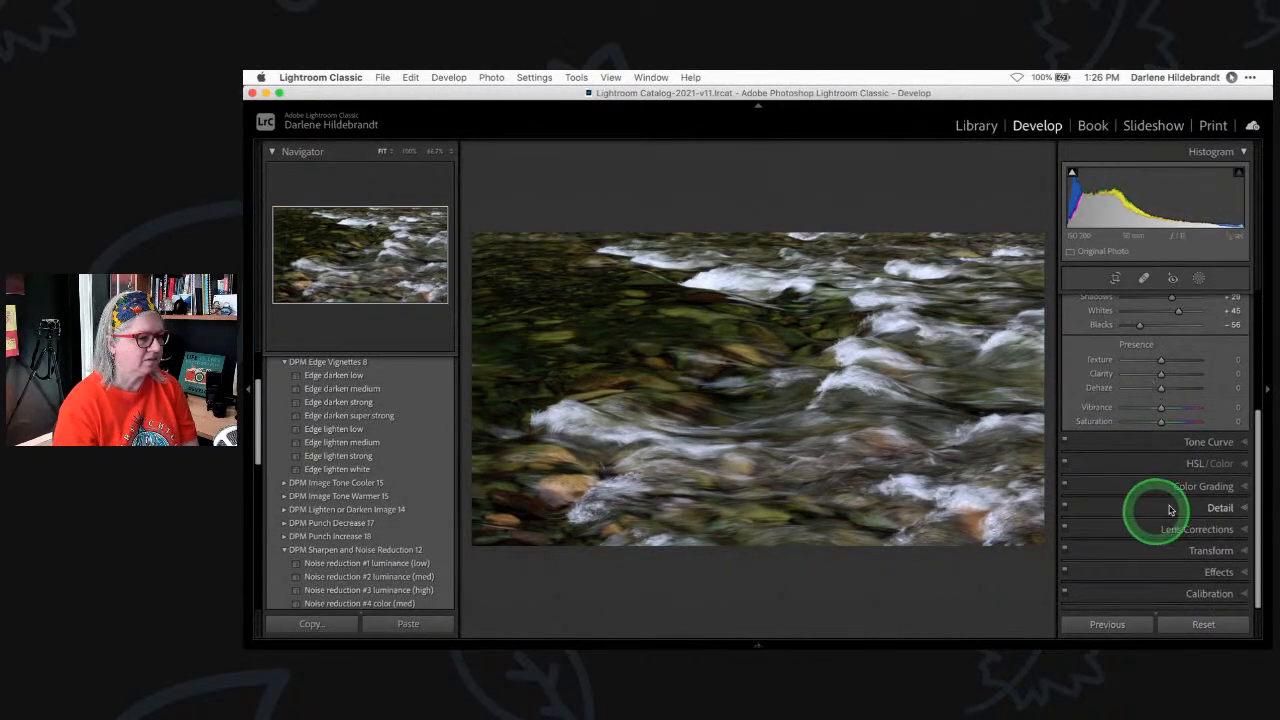
pyautogui.click(1180, 466)
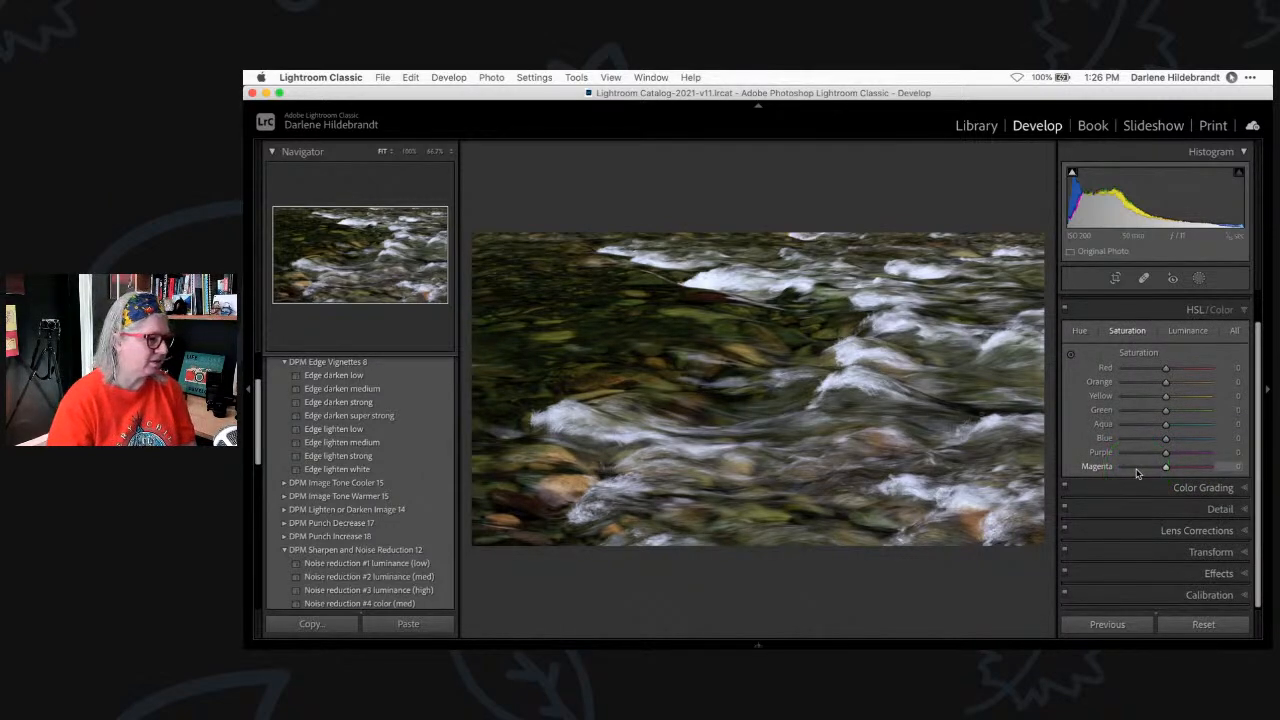
pyautogui.click(1188, 331)
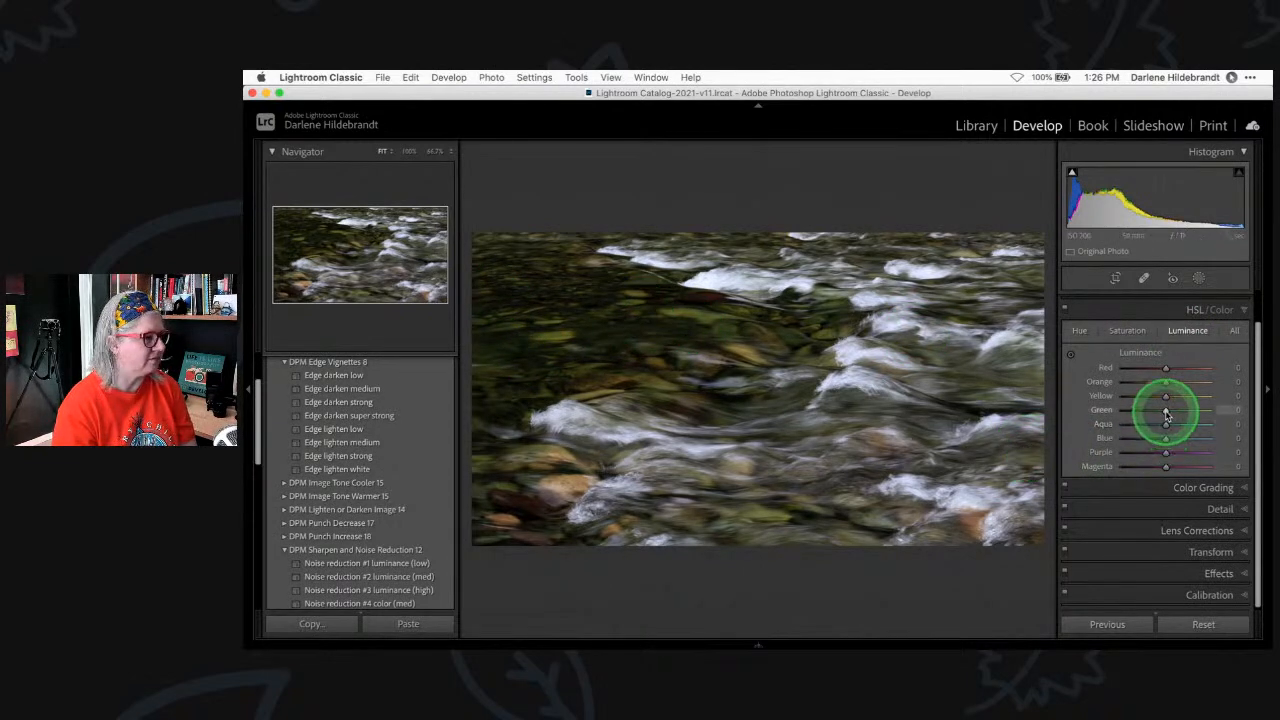
pyautogui.moveTo(1208, 413); pyautogui.dragTo(1175, 411)
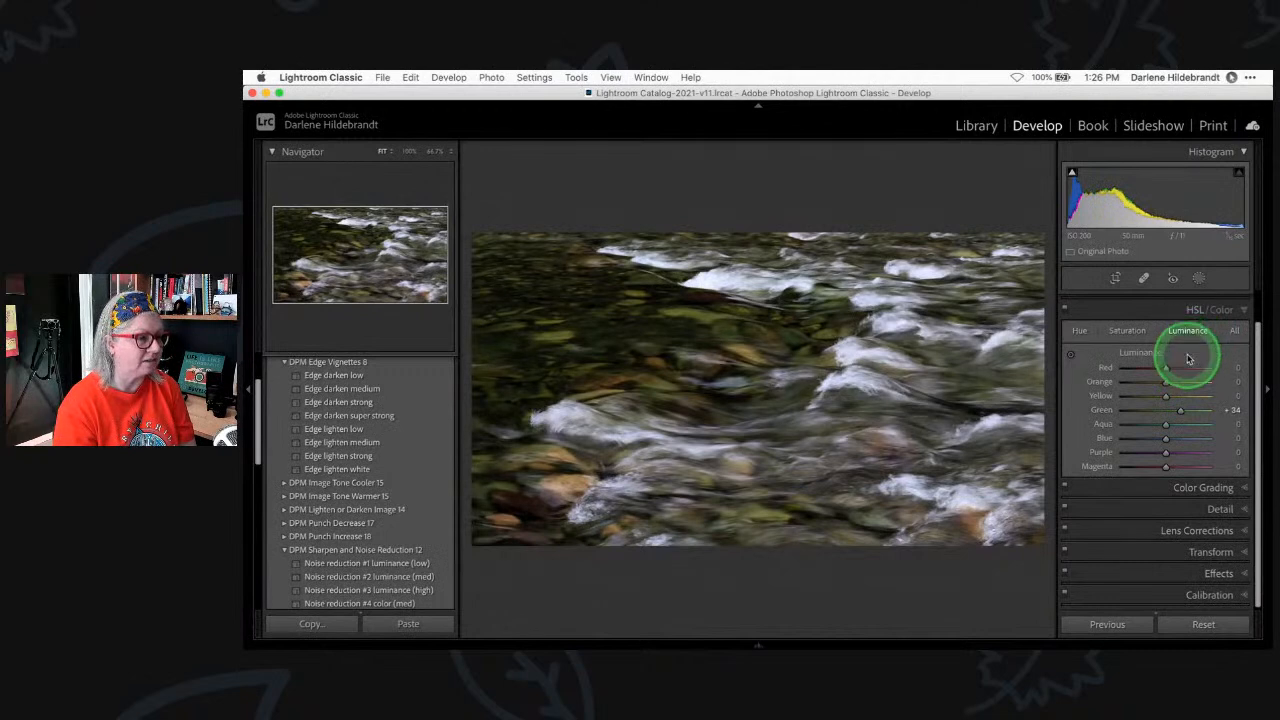
pyautogui.moveTo(1169, 399); pyautogui.dragTo(1208, 385)
pyautogui.moveTo(1138, 385); pyautogui.dragTo(1167, 385)
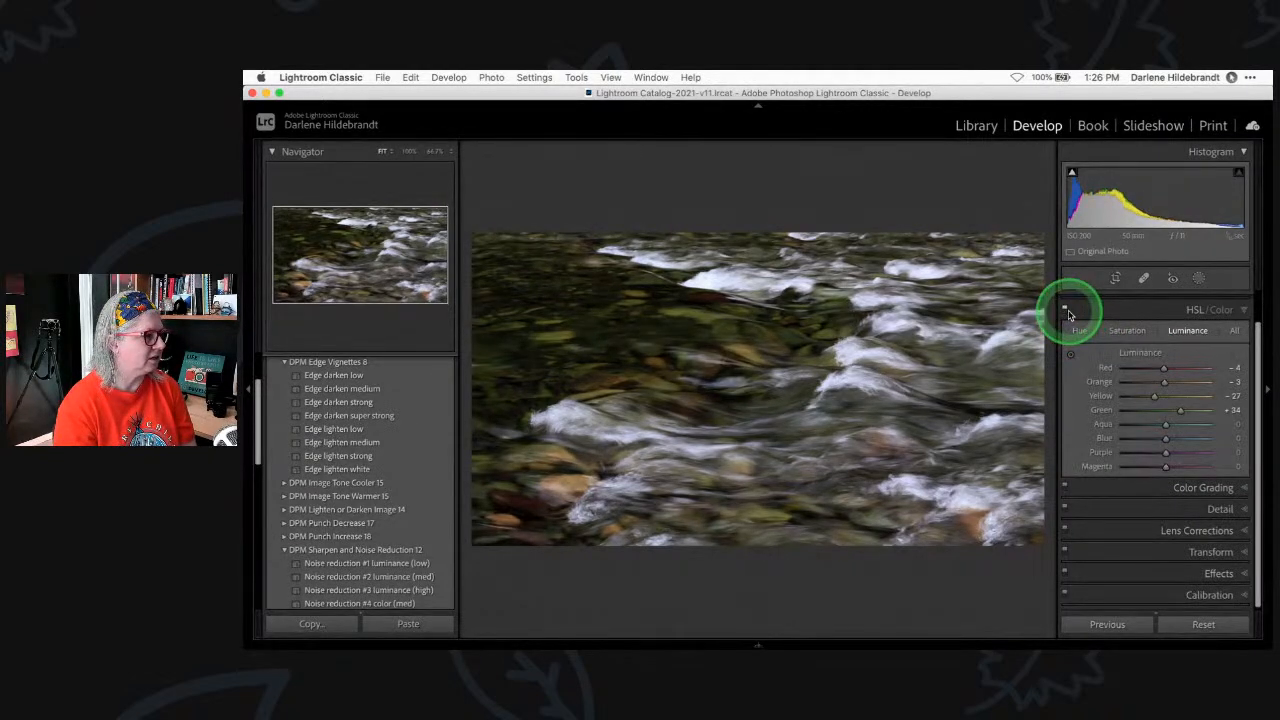
# Set the HSL saturation of Yellow to +22 and Green to +36, and compare the photo with and without the HSL adjustments
pyautogui.click(1128, 331)
pyautogui.moveTo(1163, 407)
pyautogui.mouseDown()
pyautogui.moveTo(1197, 409)
pyautogui.moveTo(1103, 413)
pyautogui.moveTo(1234, 409)
pyautogui.moveTo(1146, 409)
pyautogui.moveTo(1179, 411)
pyautogui.moveTo(1163, 394)
pyautogui.moveTo(1174, 397)
pyautogui.mouseUp()
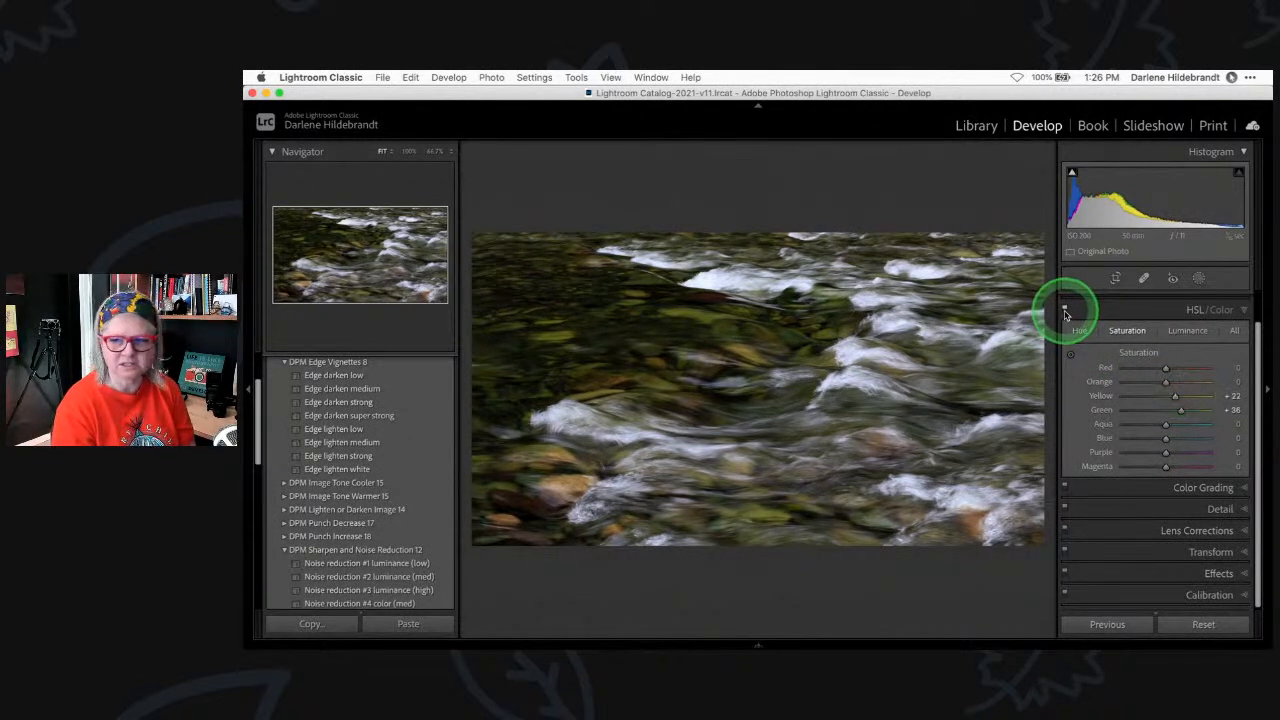
pyautogui.click(1066, 311)
pyautogui.click(1066, 311)
pyautogui.click(1066, 311)
pyautogui.click(1066, 311)
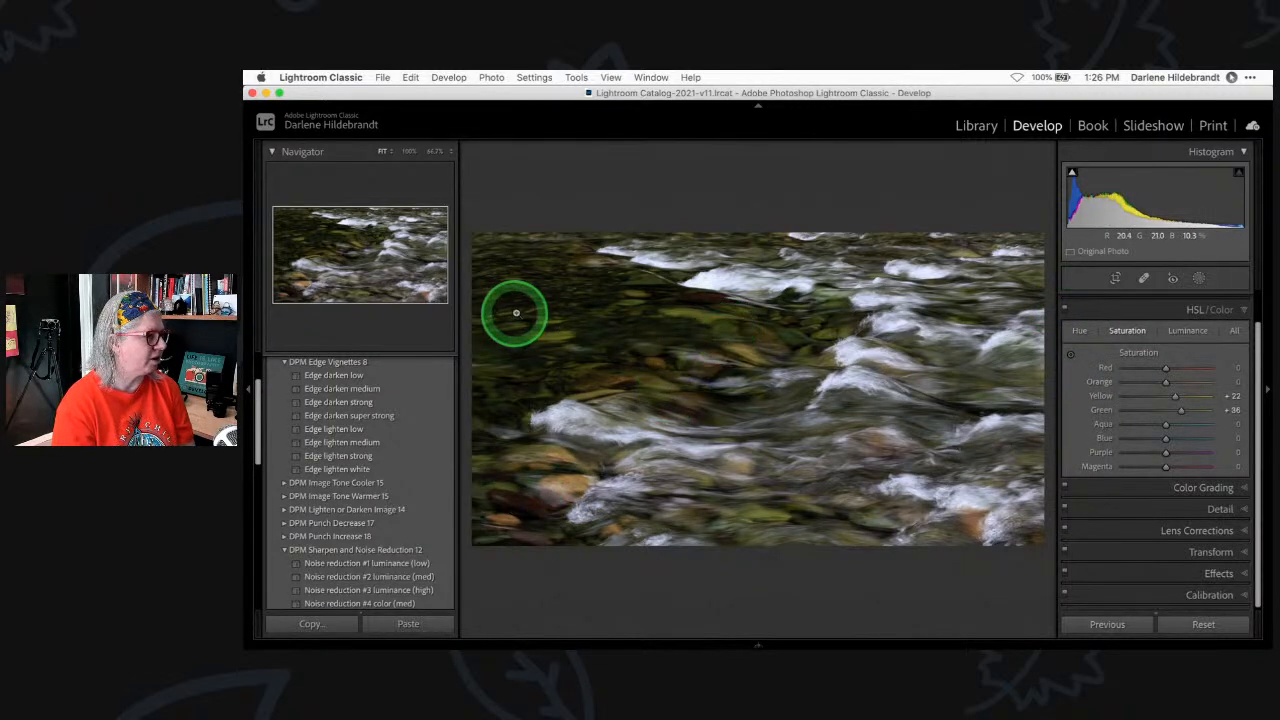
# Try a Select Subject mask on the river photo, undo it and leave masking
pyautogui.click(1199, 279)
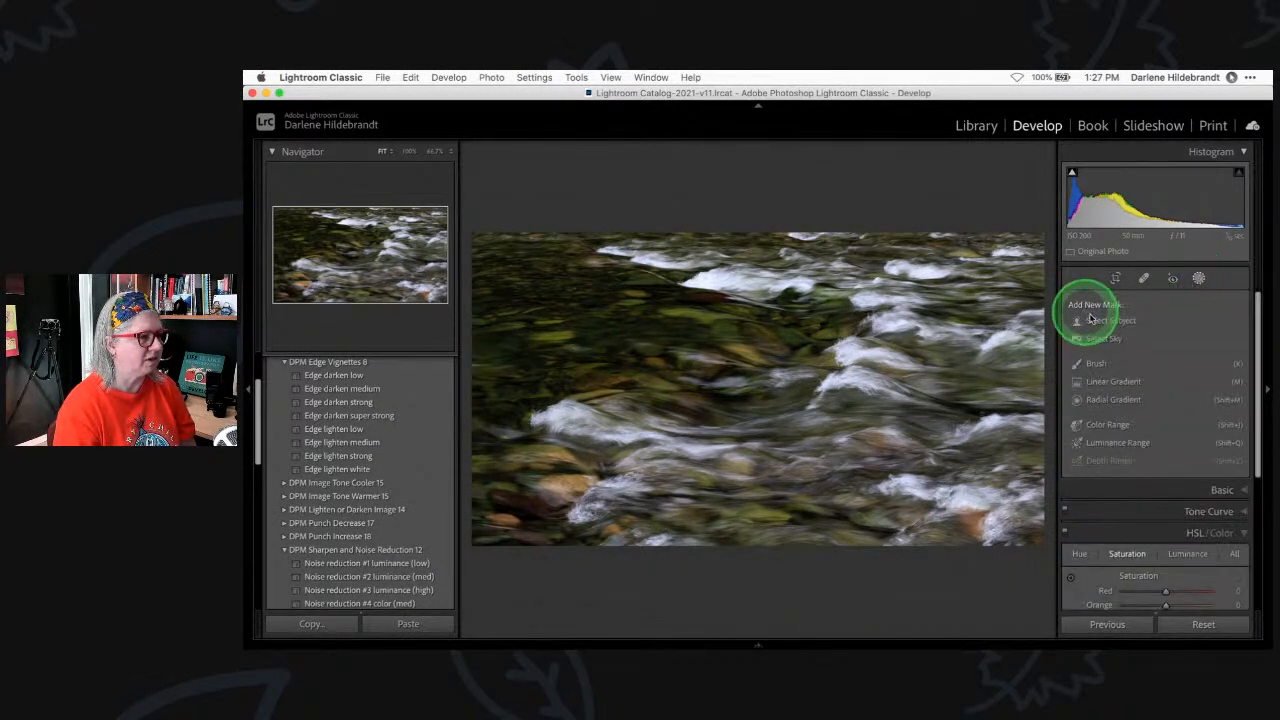
pyautogui.click(1110, 320)
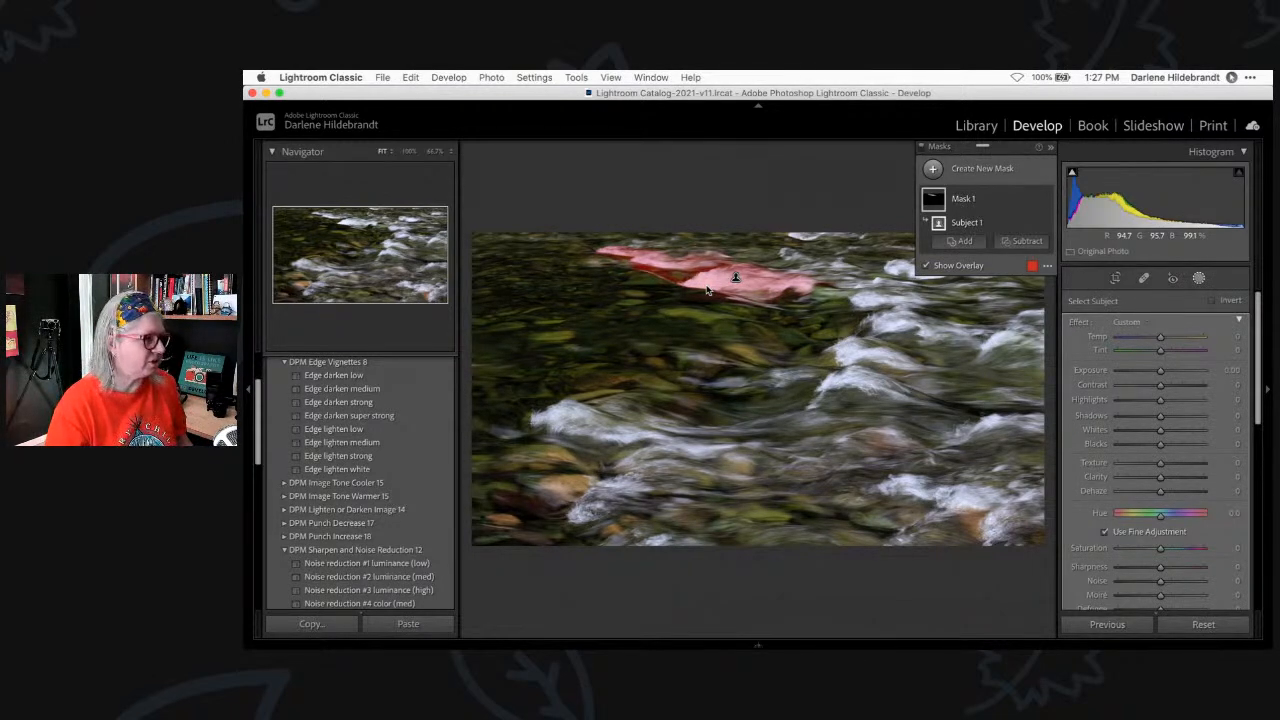
pyautogui.press('super+z')
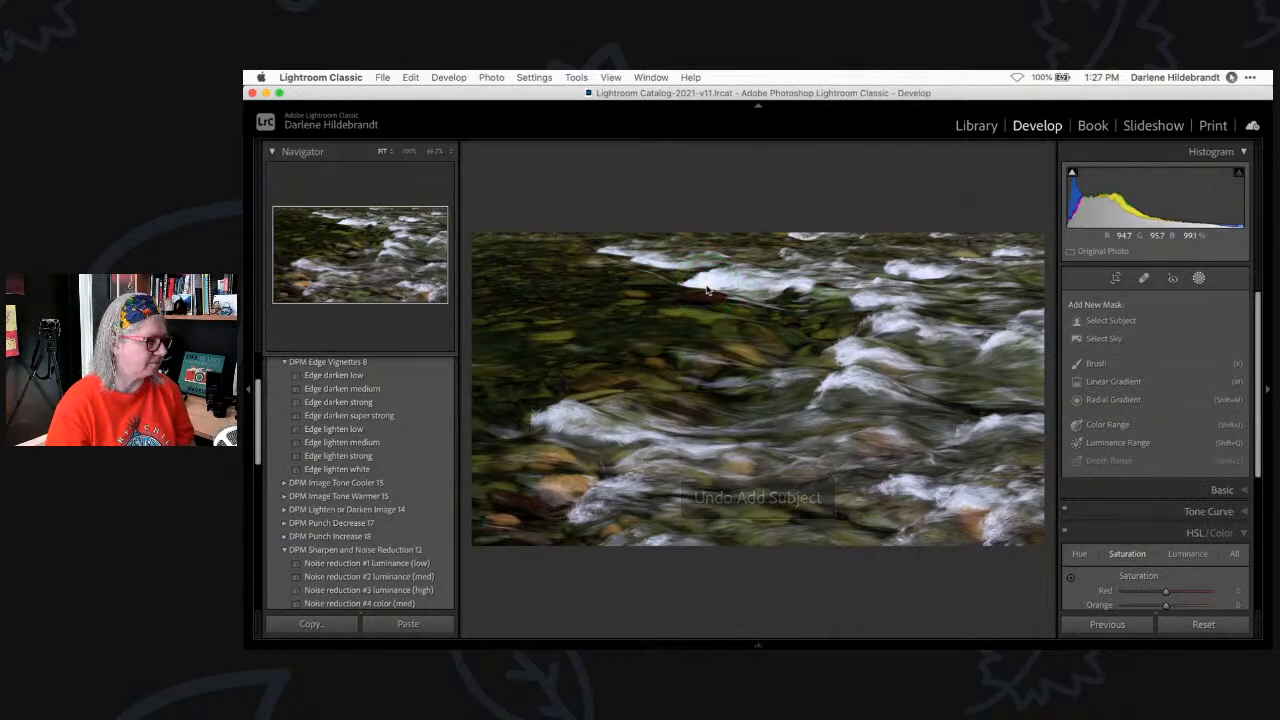
pyautogui.click(1199, 278)
pyautogui.click(1177, 441)
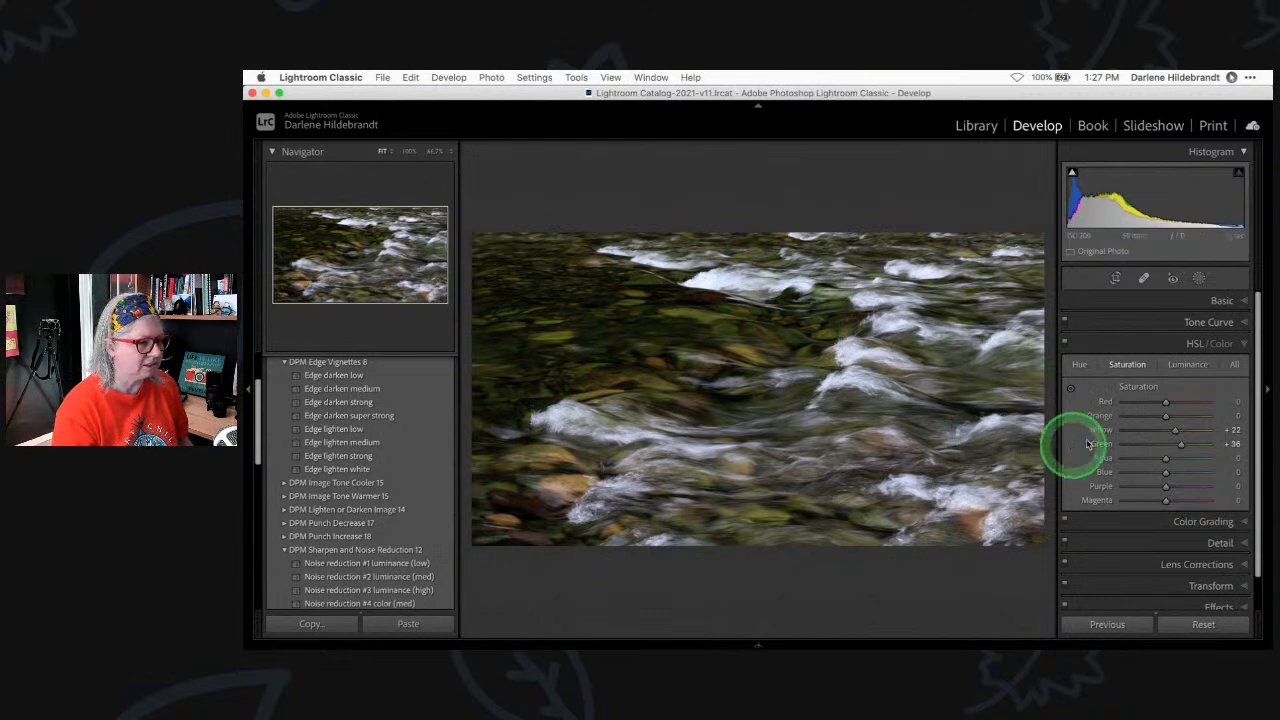
# Try softening the water with Texture -100 and Clarity -63, and reset both to their defaults
pyautogui.scroll(-2, 1106, 440)
pyautogui.scroll(-2, 1106, 439)
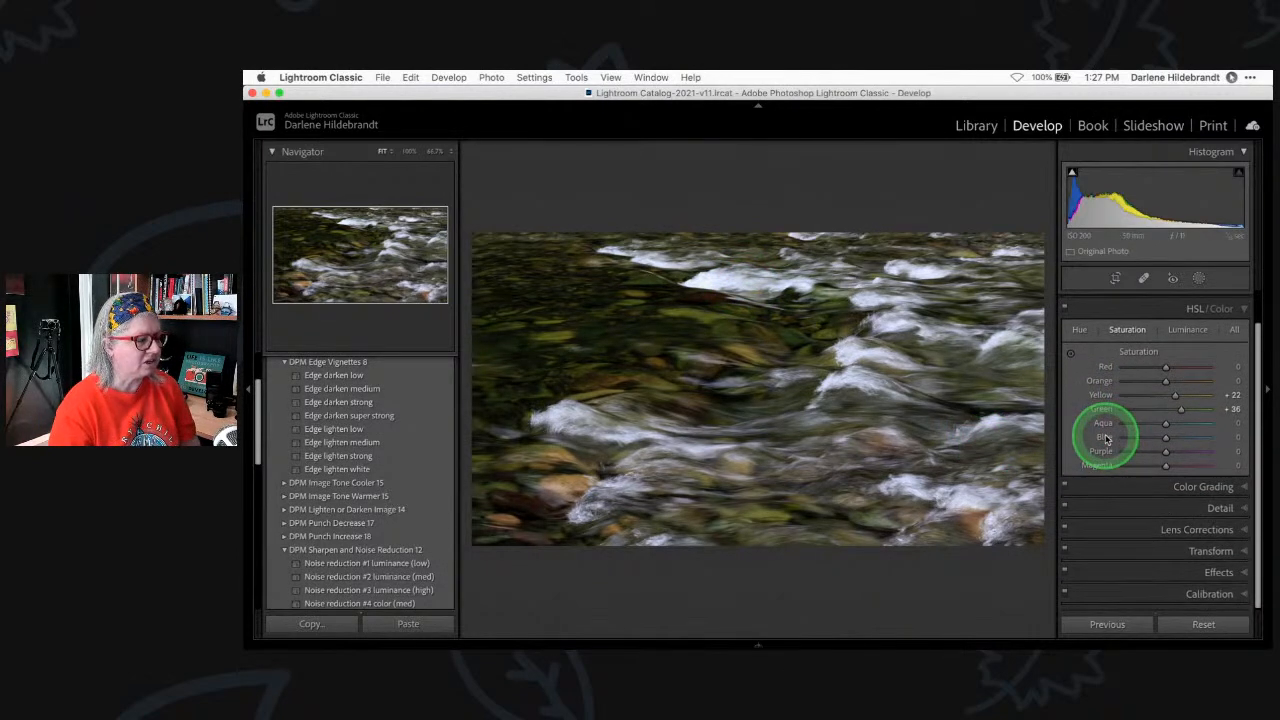
pyautogui.scroll(4, 1100, 430)
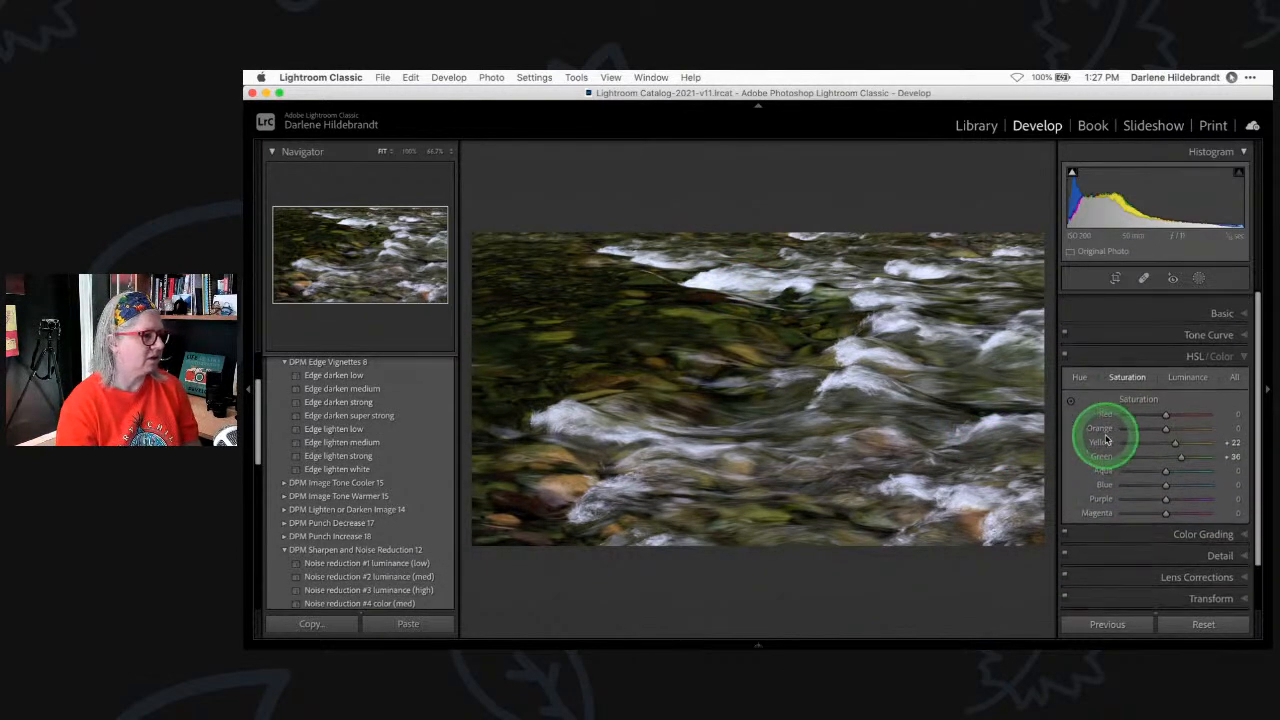
pyautogui.click(1222, 300)
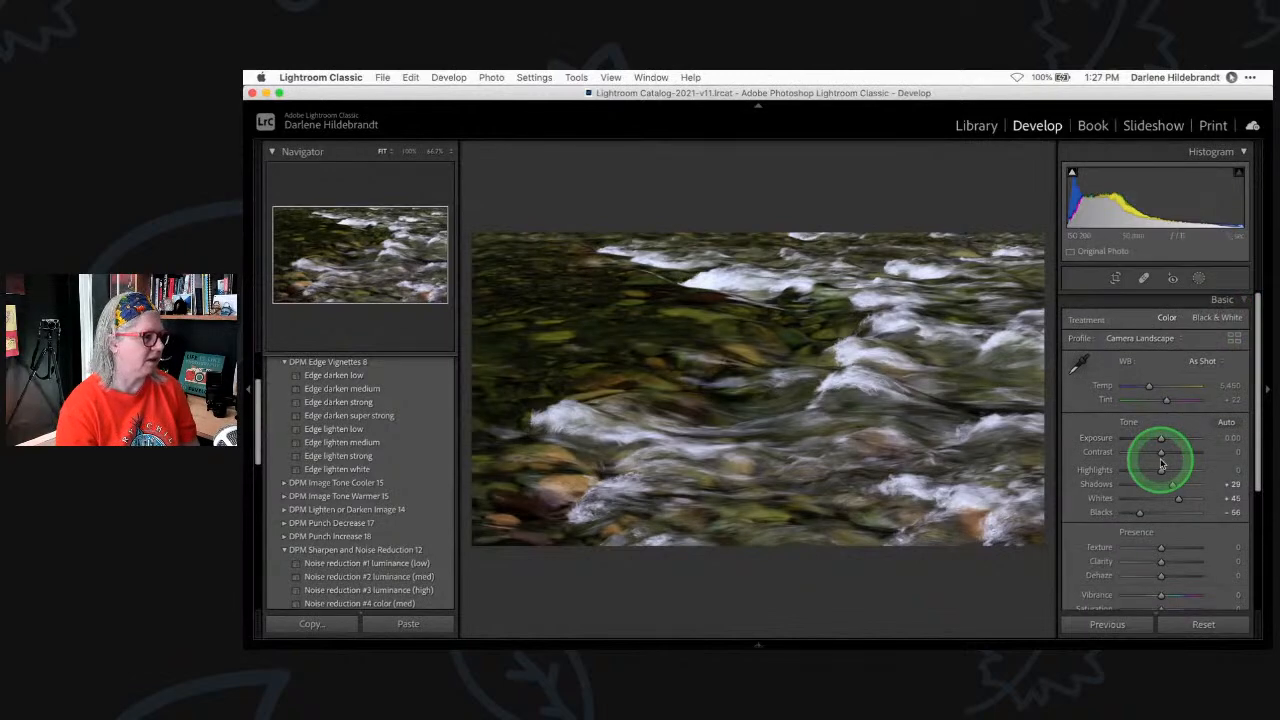
pyautogui.scroll(-2, 1161, 462)
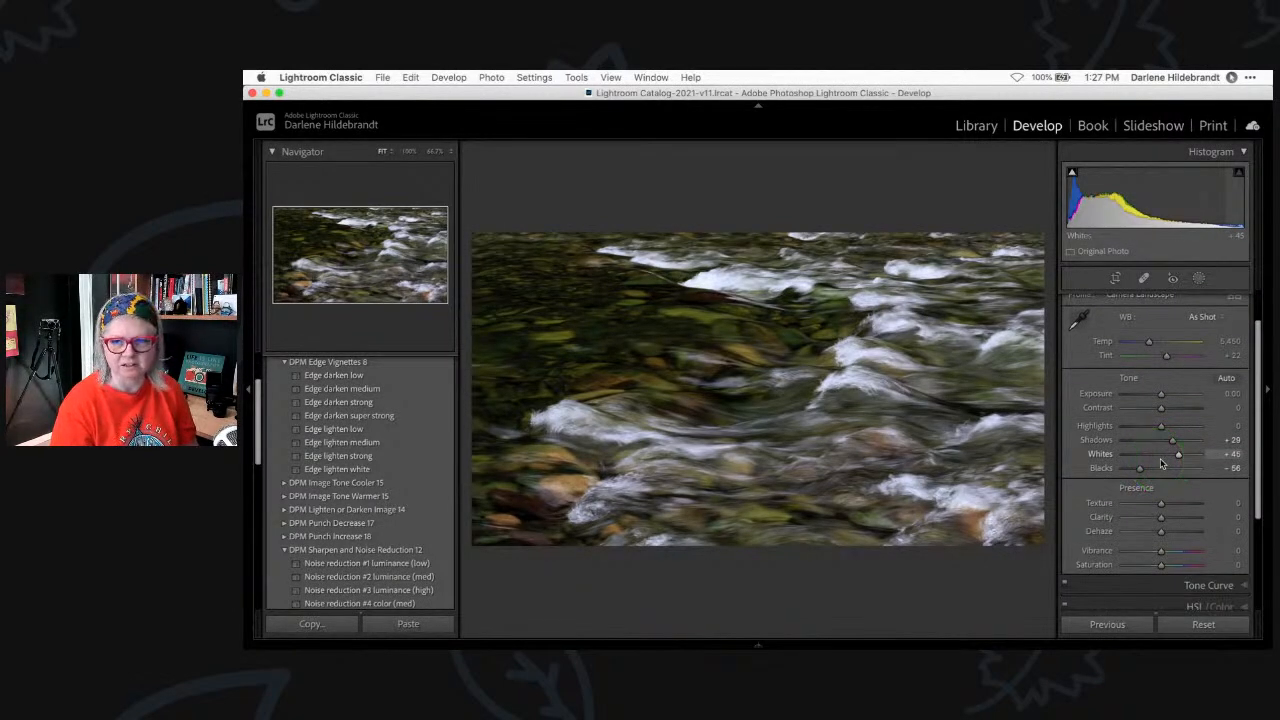
pyautogui.moveTo(1161, 502); pyautogui.dragTo(1137, 517)
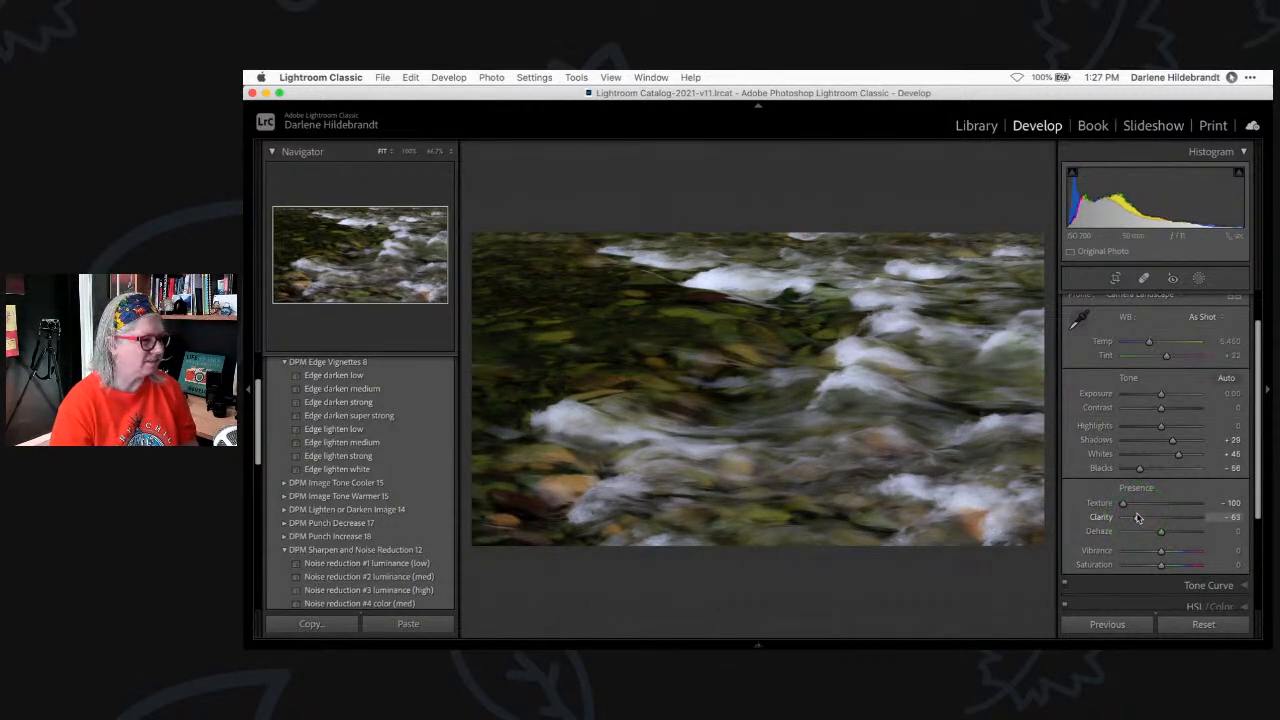
pyautogui.doubleClick(1110, 516)
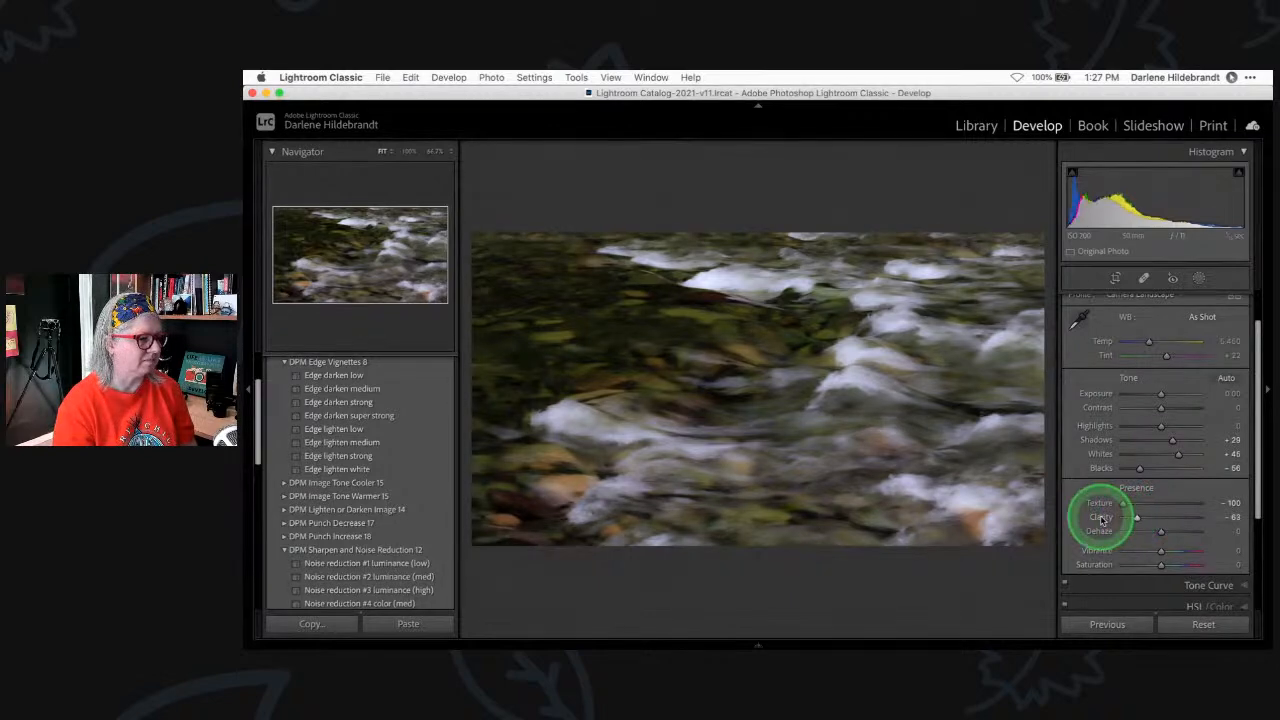
pyautogui.doubleClick(1102, 504)
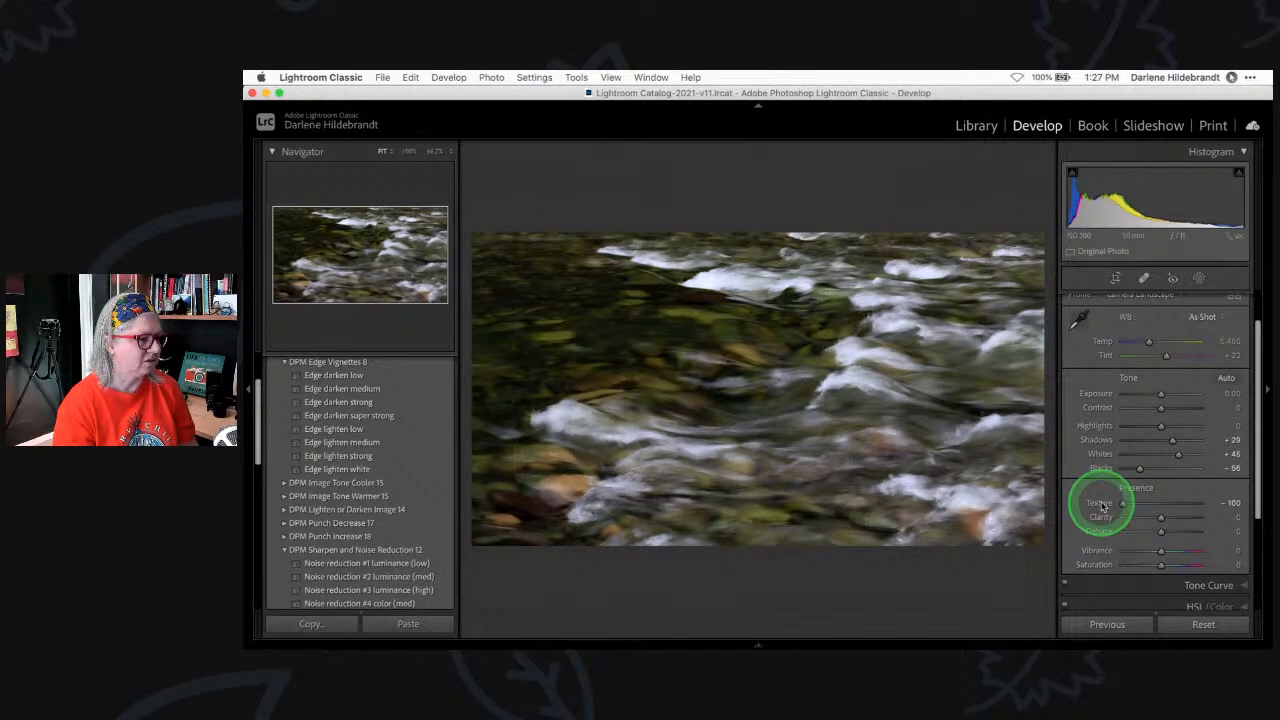
pyautogui.rightClick(724, 280)
pyautogui.click(753, 358)
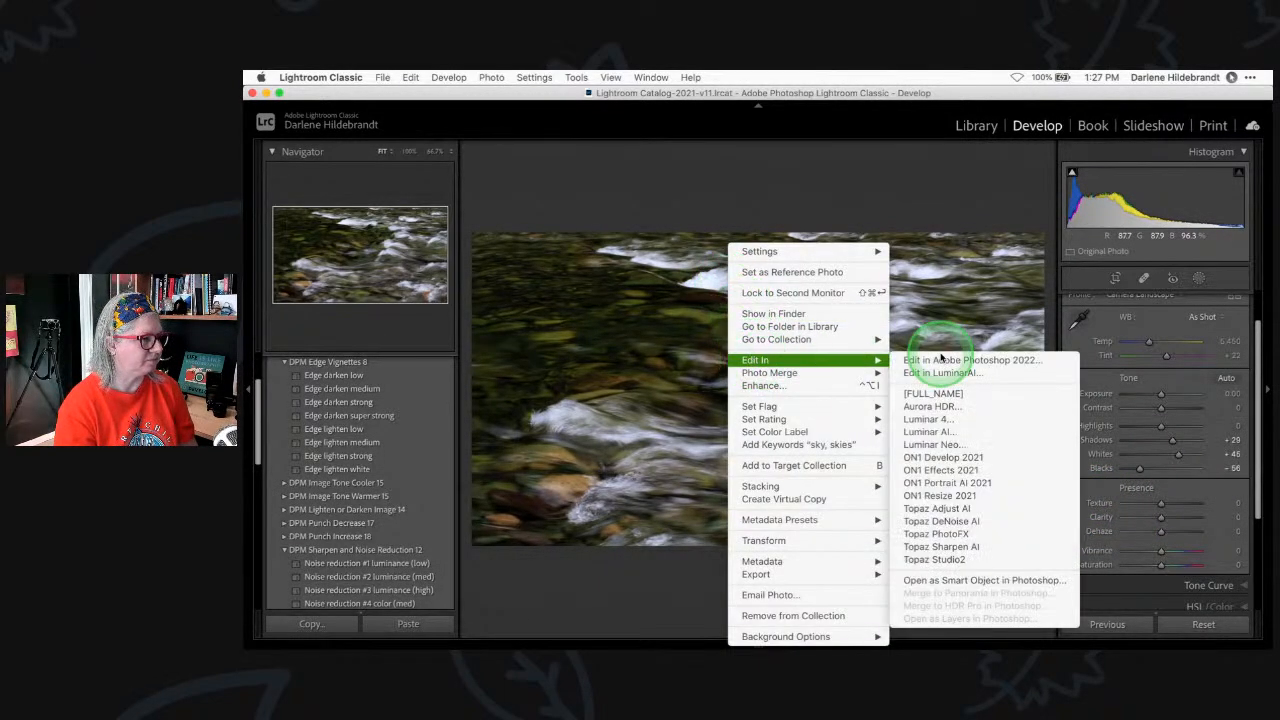
pyautogui.click(940, 444)
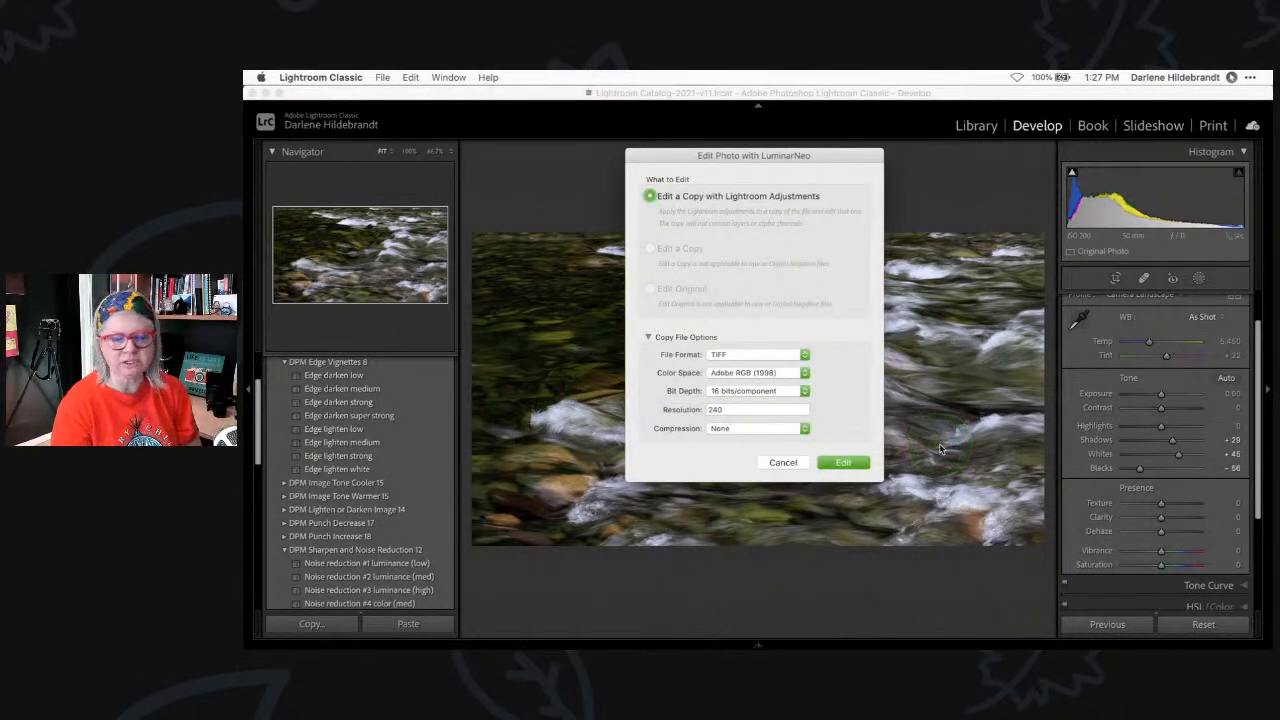
pyautogui.click(781, 462)
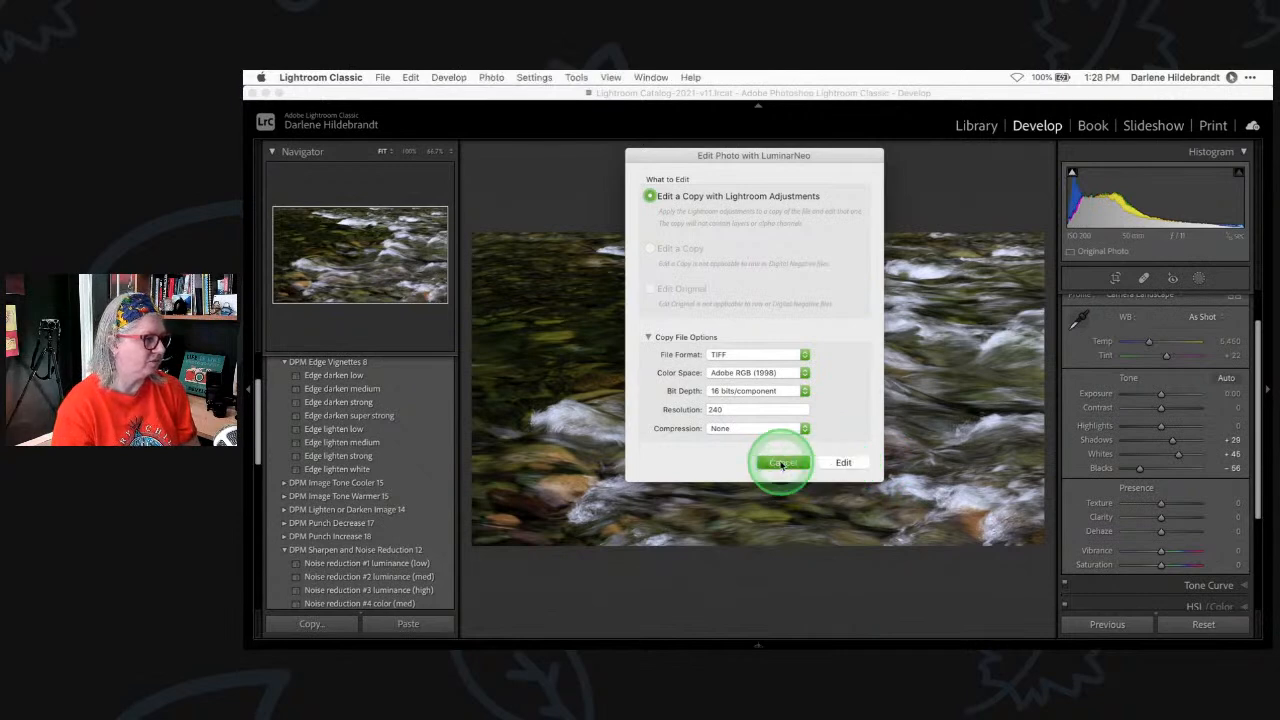
# Send a TIFF copy with Lightroom adjustments, Adobe RGB (1998), 16 bits and resolution 240, to Luminar Neo for editing
pyautogui.rightClick(828, 349)
pyautogui.moveTo(860, 360)
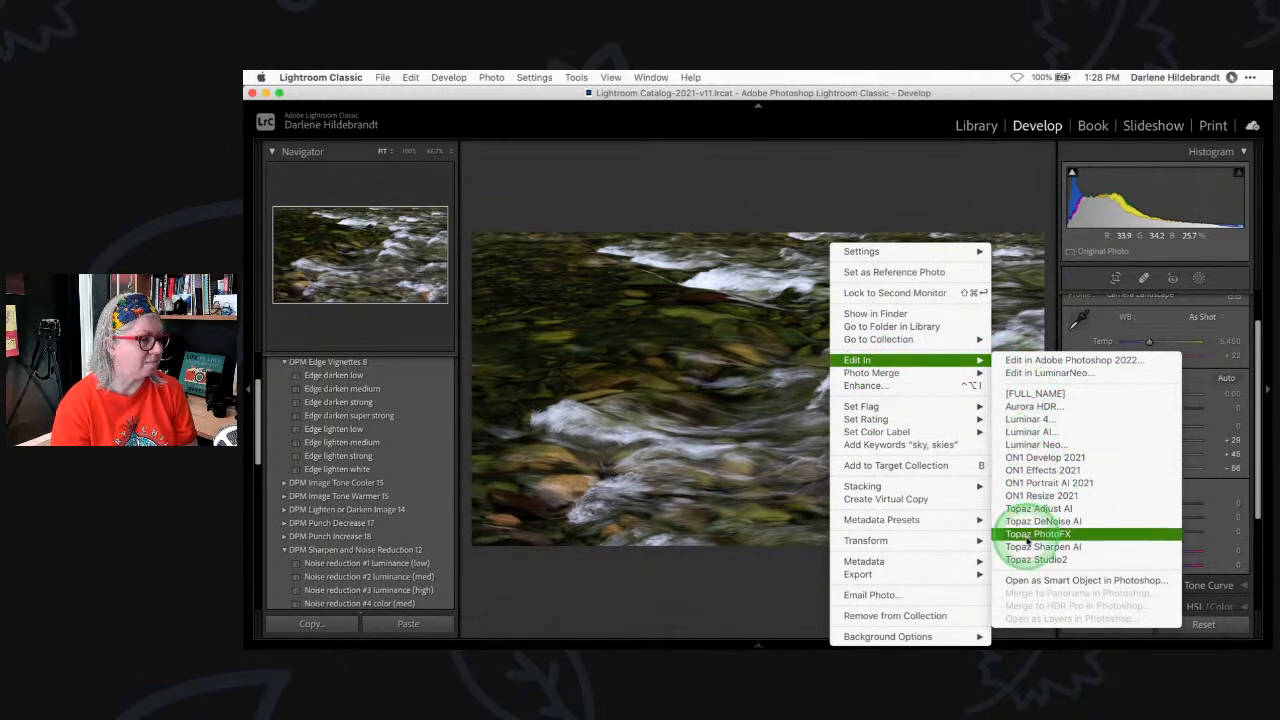
pyautogui.click(1022, 445)
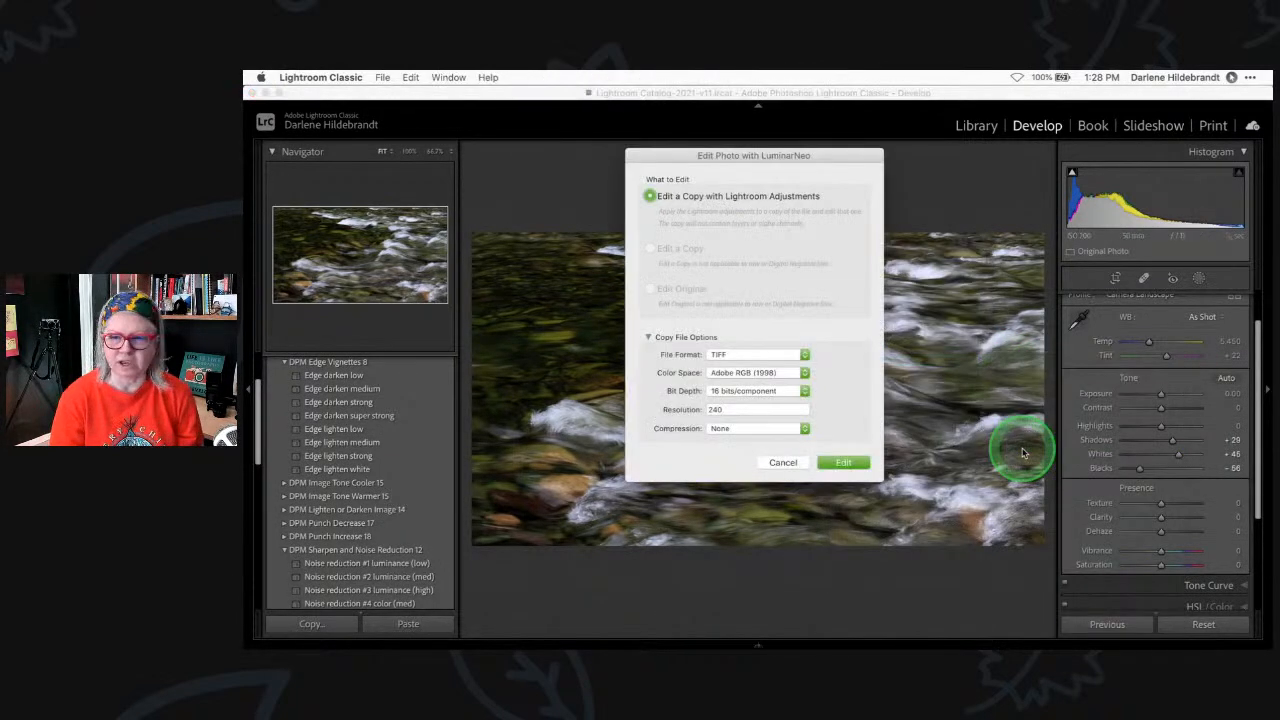
pyautogui.click(838, 462)
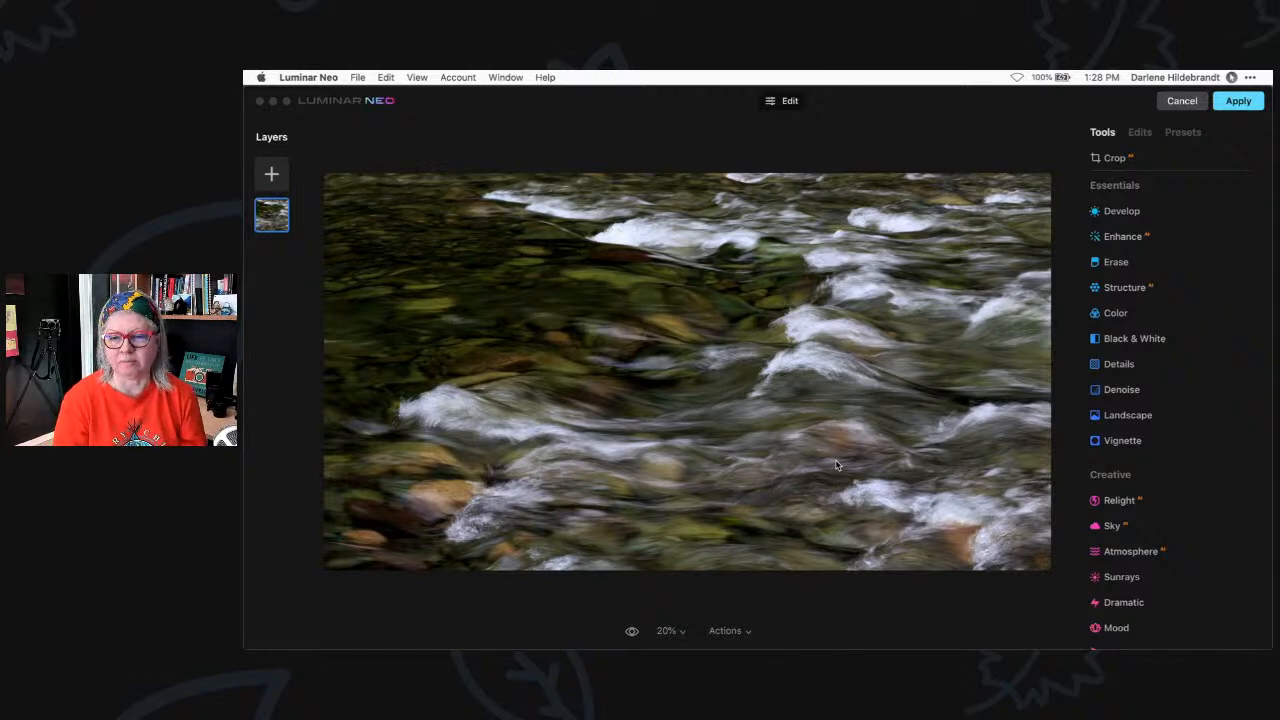
pyautogui.click(836, 464)
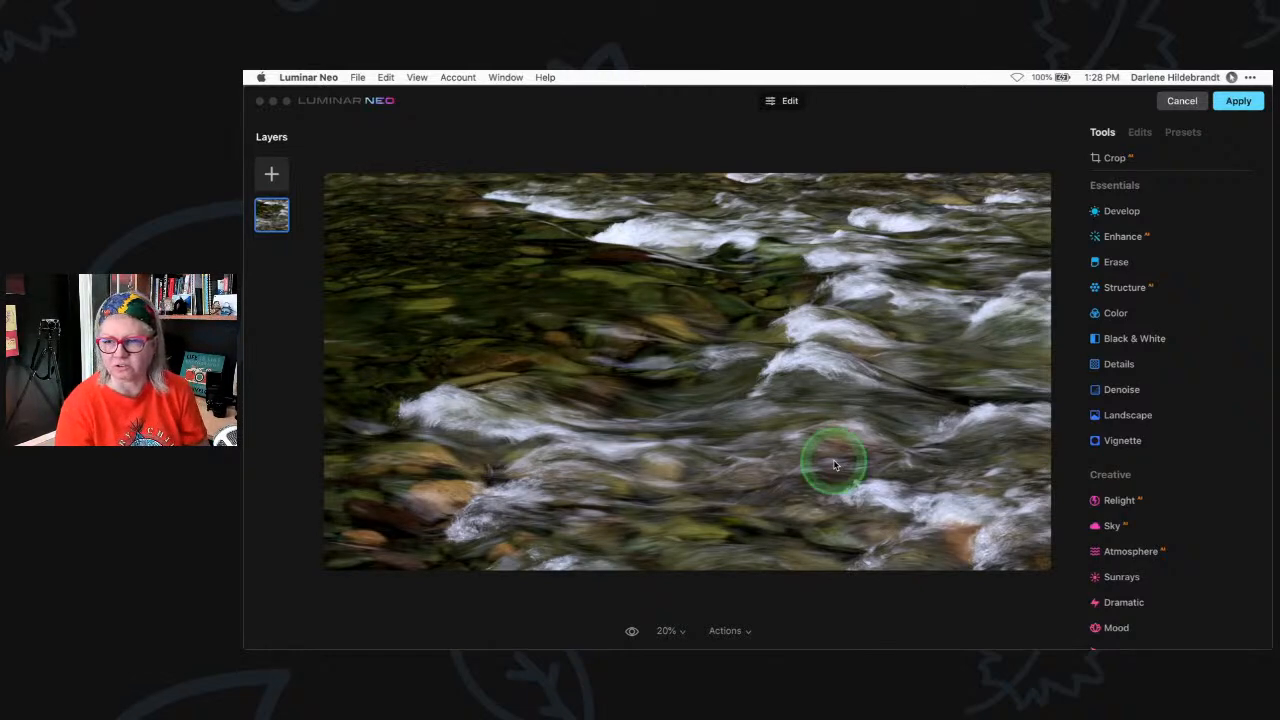
pyautogui.click(808, 131)
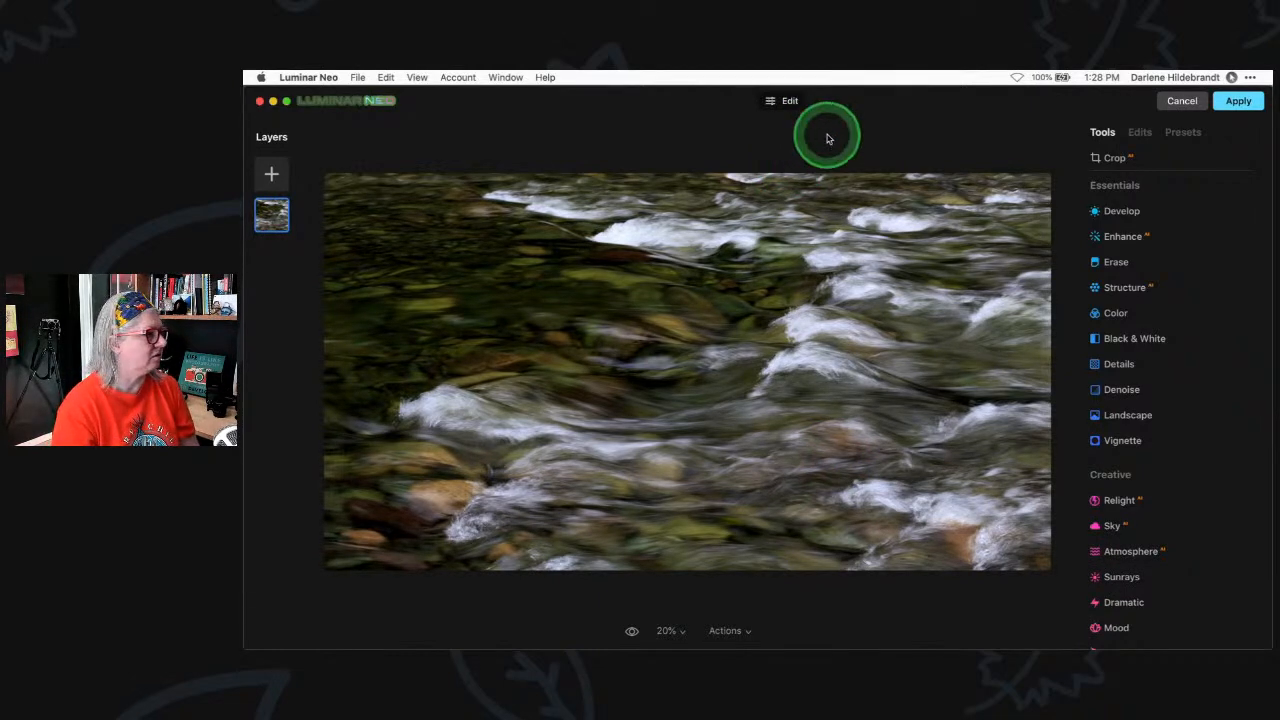
# Browse the preset collections suggested for the photo and the full preset library, and open the Aerial group's Artistic collection
pyautogui.click(1180, 133)
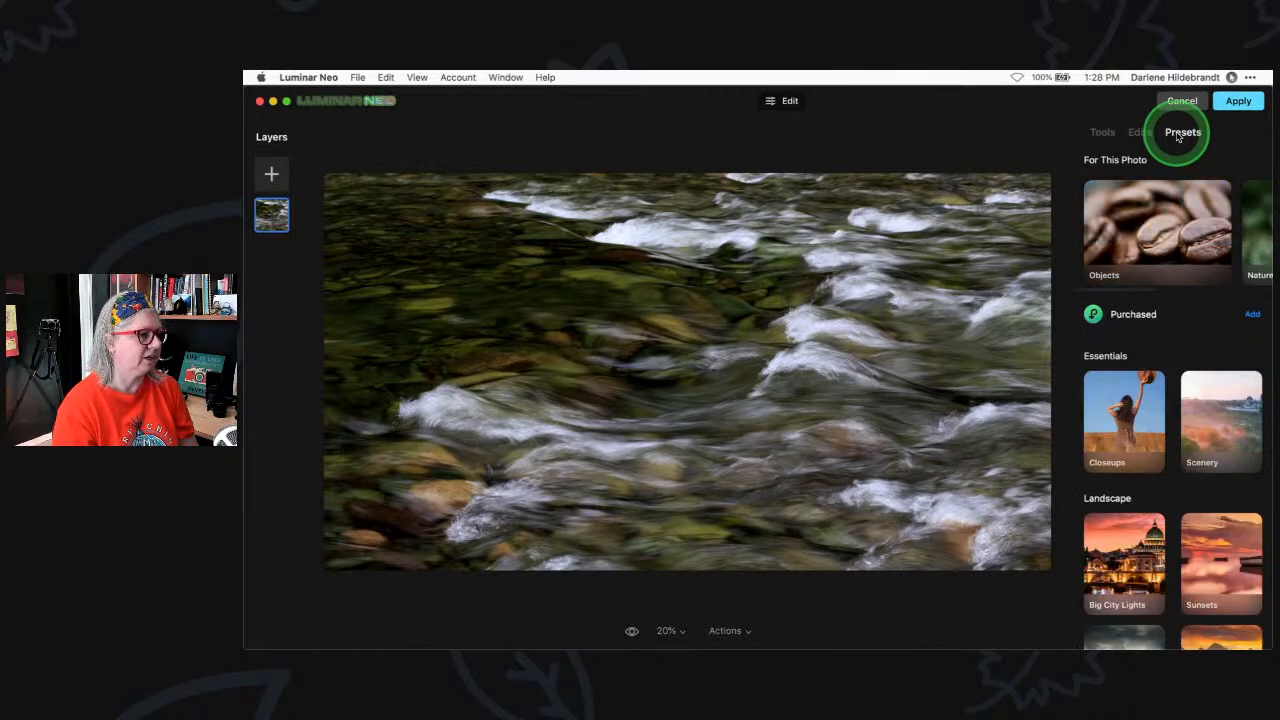
pyautogui.click(1145, 224)
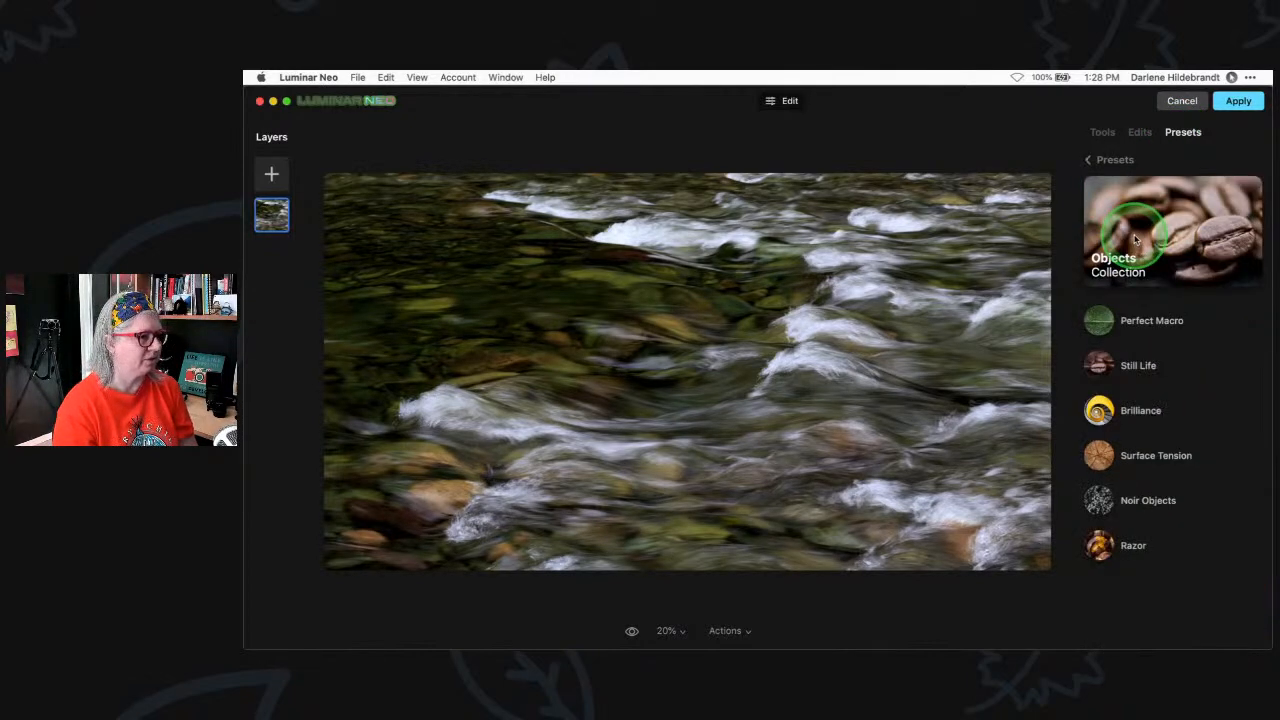
pyautogui.click(1094, 159)
pyautogui.click(1257, 227)
pyautogui.click(1257, 227)
pyautogui.click(1257, 227)
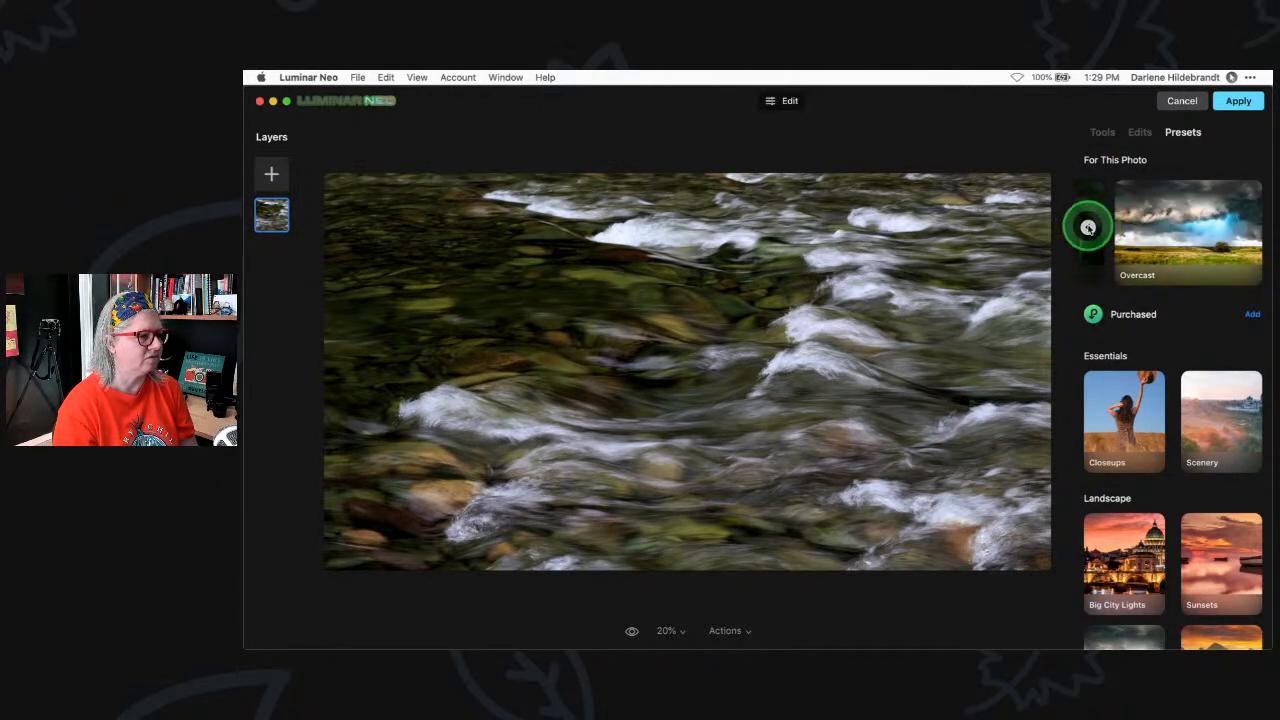
pyautogui.click(1088, 227)
pyautogui.scroll(-6, 1110, 436)
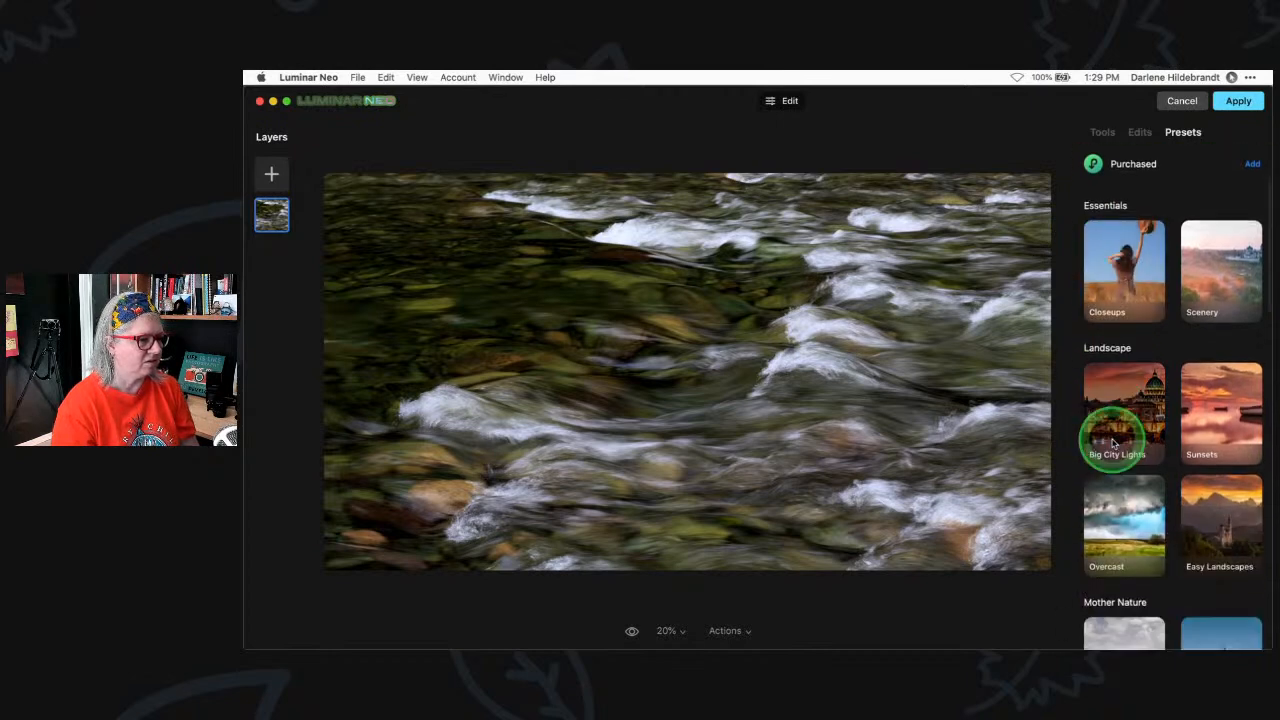
pyautogui.scroll(-8, 1113, 443)
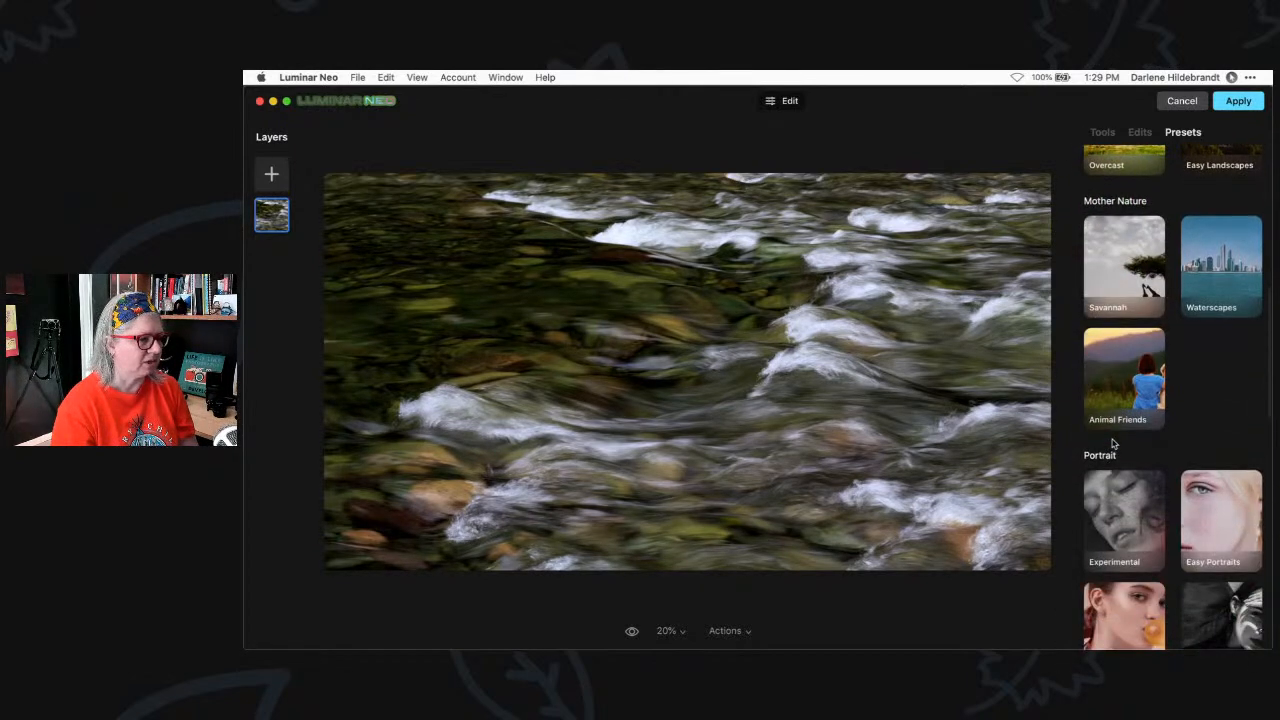
pyautogui.scroll(-8, 1113, 443)
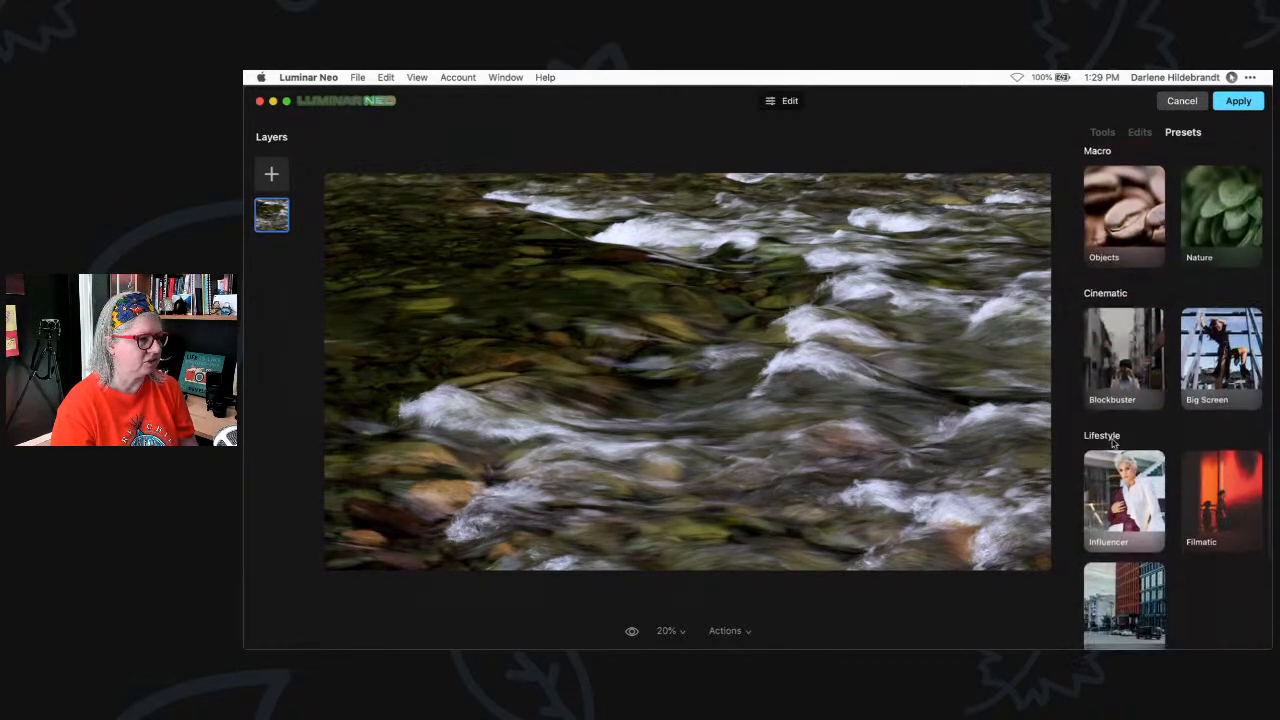
pyautogui.scroll(-2, 1113, 443)
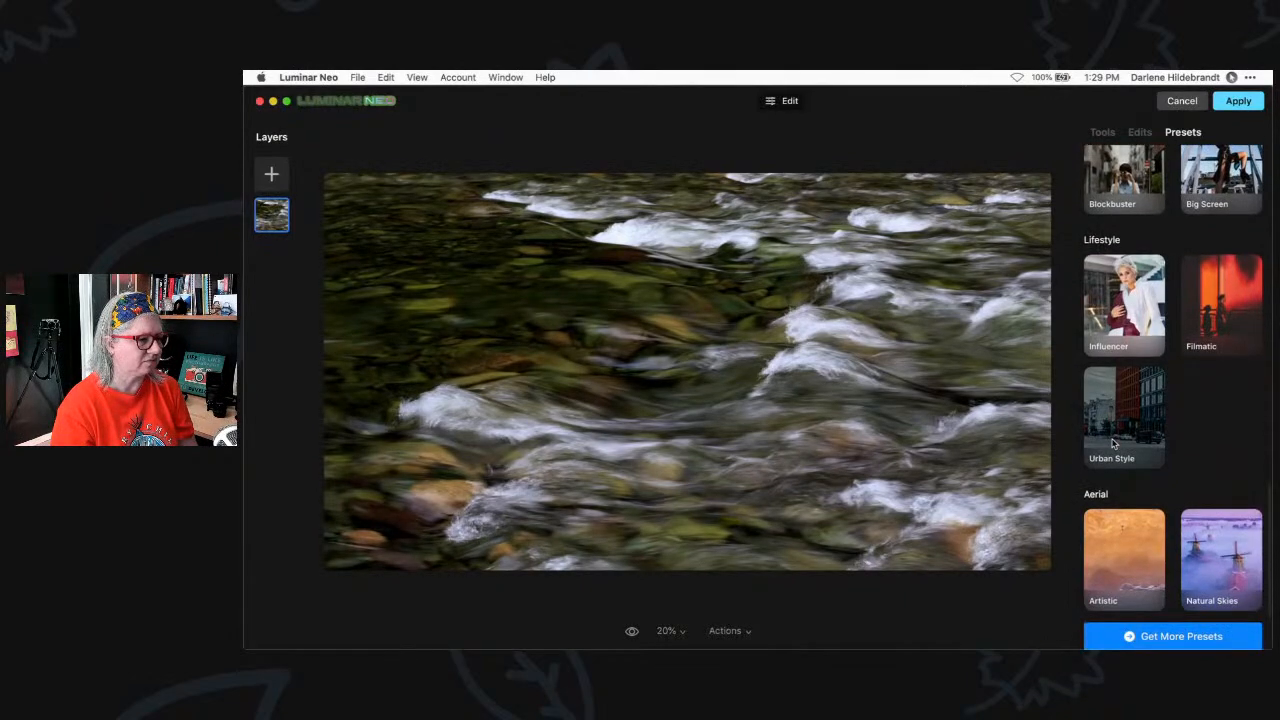
pyautogui.click(1122, 531)
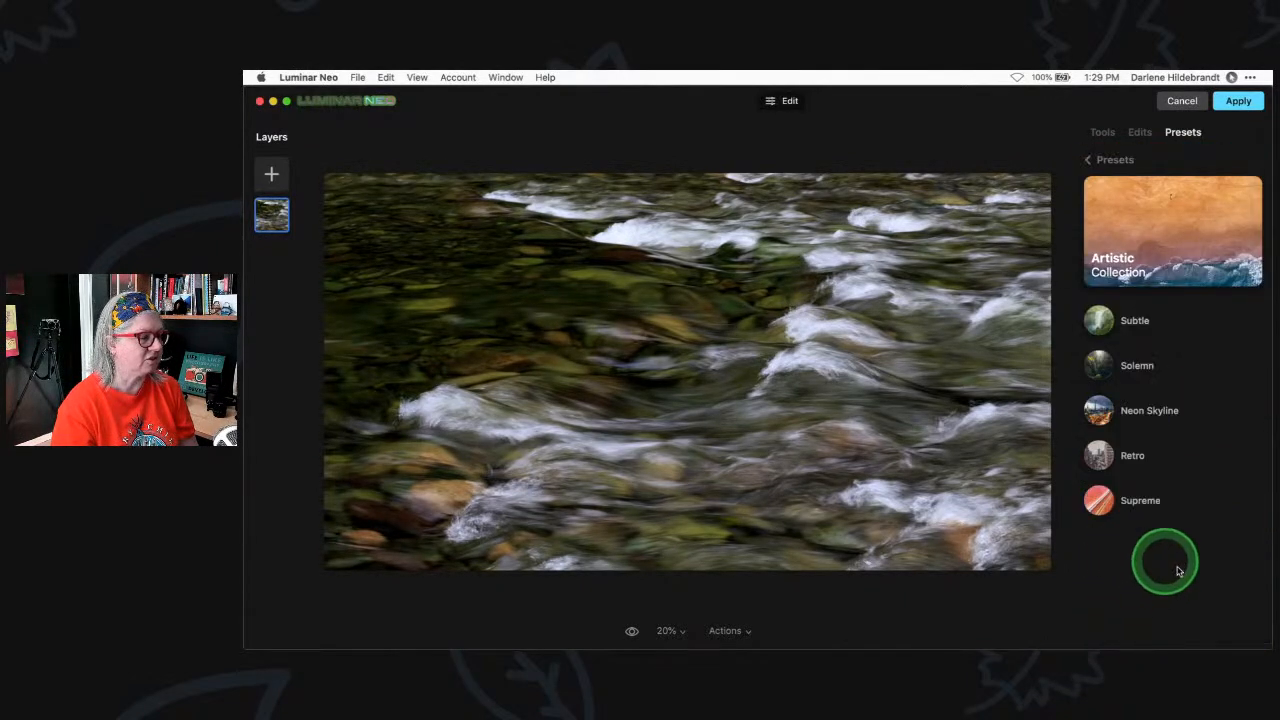
# Try the Artistic presets Subtle, Neon Skyline, Retro and Supreme on the river photo, and apply Solemn at 100
pyautogui.click(1133, 322)
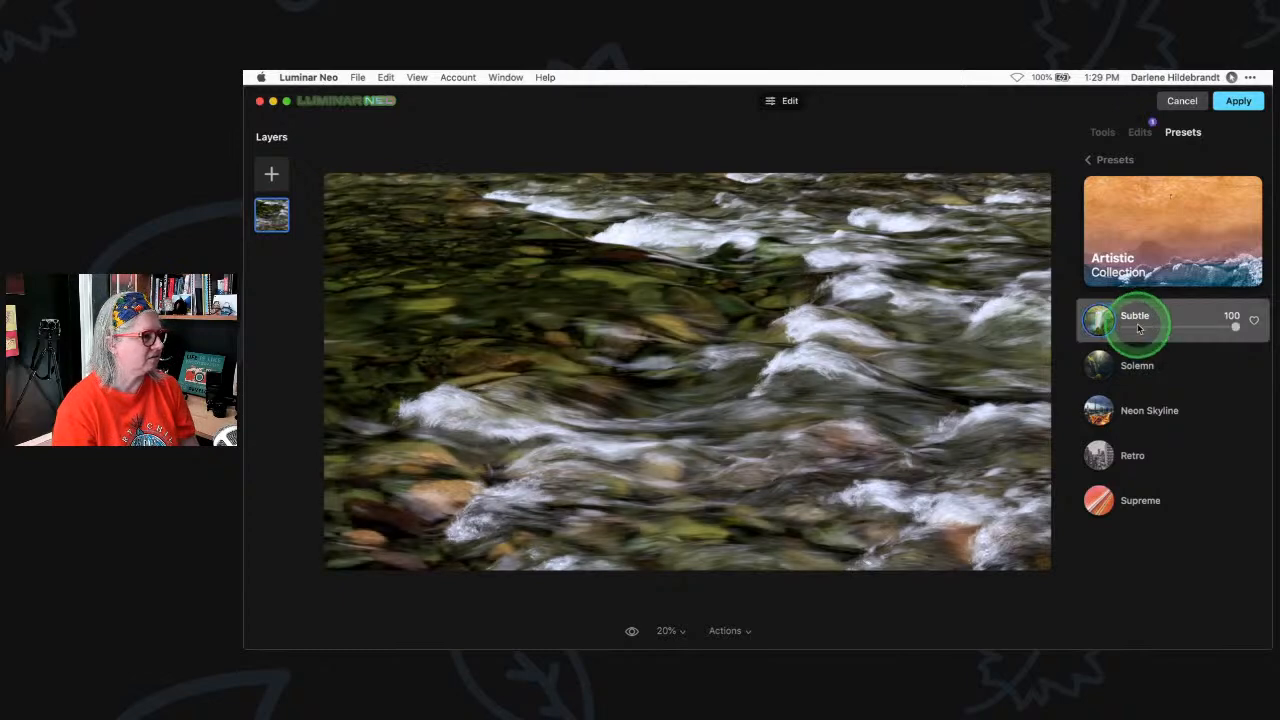
pyautogui.click(1142, 366)
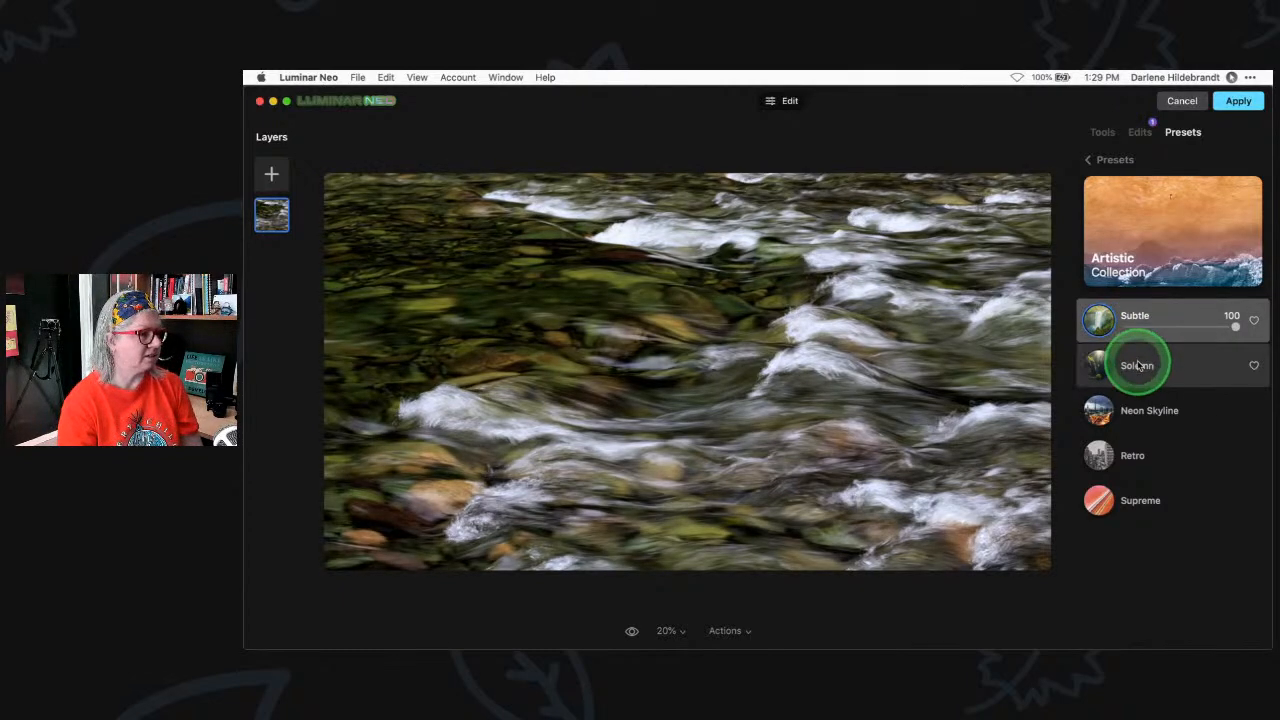
pyautogui.click(1146, 406)
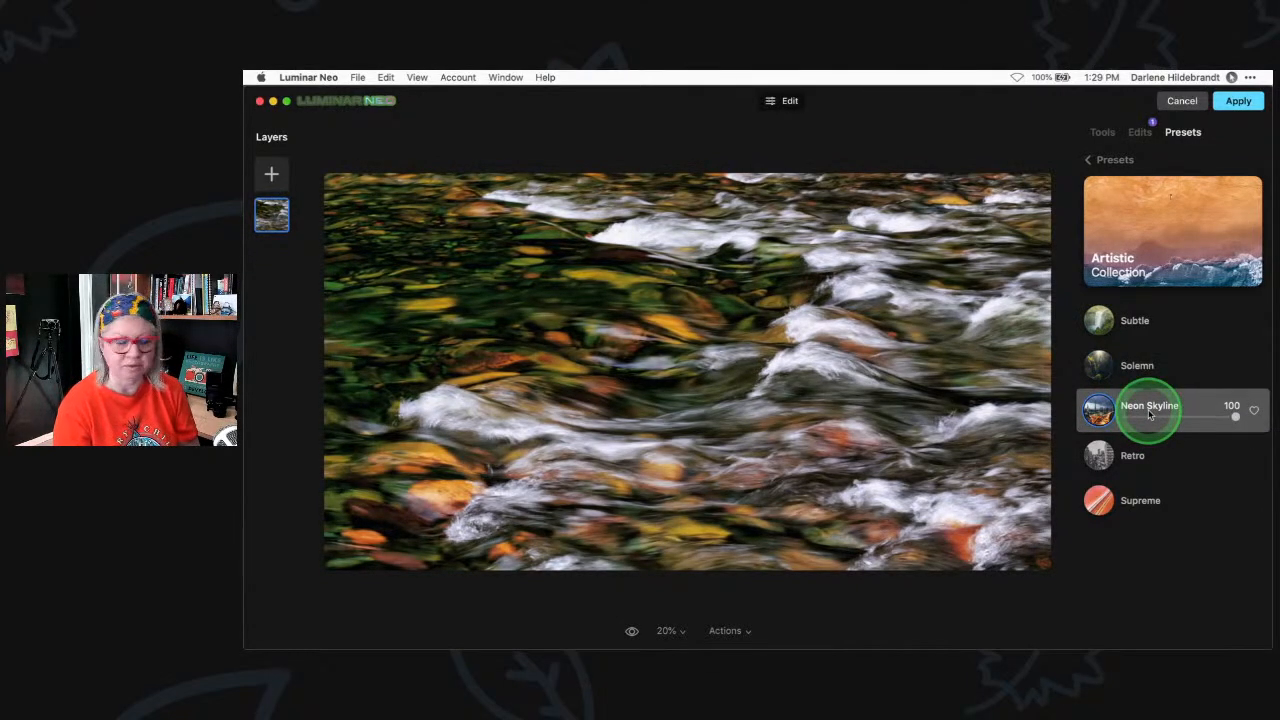
pyautogui.click(1140, 452)
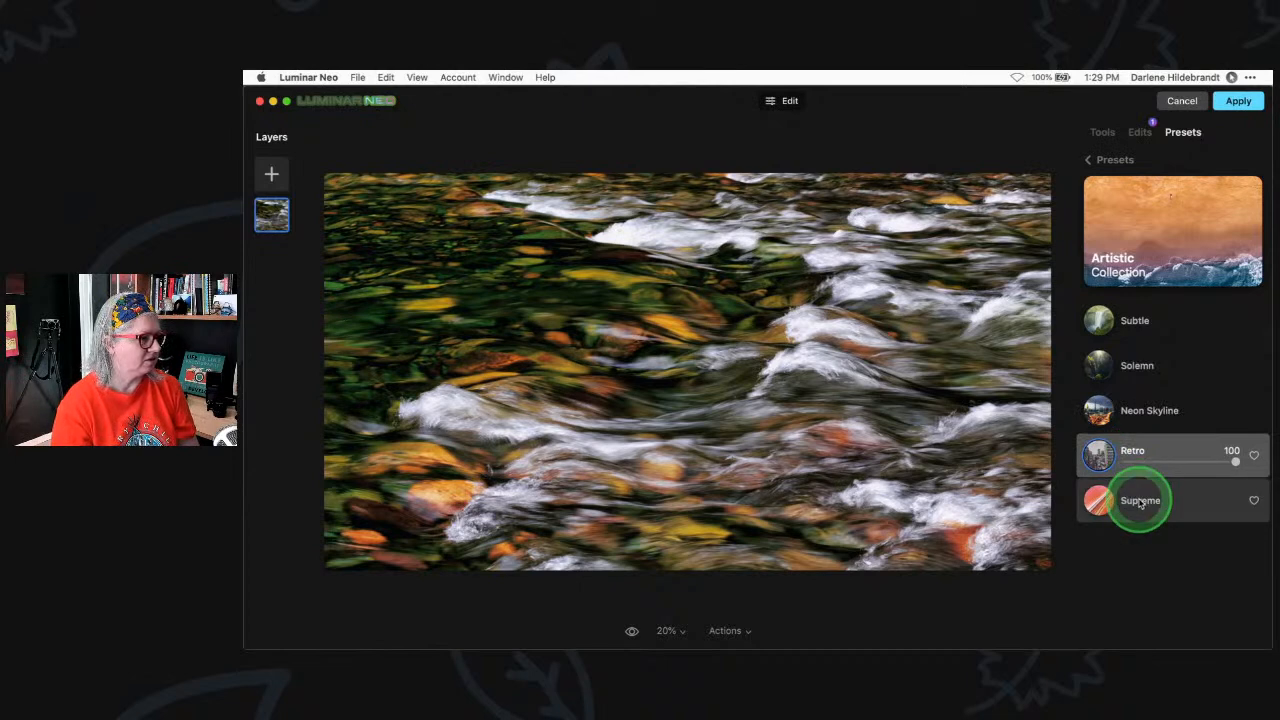
pyautogui.click(1140, 502)
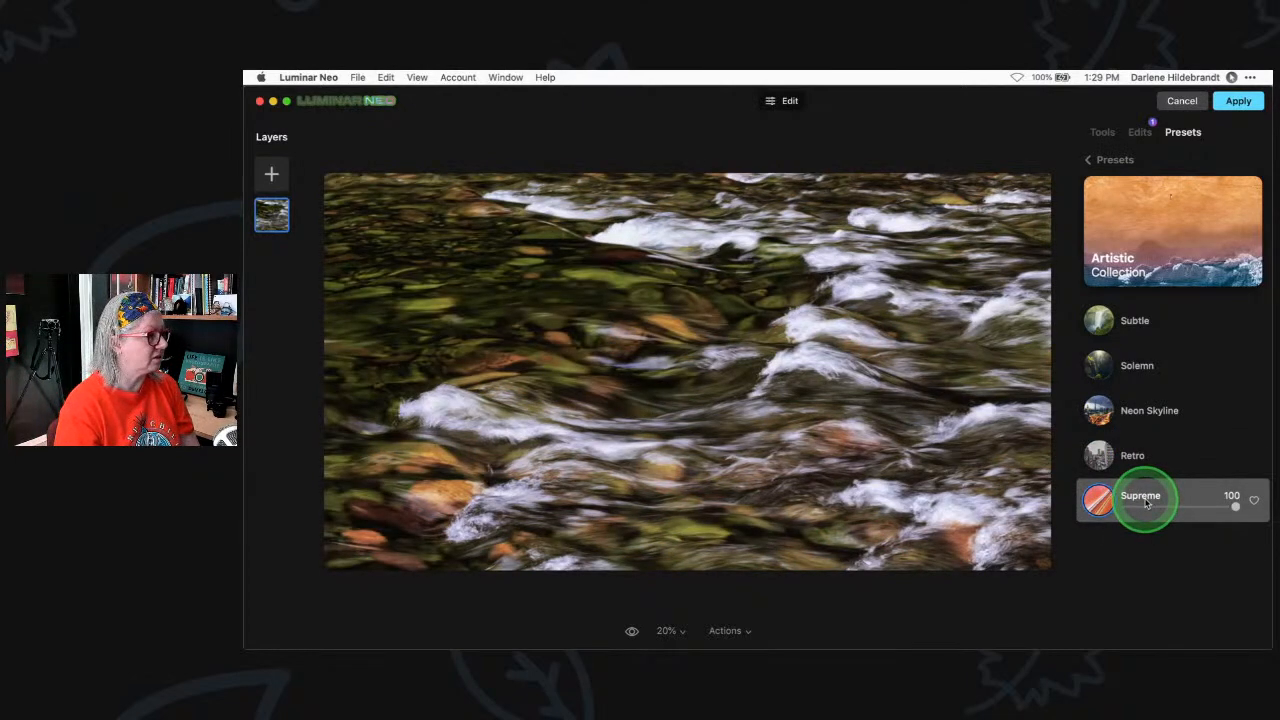
pyautogui.click(1138, 402)
pyautogui.click(1138, 364)
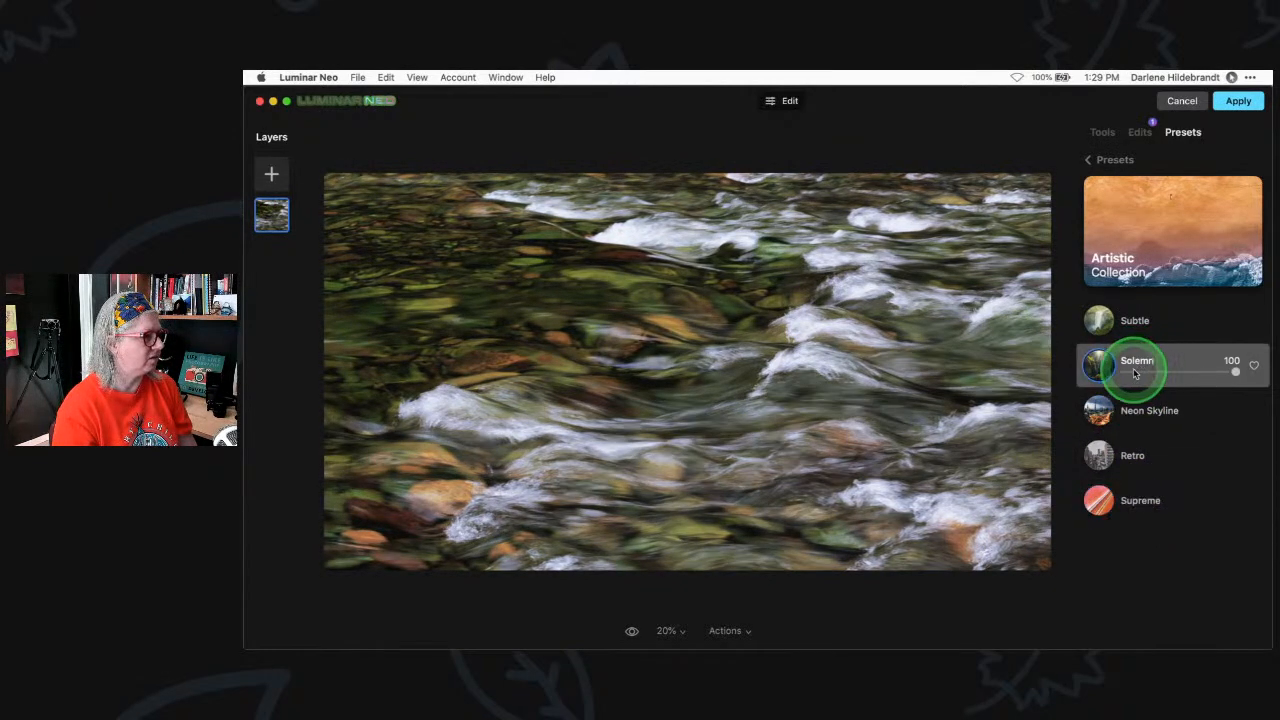
# Apply the Supreme preset to the river photo and set its Amount to 50
pyautogui.click(1137, 502)
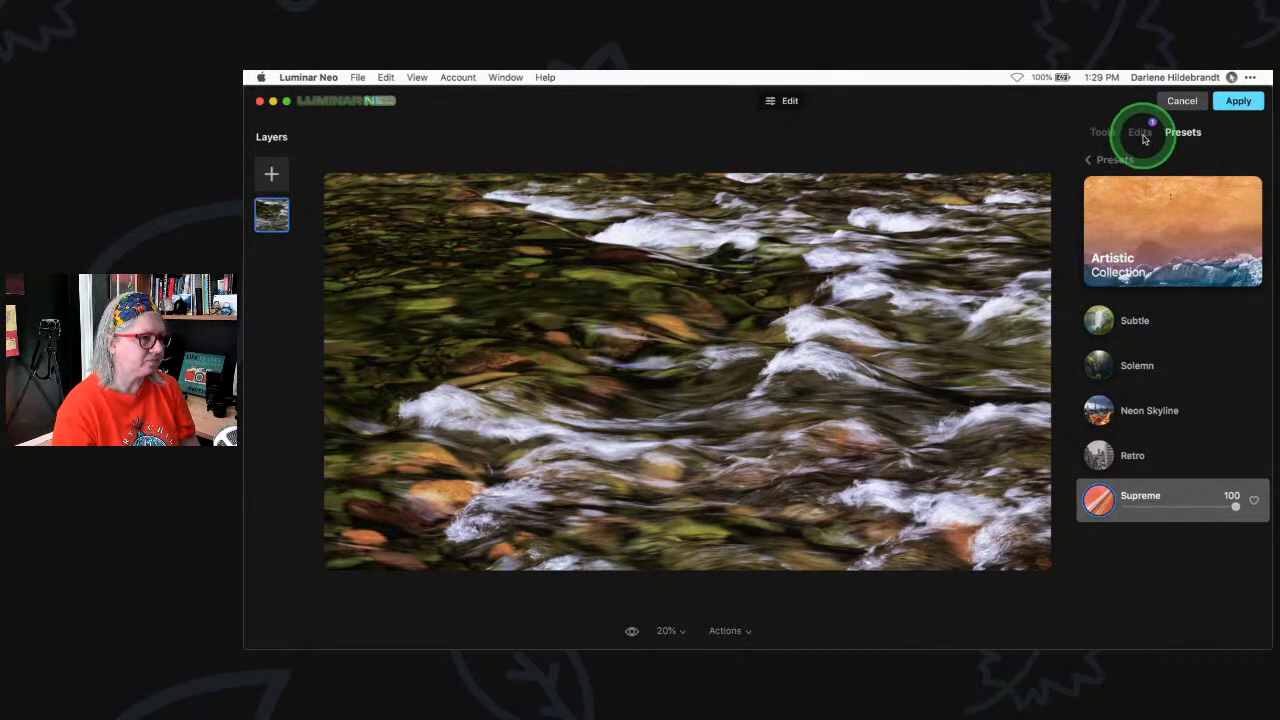
pyautogui.click(1141, 133)
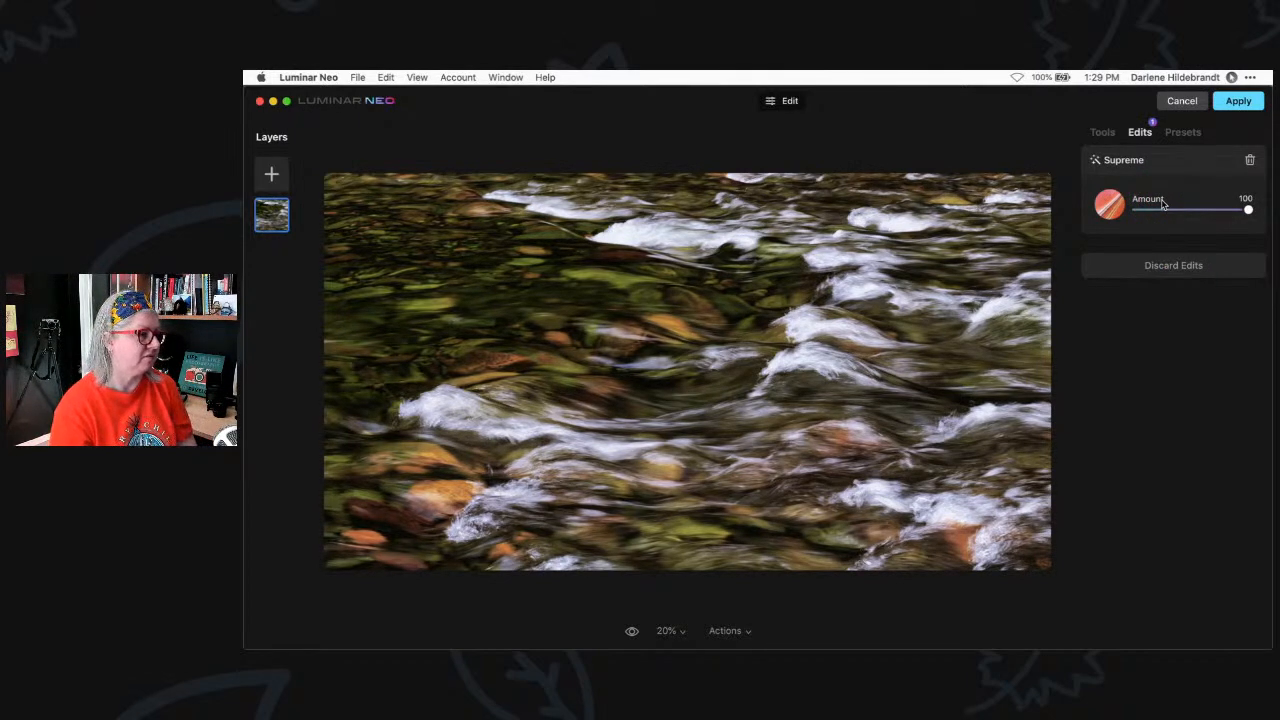
pyautogui.moveTo(1210, 210)
pyautogui.mouseDown()
pyautogui.moveTo(1167, 210)
pyautogui.moveTo(1218, 210)
pyautogui.mouseUp()
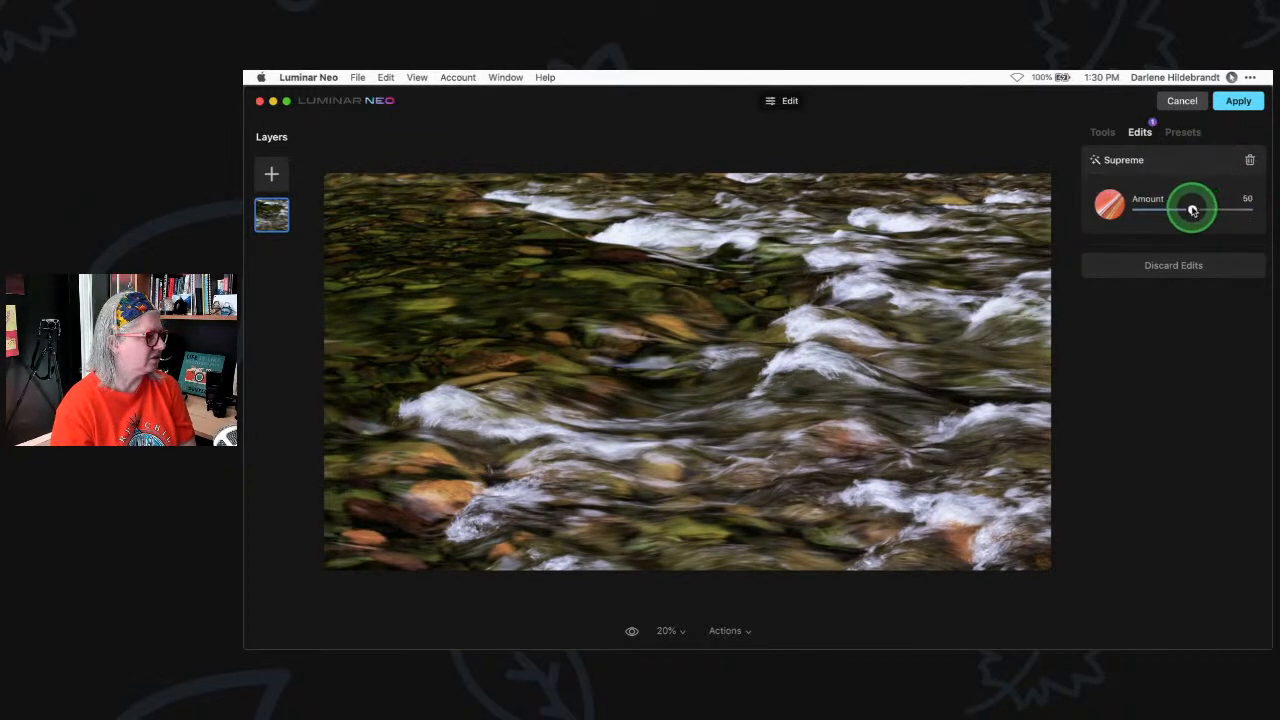
pyautogui.moveTo(1222, 210); pyautogui.dragTo(1246, 210)
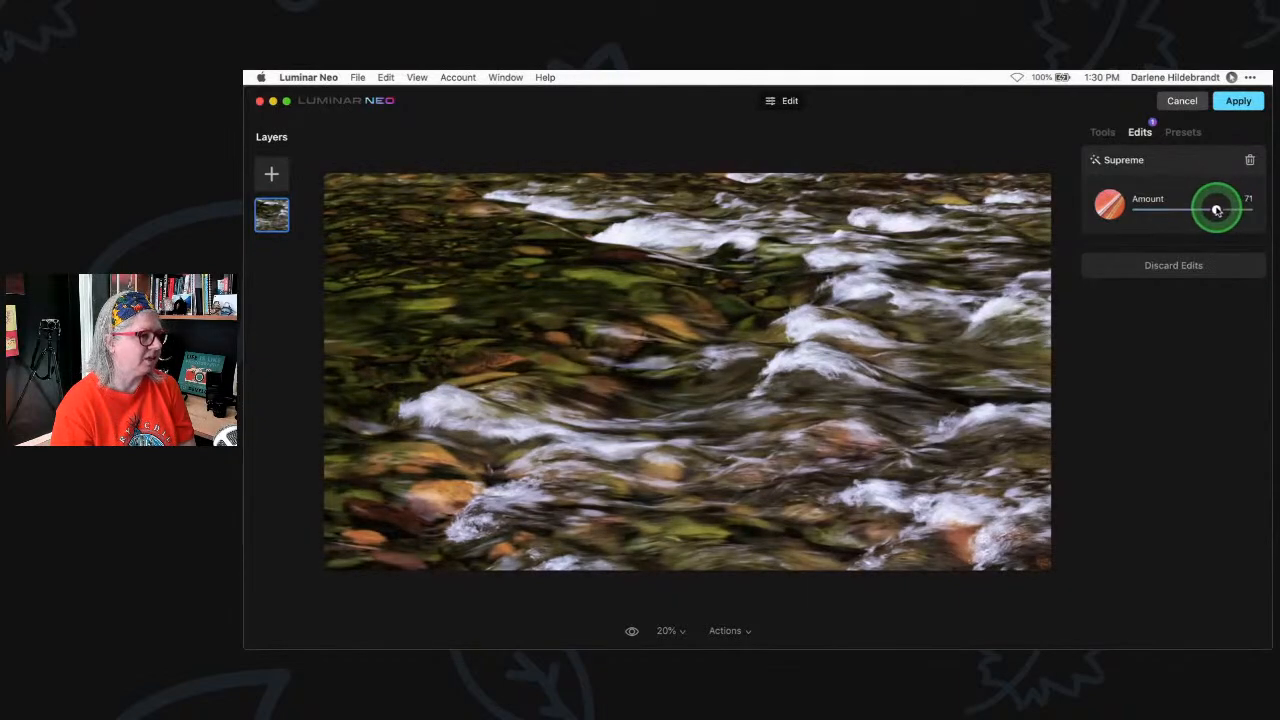
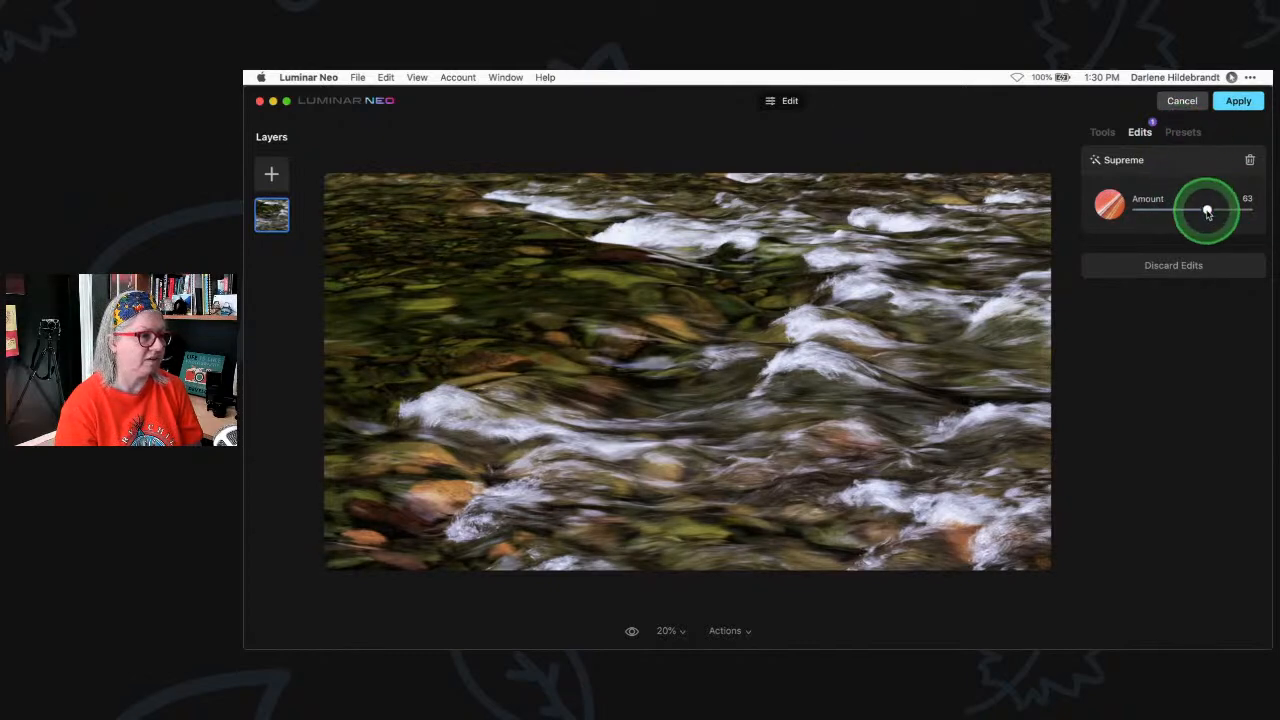
pyautogui.moveTo(1196, 210); pyautogui.dragTo(1220, 210)
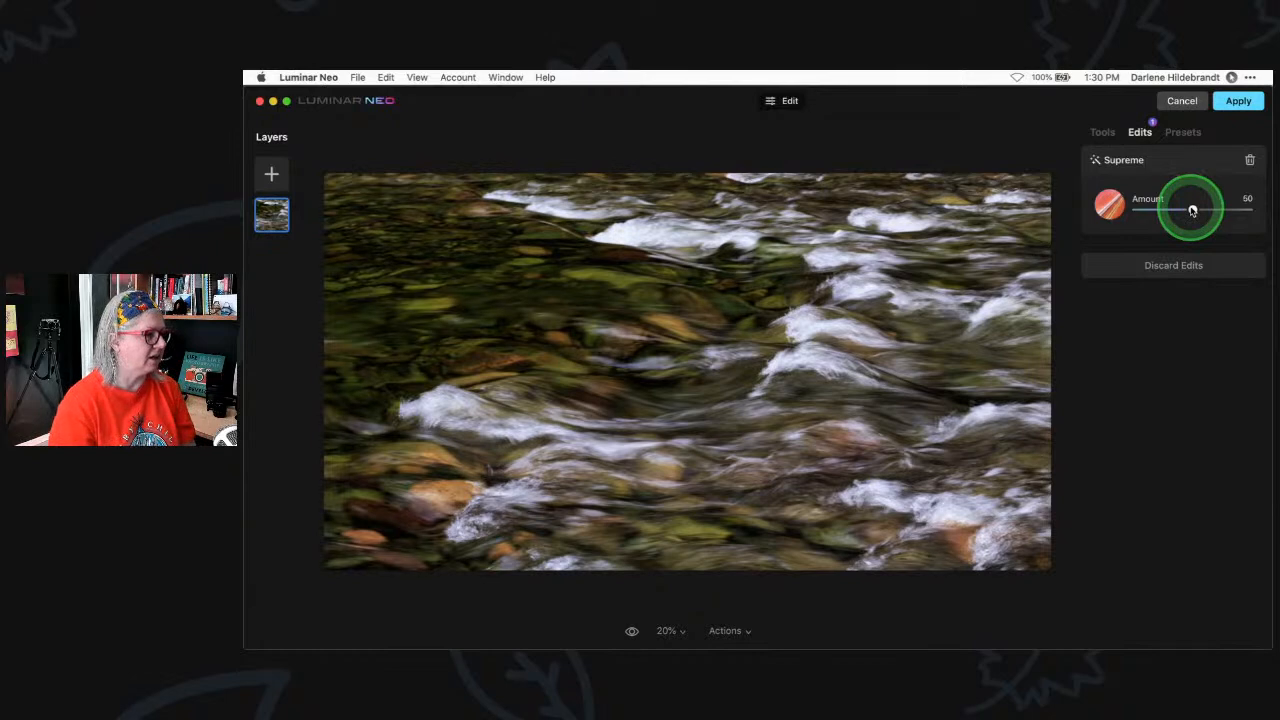
# Add the Mystical effect with Amount 32, Shadows 64 and Smoothness -55
pyautogui.click(1102, 132)
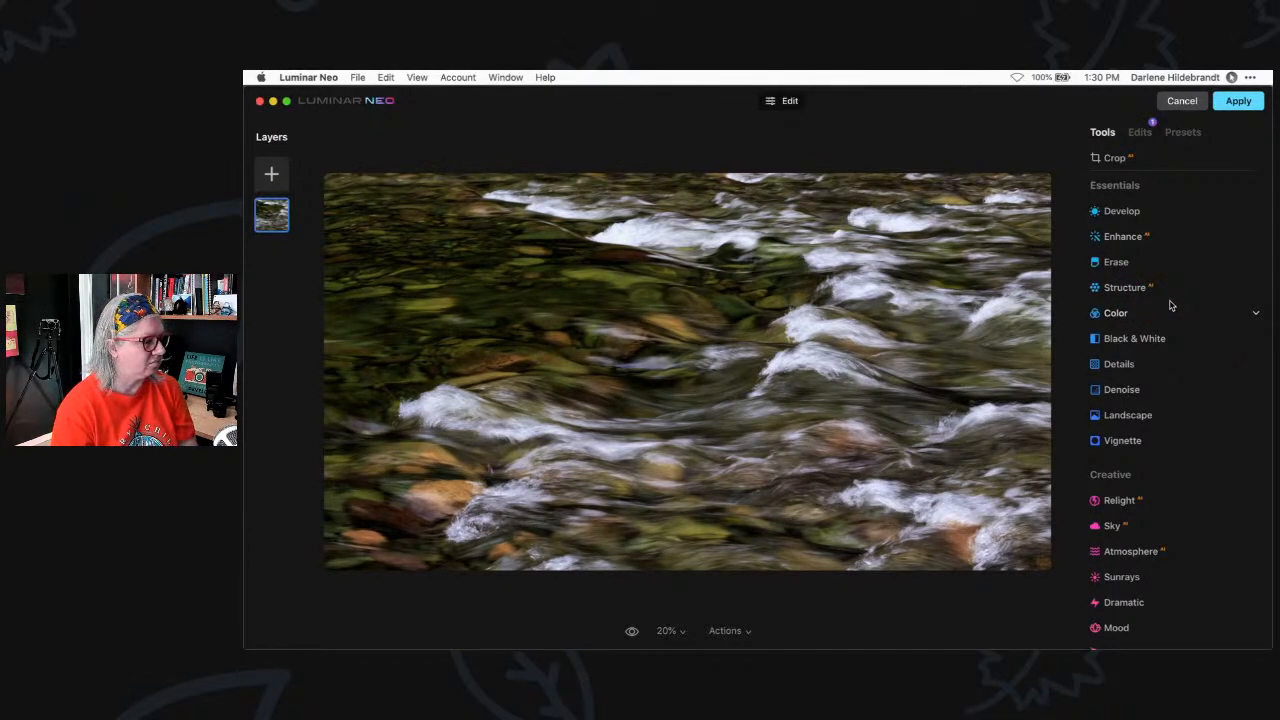
pyautogui.scroll(-5, 1170, 305)
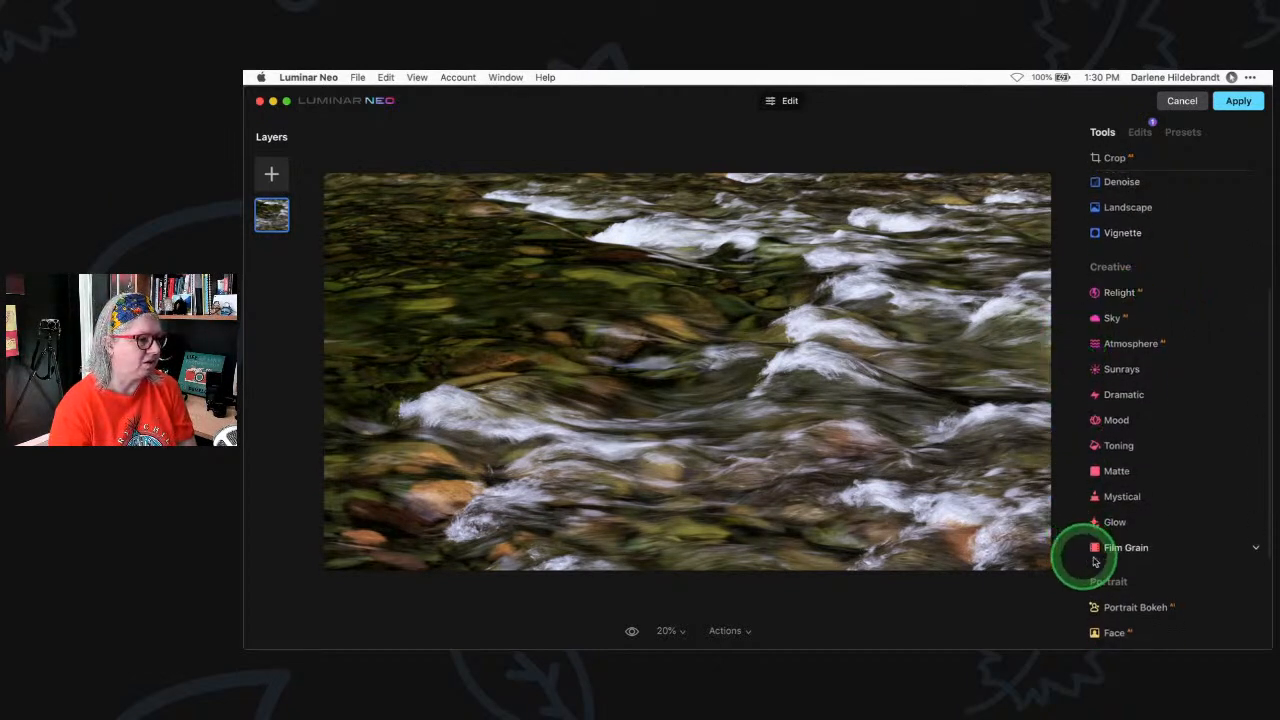
pyautogui.scroll(-2, 1163, 284)
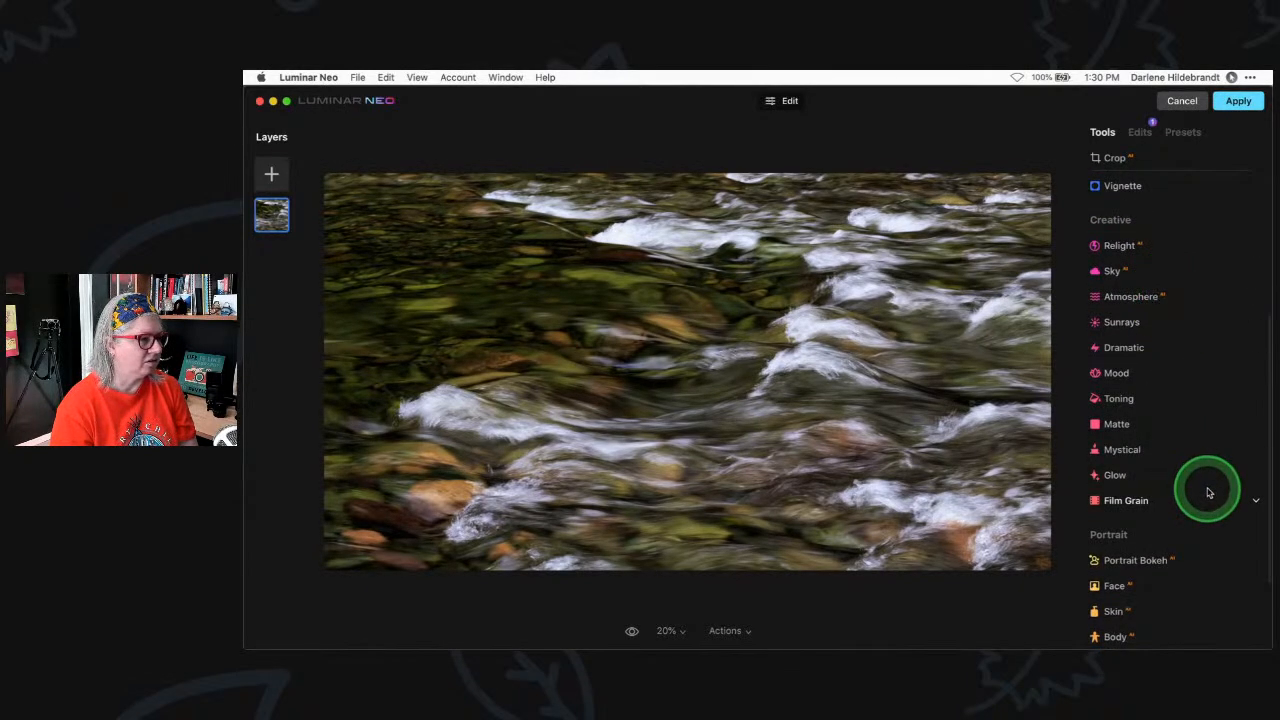
pyautogui.click(1122, 450)
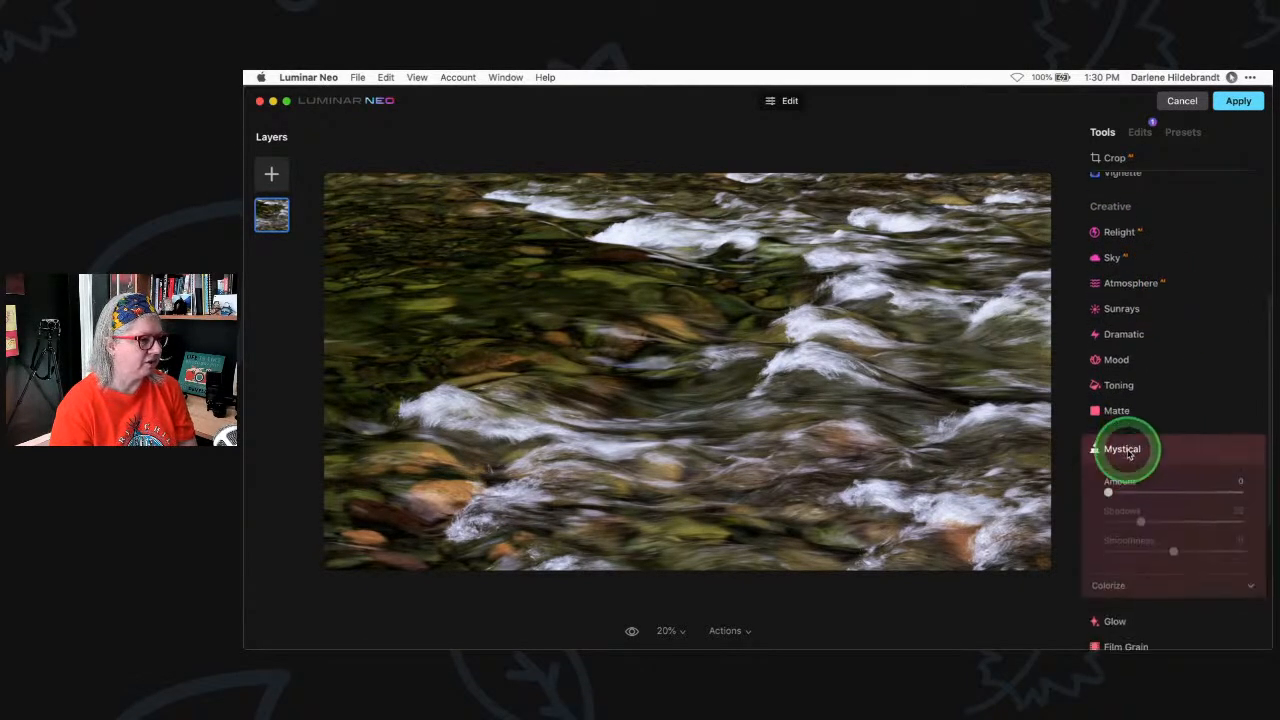
pyautogui.moveTo(1108, 472); pyautogui.dragTo(1176, 473)
pyautogui.click(1150, 564)
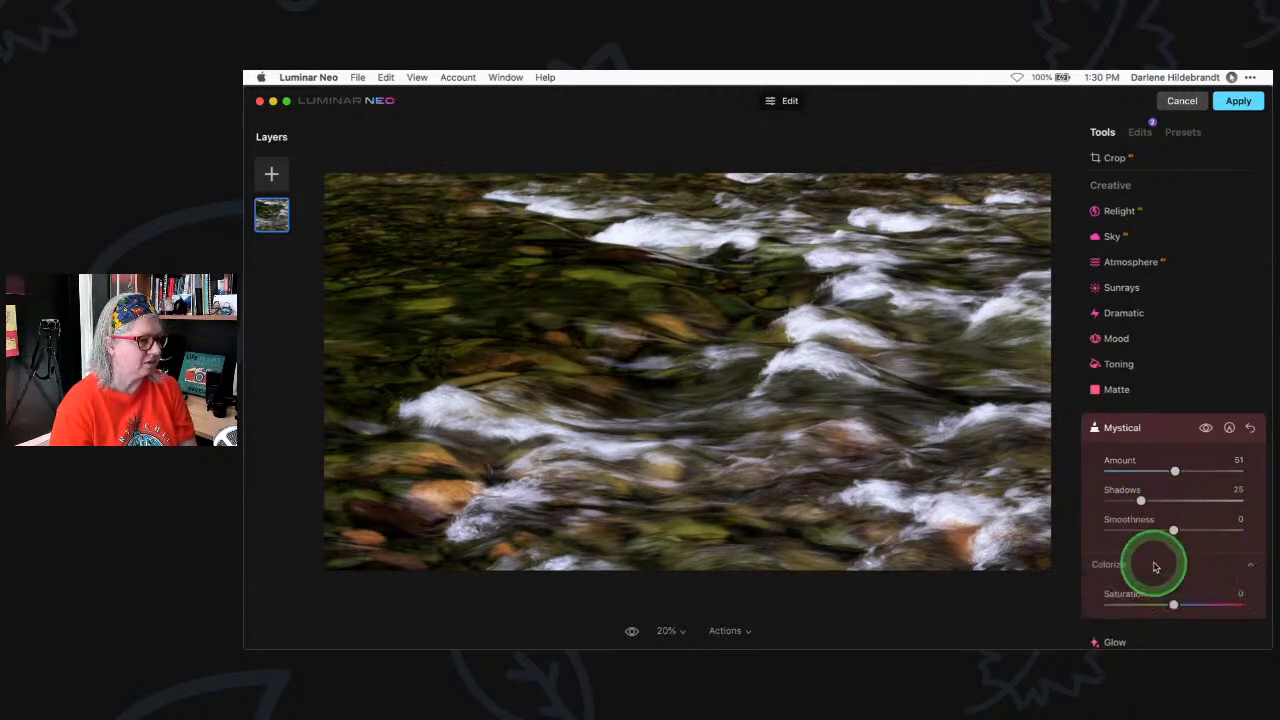
pyautogui.moveTo(1140, 378); pyautogui.dragTo(1192, 375)
pyautogui.moveTo(1175, 346); pyautogui.dragTo(1158, 347)
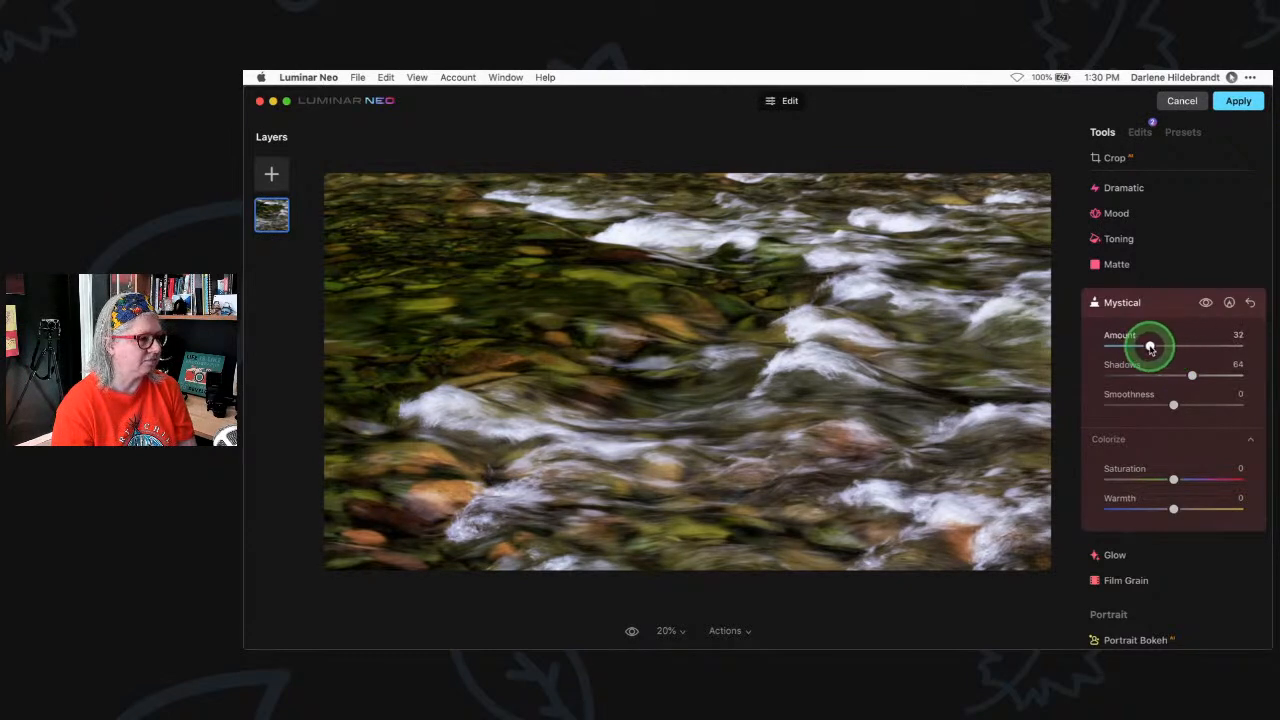
pyautogui.moveTo(1172, 403); pyautogui.dragTo(1125, 403)
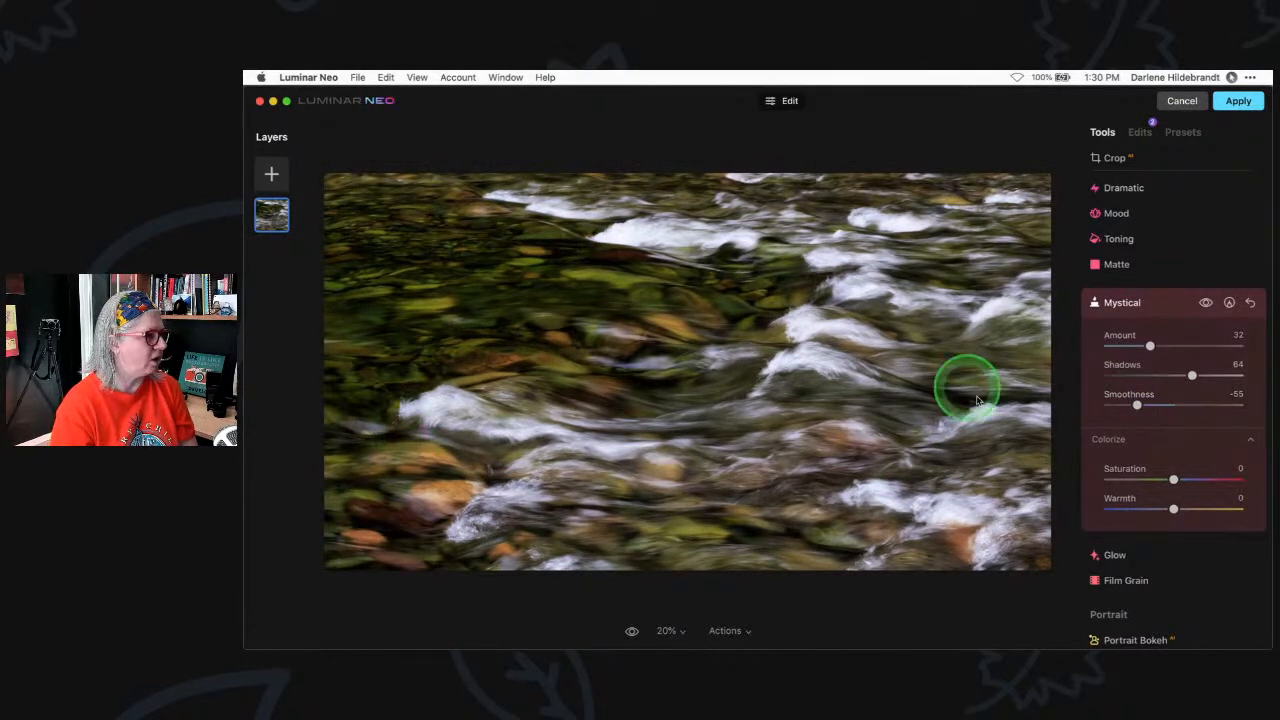
# Erase Mystical from the whitewater in the middle and lower part of the photo, using a paint mask at Size 52 and Strength 51
pyautogui.click(1229, 302)
pyautogui.scroll(-1, 1171, 386)
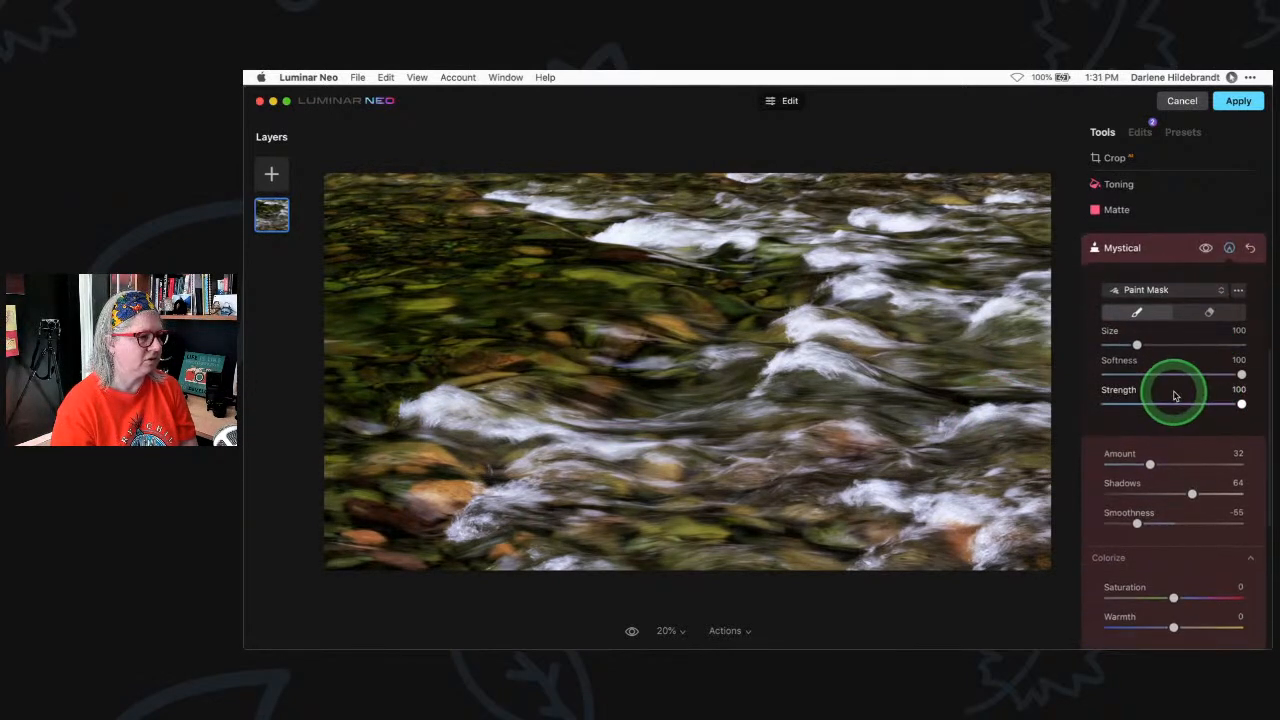
pyautogui.click(1205, 312)
pyautogui.moveTo(1171, 401); pyautogui.dragTo(1175, 402)
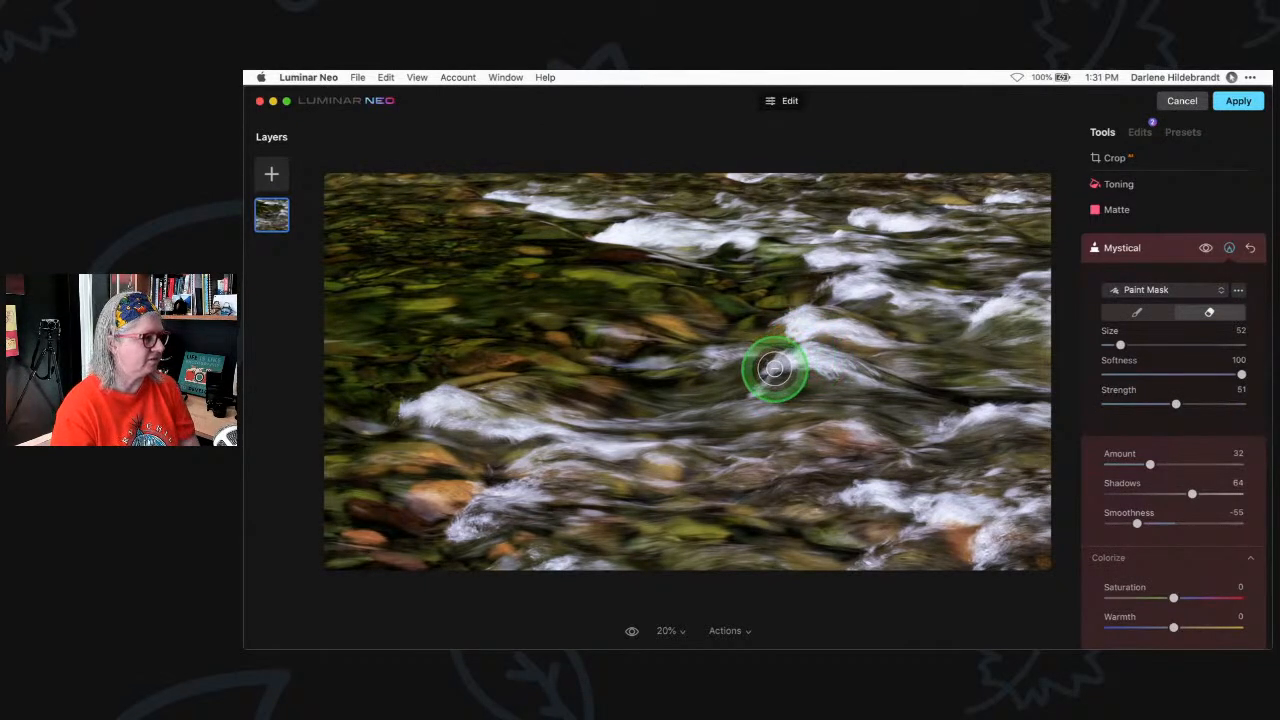
pyautogui.moveTo(778, 367)
pyautogui.mouseDown()
pyautogui.moveTo(797, 323)
pyautogui.moveTo(837, 334)
pyautogui.moveTo(380, 350)
pyautogui.mouseUp()
pyautogui.moveTo(425, 406)
pyautogui.mouseDown()
pyautogui.moveTo(501, 426)
pyautogui.moveTo(464, 531)
pyautogui.moveTo(487, 523)
pyautogui.moveTo(499, 486)
pyautogui.moveTo(532, 494)
pyautogui.moveTo(518, 453)
pyautogui.moveTo(592, 460)
pyautogui.mouseUp()
pyautogui.moveTo(891, 489)
pyautogui.mouseDown()
pyautogui.moveTo(914, 528)
pyautogui.moveTo(967, 506)
pyautogui.moveTo(983, 541)
pyautogui.moveTo(998, 527)
pyautogui.moveTo(968, 425)
pyautogui.moveTo(944, 430)
pyautogui.moveTo(1008, 408)
pyautogui.mouseUp()
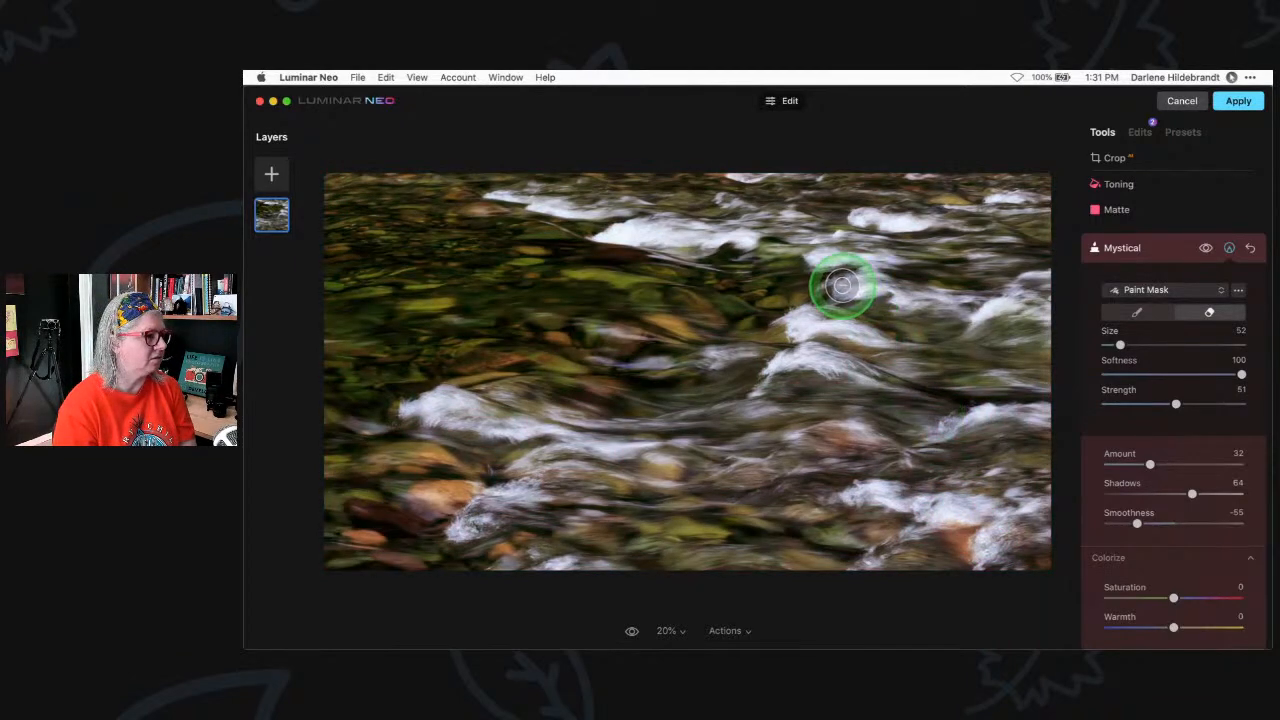
# Show the mask overlay, erase Mystical from the upper and right-hand whitewater, and compare the photo with and without the effect
pyautogui.press('/')
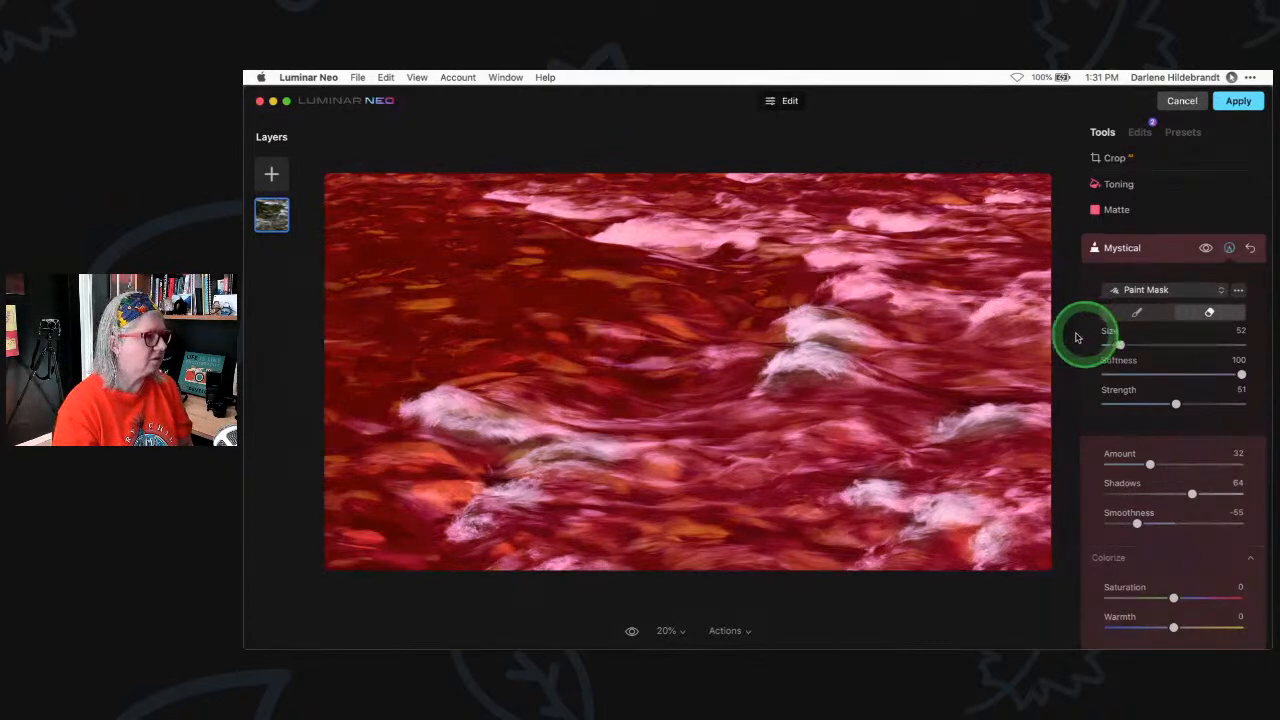
pyautogui.moveTo(854, 282)
pyautogui.mouseDown()
pyautogui.moveTo(977, 317)
pyautogui.moveTo(1020, 310)
pyautogui.mouseUp()
pyautogui.moveTo(814, 257); pyautogui.dragTo(859, 256)
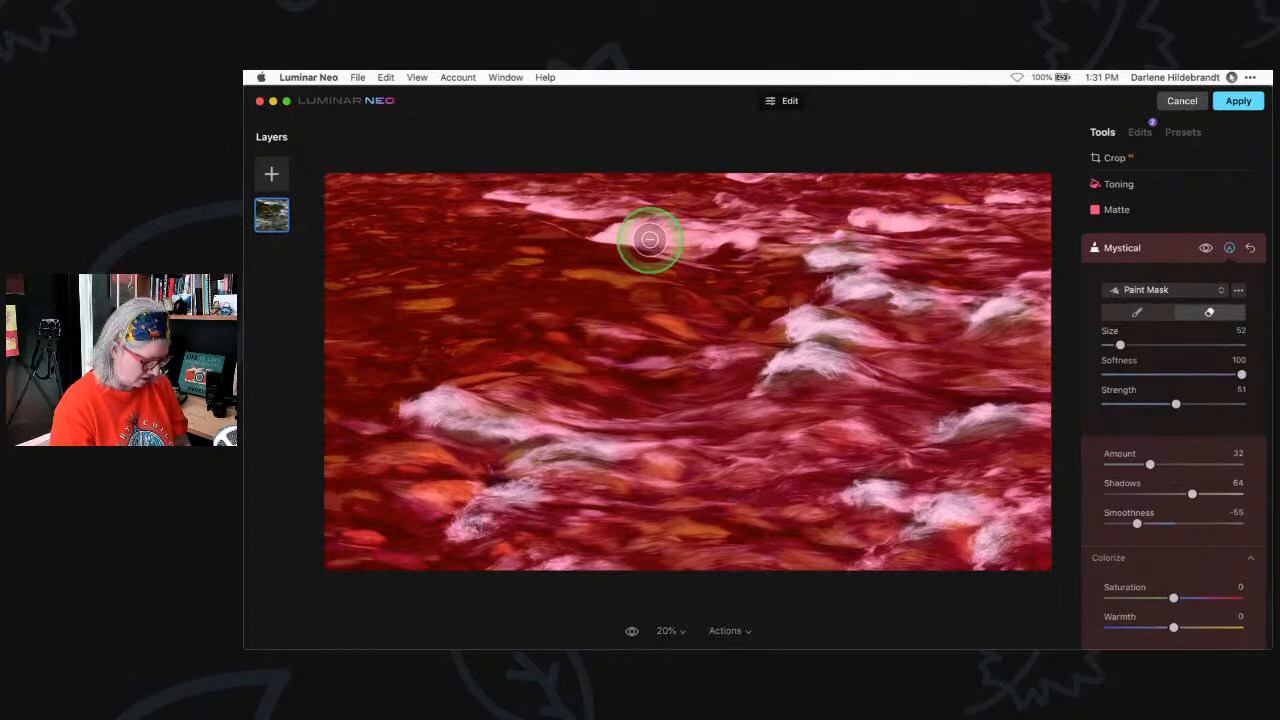
pyautogui.moveTo(634, 243)
pyautogui.mouseDown()
pyautogui.moveTo(603, 234)
pyautogui.moveTo(877, 230)
pyautogui.moveTo(855, 212)
pyautogui.moveTo(889, 217)
pyautogui.mouseUp()
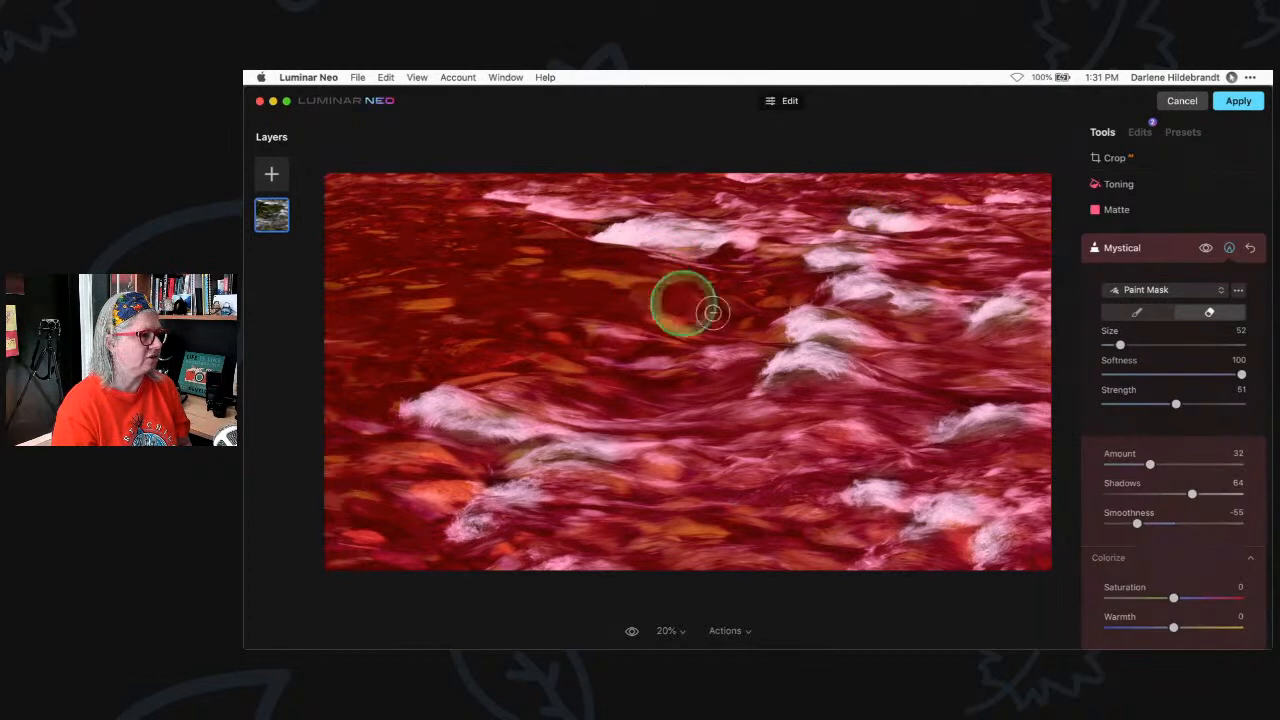
pyautogui.click(1205, 250)
pyautogui.click(1205, 250)
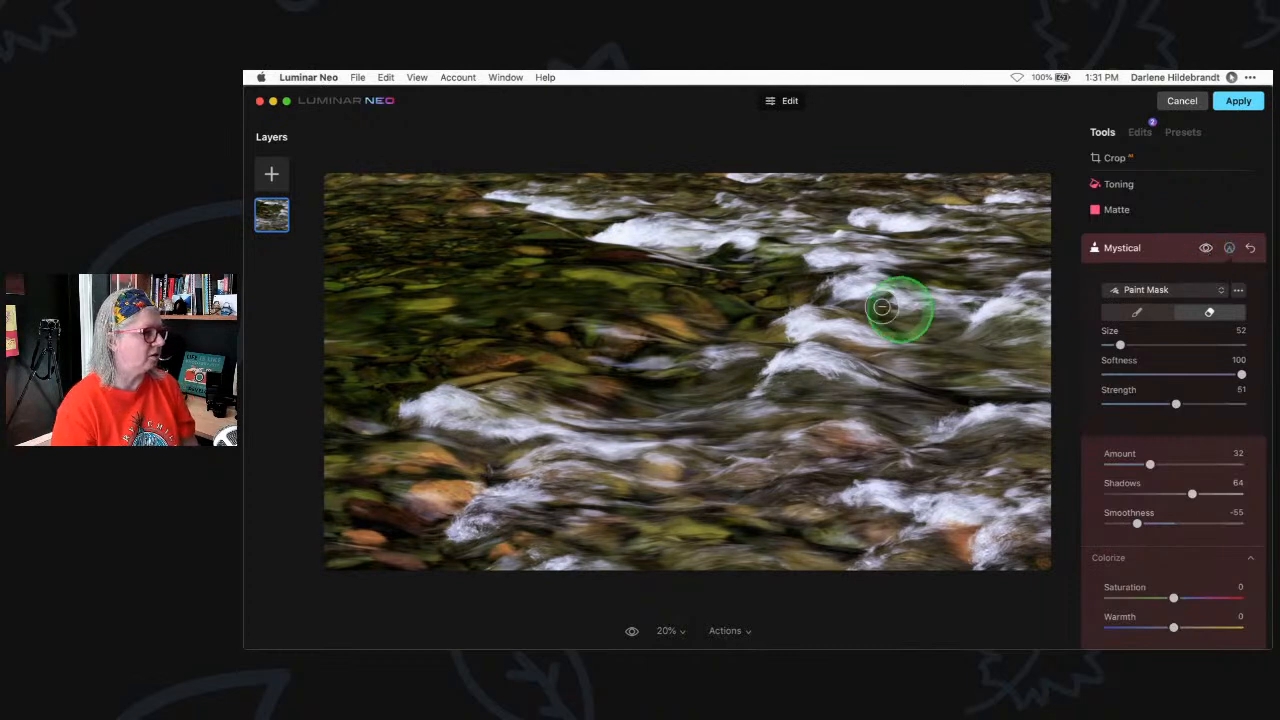
# Erase more of Mystical from the central and left whitewater crests and set the effect's Amount to 39
pyautogui.moveTo(840, 330)
pyautogui.mouseDown()
pyautogui.moveTo(765, 367)
pyautogui.moveTo(811, 337)
pyautogui.moveTo(795, 355)
pyautogui.mouseUp()
pyautogui.moveTo(820, 335); pyautogui.dragTo(846, 331)
pyautogui.moveTo(434, 410)
pyautogui.mouseDown()
pyautogui.moveTo(514, 428)
pyautogui.moveTo(400, 422)
pyautogui.mouseUp()
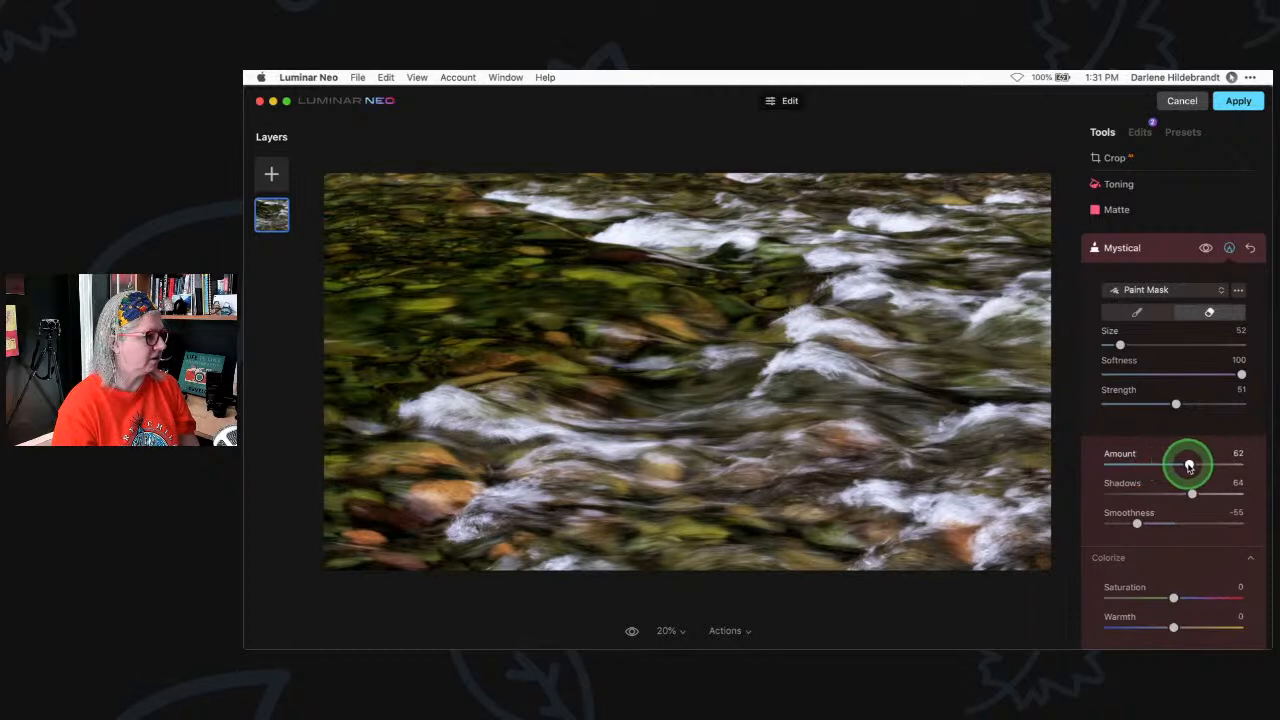
pyautogui.moveTo(1156, 465)
pyautogui.mouseDown()
pyautogui.moveTo(1100, 463)
pyautogui.moveTo(1223, 463)
pyautogui.moveTo(1160, 463)
pyautogui.mouseUp()
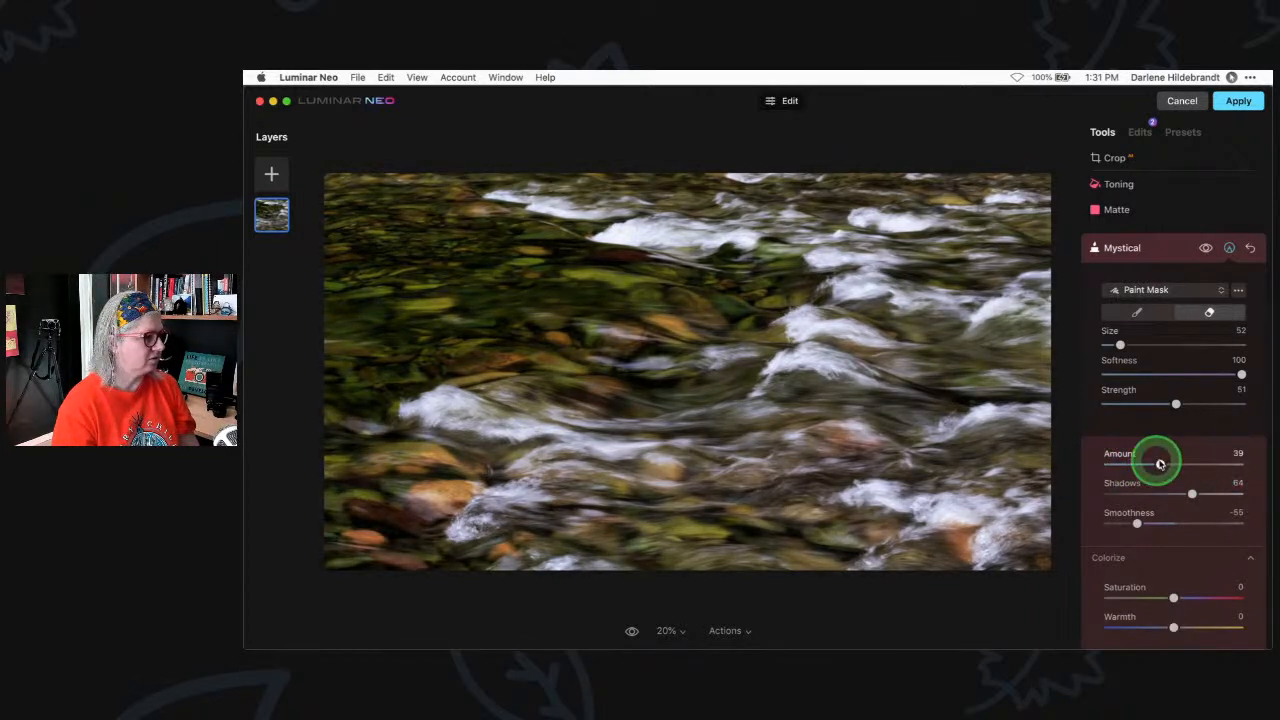
pyautogui.click(1166, 247)
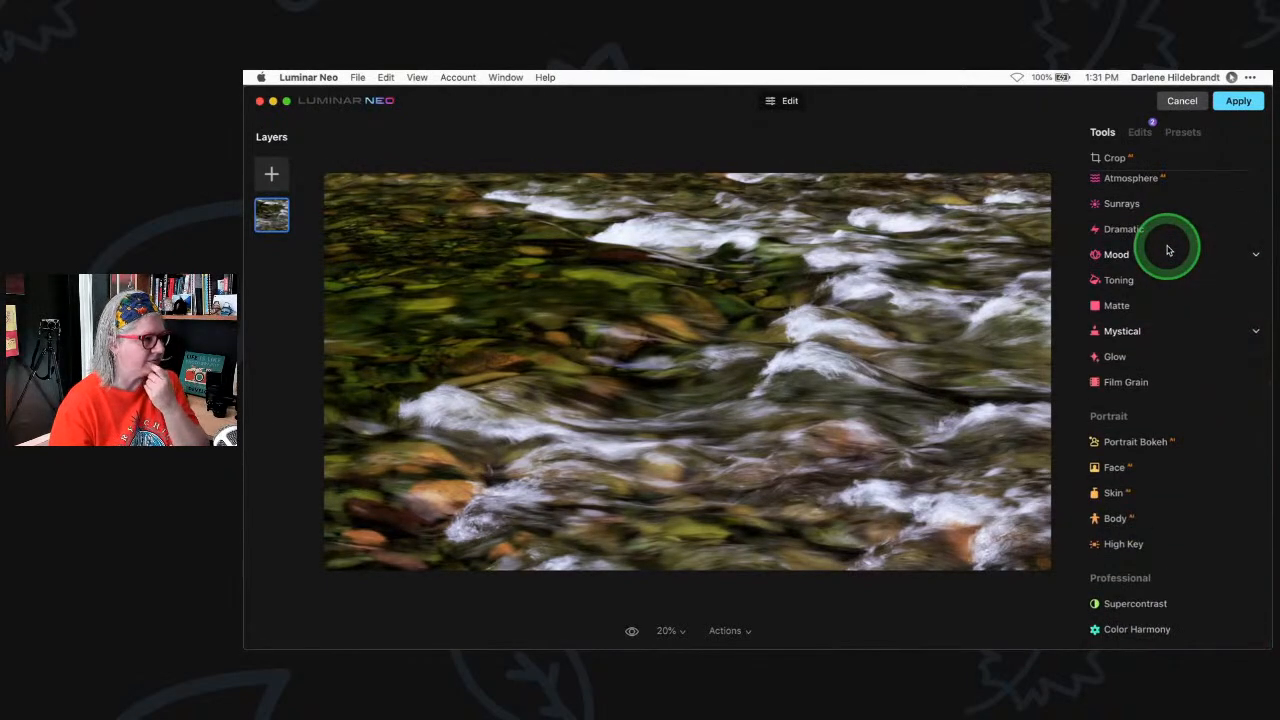
# Add a vignette with Amount -74, Size 24, Roundness 23 and Feather -100
pyautogui.scroll(4, 1166, 250)
pyautogui.click(1155, 266)
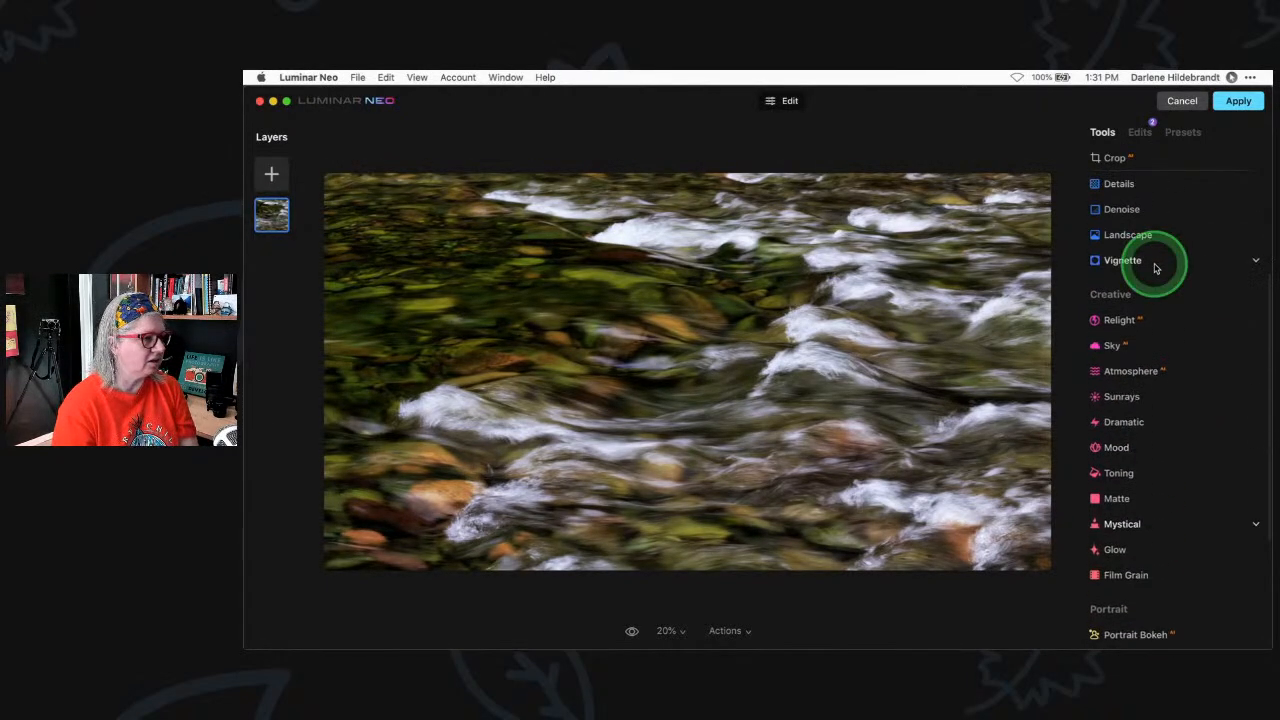
pyautogui.click(1125, 402)
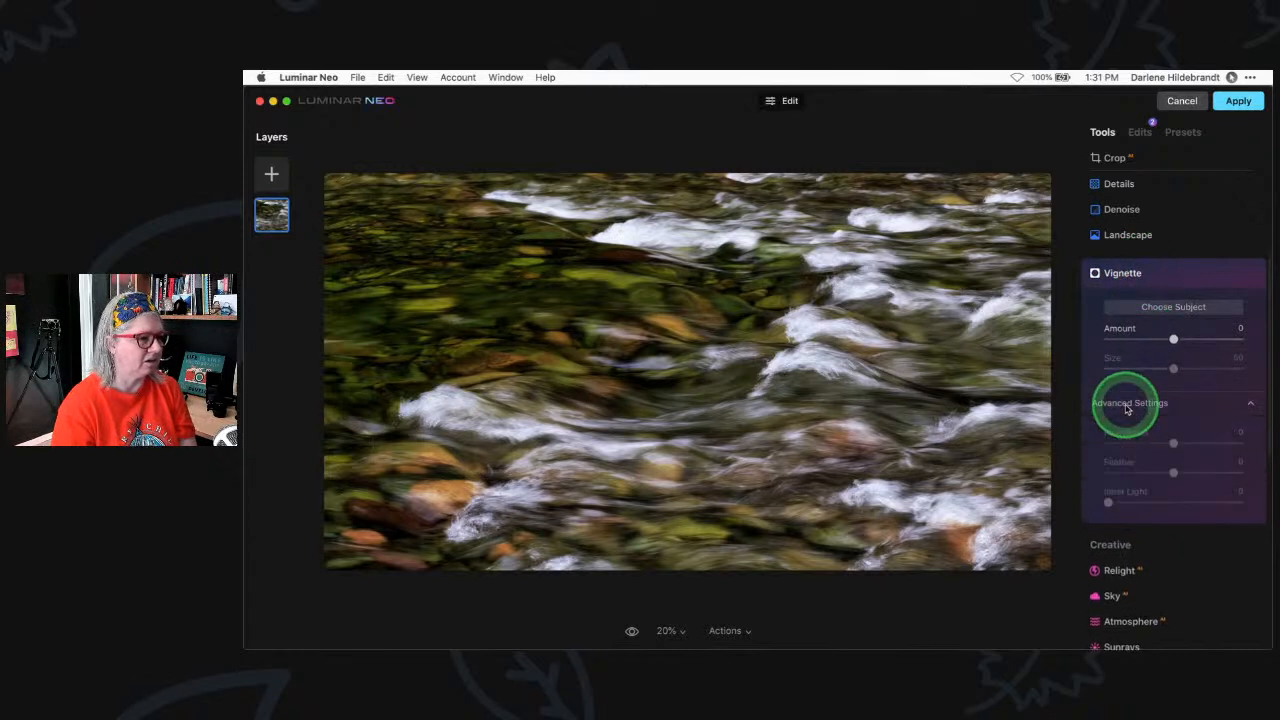
pyautogui.click(1180, 378)
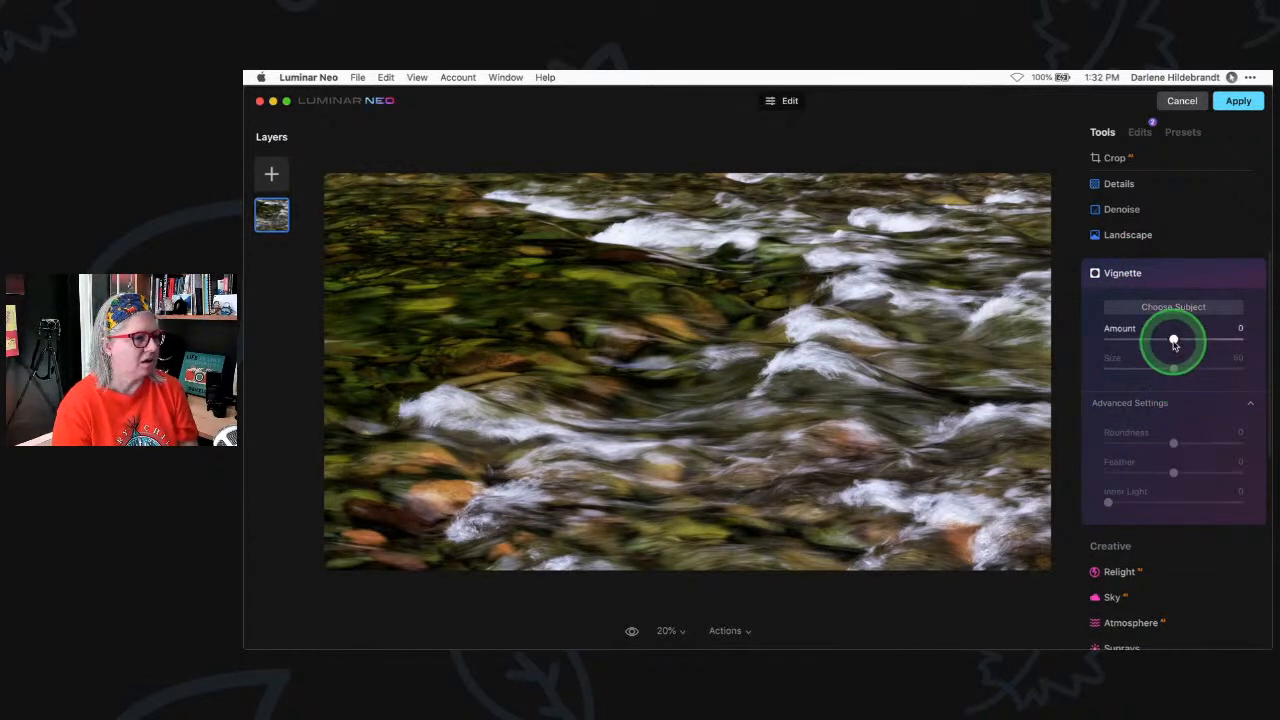
pyautogui.moveTo(1166, 338); pyautogui.dragTo(1137, 340)
pyautogui.moveTo(1174, 472); pyautogui.dragTo(1071, 437)
pyautogui.moveTo(1136, 341); pyautogui.dragTo(1145, 369)
pyautogui.moveTo(1173, 443)
pyautogui.mouseDown()
pyautogui.moveTo(1211, 443)
pyautogui.moveTo(1189, 443)
pyautogui.mouseUp()
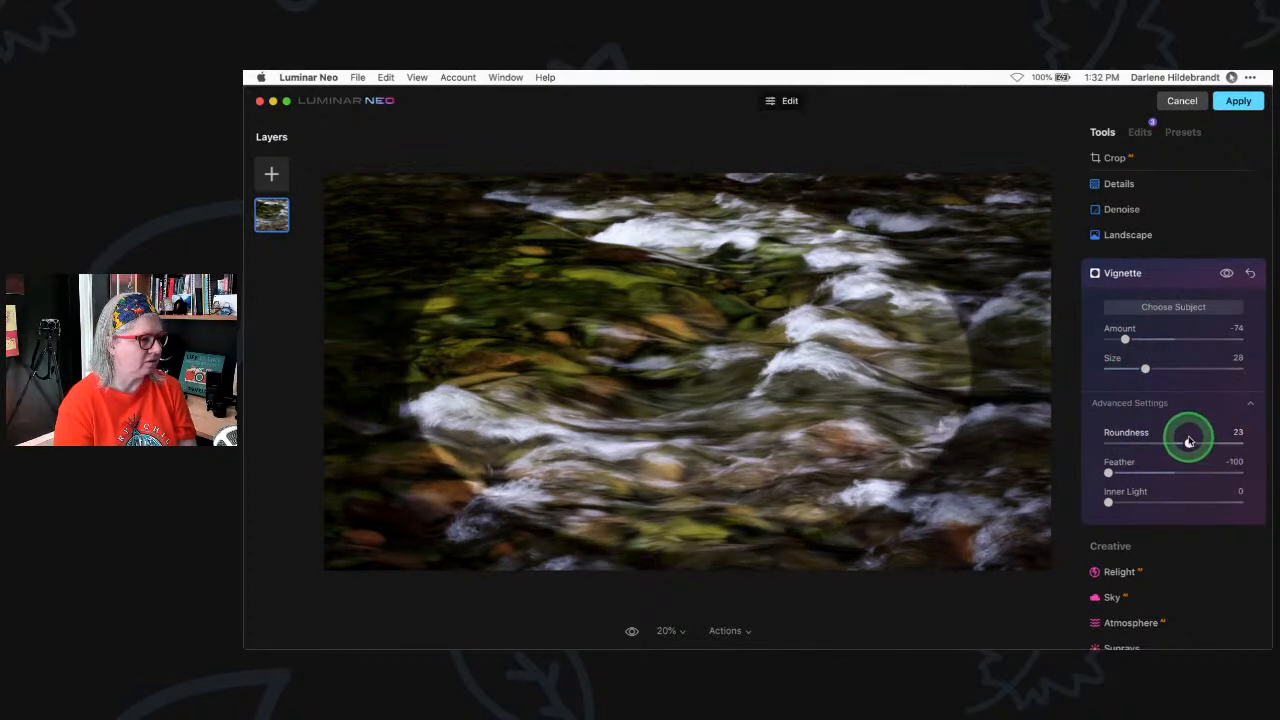
pyautogui.moveTo(1148, 372); pyautogui.dragTo(1140, 369)
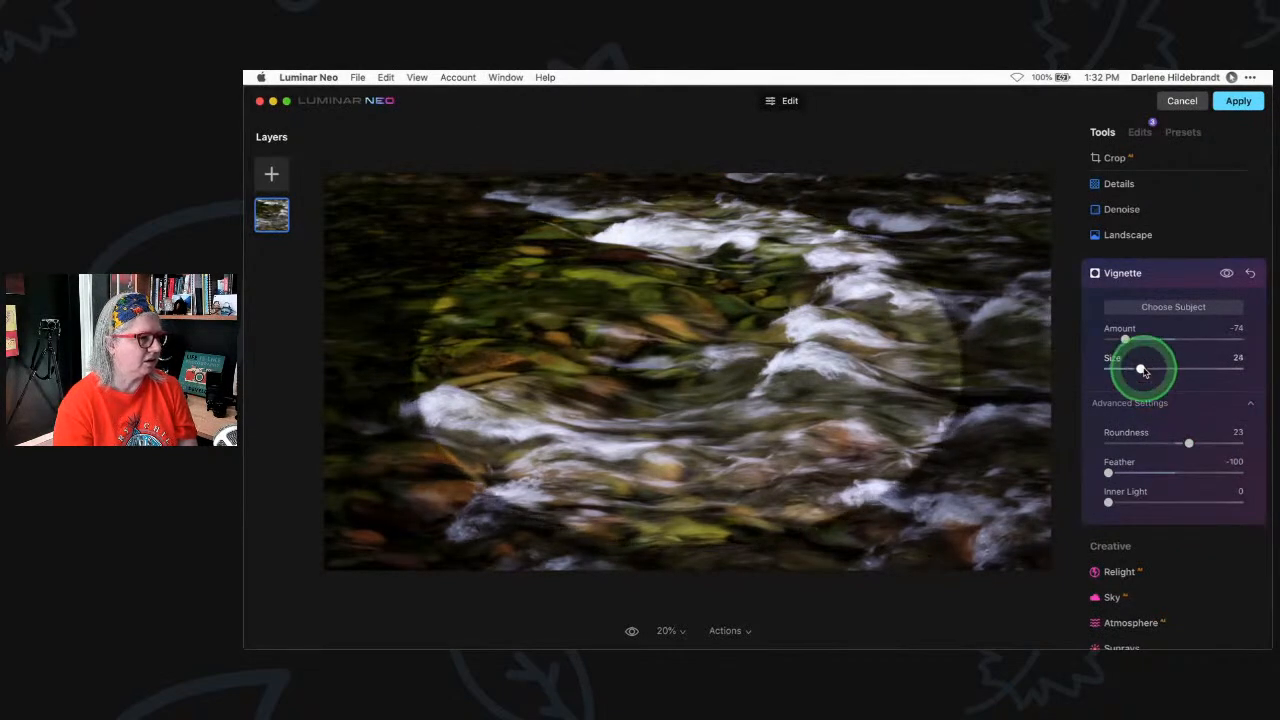
# Centre the vignette on the white rapids right of the photo's middle
pyautogui.click(1173, 307)
pyautogui.click(817, 353)
pyautogui.moveTo(802, 352)
pyautogui.mouseDown()
pyautogui.moveTo(778, 376)
pyautogui.moveTo(800, 366)
pyautogui.mouseUp()
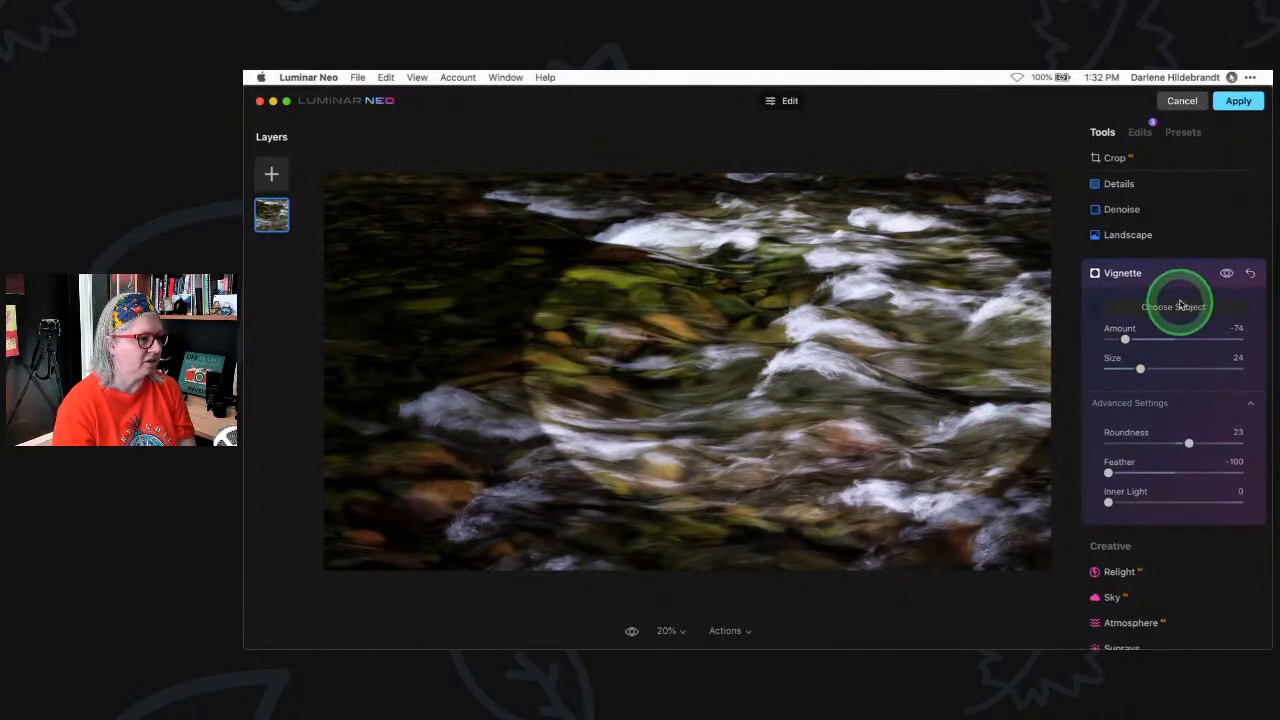
# Set the vignette's Amount to -65, try Feather 44 and return Feather to -100
pyautogui.moveTo(1108, 474); pyautogui.dragTo(1203, 474)
pyautogui.moveTo(1125, 339)
pyautogui.mouseDown()
pyautogui.moveTo(1143, 334)
pyautogui.moveTo(1130, 339)
pyautogui.mouseUp()
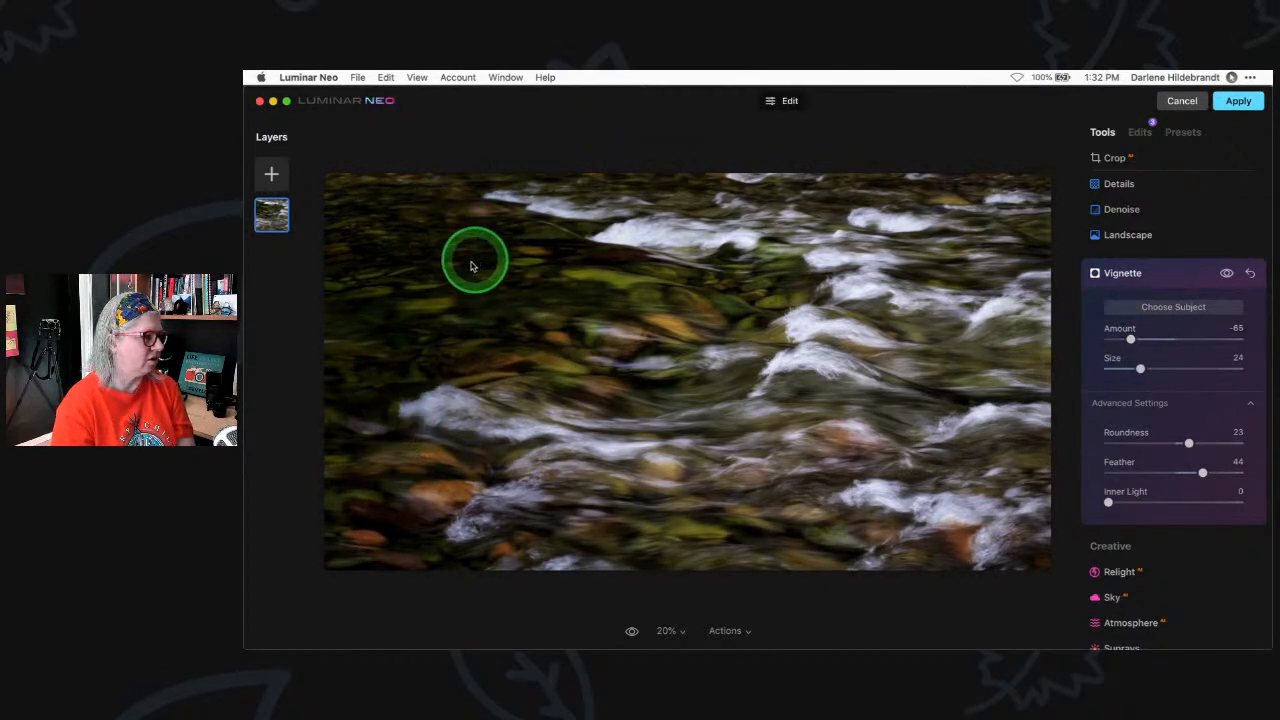
pyautogui.moveTo(1203, 473); pyautogui.dragTo(1066, 468)
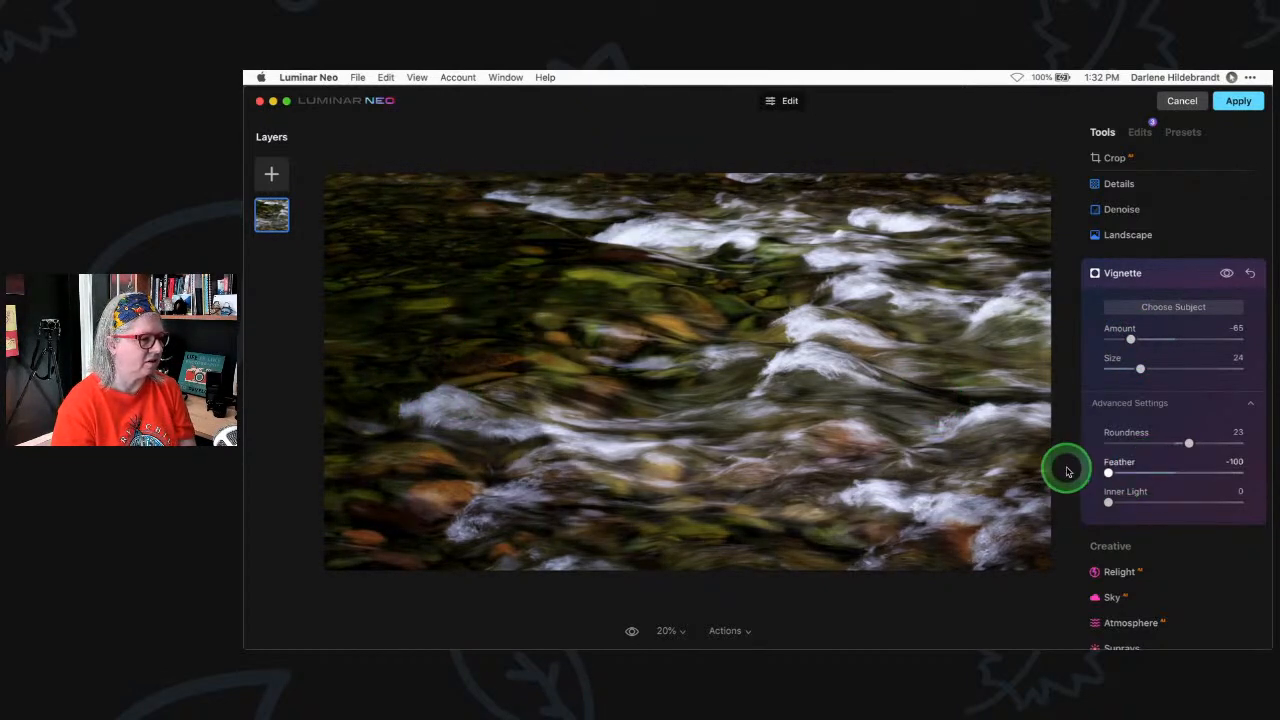
# Recentre the vignette on the rocks left of the photo's middle
pyautogui.click(1165, 307)
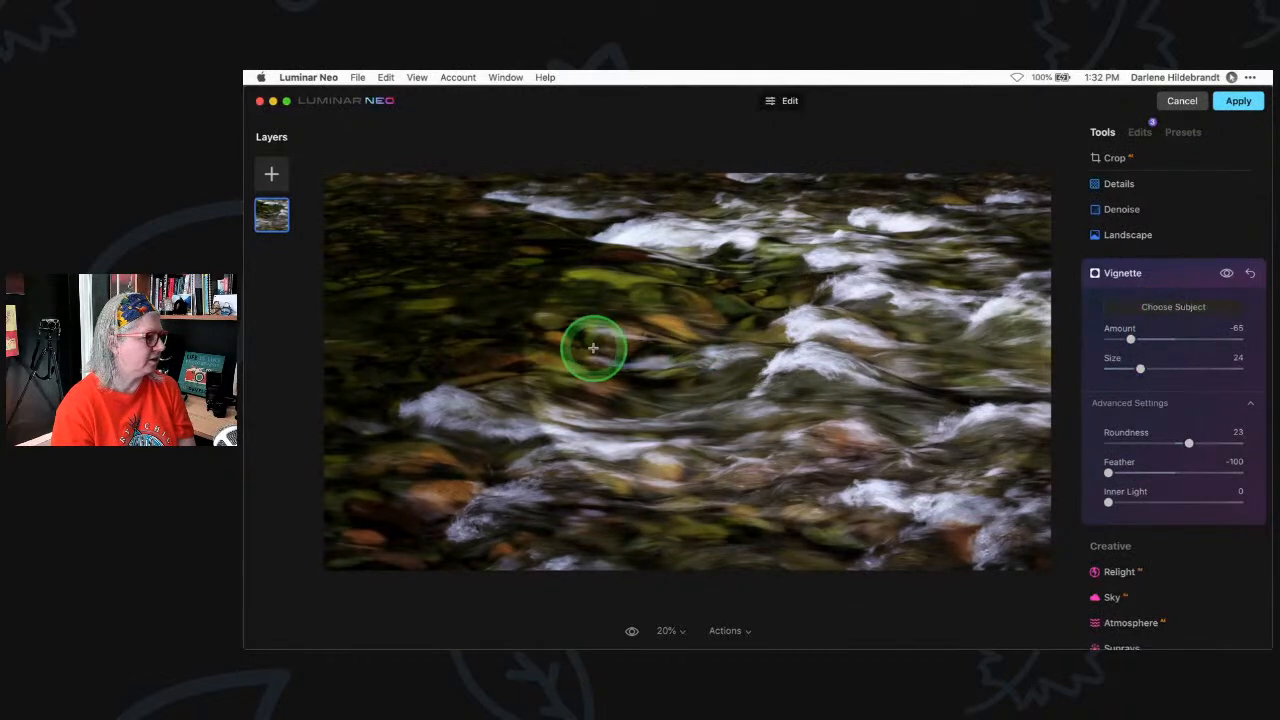
pyautogui.click(549, 343)
pyautogui.click(566, 362)
pyautogui.click(595, 358)
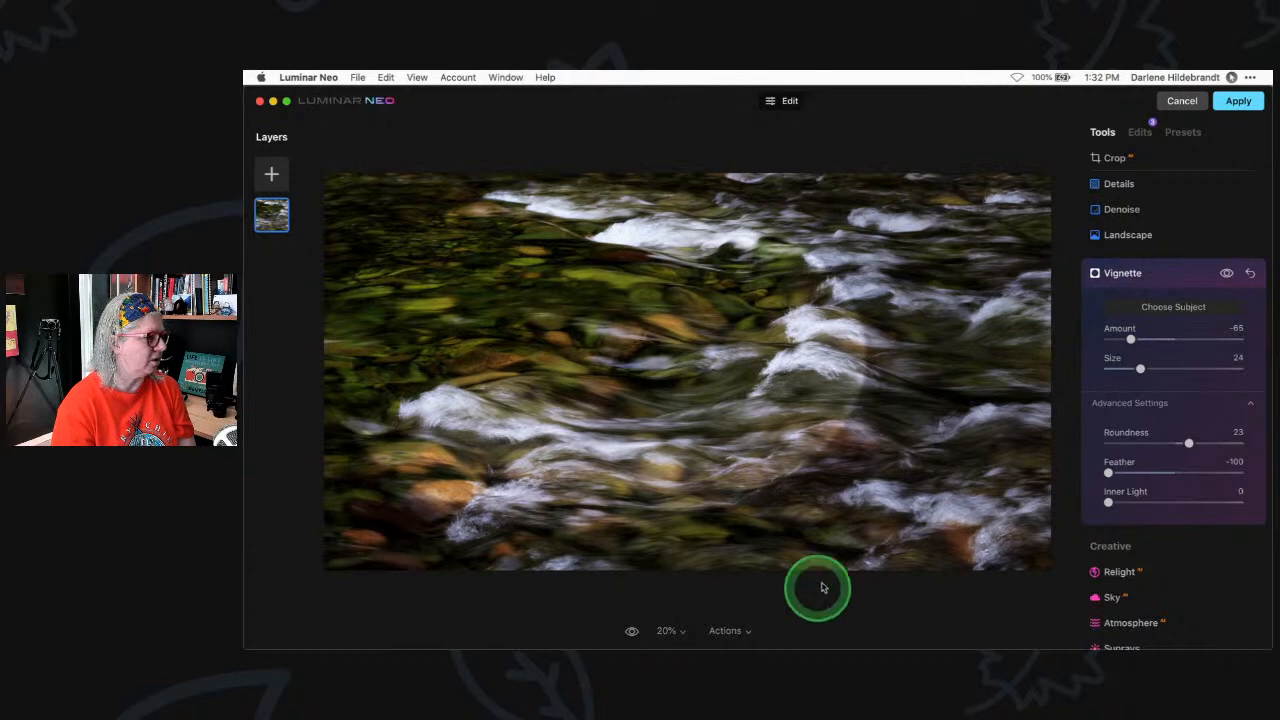
# Reposition the vignette's centre over the stones just left of the middle of the stream photo
pyautogui.click(570, 332)
pyautogui.click(567, 285)
pyautogui.click(561, 348)
pyautogui.click(555, 330)
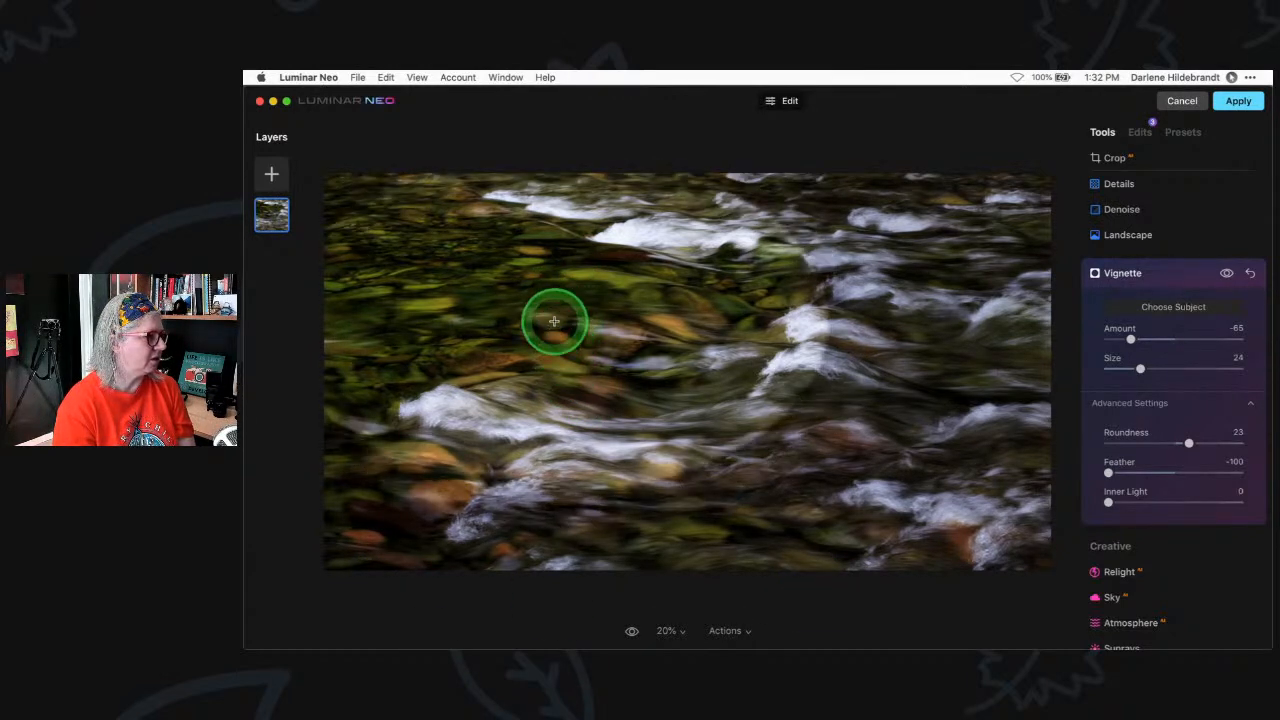
pyautogui.click(568, 328)
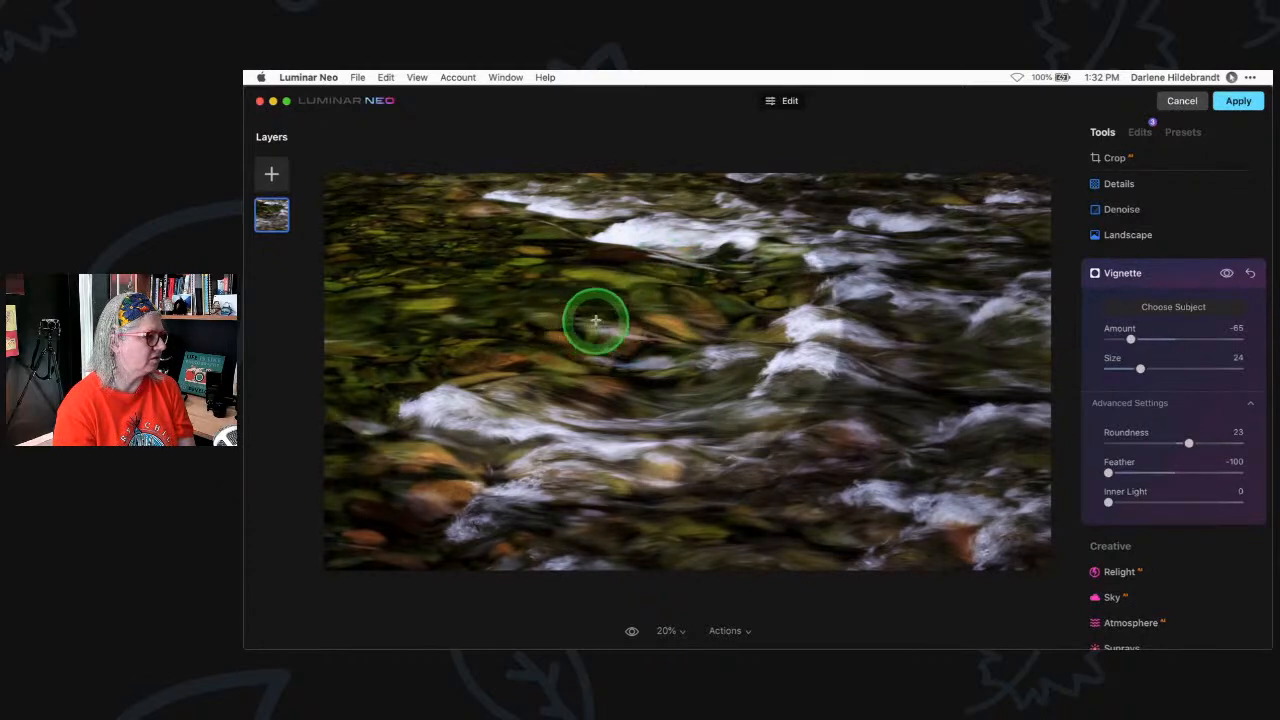
pyautogui.click(594, 323)
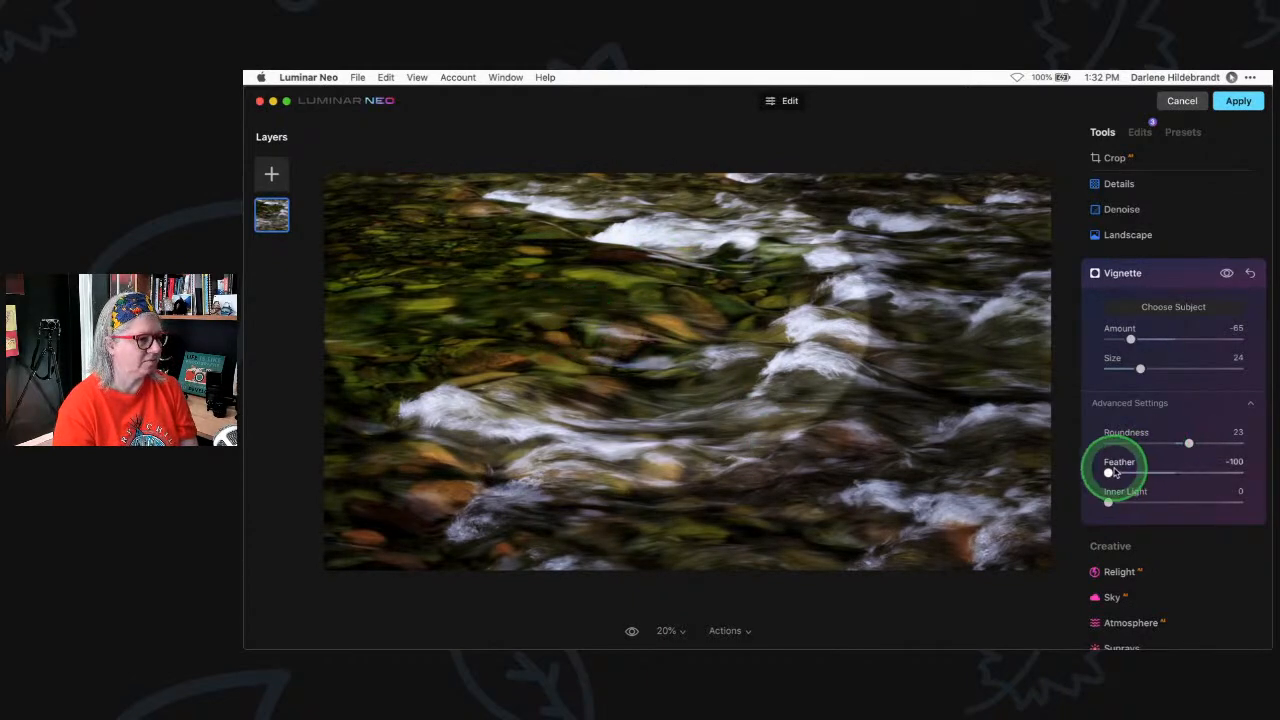
# Set the vignette's feather to 62 and its amount to about -59
pyautogui.moveTo(1110, 474); pyautogui.dragTo(1206, 474)
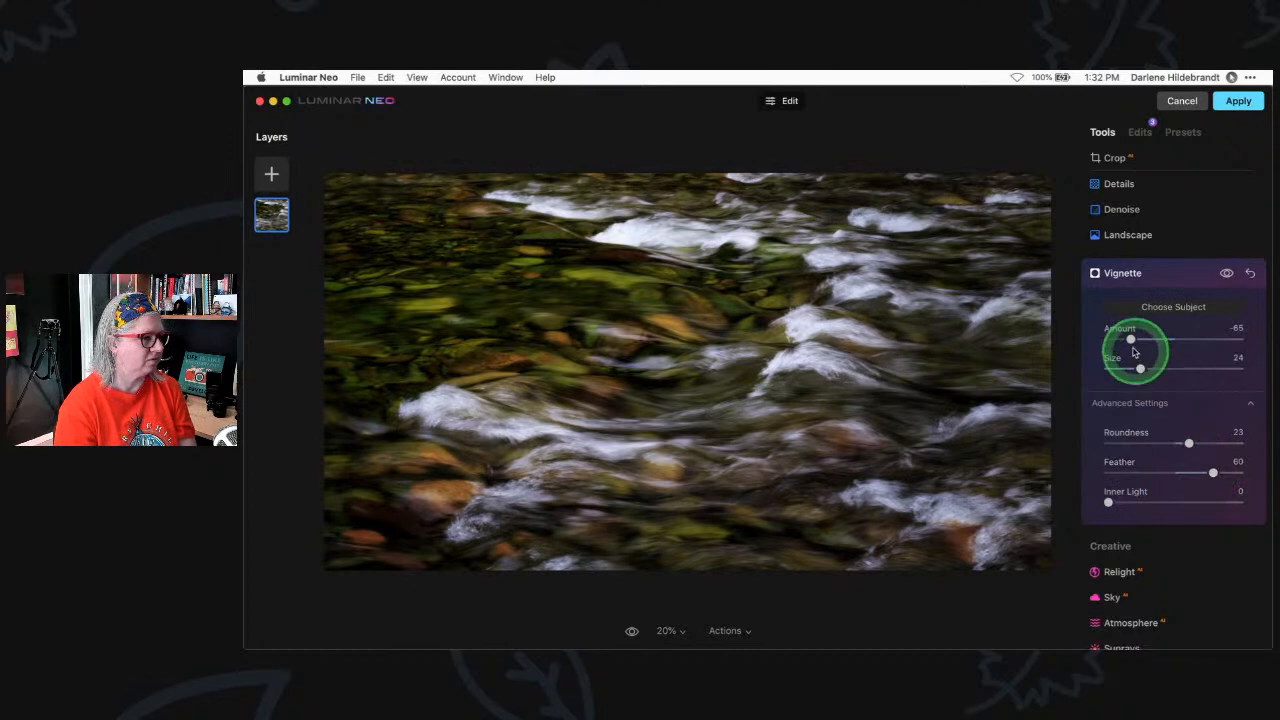
pyautogui.moveTo(1134, 339)
pyautogui.mouseDown()
pyautogui.moveTo(1194, 340)
pyautogui.moveTo(1104, 341)
pyautogui.moveTo(1120, 340)
pyautogui.mouseUp()
pyautogui.moveTo(1213, 472)
pyautogui.mouseDown()
pyautogui.moveTo(1140, 471)
pyautogui.moveTo(1206, 475)
pyautogui.mouseUp()
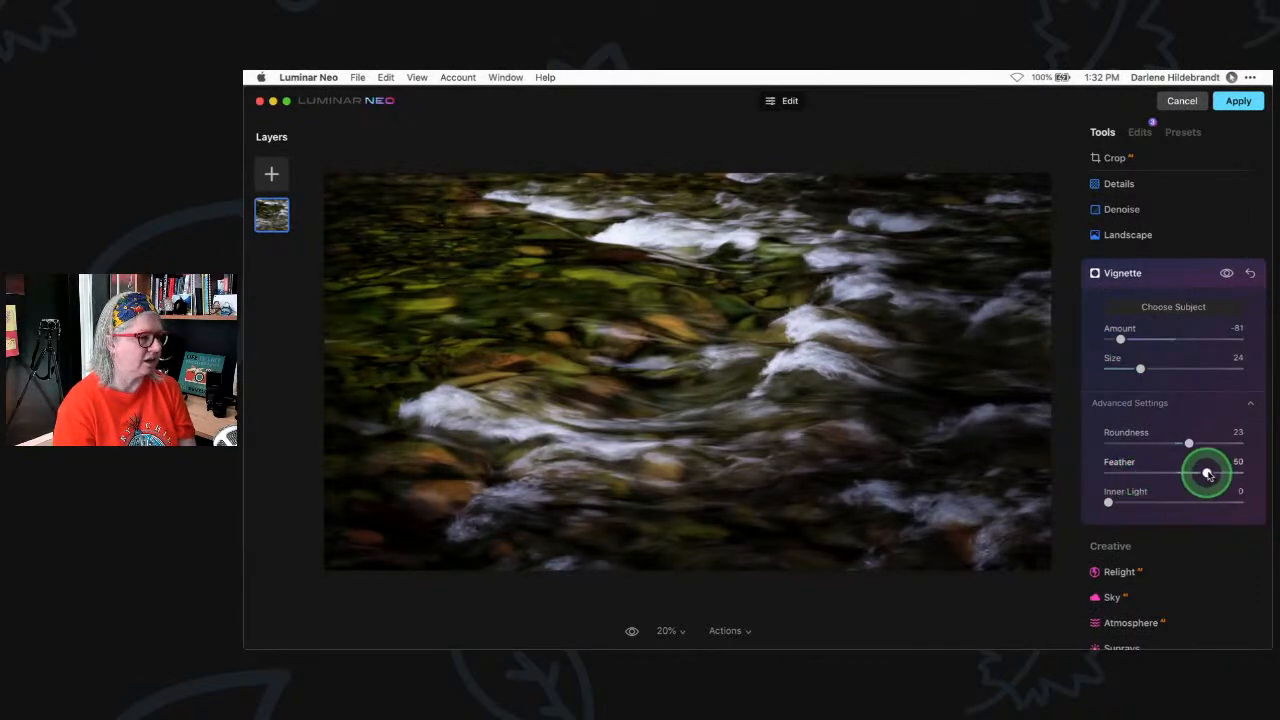
pyautogui.moveTo(1120, 340)
pyautogui.mouseDown()
pyautogui.moveTo(1153, 340)
pyautogui.moveTo(1126, 339)
pyautogui.moveTo(1138, 340)
pyautogui.mouseUp()
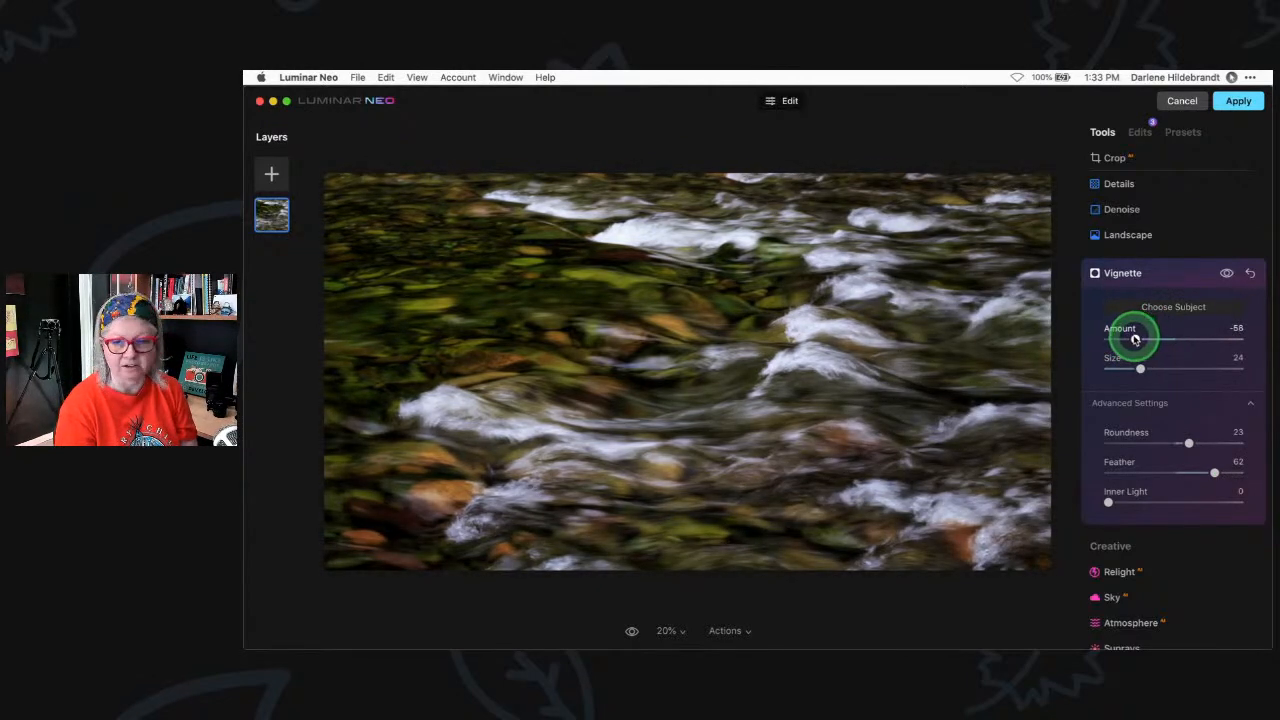
# Compare the photo with and without the vignette, and adjust the vignette amount to about -63
pyautogui.click(1226, 273)
pyautogui.click(1226, 273)
pyautogui.click(1226, 273)
pyautogui.click(1226, 273)
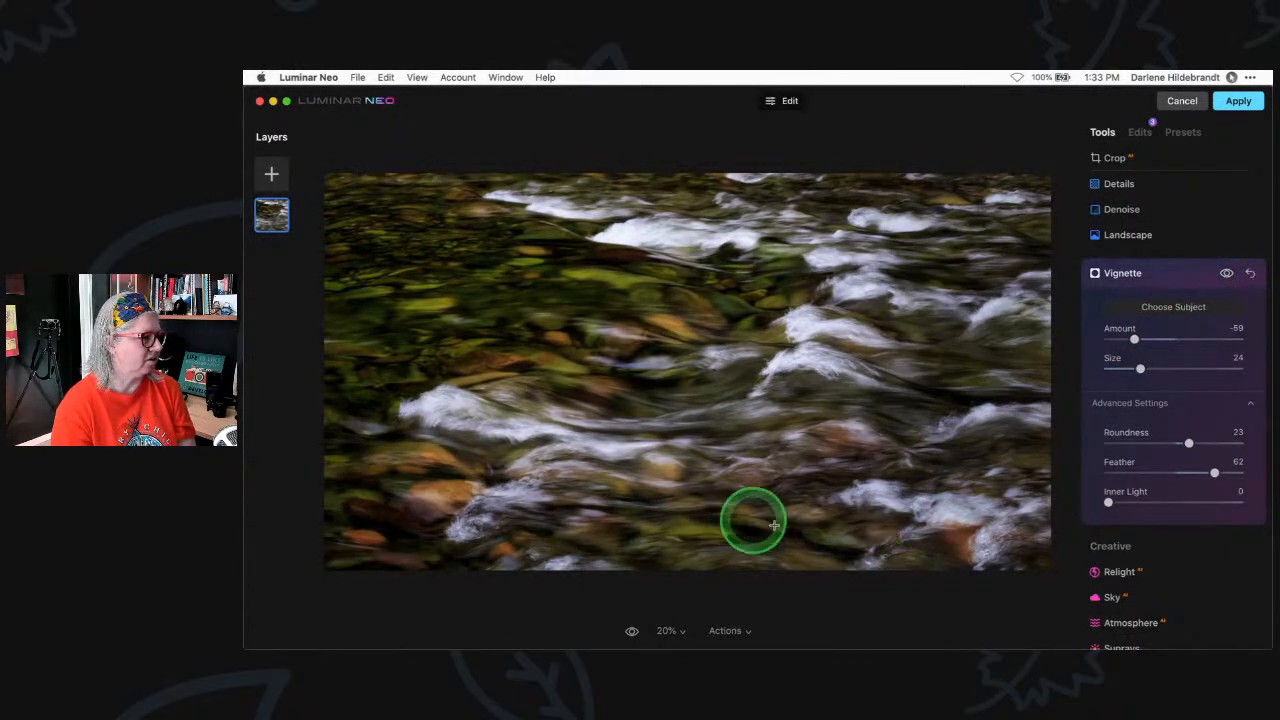
pyautogui.moveTo(1134, 339); pyautogui.dragTo(1150, 341)
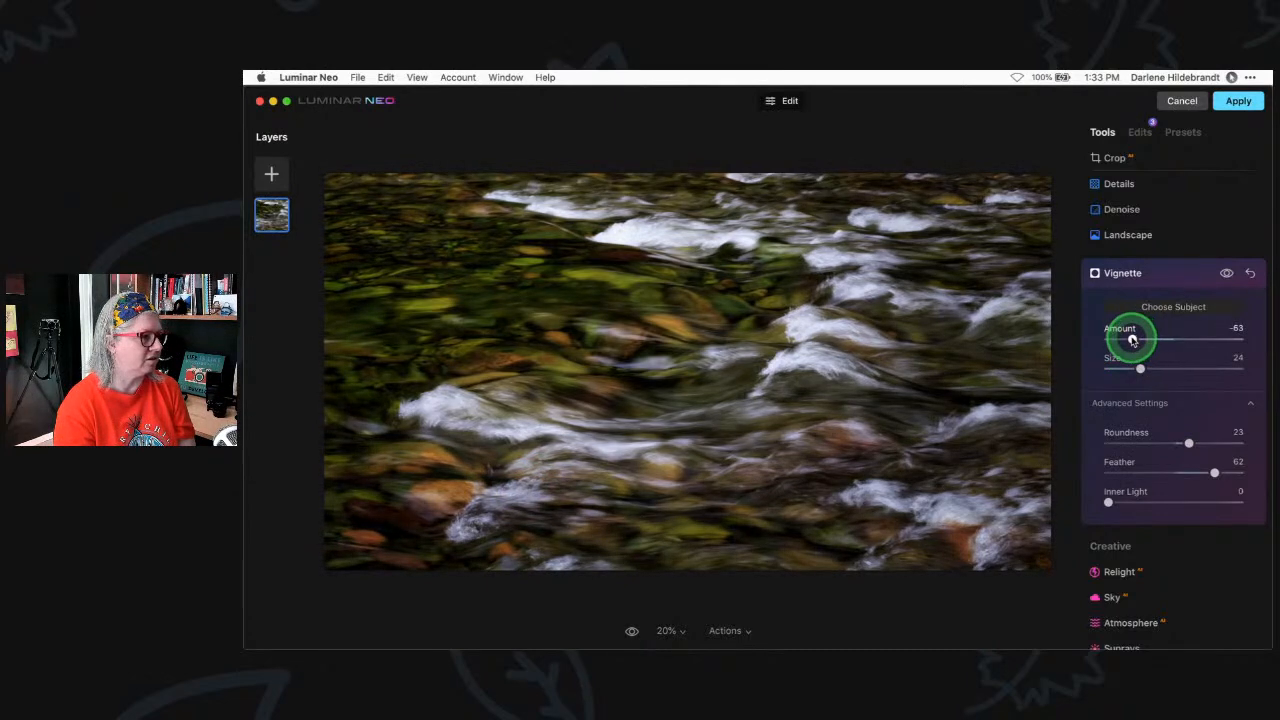
pyautogui.click(1163, 271)
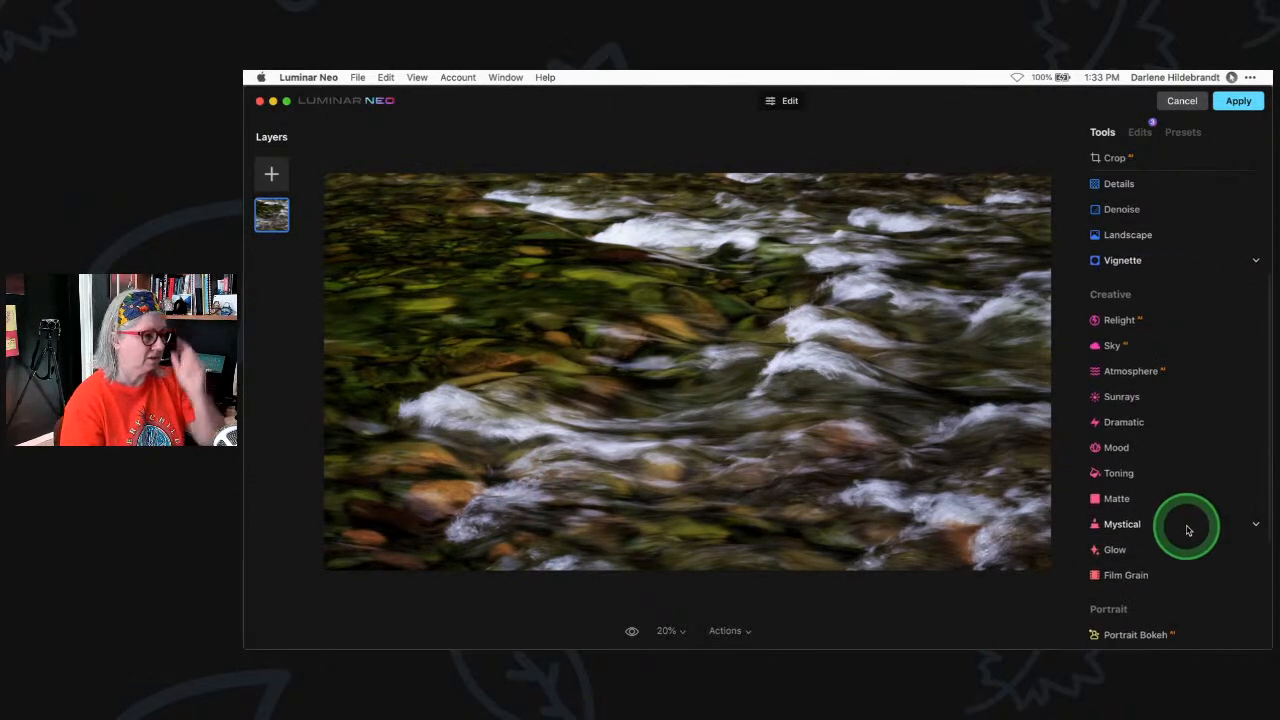
# Open the Mood tool and set its amount to 51
pyautogui.scroll(-3, 1188, 530)
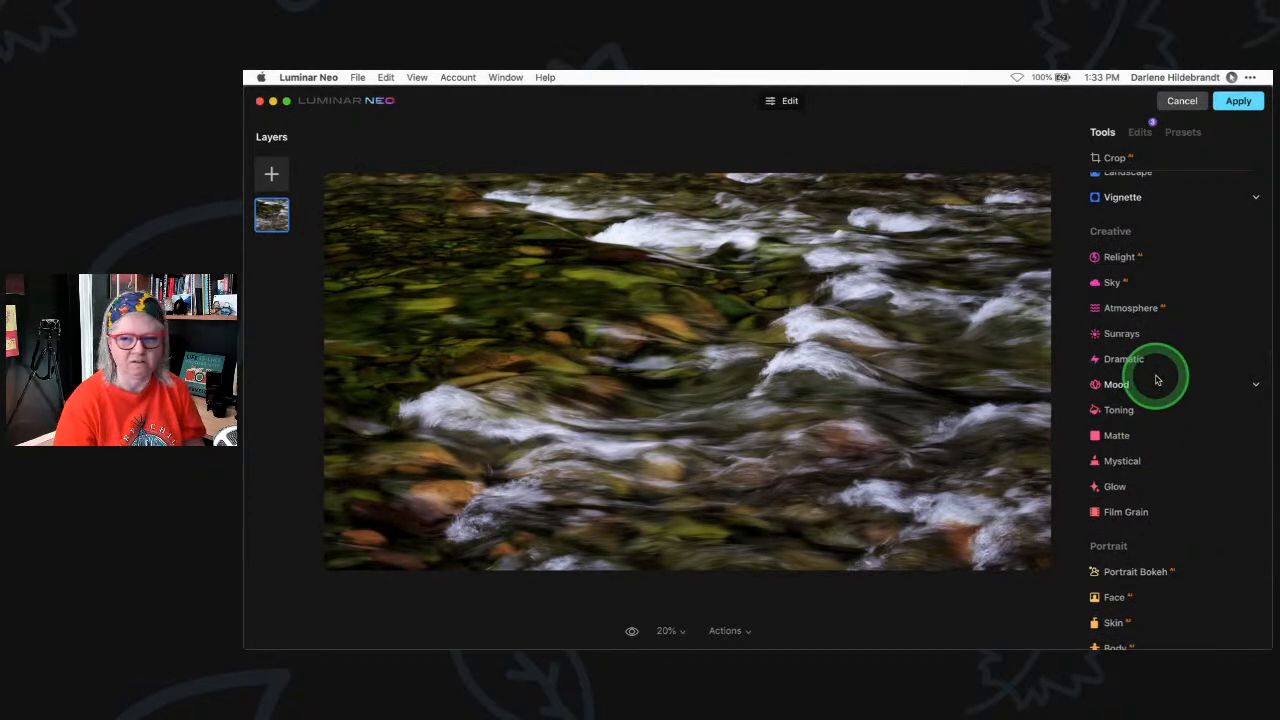
pyautogui.click(1156, 380)
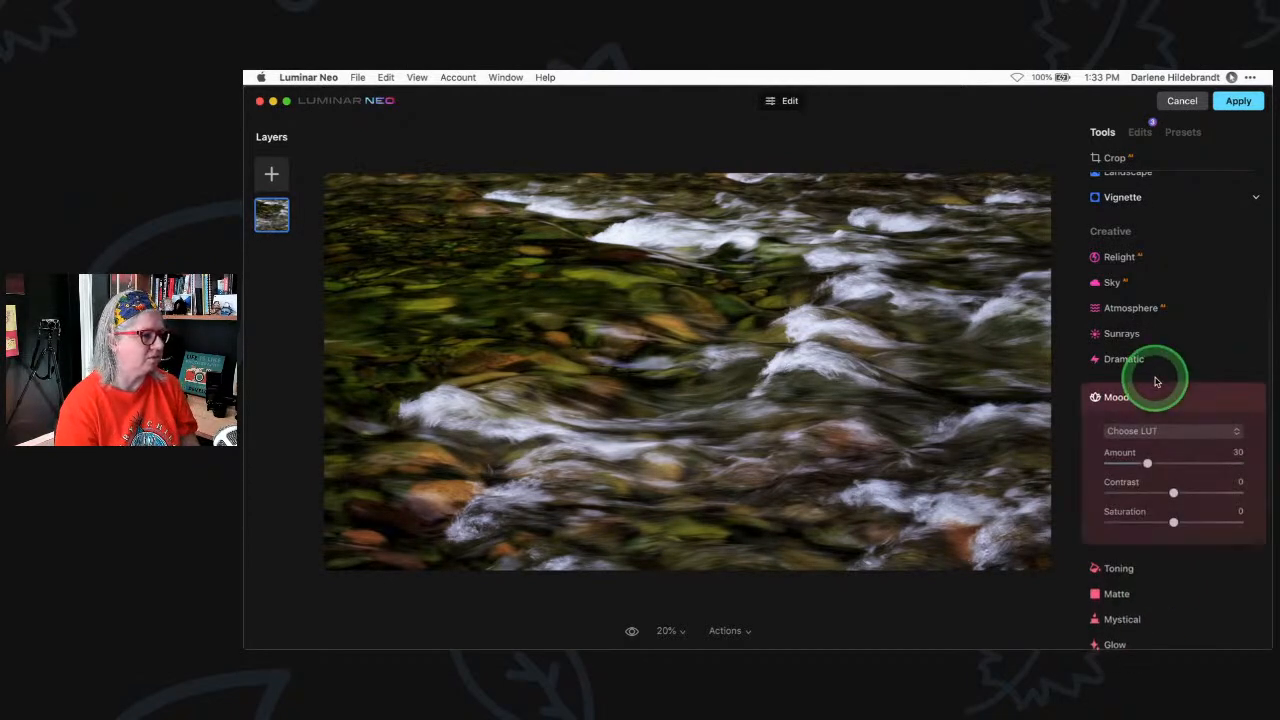
pyautogui.click(1163, 262)
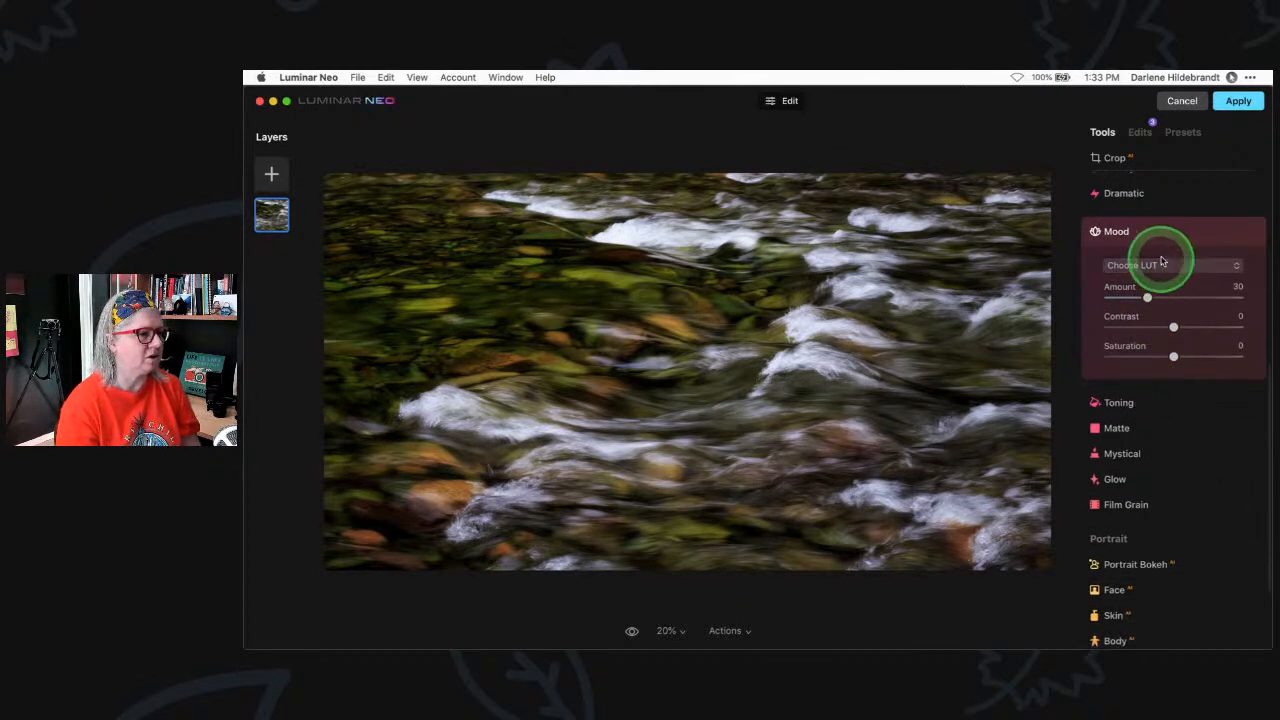
pyautogui.moveTo(1164, 287)
pyautogui.mouseDown()
pyautogui.moveTo(1178, 295)
pyautogui.moveTo(1141, 296)
pyautogui.moveTo(1169, 298)
pyautogui.mouseUp()
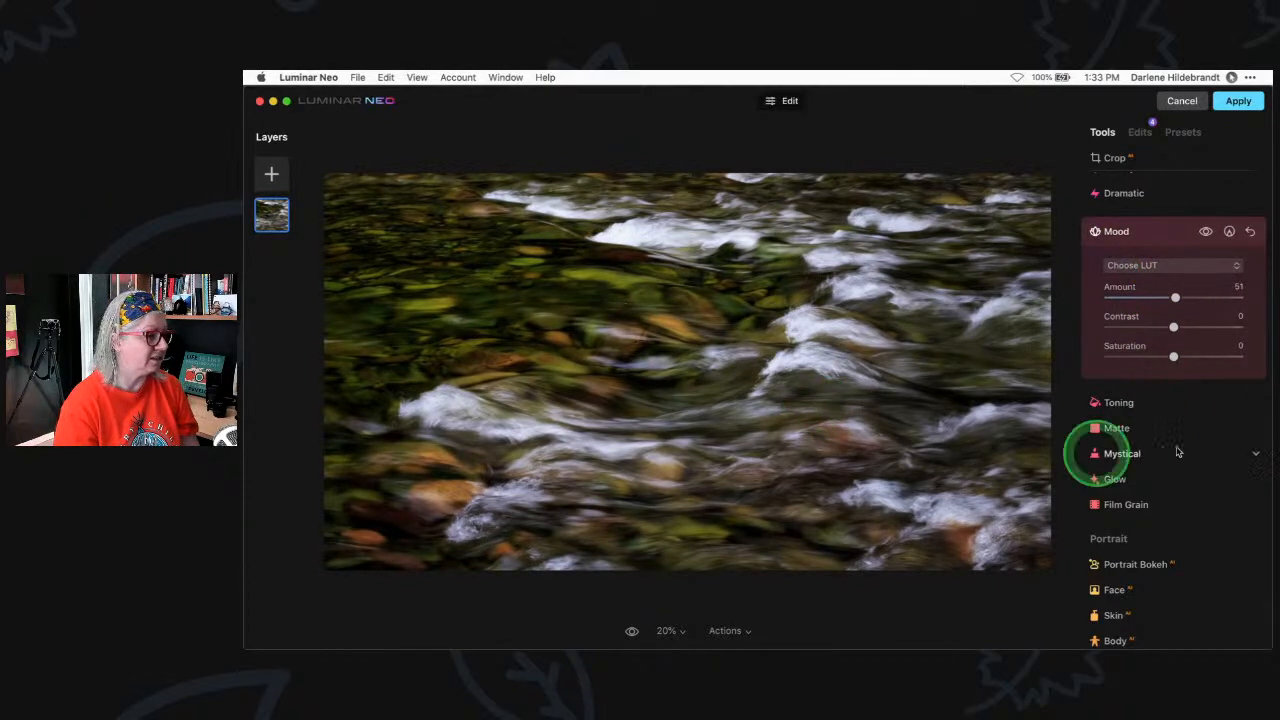
# Try the cinematic toning LUTs Anaheim, Palm Springs and Los Angeles on the stream photo
pyautogui.click(1173, 268)
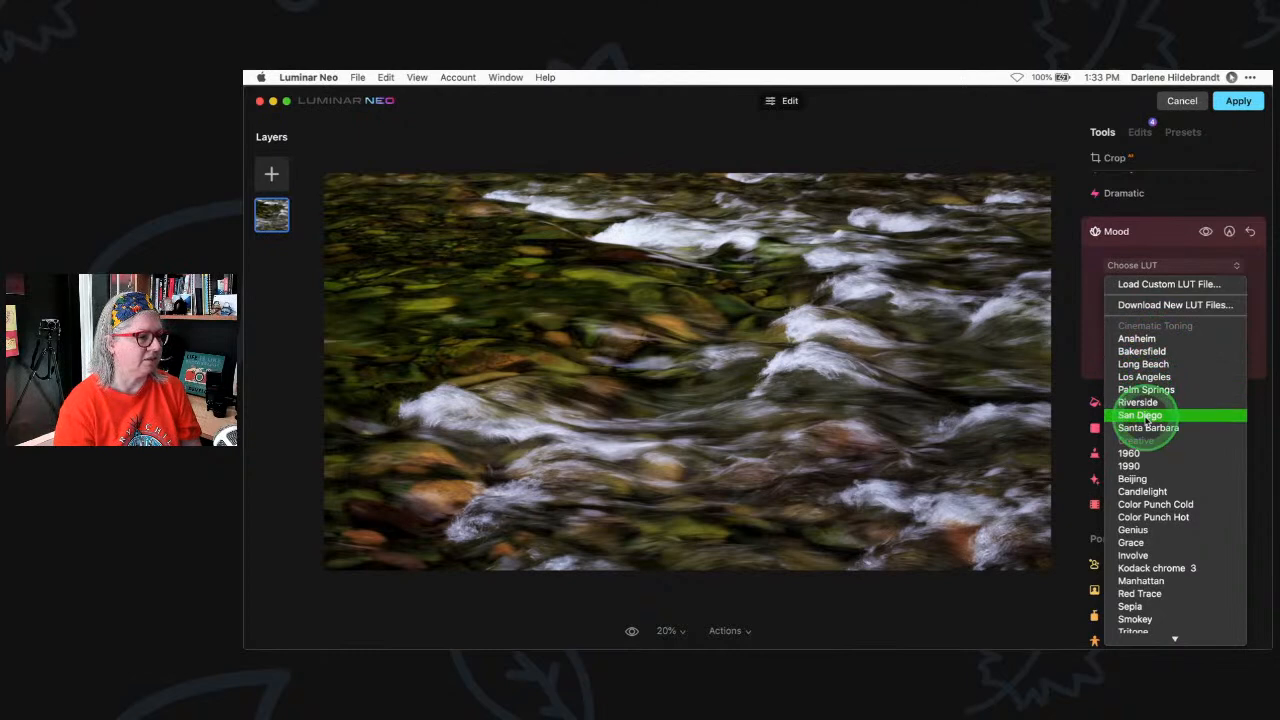
pyautogui.click(1137, 339)
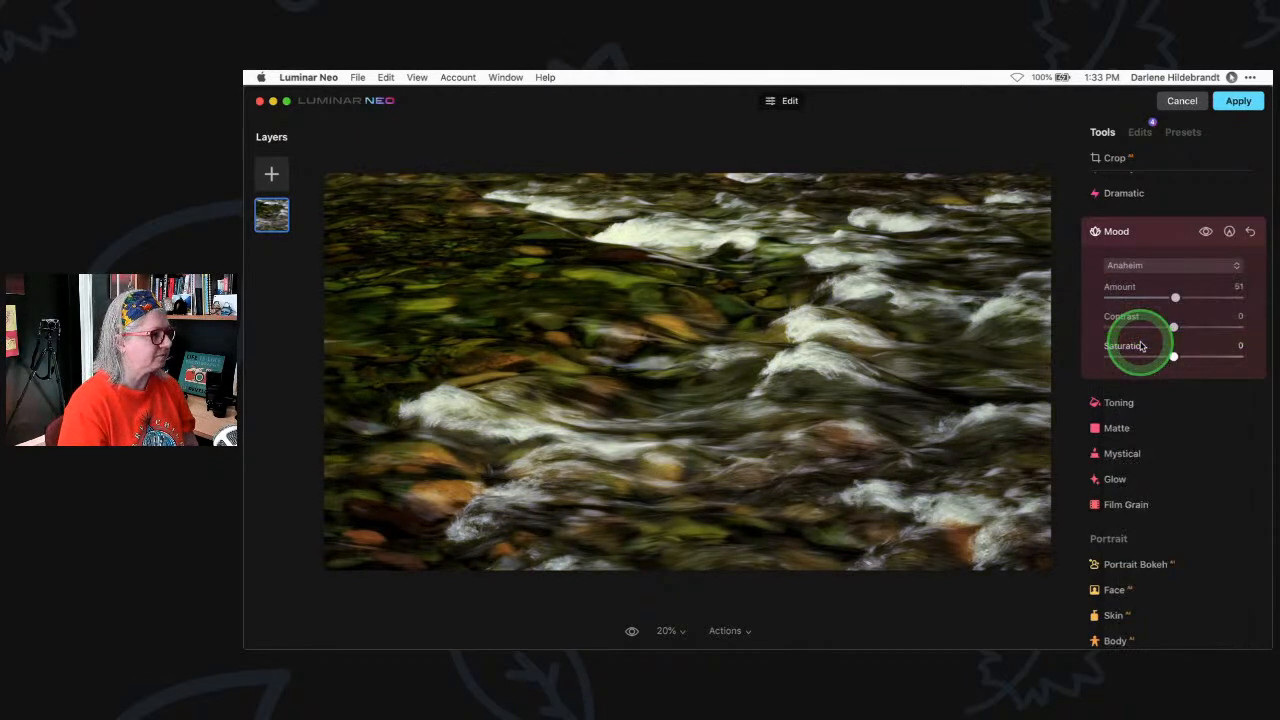
pyautogui.click(1148, 264)
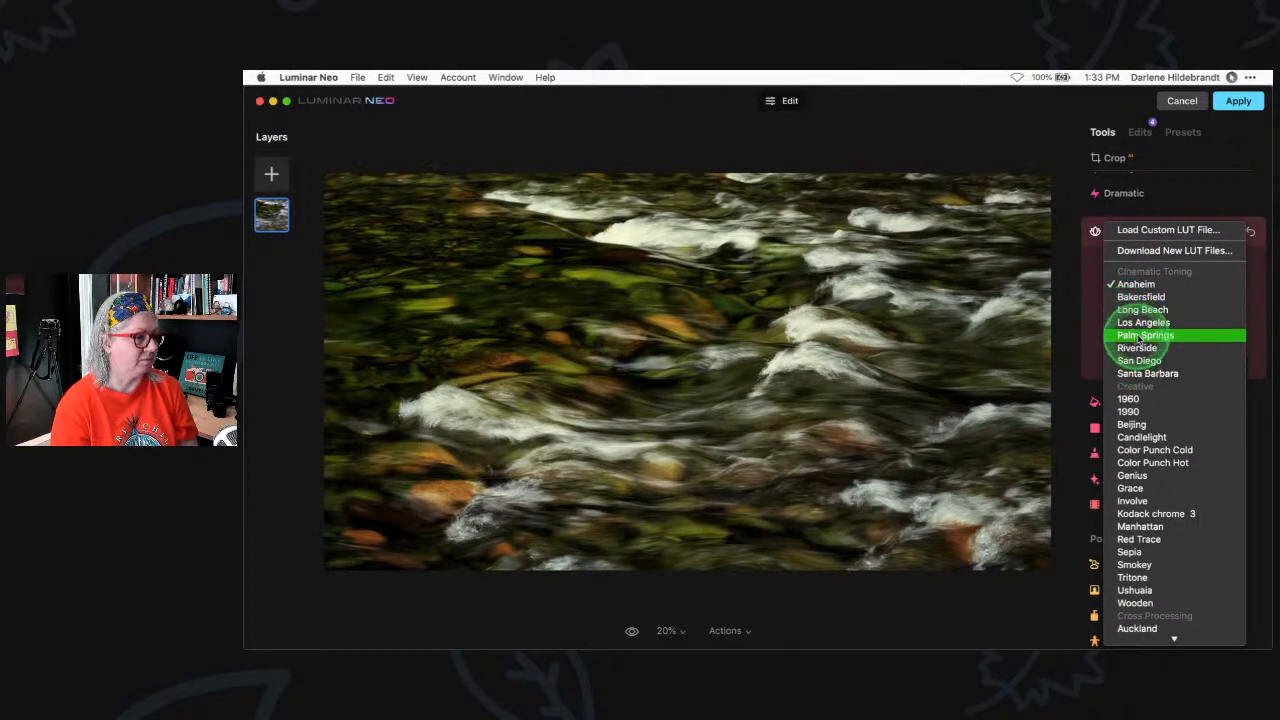
pyautogui.click(1142, 336)
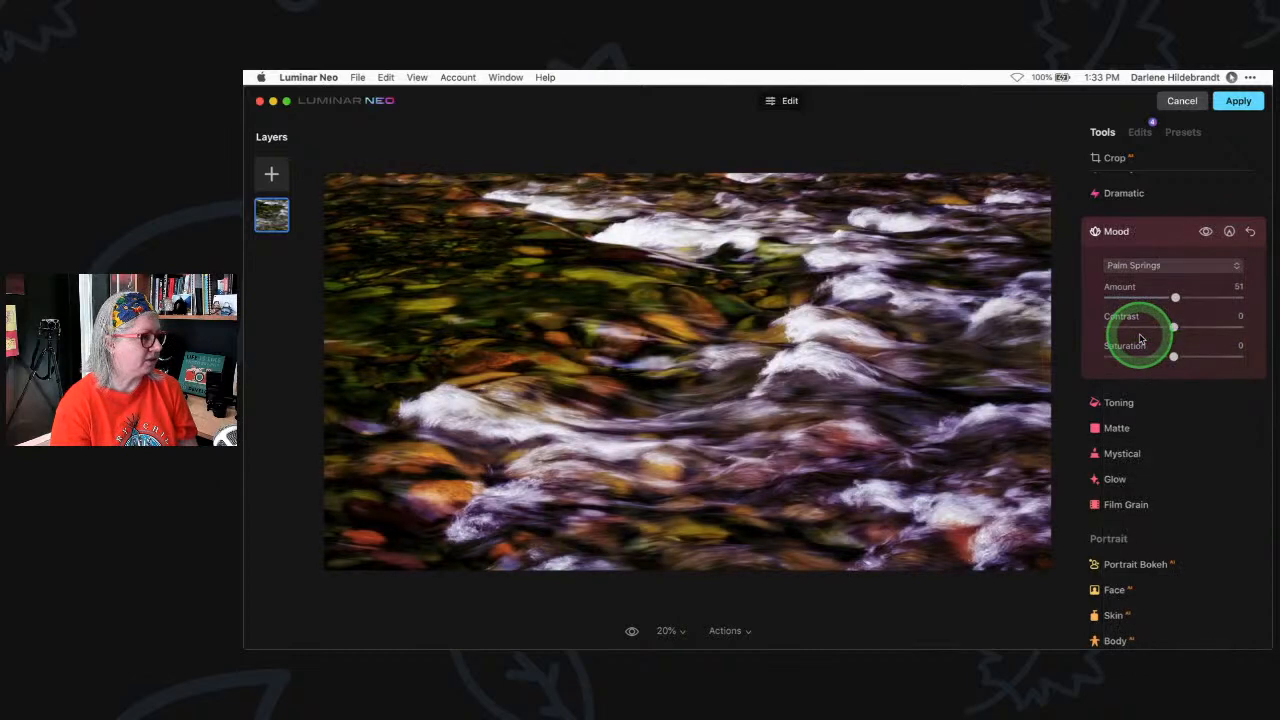
pyautogui.click(1143, 264)
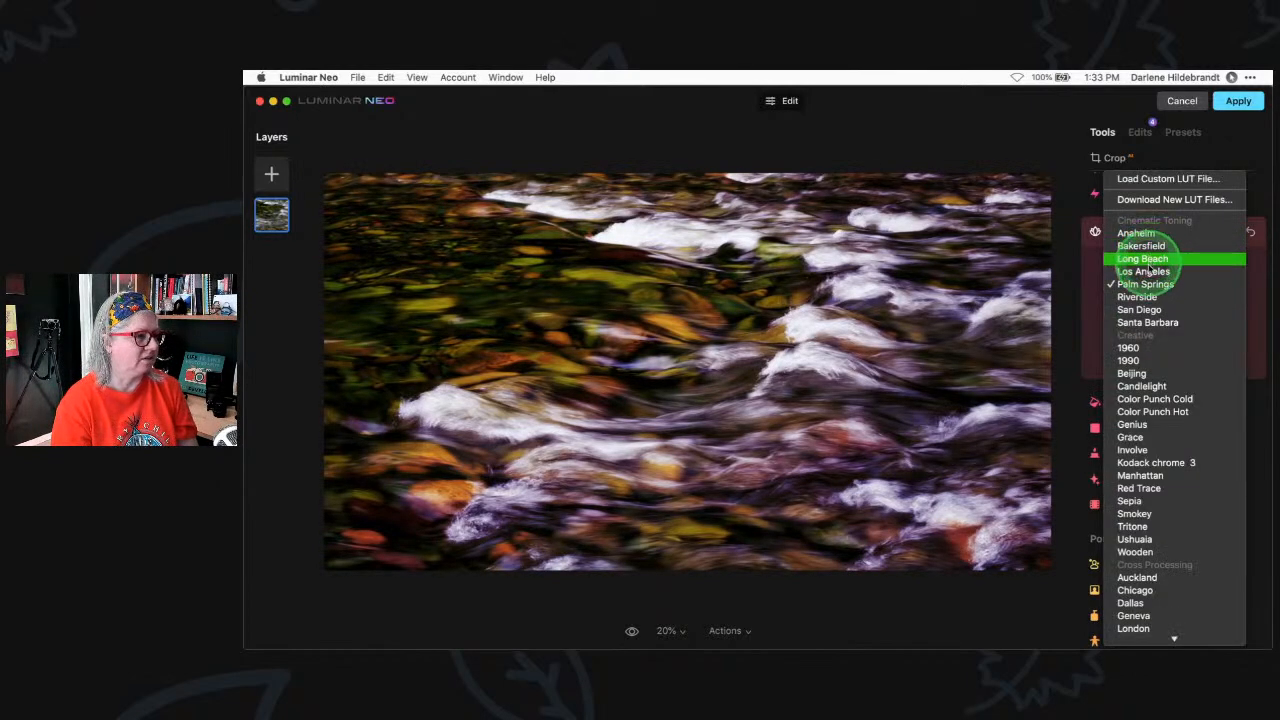
pyautogui.click(1145, 271)
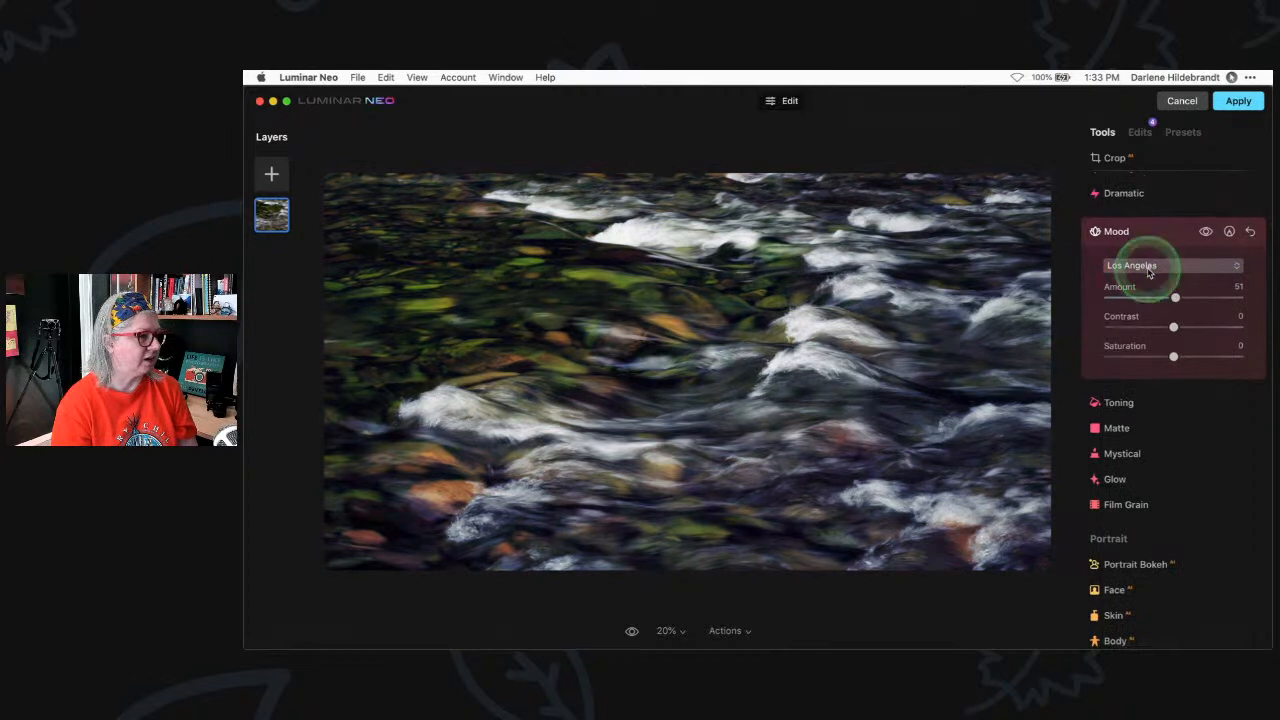
# Try the cross-processing LUTs Auckland, Chicago and Dallas on the stream photo
pyautogui.click(1150, 266)
pyautogui.scroll(-3, 1150, 360)
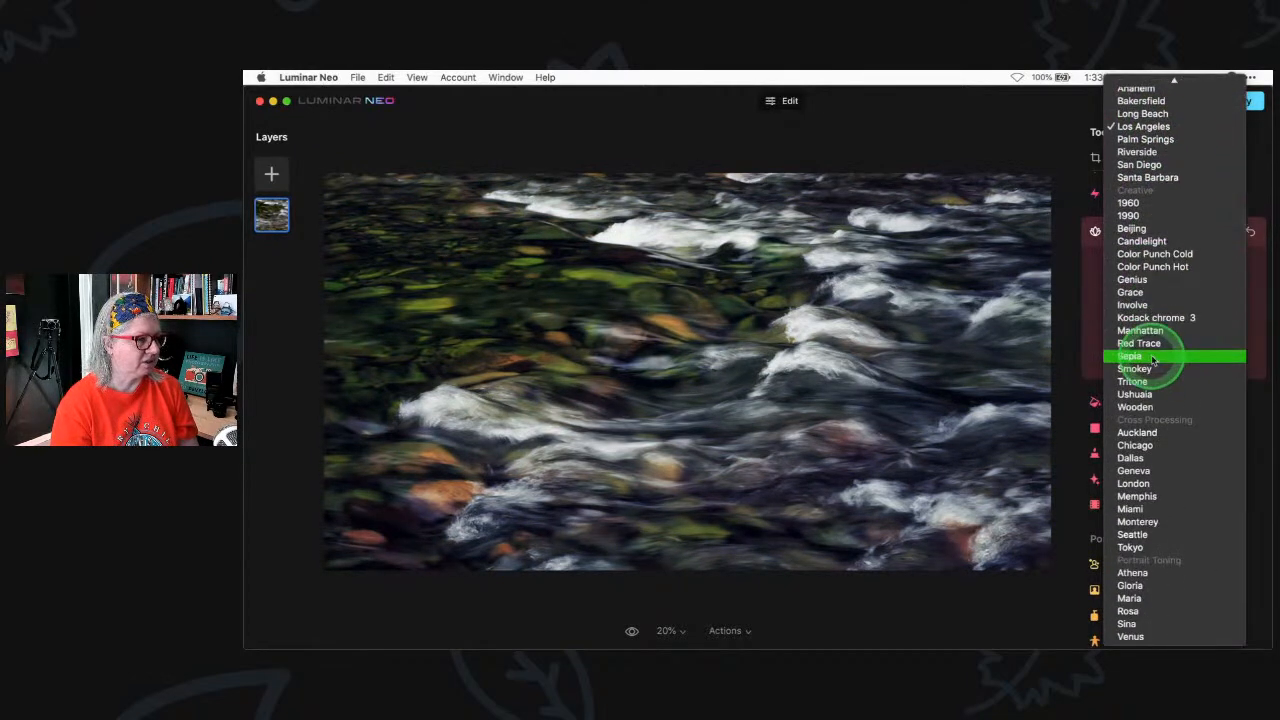
pyautogui.click(1145, 430)
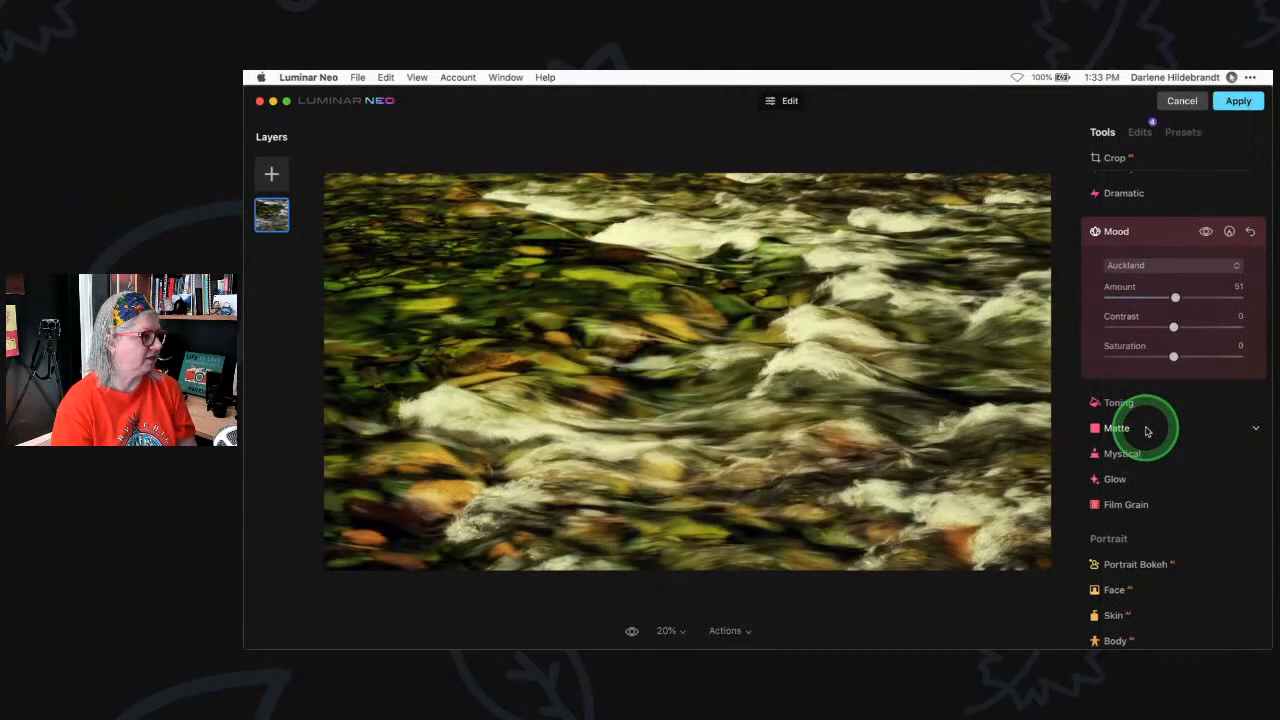
pyautogui.click(1158, 266)
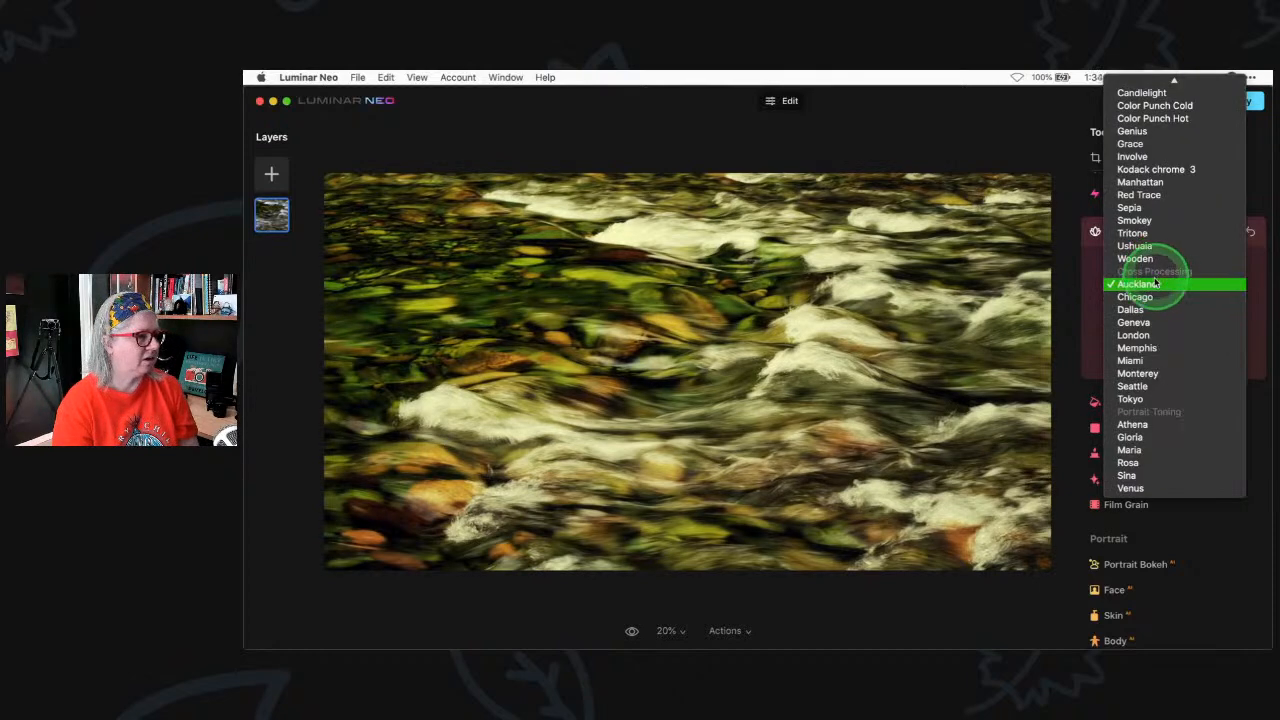
pyautogui.click(1153, 297)
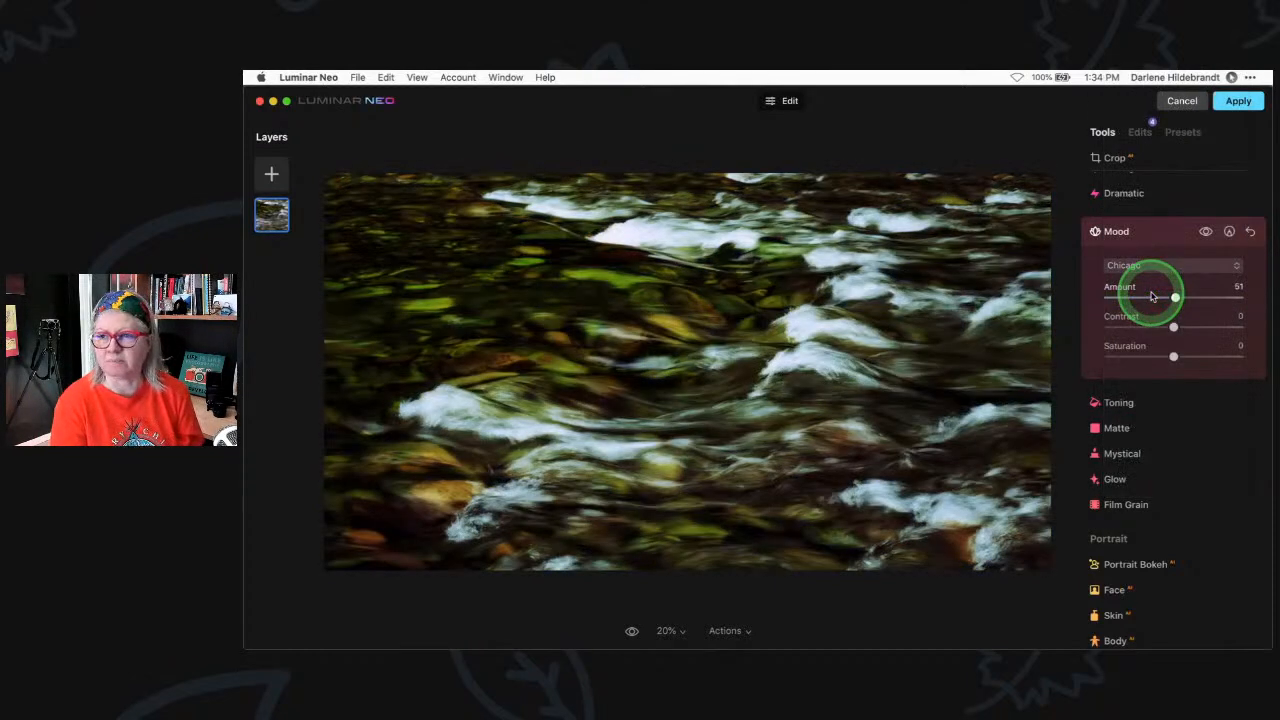
pyautogui.click(1155, 267)
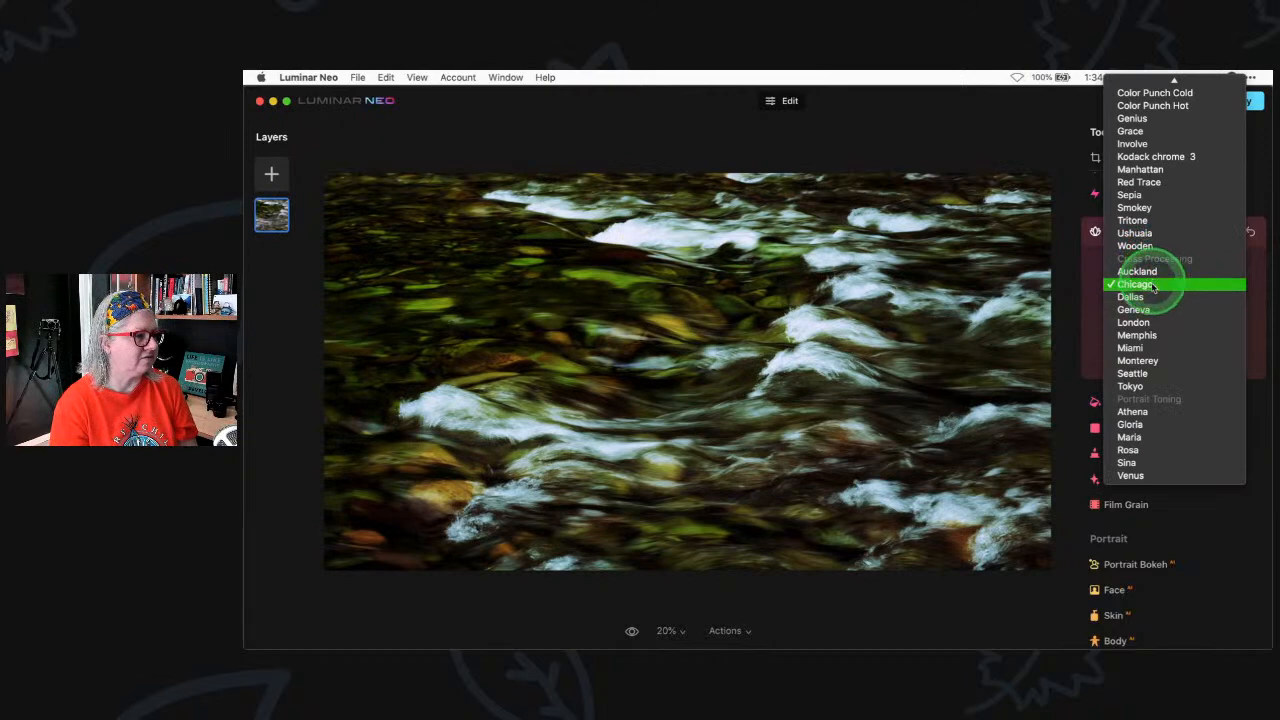
pyautogui.click(1153, 297)
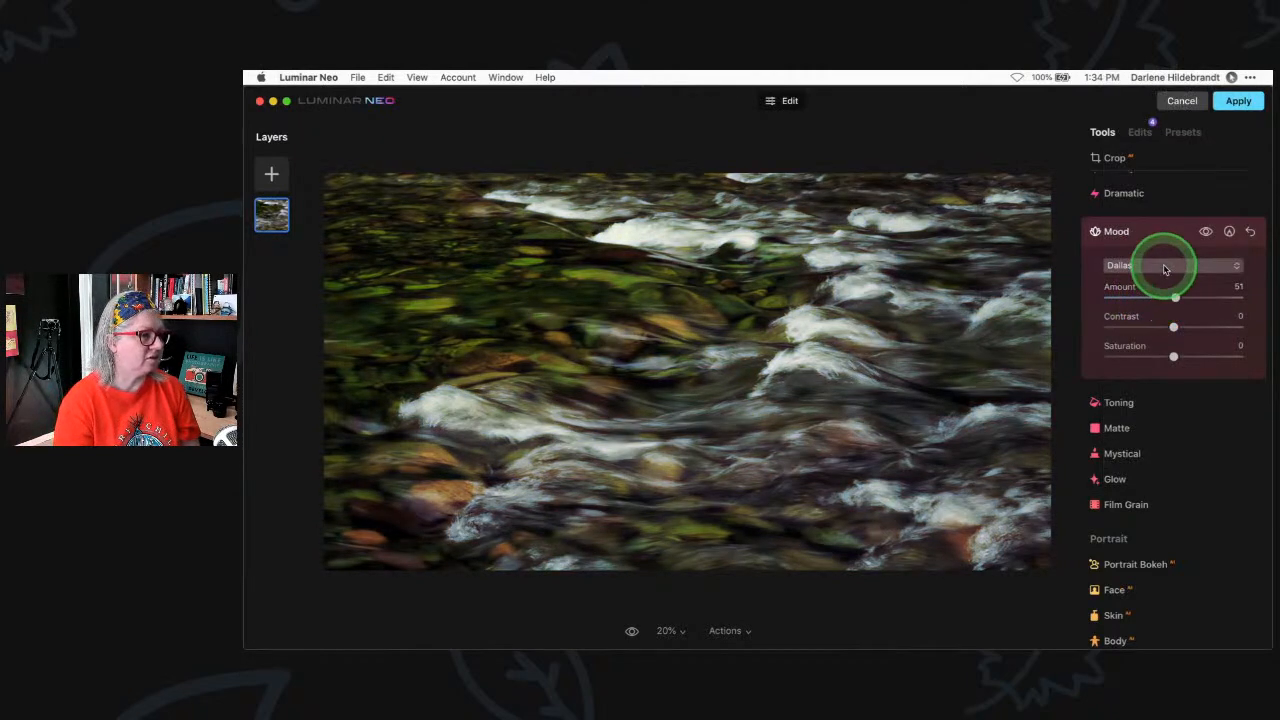
# Try the cross-processing LUTs Geneva, London and Memphis on the stream photo
pyautogui.click(1164, 268)
pyautogui.click(1153, 297)
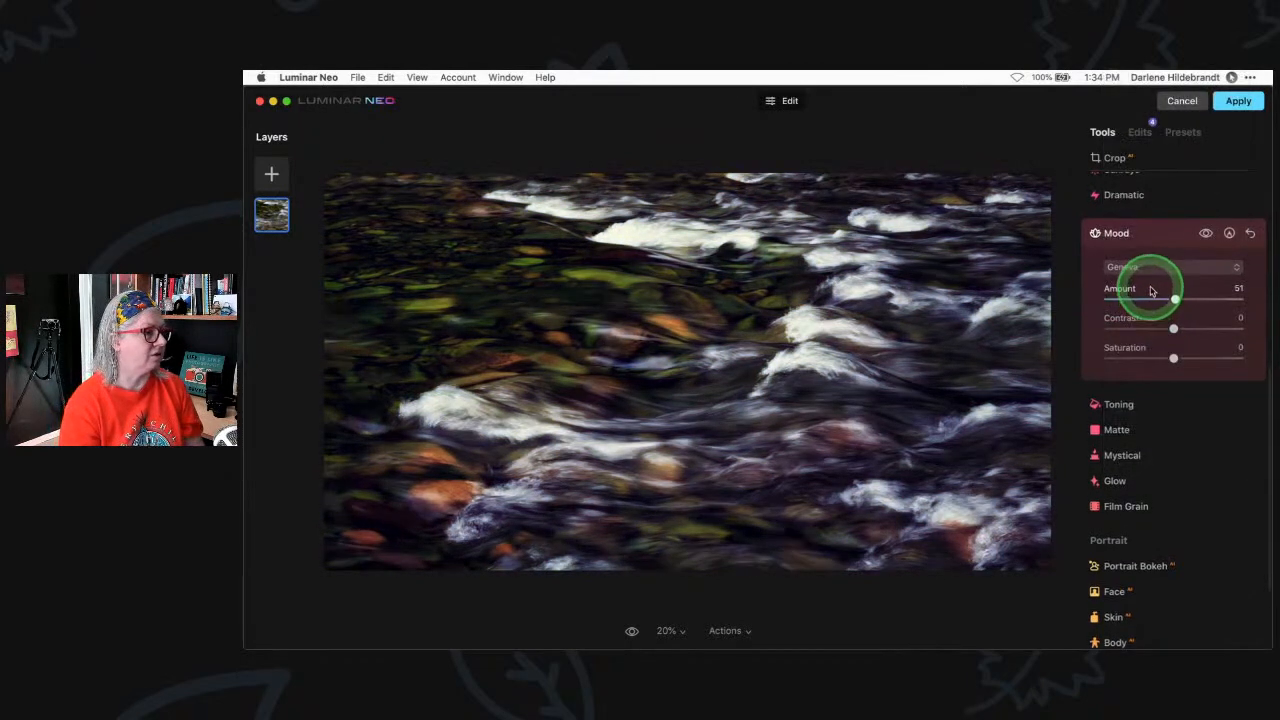
pyautogui.click(1154, 267)
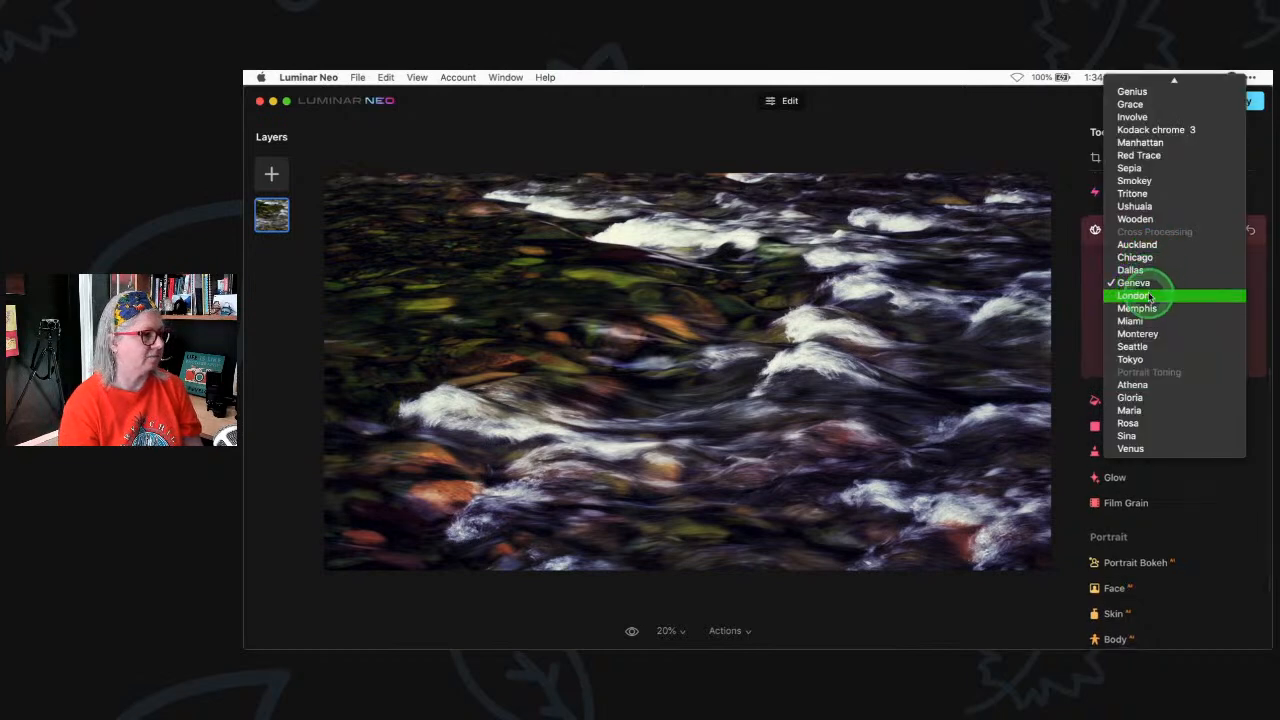
pyautogui.click(1150, 296)
pyautogui.click(1205, 241)
pyautogui.click(1162, 275)
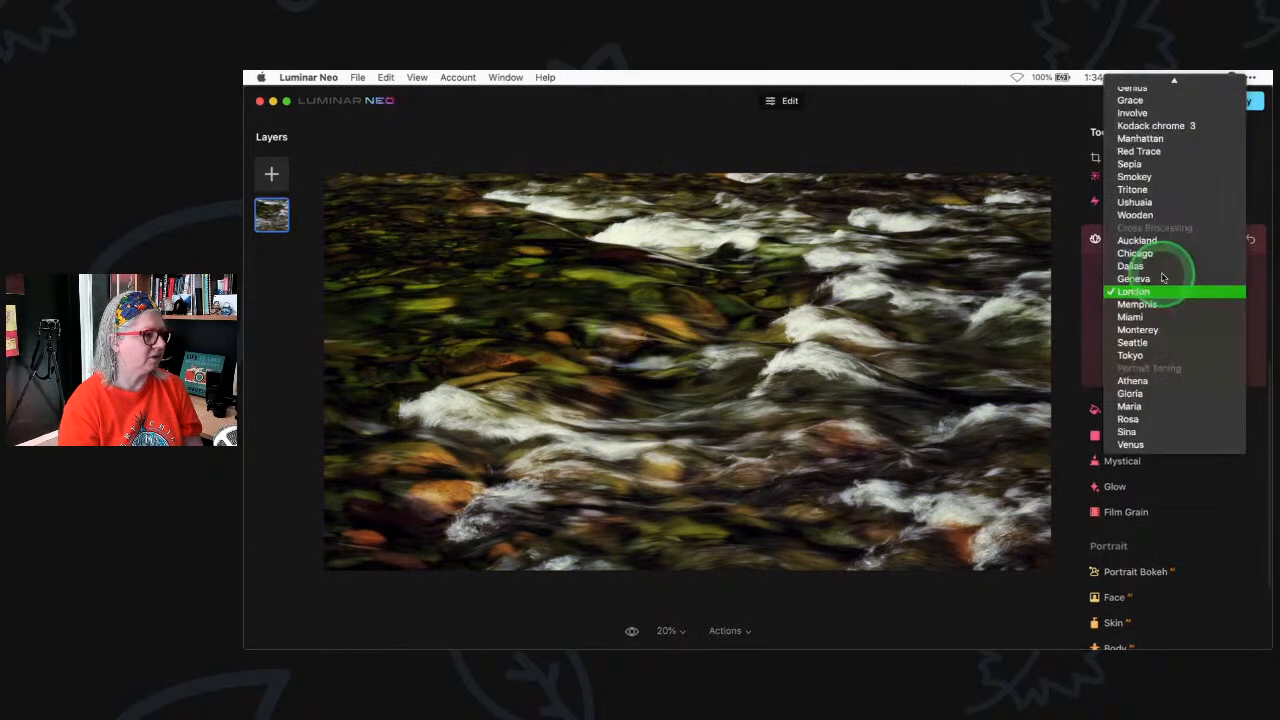
pyautogui.click(1155, 304)
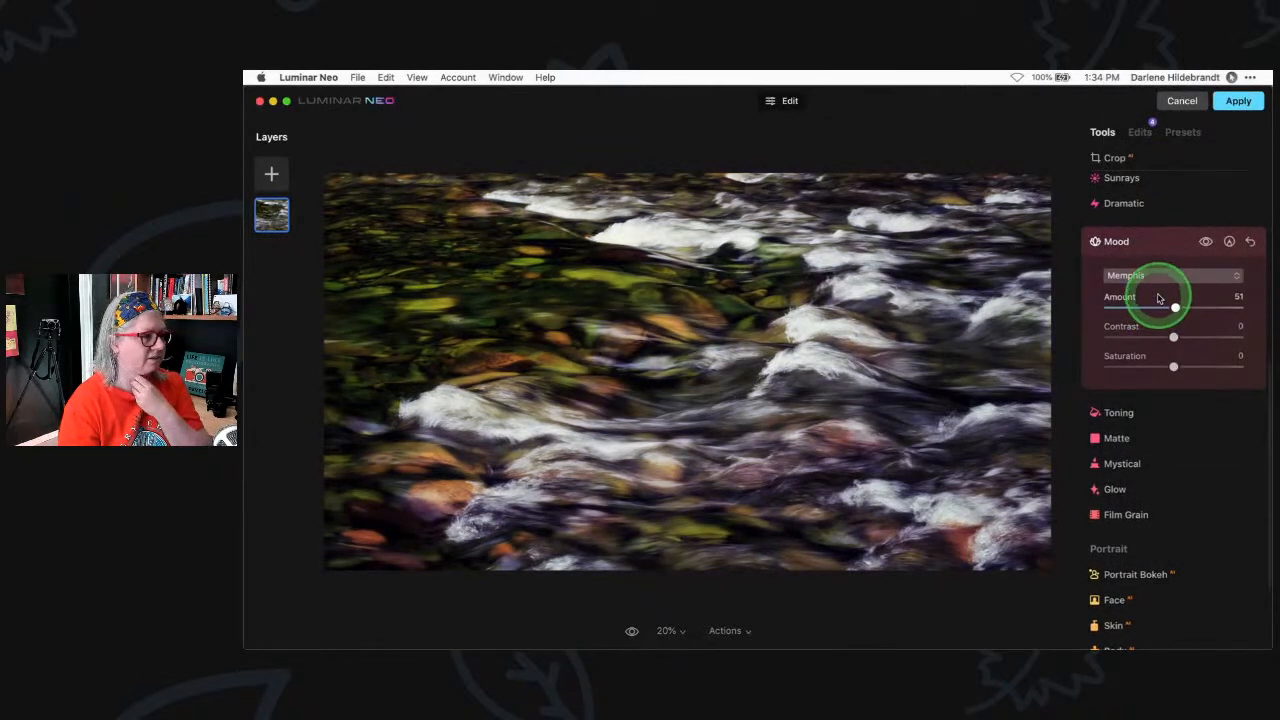
# Try the cross-processing LUTs Miami, Monterey and Seattle on the stream photo
pyautogui.click(1158, 284)
pyautogui.click(1155, 305)
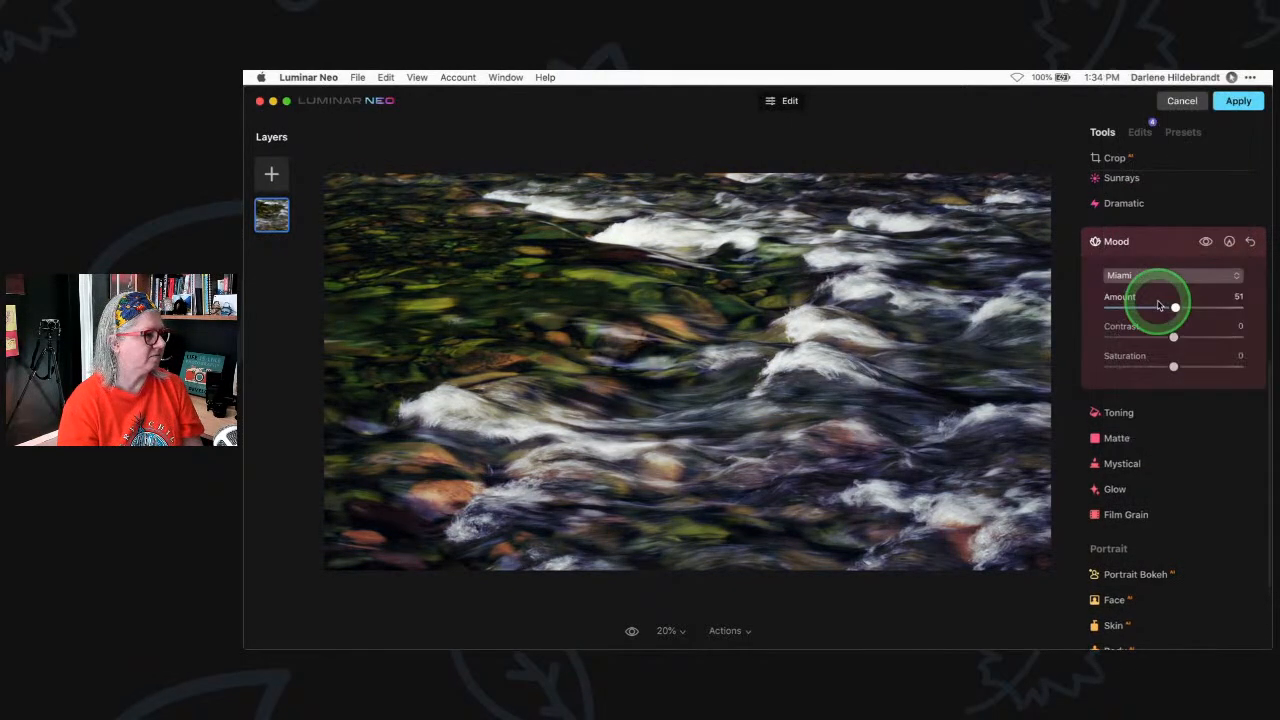
pyautogui.click(1153, 293)
pyautogui.click(1155, 308)
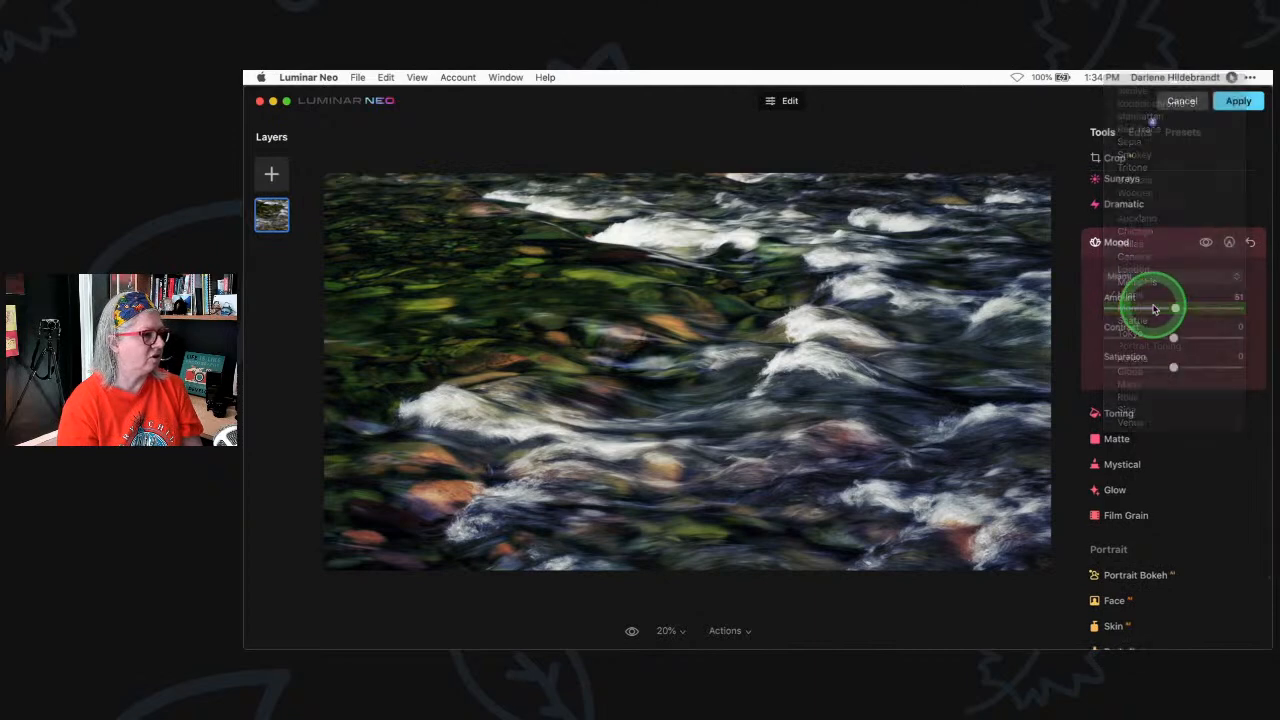
pyautogui.click(1158, 284)
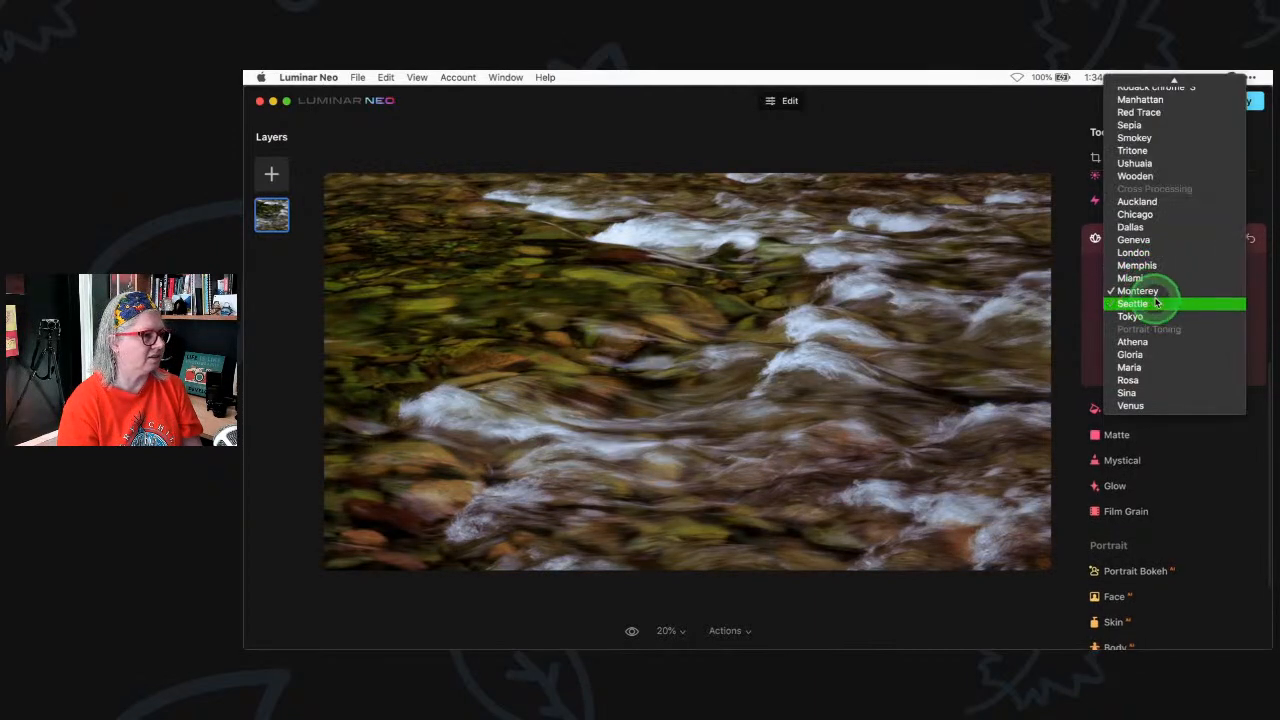
pyautogui.click(1156, 303)
# Apply the Tokyo cross-processing LUT in the Mood tool and compare the photo with and without it
pyautogui.click(1170, 279)
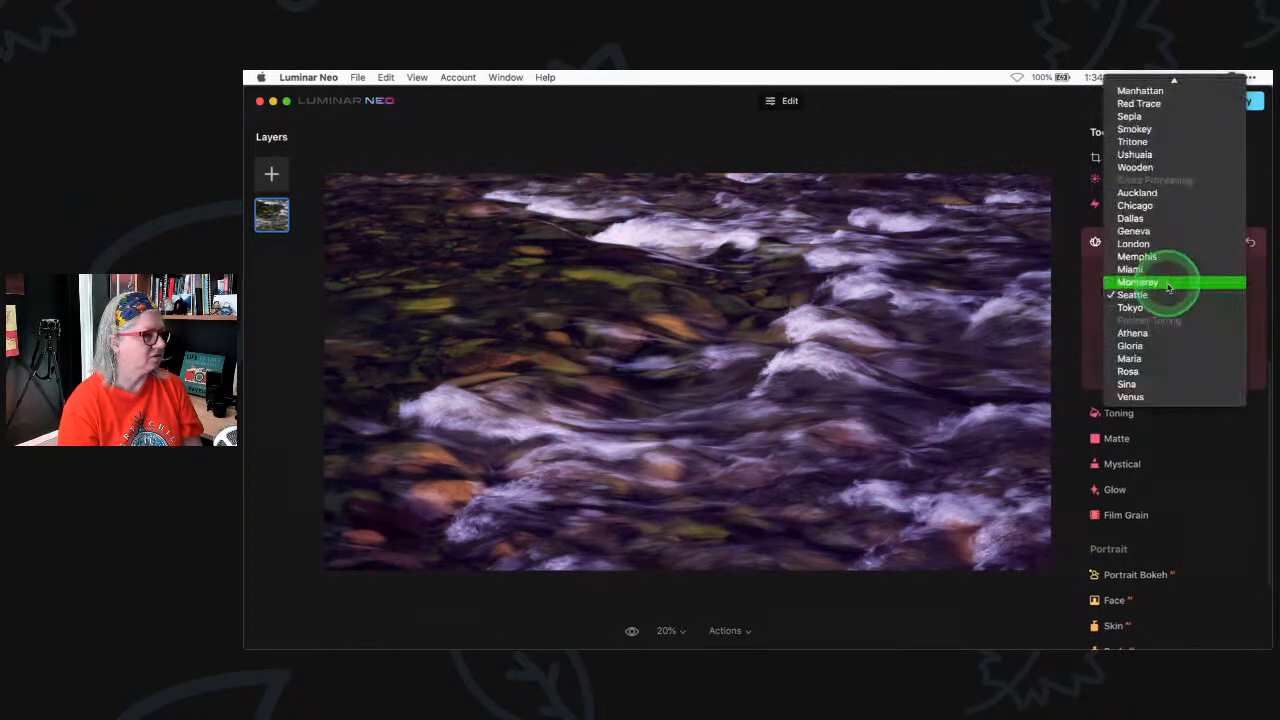
pyautogui.click(1163, 308)
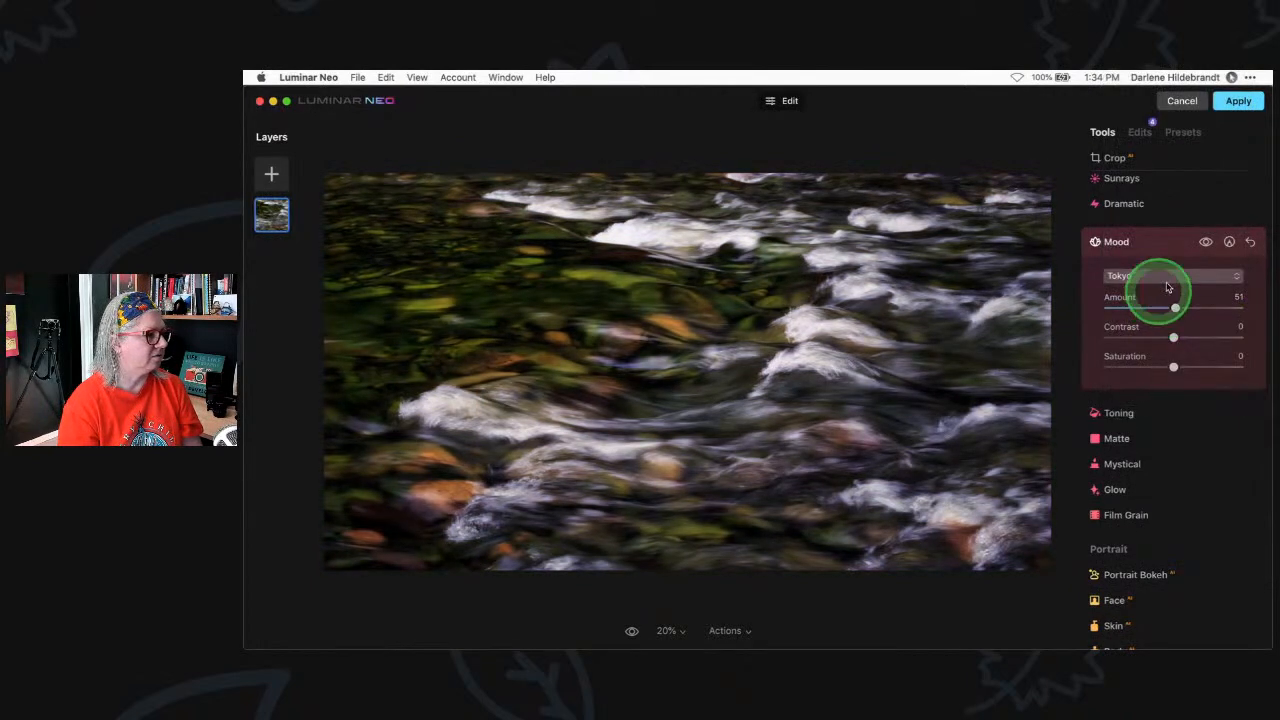
pyautogui.click(1207, 249)
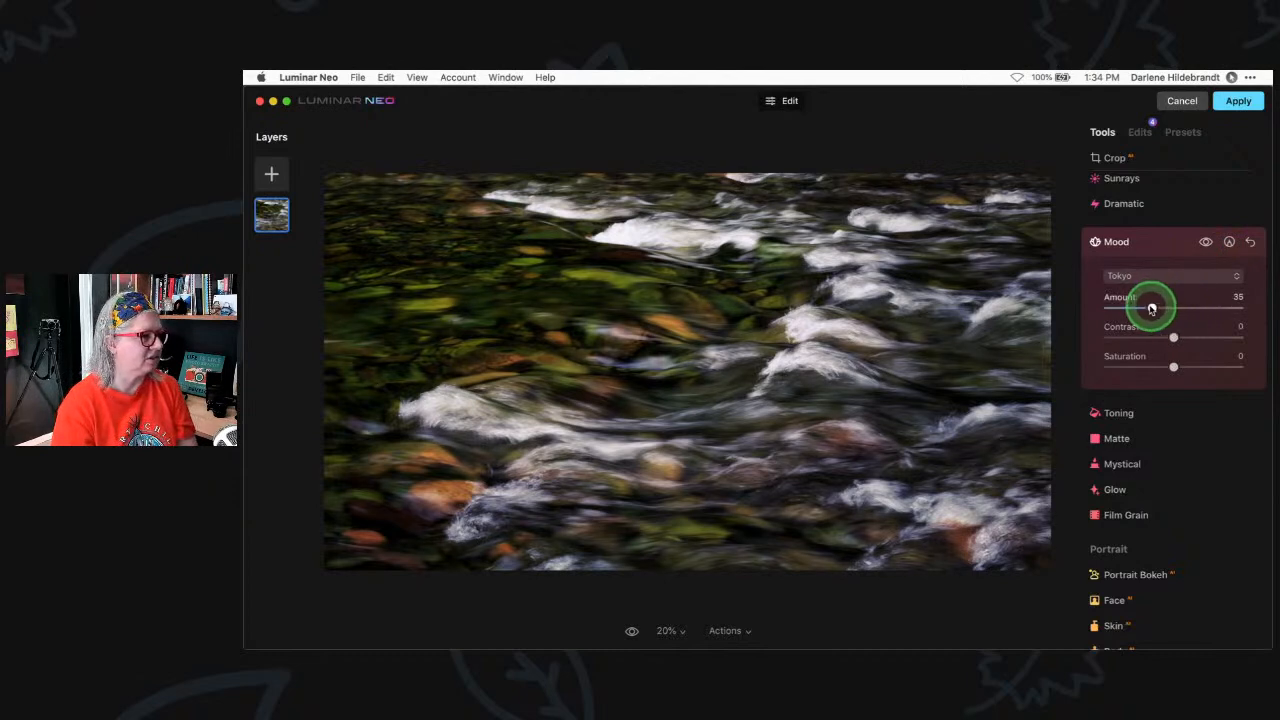
# Set the Tokyo Mood LUT to amount 39, contrast 26 and saturation 35, and compare the photo with and without it
pyautogui.moveTo(1173, 311); pyautogui.dragTo(1107, 309)
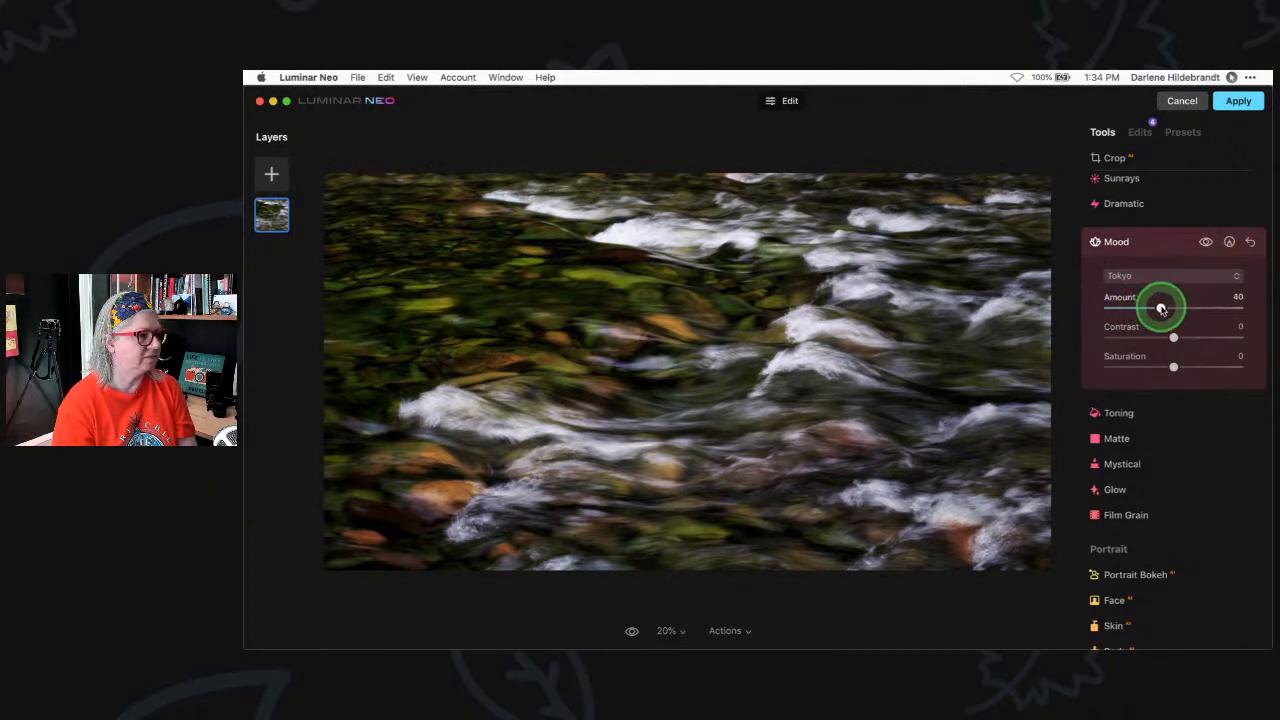
pyautogui.moveTo(1174, 338)
pyautogui.mouseDown()
pyautogui.moveTo(1214, 336)
pyautogui.moveTo(1134, 336)
pyautogui.moveTo(1202, 338)
pyautogui.moveTo(1180, 363)
pyautogui.moveTo(1137, 362)
pyautogui.moveTo(1220, 360)
pyautogui.moveTo(1208, 366)
pyautogui.moveTo(1218, 348)
pyautogui.moveTo(1190, 354)
pyautogui.mouseUp()
pyautogui.click(1205, 244)
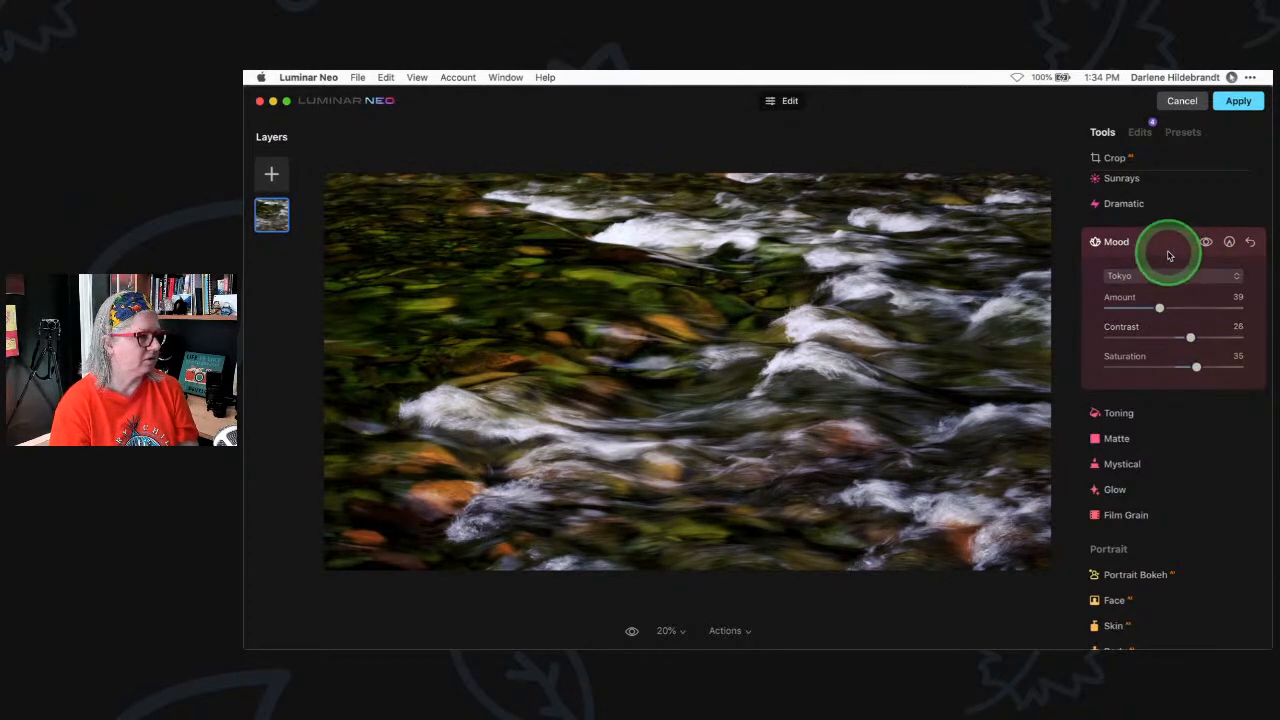
pyautogui.click(1176, 245)
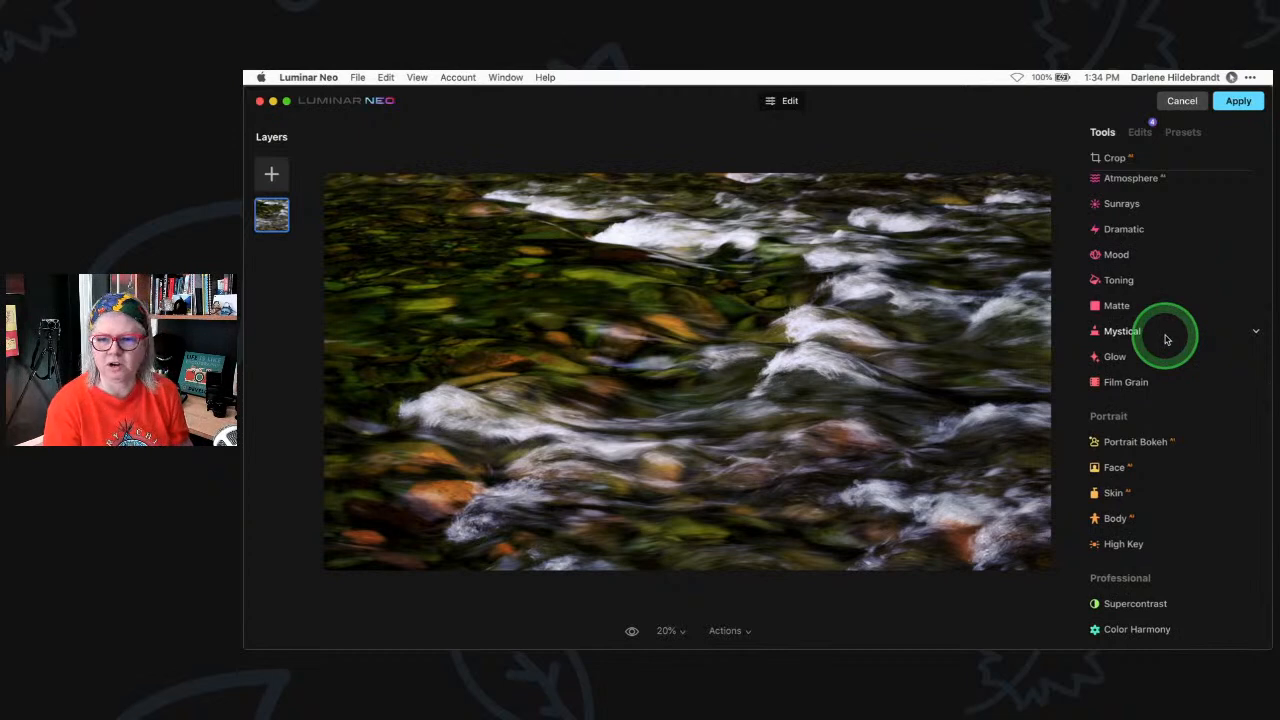
pyautogui.click(1165, 339)
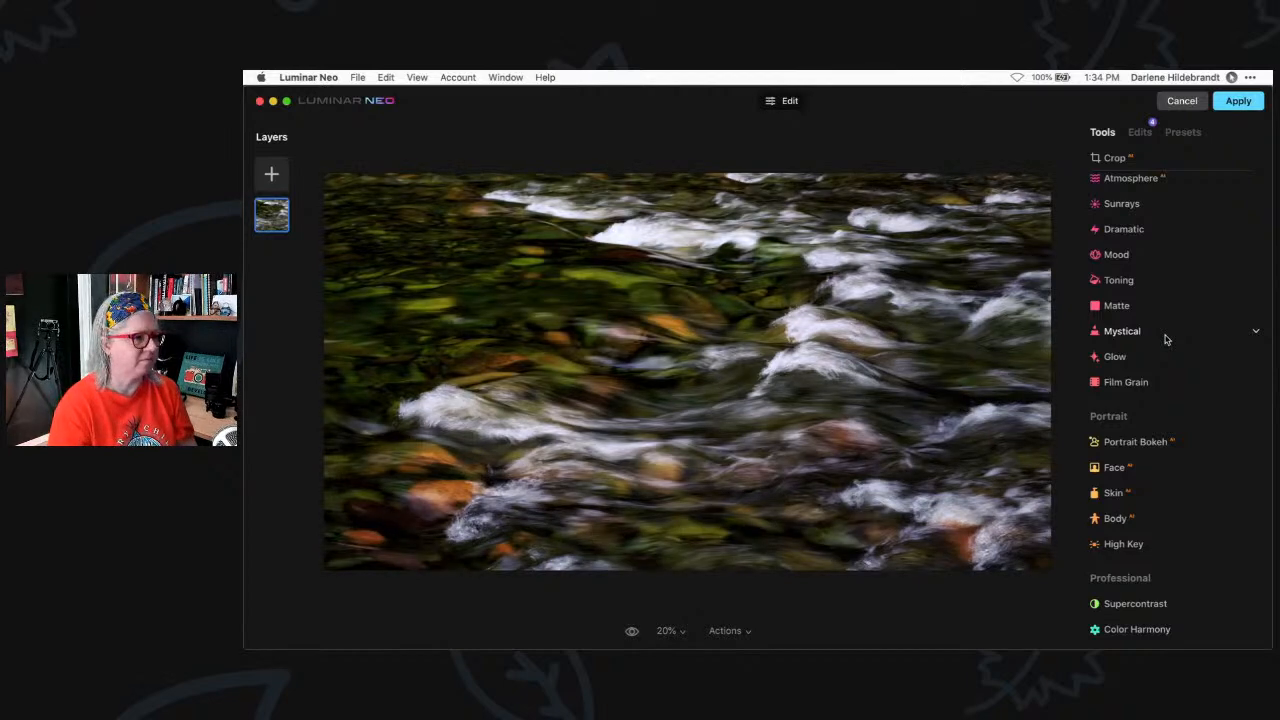
# Try the Dramatic tool on the stream photo with local contrast 19 and reset its adjustments
pyautogui.click(1124, 229)
pyautogui.moveTo(1109, 287); pyautogui.dragTo(1177, 287)
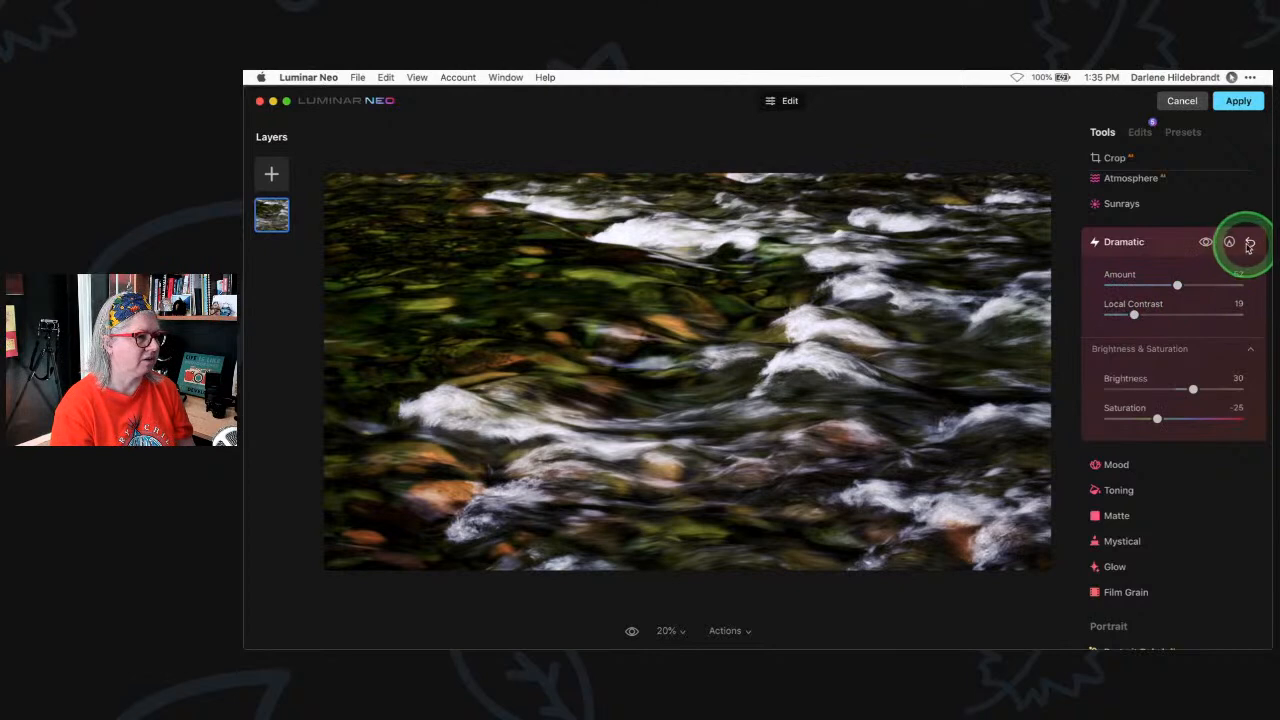
pyautogui.click(1249, 244)
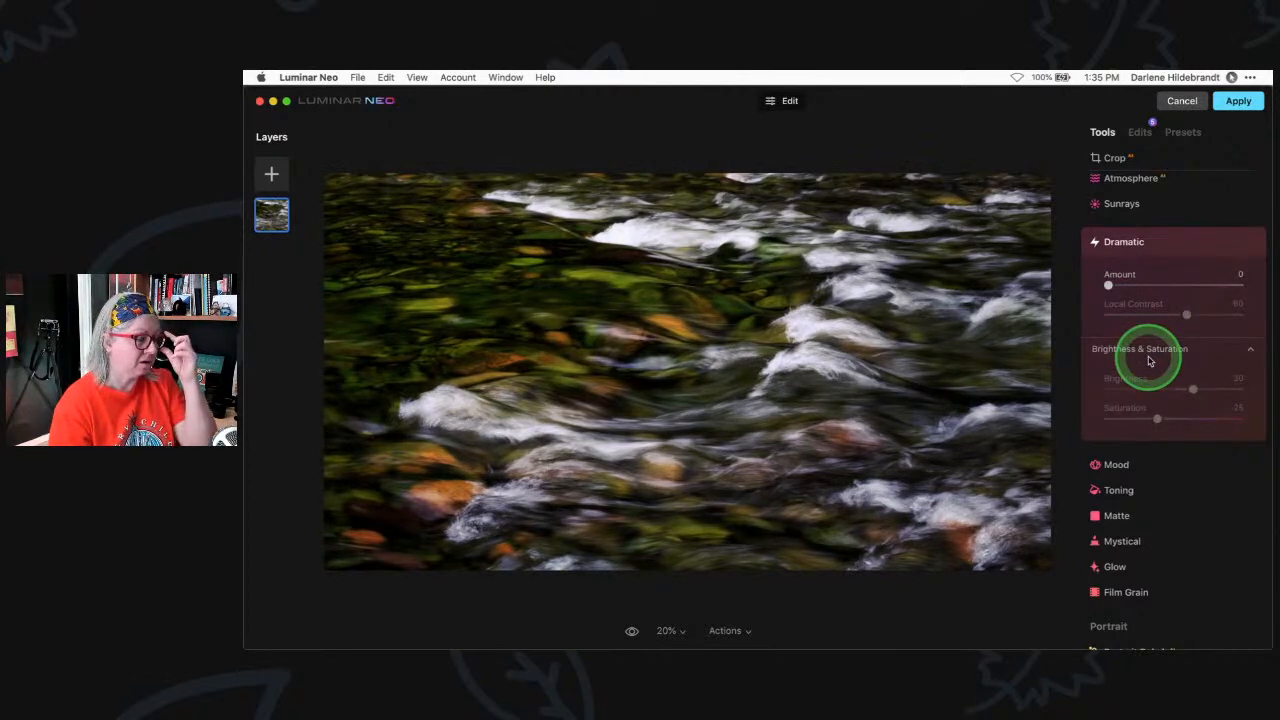
pyautogui.click(1158, 240)
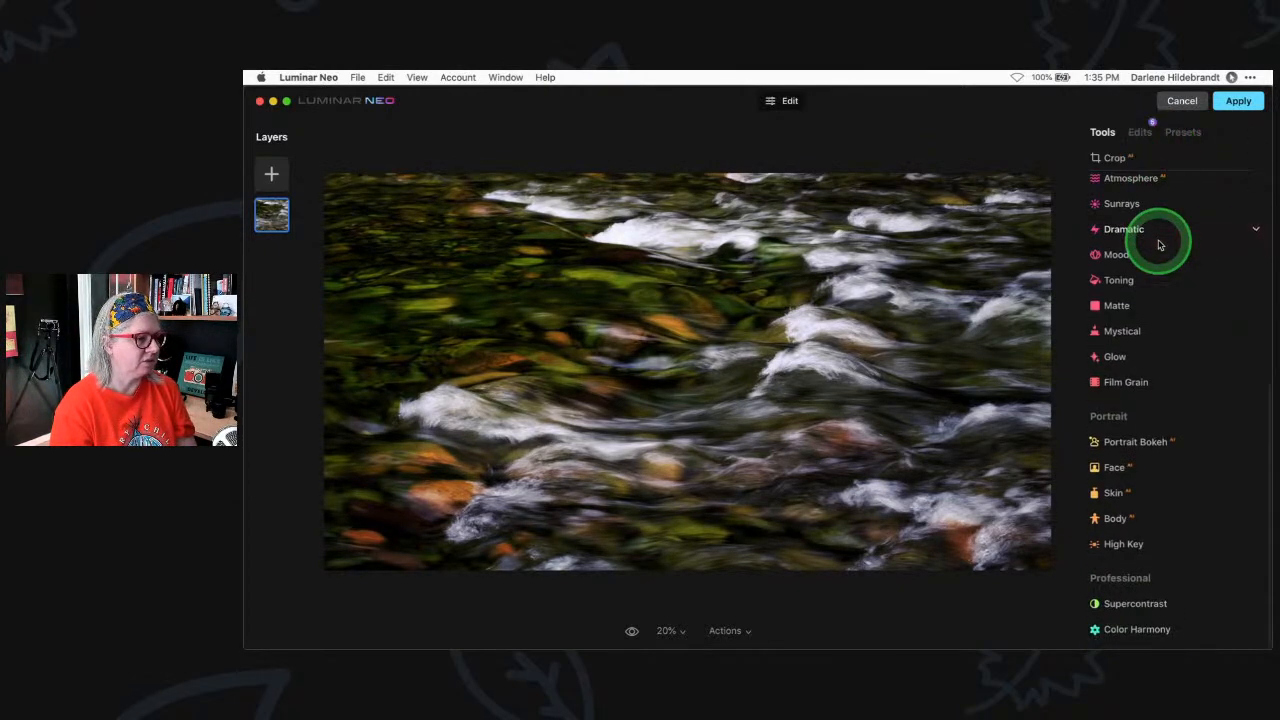
# Apply the High Key tool to the stream photo with an amount of 54
pyautogui.click(1123, 543)
pyautogui.scroll(-2, 1122, 416)
pyautogui.moveTo(1107, 422); pyautogui.dragTo(1180, 423)
pyautogui.click(1143, 540)
pyautogui.scroll(-1, 1127, 510)
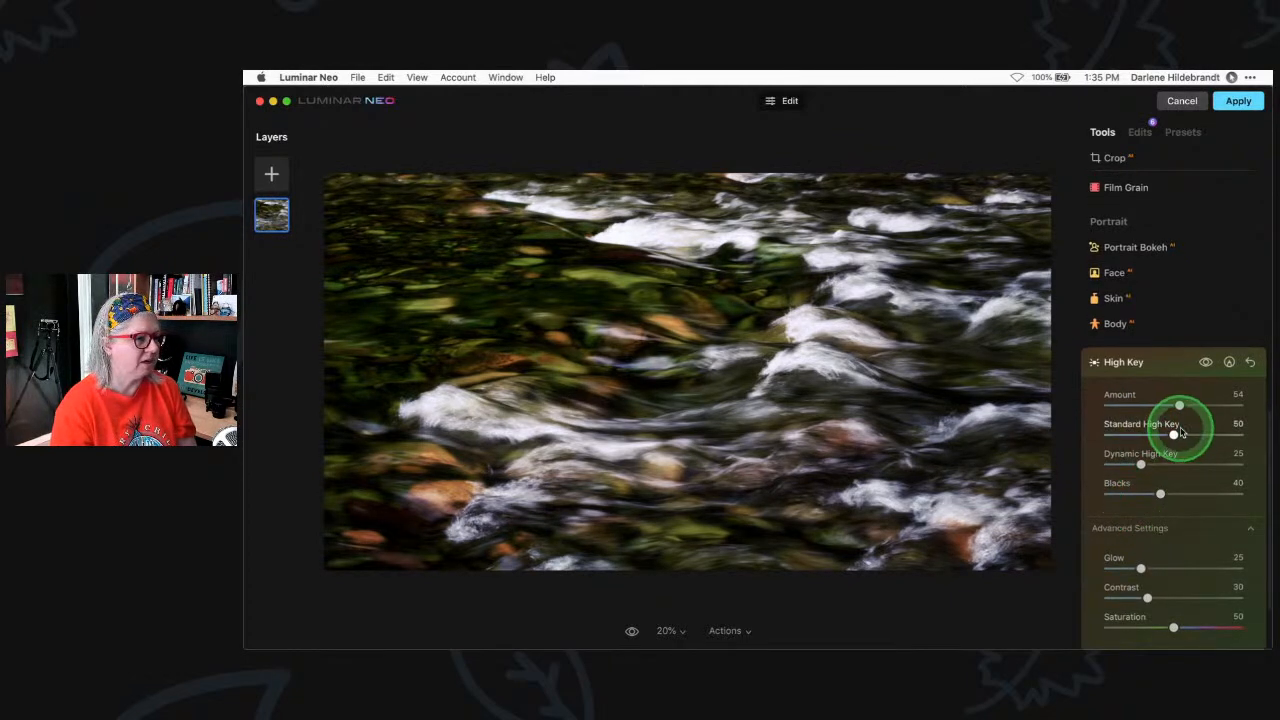
# Set Standard High Key to 16, Dynamic High Key to 70, Blacks to 35 and Glow to 86, and compare the effect on and off
pyautogui.moveTo(1148, 466)
pyautogui.mouseDown()
pyautogui.moveTo(1189, 464)
pyautogui.moveTo(1103, 464)
pyautogui.moveTo(1162, 469)
pyautogui.mouseUp()
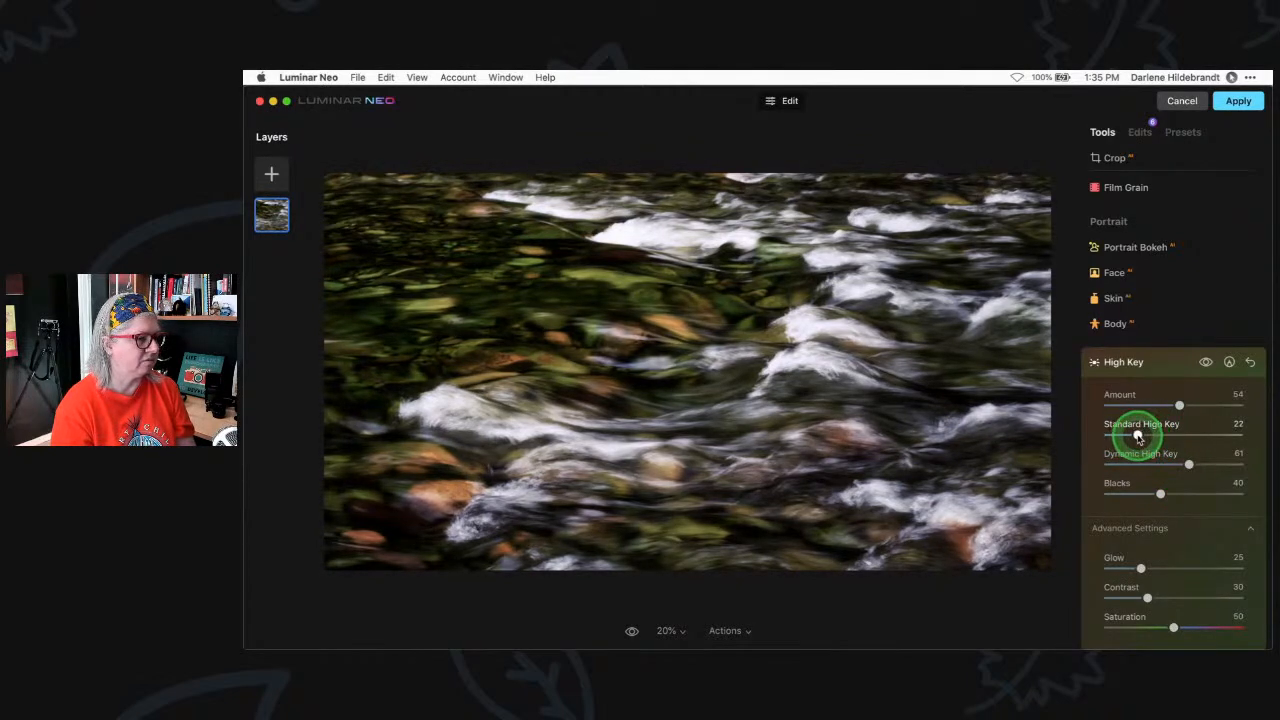
pyautogui.moveTo(1160, 437); pyautogui.dragTo(1152, 490)
pyautogui.moveTo(1141, 568); pyautogui.dragTo(1231, 567)
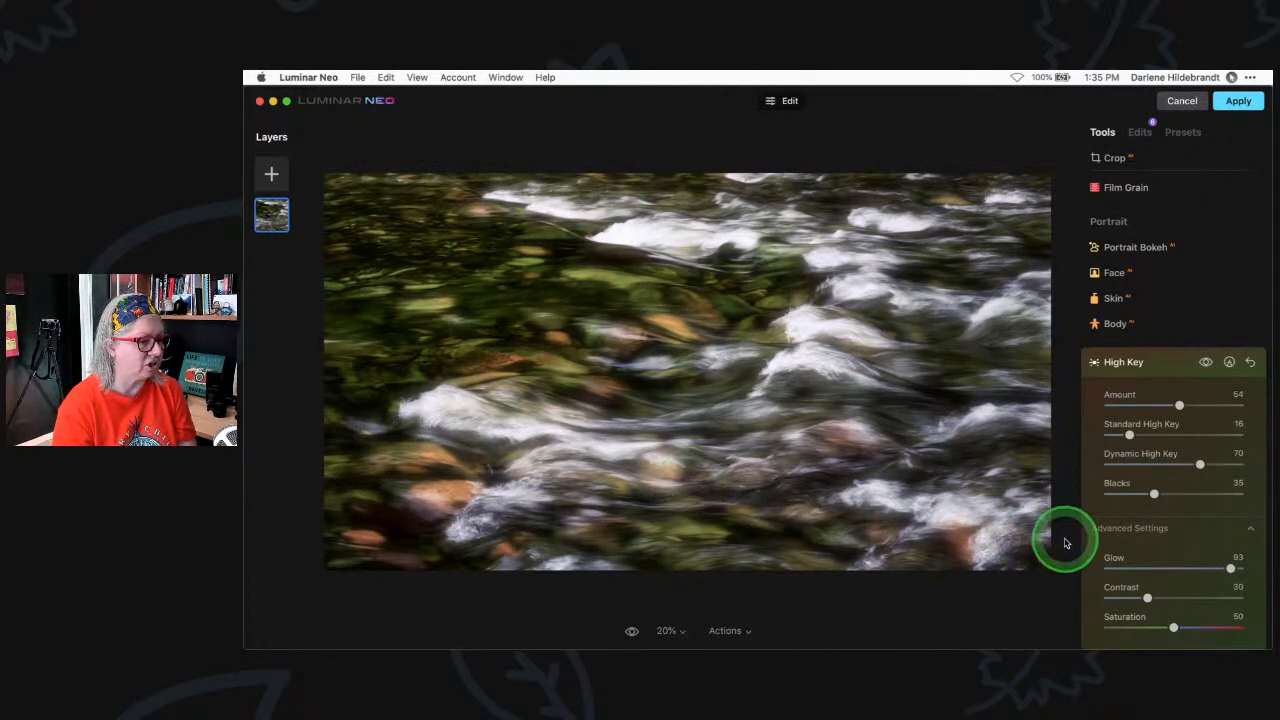
pyautogui.moveTo(1231, 567)
pyautogui.mouseDown()
pyautogui.moveTo(1137, 566)
pyautogui.moveTo(1224, 568)
pyautogui.mouseUp()
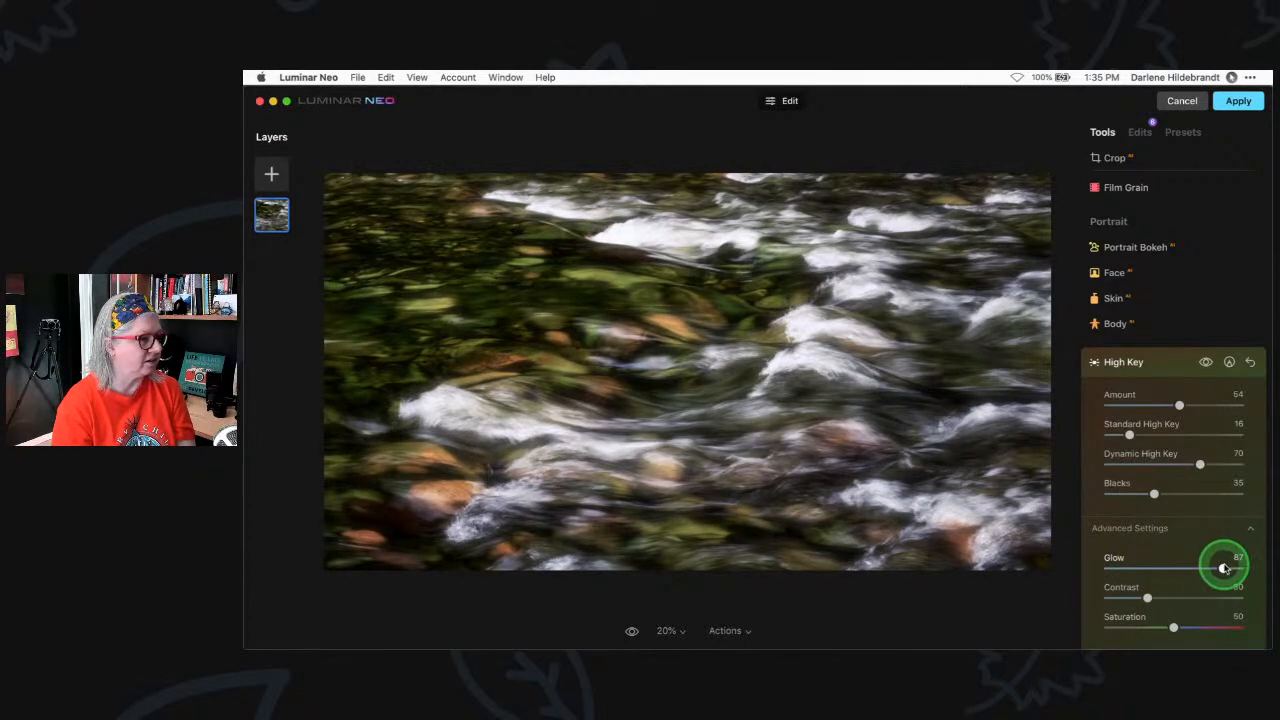
pyautogui.click(1205, 362)
pyautogui.click(1205, 362)
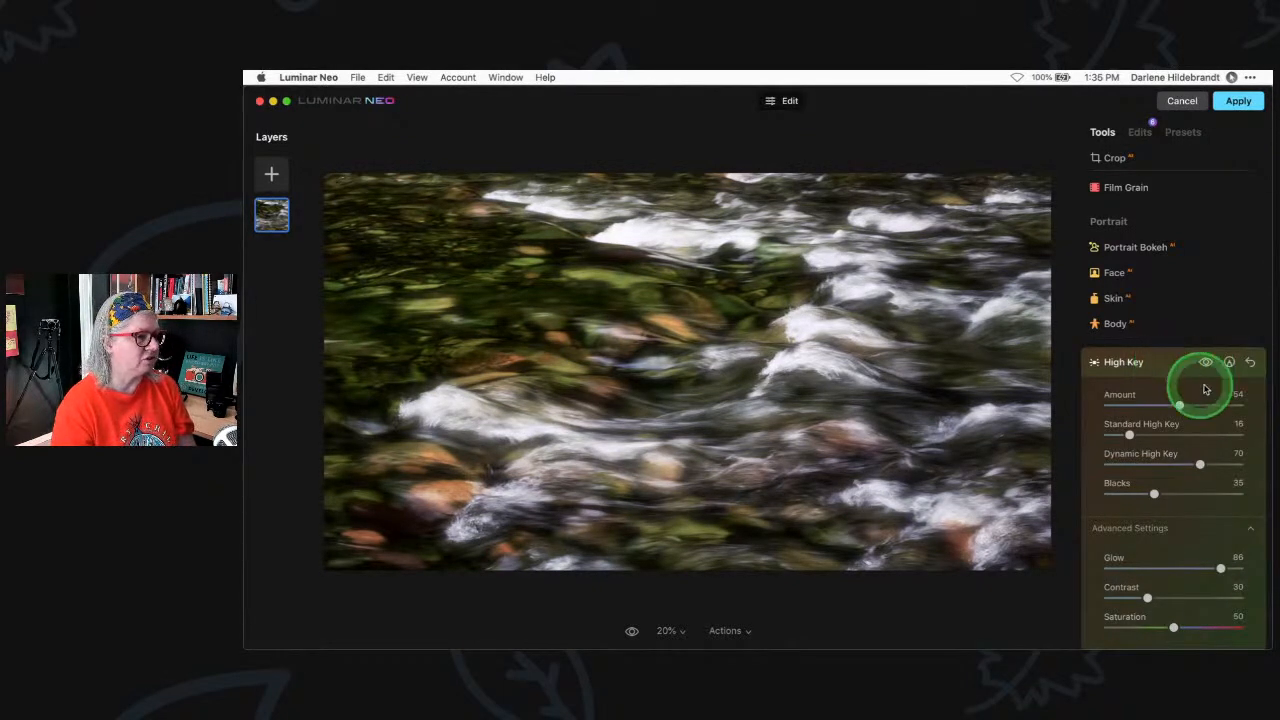
# Erase the High Key effect from the white water right of centre with a size 52 mask brush at strength 49
pyautogui.click(1229, 362)
pyautogui.click(1209, 253)
pyautogui.click(1173, 346)
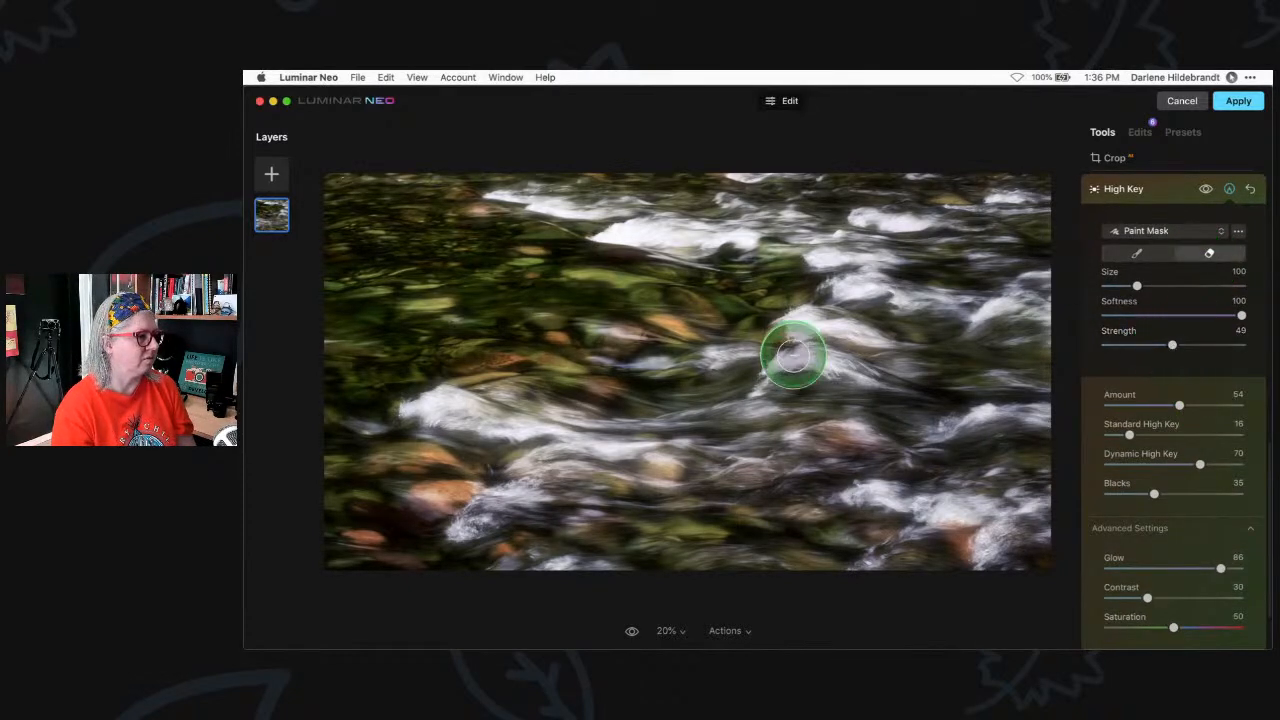
pyautogui.press('[')
pyautogui.press('[')
pyautogui.press('[')
pyautogui.moveTo(764, 380)
pyautogui.mouseDown()
pyautogui.moveTo(780, 366)
pyautogui.moveTo(849, 368)
pyautogui.moveTo(777, 371)
pyautogui.moveTo(763, 385)
pyautogui.mouseUp()
pyautogui.moveTo(800, 309)
pyautogui.mouseDown()
pyautogui.moveTo(872, 333)
pyautogui.moveTo(801, 316)
pyautogui.moveTo(776, 369)
pyautogui.moveTo(854, 362)
pyautogui.moveTo(710, 358)
pyautogui.moveTo(763, 357)
pyautogui.moveTo(852, 286)
pyautogui.moveTo(827, 289)
pyautogui.moveTo(903, 301)
pyautogui.moveTo(857, 294)
pyautogui.mouseUp()
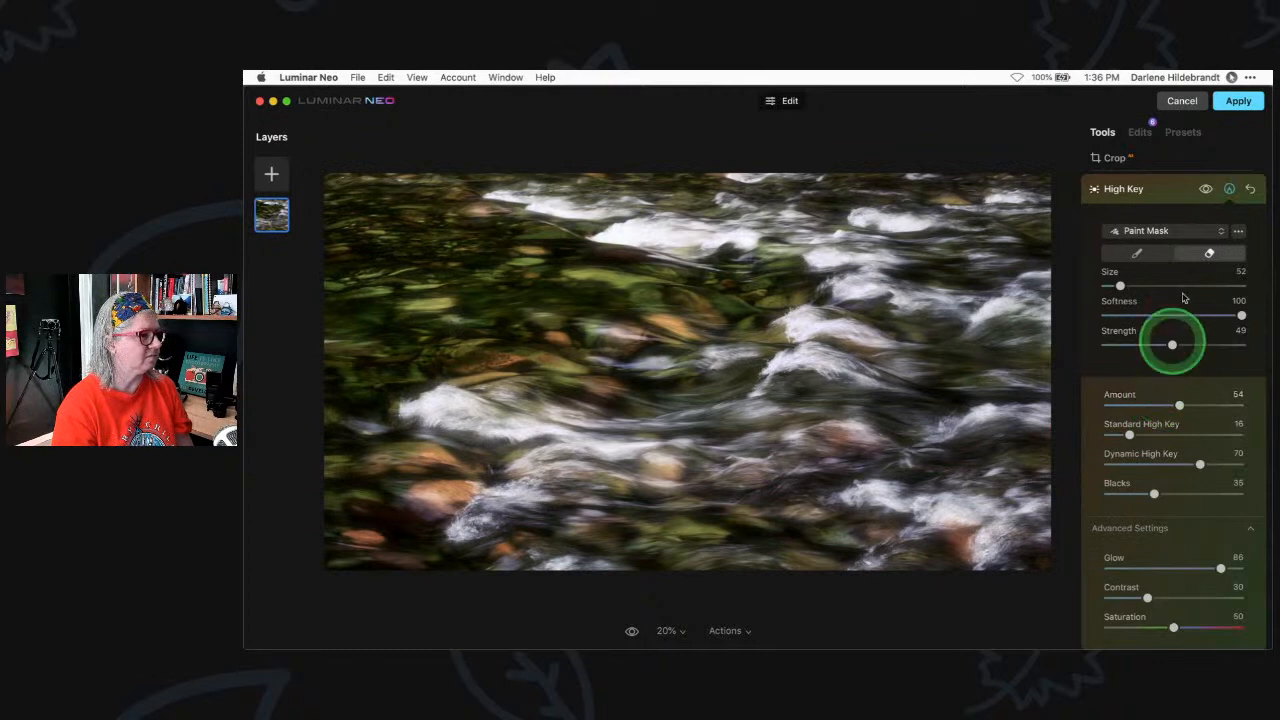
pyautogui.click(1168, 190)
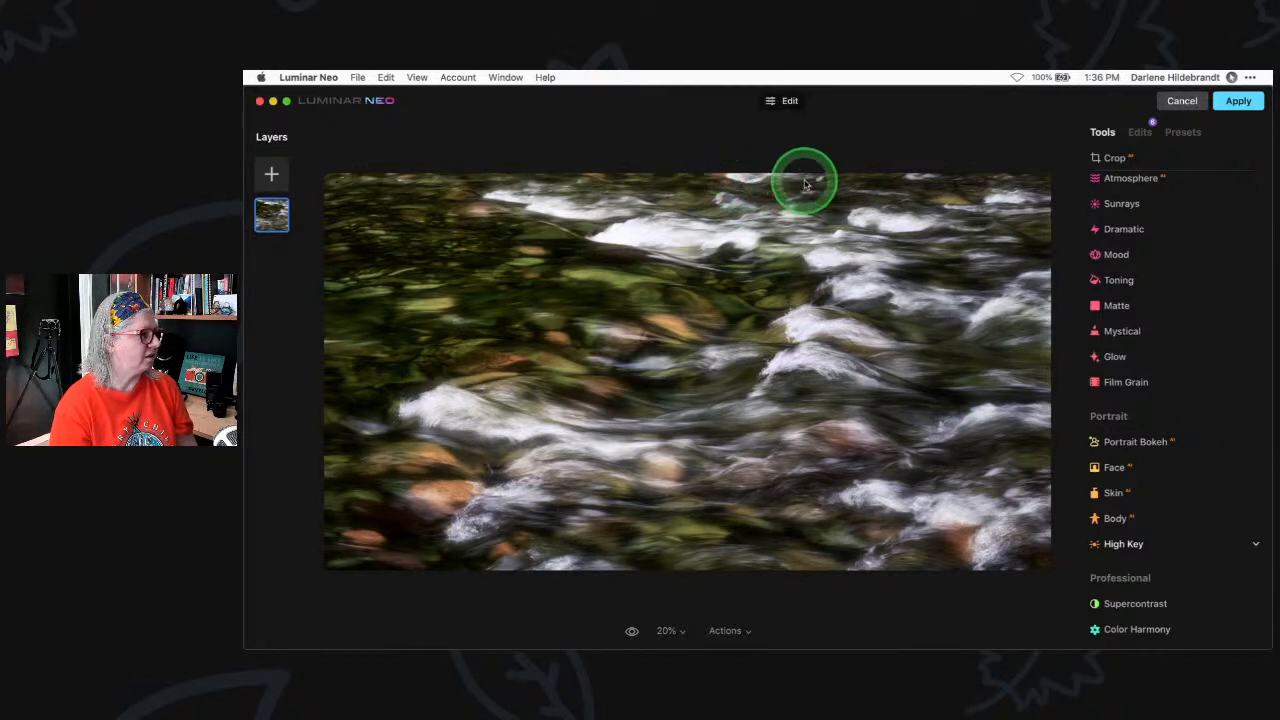
# Darken the photo with the Develop tool, setting highlights to -75 and exposure to -1.62
pyautogui.scroll(-1, 1185, 351)
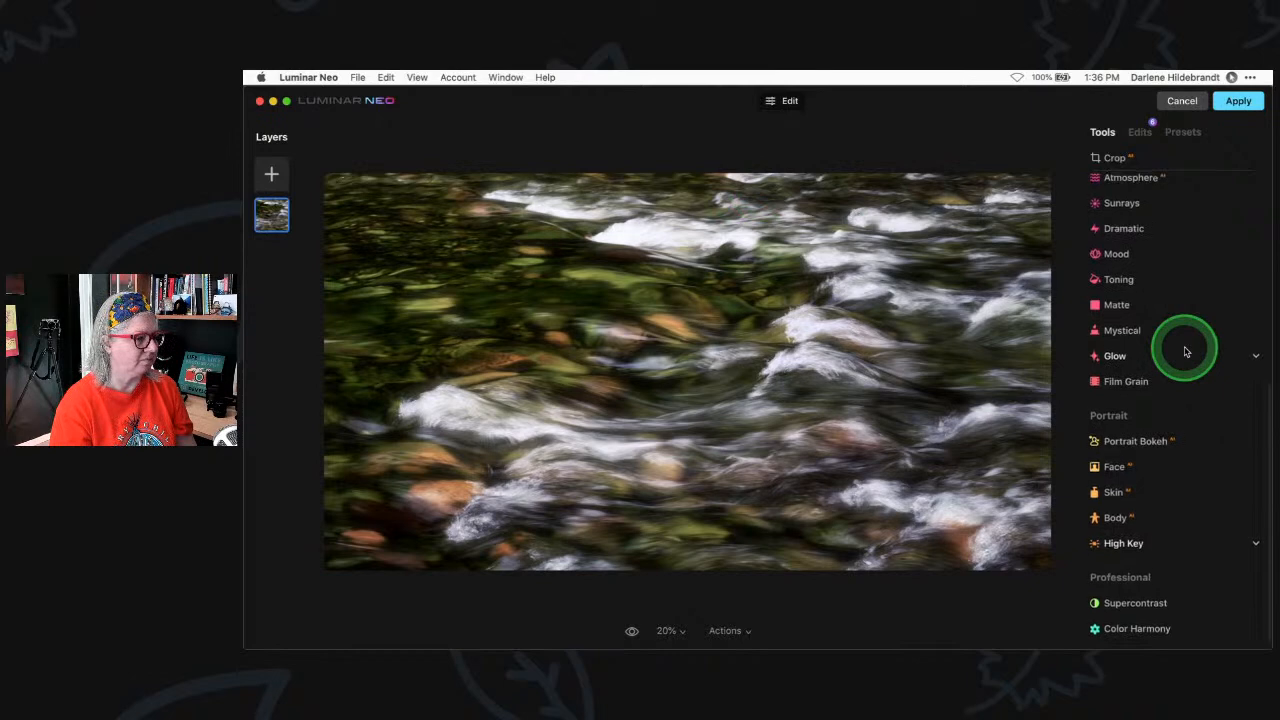
pyautogui.scroll(10, 1185, 351)
pyautogui.scroll(-10, 1185, 351)
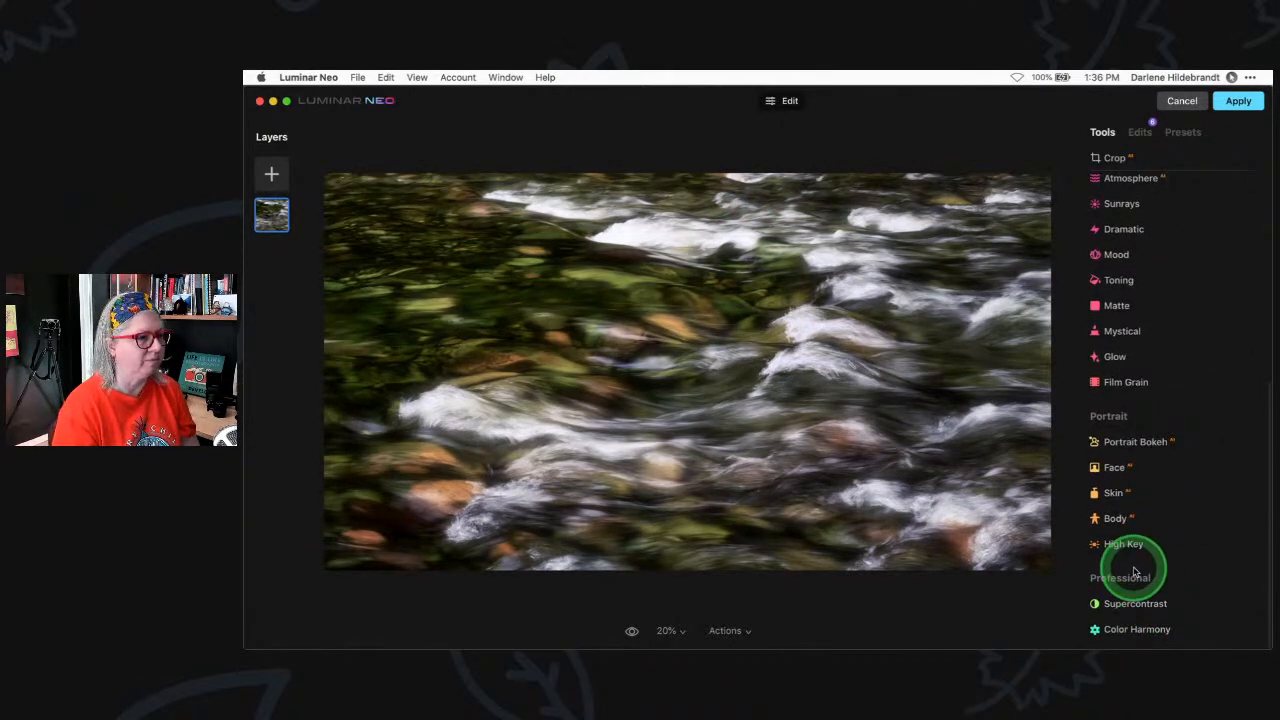
pyautogui.scroll(8, 1134, 571)
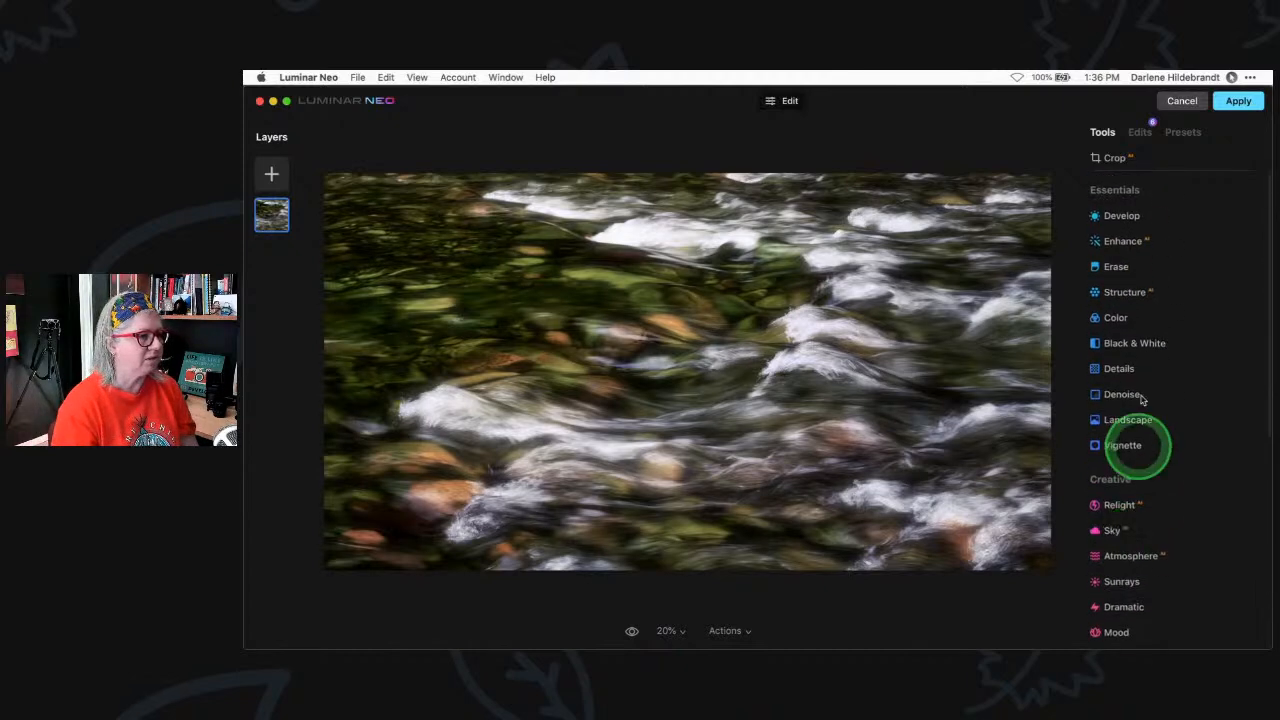
pyautogui.click(1122, 211)
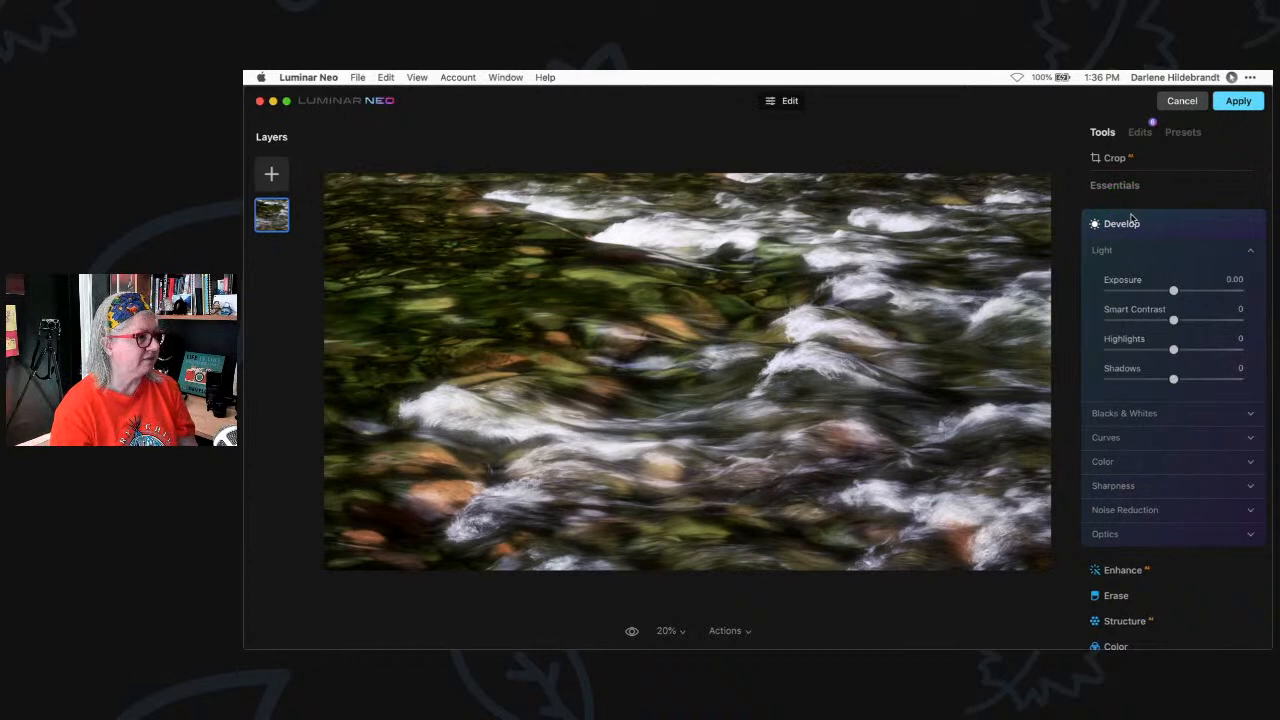
pyautogui.moveTo(1173, 349); pyautogui.dragTo(1124, 349)
pyautogui.moveTo(1173, 291); pyautogui.dragTo(1171, 292)
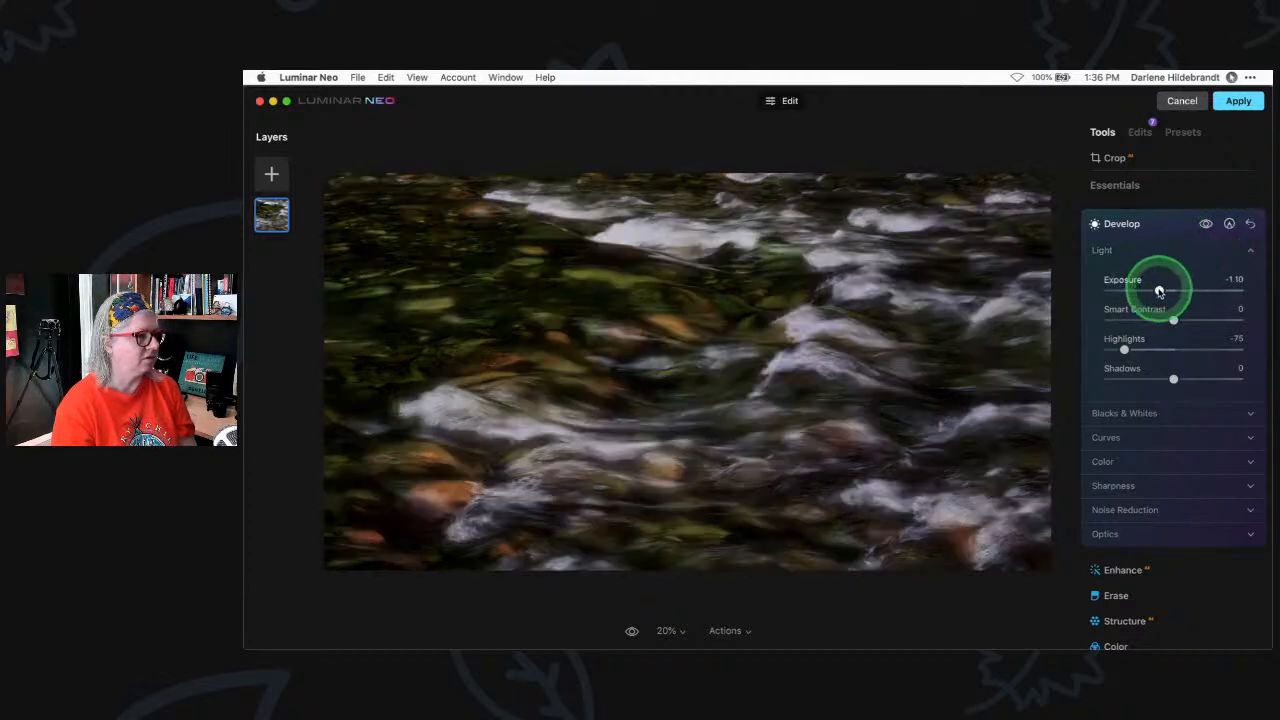
pyautogui.moveTo(1159, 291); pyautogui.dragTo(1152, 290)
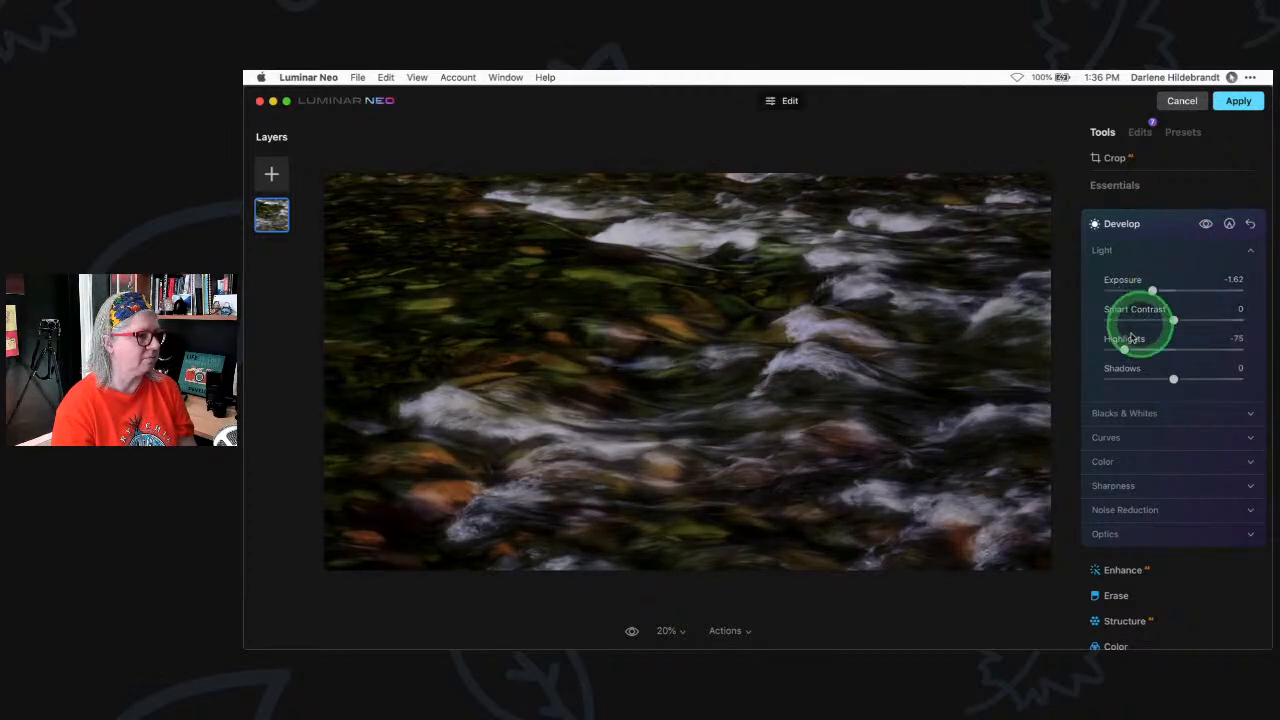
# Paint the Develop darkening along the photo's upper-right edge with a size 28 brush at strength 23, and compare it on and off
pyautogui.click(1229, 224)
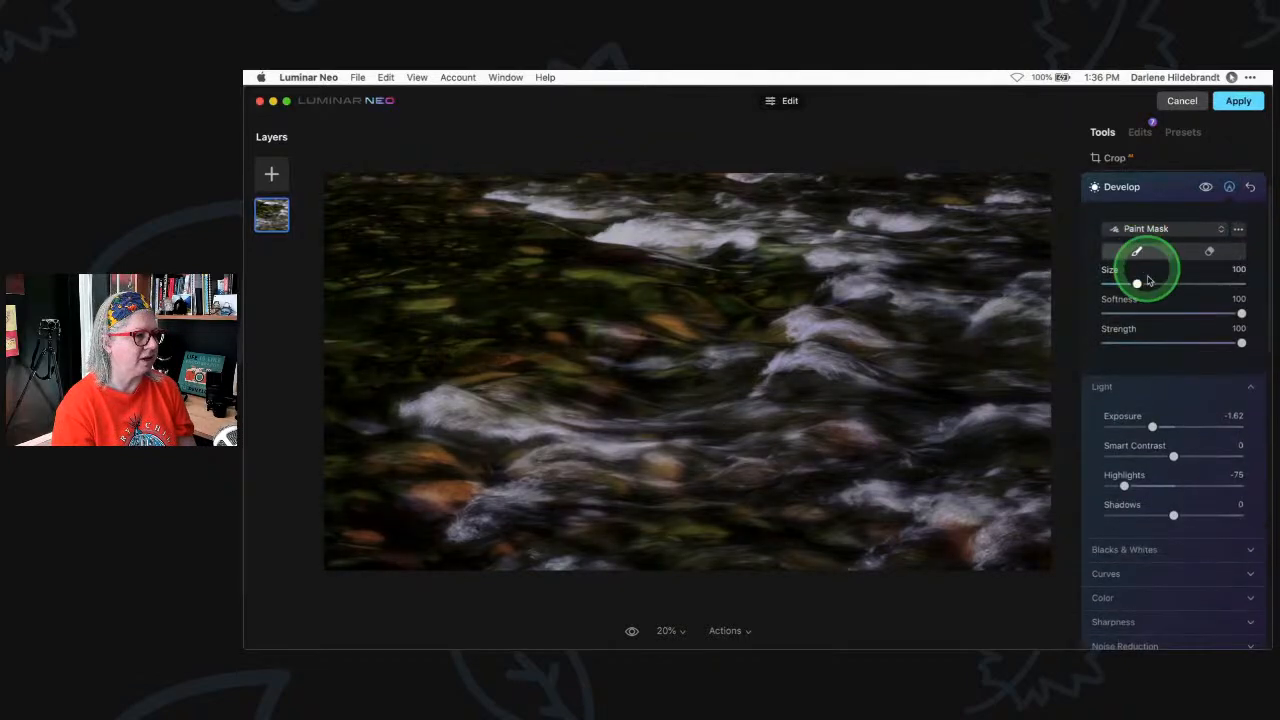
pyautogui.click(1131, 342)
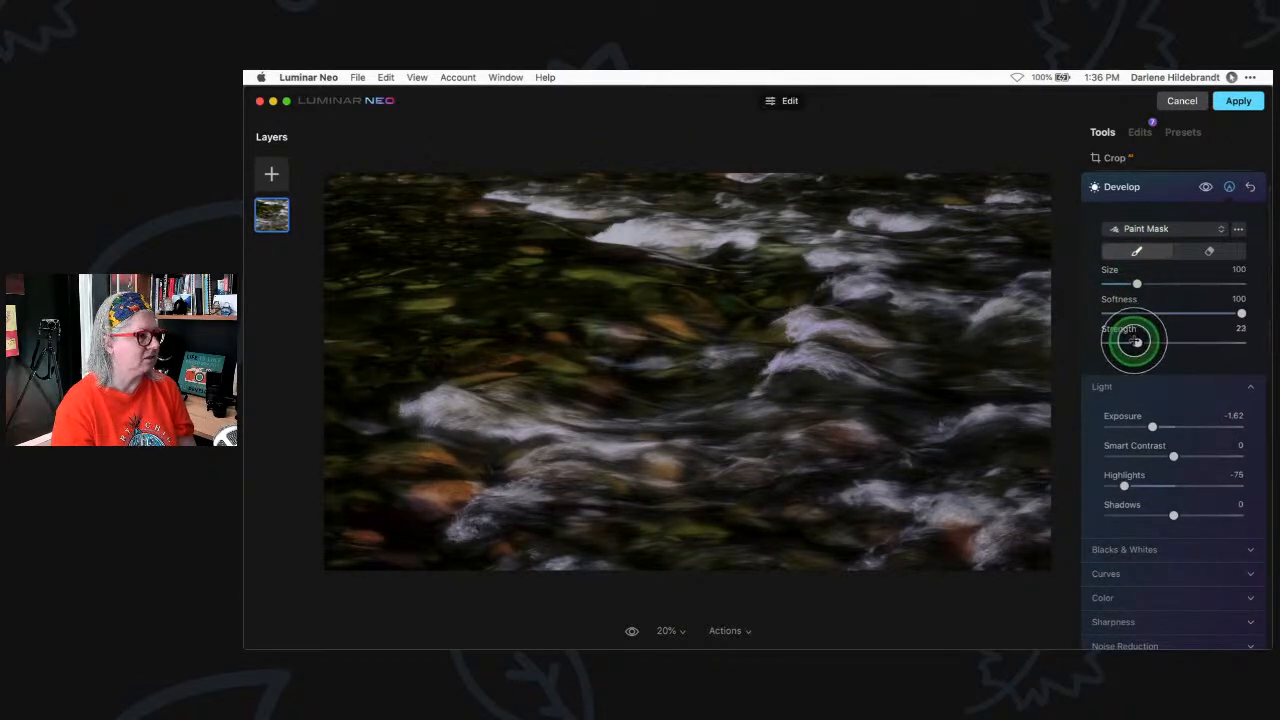
pyautogui.press('[')
pyautogui.press('[')
pyautogui.press('[')
pyautogui.press('[')
pyautogui.press('[')
pyautogui.press('[')
pyautogui.press('[')
pyautogui.press('[')
pyautogui.press('[')
pyautogui.press('[')
pyautogui.press('[')
pyautogui.moveTo(734, 174)
pyautogui.mouseDown()
pyautogui.moveTo(810, 178)
pyautogui.moveTo(728, 176)
pyautogui.moveTo(1021, 183)
pyautogui.moveTo(884, 196)
pyautogui.moveTo(664, 349)
pyautogui.moveTo(680, 371)
pyautogui.moveTo(1031, 193)
pyautogui.moveTo(986, 195)
pyautogui.moveTo(1047, 195)
pyautogui.moveTo(953, 203)
pyautogui.moveTo(1051, 206)
pyautogui.mouseUp()
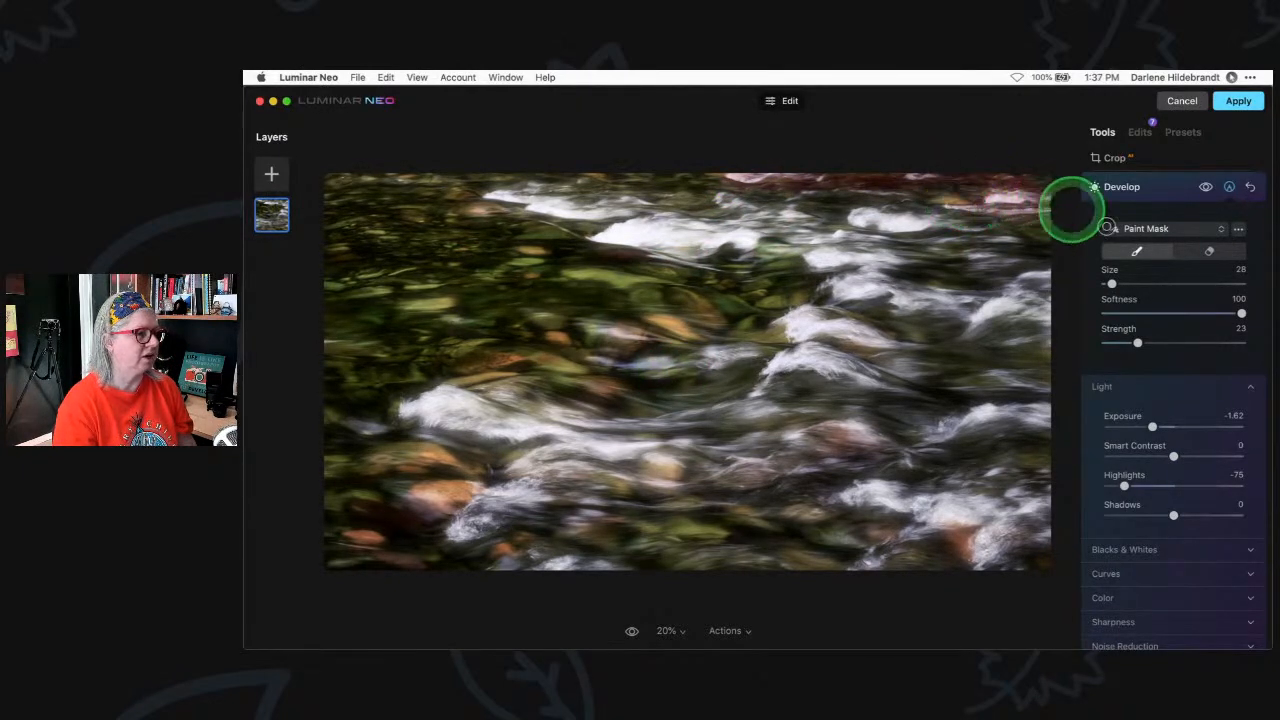
pyautogui.moveTo(729, 171)
pyautogui.mouseDown()
pyautogui.moveTo(809, 178)
pyautogui.moveTo(718, 176)
pyautogui.moveTo(891, 198)
pyautogui.mouseUp()
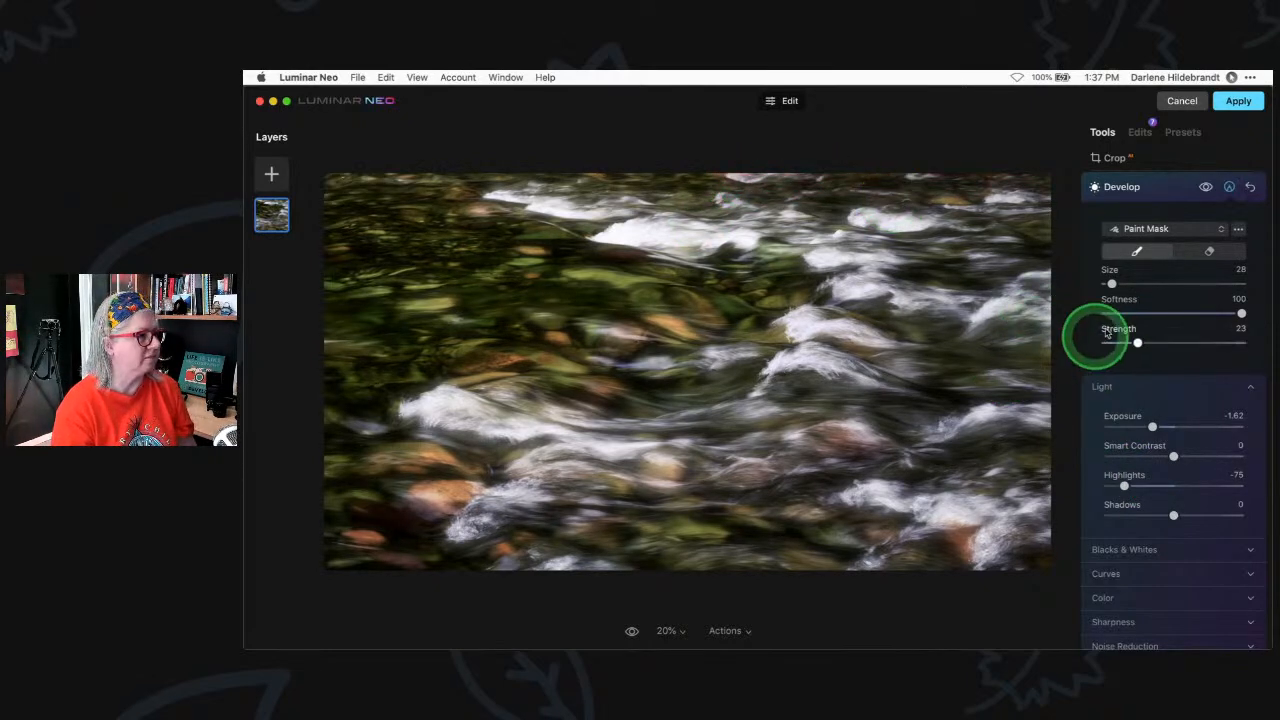
pyautogui.click(1207, 189)
pyautogui.click(1207, 189)
pyautogui.click(1207, 189)
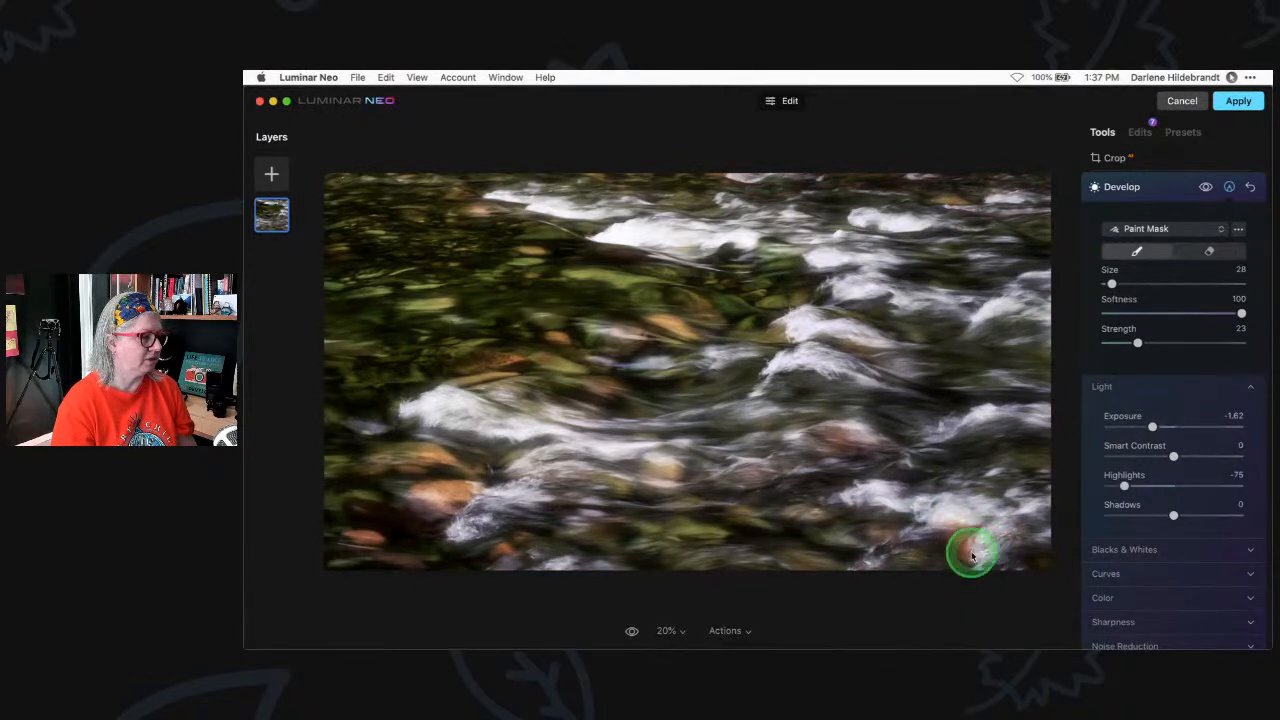
# Paint the darkening over the photo's lower-right water, and set the Develop highlights to -100 and exposure to -1.89
pyautogui.moveTo(993, 526); pyautogui.dragTo(1021, 523)
pyautogui.moveTo(893, 518)
pyautogui.mouseDown()
pyautogui.moveTo(975, 522)
pyautogui.moveTo(1016, 504)
pyautogui.moveTo(979, 490)
pyautogui.moveTo(999, 548)
pyautogui.moveTo(986, 568)
pyautogui.moveTo(1061, 535)
pyautogui.moveTo(1037, 515)
pyautogui.moveTo(1079, 542)
pyautogui.moveTo(1128, 482)
pyautogui.moveTo(1026, 558)
pyautogui.moveTo(832, 555)
pyautogui.moveTo(860, 563)
pyautogui.moveTo(841, 565)
pyautogui.moveTo(481, 547)
pyautogui.moveTo(780, 288)
pyautogui.moveTo(760, 278)
pyautogui.moveTo(739, 145)
pyautogui.moveTo(732, 174)
pyautogui.moveTo(941, 178)
pyautogui.moveTo(1126, 487)
pyautogui.moveTo(1098, 485)
pyautogui.moveTo(1271, 485)
pyautogui.moveTo(1095, 485)
pyautogui.mouseUp()
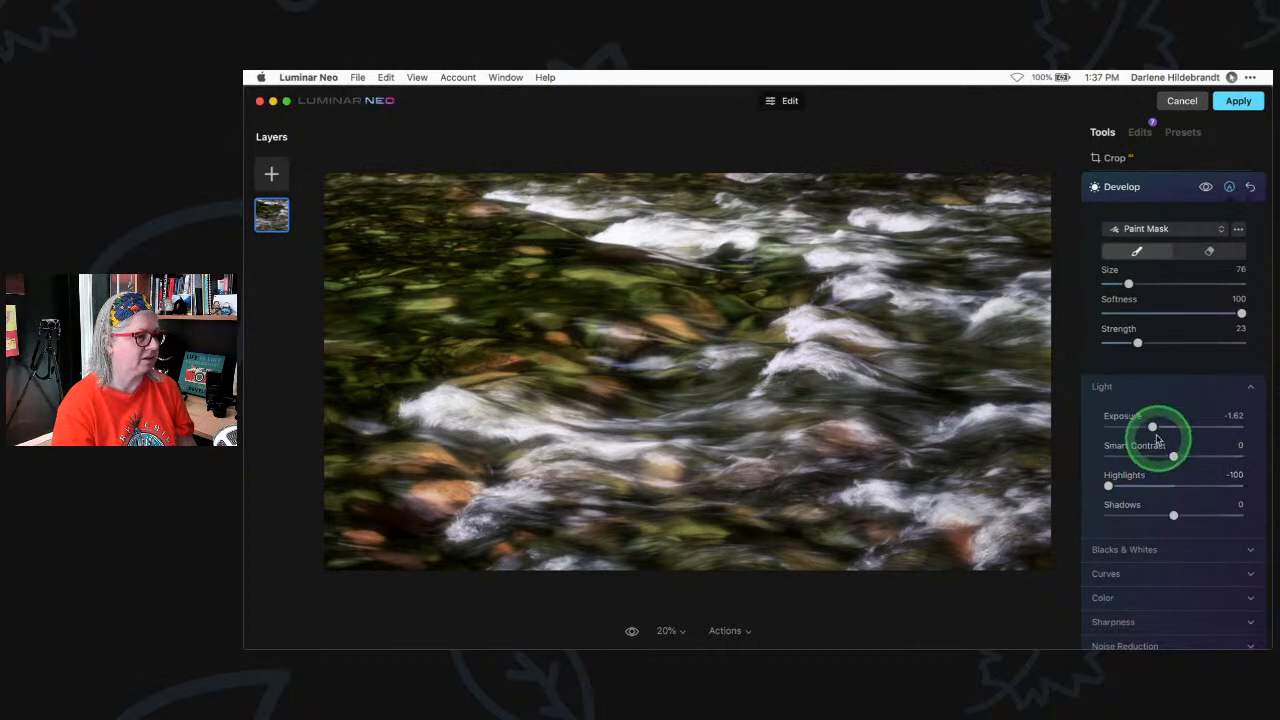
pyautogui.moveTo(1153, 427); pyautogui.dragTo(1151, 427)
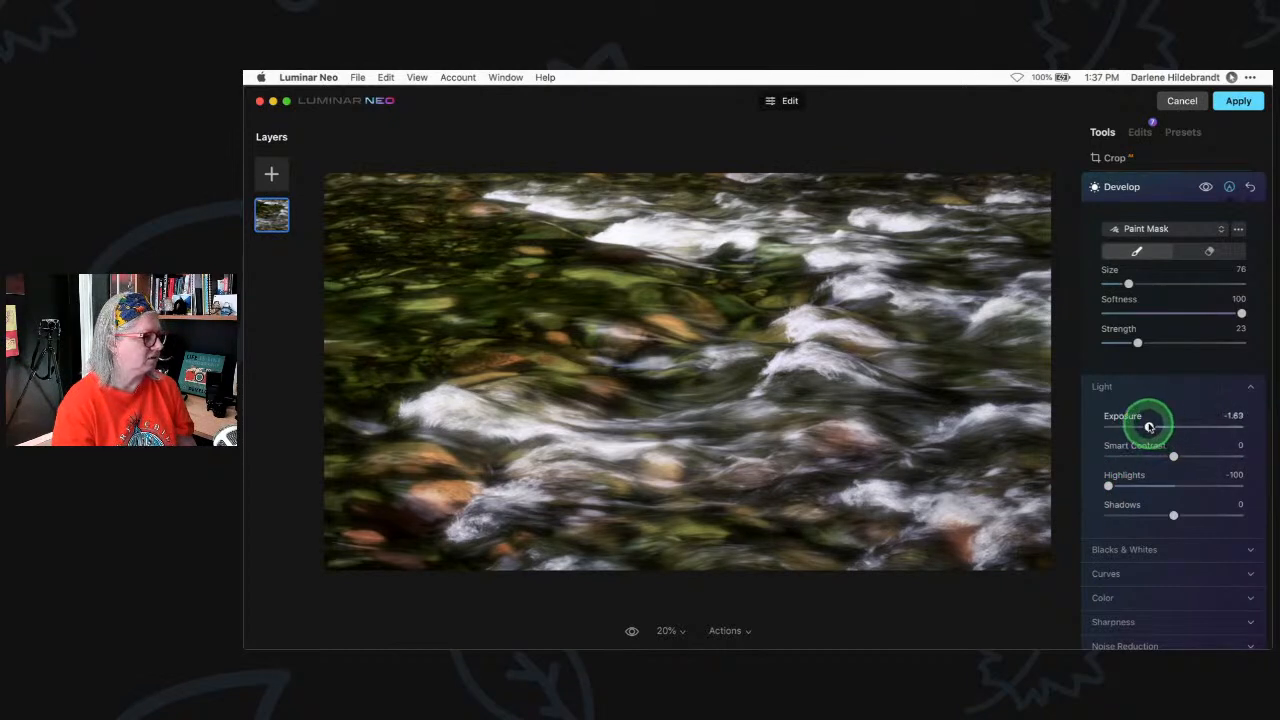
pyautogui.scroll(-3, 1157, 486)
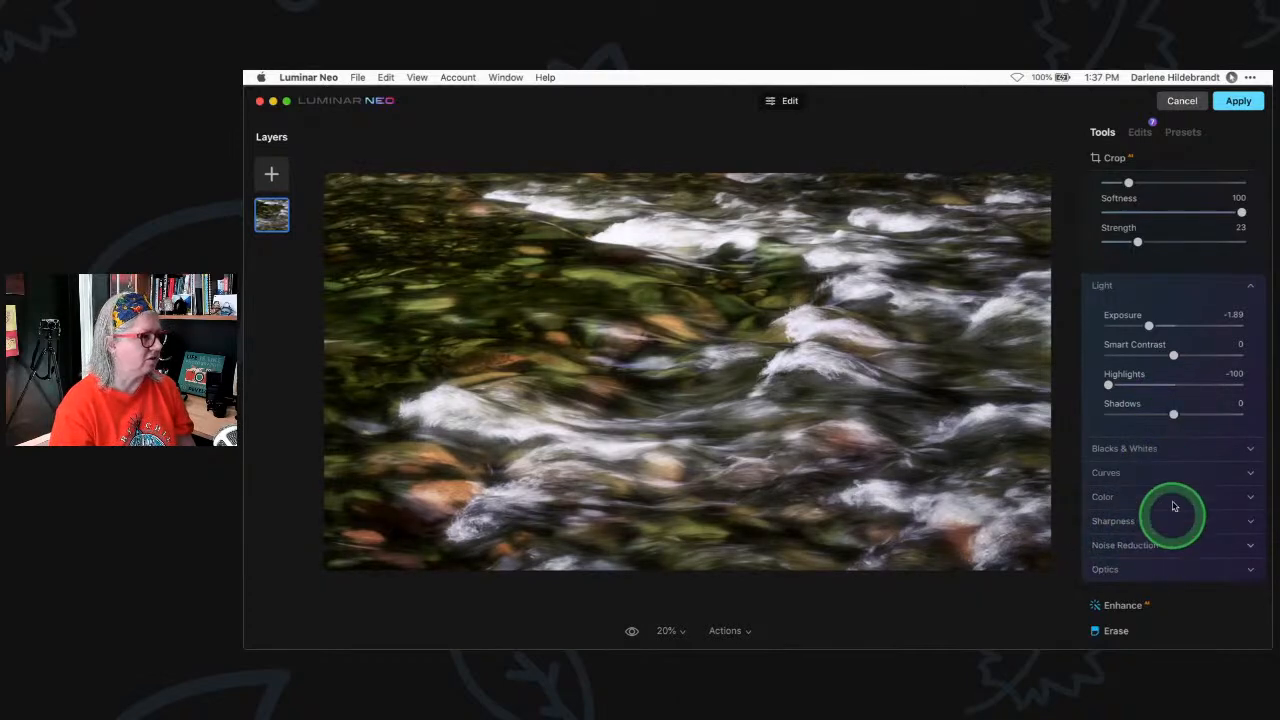
pyautogui.scroll(2, 1190, 481)
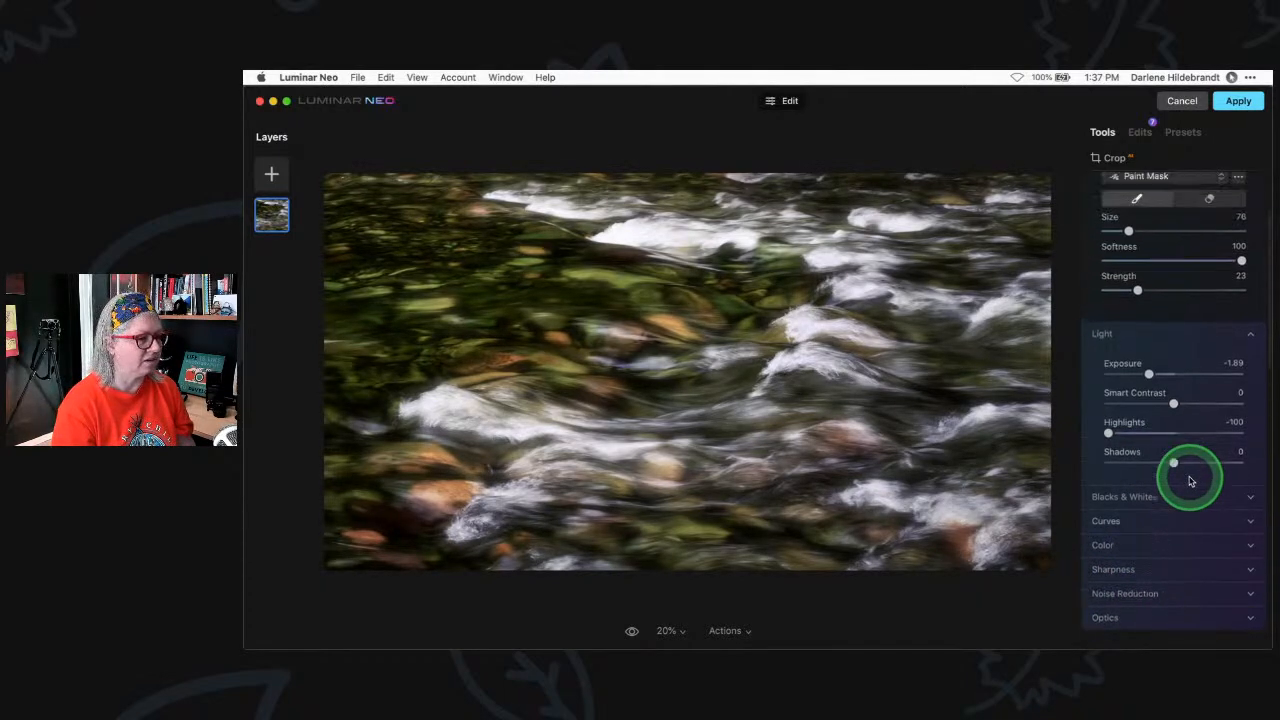
pyautogui.scroll(3, 1190, 481)
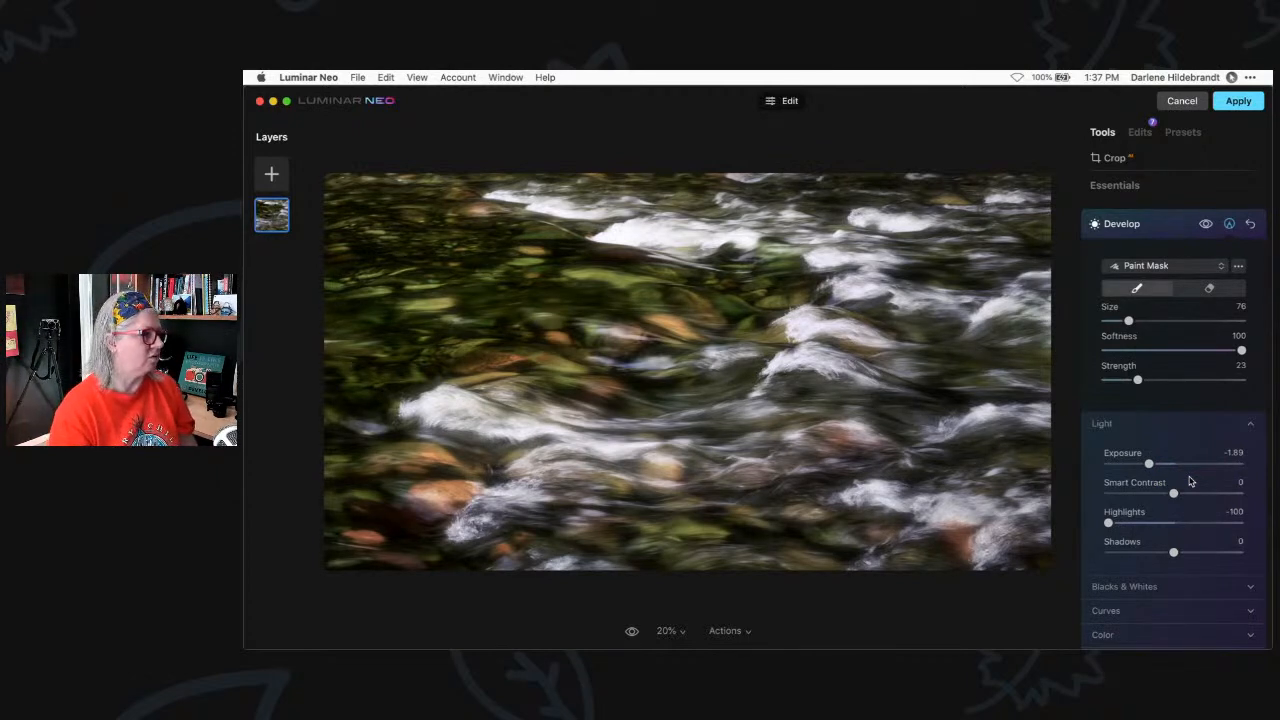
pyautogui.click(1164, 231)
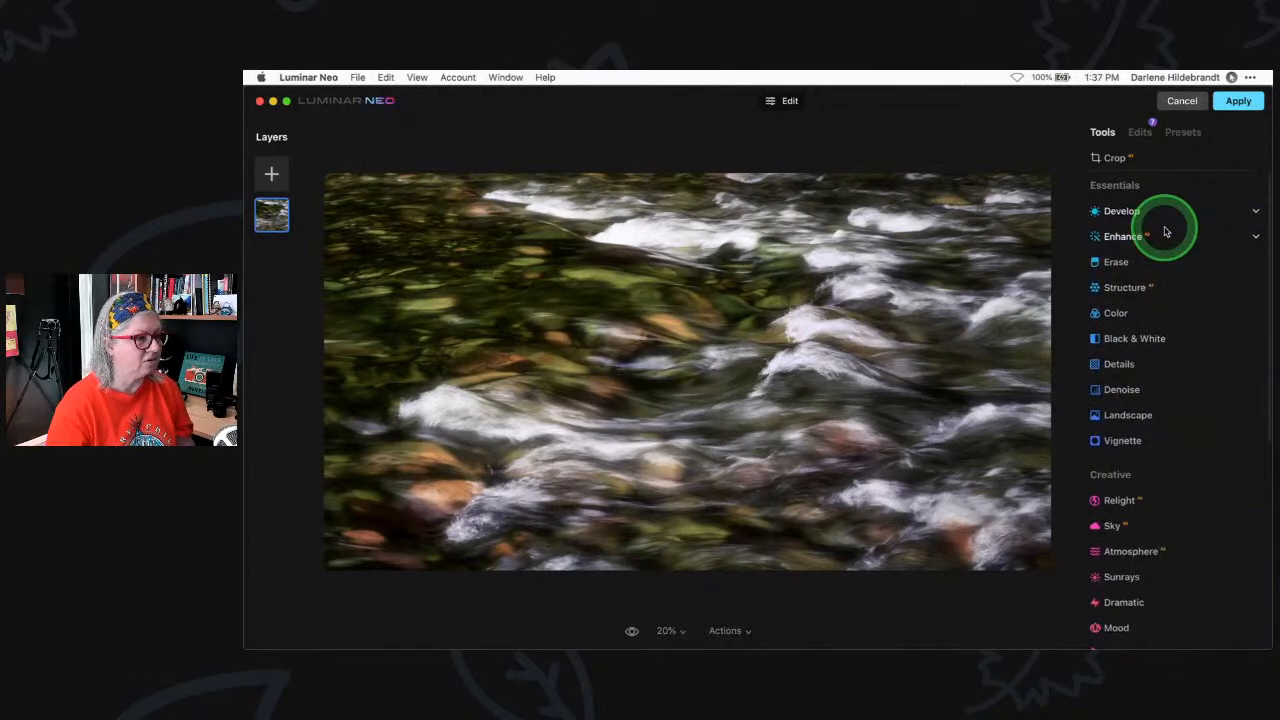
# Add a second Develop adjustment to the stream photo with exposure at 0.83 and shadows at 21
pyautogui.click(1166, 211)
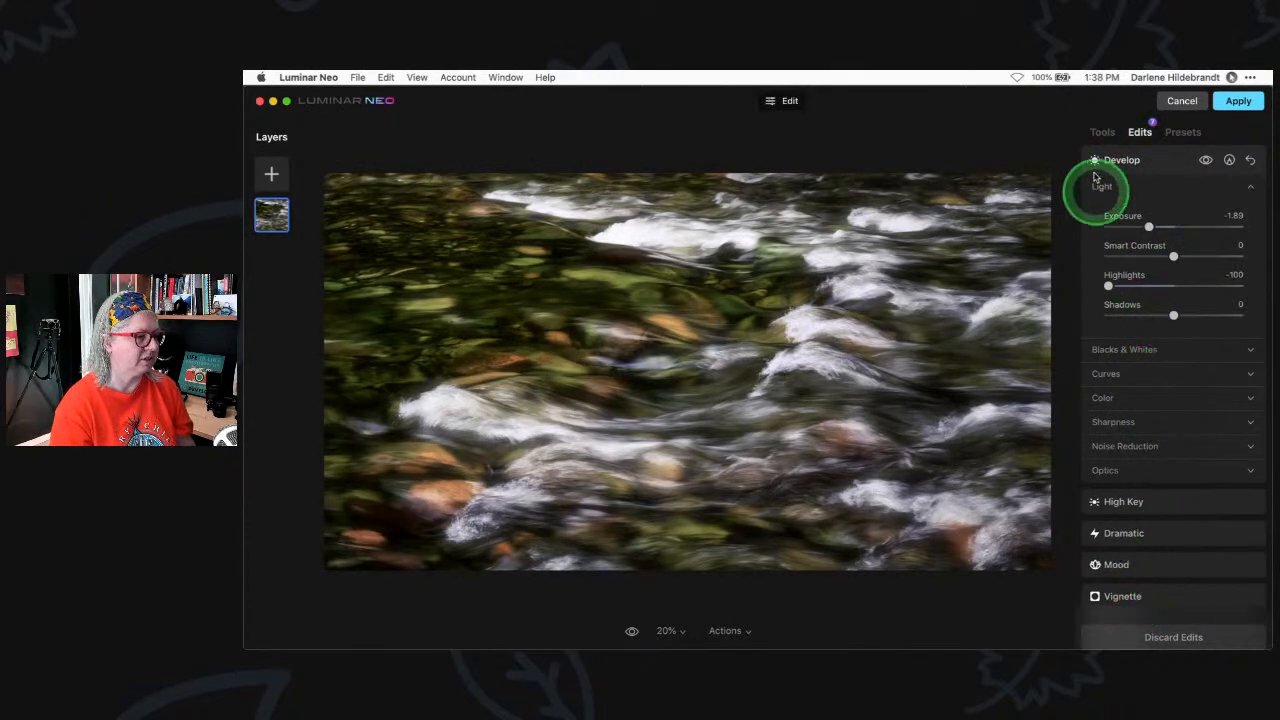
pyautogui.click(1102, 134)
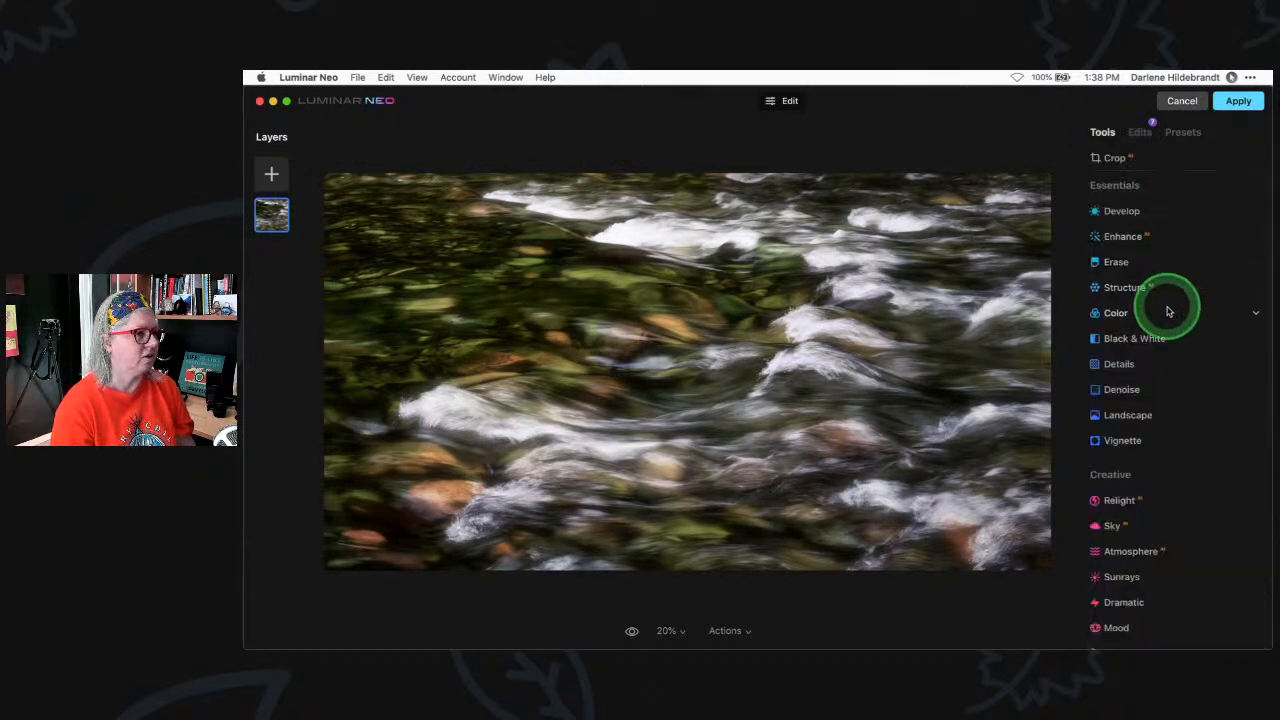
pyautogui.click(1156, 210)
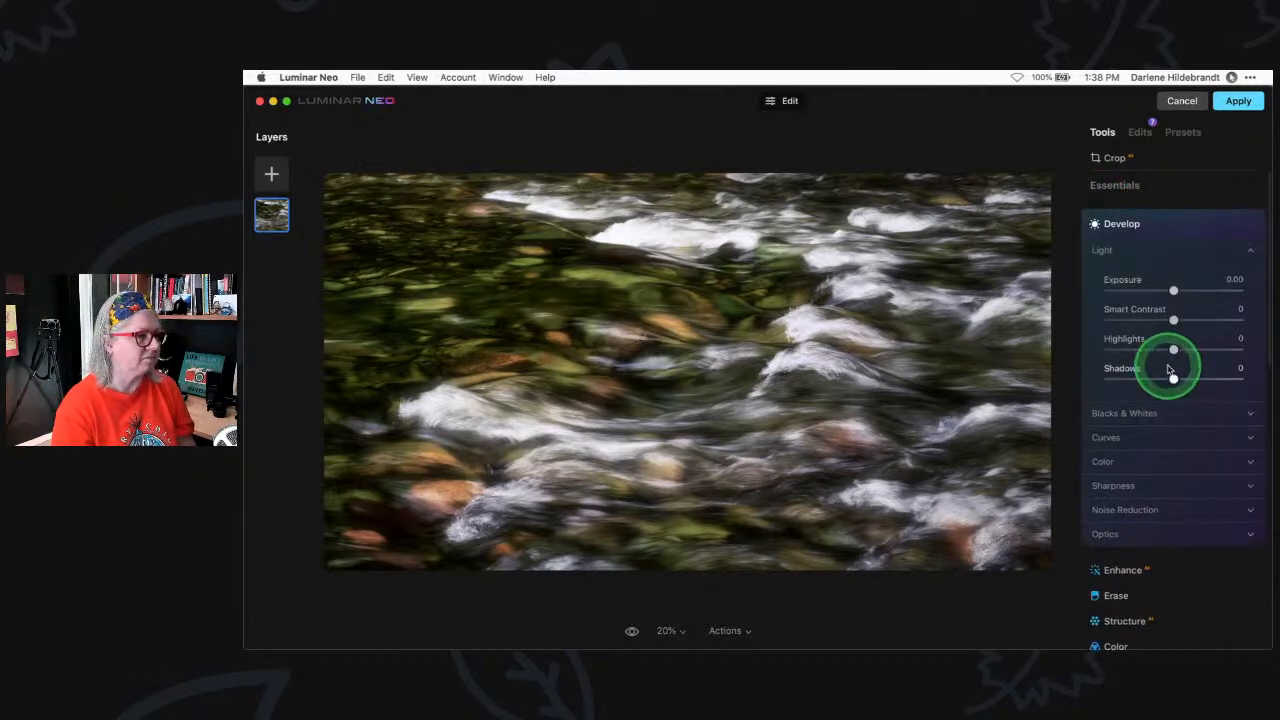
pyautogui.click(1175, 290)
pyautogui.moveTo(1183, 290); pyautogui.dragTo(1184, 290)
pyautogui.moveTo(1174, 378); pyautogui.dragTo(1184, 380)
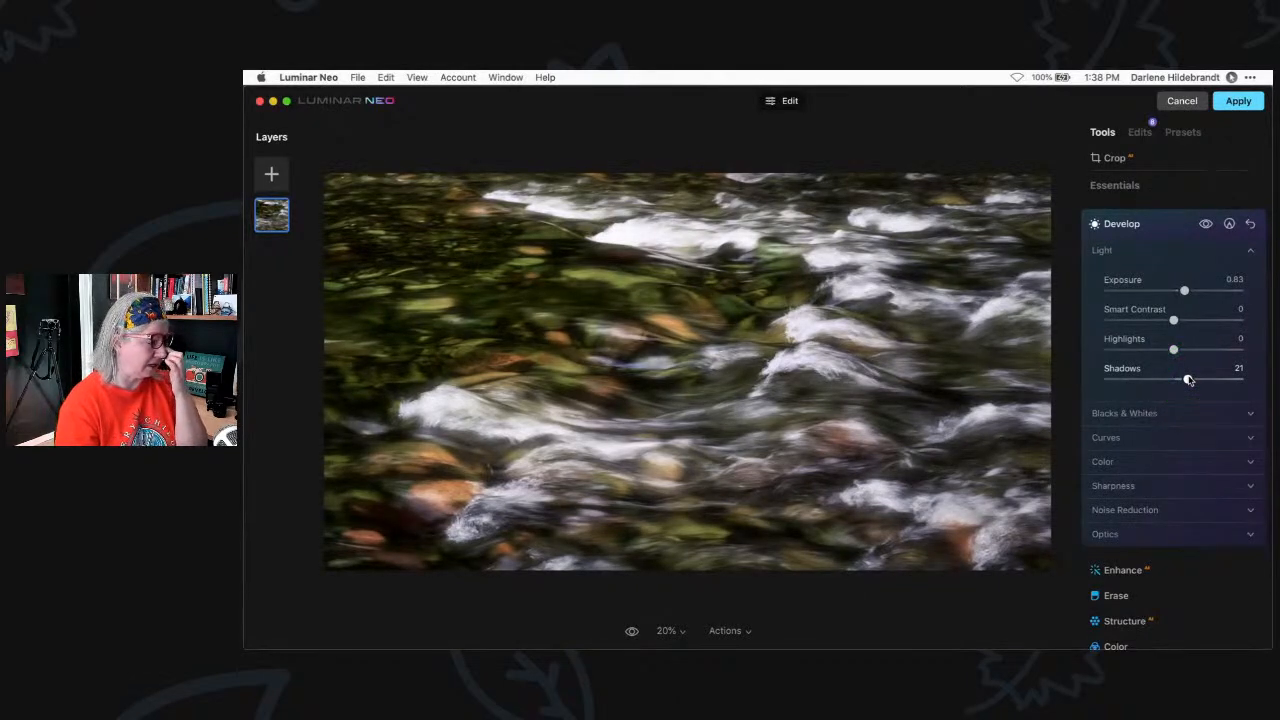
# Compare the brightening on and off, and paint it over the photo's left side with a size 76 brush at strength 23
pyautogui.click(1205, 225)
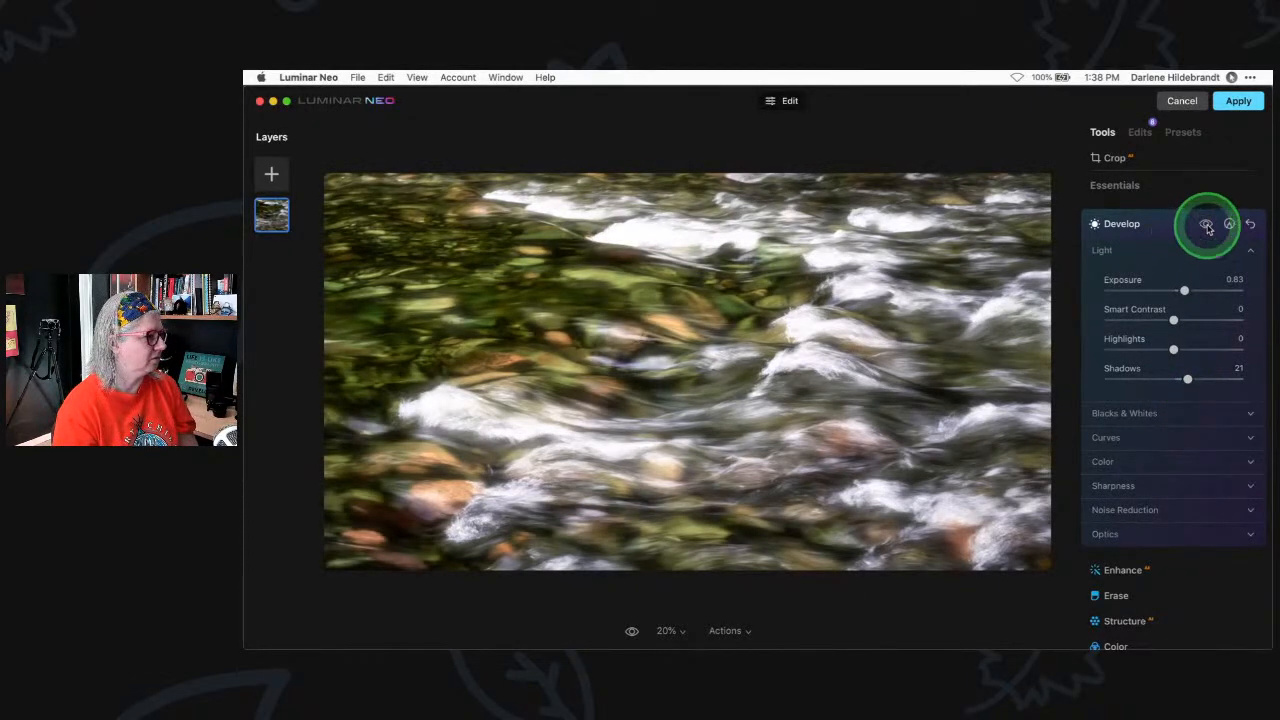
pyautogui.click(1229, 224)
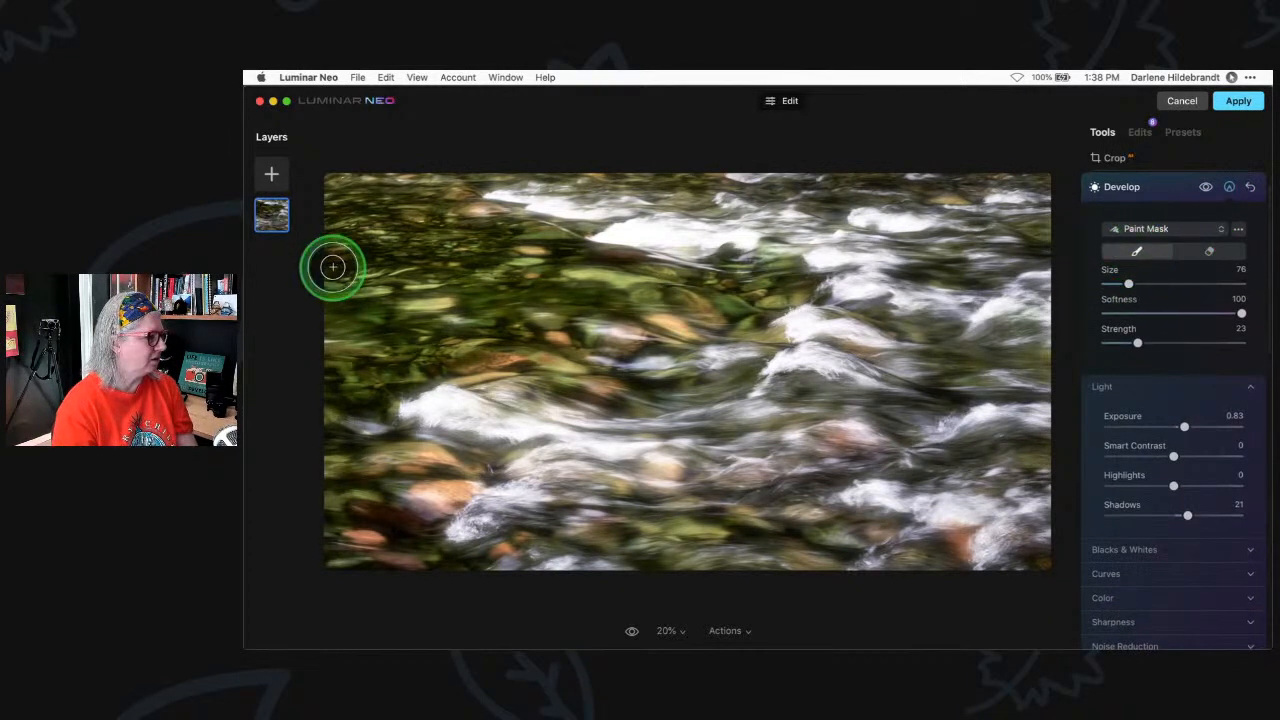
pyautogui.moveTo(400, 291)
pyautogui.mouseDown()
pyautogui.moveTo(571, 300)
pyautogui.moveTo(551, 257)
pyautogui.moveTo(760, 282)
pyautogui.moveTo(400, 331)
pyautogui.moveTo(503, 337)
pyautogui.moveTo(434, 351)
pyautogui.moveTo(479, 293)
pyautogui.moveTo(471, 246)
pyautogui.moveTo(449, 240)
pyautogui.moveTo(618, 275)
pyautogui.moveTo(746, 277)
pyautogui.moveTo(671, 286)
pyautogui.moveTo(603, 349)
pyautogui.moveTo(622, 369)
pyautogui.moveTo(611, 380)
pyautogui.moveTo(463, 334)
pyautogui.moveTo(523, 289)
pyautogui.moveTo(518, 257)
pyautogui.moveTo(774, 286)
pyautogui.moveTo(434, 457)
pyautogui.mouseUp()
# Set the painted Develop adjustment's saturation to 21 and apply all edits back to Lightroom Classic
pyautogui.scroll(-5, 1194, 409)
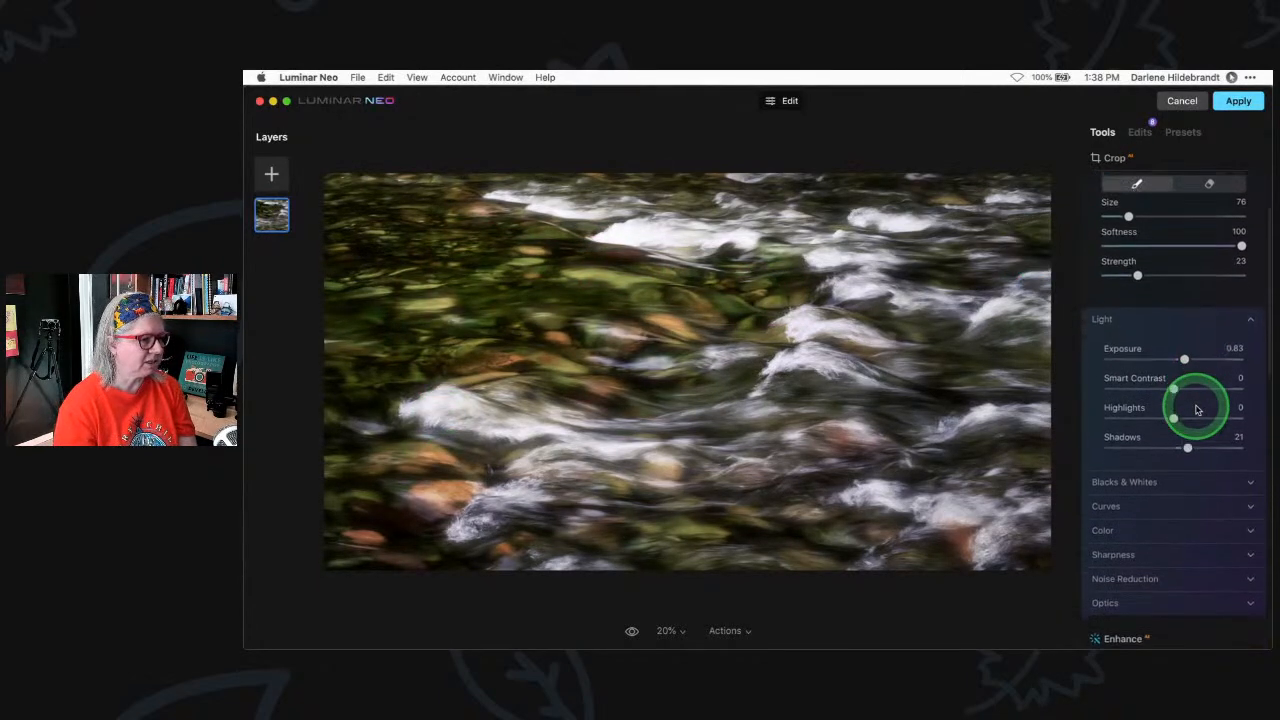
pyautogui.click(1114, 392)
pyautogui.scroll(-5, 1110, 390)
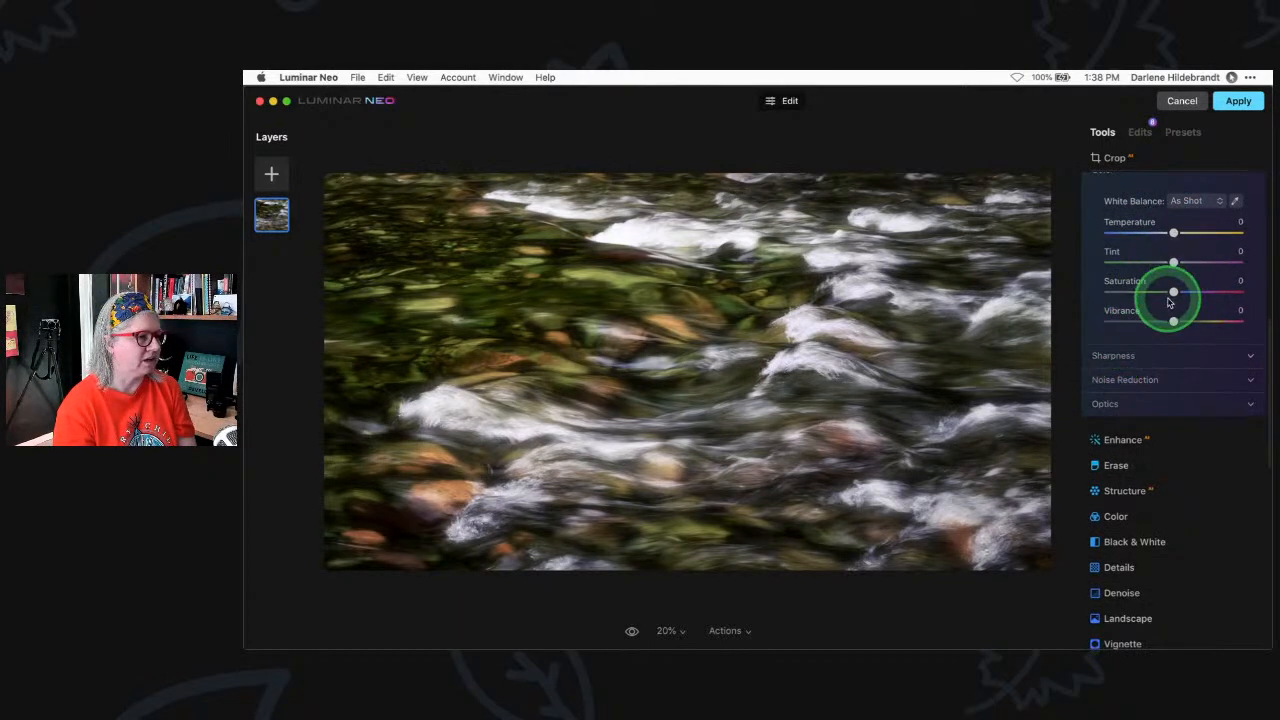
pyautogui.moveTo(1171, 291)
pyautogui.mouseDown()
pyautogui.moveTo(1220, 289)
pyautogui.moveTo(1080, 289)
pyautogui.moveTo(1214, 292)
pyautogui.moveTo(1186, 290)
pyautogui.mouseUp()
pyautogui.moveTo(687, 537)
pyautogui.mouseDown()
pyautogui.moveTo(757, 520)
pyautogui.moveTo(833, 533)
pyautogui.moveTo(645, 520)
pyautogui.moveTo(767, 499)
pyautogui.moveTo(812, 473)
pyautogui.moveTo(981, 462)
pyautogui.moveTo(936, 461)
pyautogui.moveTo(932, 410)
pyautogui.moveTo(921, 413)
pyautogui.moveTo(985, 387)
pyautogui.moveTo(984, 358)
pyautogui.moveTo(952, 358)
pyautogui.moveTo(928, 322)
pyautogui.mouseUp()
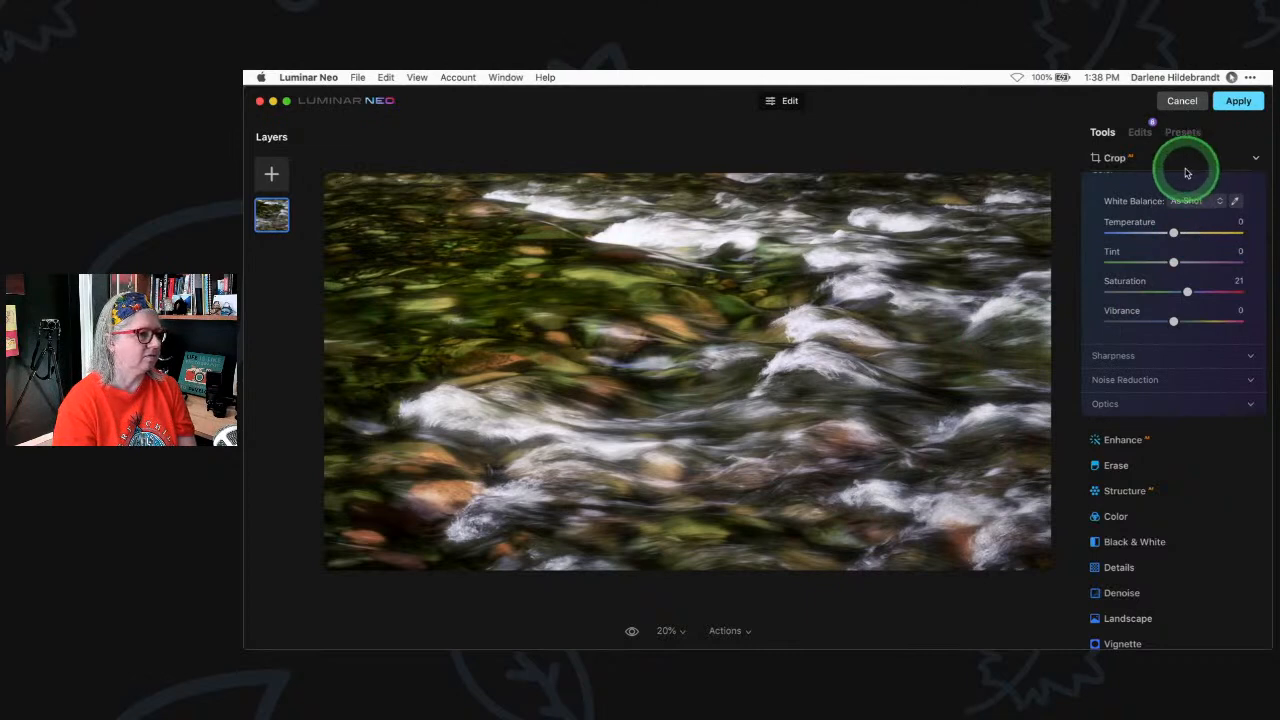
pyautogui.click(1186, 104)
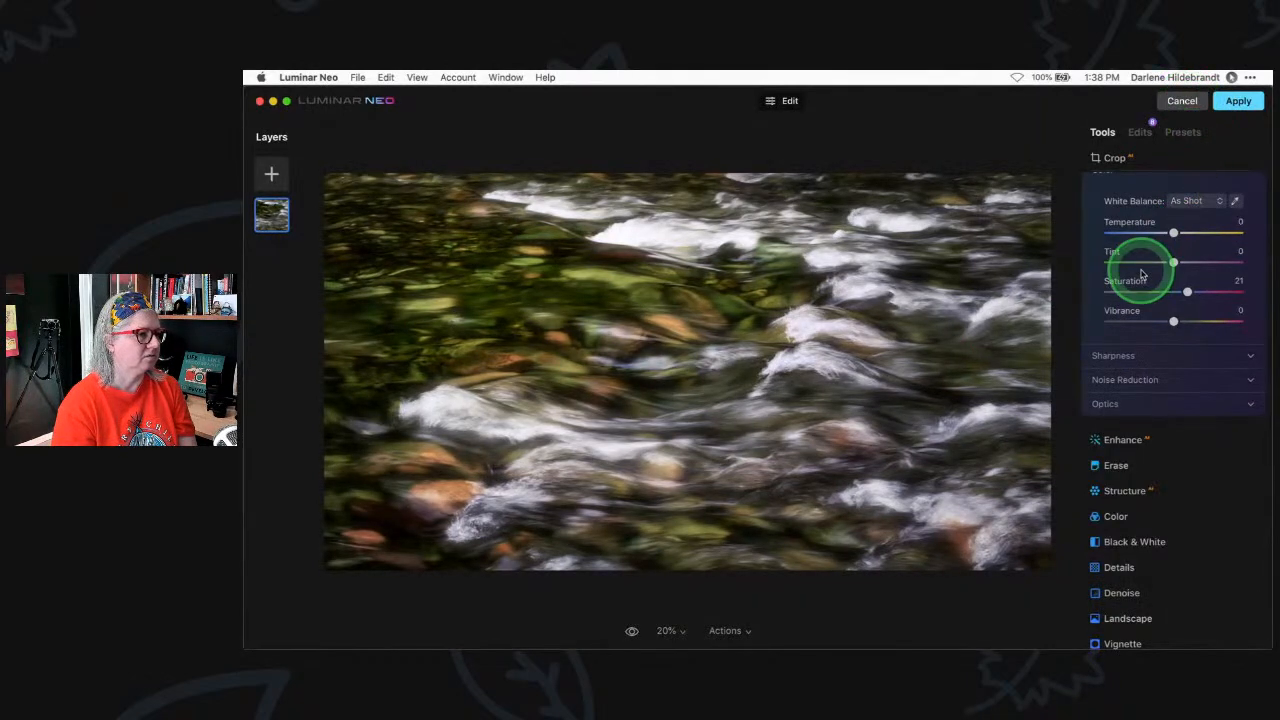
pyautogui.click(1157, 223)
pyautogui.click(1236, 101)
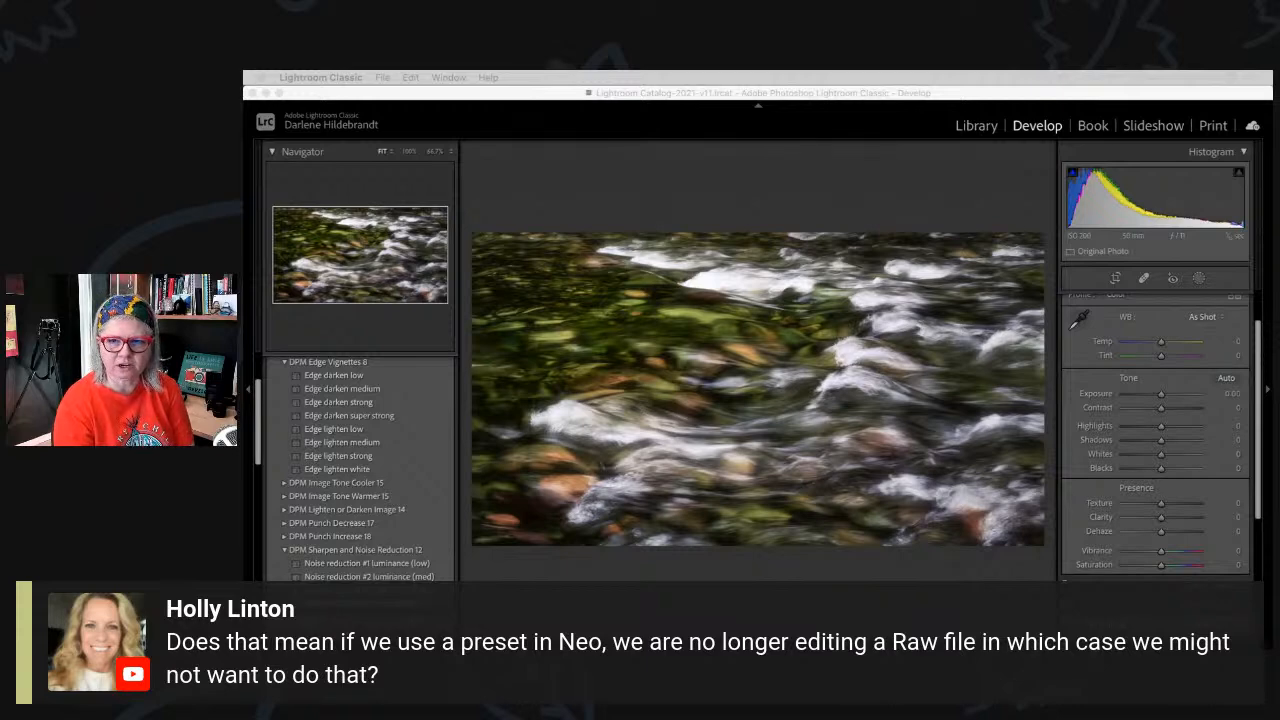
# Switch to Luminar Neo and show the Luminar Neo Course raw files folder with small thumbnails
pyautogui.moveTo(1272, 240); pyautogui.dragTo(852, 91)
pyautogui.moveTo(1112, 500); pyautogui.dragTo(1264, 641)
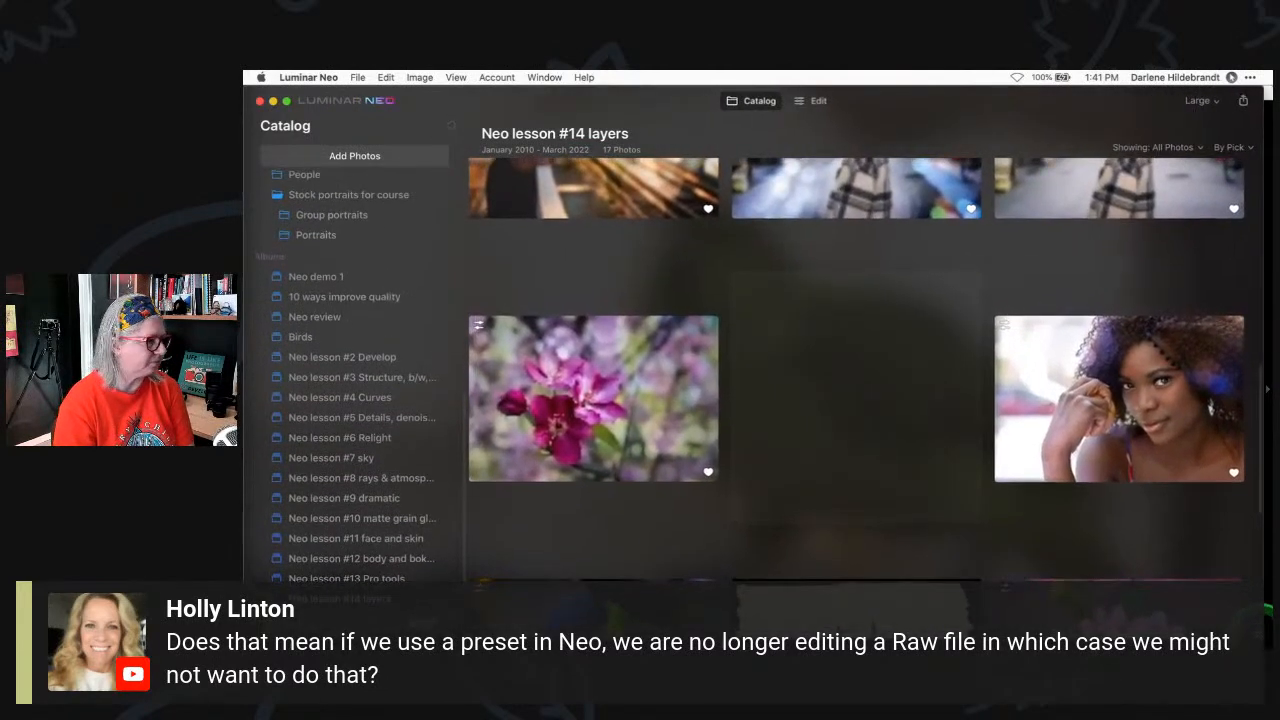
pyautogui.scroll(5, 365, 437)
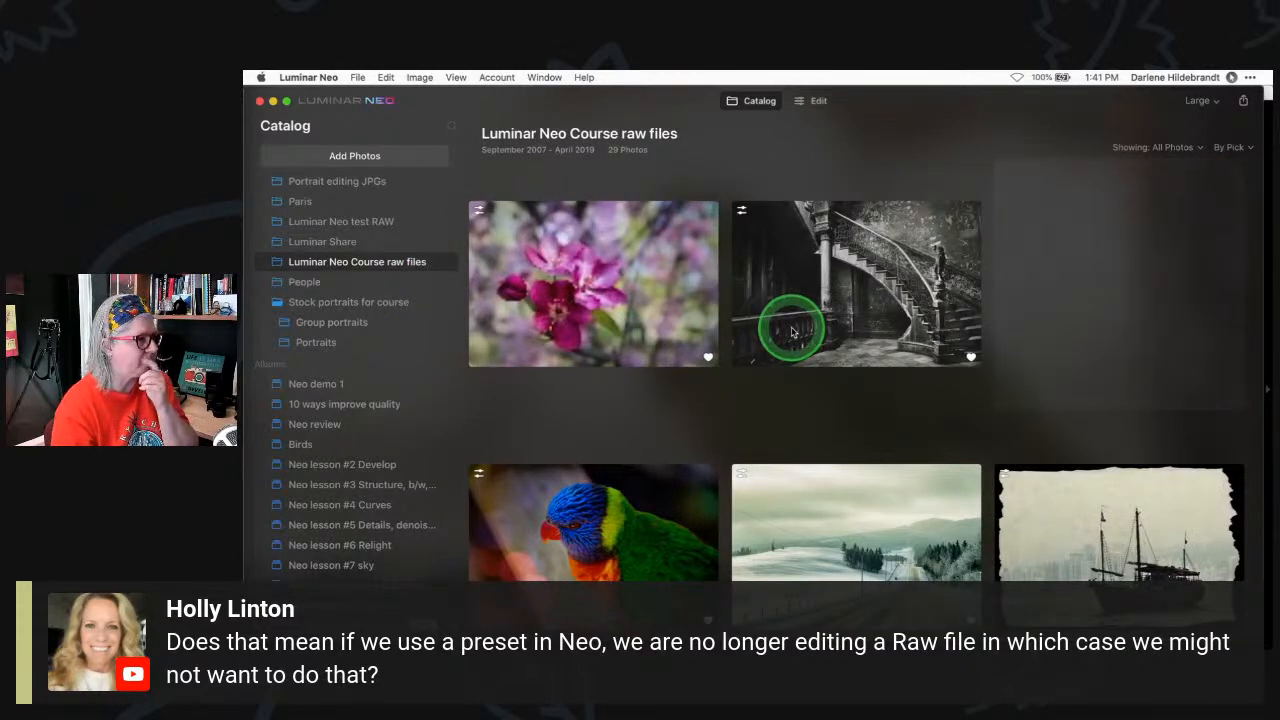
pyautogui.click(1199, 101)
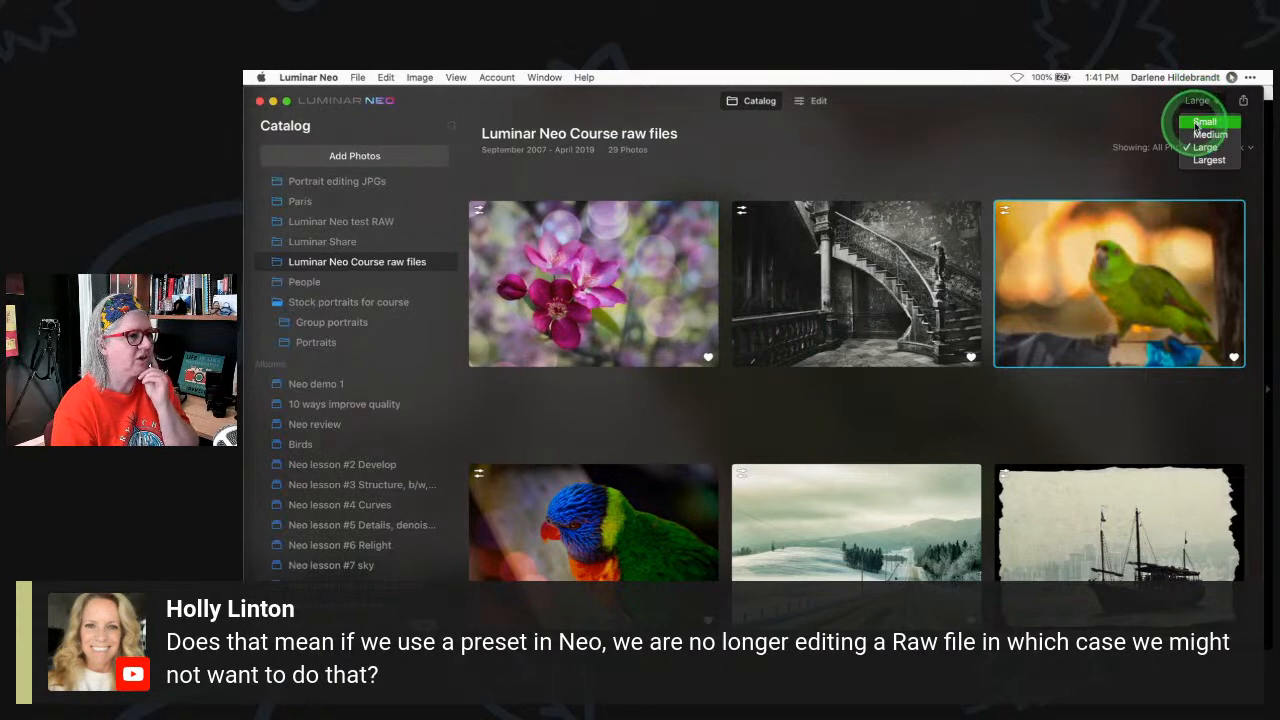
pyautogui.click(1204, 122)
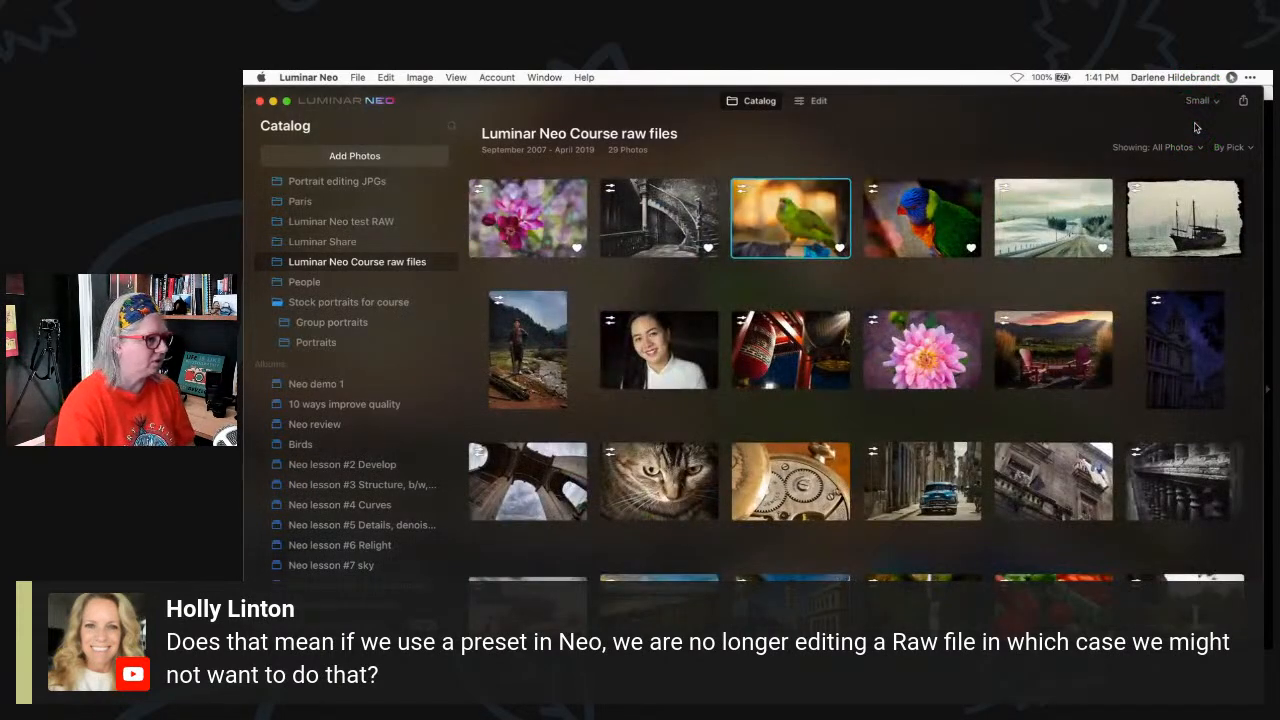
# Open the pocket watch mechanism photo for editing
pyautogui.click(800, 462)
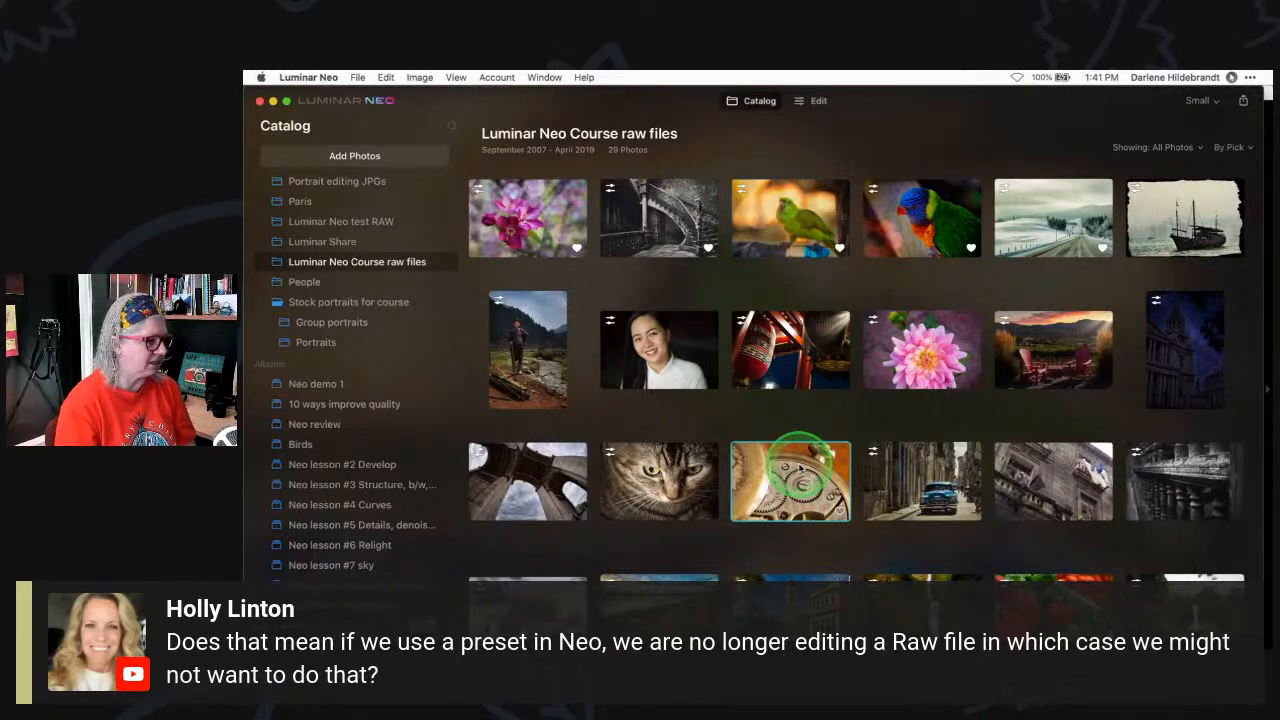
pyautogui.scroll(-4, 800, 465)
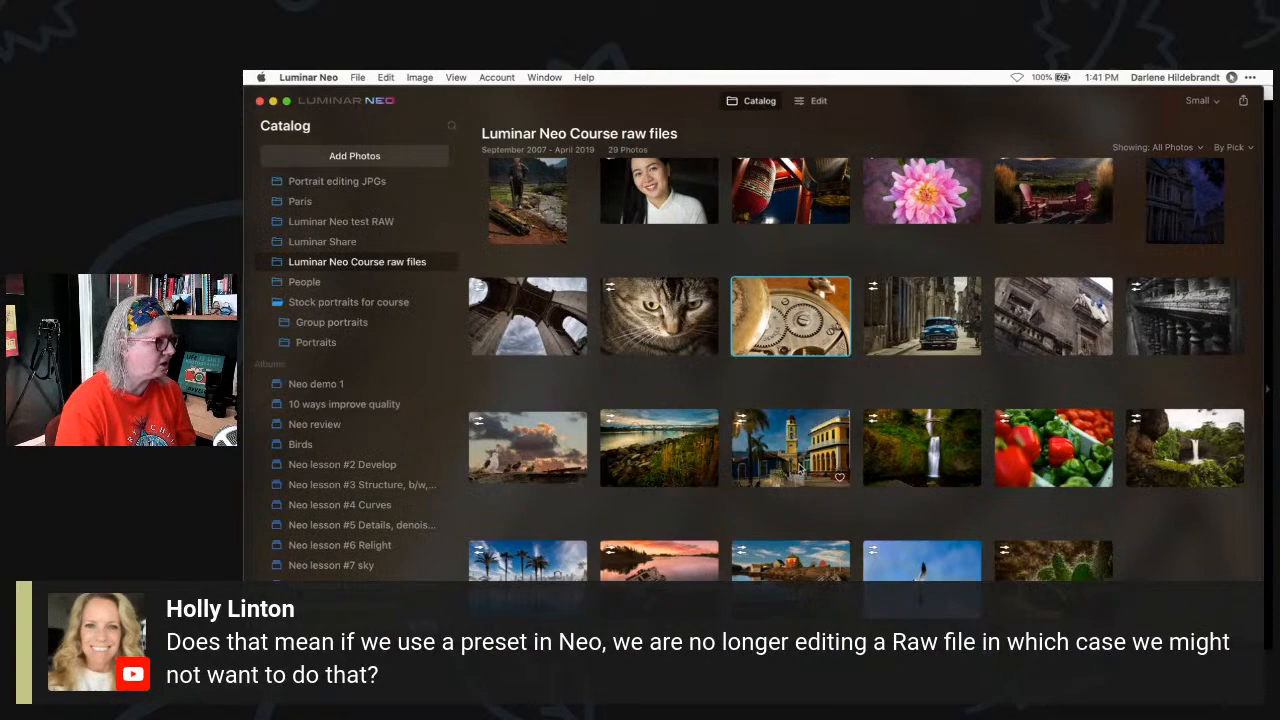
pyautogui.click(814, 101)
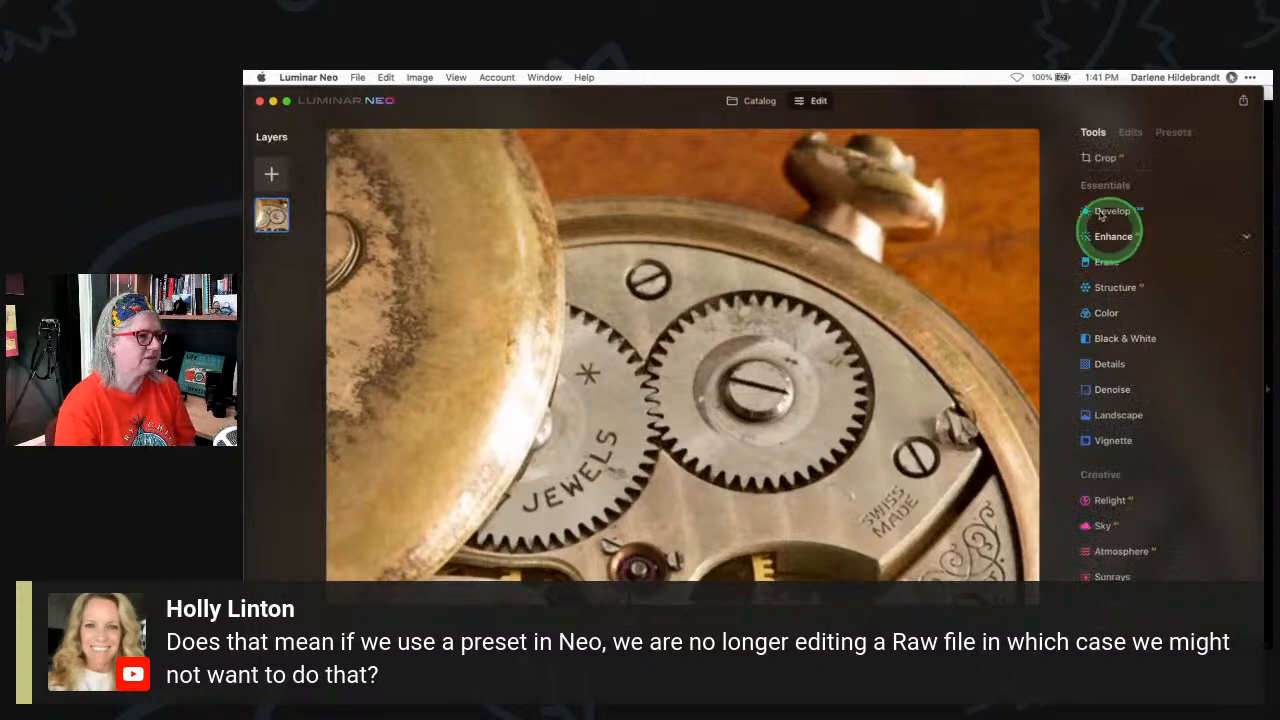
# Browse the preset collections suggested for this photo and open the Objects collection
pyautogui.click(1168, 132)
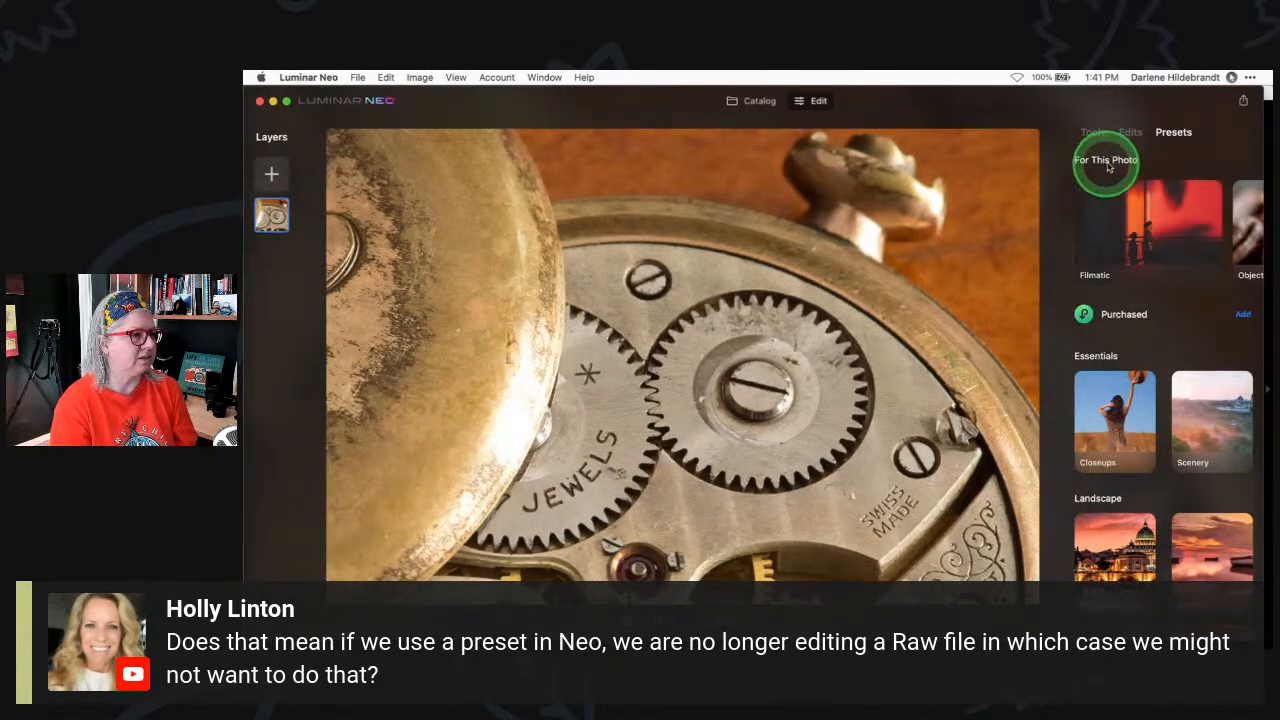
pyautogui.click(1248, 229)
pyautogui.click(1248, 230)
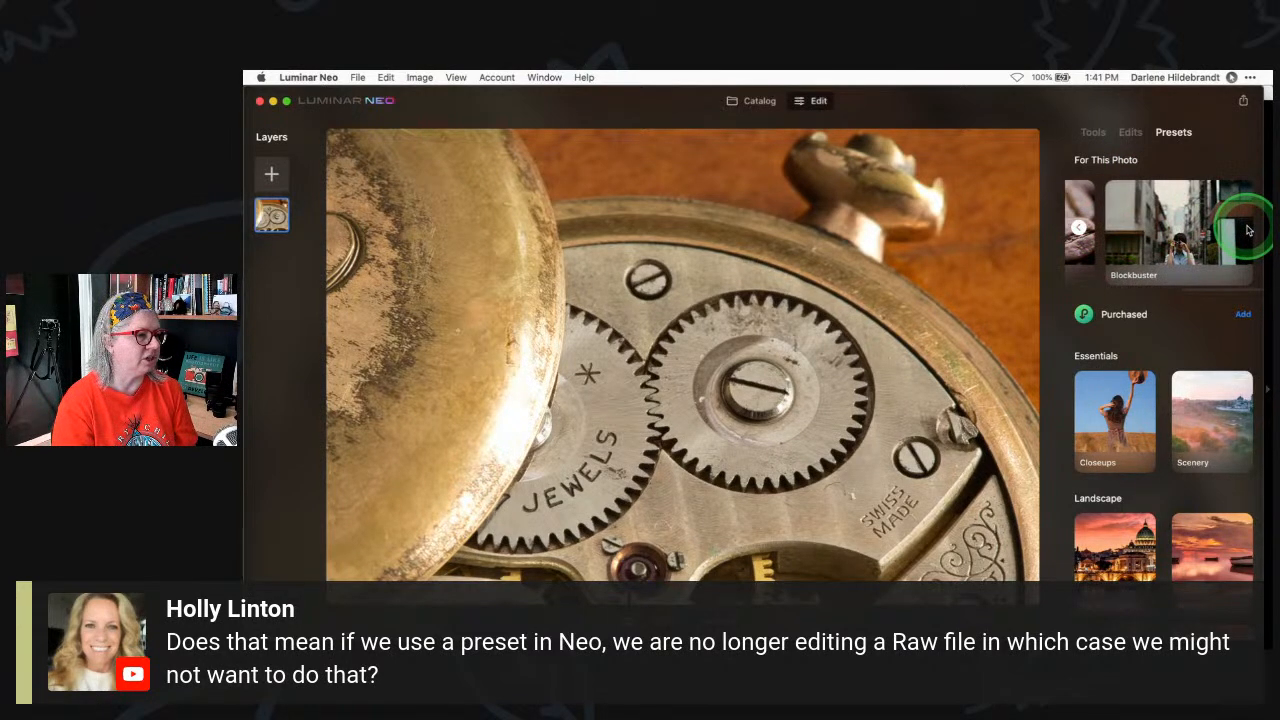
pyautogui.click(1079, 228)
pyautogui.click(1079, 229)
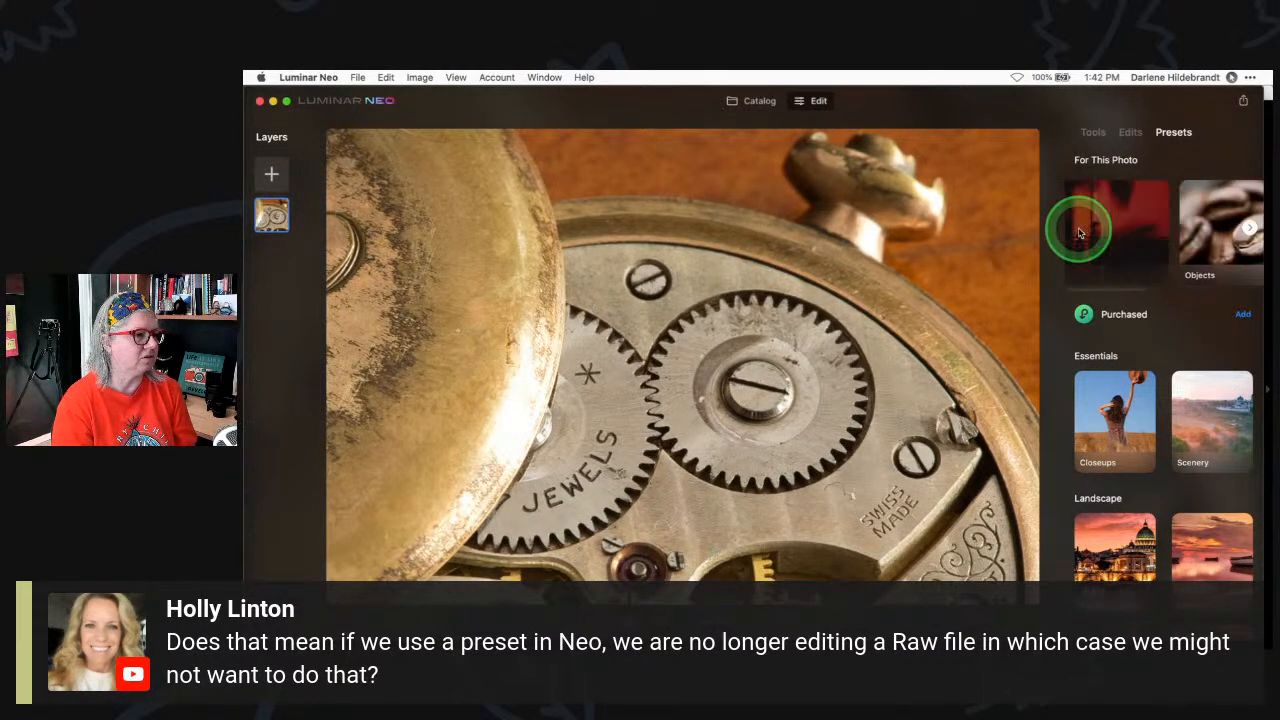
pyautogui.click(1249, 228)
pyautogui.click(1155, 222)
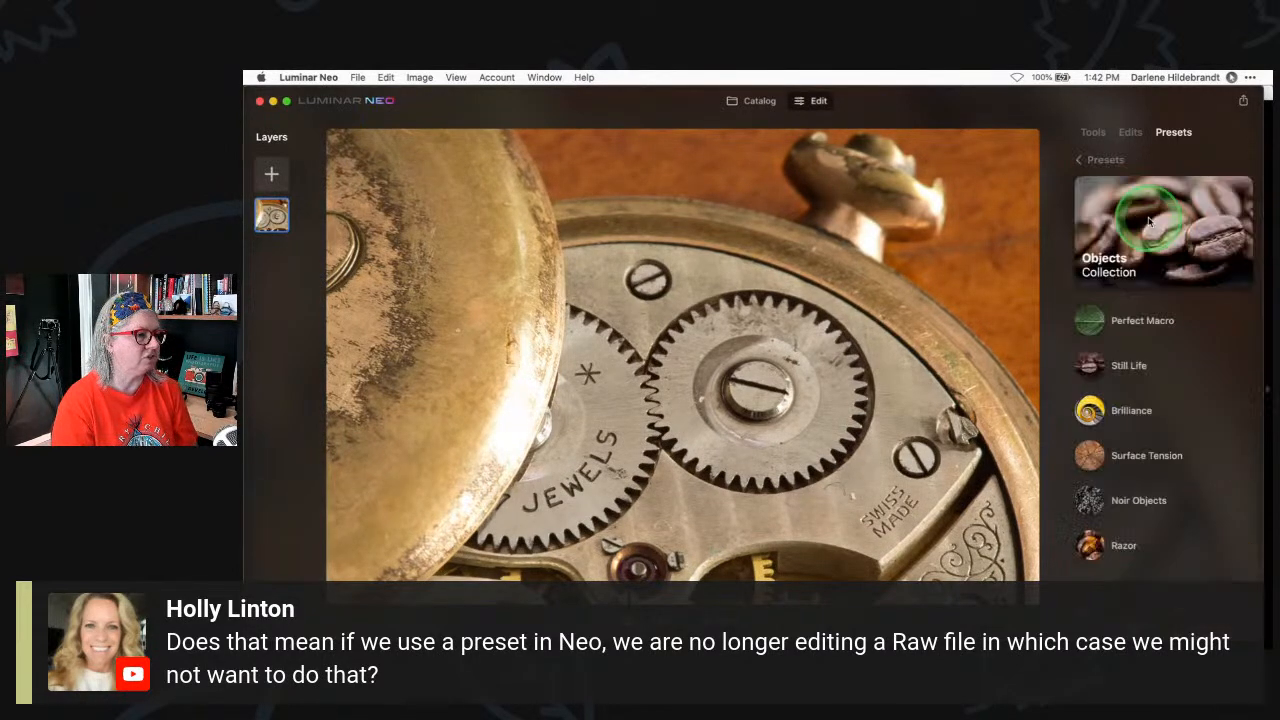
# Try the Still Life, Perfect Macro, Surface Tension and Razor presets on the watch photo
pyautogui.click(1129, 366)
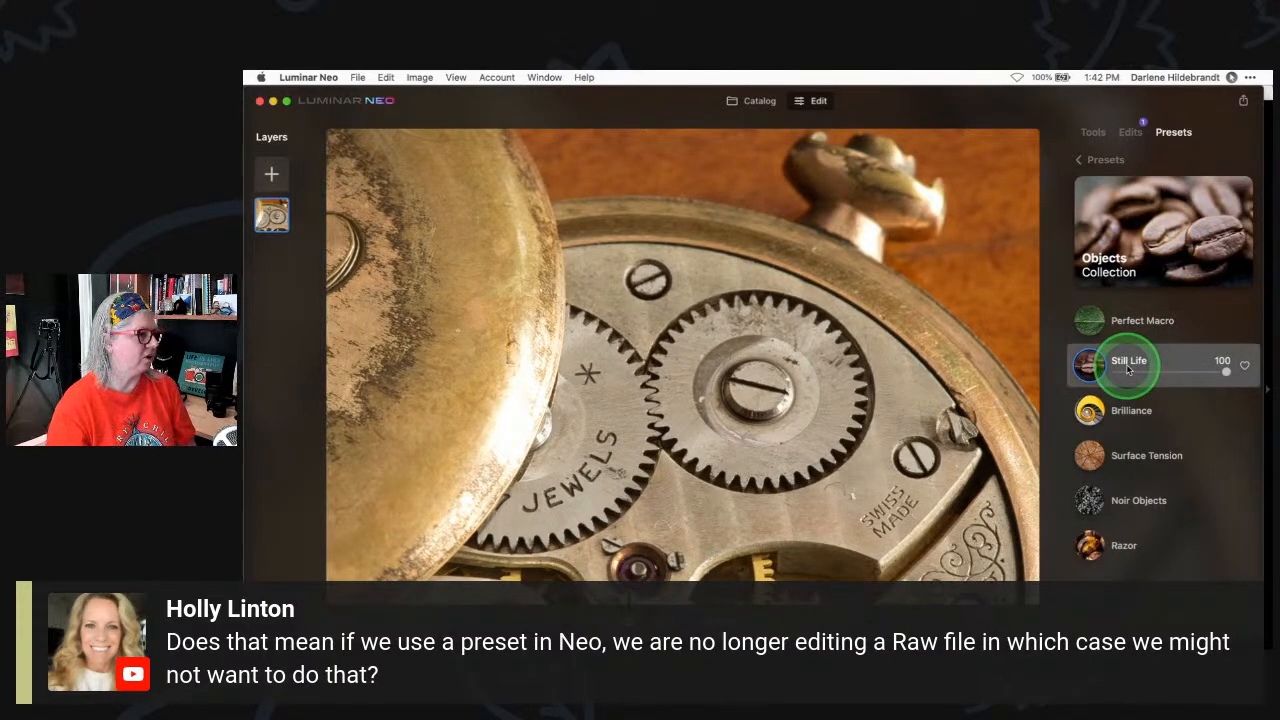
pyautogui.click(1131, 326)
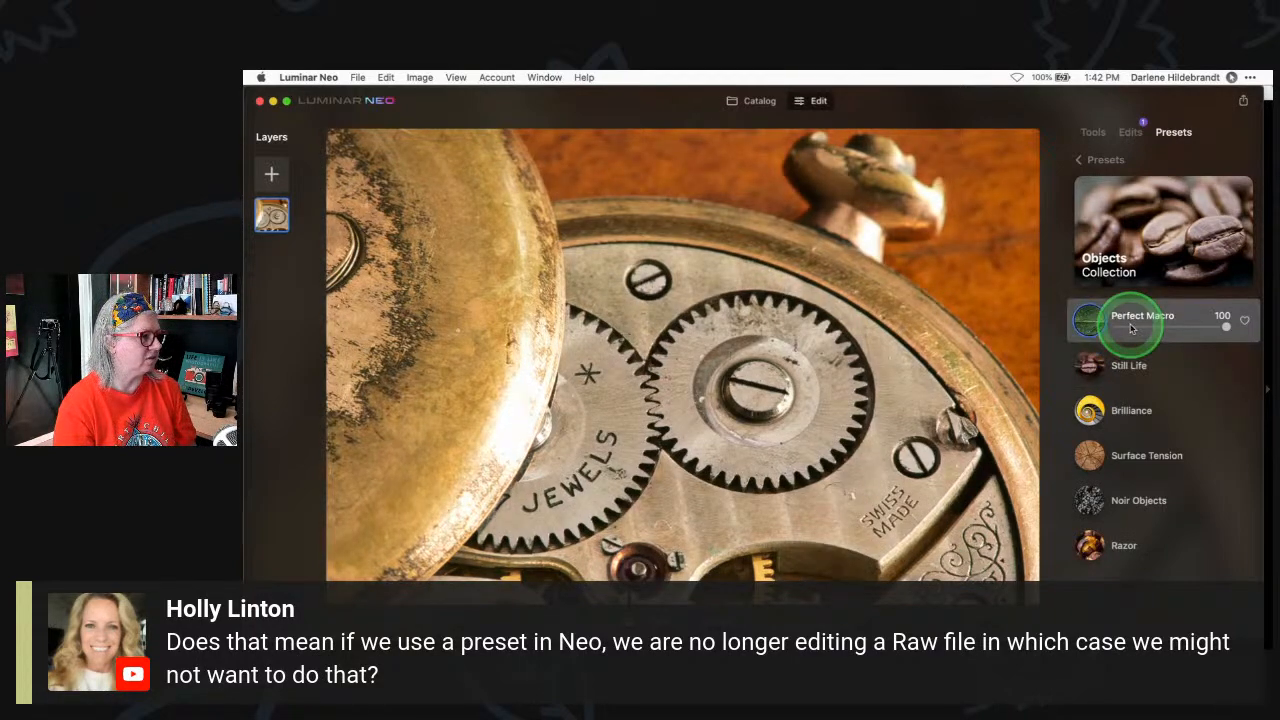
pyautogui.click(1133, 455)
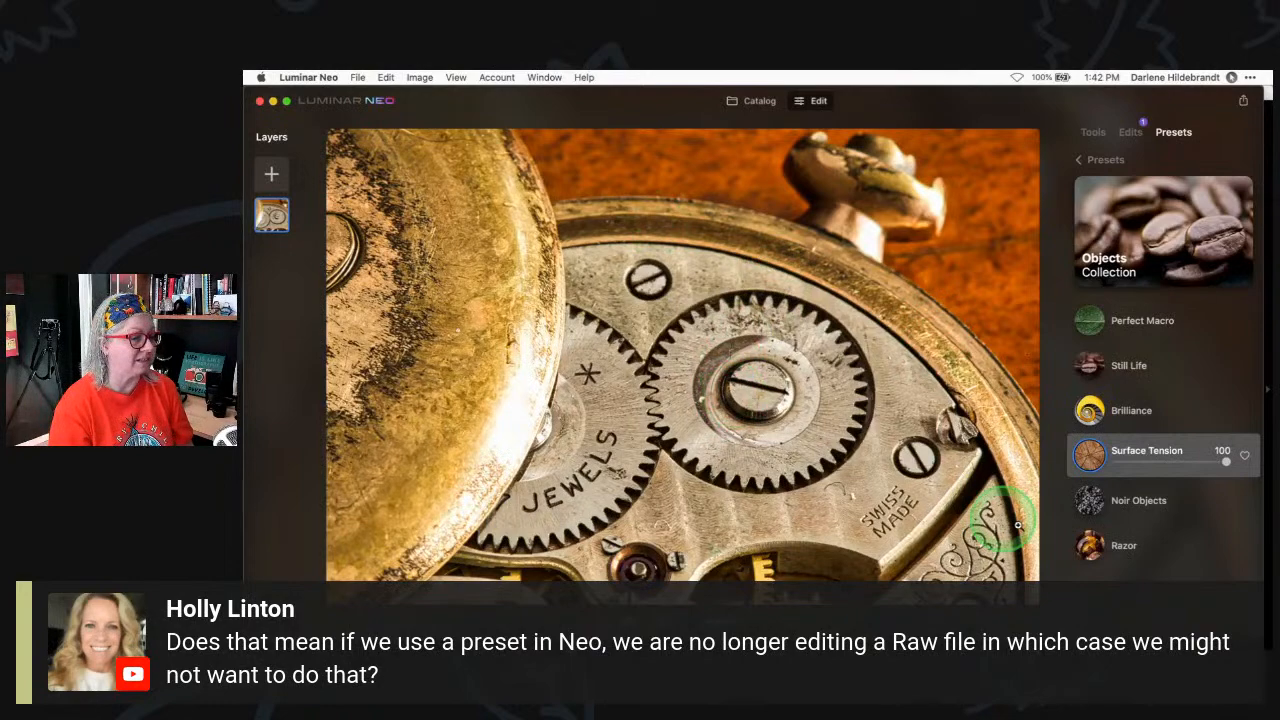
pyautogui.click(1100, 542)
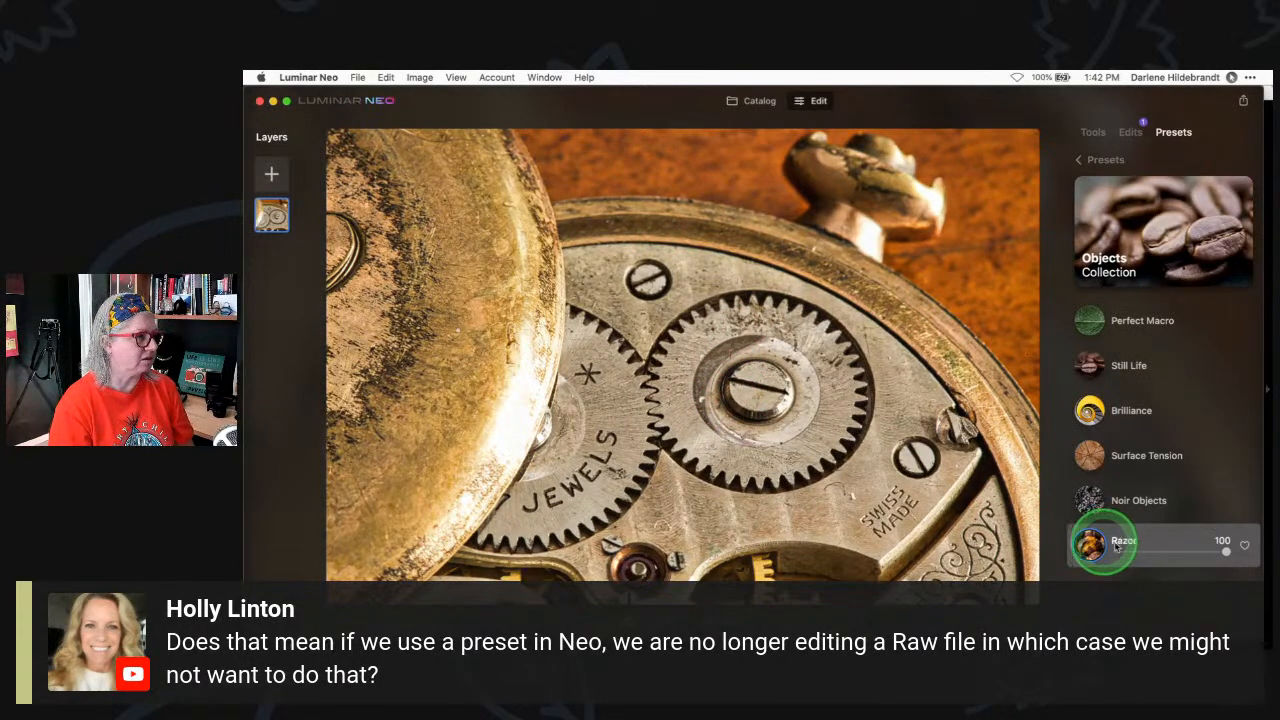
# Try the Nostalgic Haze and Quirky Moe presets from the Filmatic collection on the watch photo
pyautogui.click(1100, 160)
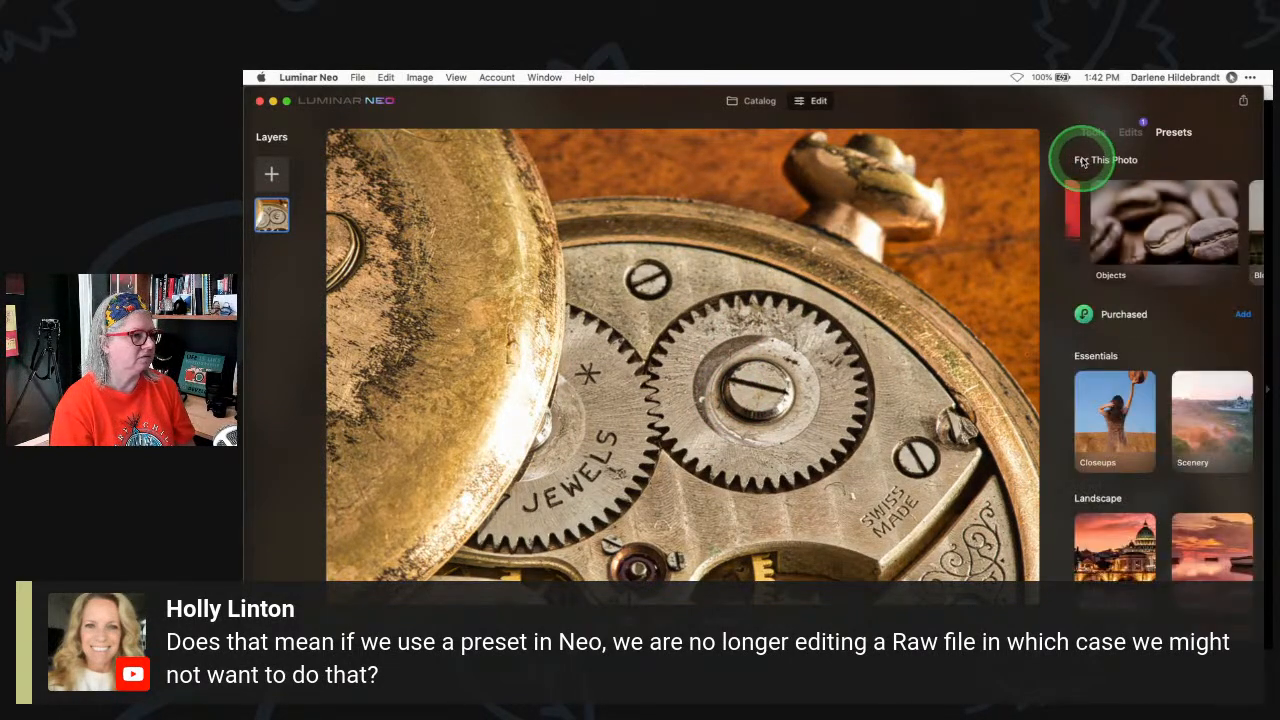
pyautogui.click(1144, 232)
pyautogui.click(1128, 409)
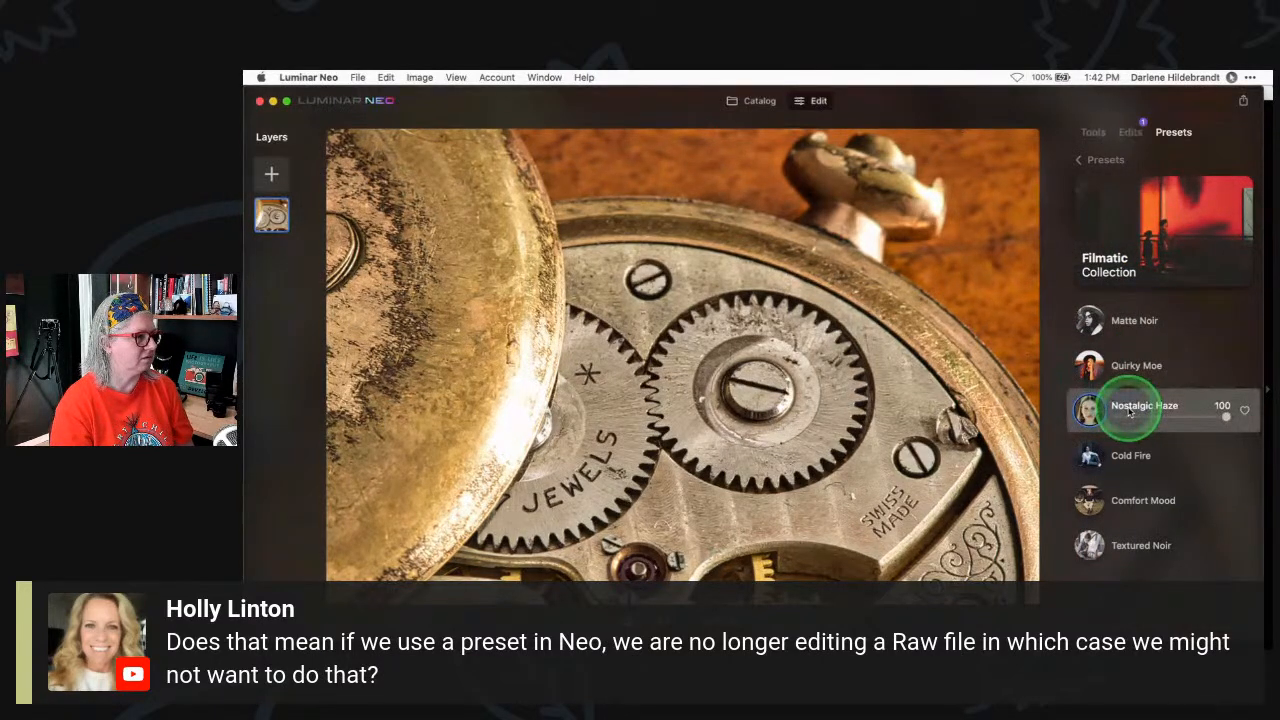
pyautogui.click(1136, 495)
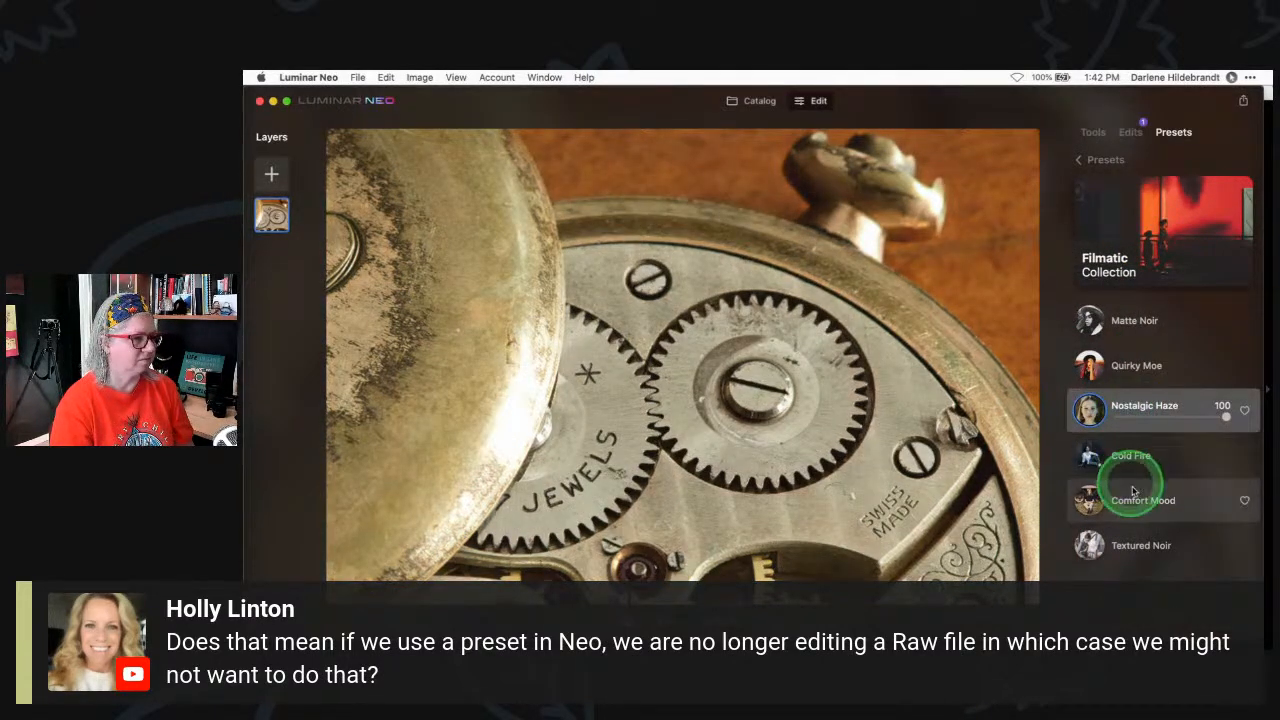
pyautogui.click(1130, 363)
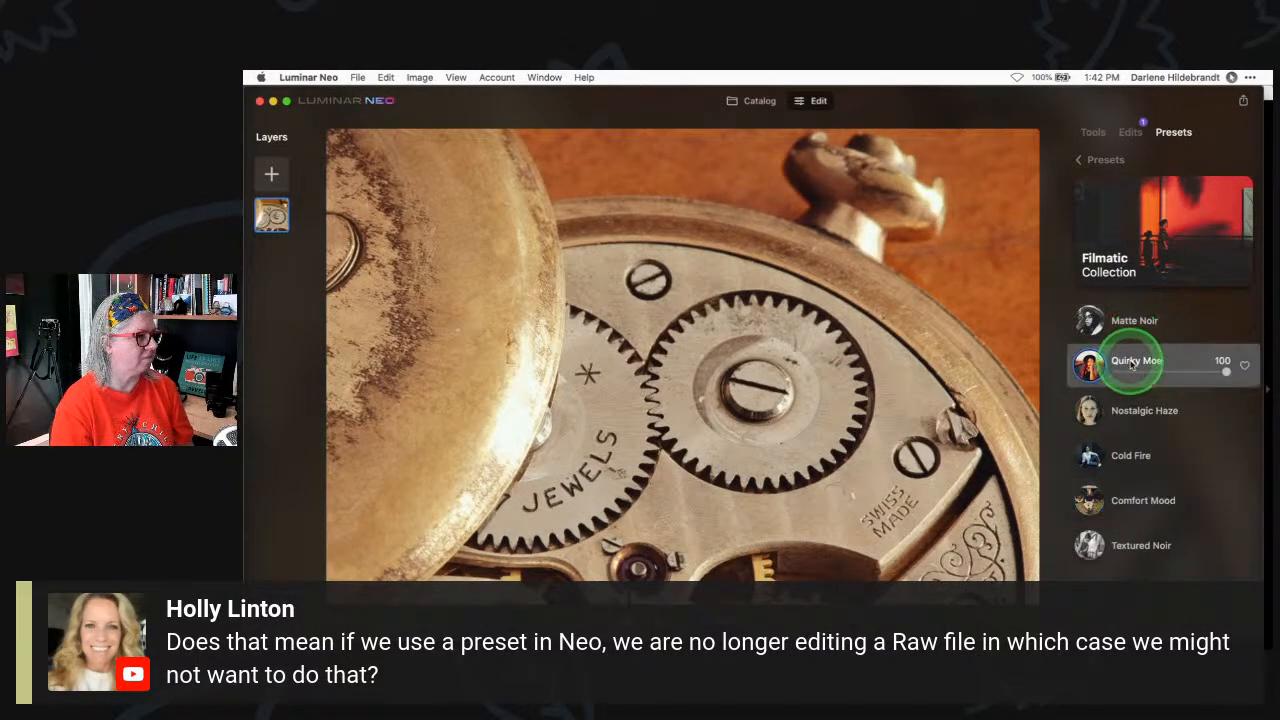
# Try the Cyberpunk preset from the Blockbuster collection, and apply Teal & Orange at 100 instead
pyautogui.click(1088, 161)
pyautogui.click(1250, 228)
pyautogui.click(1250, 228)
pyautogui.click(1170, 228)
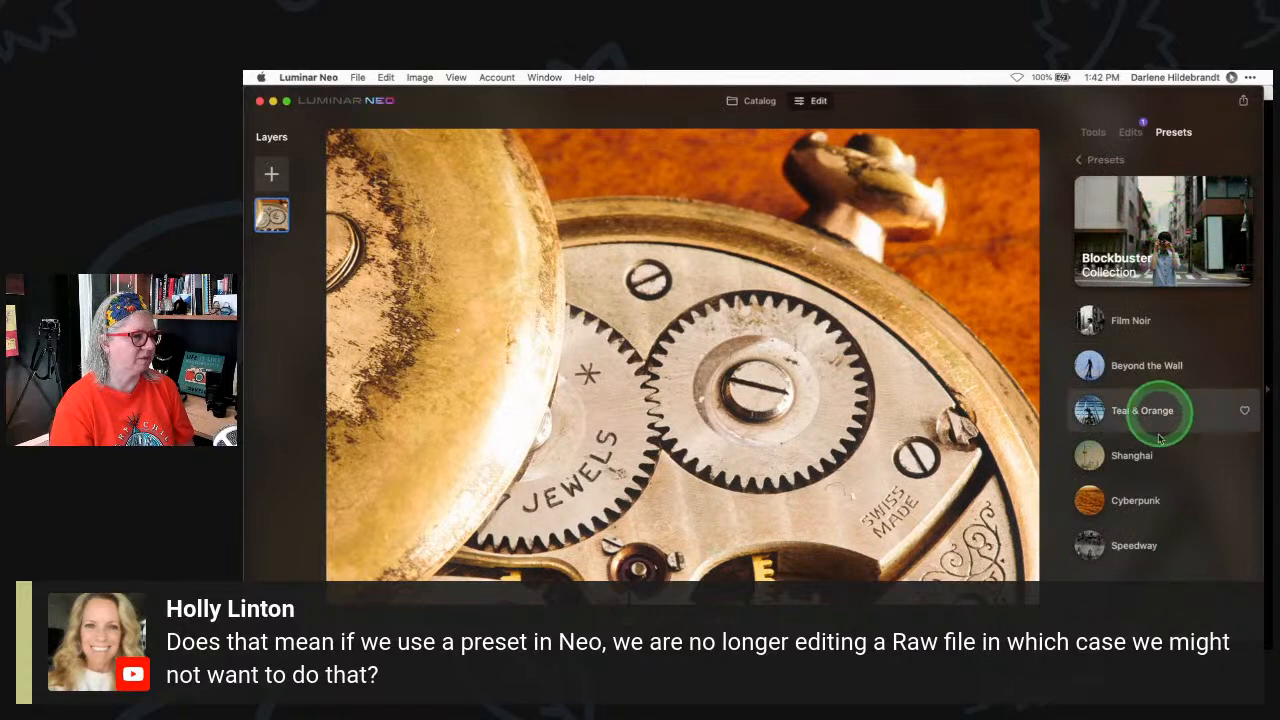
pyautogui.click(1142, 497)
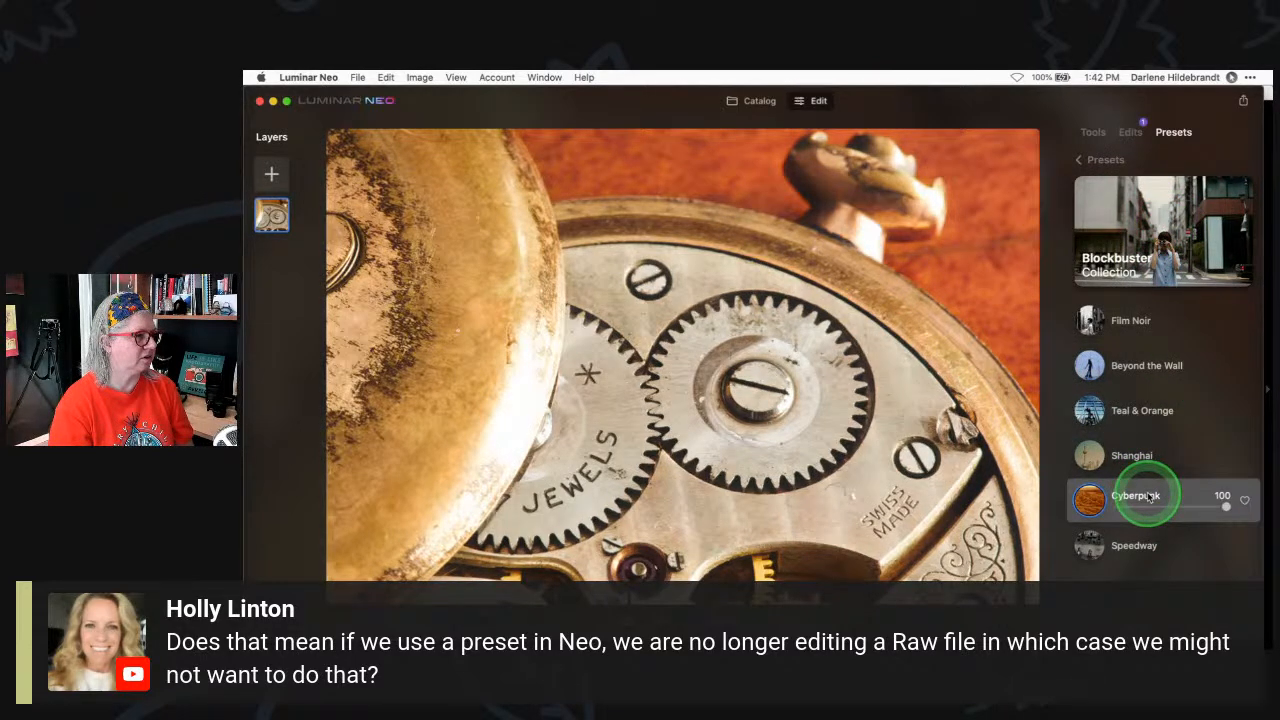
pyautogui.click(1140, 410)
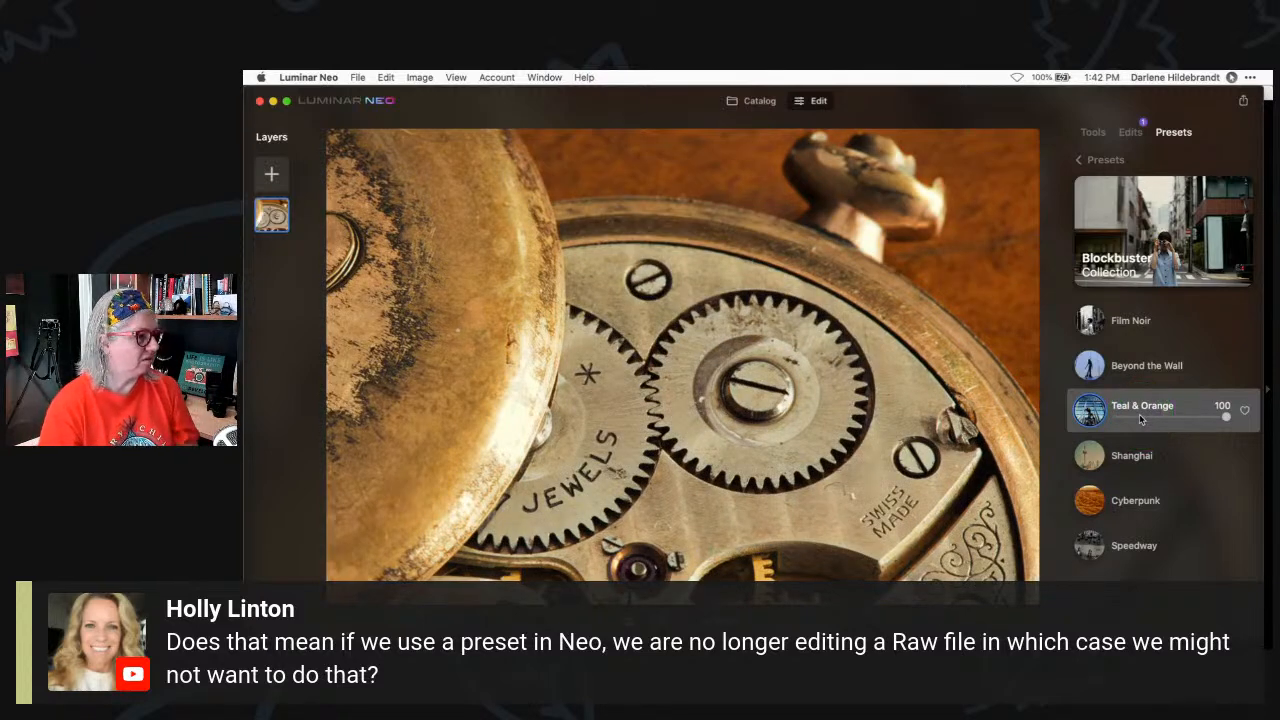
# Review the applied preset in the photo's edit history and return to the list of editing tools
pyautogui.click(1130, 133)
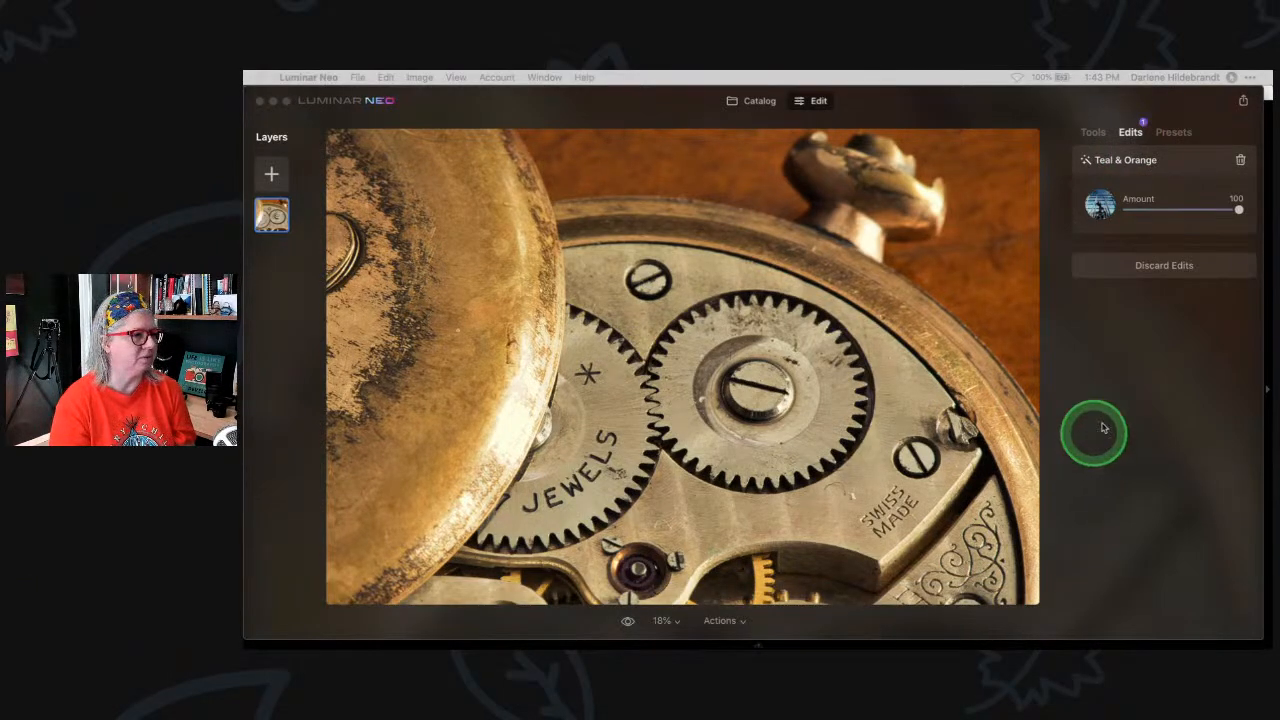
pyautogui.click(1143, 360)
pyautogui.click(1095, 136)
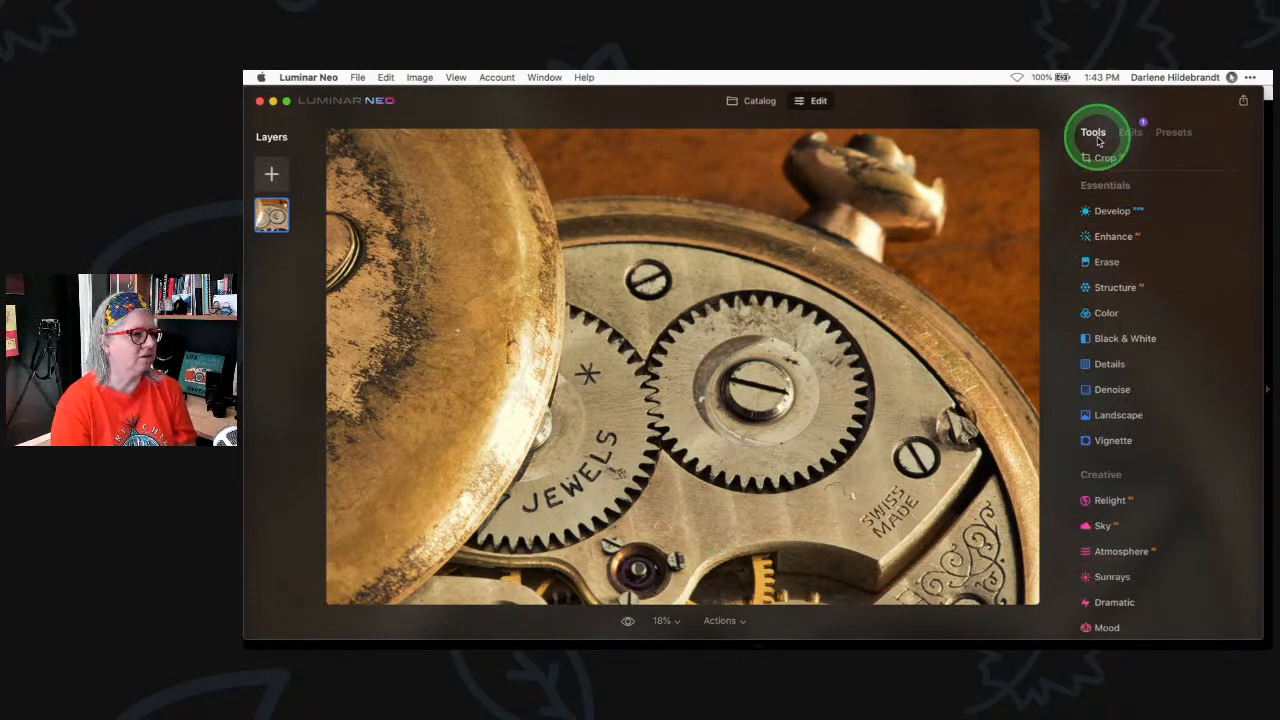
# Open the Develop tool for the watch photo and expand its Curves and Color adjustments
pyautogui.click(1116, 216)
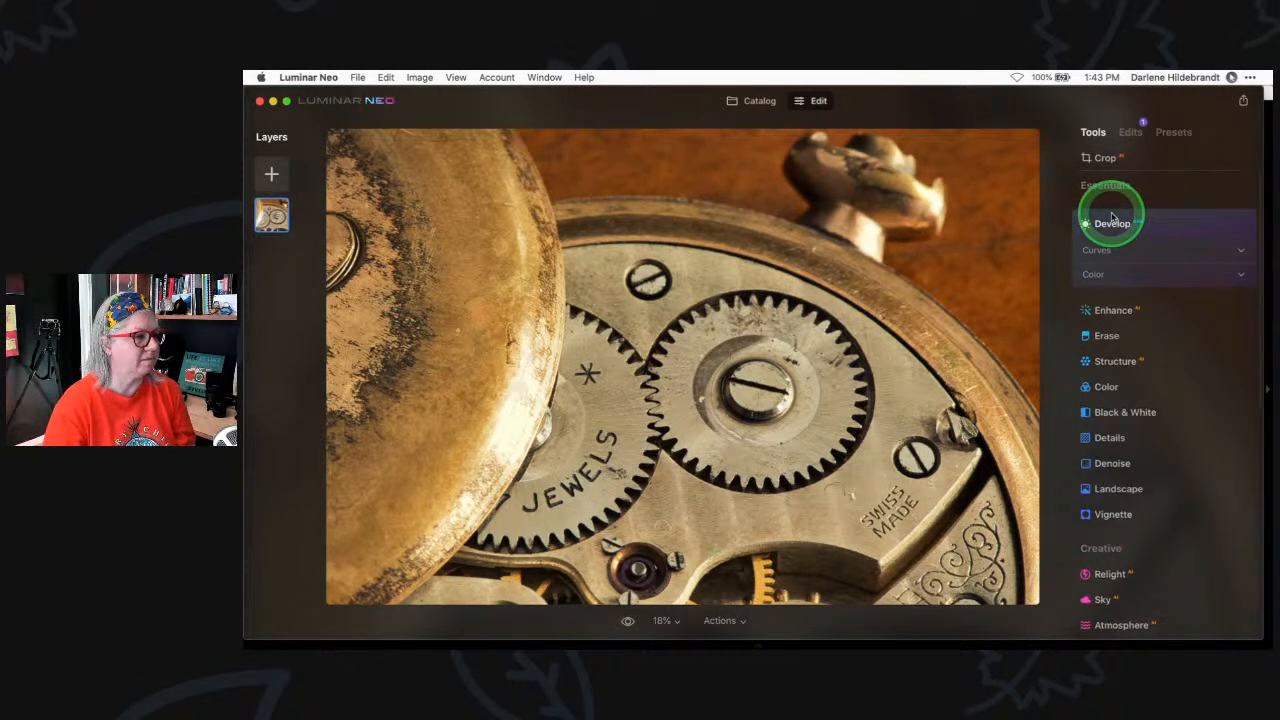
pyautogui.click(1095, 276)
pyautogui.click(1096, 255)
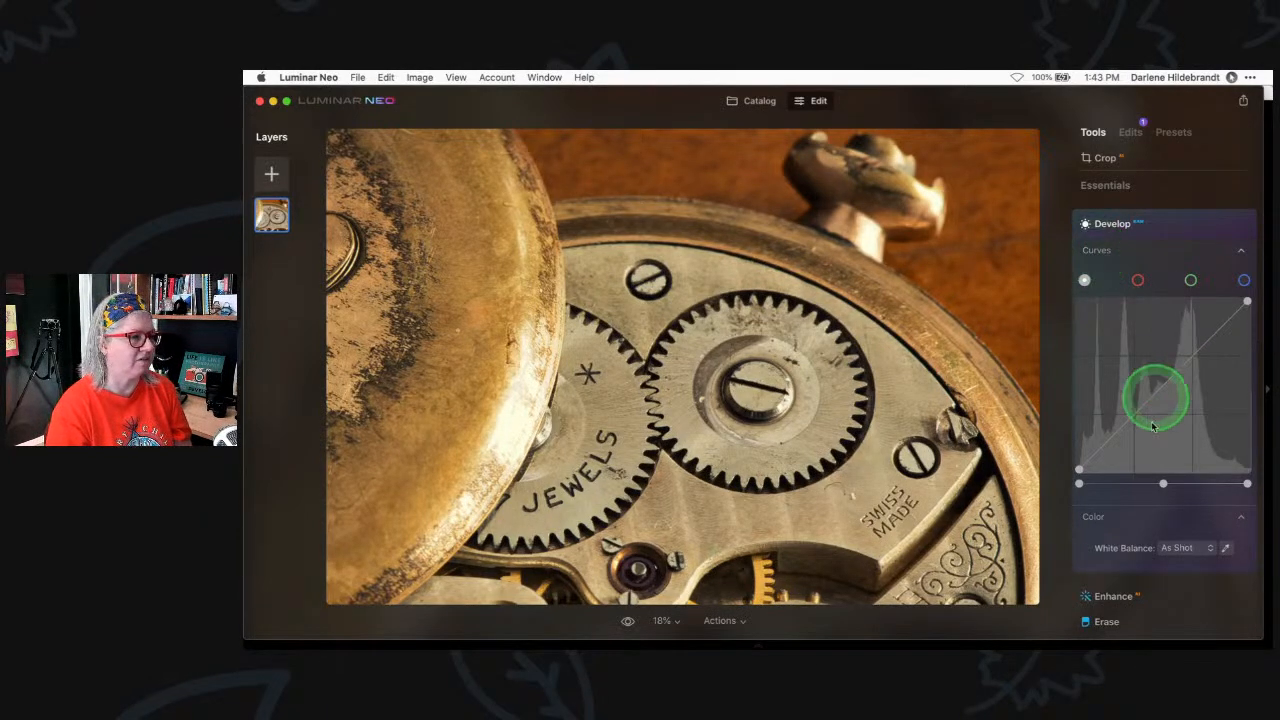
# Revert the watch photo to its original, unedited state
pyautogui.rightClick(896, 245)
pyautogui.moveTo(935, 274)
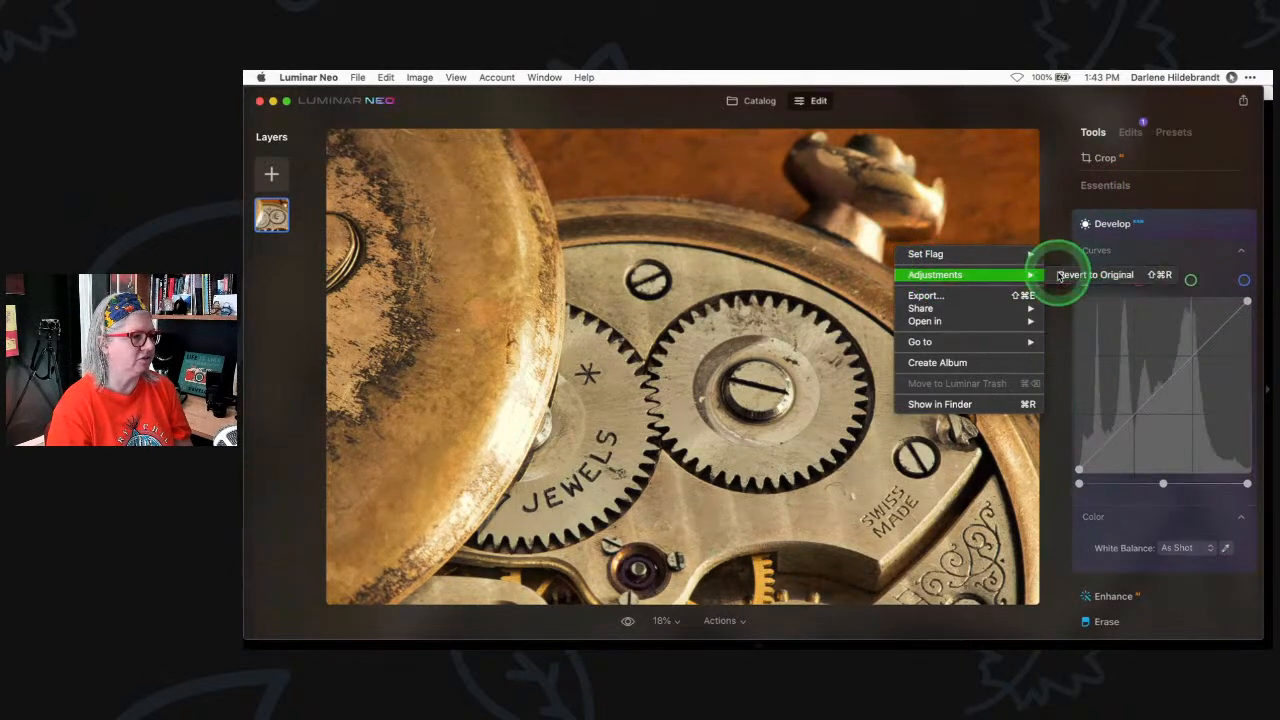
pyautogui.click(1060, 275)
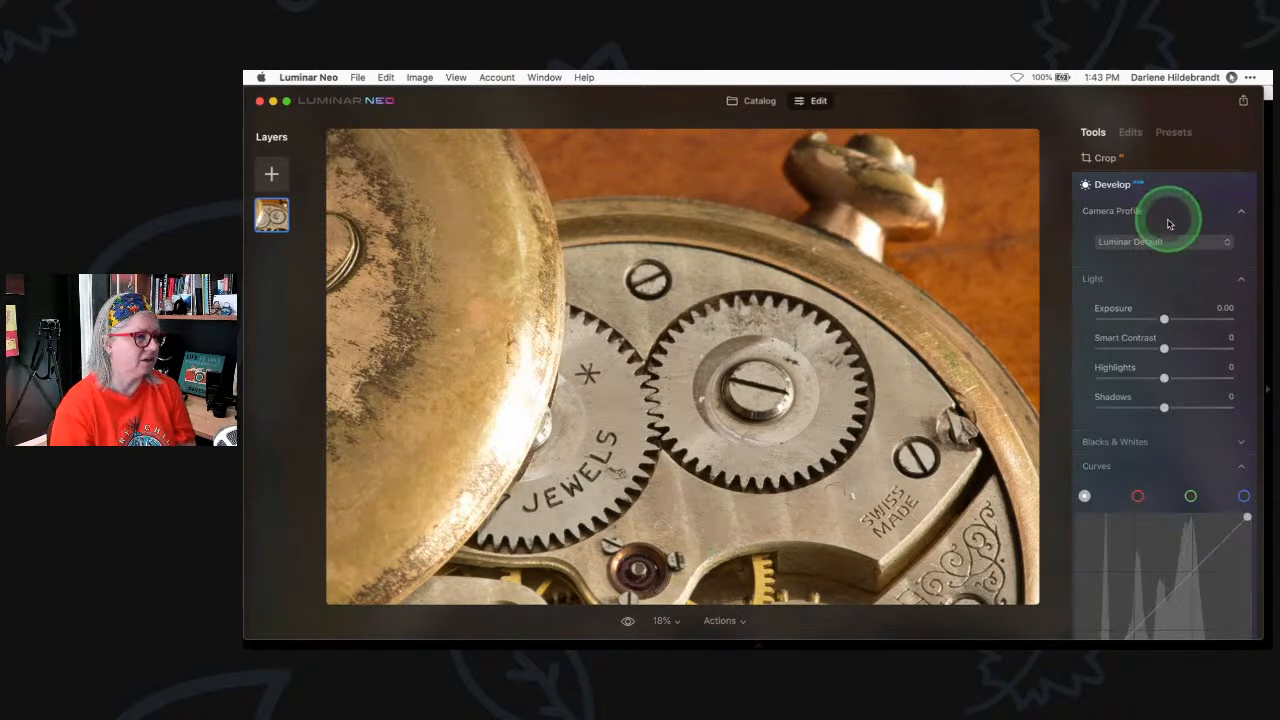
# Collapse the Curves, Color and Light groups to review which Develop adjustment groups the unedited raw photo offers
pyautogui.click(1098, 466)
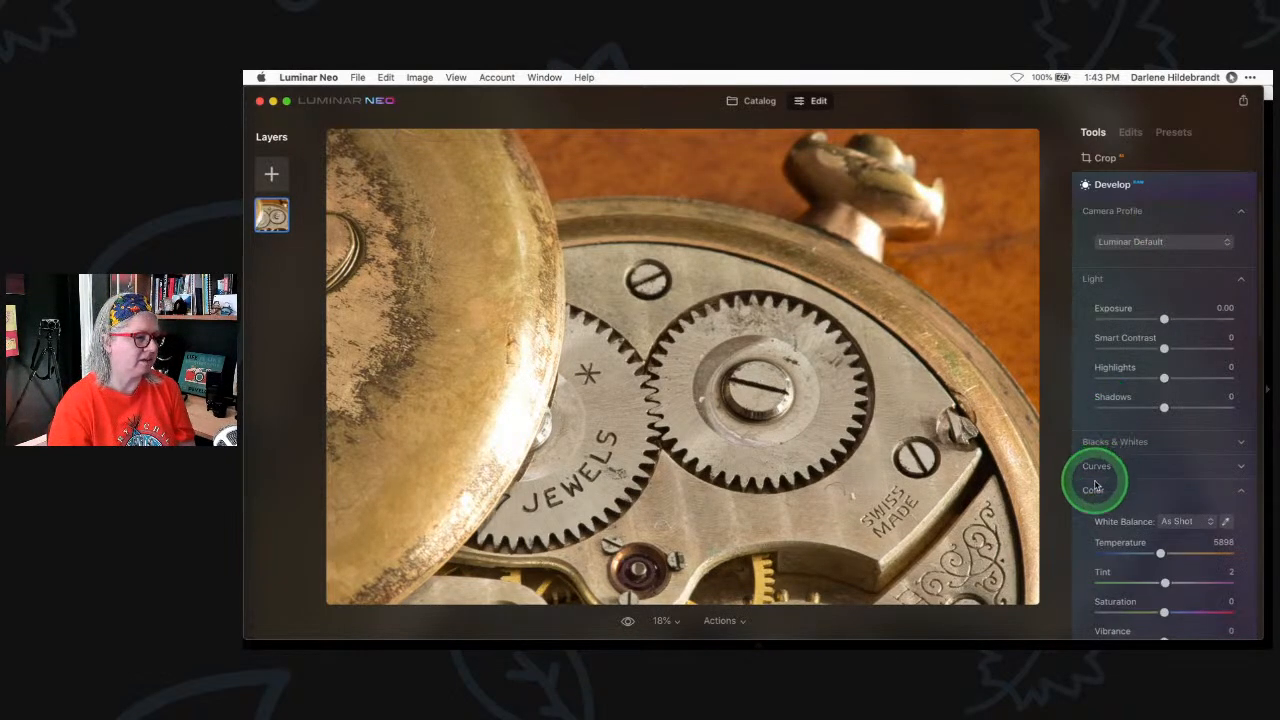
pyautogui.click(1094, 489)
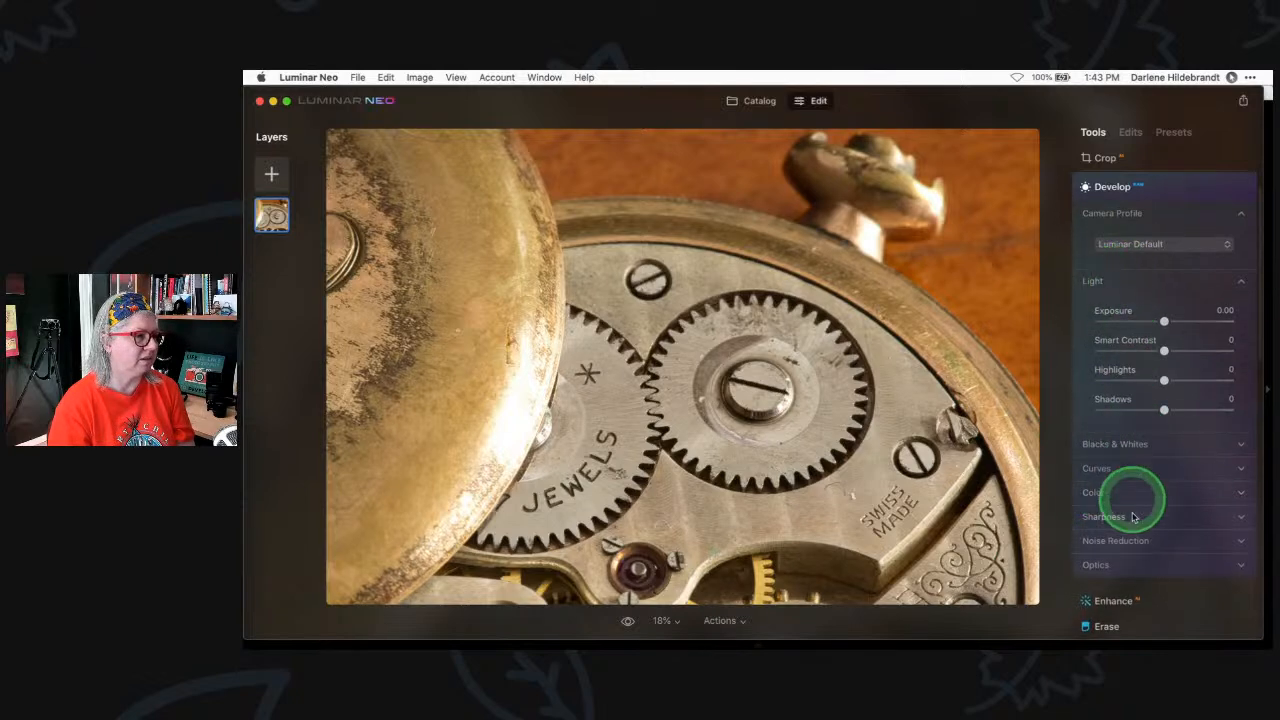
pyautogui.click(1093, 282)
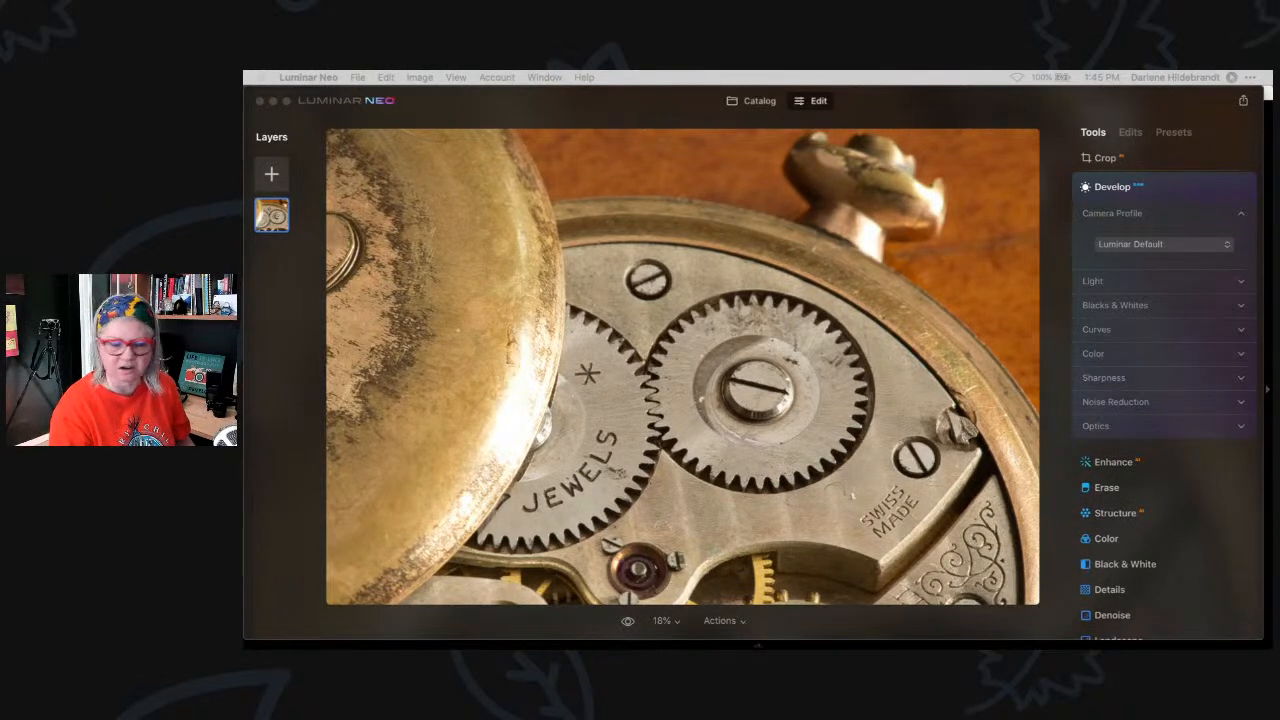
# Quit Luminar Neo, switch to Lightroom Classic and show the To edit collection as a grid
pyautogui.click(969, 107)
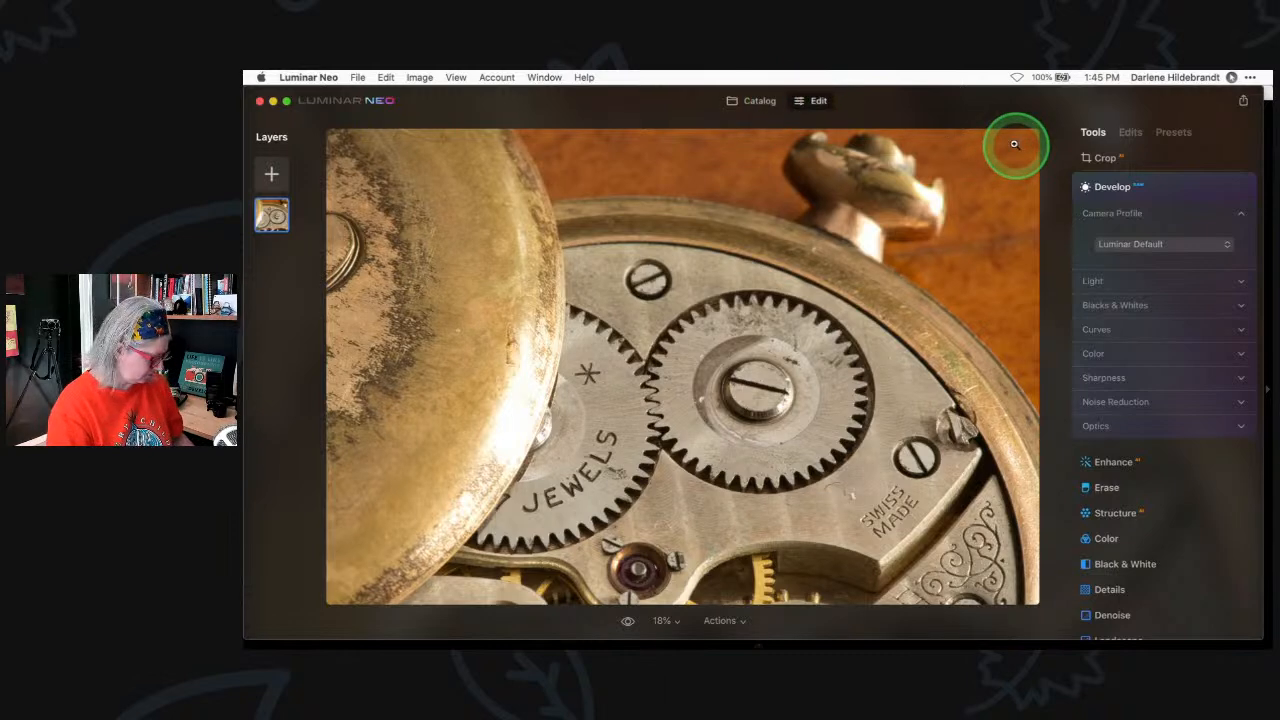
pyautogui.press('super+q')
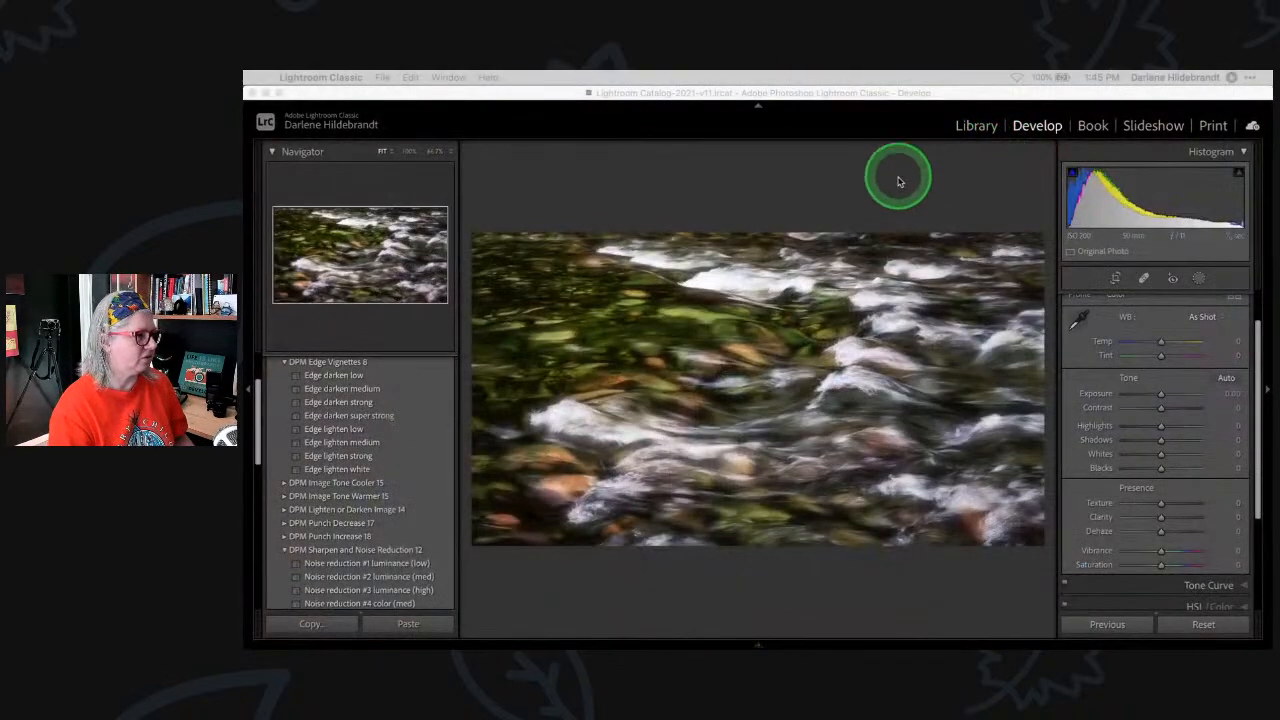
pyautogui.press('g')
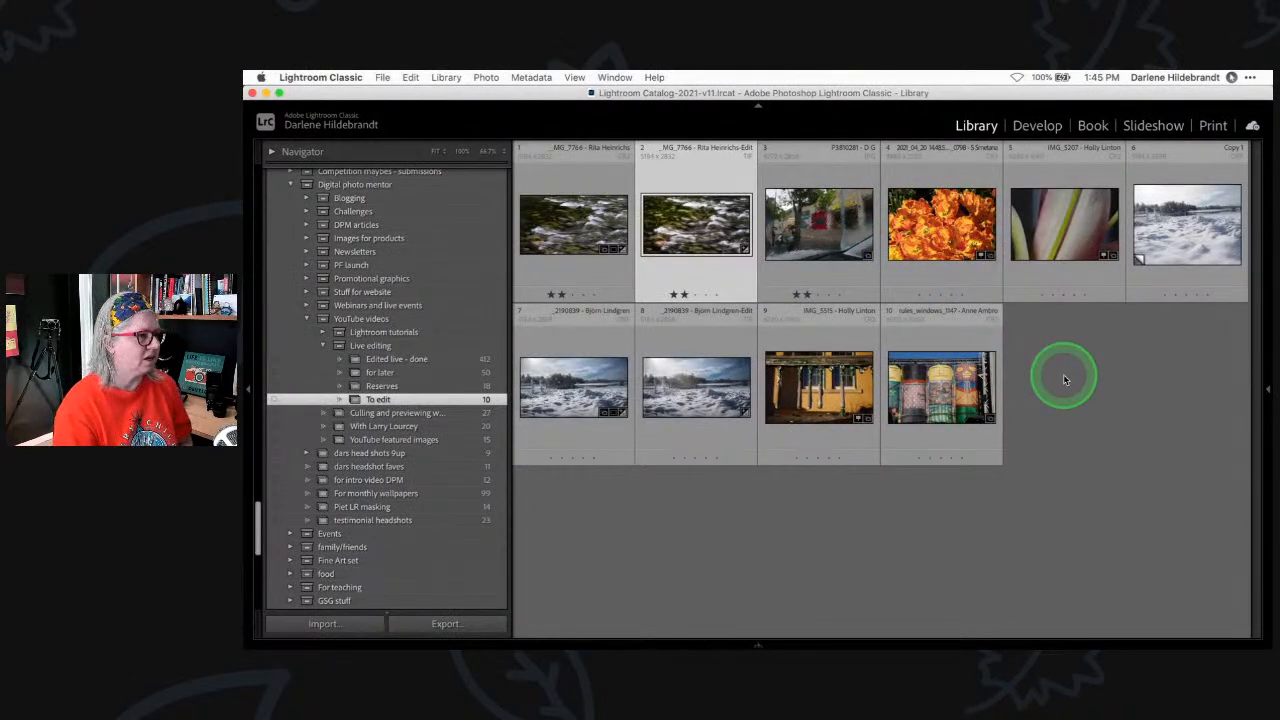
# View the orange tulips photo enlarged and return to the thumbnail grid
pyautogui.doubleClick(940, 228)
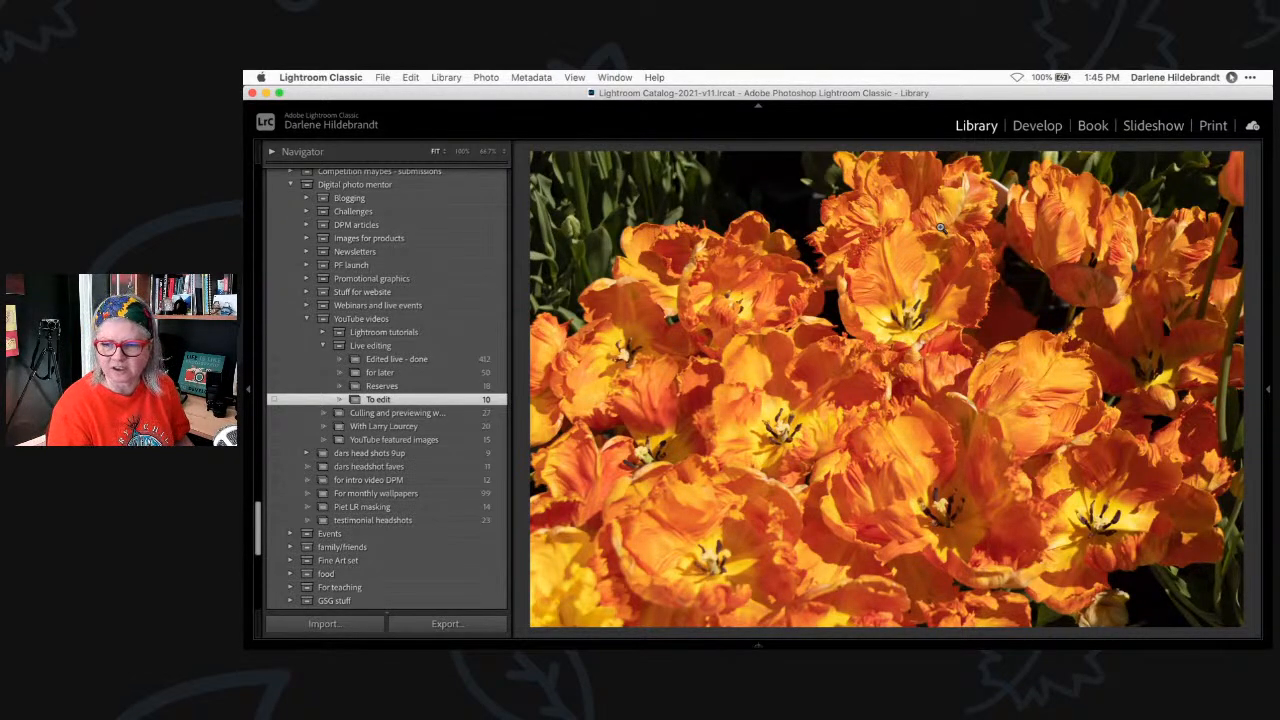
pyautogui.click(903, 248)
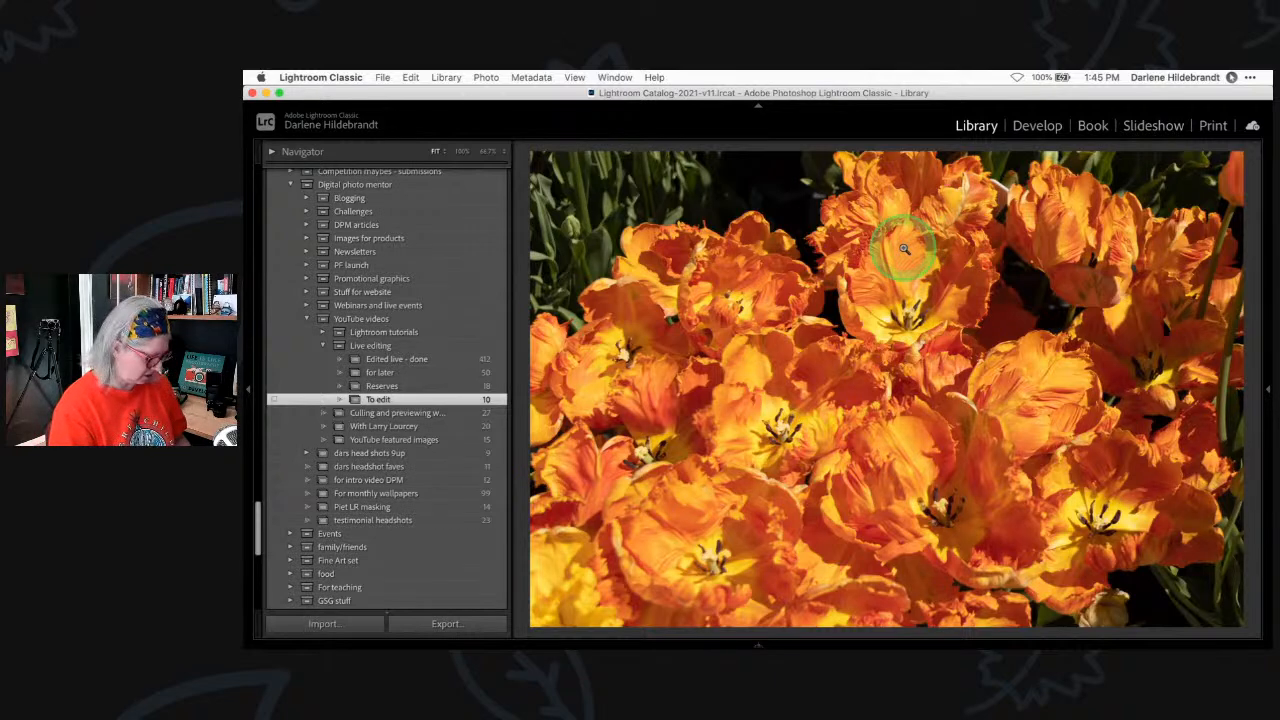
pyautogui.doubleClick(904, 249)
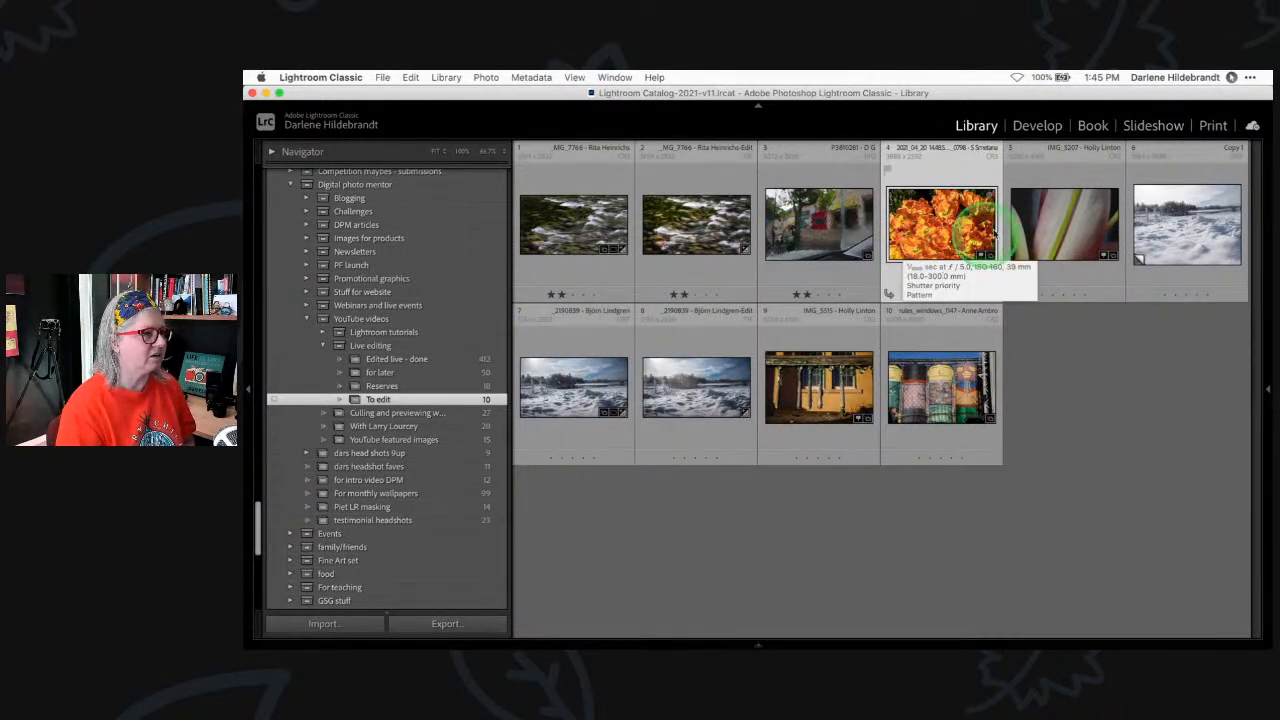
# Open the close-up petal photo with the green stem, fit it to the view and bring it into Develop's Basic adjustments
pyautogui.doubleClick(1036, 223)
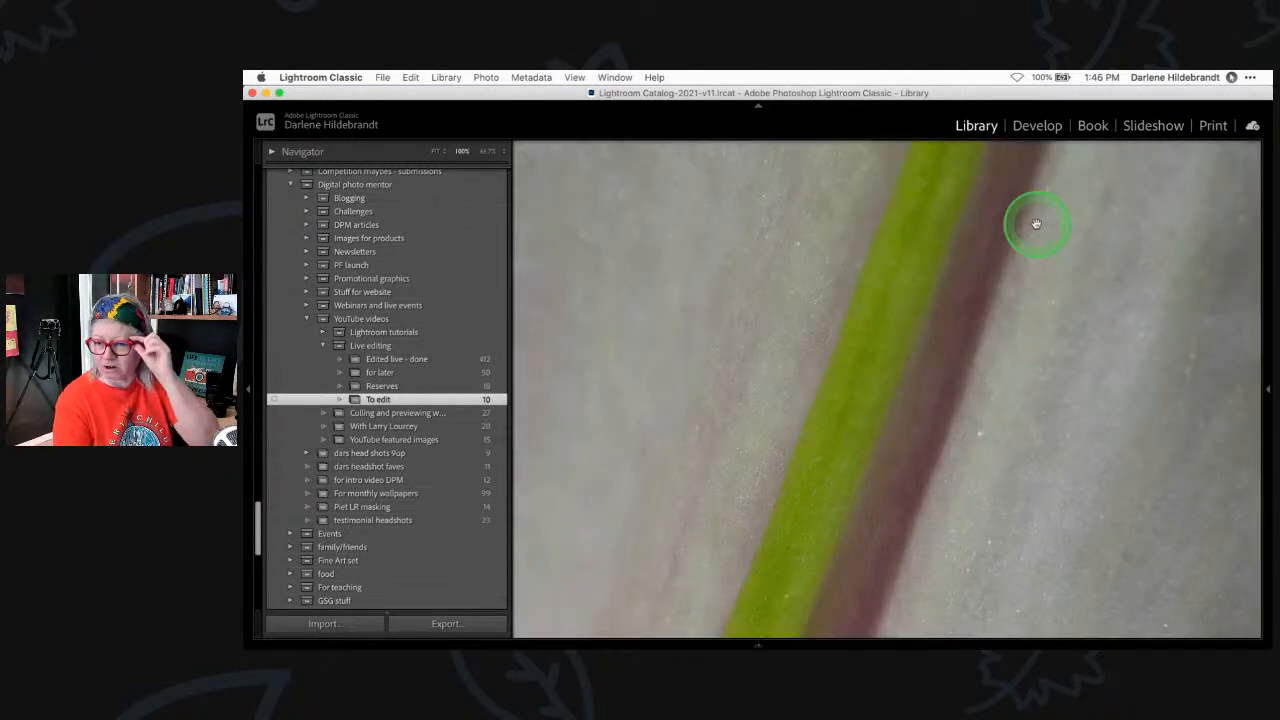
pyautogui.click(1036, 223)
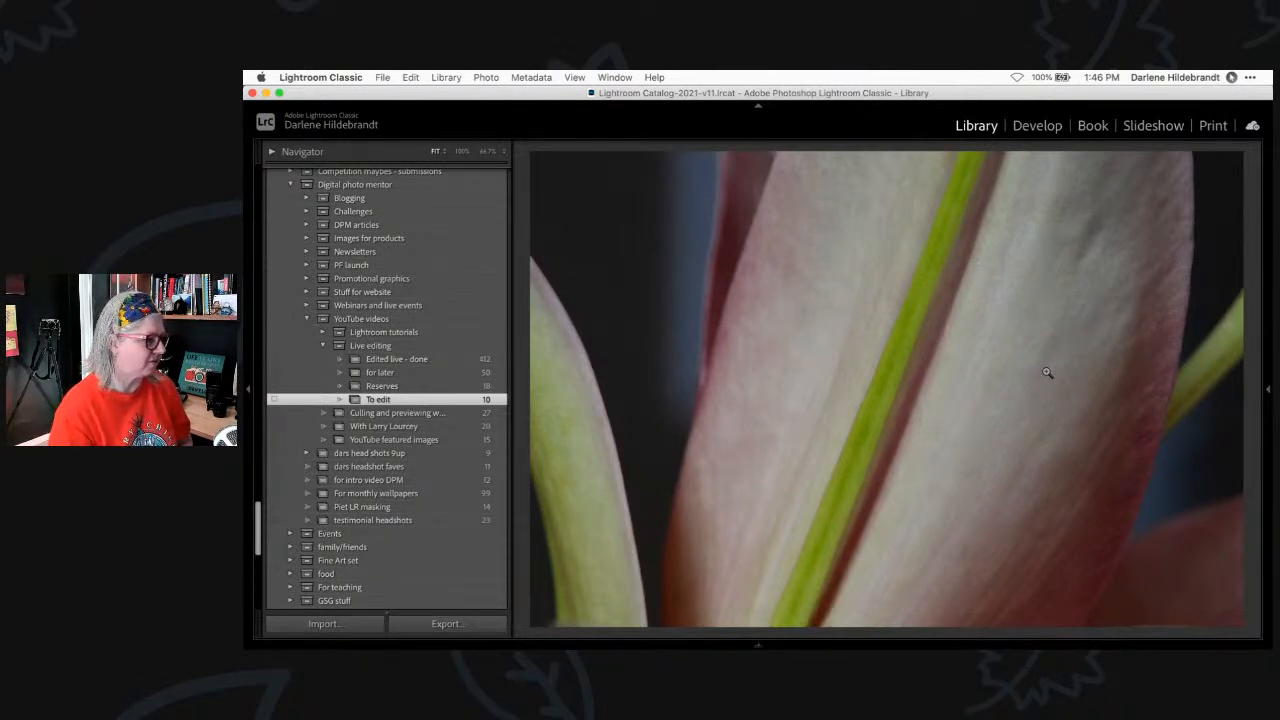
pyautogui.press('d')
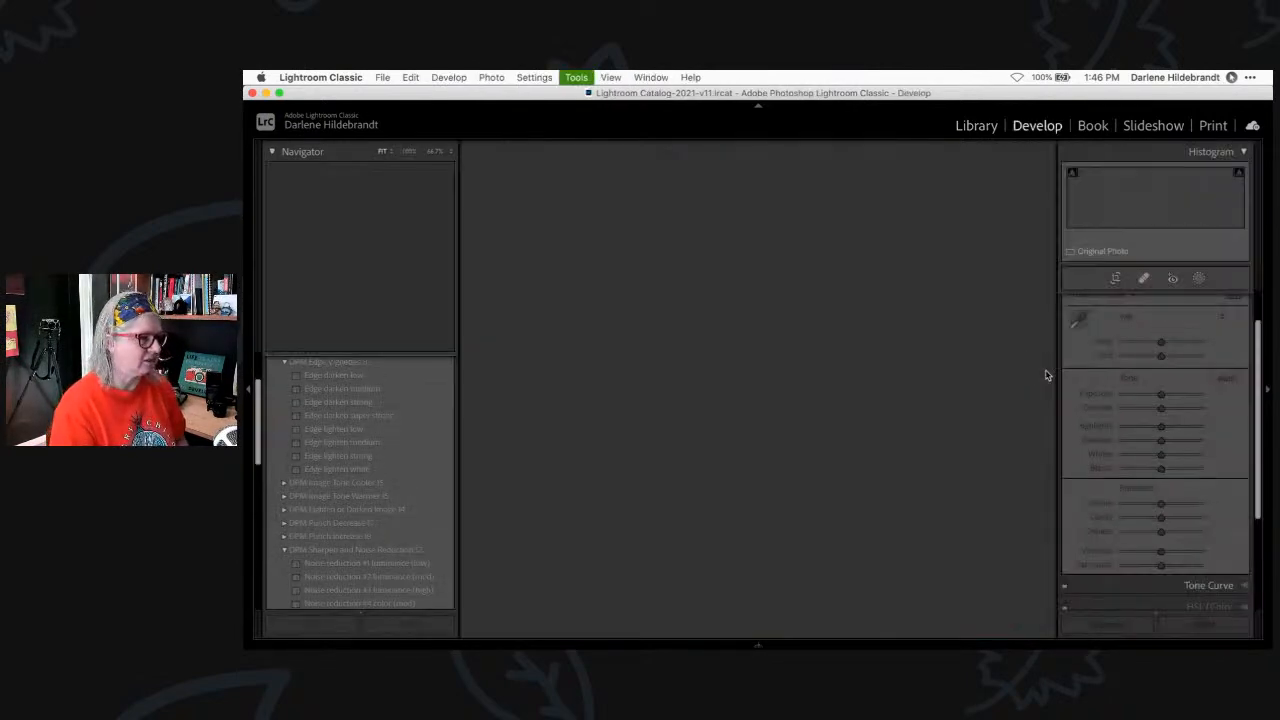
pyautogui.click(1060, 378)
pyautogui.scroll(3, 1153, 370)
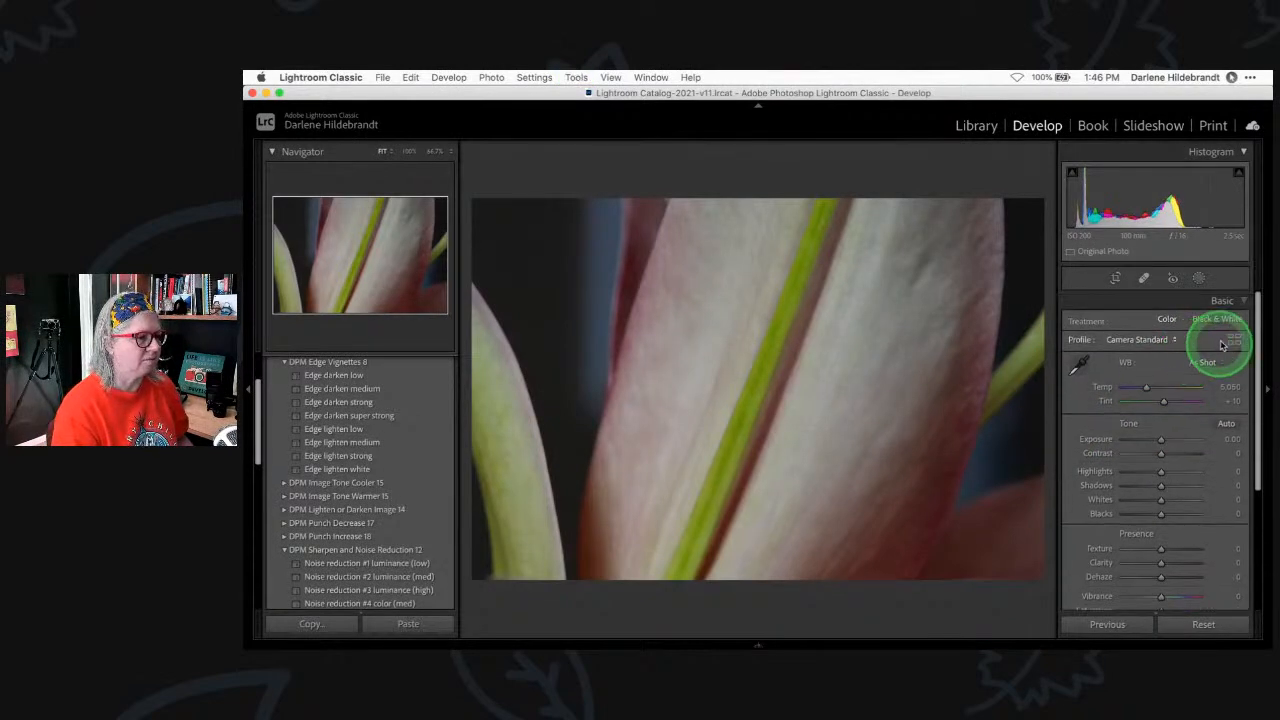
# Compare the Landscape, Faithful, Neutral and Portrait camera profiles on the petal photo and apply Camera Landscape
pyautogui.click(1230, 338)
pyautogui.click(1203, 400)
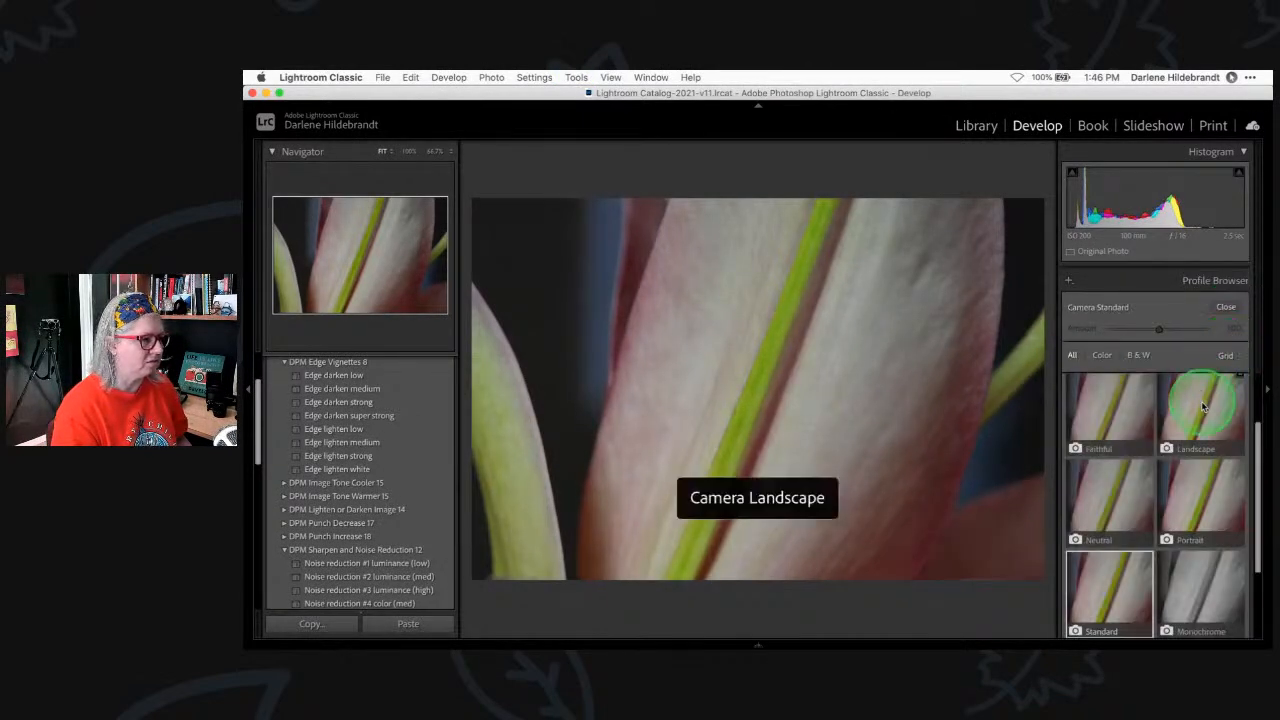
pyautogui.click(1097, 406)
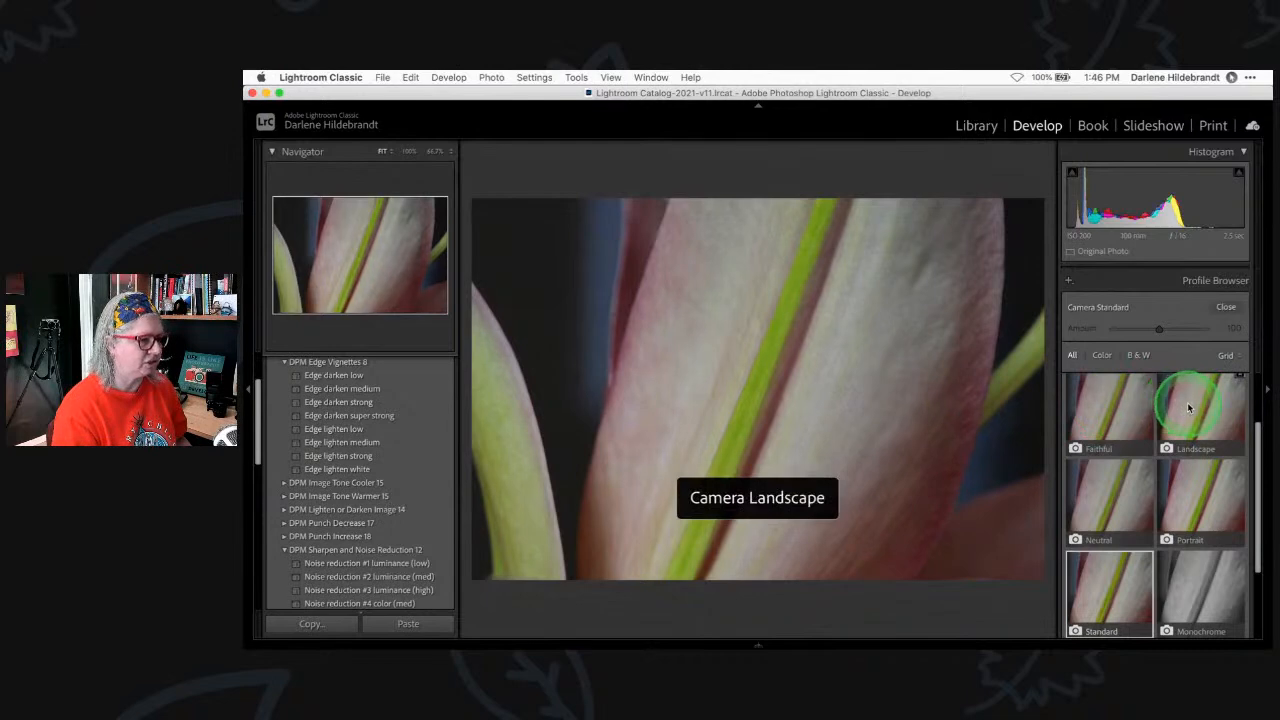
pyautogui.click(1175, 505)
pyautogui.click(1095, 500)
pyautogui.click(1117, 395)
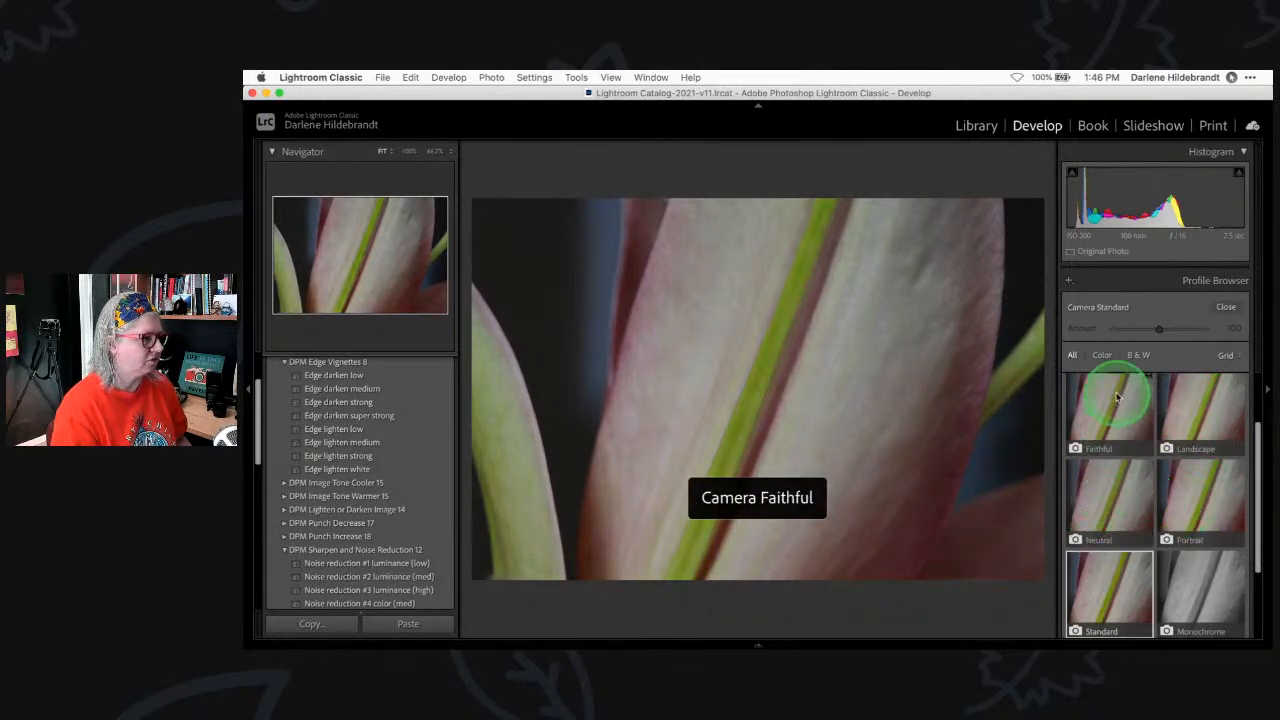
pyautogui.click(1117, 490)
pyautogui.click(1110, 400)
pyautogui.click(1112, 478)
pyautogui.click(1180, 415)
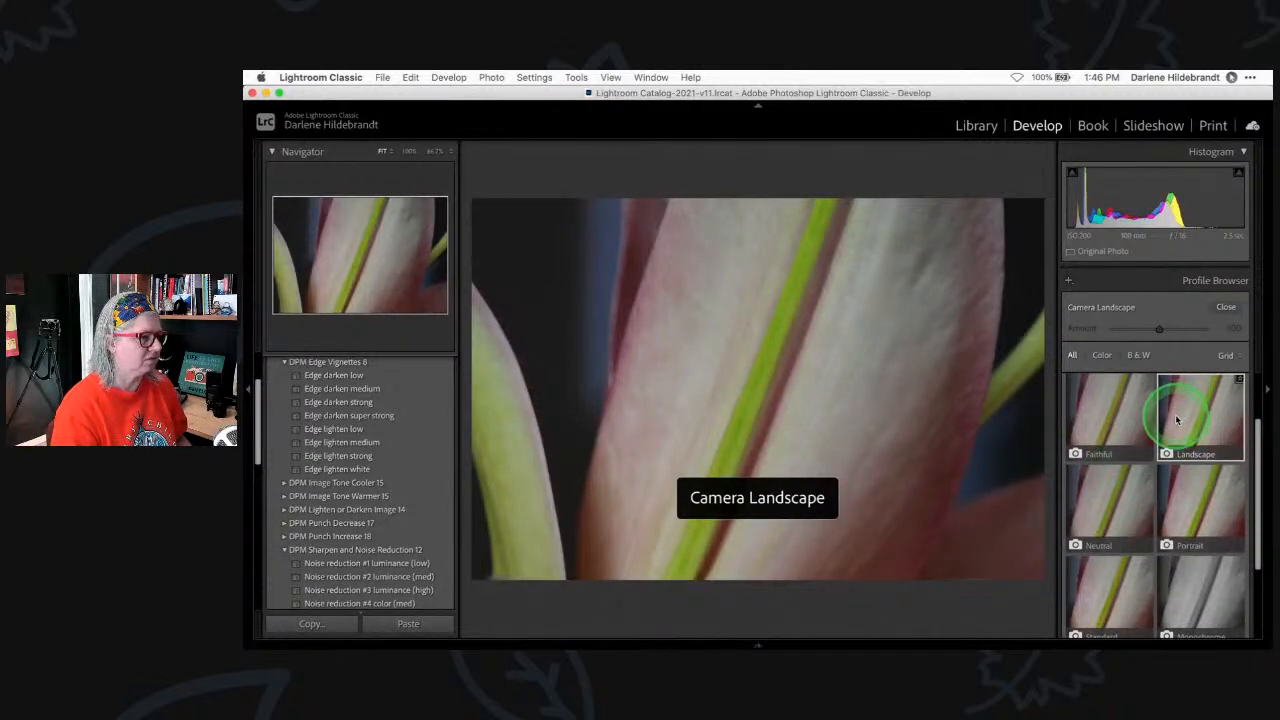
pyautogui.click(1225, 307)
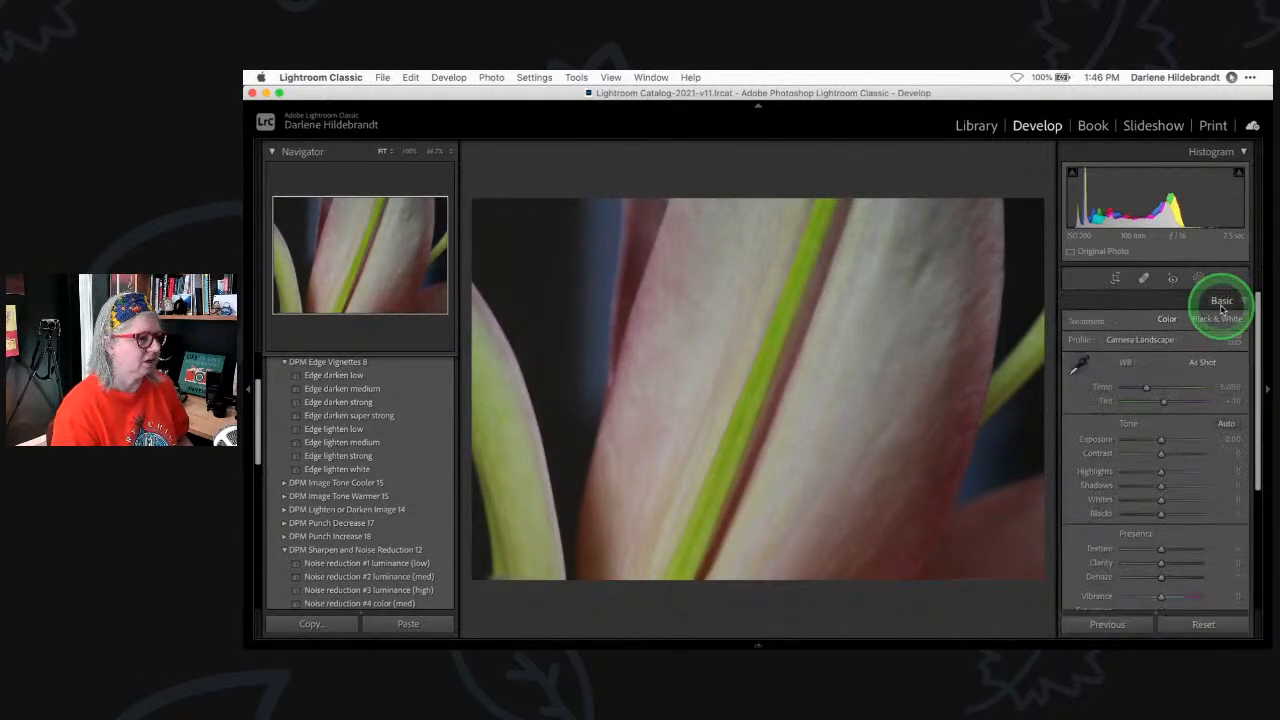
# Set Whites and Blacks automatically, and refine the tone to Exposure +0.75, Whites +30 and Blacks -66
pyautogui.click(1162, 455)
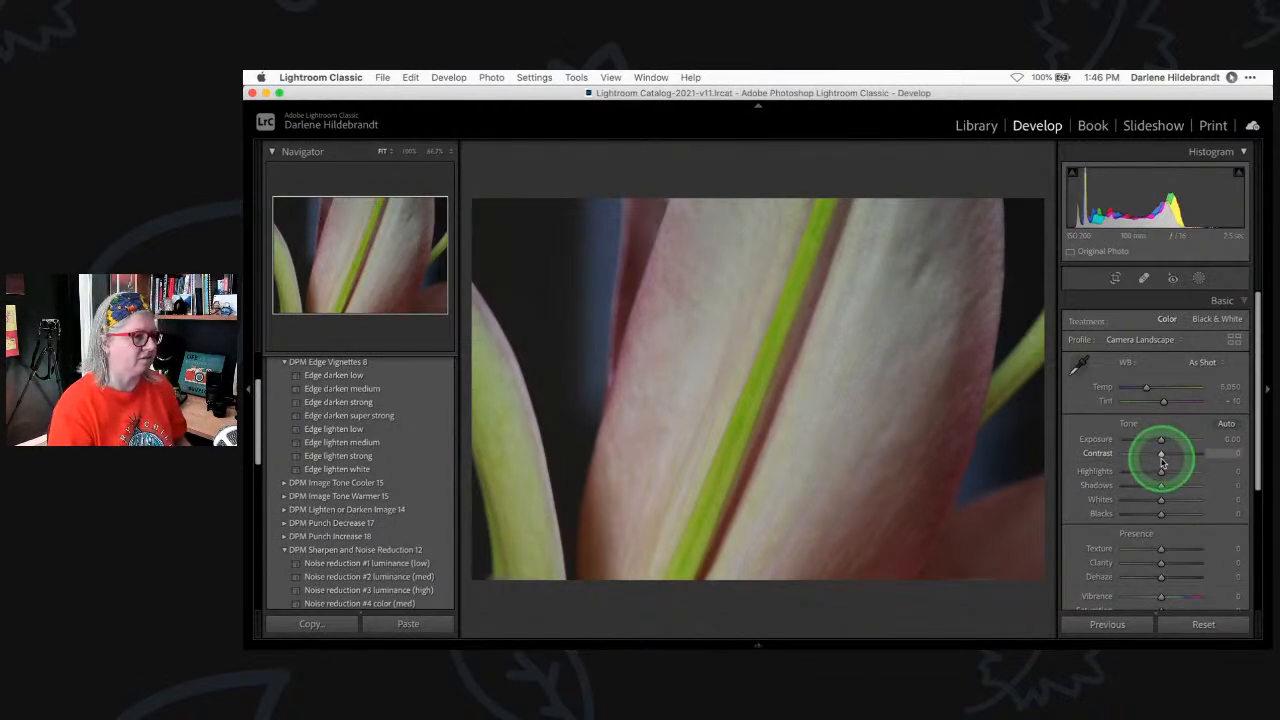
pyautogui.keyDown('shift'); pyautogui.doubleClick(1099, 500); pyautogui.keyUp('shift')
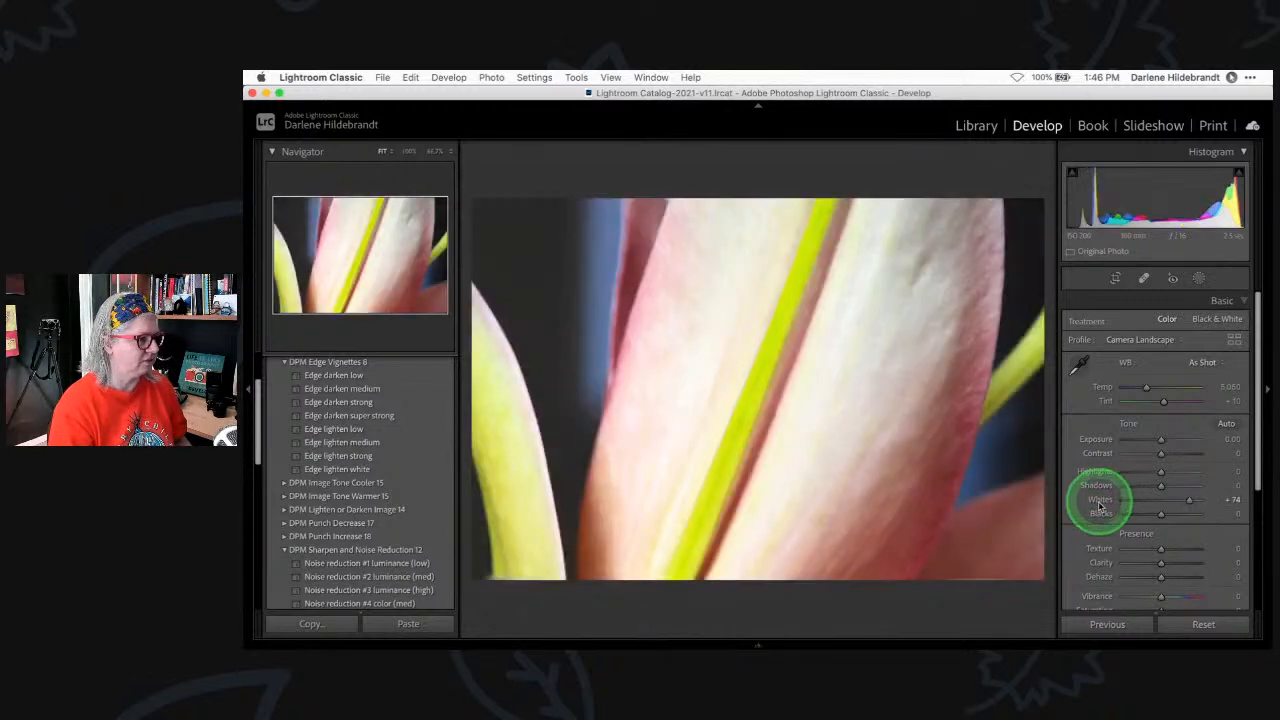
pyautogui.keyDown('shift'); pyautogui.doubleClick(1099, 514); pyautogui.keyUp('shift')
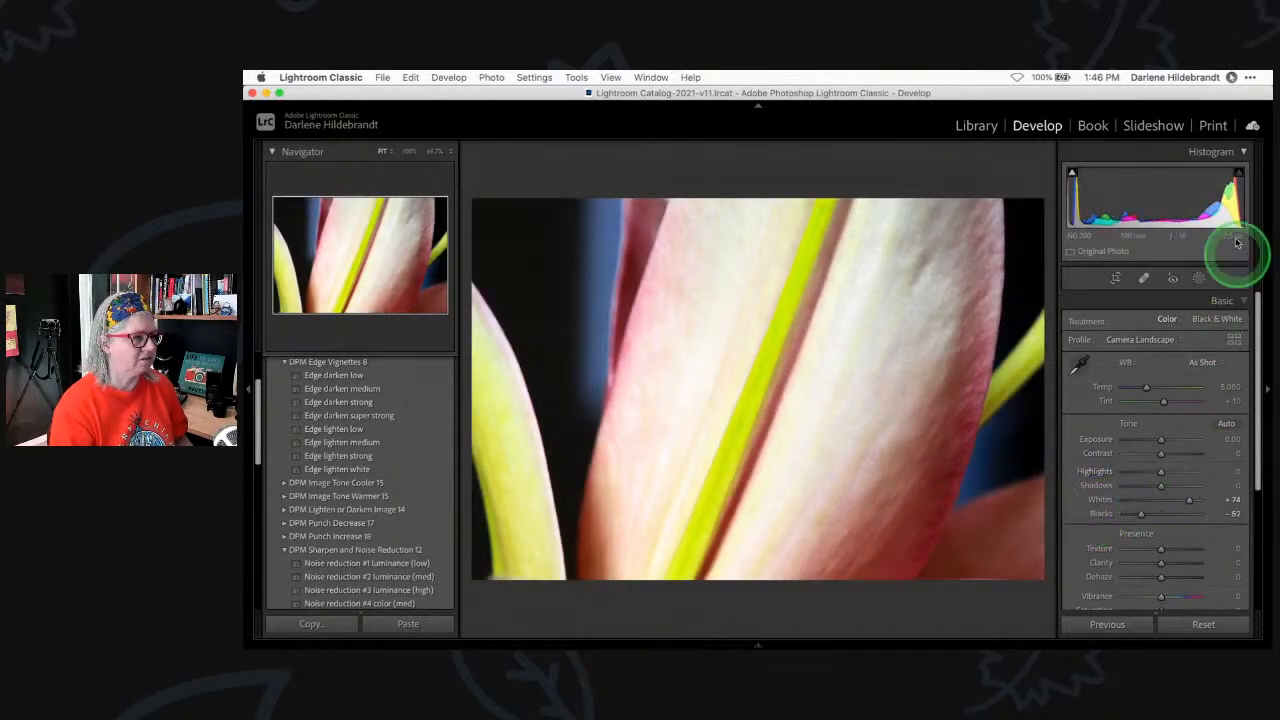
pyautogui.moveTo(1189, 502); pyautogui.dragTo(1168, 503)
pyautogui.click(1159, 441)
pyautogui.moveTo(1161, 442); pyautogui.dragTo(1167, 442)
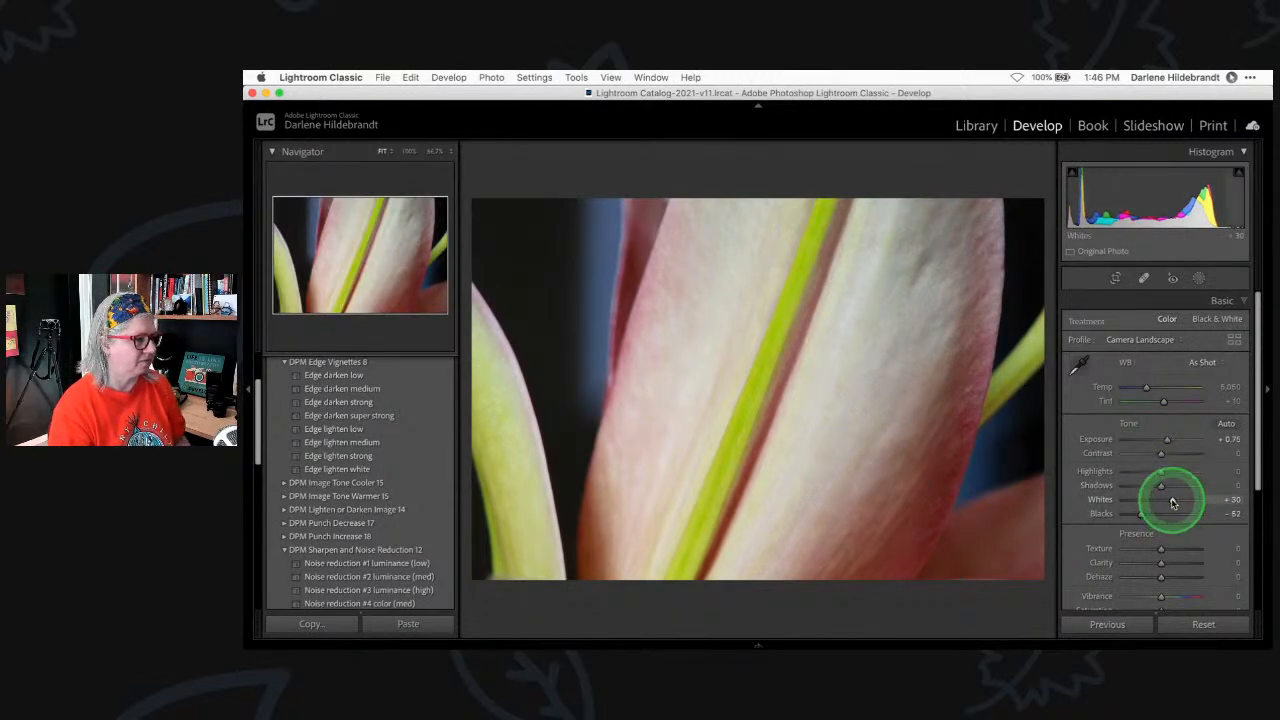
pyautogui.moveTo(1138, 518)
pyautogui.mouseDown()
pyautogui.moveTo(1148, 515)
pyautogui.moveTo(1135, 516)
pyautogui.mouseUp()
pyautogui.press('alt')
pyautogui.press('alt')
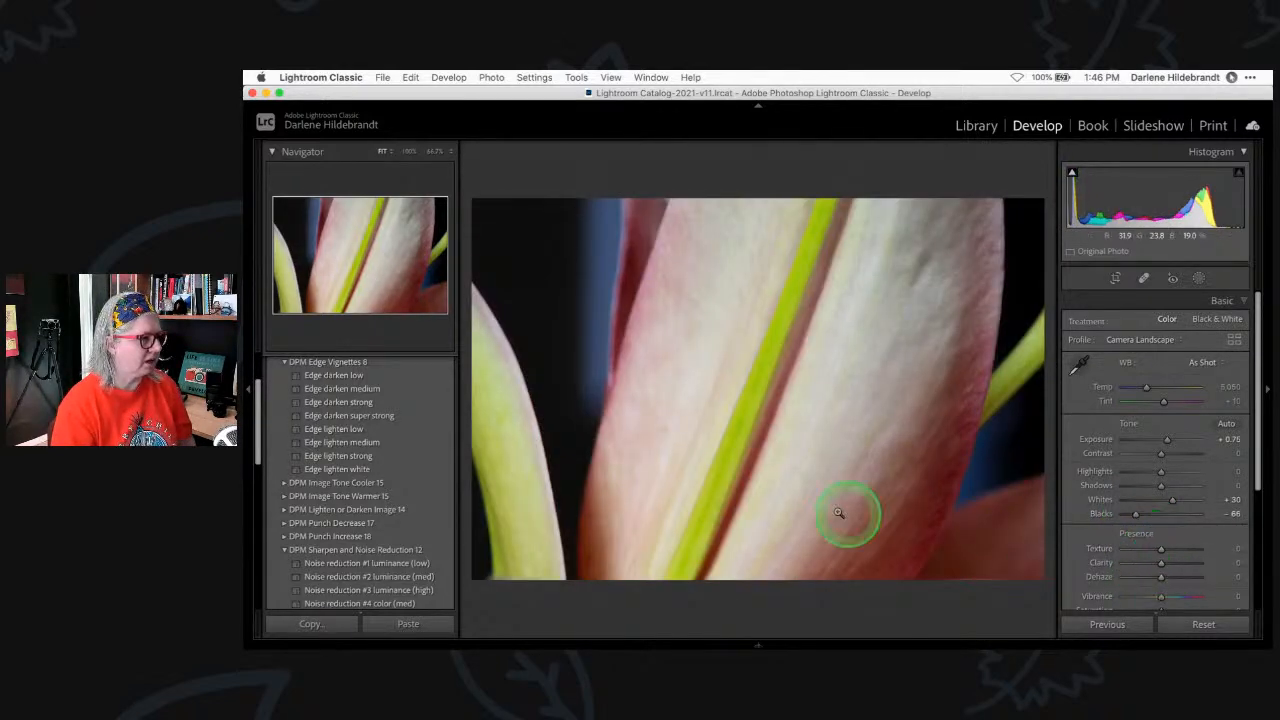
# Soften the whole petal photo by setting Texture and Clarity to -100
pyautogui.click(1161, 551)
pyautogui.moveTo(1161, 551); pyautogui.dragTo(1043, 557)
pyautogui.click(1158, 568)
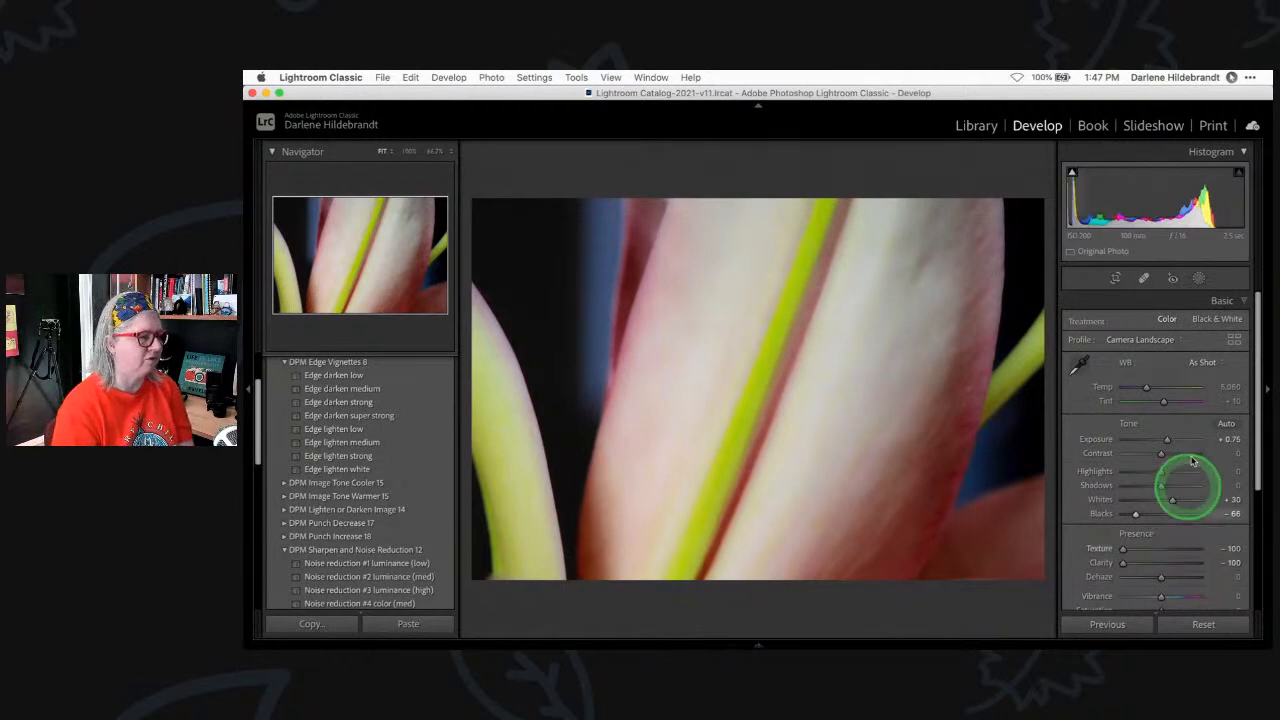
# Try a Select Subject mask on the petal photo and undo it
pyautogui.click(1199, 278)
pyautogui.click(1110, 320)
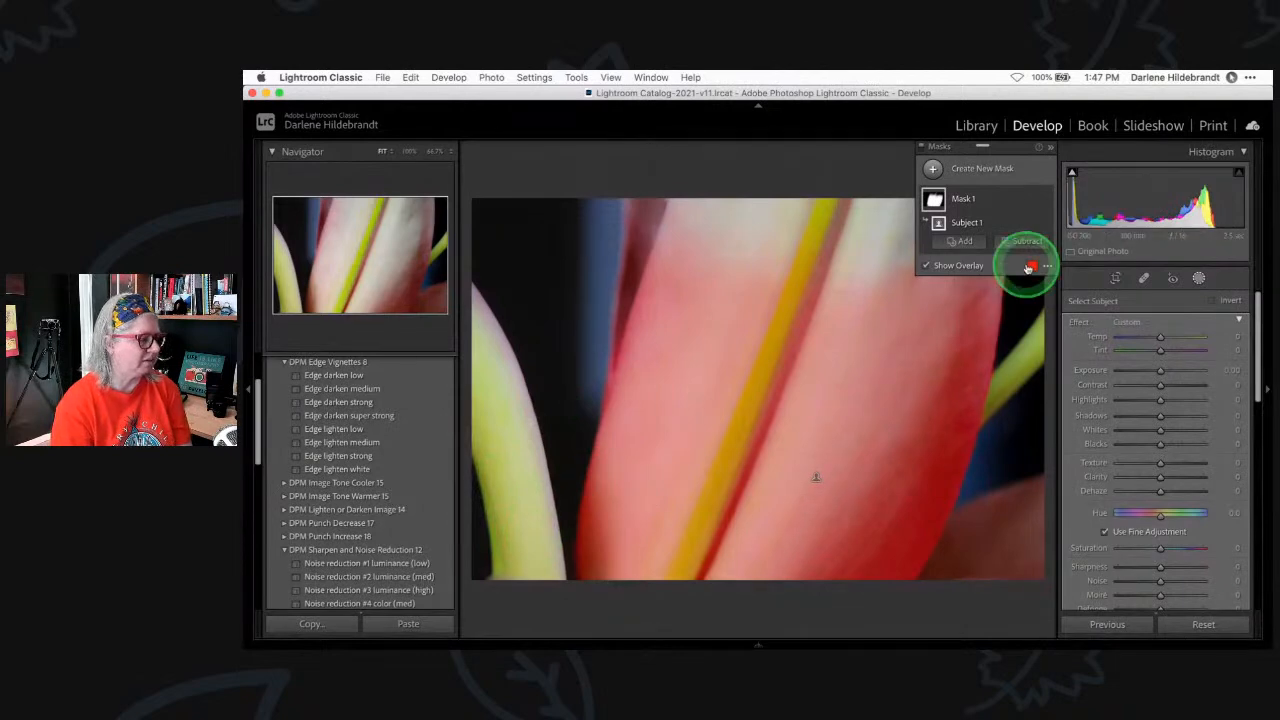
pyautogui.press('super+z')
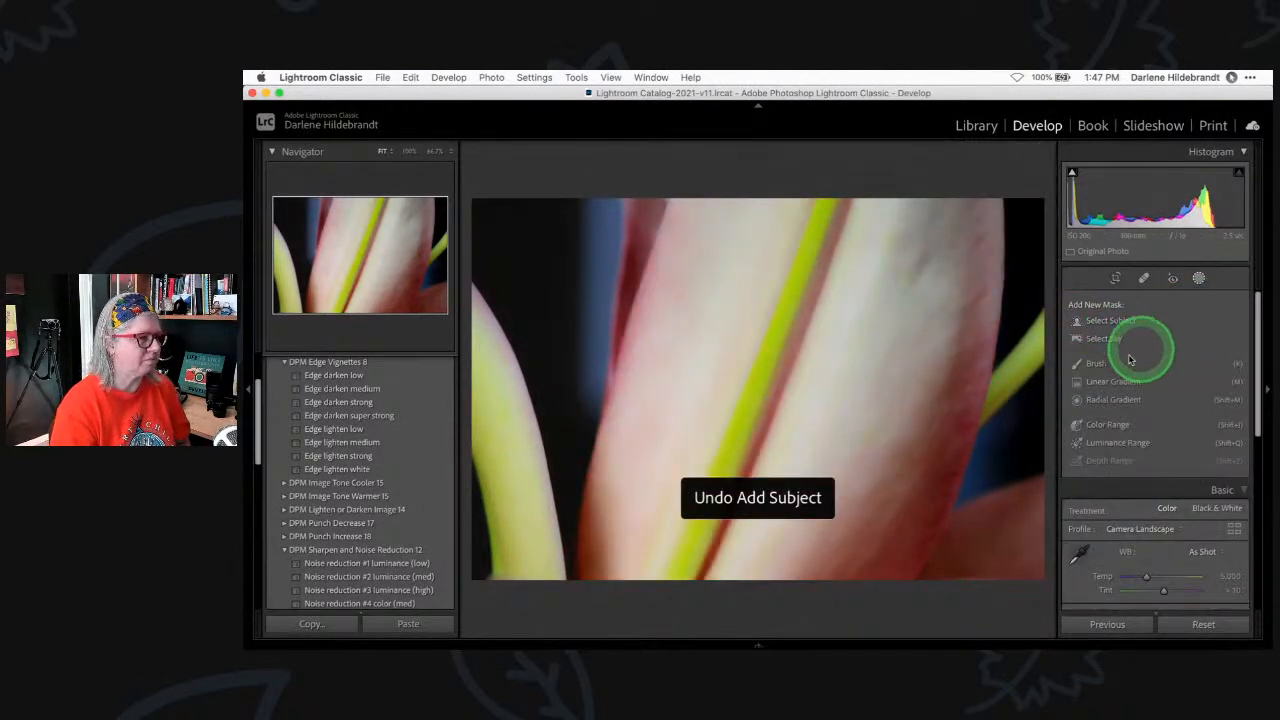
# Add a brush mask to the petal photo with Texture and Clarity both at 100
pyautogui.click(1097, 364)
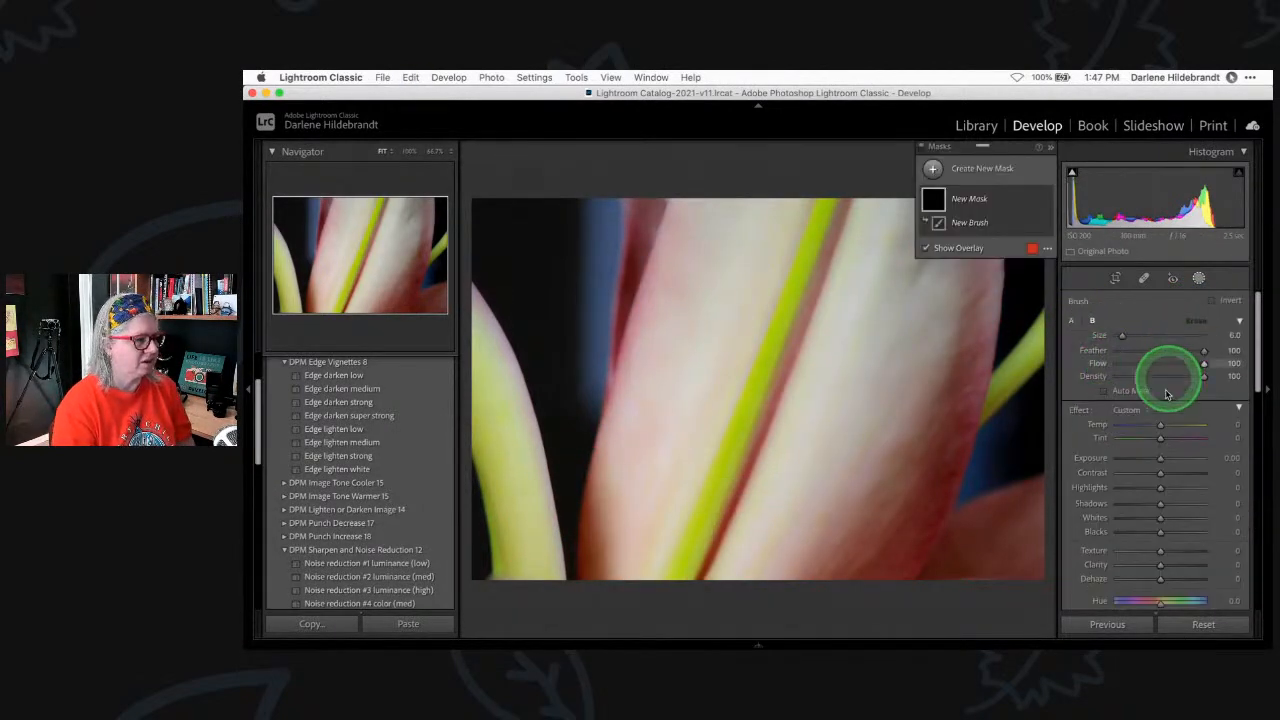
pyautogui.moveTo(1160, 551); pyautogui.dragTo(1229, 566)
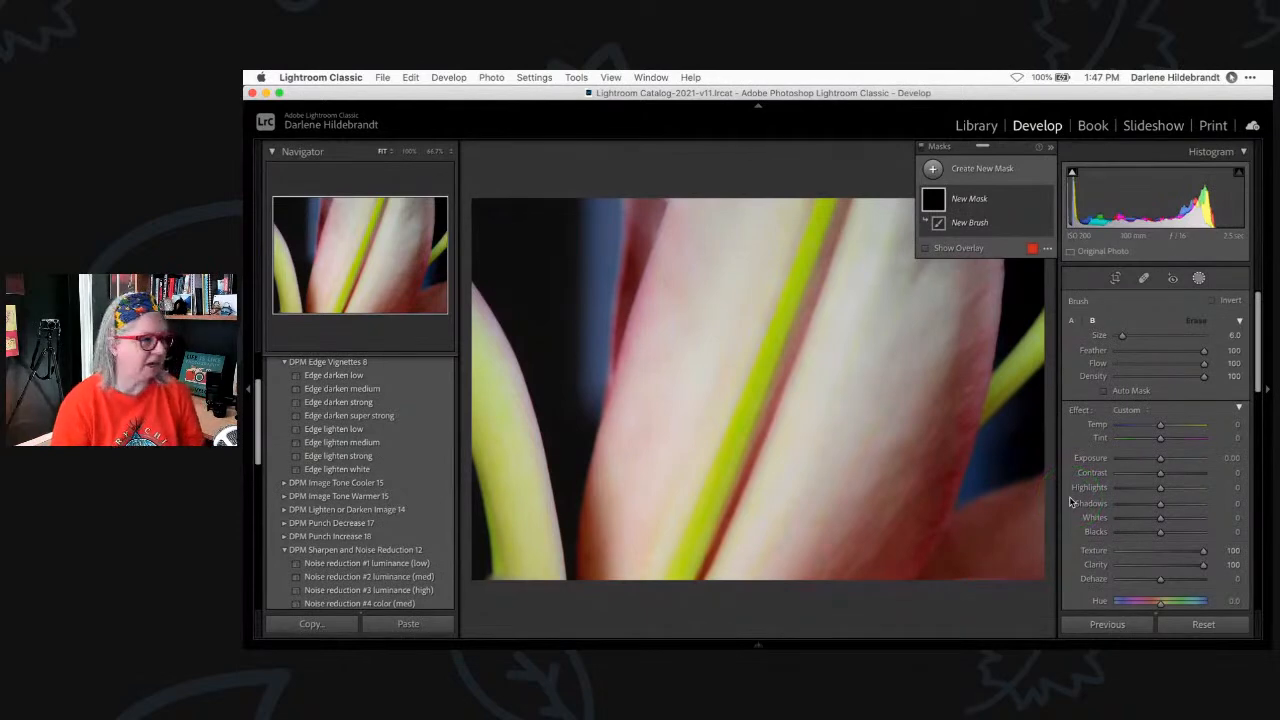
pyautogui.moveTo(697, 414); pyautogui.dragTo(792, 402)
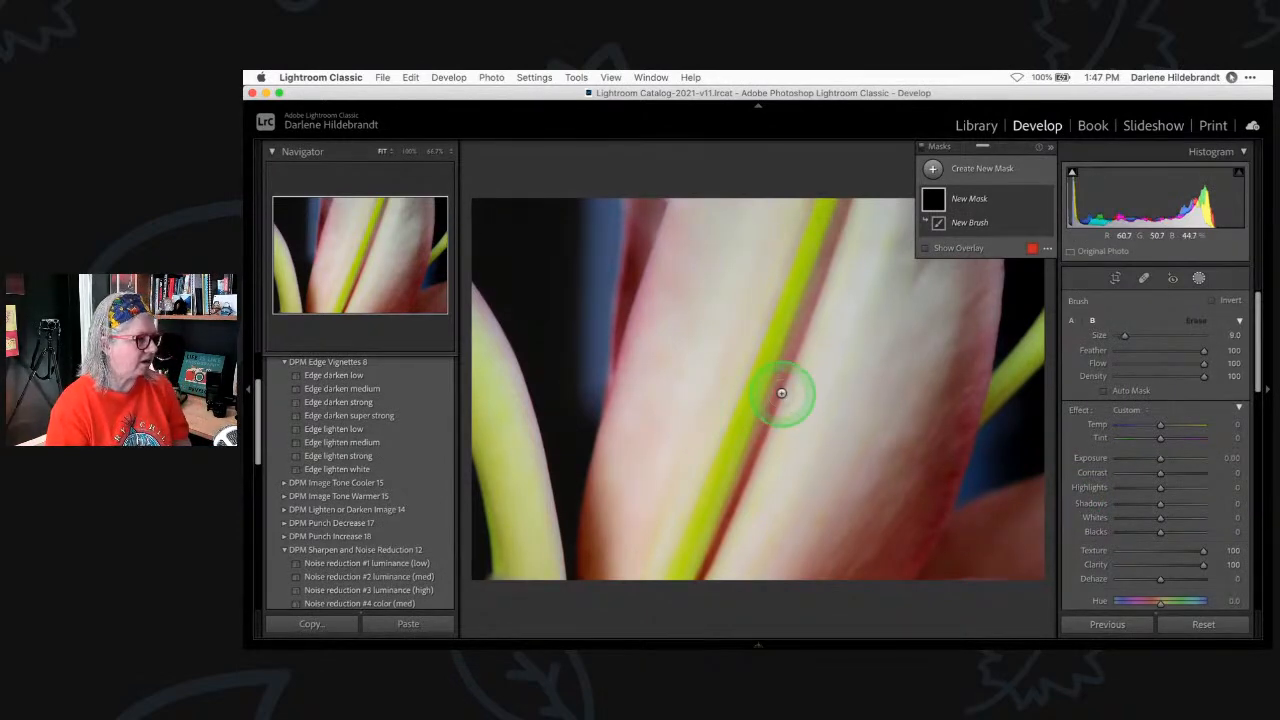
pyautogui.press(']')
pyautogui.press(']')
# Paint the mask along the stem and over the surrounding petals, enlarging the brush from size 15 to 28
pyautogui.moveTo(742, 463); pyautogui.dragTo(837, 252)
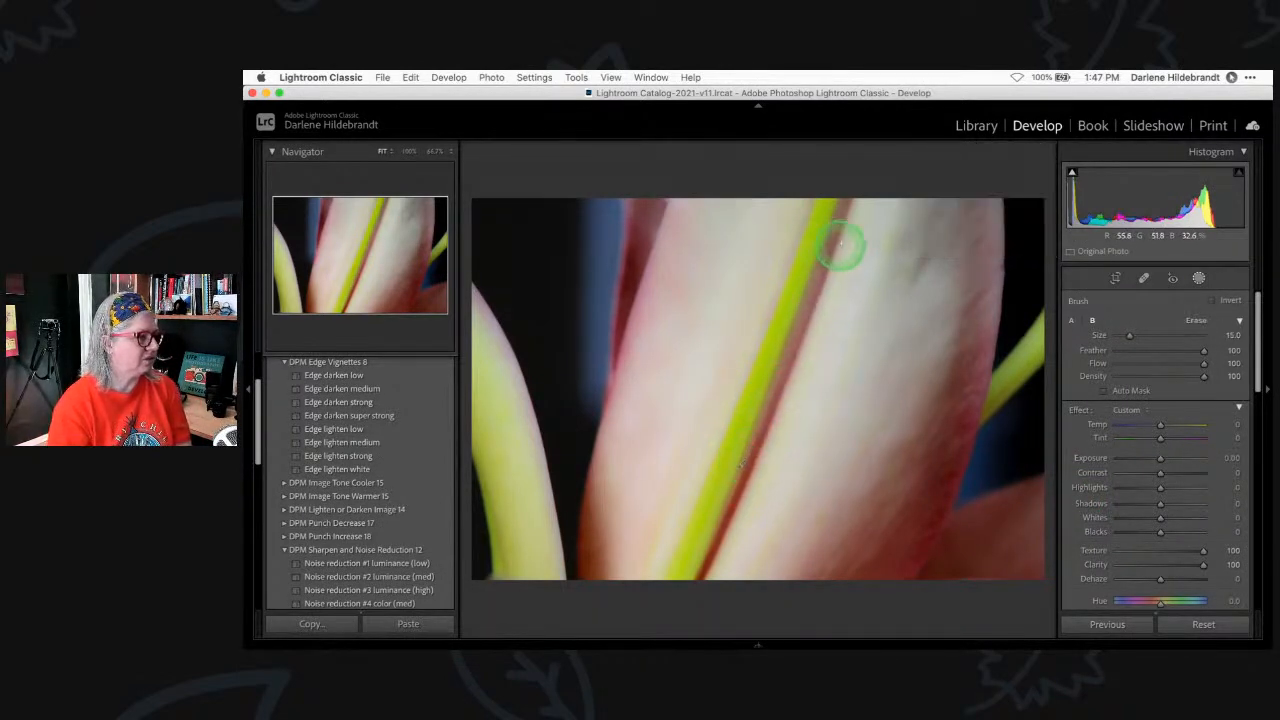
pyautogui.press(']')
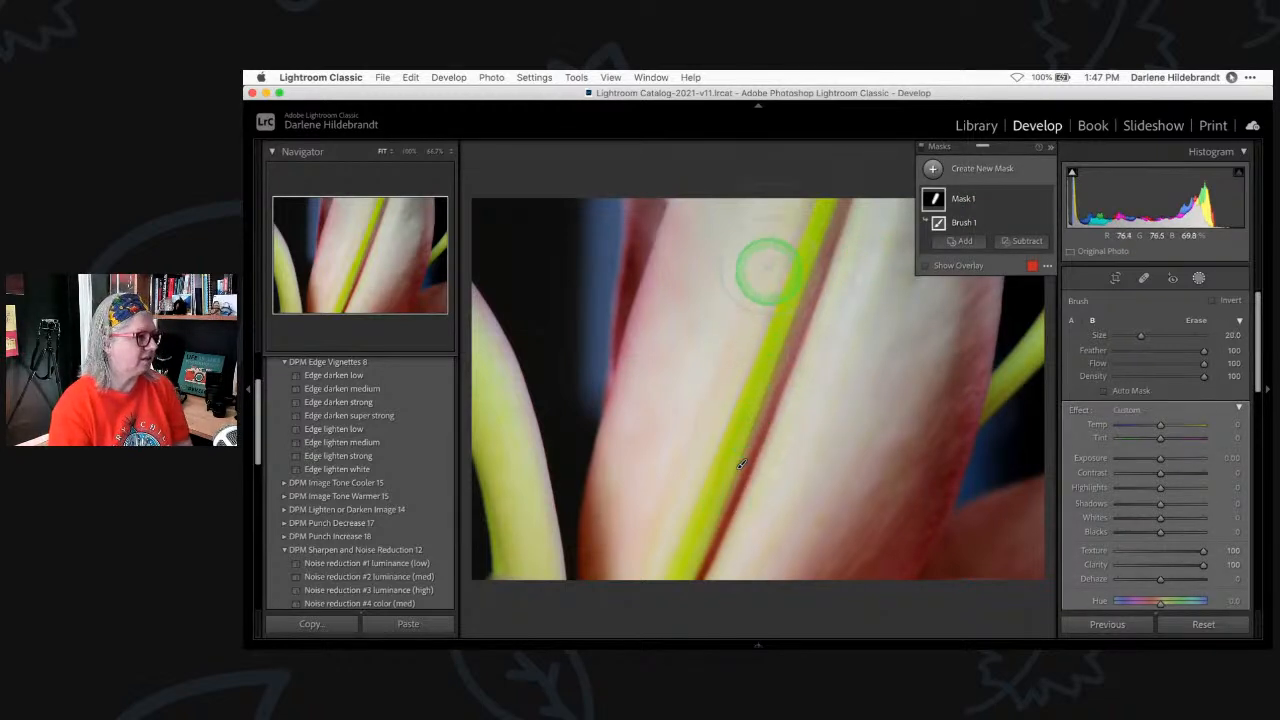
pyautogui.press(']')
pyautogui.moveTo(741, 463); pyautogui.dragTo(700, 497)
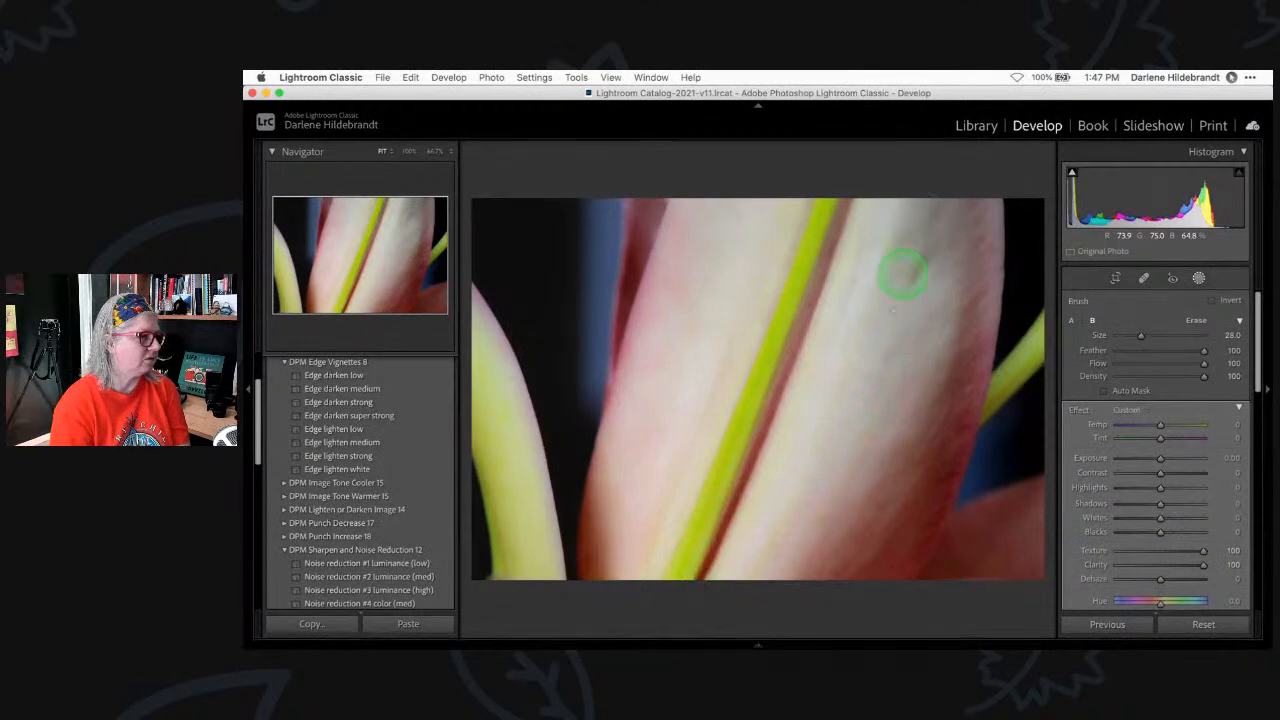
pyautogui.moveTo(940, 221)
pyautogui.mouseDown()
pyautogui.moveTo(942, 270)
pyautogui.moveTo(853, 532)
pyautogui.moveTo(641, 521)
pyautogui.mouseUp()
pyautogui.moveTo(723, 237)
pyautogui.mouseDown()
pyautogui.moveTo(649, 519)
pyautogui.moveTo(712, 368)
pyautogui.moveTo(736, 249)
pyautogui.moveTo(661, 434)
pyautogui.moveTo(667, 527)
pyautogui.moveTo(485, 571)
pyautogui.moveTo(504, 564)
pyautogui.moveTo(463, 342)
pyautogui.moveTo(531, 594)
pyautogui.mouseUp()
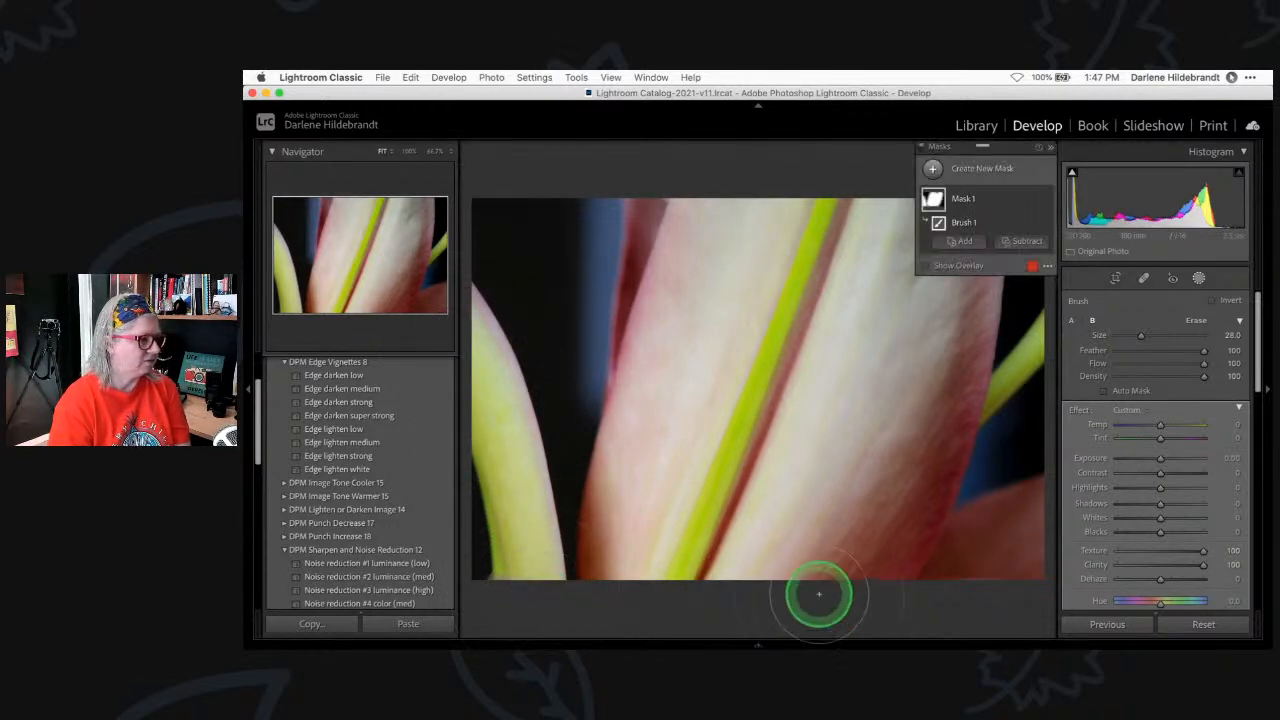
pyautogui.moveTo(834, 537)
pyautogui.mouseDown()
pyautogui.moveTo(881, 419)
pyautogui.moveTo(851, 343)
pyautogui.mouseUp()
pyautogui.moveTo(740, 265)
pyautogui.mouseDown()
pyautogui.moveTo(677, 405)
pyautogui.moveTo(665, 585)
pyautogui.mouseUp()
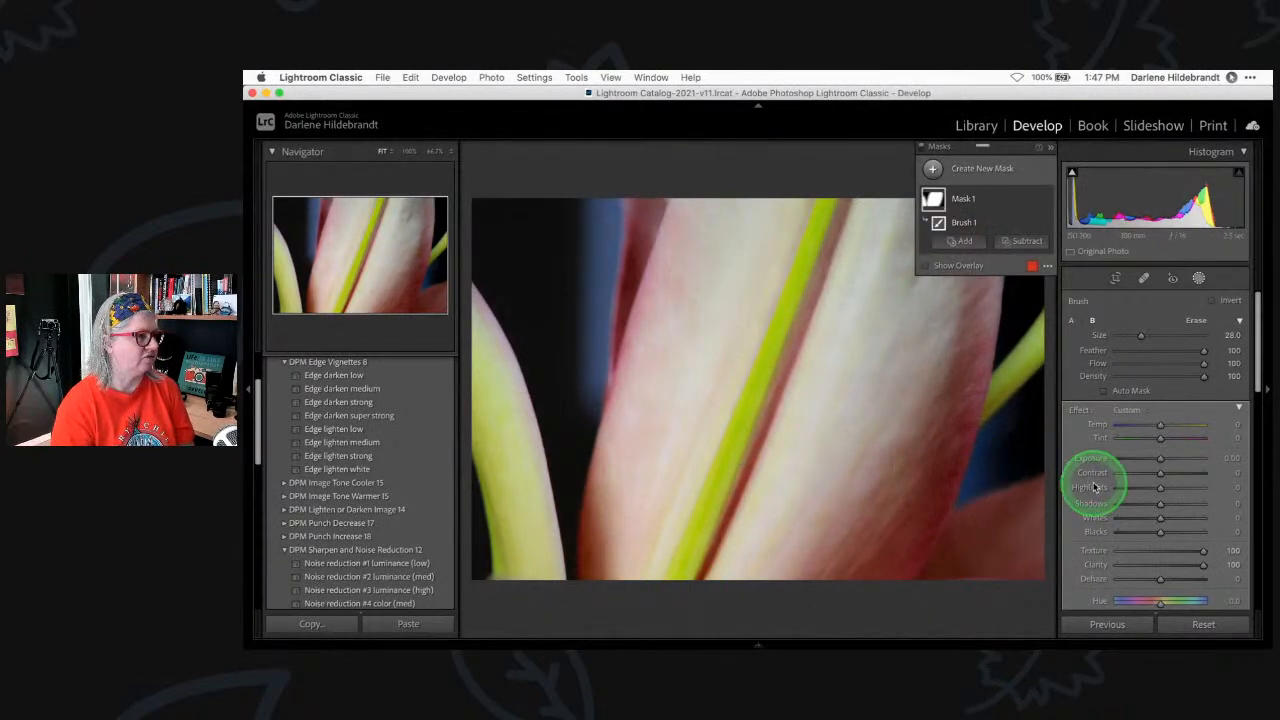
# Duplicate the painted mask and reduce the copy's effect to Texture 36 and Clarity 66
pyautogui.rightClick(1033, 204)
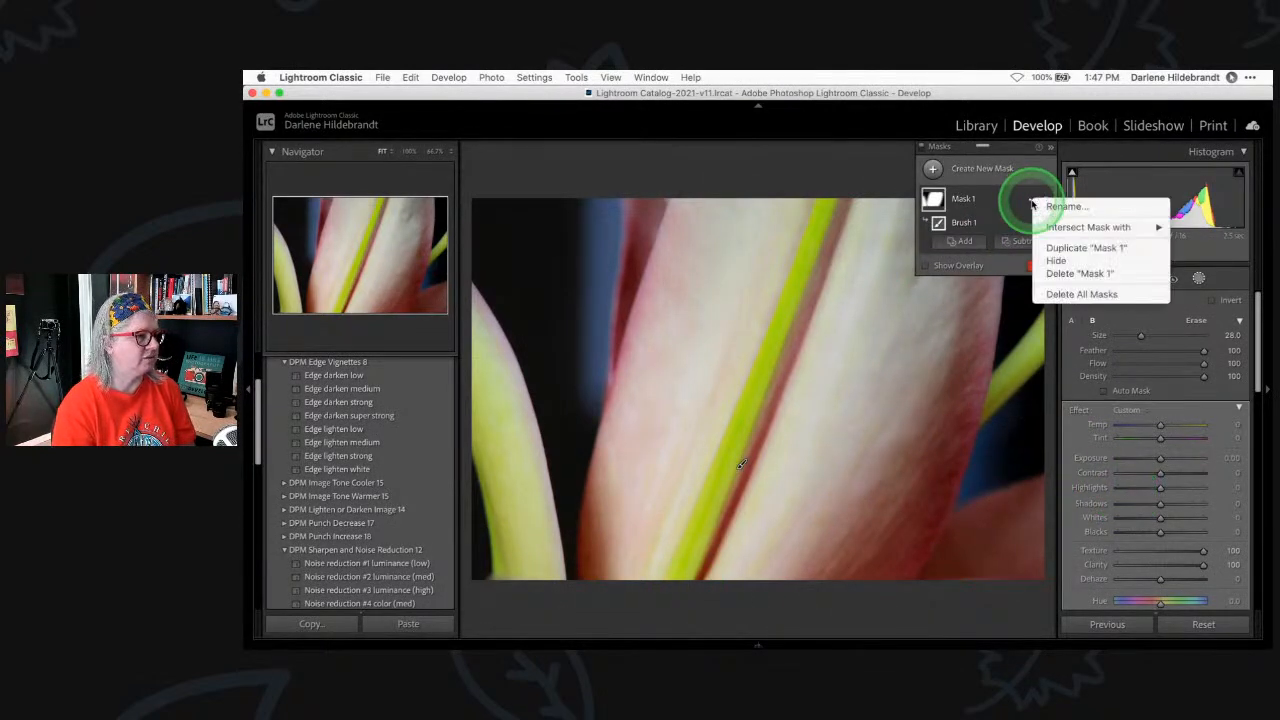
pyautogui.click(1049, 248)
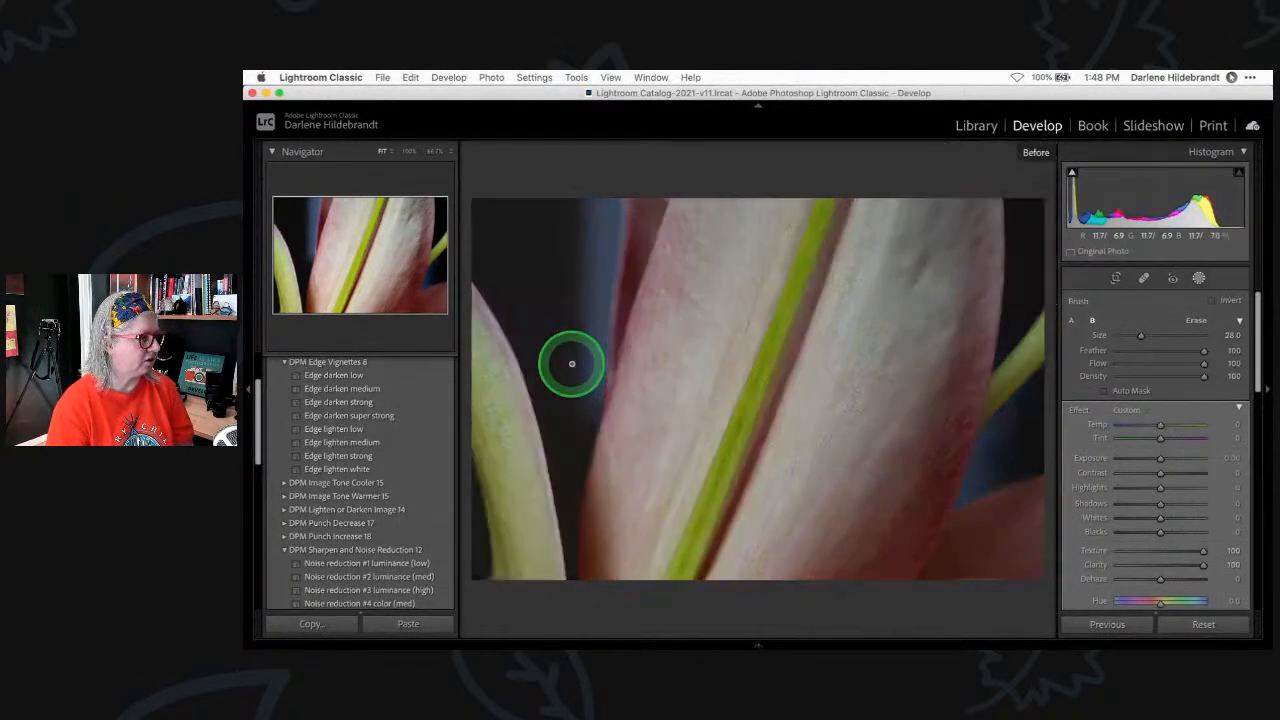
pyautogui.moveTo(968, 402)
pyautogui.mouseDown()
pyautogui.moveTo(1029, 364)
pyautogui.moveTo(1014, 371)
pyautogui.moveTo(1022, 357)
pyautogui.moveTo(1007, 436)
pyautogui.moveTo(652, 474)
pyautogui.moveTo(671, 467)
pyautogui.moveTo(599, 377)
pyautogui.moveTo(651, 478)
pyautogui.moveTo(823, 491)
pyautogui.mouseUp()
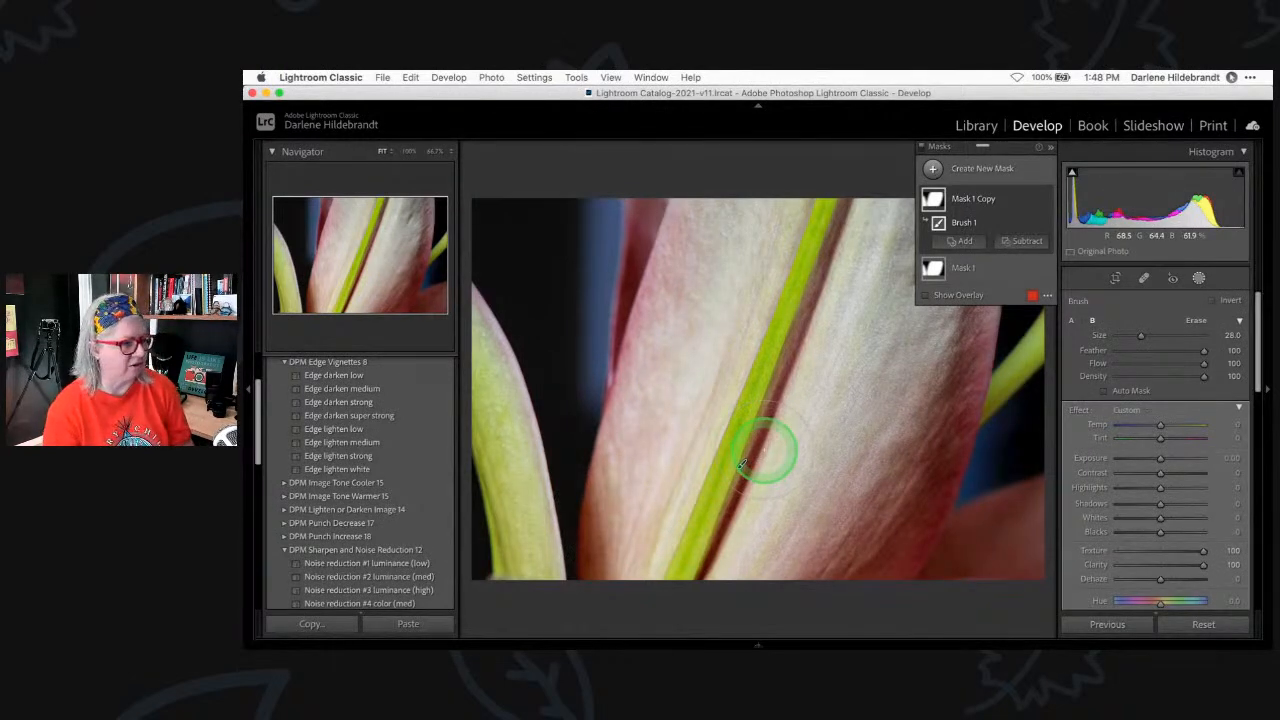
pyautogui.moveTo(1200, 550)
pyautogui.mouseDown()
pyautogui.moveTo(1177, 565)
pyautogui.moveTo(1178, 551)
pyautogui.moveTo(1190, 567)
pyautogui.mouseUp()
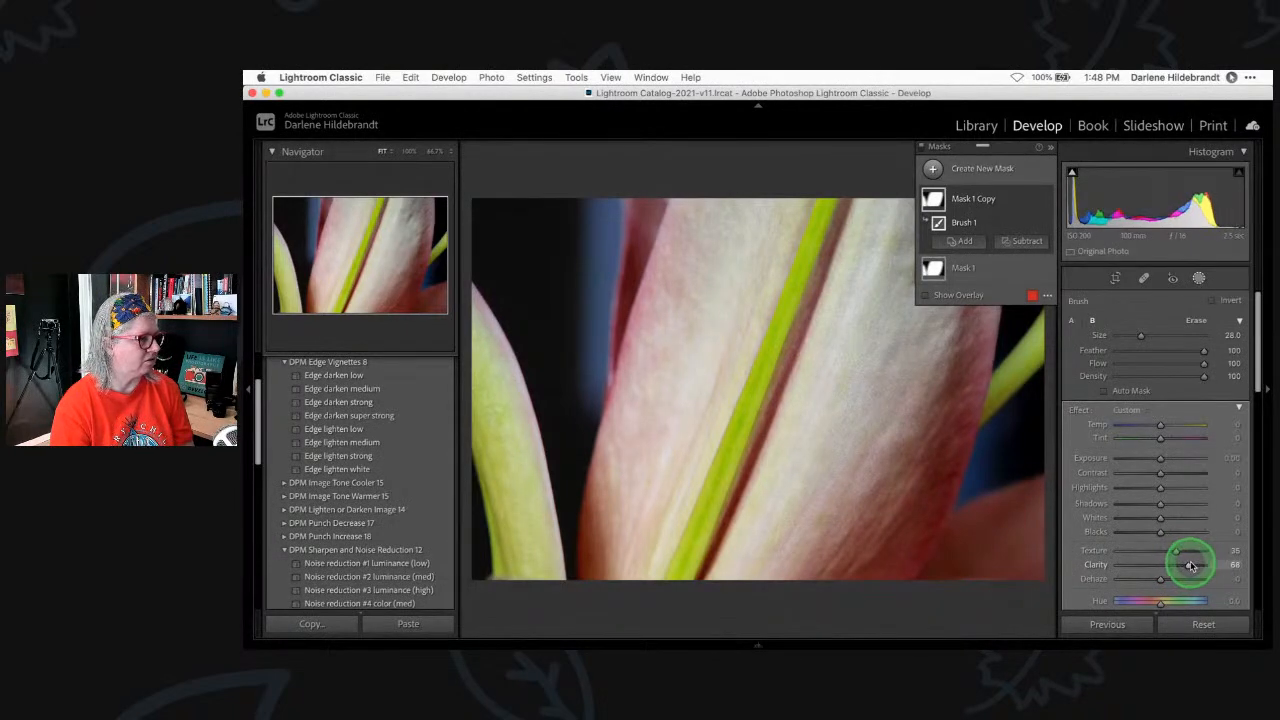
pyautogui.moveTo(1190, 566); pyautogui.dragTo(1183, 563)
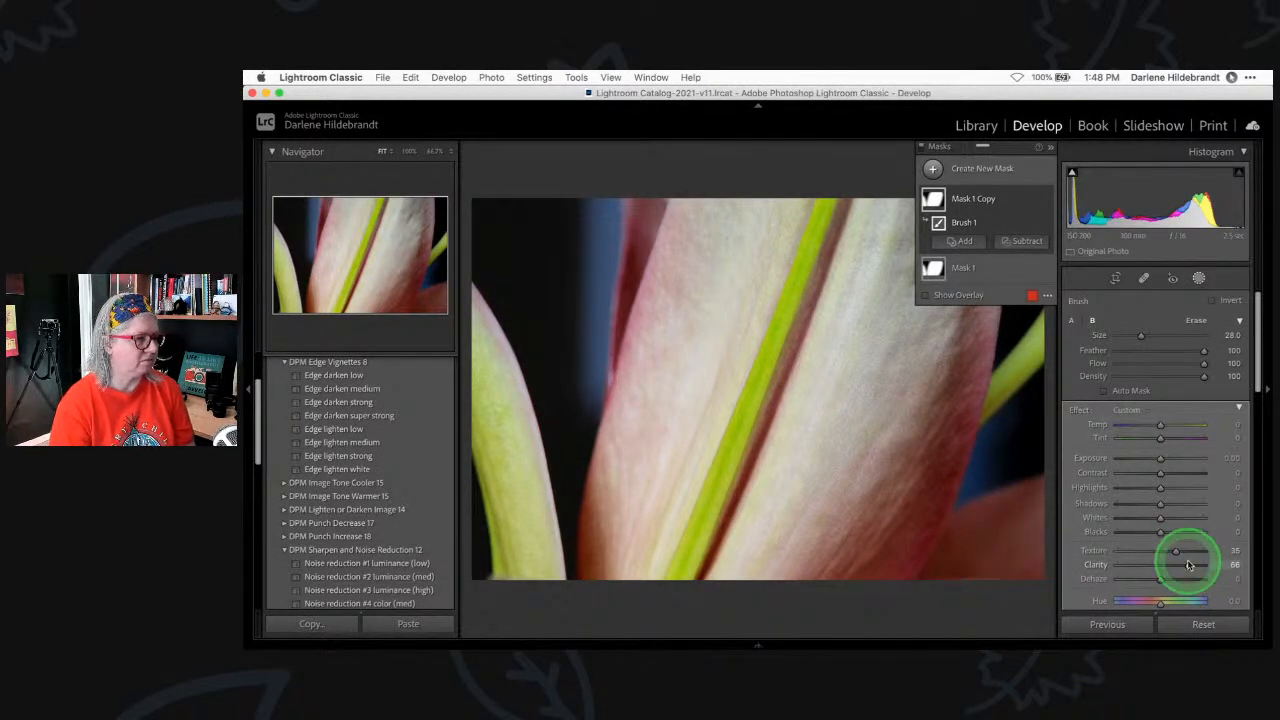
pyautogui.click(1199, 278)
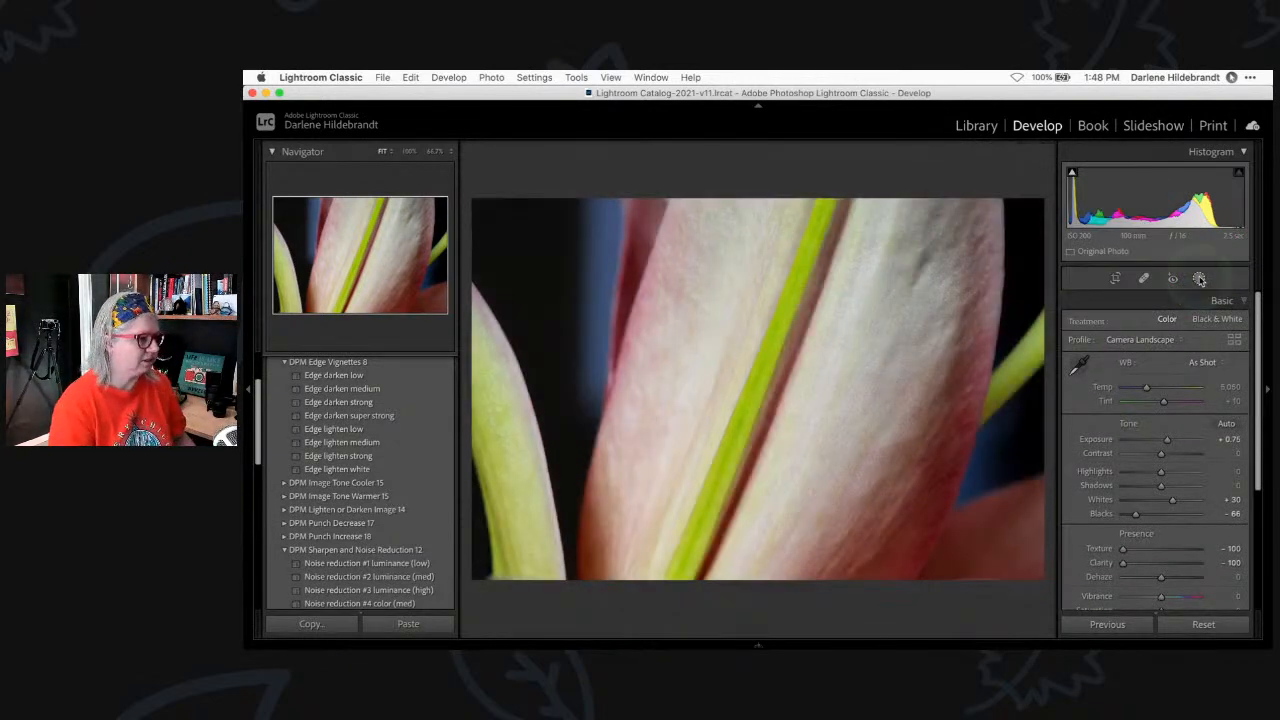
# Revert the photo to the Blacks −66 history state, before the Texture, Clarity and mask edits
pyautogui.scroll(-3, 1175, 344)
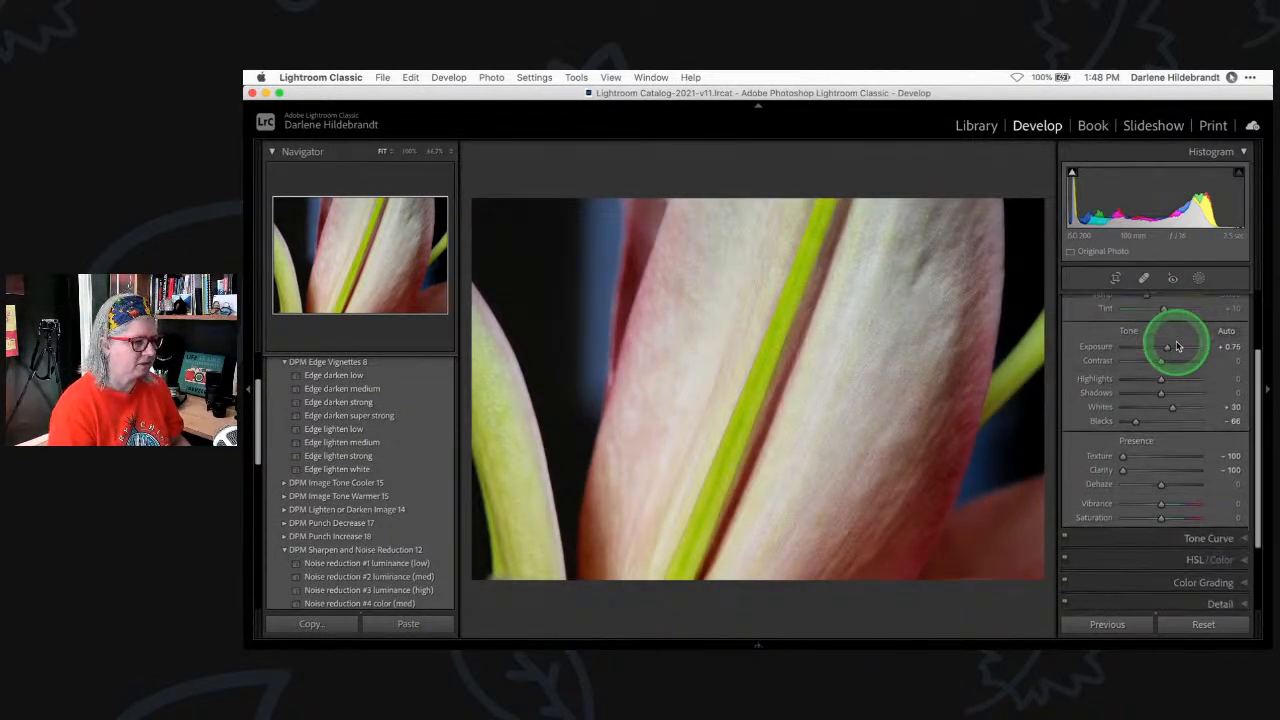
pyautogui.scroll(1, 1178, 346)
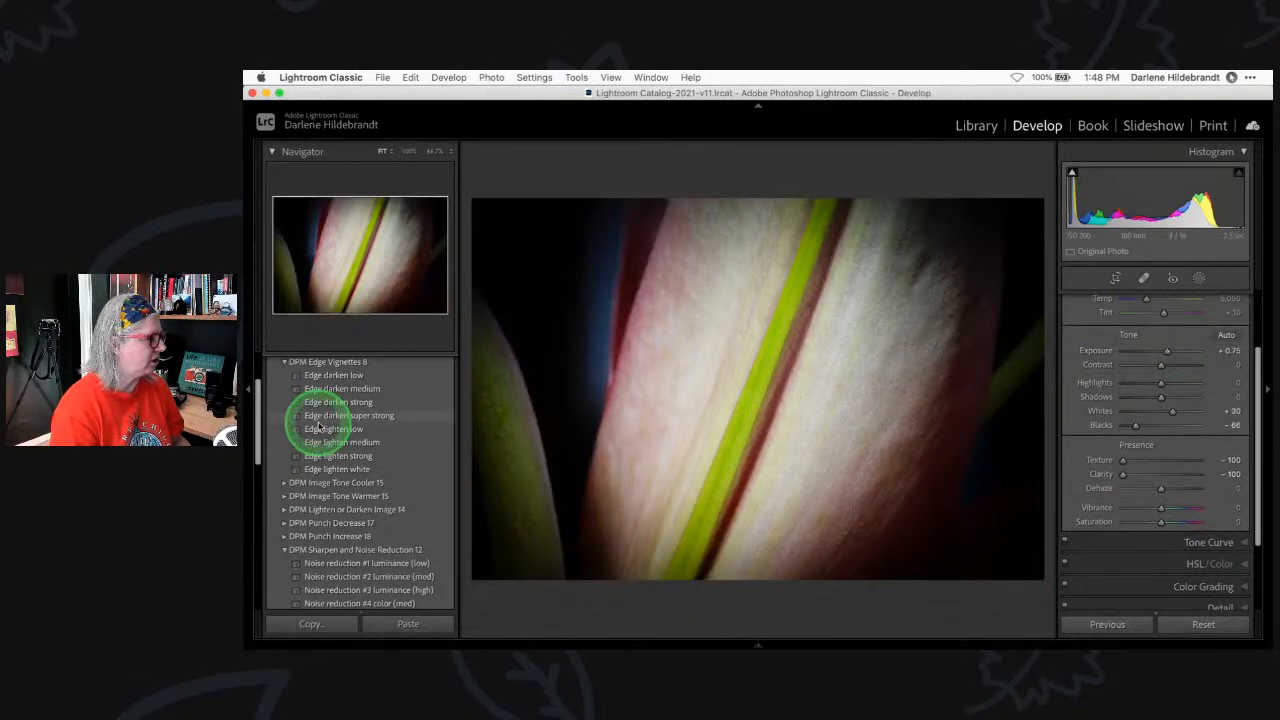
pyautogui.scroll(2, 316, 425)
pyautogui.scroll(-10, 318, 427)
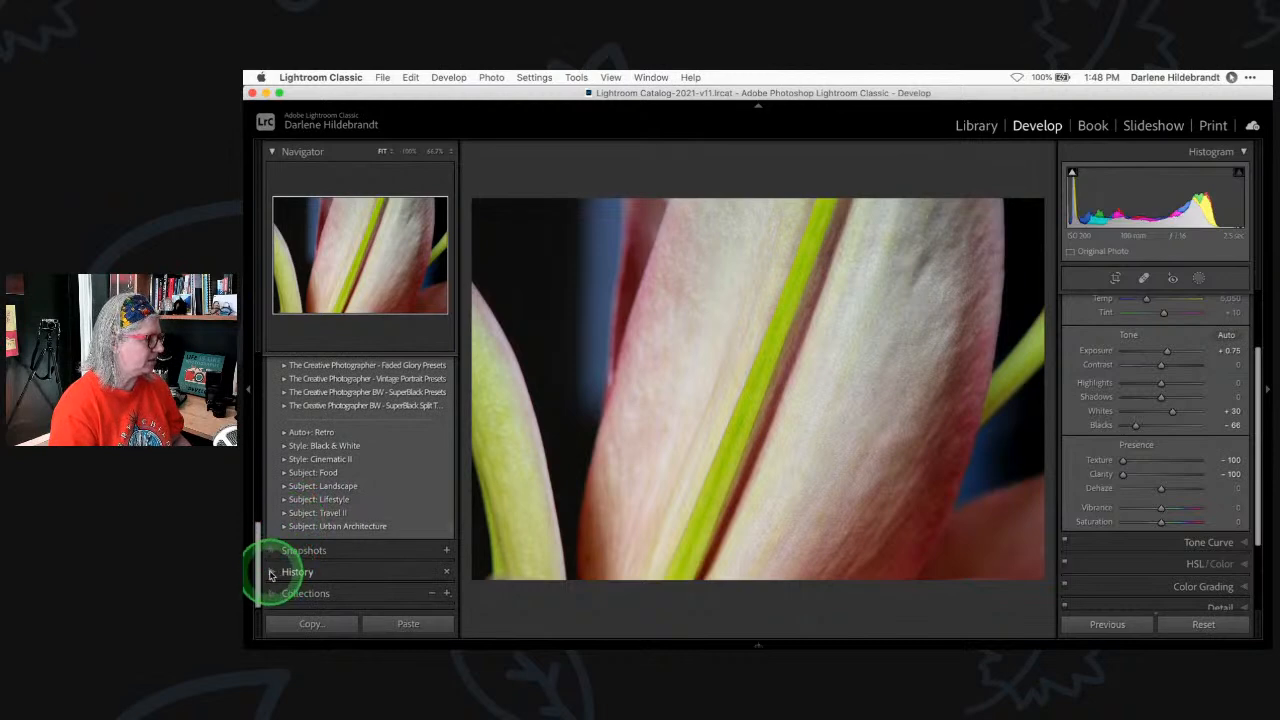
pyautogui.click(292, 570)
pyautogui.scroll(1, 277, 508)
pyautogui.click(272, 152)
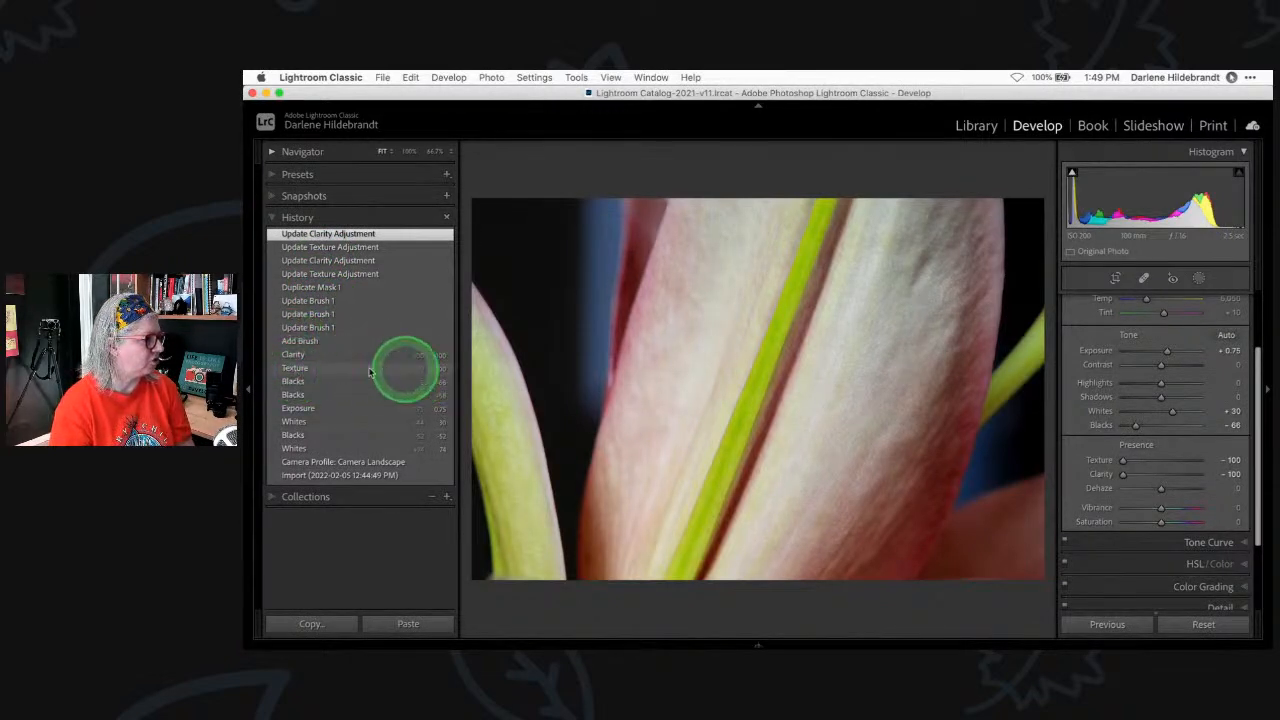
pyautogui.click(292, 382)
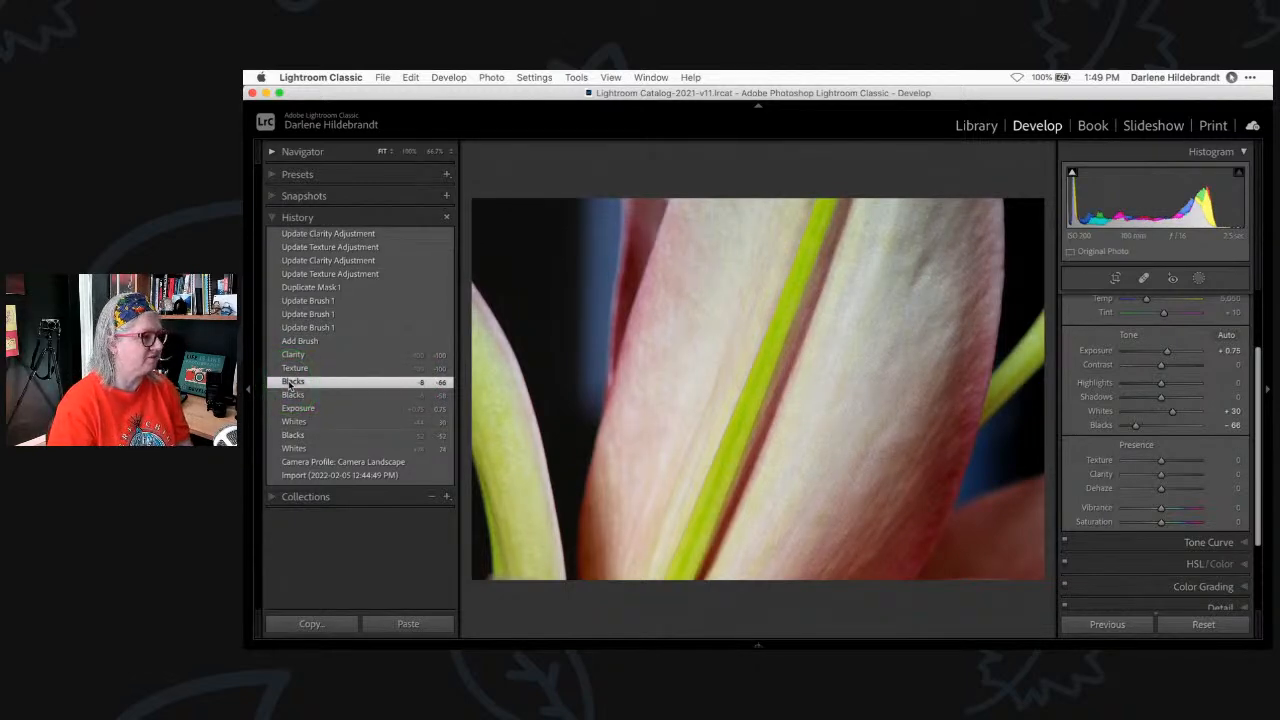
pyautogui.click(272, 176)
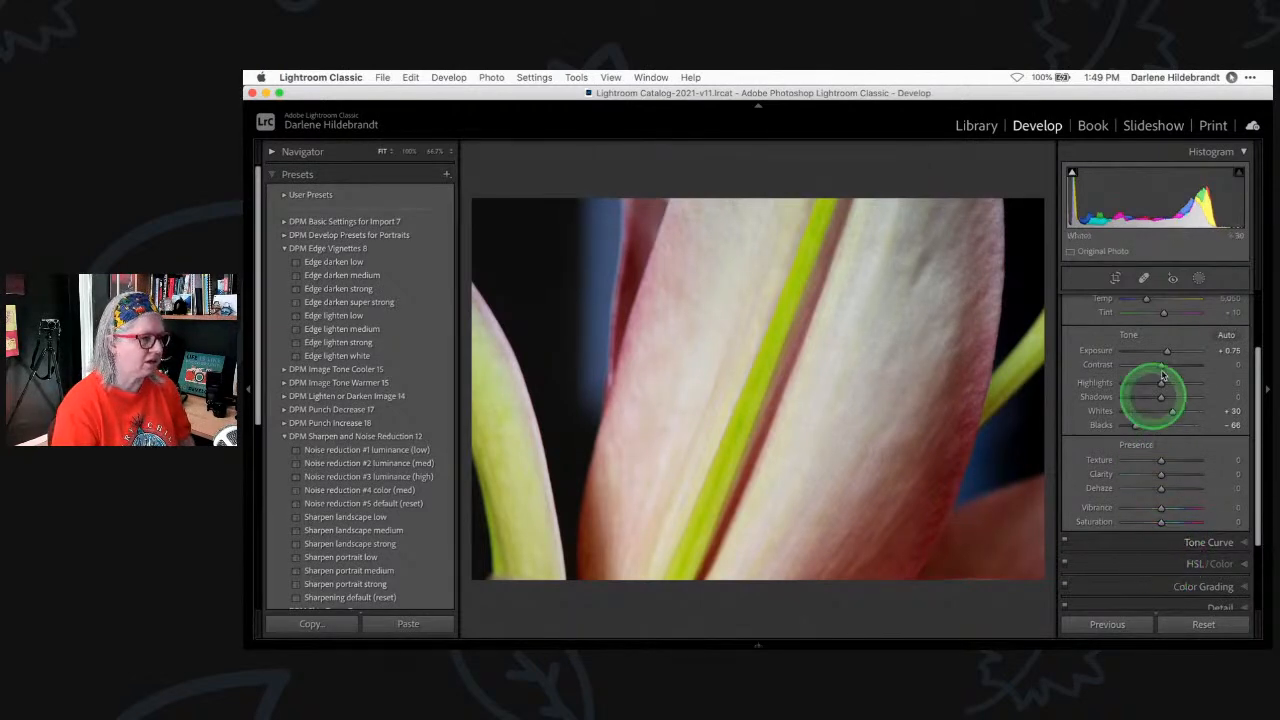
# Try different Tint values on the petal, restore Tint to +10 and set Temp to 4,975
pyautogui.scroll(3, 1159, 383)
pyautogui.moveTo(1150, 388); pyautogui.dragTo(1169, 390)
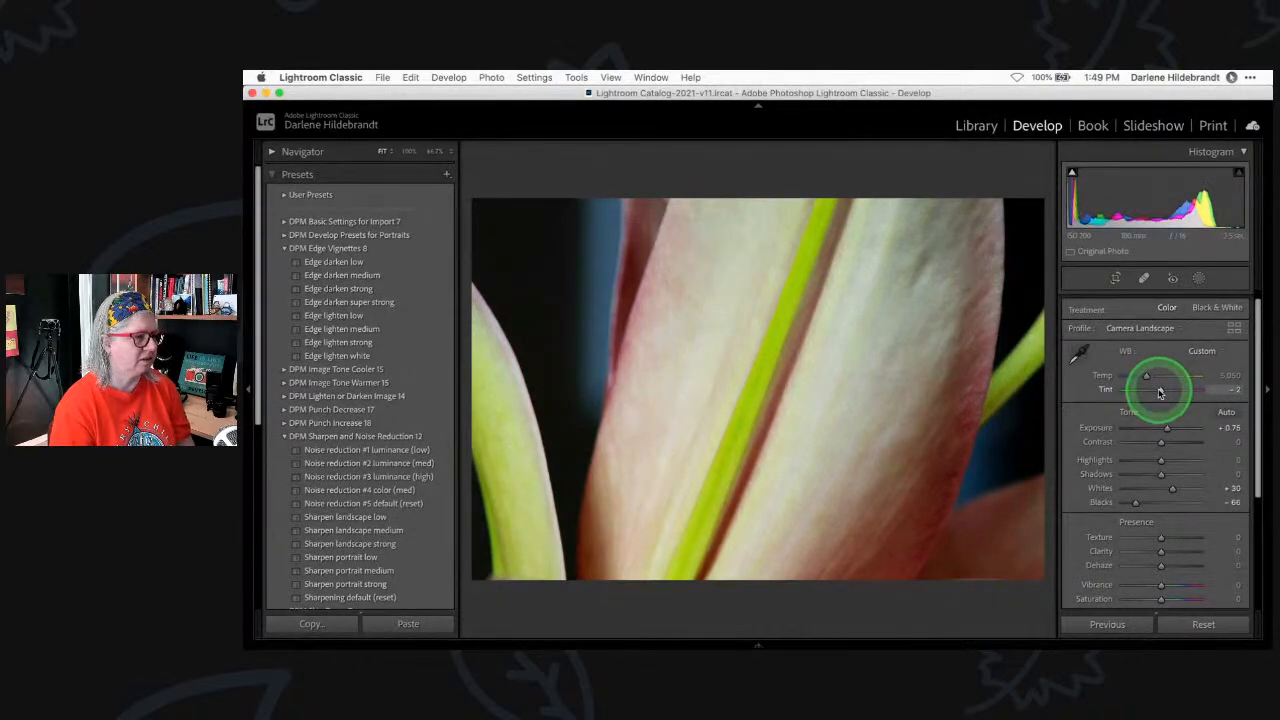
pyautogui.moveTo(1146, 375); pyautogui.dragTo(1147, 378)
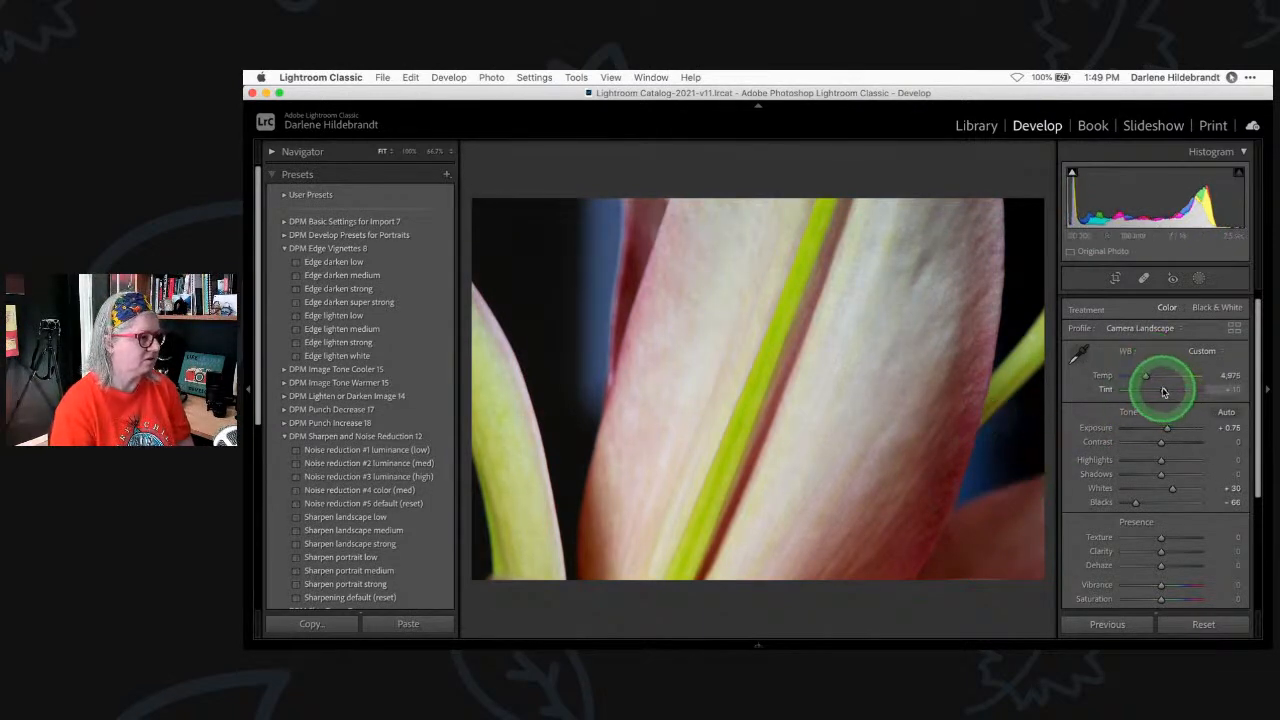
# Use targeted HSL hue adjustment on the petal to shift Orange to −62 and Yellow to −30, undoing the first attempt
pyautogui.scroll(-5, 1163, 391)
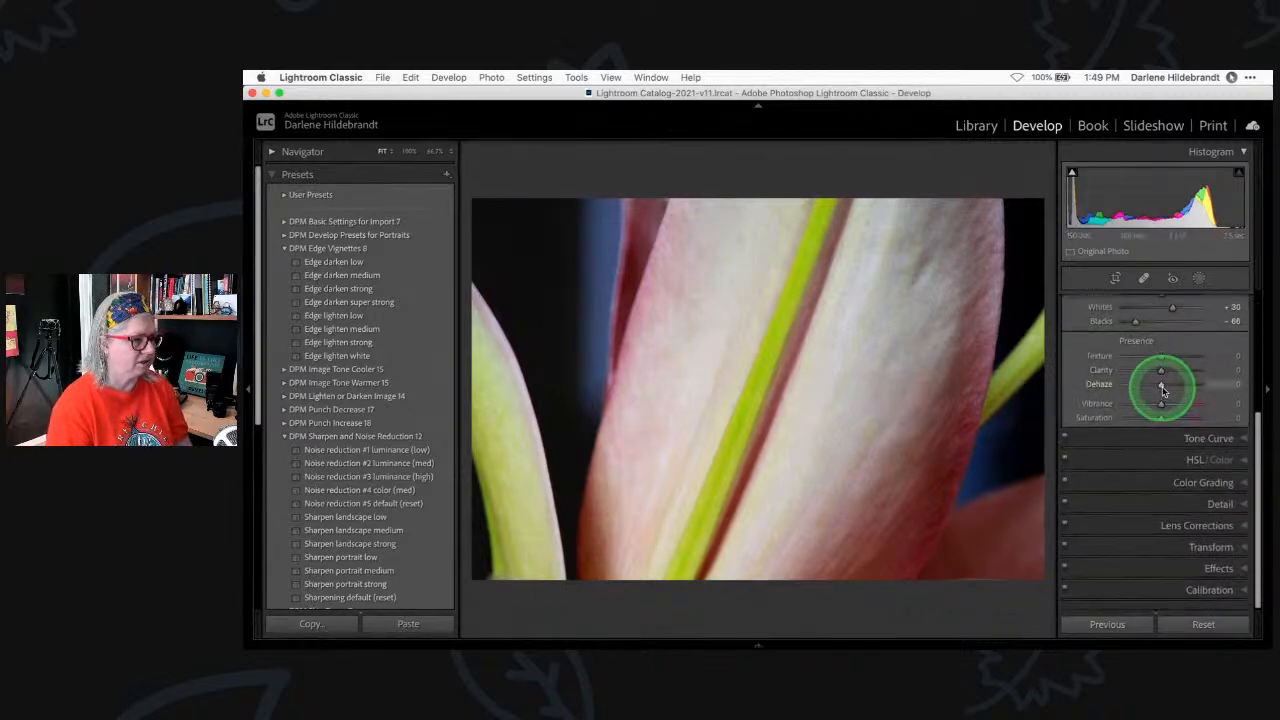
pyautogui.click(1168, 457)
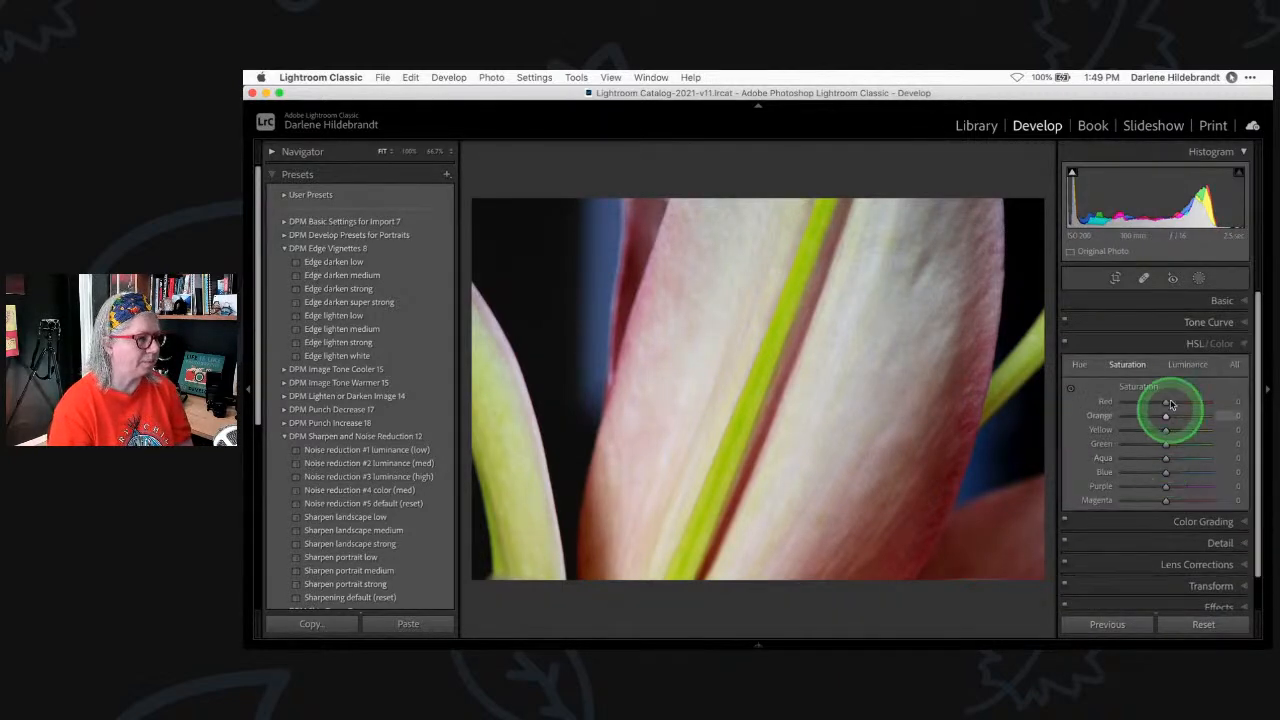
pyautogui.click(1080, 366)
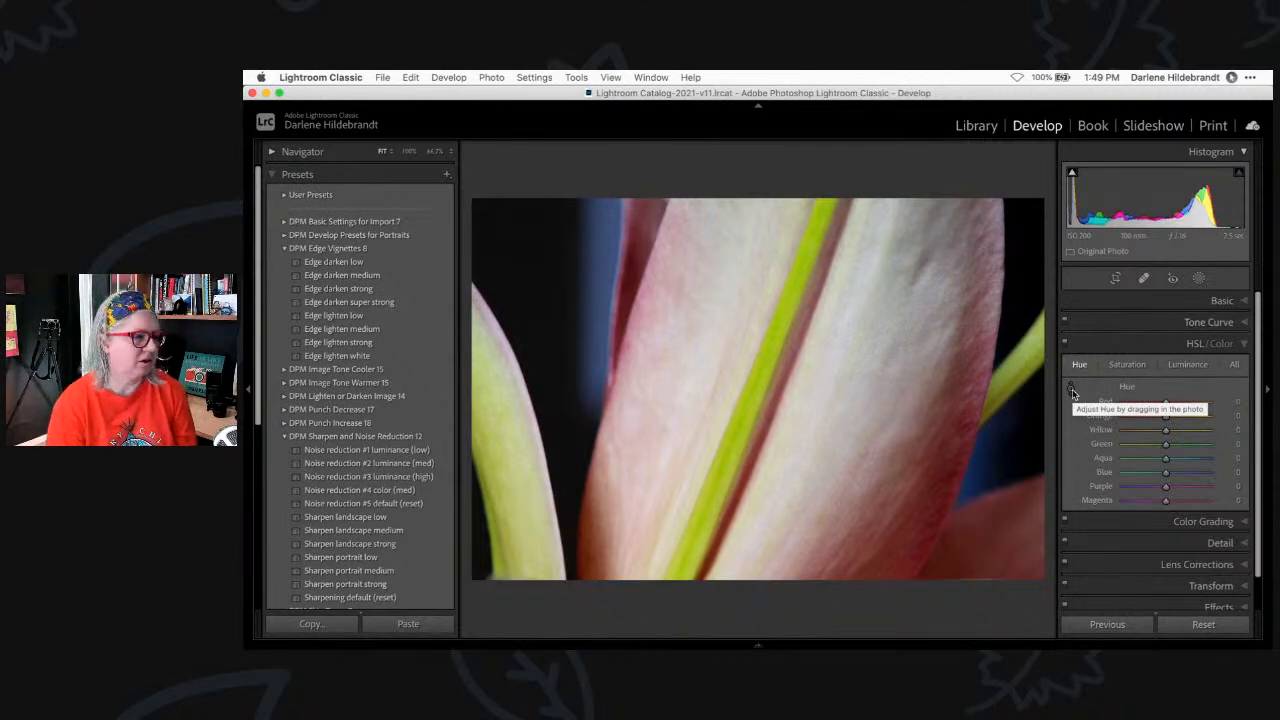
pyautogui.click(1071, 391)
pyautogui.click(1071, 390)
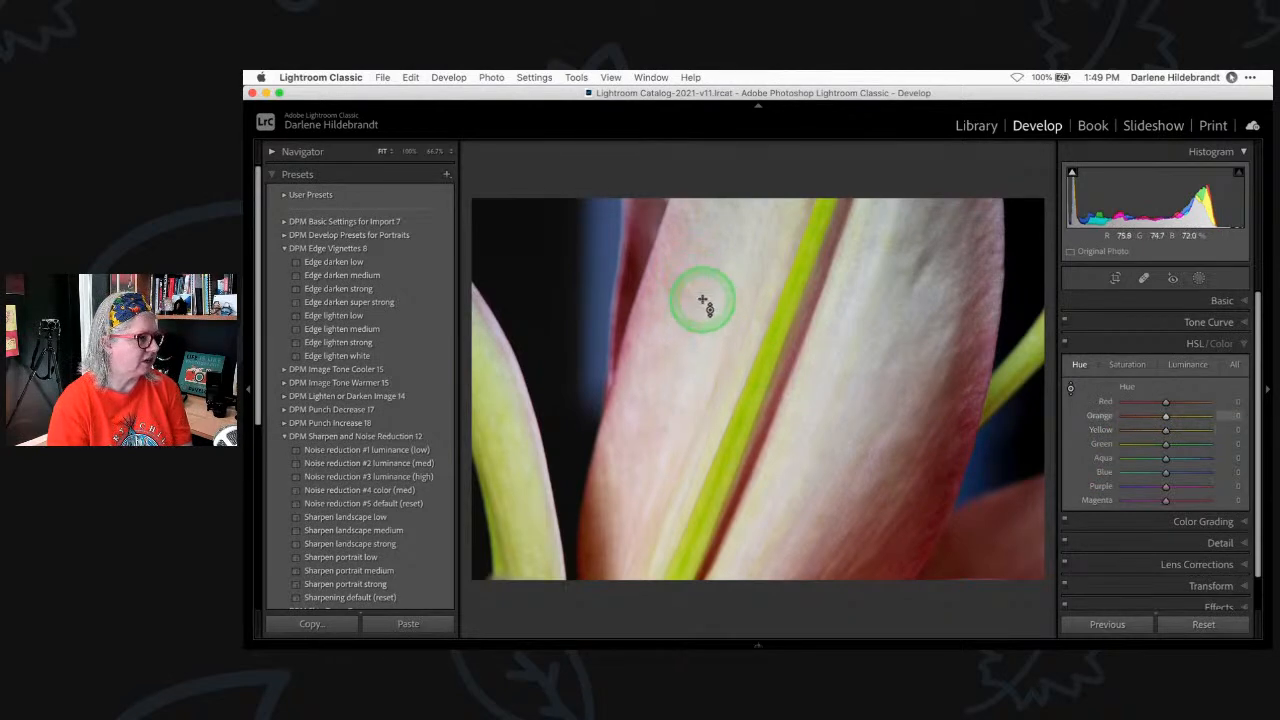
pyautogui.moveTo(703, 311); pyautogui.dragTo(677, 291)
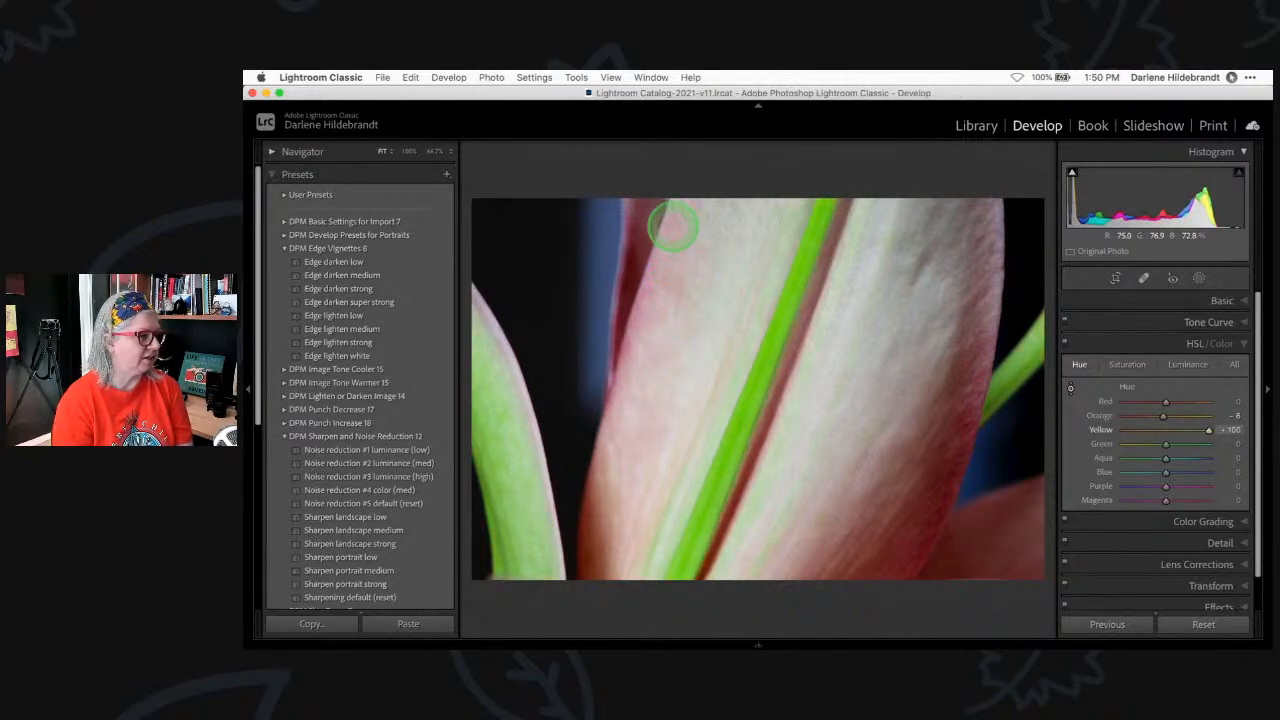
pyautogui.moveTo(672, 226); pyautogui.dragTo(666, 274)
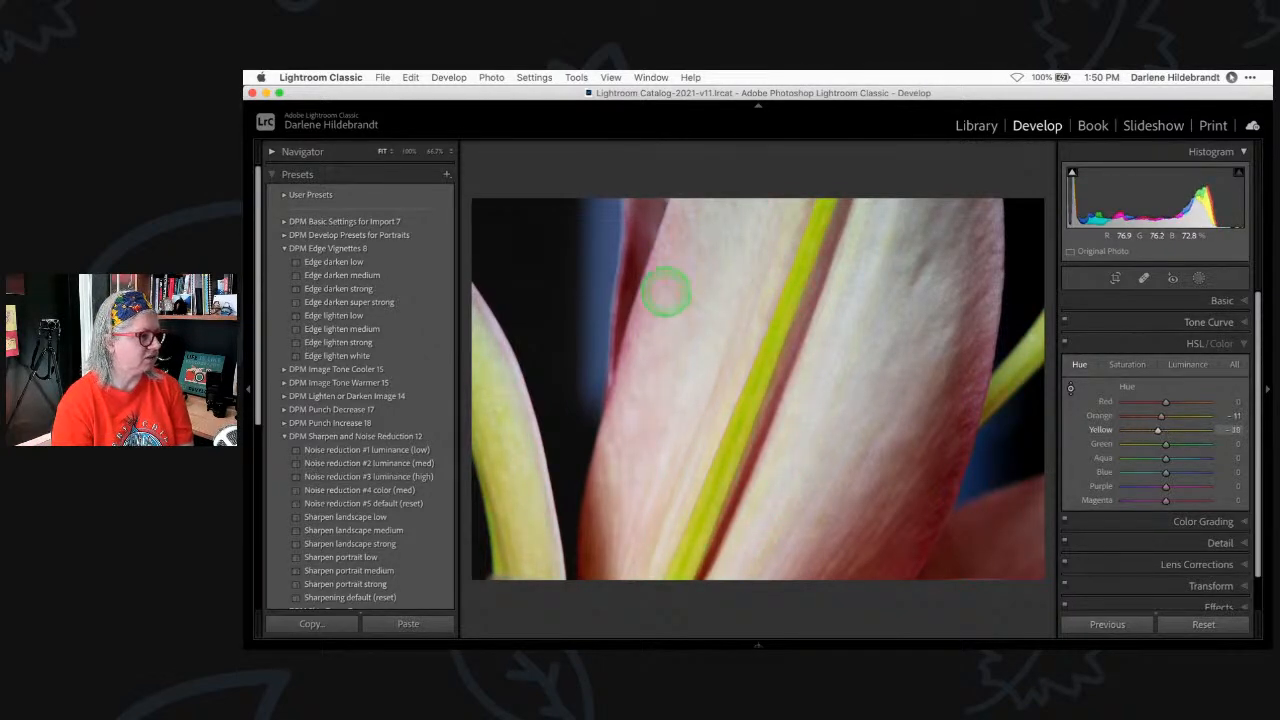
pyautogui.press('super+z')
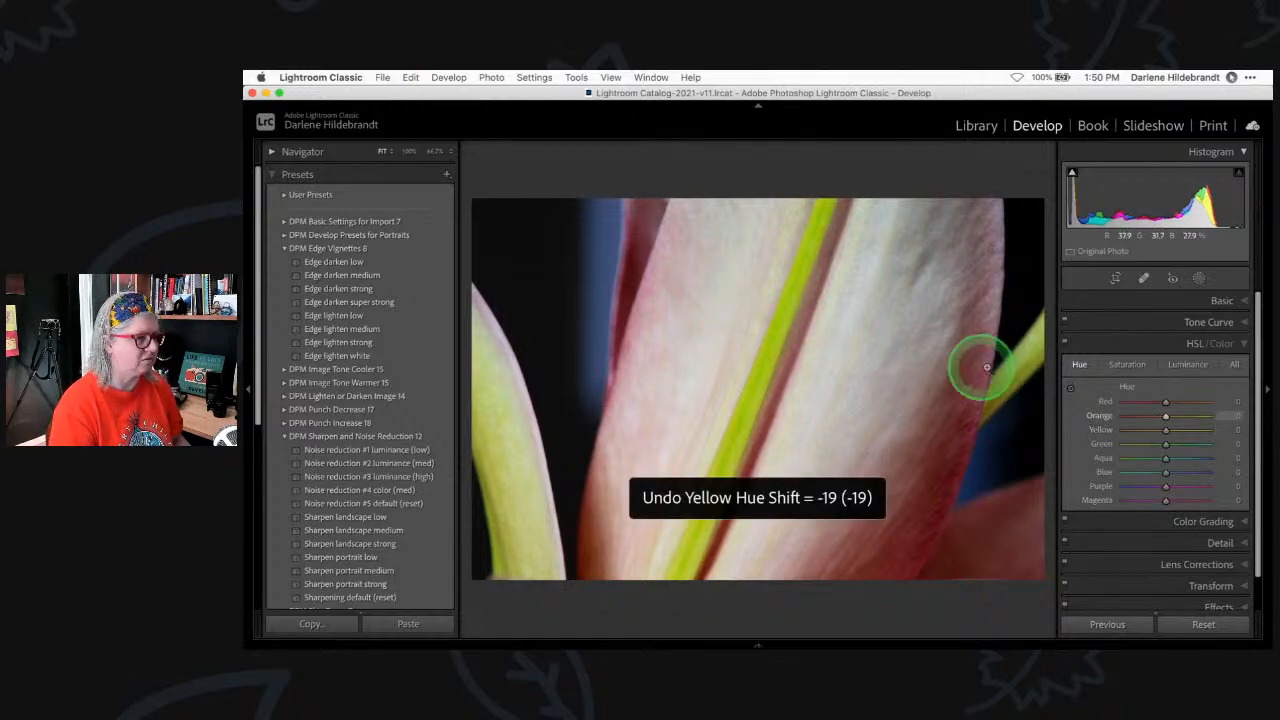
pyautogui.moveTo(877, 414); pyautogui.dragTo(909, 355)
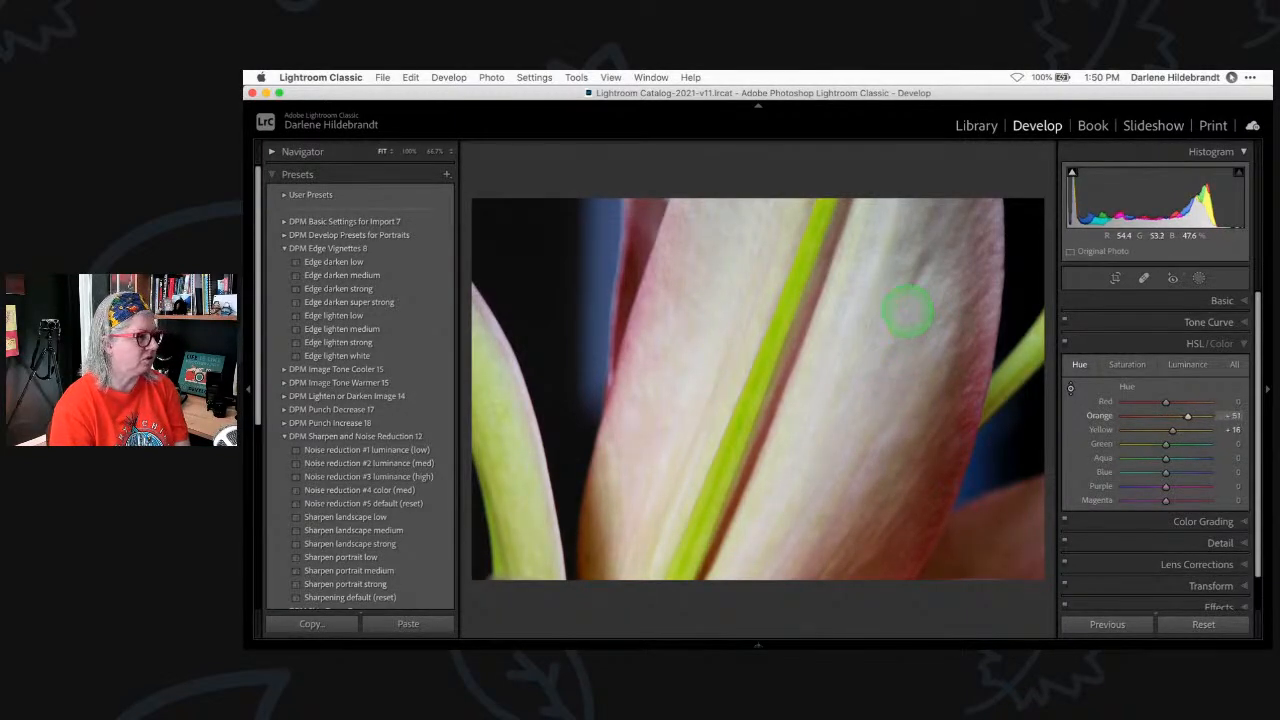
pyautogui.moveTo(908, 346); pyautogui.dragTo(899, 381)
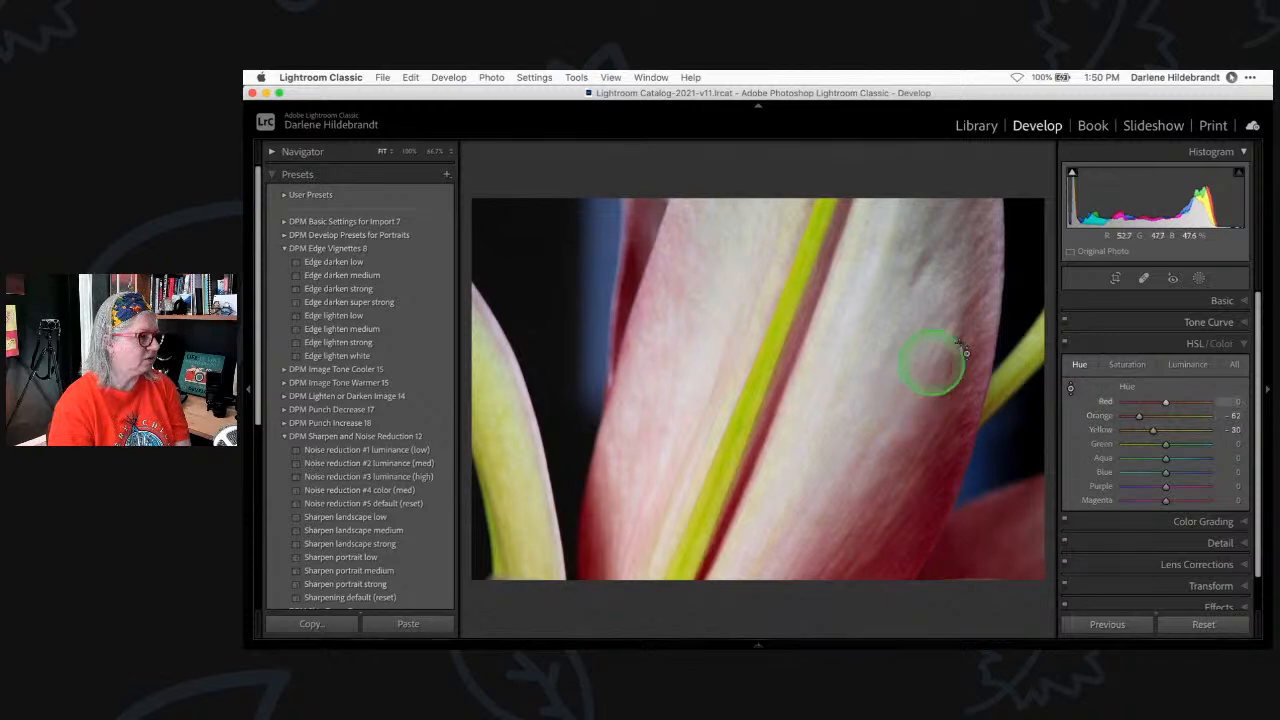
# Reduce the Yellow and Green saturation by targeted adjustment on the stem
pyautogui.click(1127, 365)
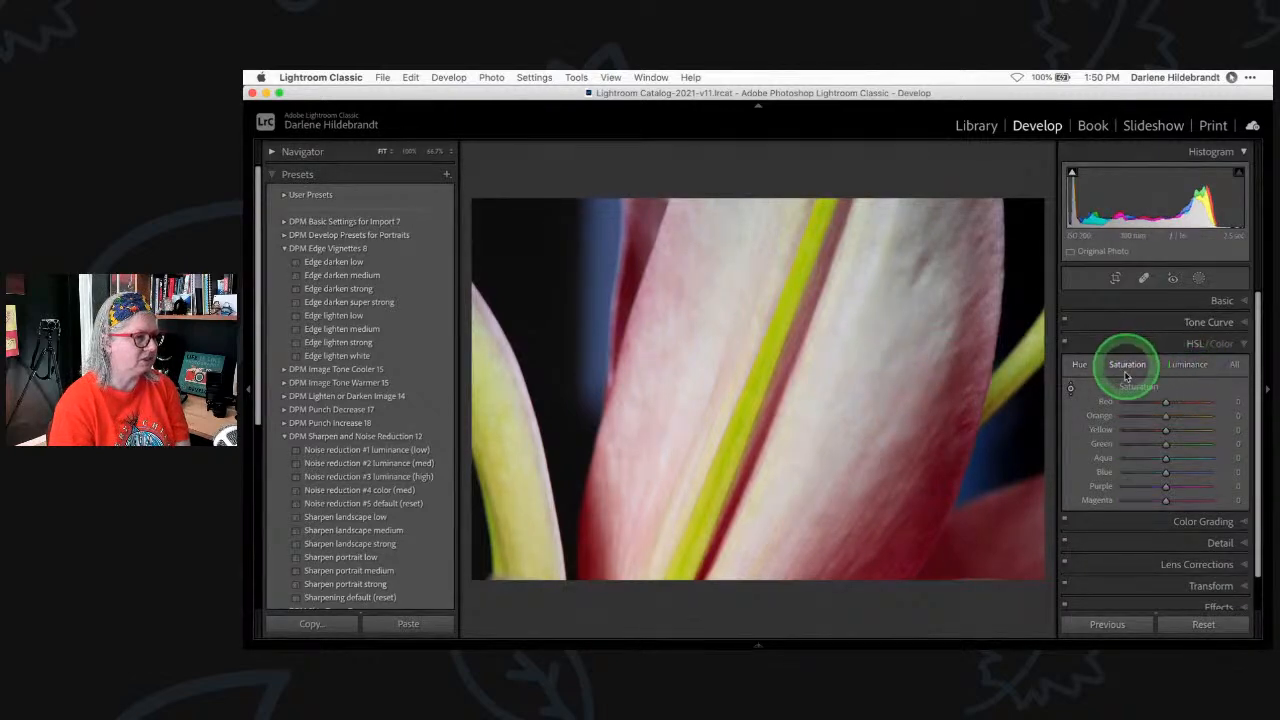
pyautogui.click(1072, 386)
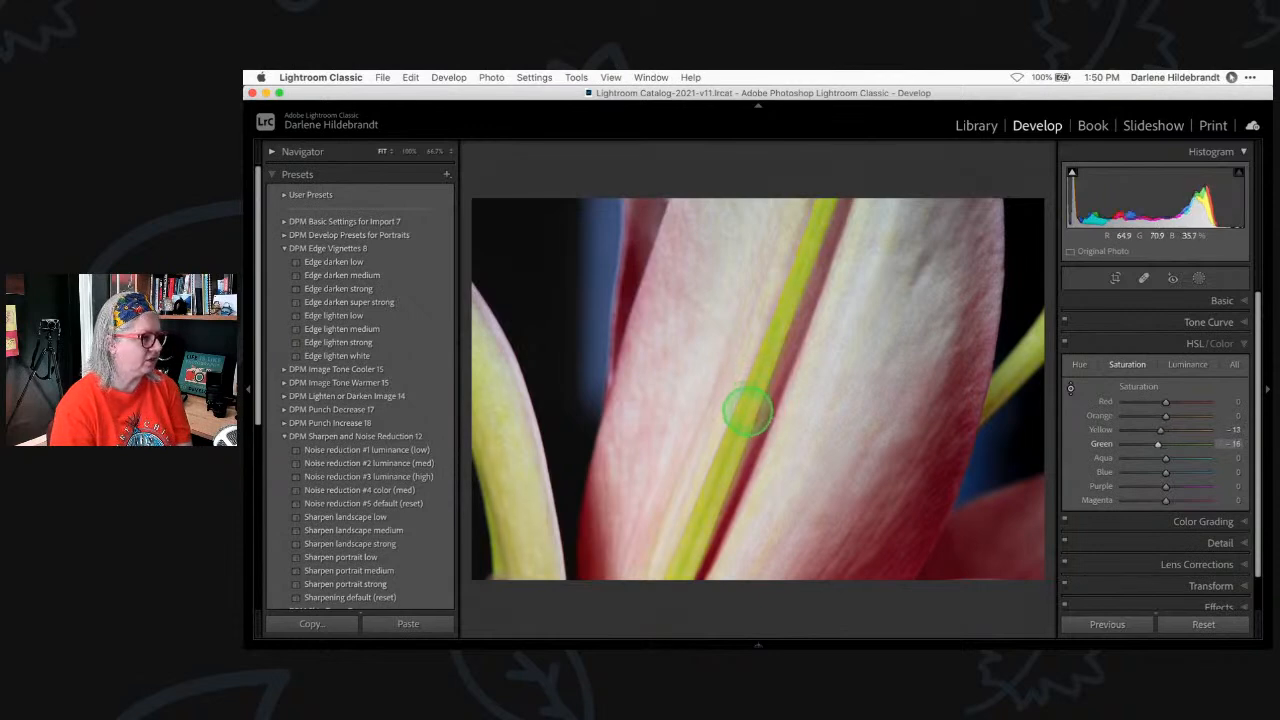
pyautogui.moveTo(748, 416)
pyautogui.mouseDown()
pyautogui.moveTo(743, 429)
pyautogui.moveTo(743, 400)
pyautogui.moveTo(766, 423)
pyautogui.mouseUp()
# Adjust the stem's luminance with the targeted HSL tool, trying it darker before settling on Yellow +8 and Green +66
pyautogui.click(1185, 366)
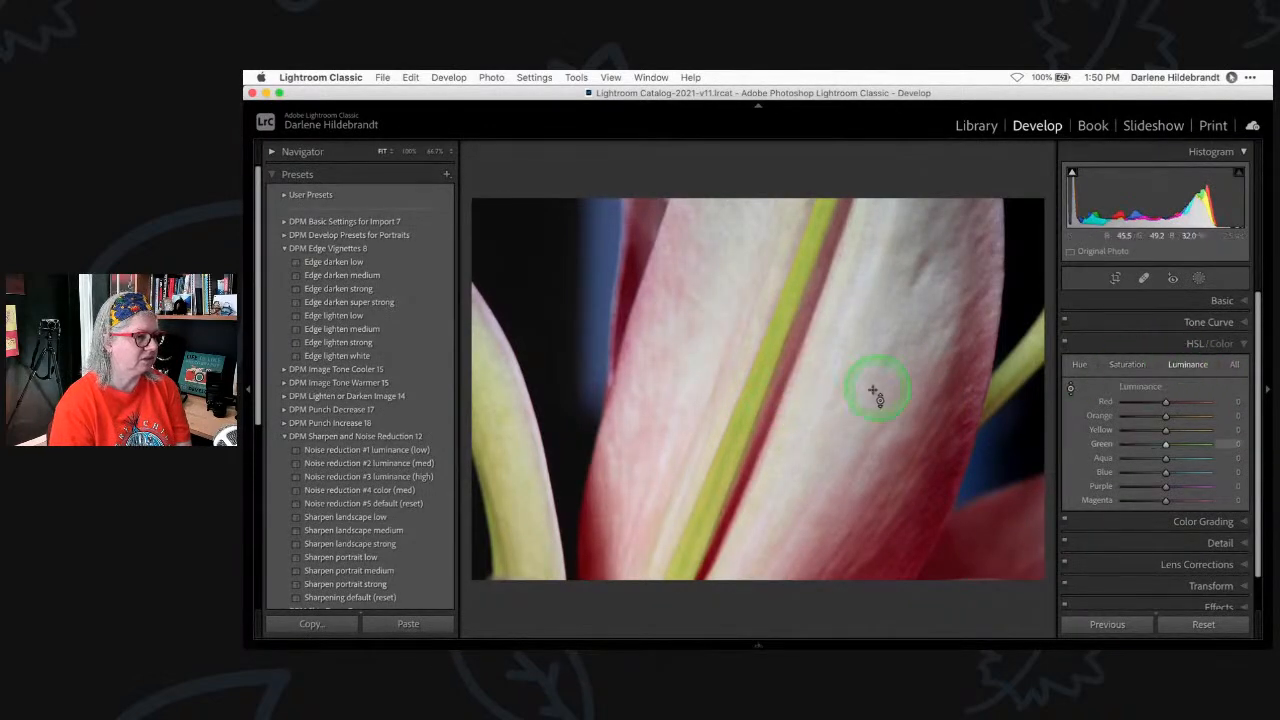
pyautogui.moveTo(791, 289); pyautogui.dragTo(782, 432)
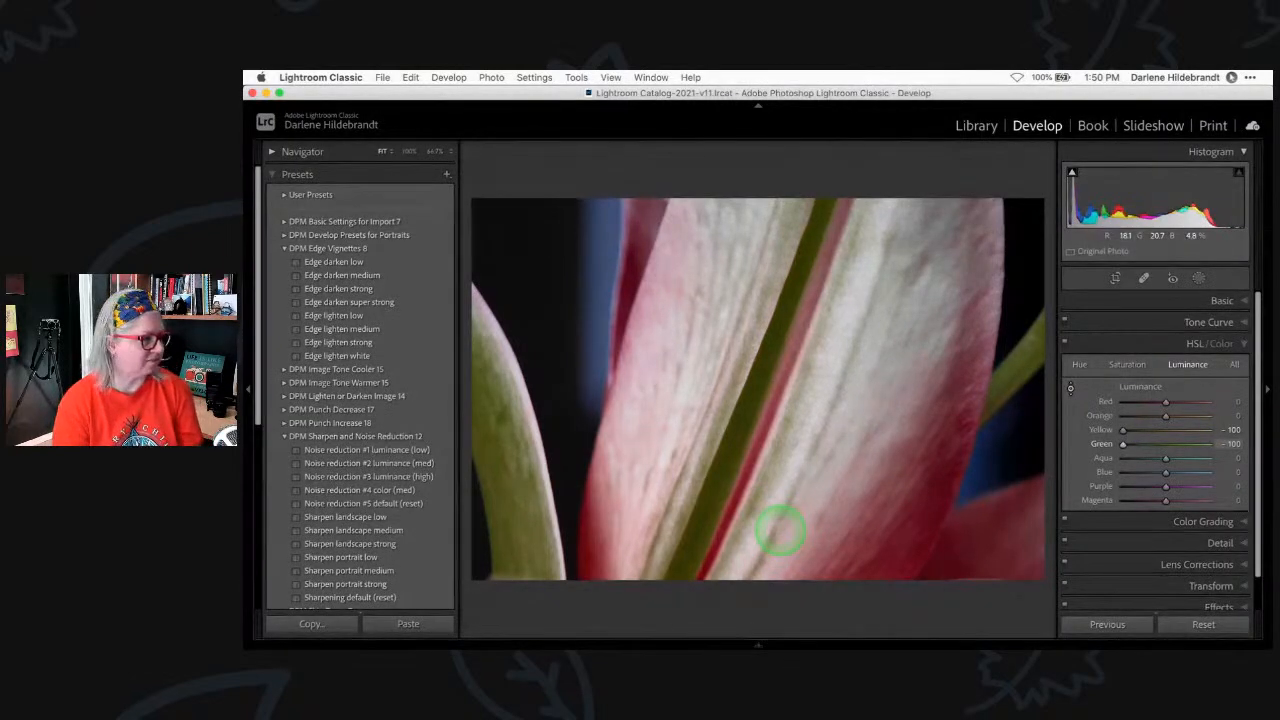
pyautogui.moveTo(781, 532); pyautogui.dragTo(750, 267)
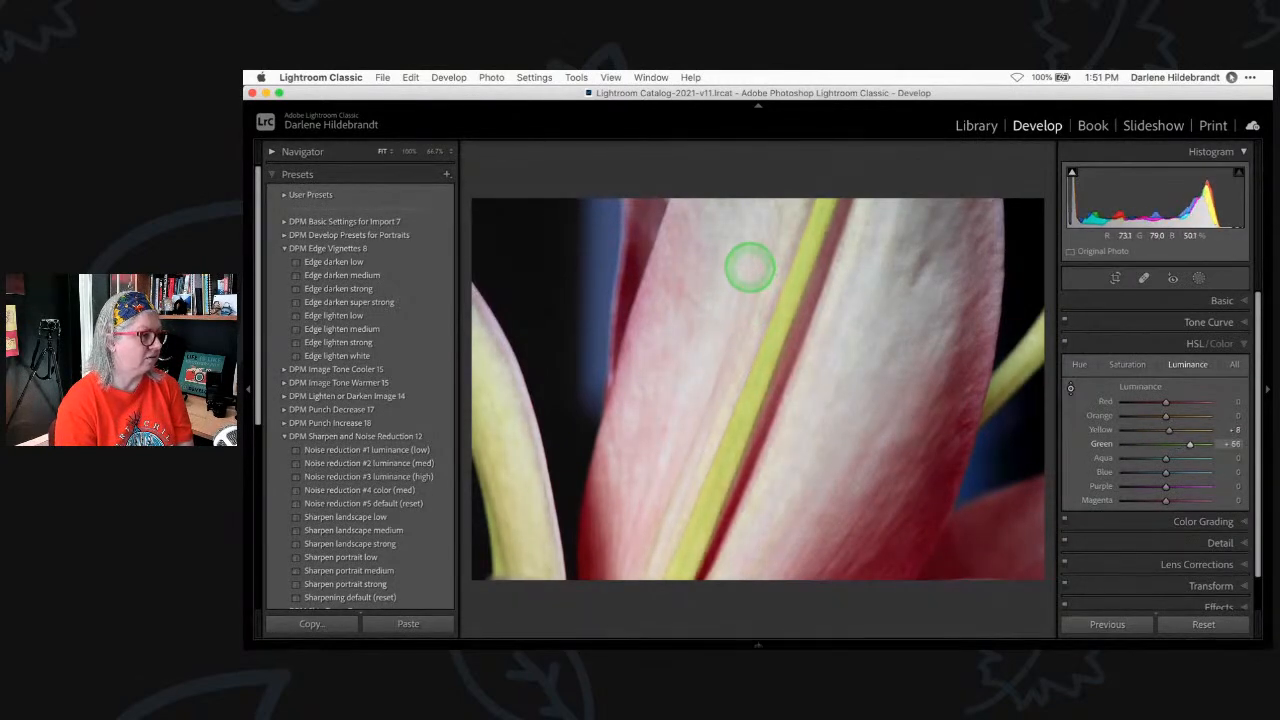
# Use targeted HSL adjustments on the stem to lower saturation to Yellow −38, Green −50 and hue to Yellow −54, Green −26
pyautogui.click(1130, 365)
pyautogui.moveTo(771, 320); pyautogui.dragTo(776, 333)
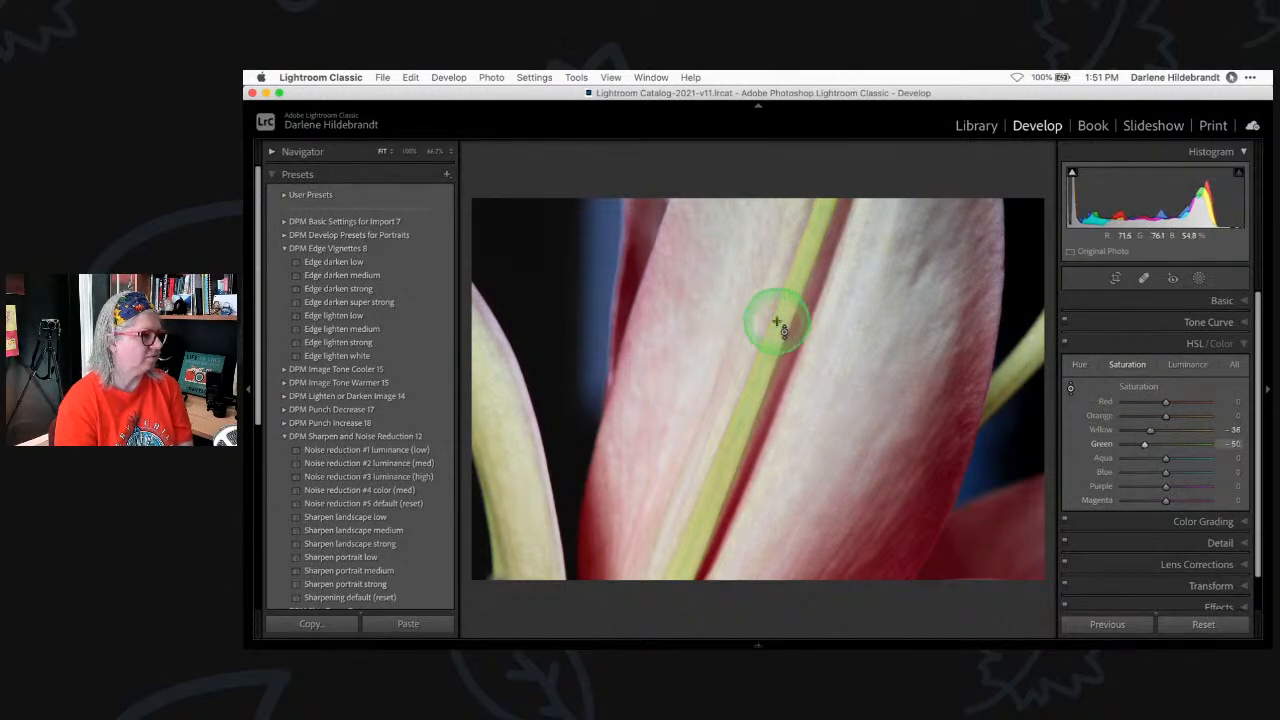
pyautogui.click(1079, 364)
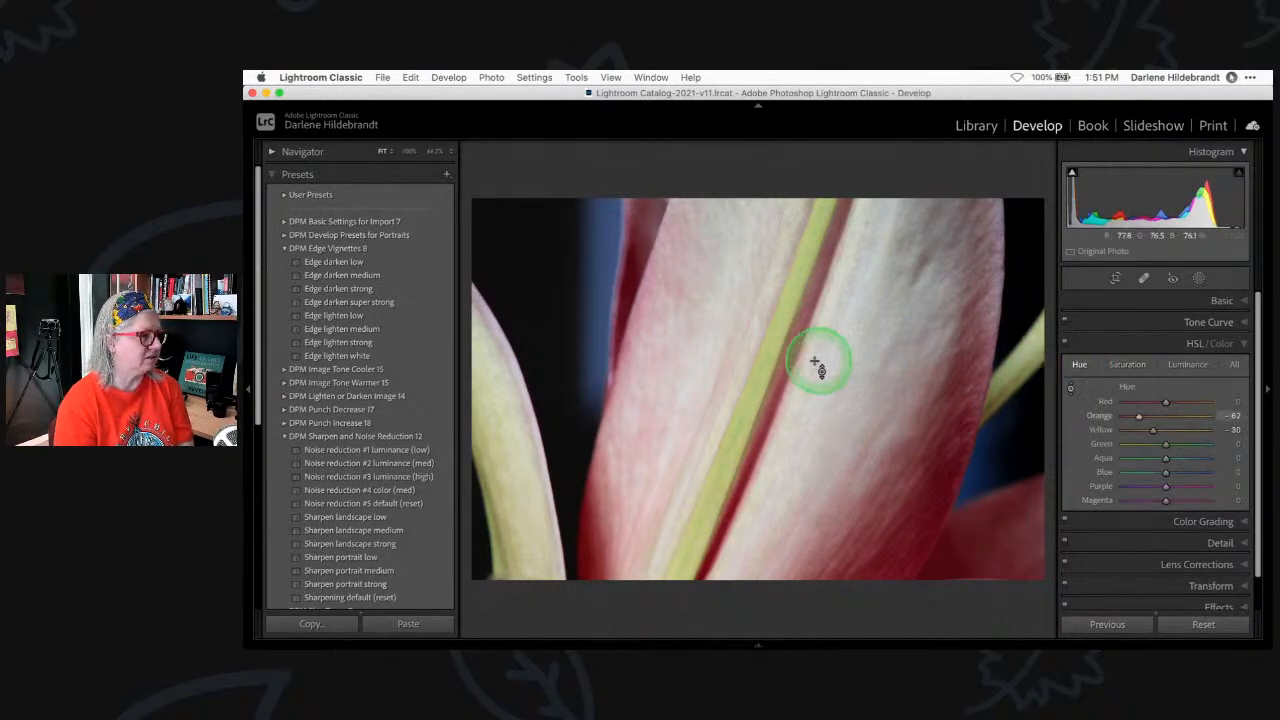
pyautogui.moveTo(780, 286); pyautogui.dragTo(778, 323)
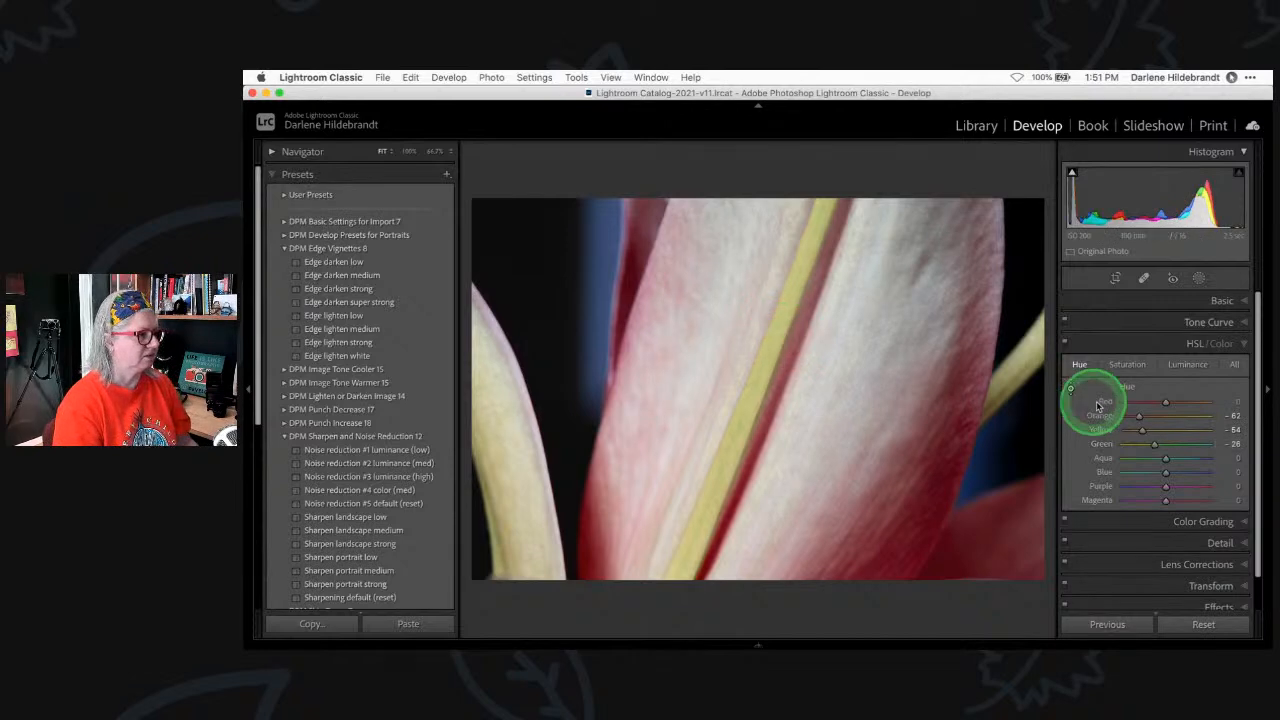
# Compare the edited petal photo with its original version several times
pyautogui.press('p')
pyautogui.press('\\')
pyautogui.press('\\')
pyautogui.press('\\')
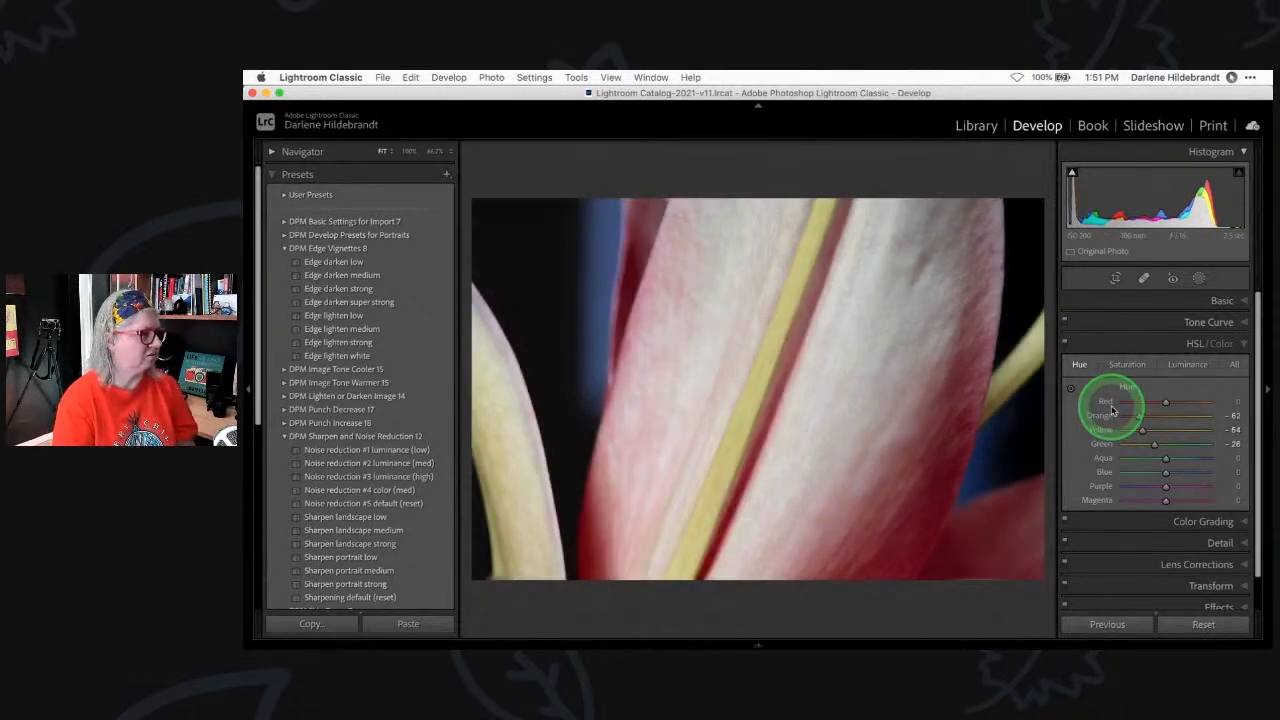
pyautogui.press('\\')
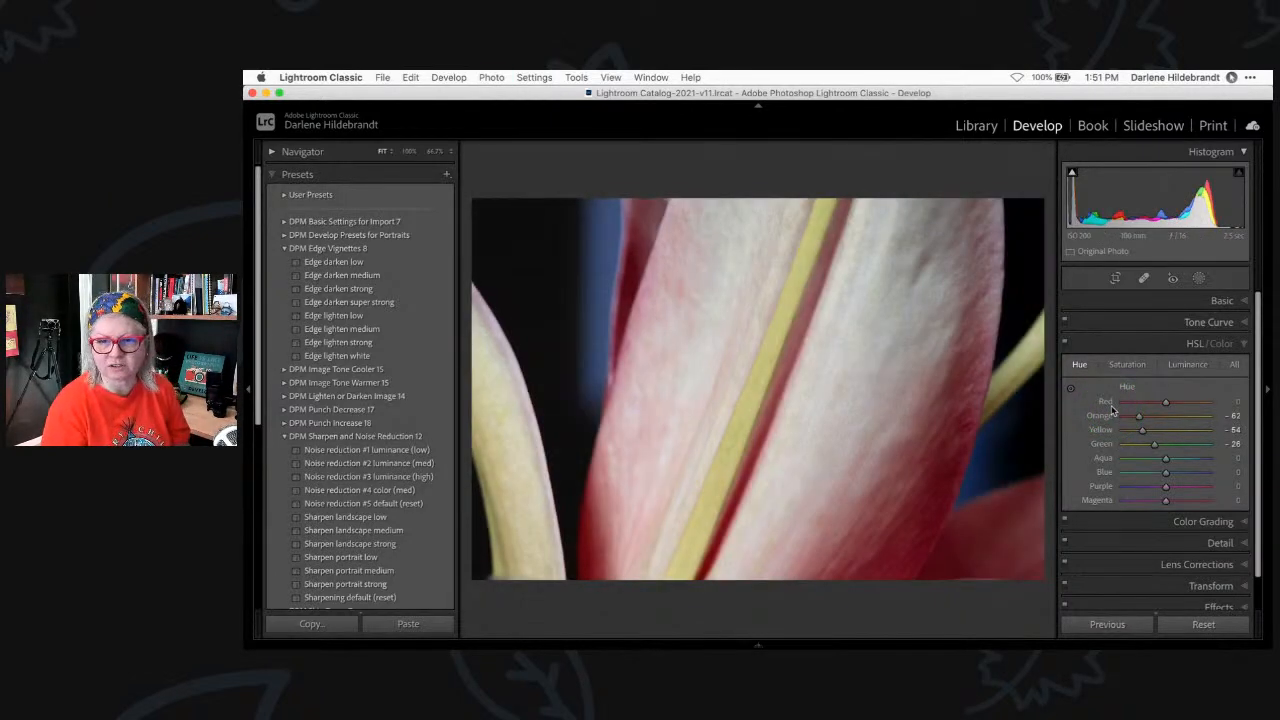
pyautogui.press('\\')
pyautogui.press('\\')
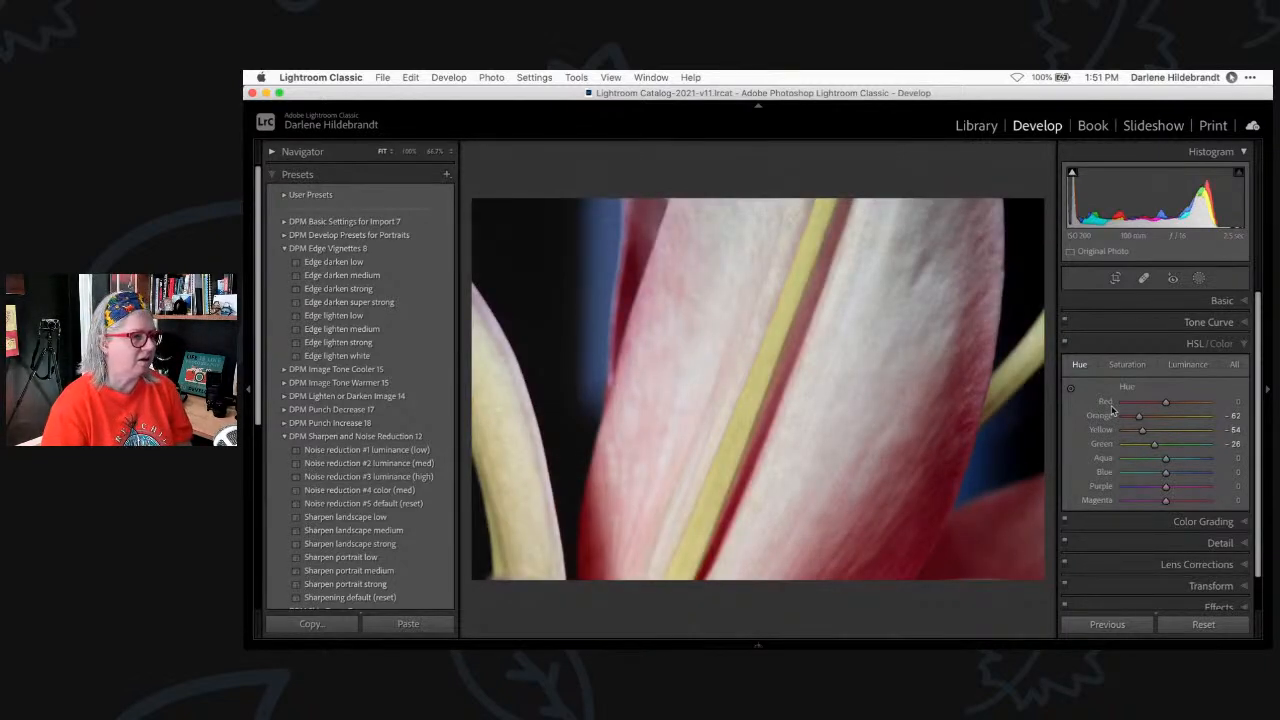
# Try a targeted hue shift on the petal's red edge to Red −34, and undo it
pyautogui.click(1070, 388)
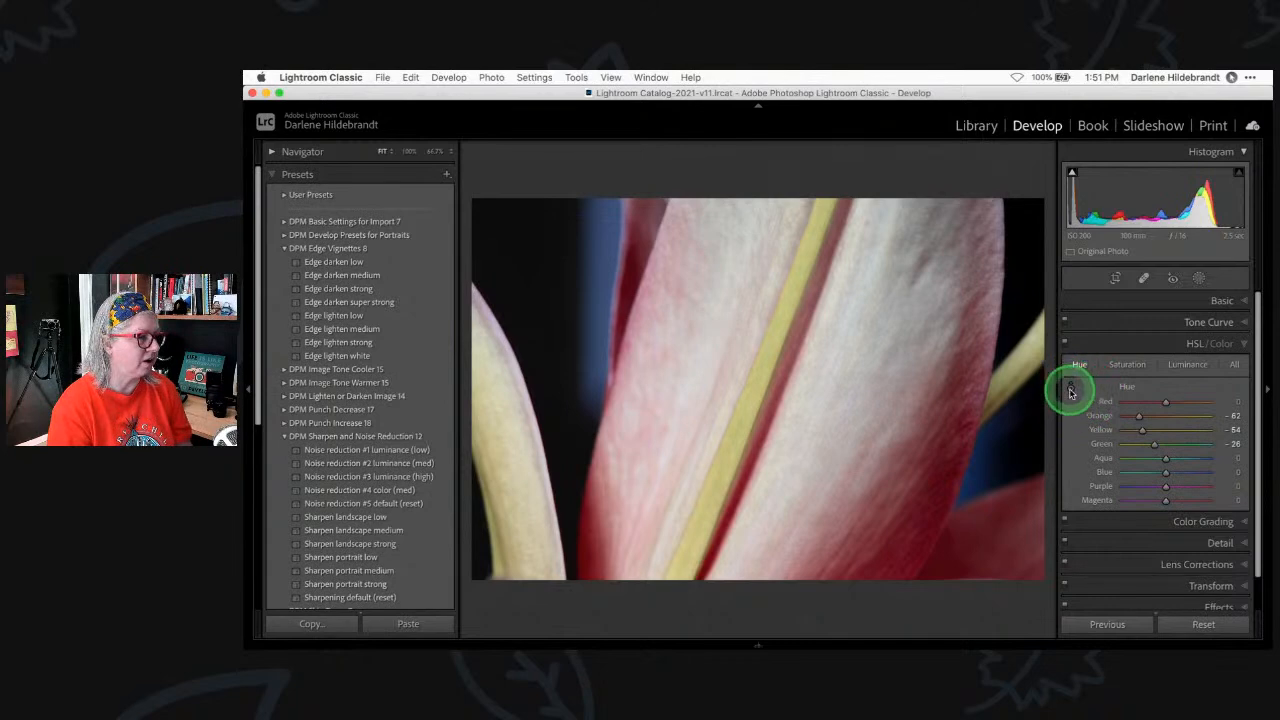
pyautogui.moveTo(934, 448); pyautogui.dragTo(900, 433)
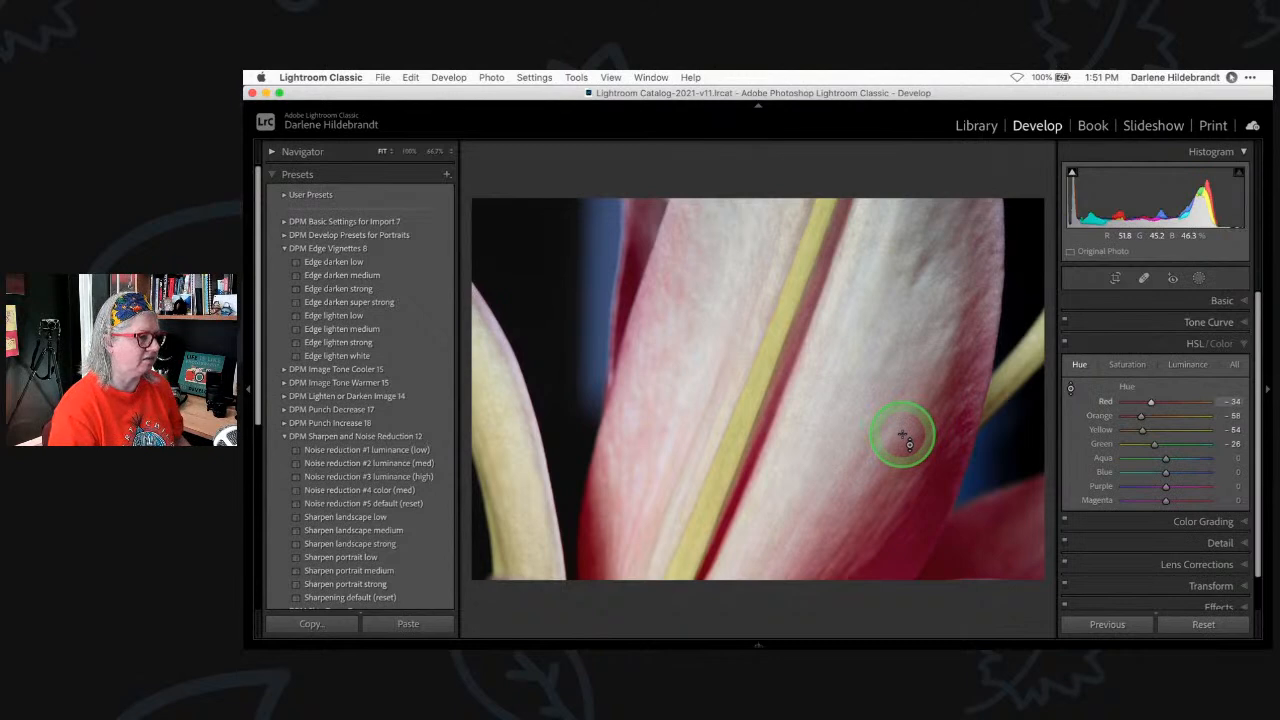
pyautogui.press('super+z')
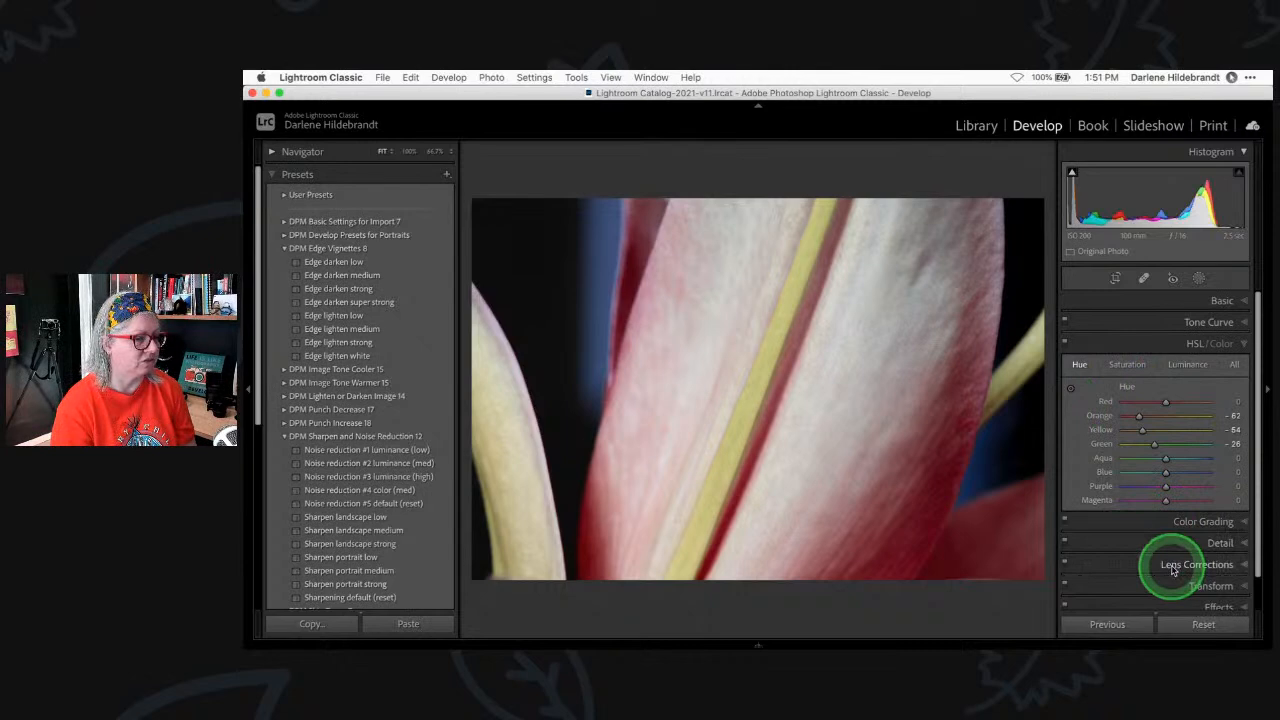
# Toggle the HSL adjustments off and on to compare their effect, leaving them disabled
pyautogui.click(1065, 344)
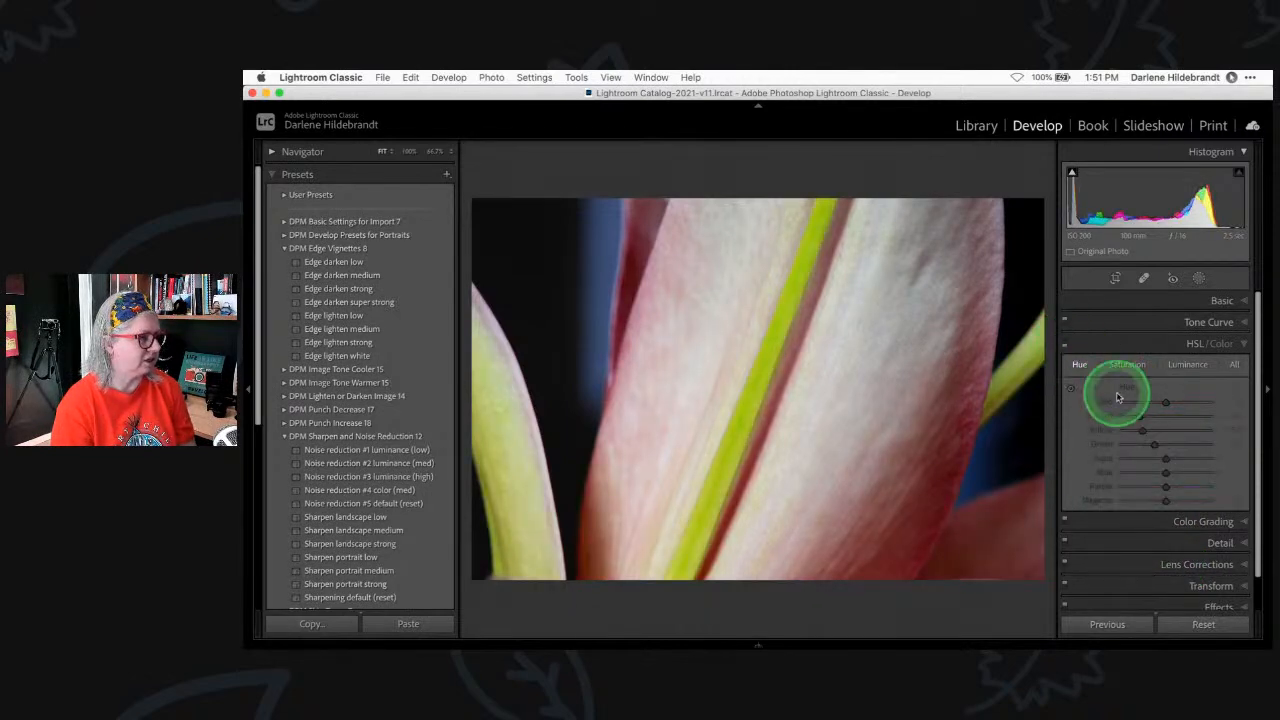
pyautogui.click(1065, 344)
pyautogui.click(1065, 344)
pyautogui.click(1065, 344)
pyautogui.click(1065, 344)
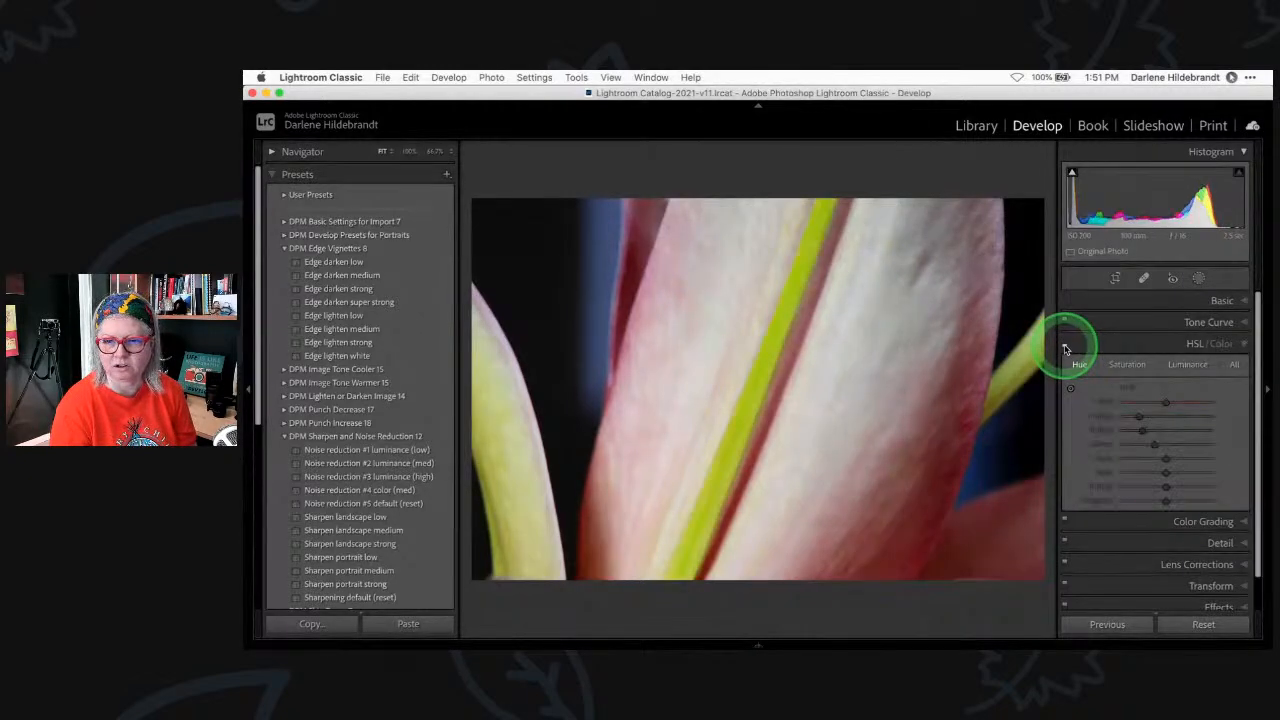
# Open a TIFF copy with Lightroom adjustments in Luminar Neo and enlarge its window to fill the screen
pyautogui.rightClick(773, 316)
pyautogui.moveTo(800, 360)
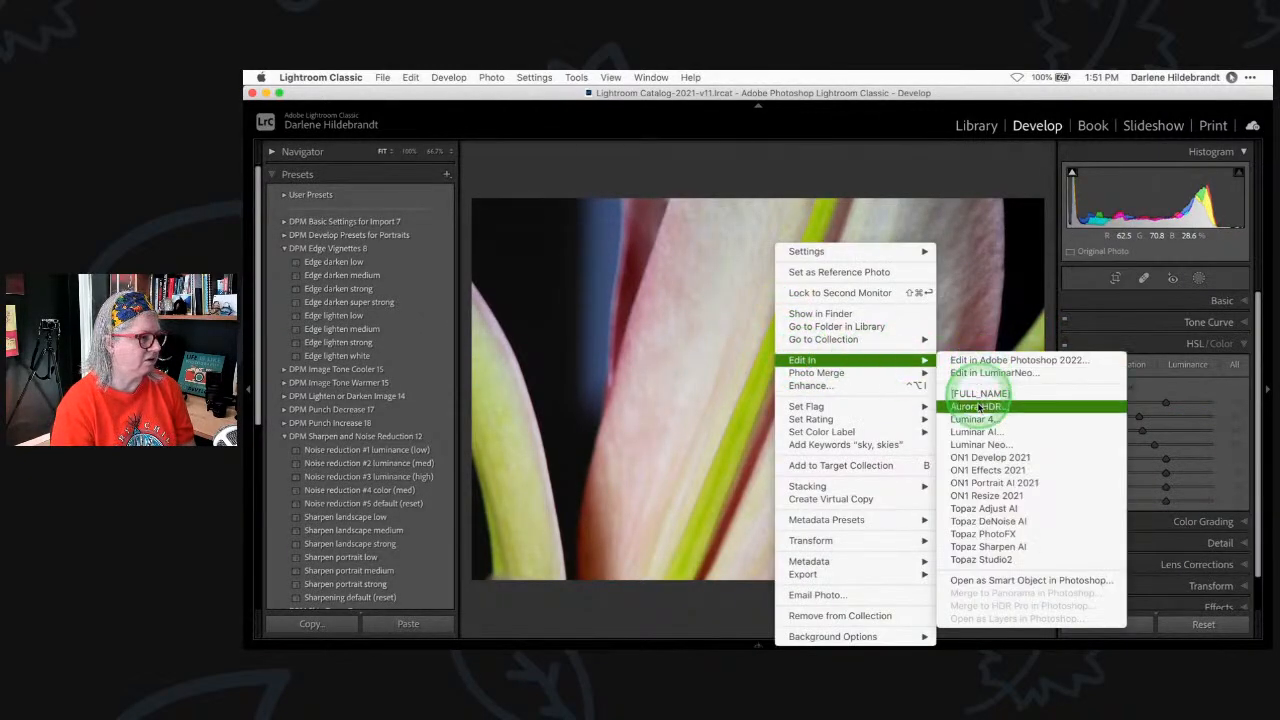
pyautogui.click(974, 445)
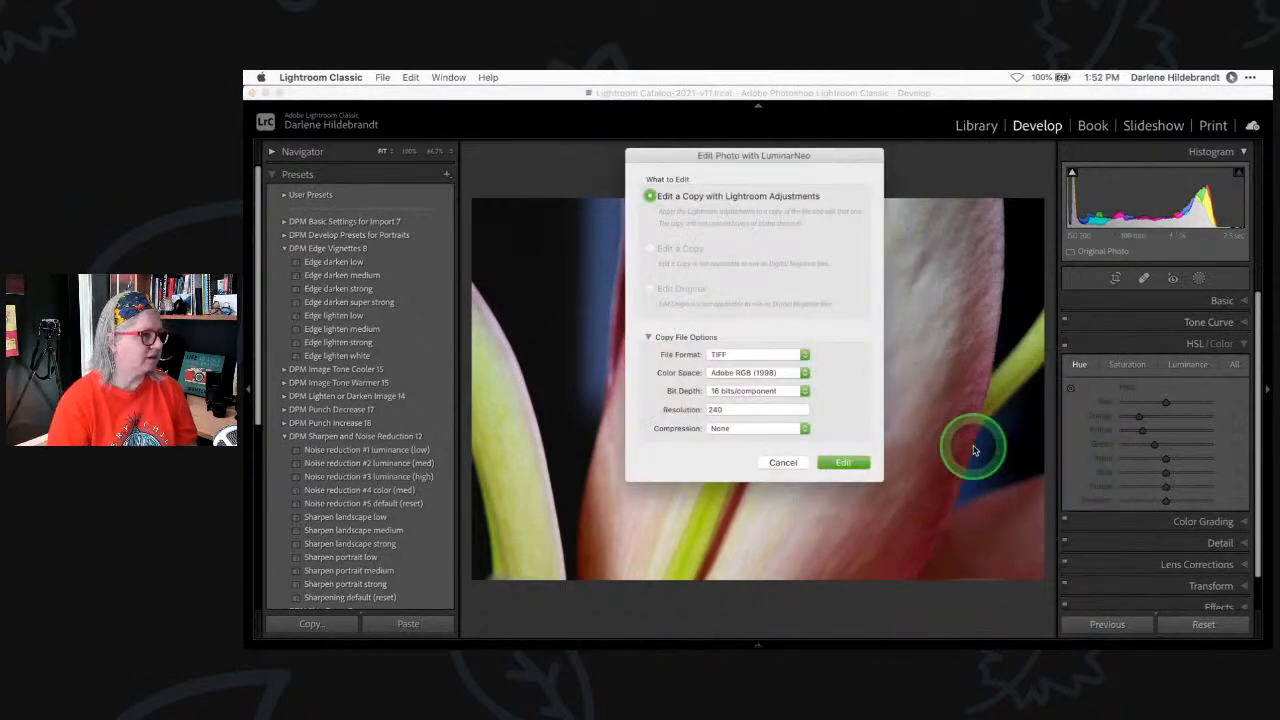
pyautogui.click(845, 463)
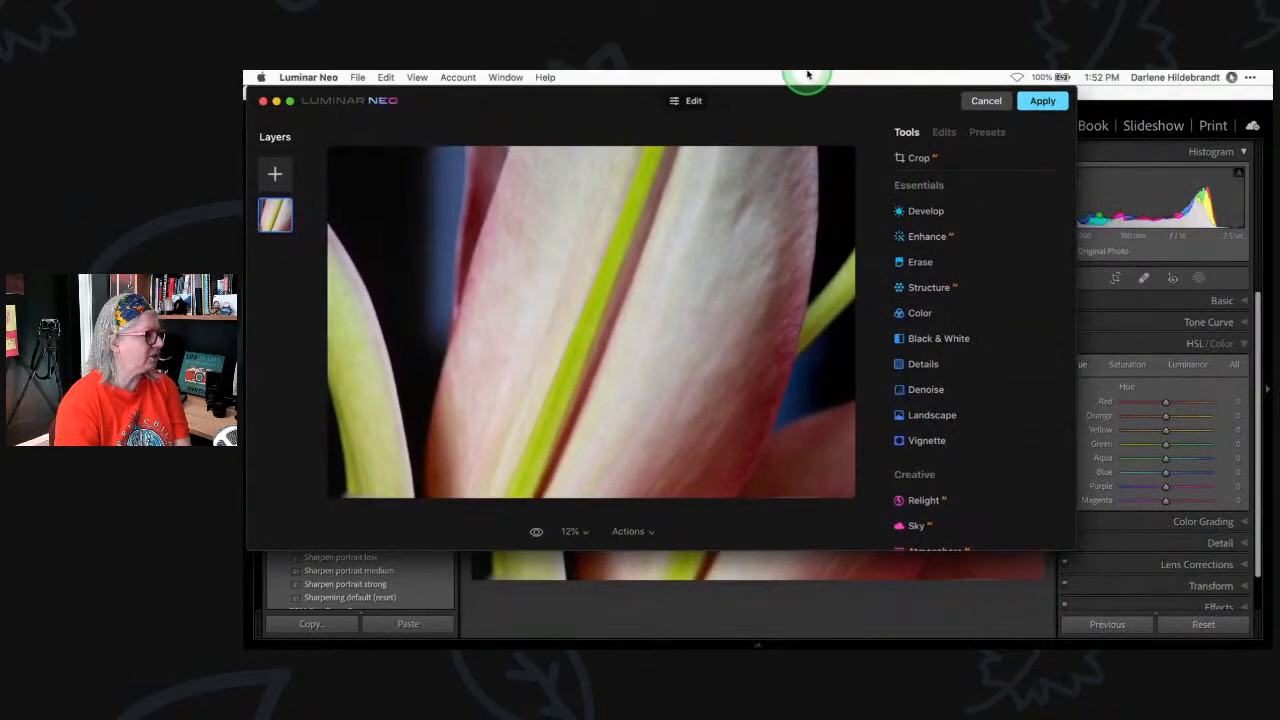
pyautogui.moveTo(817, 91); pyautogui.dragTo(813, 91)
pyautogui.moveTo(1050, 543); pyautogui.dragTo(1268, 643)
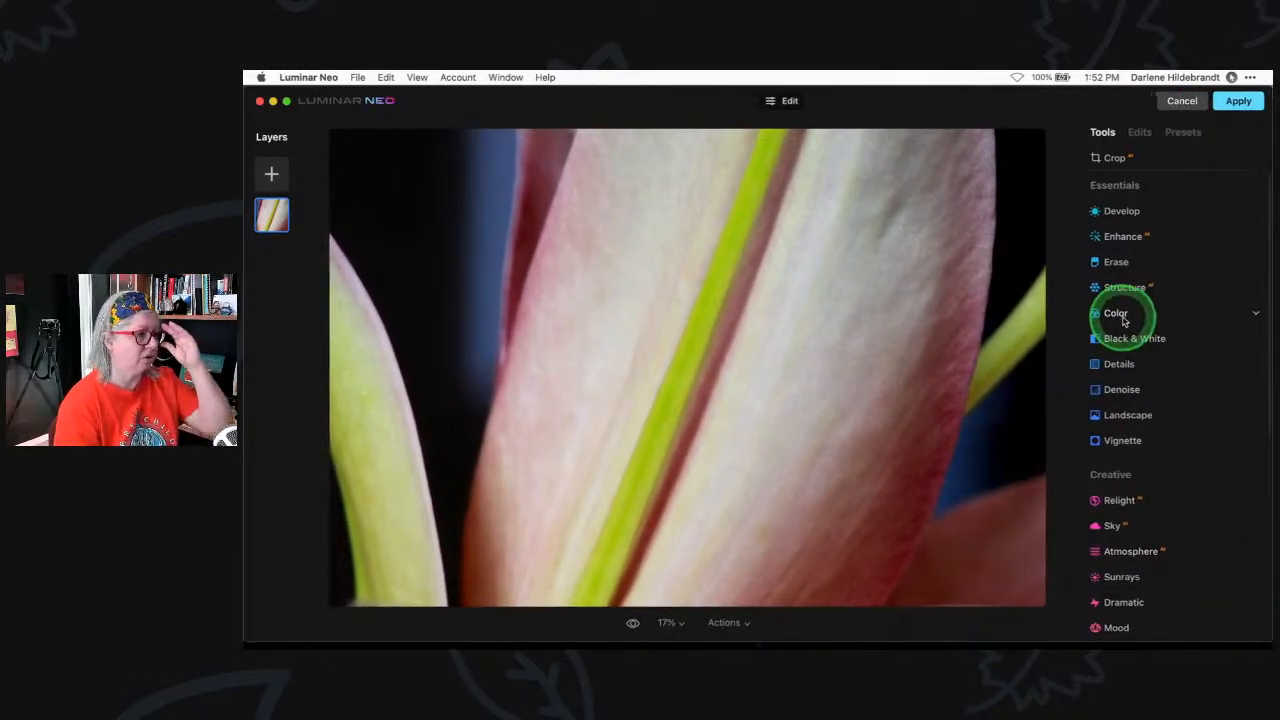
# In Color's HSL saturation, set Red to 39, Orange to 12, Yellow to −13, Green to −44 and Magenta to 23
pyautogui.click(1156, 331)
pyautogui.click(1118, 455)
pyautogui.scroll(-4, 1121, 463)
pyautogui.scroll(2, 1121, 463)
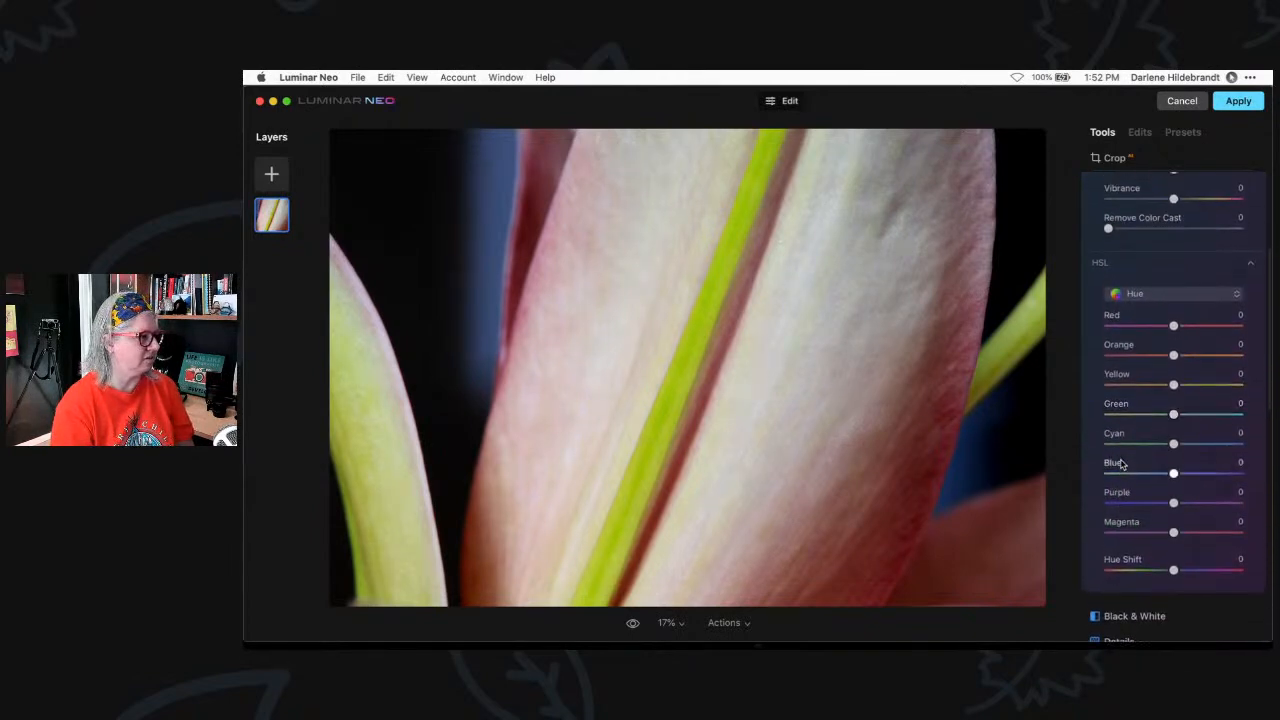
pyautogui.click(1147, 298)
pyautogui.click(1153, 328)
pyautogui.moveTo(1162, 387); pyautogui.dragTo(1147, 416)
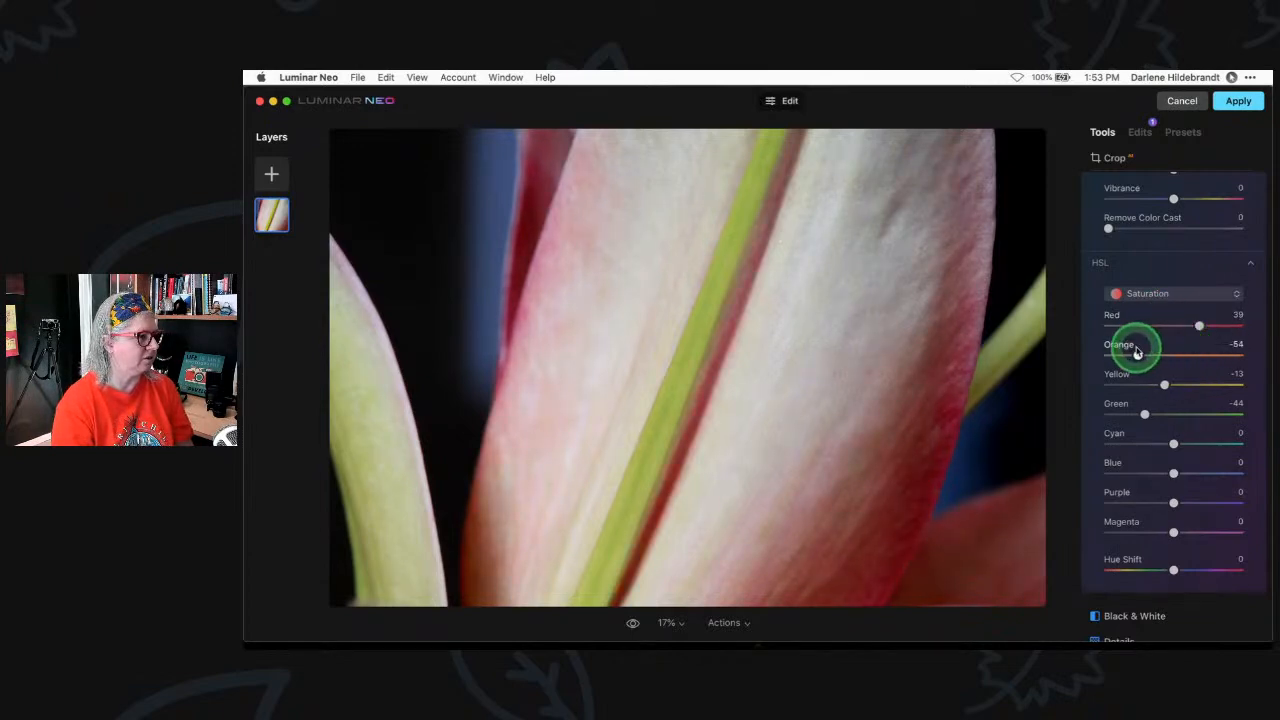
pyautogui.moveTo(1173, 532)
pyautogui.mouseDown()
pyautogui.moveTo(1200, 531)
pyautogui.moveTo(1143, 533)
pyautogui.moveTo(1188, 531)
pyautogui.mouseUp()
# Set the HSL hue of both Yellow and Green to 6, and close the Color tool
pyautogui.click(1138, 292)
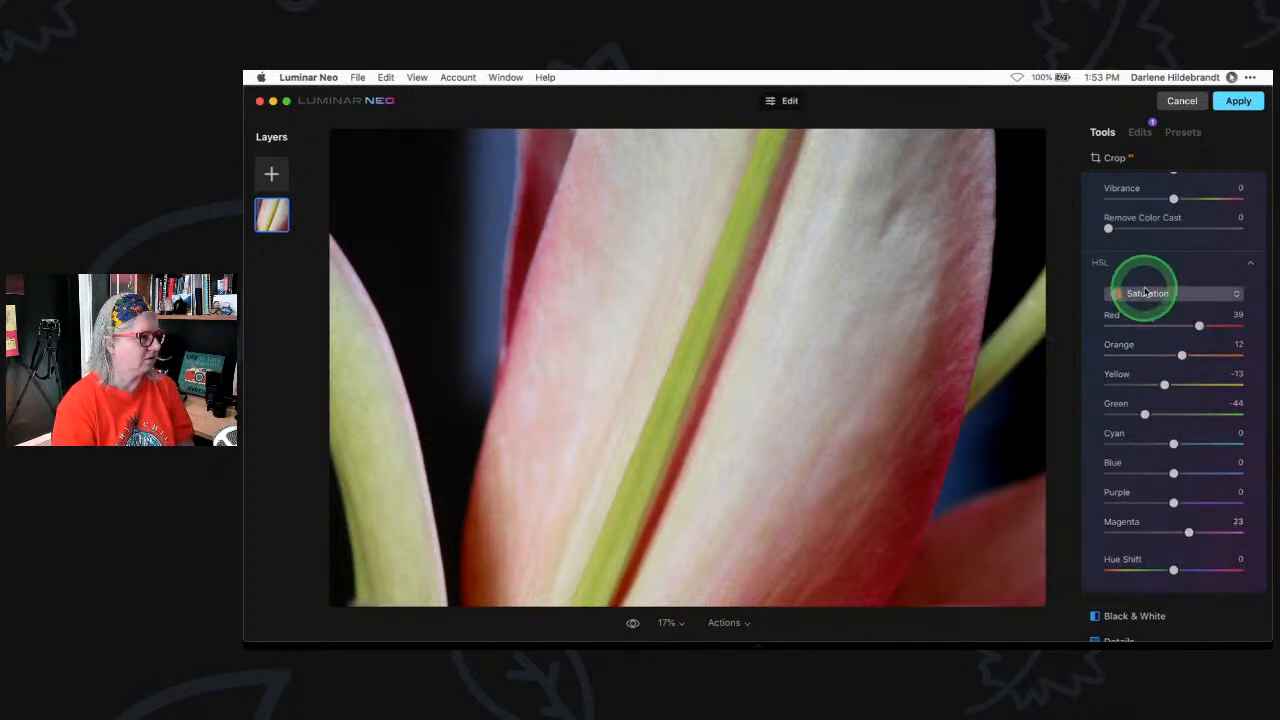
pyautogui.click(1160, 372)
pyautogui.moveTo(1170, 384); pyautogui.dragTo(1166, 356)
pyautogui.moveTo(1173, 413)
pyautogui.mouseDown()
pyautogui.moveTo(1143, 416)
pyautogui.moveTo(1242, 410)
pyautogui.moveTo(1173, 410)
pyautogui.mouseUp()
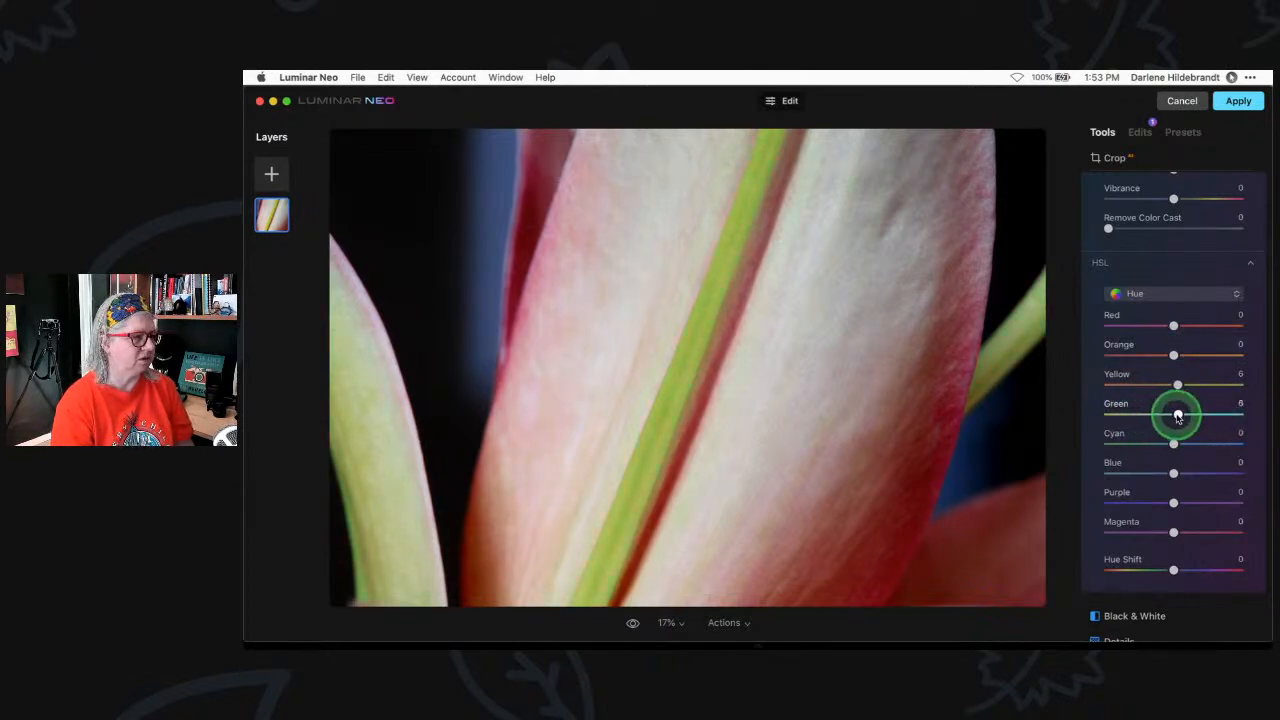
pyautogui.scroll(2, 1163, 405)
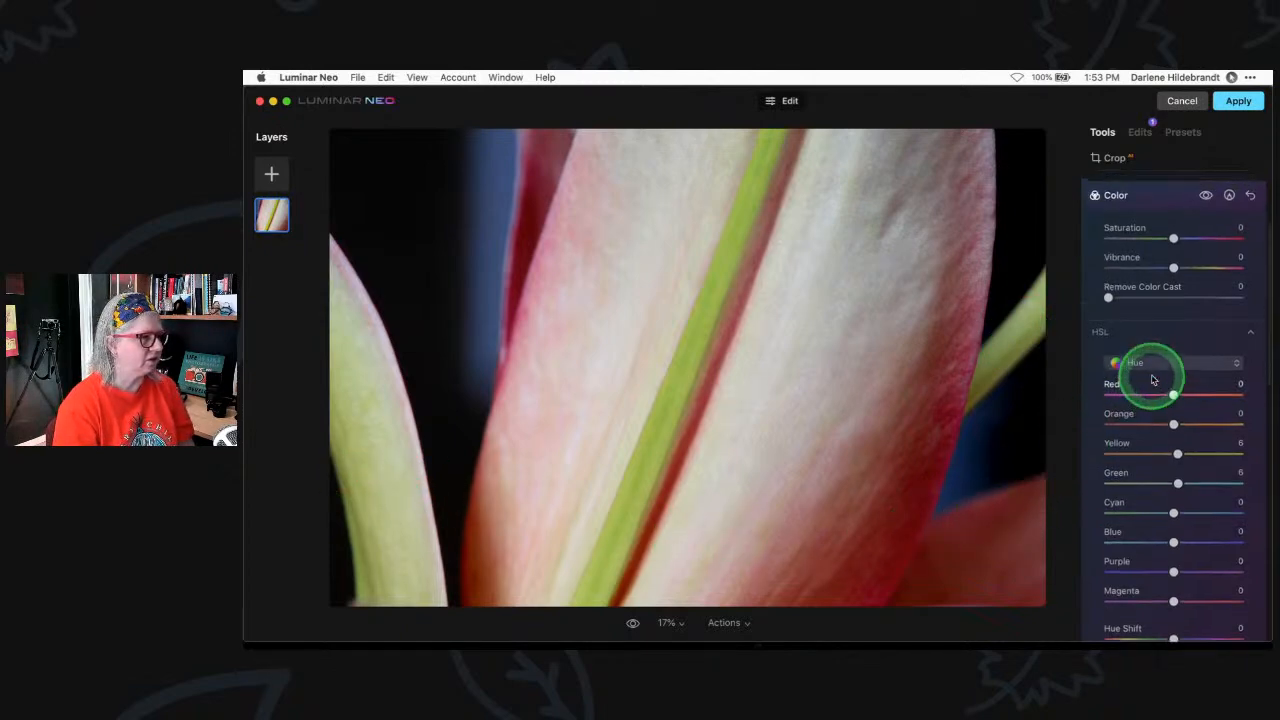
pyautogui.click(1158, 180)
# Open the Mood tool and apply the Auckland LUT to the petal photo
pyautogui.scroll(-3, 1158, 334)
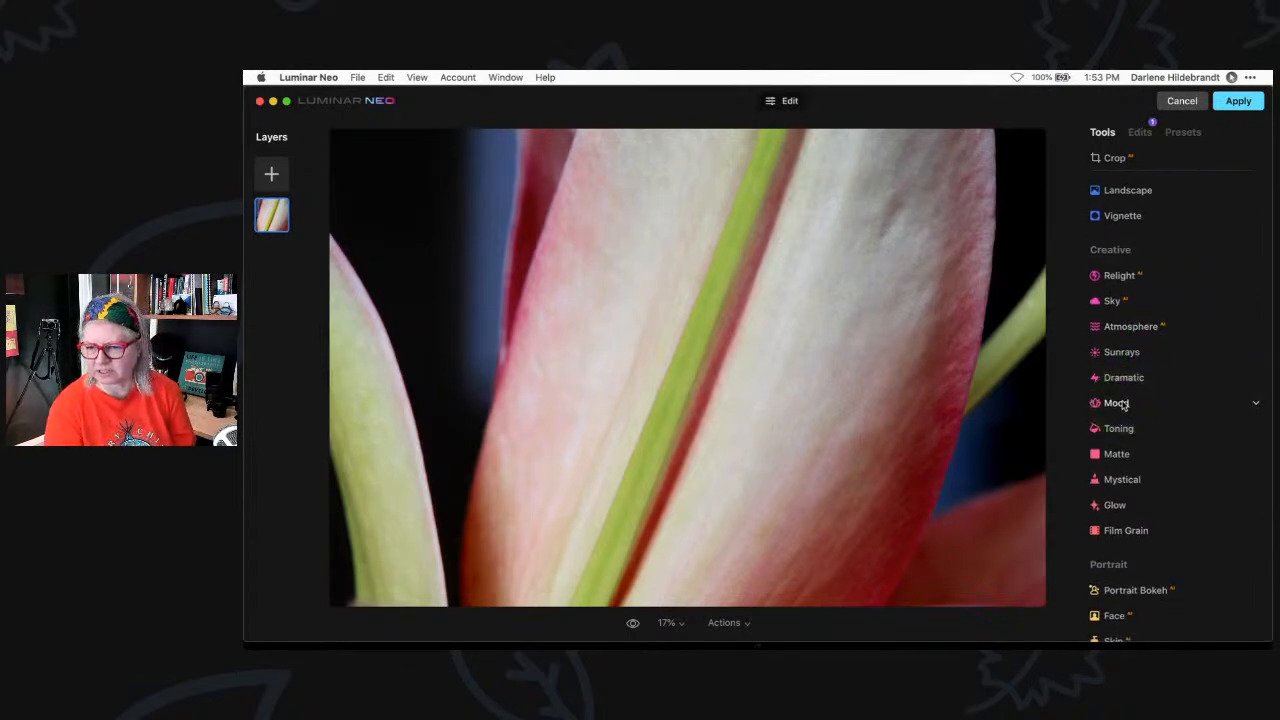
pyautogui.click(1124, 404)
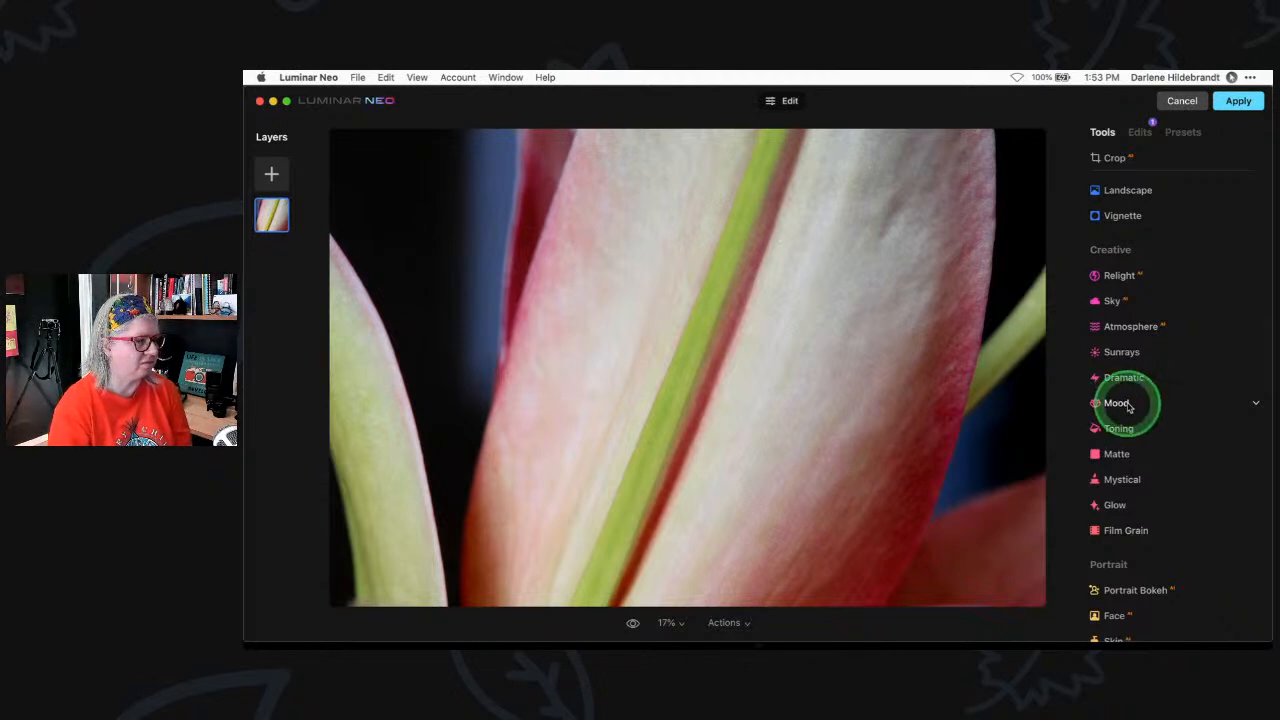
pyautogui.click(1145, 407)
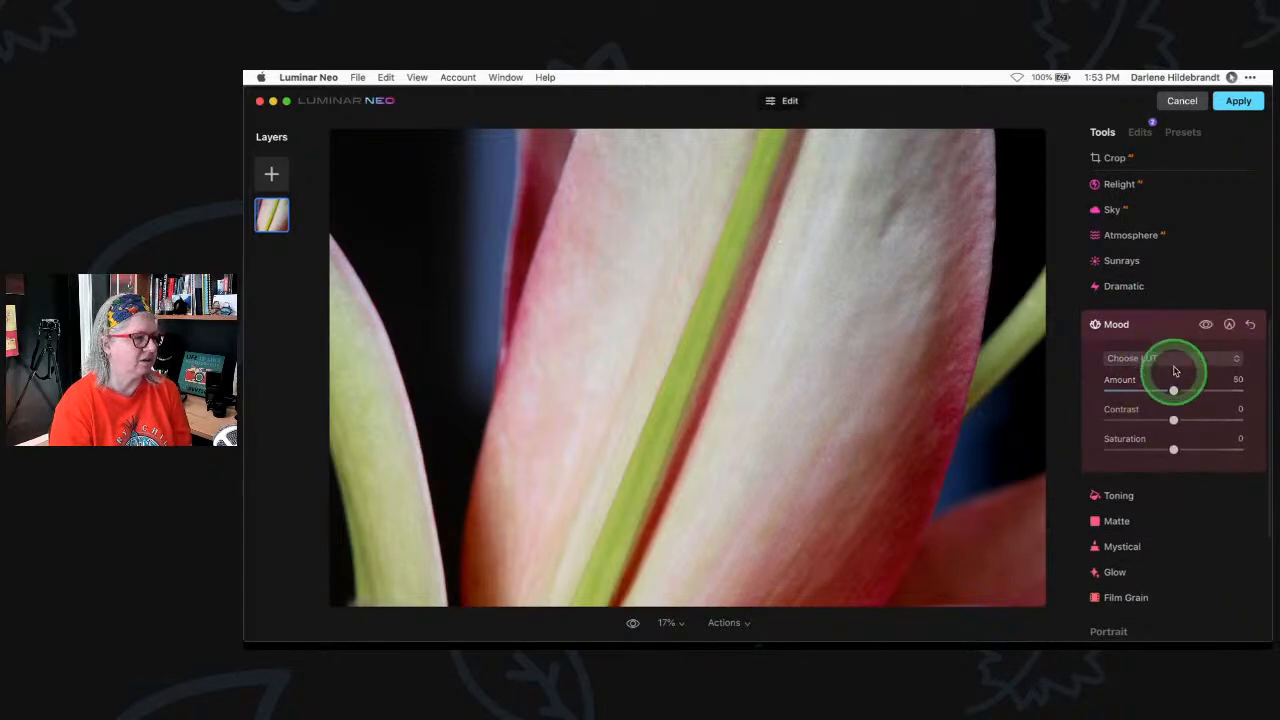
pyautogui.click(1170, 360)
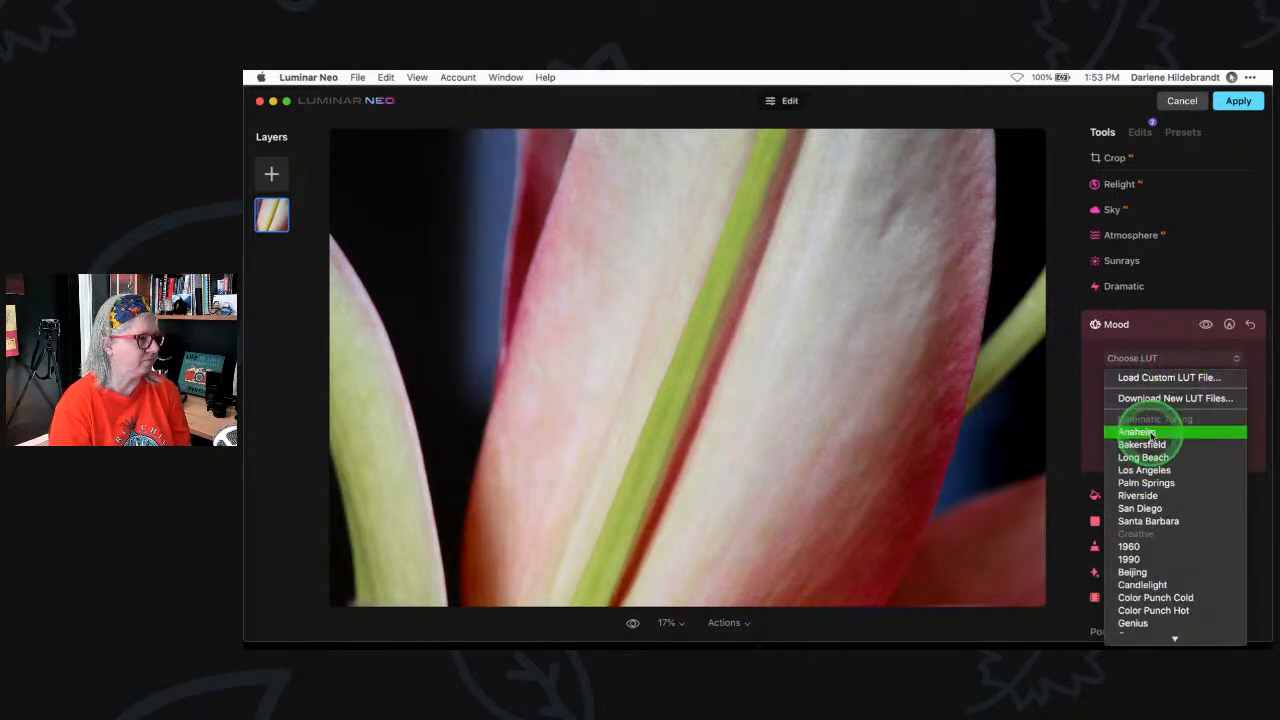
pyautogui.scroll(-5, 1150, 434)
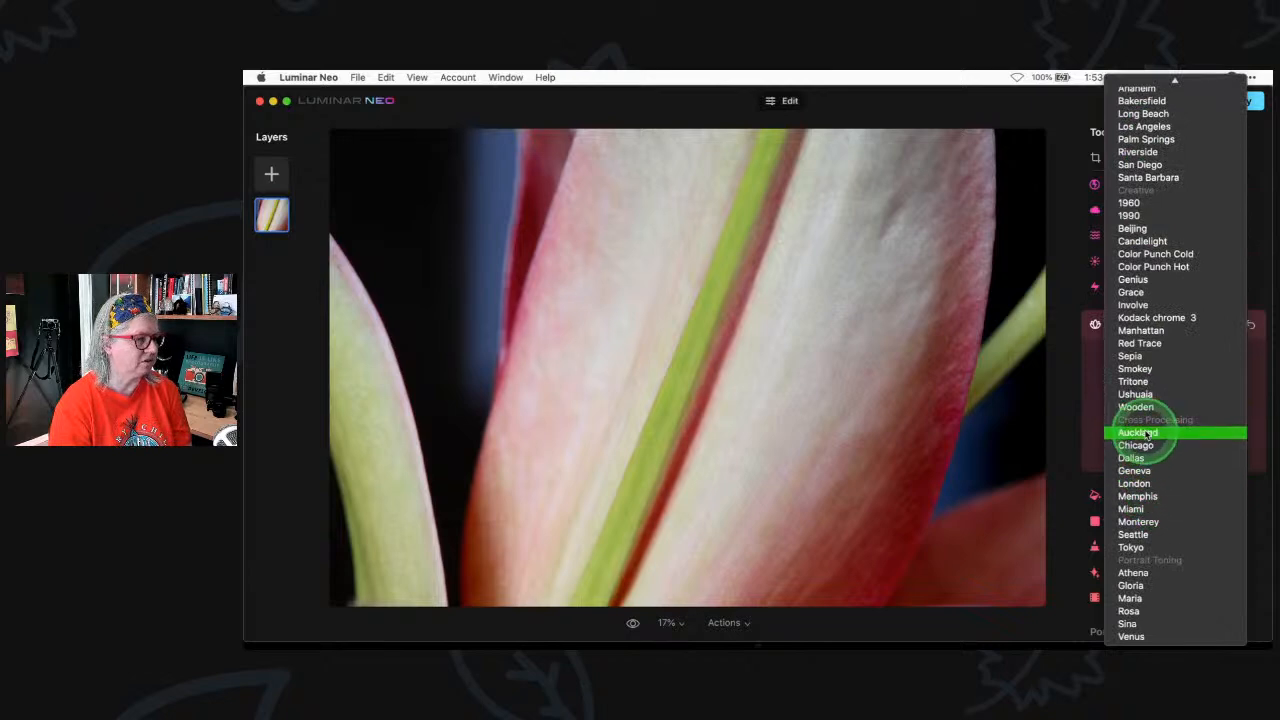
pyautogui.click(1145, 434)
# Try the Chicago and Dallas LUTs on the photo
pyautogui.click(1166, 373)
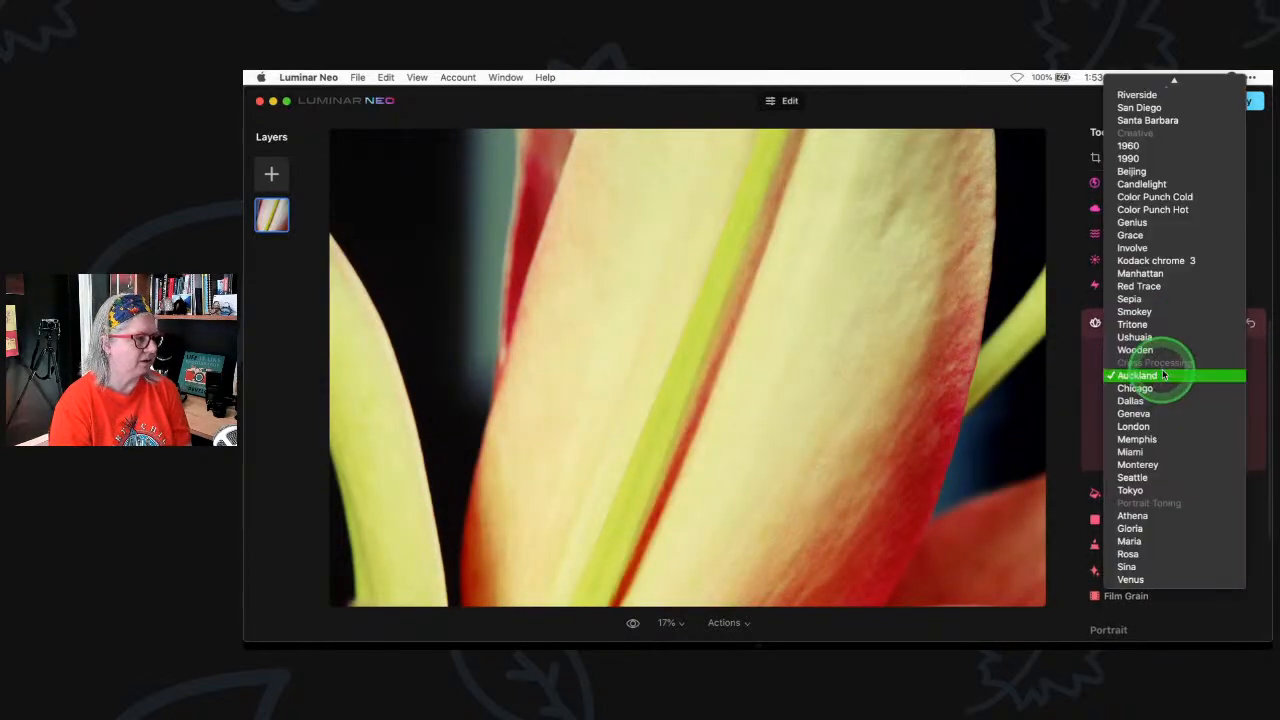
pyautogui.click(1161, 387)
pyautogui.click(1155, 364)
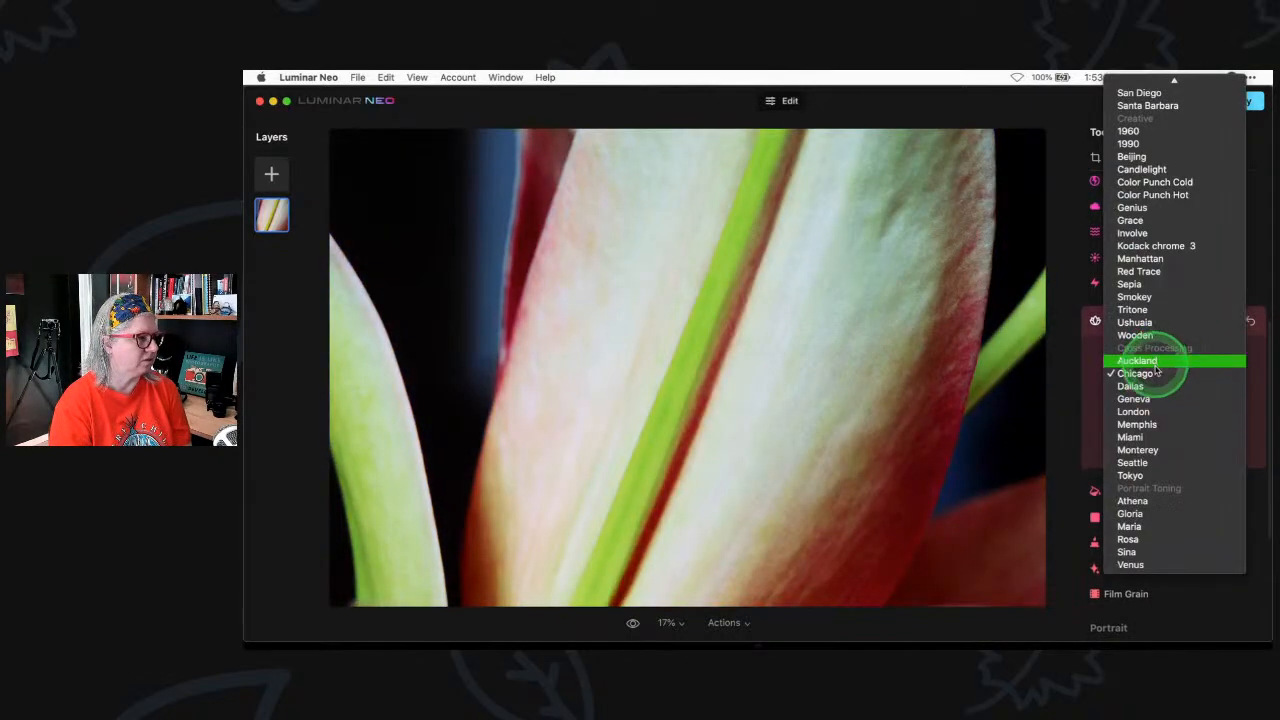
pyautogui.click(1156, 376)
pyautogui.click(1156, 370)
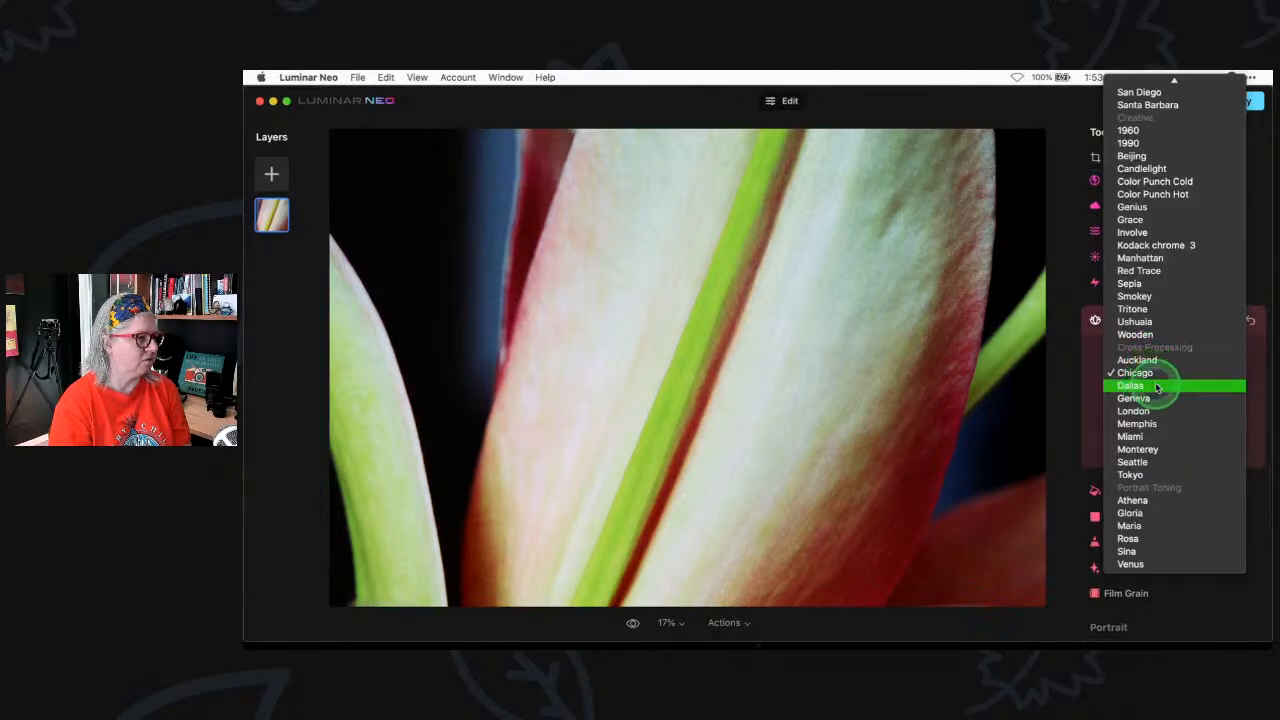
pyautogui.click(1156, 387)
# Preview the Geneva and London LUTs, and apply the Memphis LUT
pyautogui.click(1158, 376)
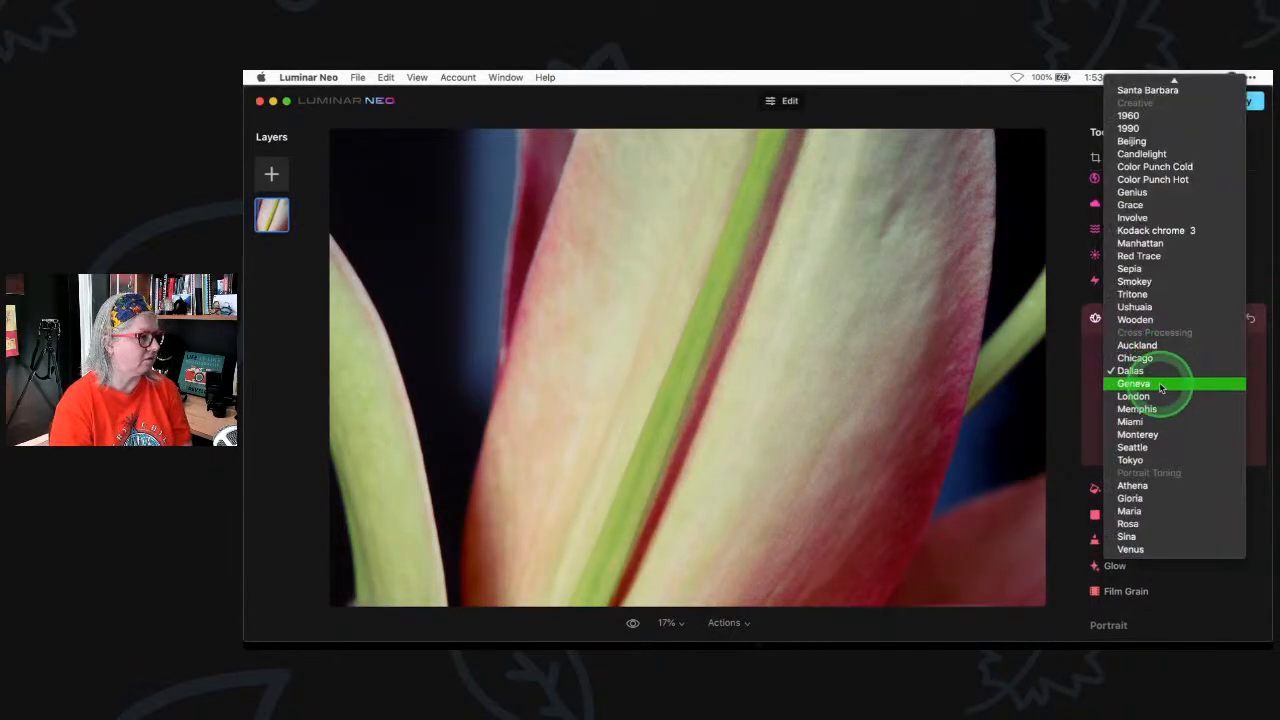
pyautogui.click(1161, 386)
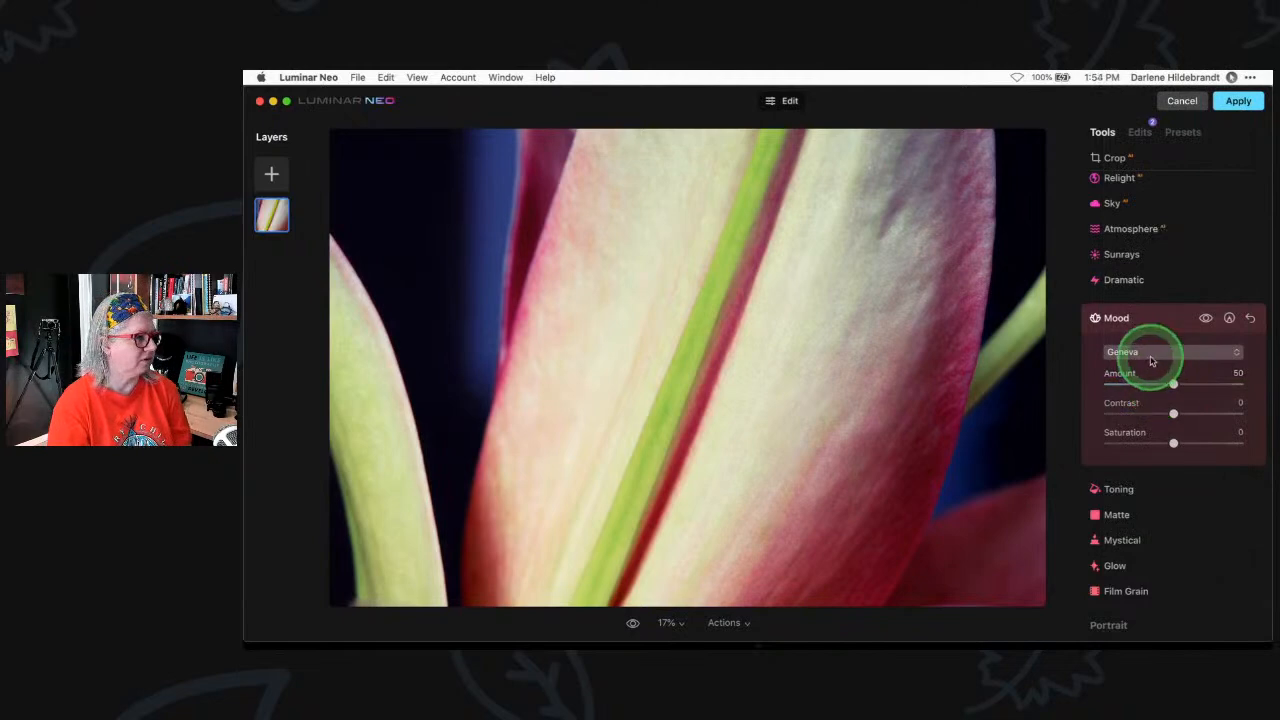
pyautogui.click(1151, 358)
pyautogui.click(1147, 386)
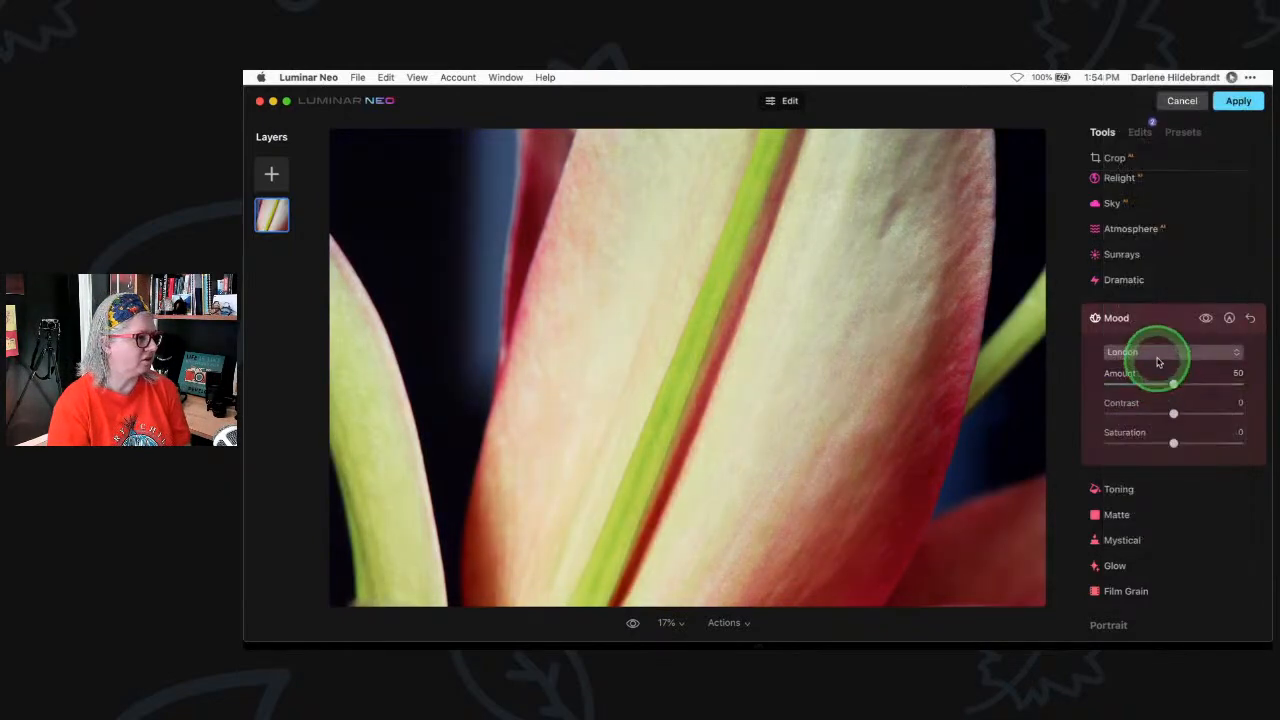
pyautogui.click(1161, 354)
pyautogui.click(1157, 384)
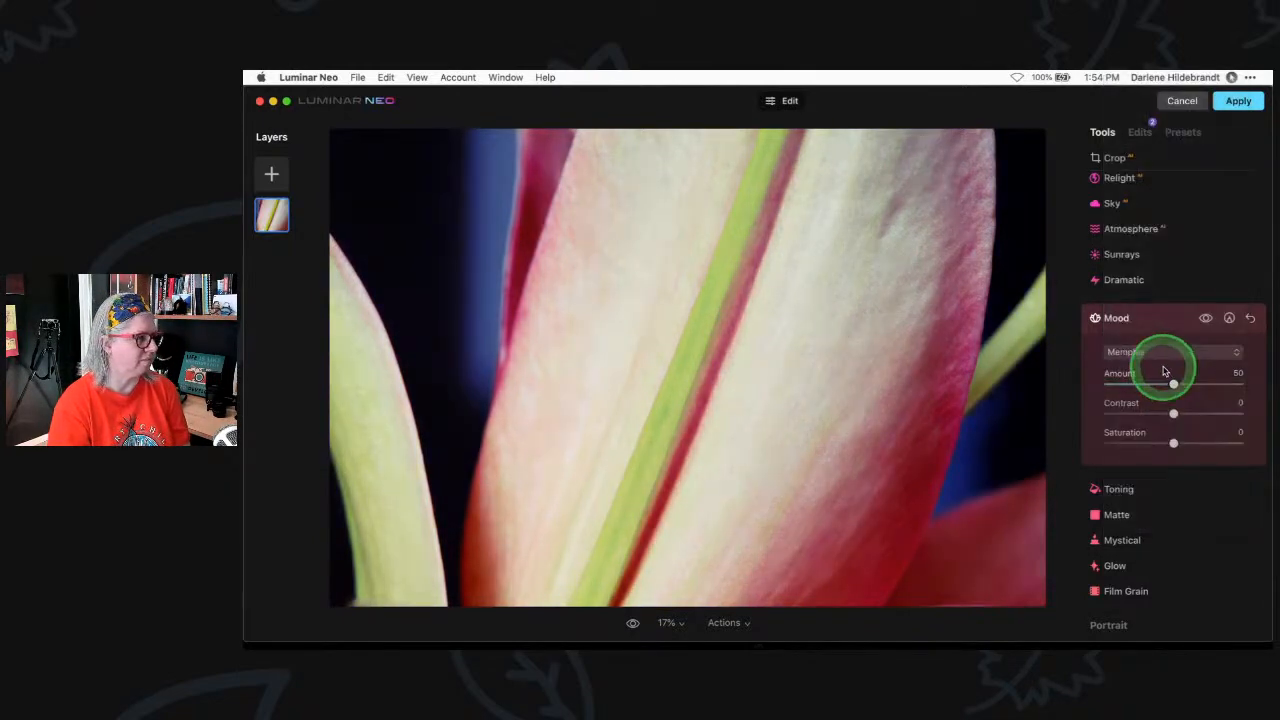
# Try the Miami, Monterey and Seattle LUTs on the petal photo in the Mood tool
pyautogui.click(1160, 354)
pyautogui.click(1160, 383)
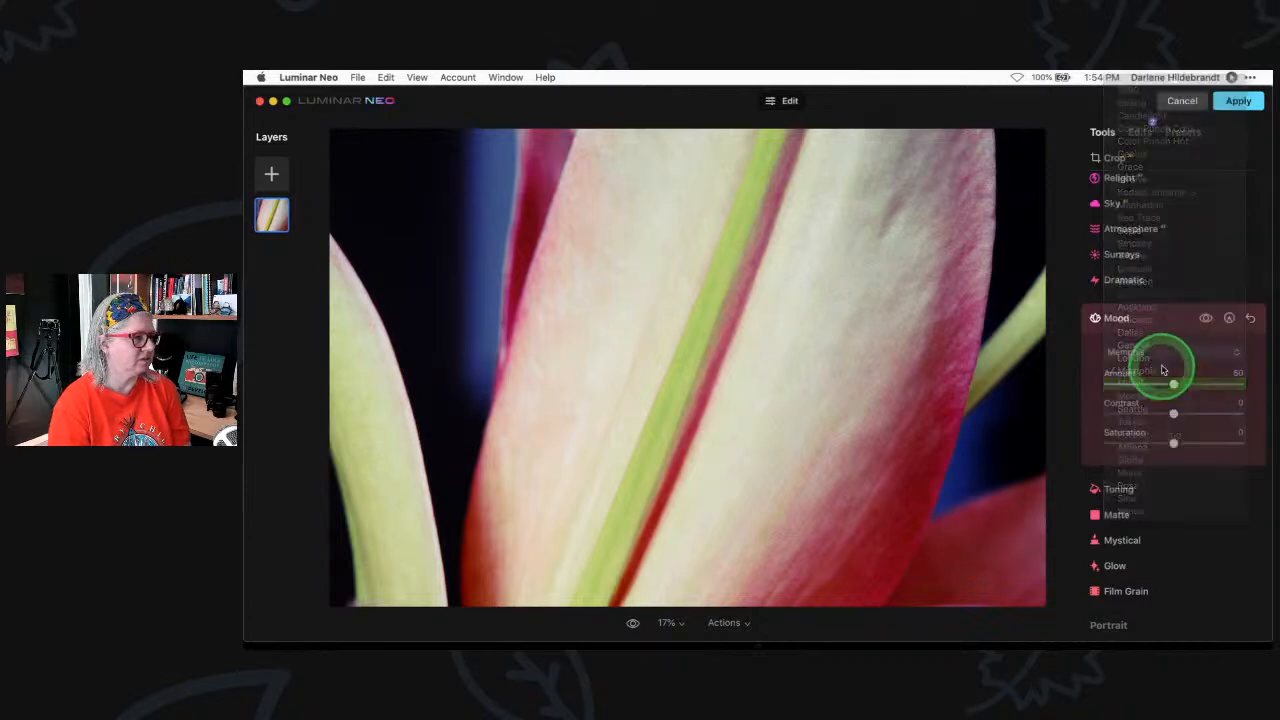
pyautogui.click(1162, 354)
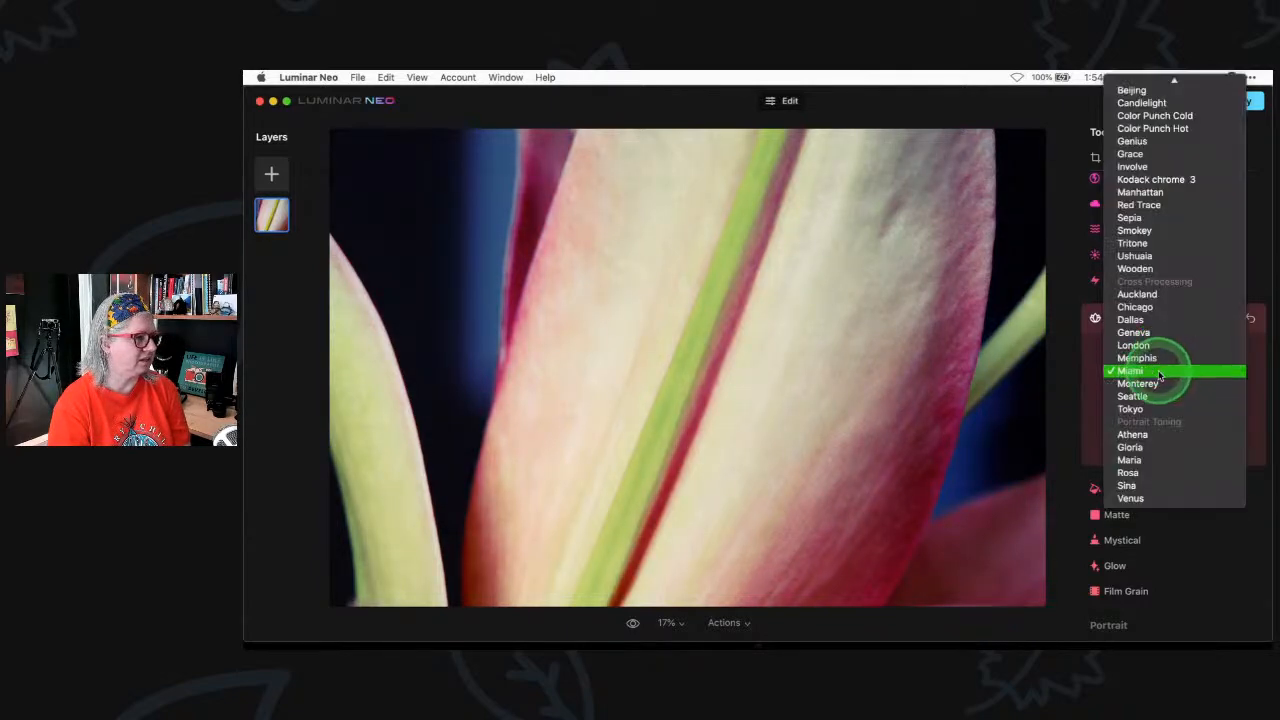
pyautogui.click(1160, 384)
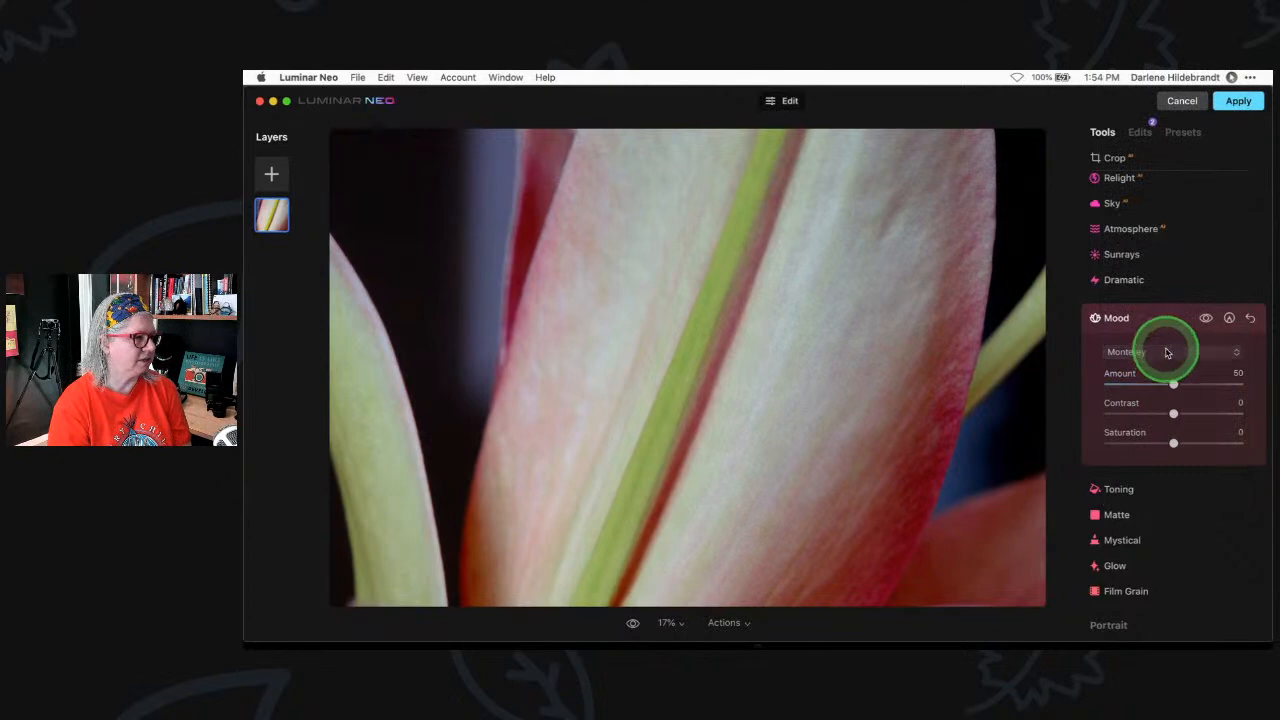
pyautogui.click(1166, 352)
pyautogui.click(1168, 376)
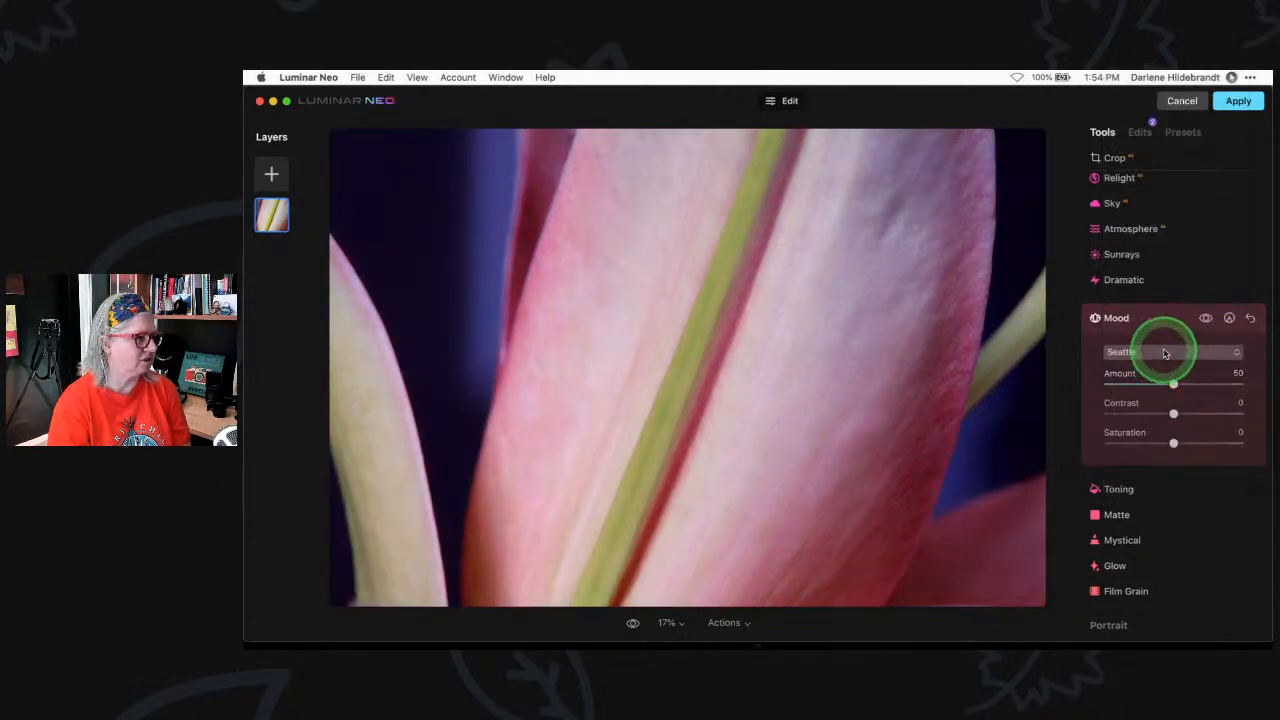
# Try the Tokyo and Athena LUTs on the photo
pyautogui.click(1164, 353)
pyautogui.click(1160, 384)
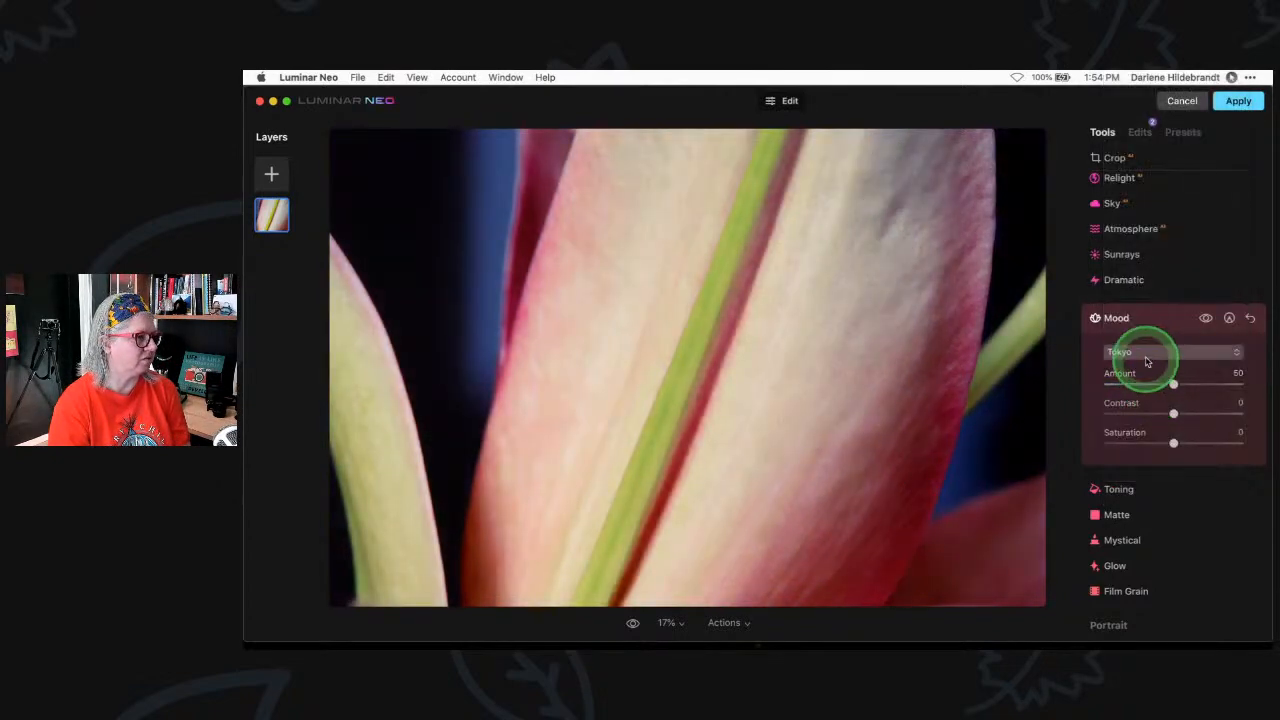
pyautogui.click(1148, 353)
pyautogui.click(1148, 399)
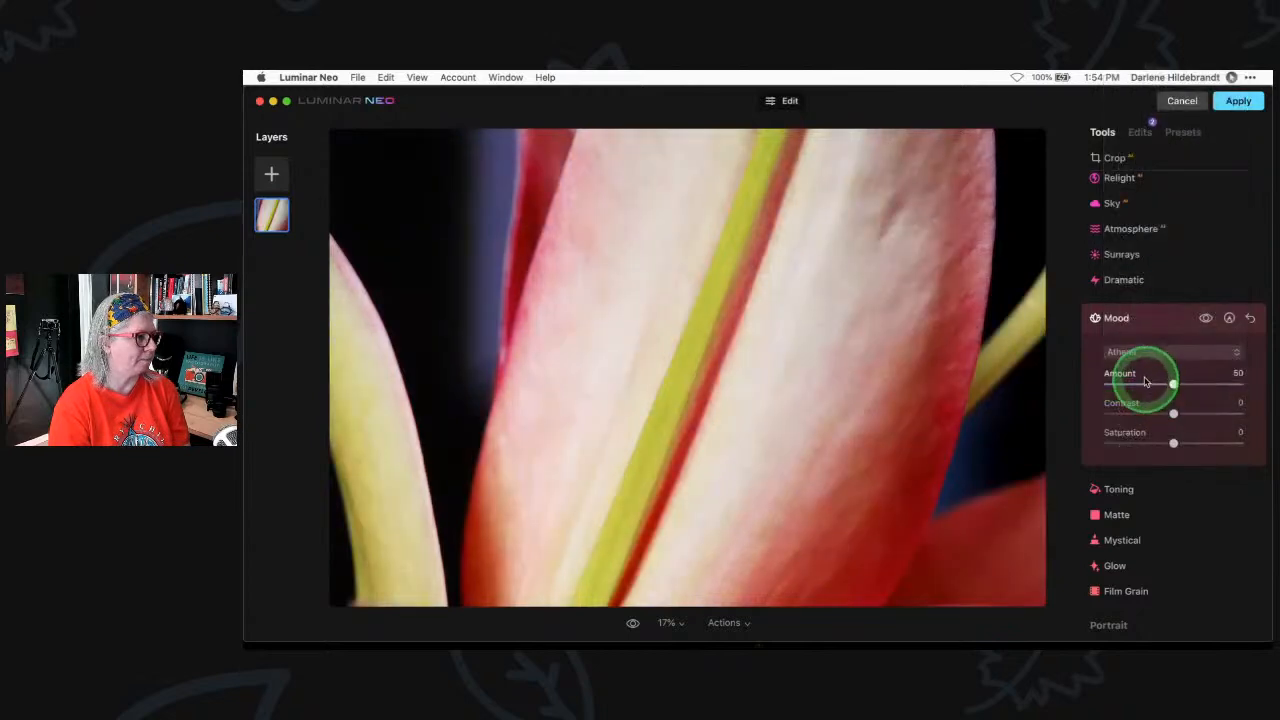
# Try the Manhattan, Kodack chrome 3 and Grace LUTs on the photo
pyautogui.click(1143, 352)
pyautogui.scroll(5, 1157, 386)
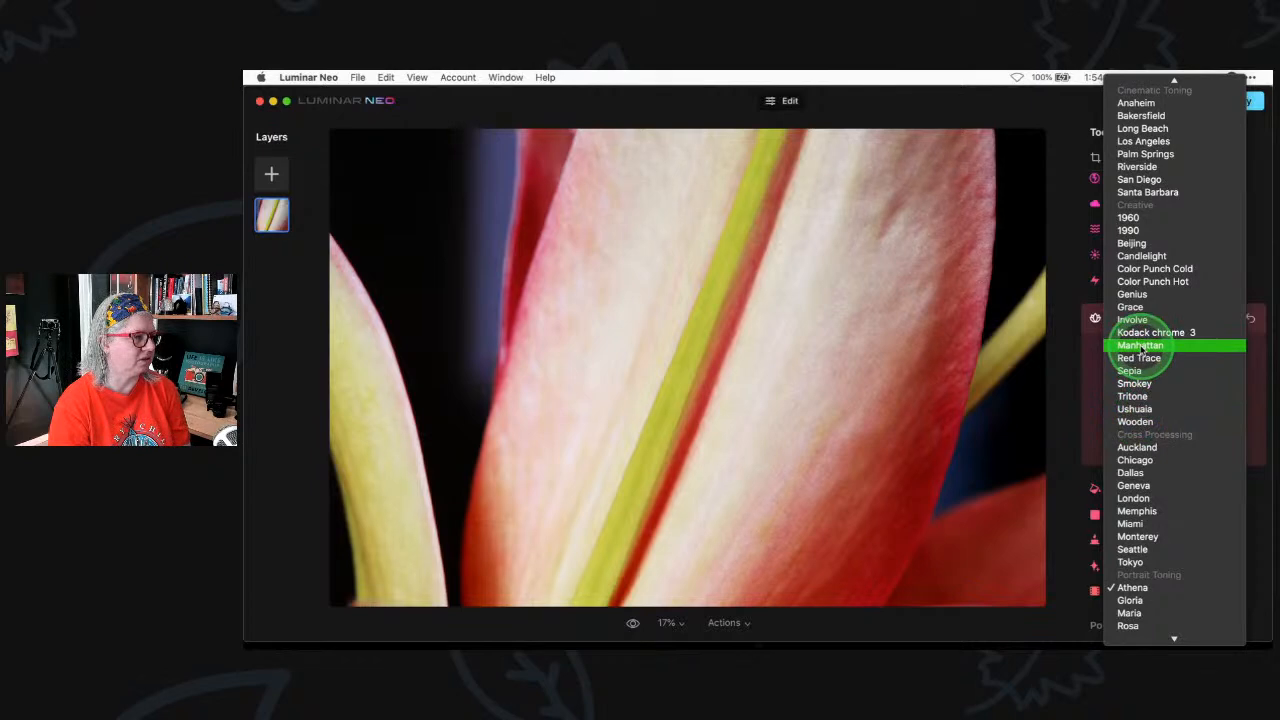
pyautogui.click(1140, 345)
pyautogui.click(1150, 352)
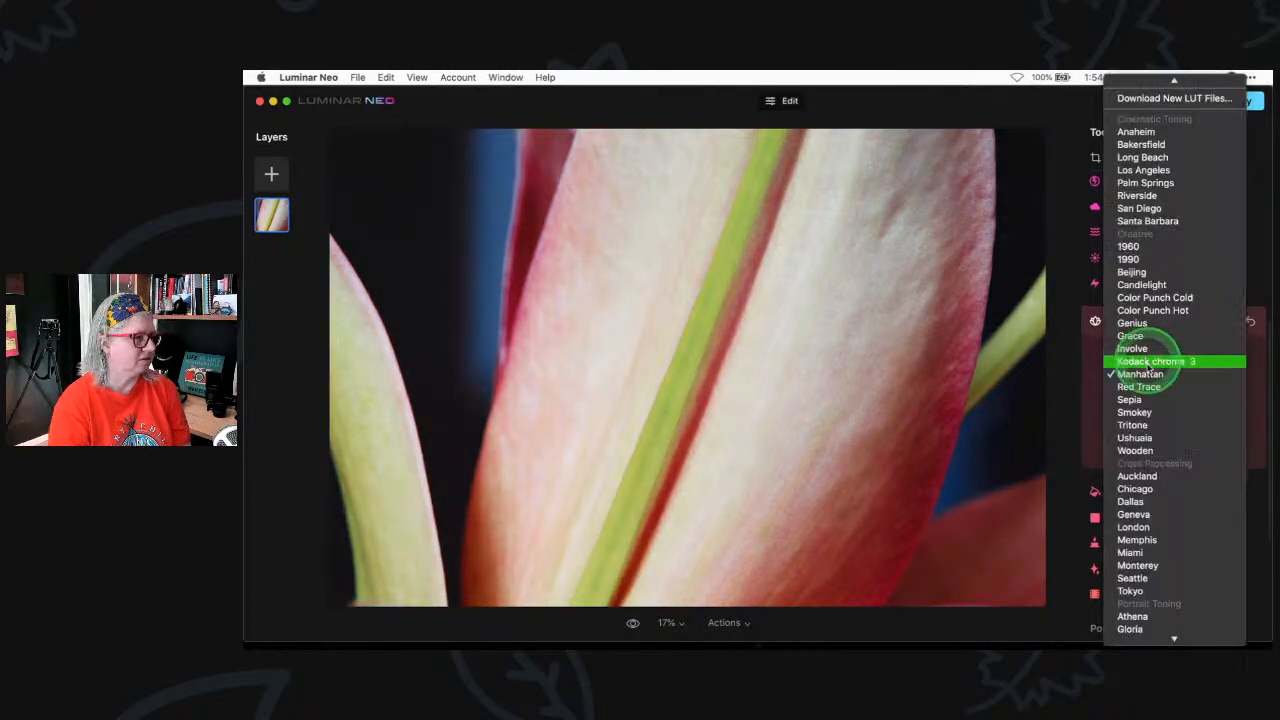
pyautogui.click(1152, 362)
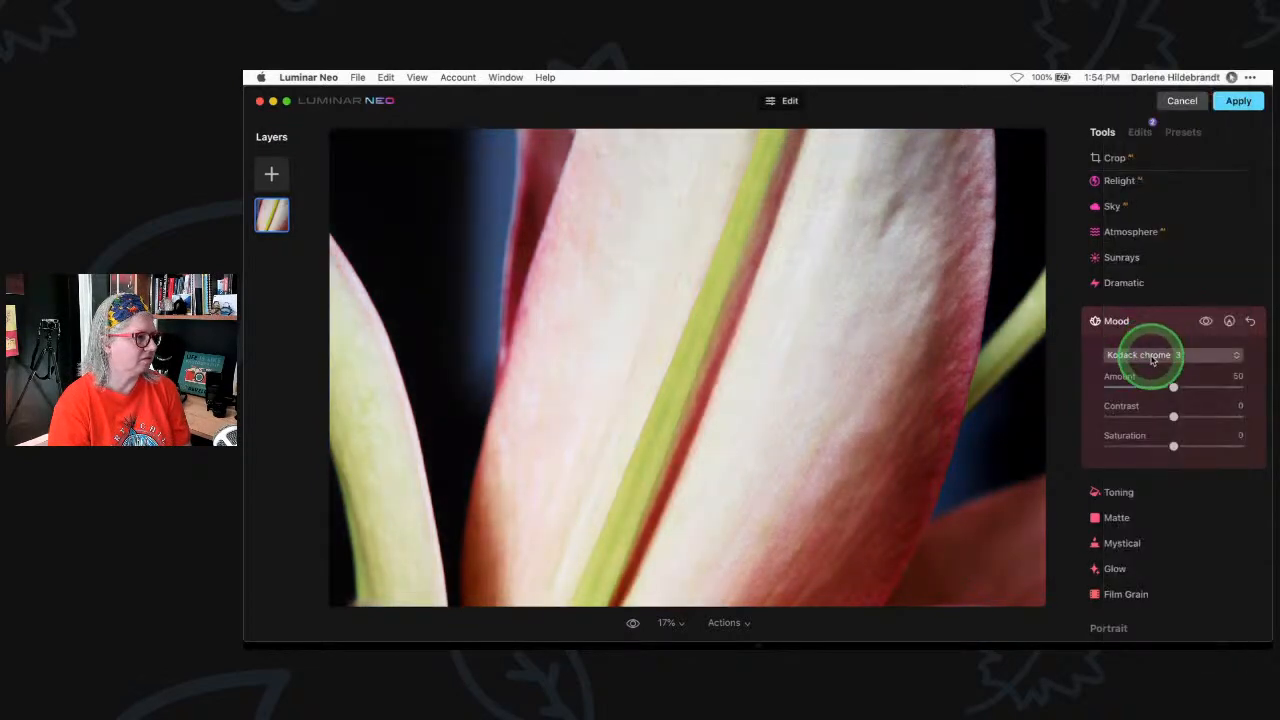
pyautogui.click(1152, 357)
pyautogui.click(1150, 349)
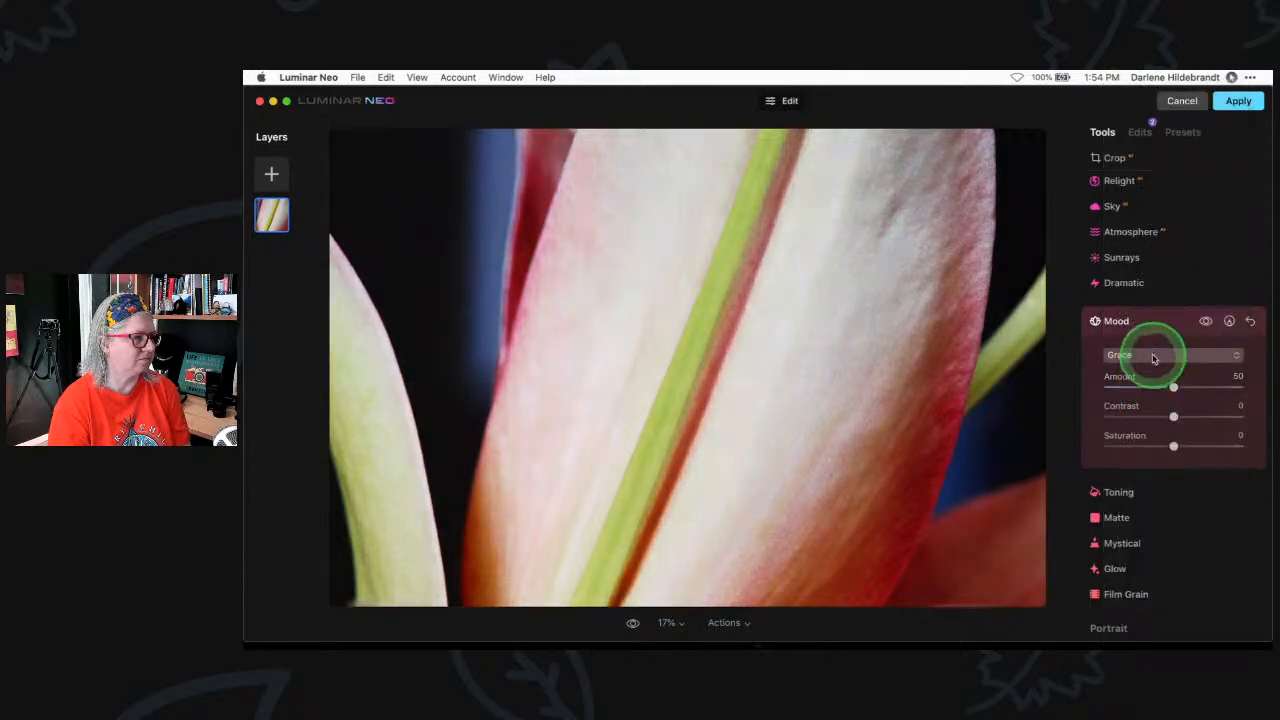
# Compare the Color Punch Cold and Color Punch Hot LUTs on the photo
pyautogui.click(1153, 355)
pyautogui.click(1153, 338)
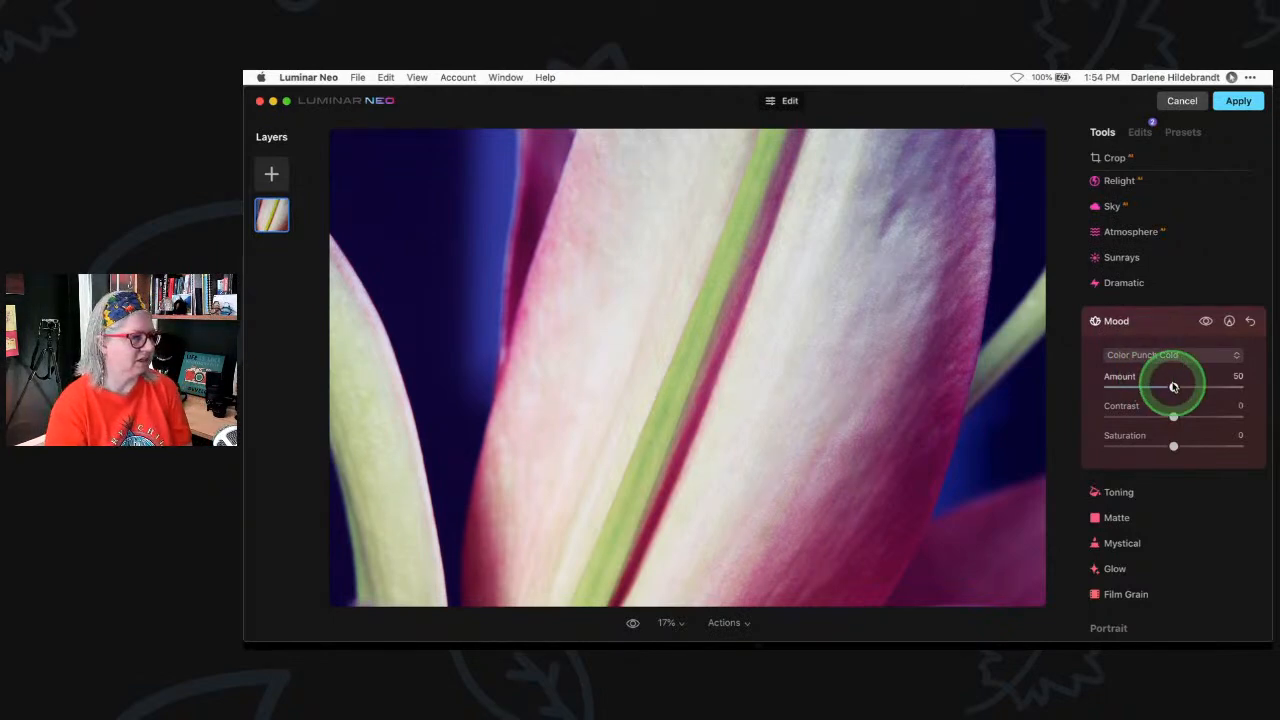
pyautogui.click(1160, 358)
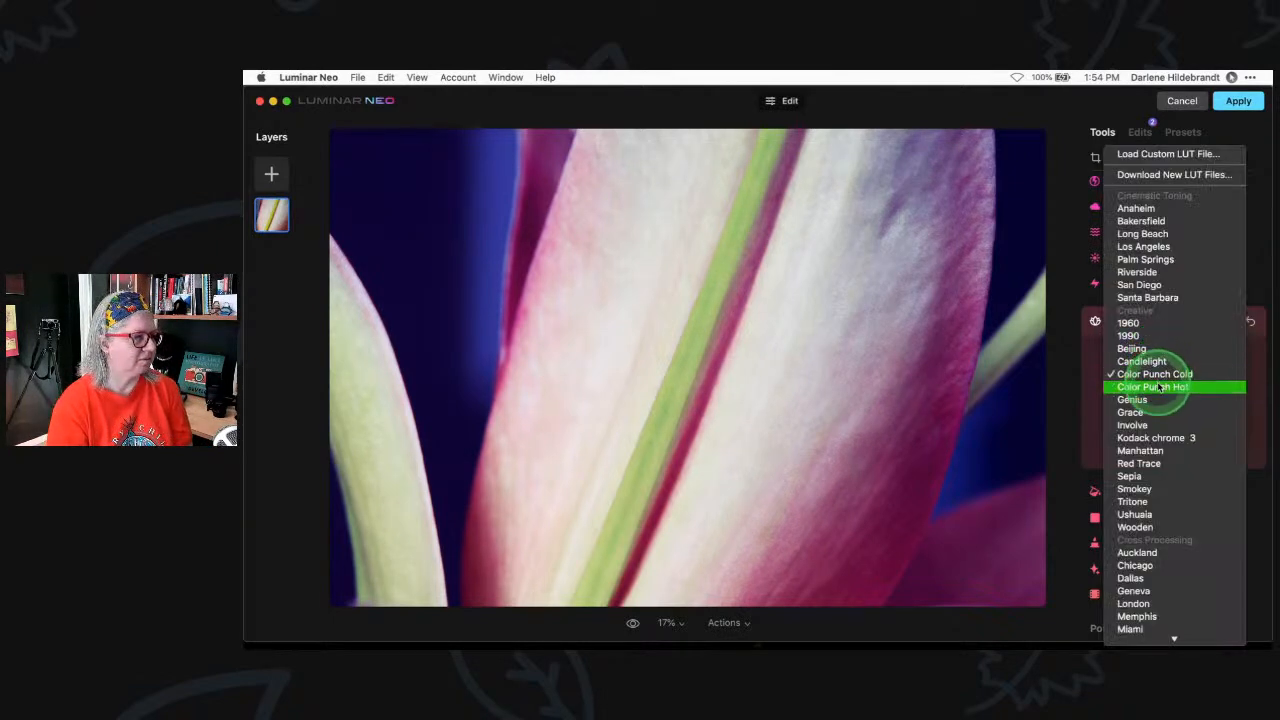
pyautogui.click(1158, 387)
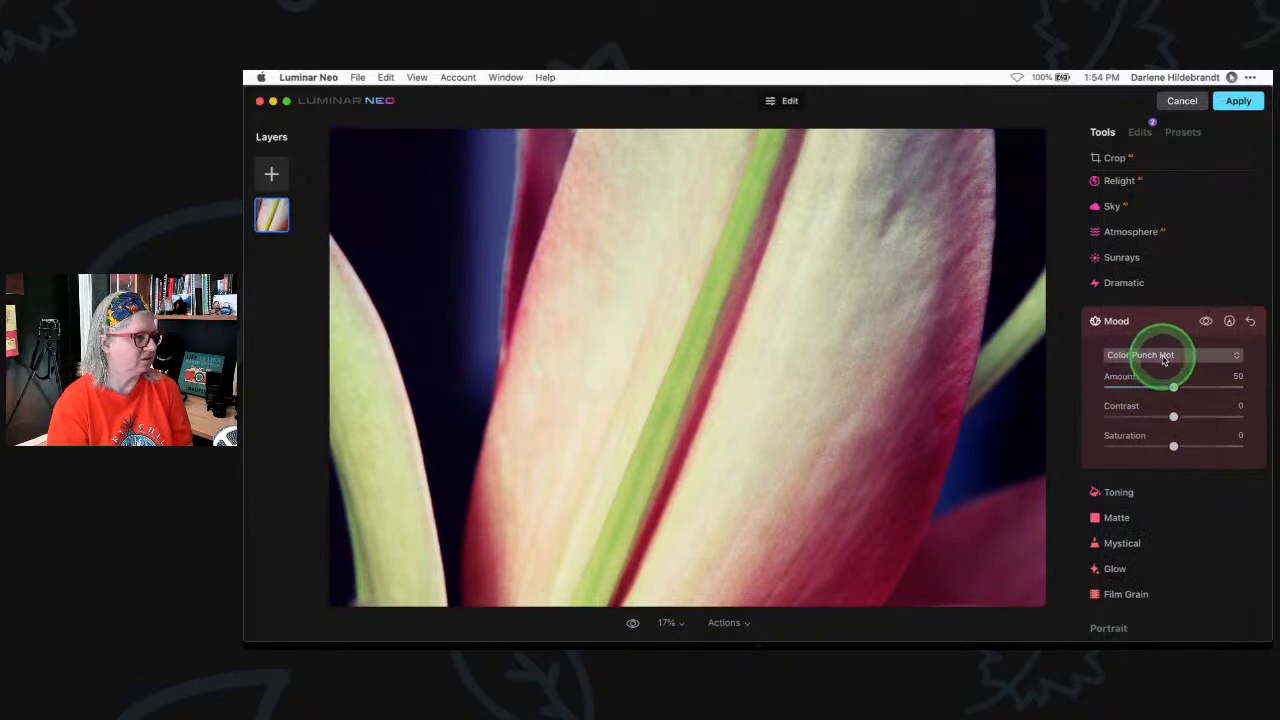
# Try the Candlelight and 1960 LUTs on the photo
pyautogui.click(1164, 357)
pyautogui.click(1162, 350)
pyautogui.click(1158, 356)
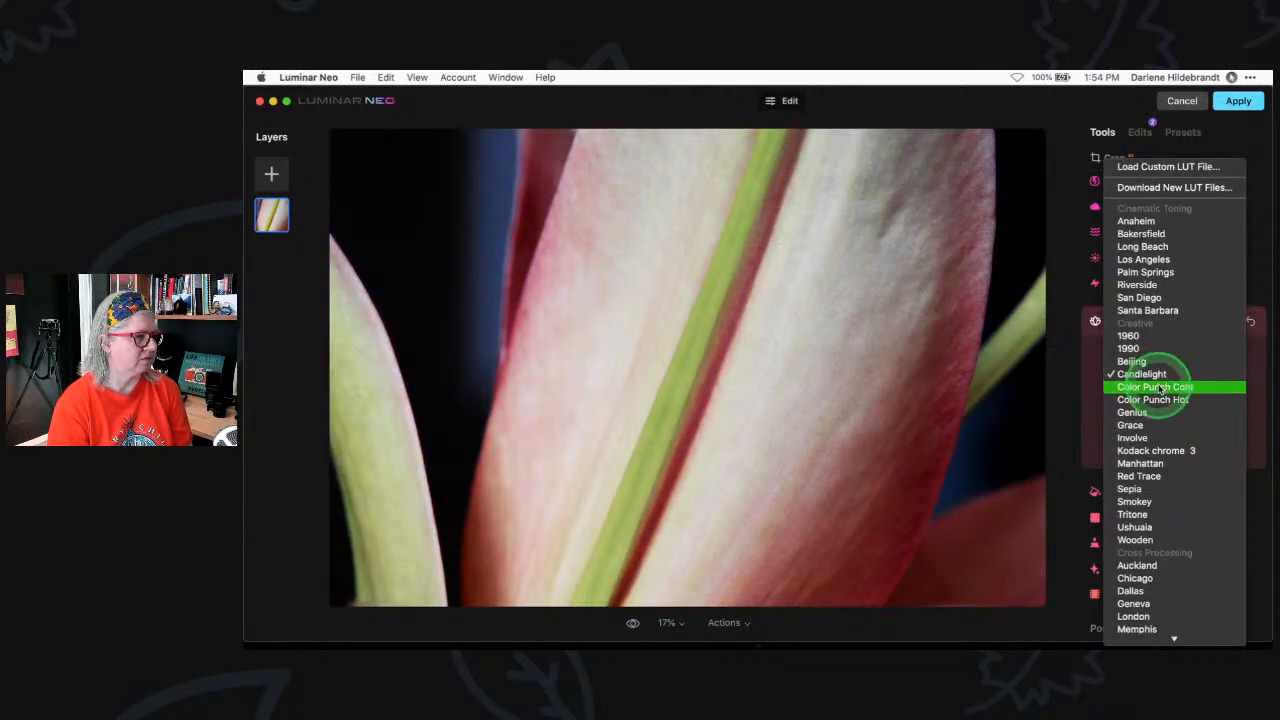
pyautogui.click(1128, 338)
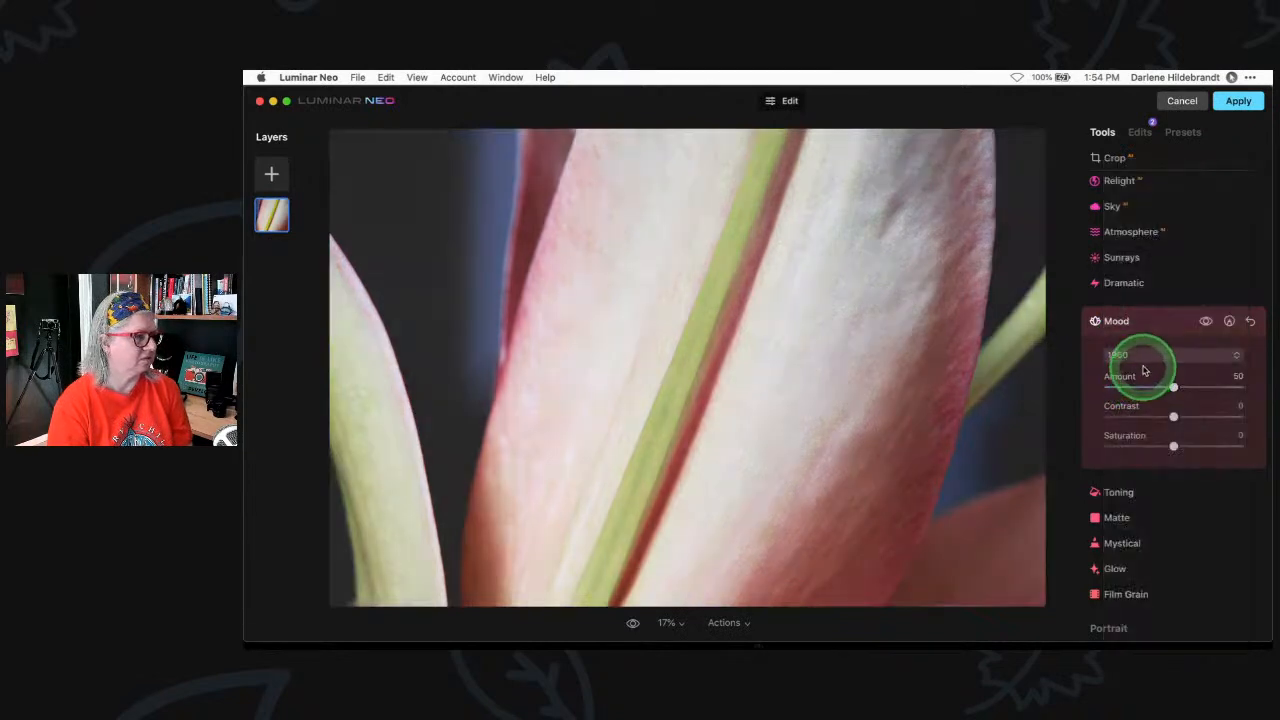
# Apply the Color Punch Cold LUT with Amount 55, Contrast -33 and Saturation 44
pyautogui.click(1151, 362)
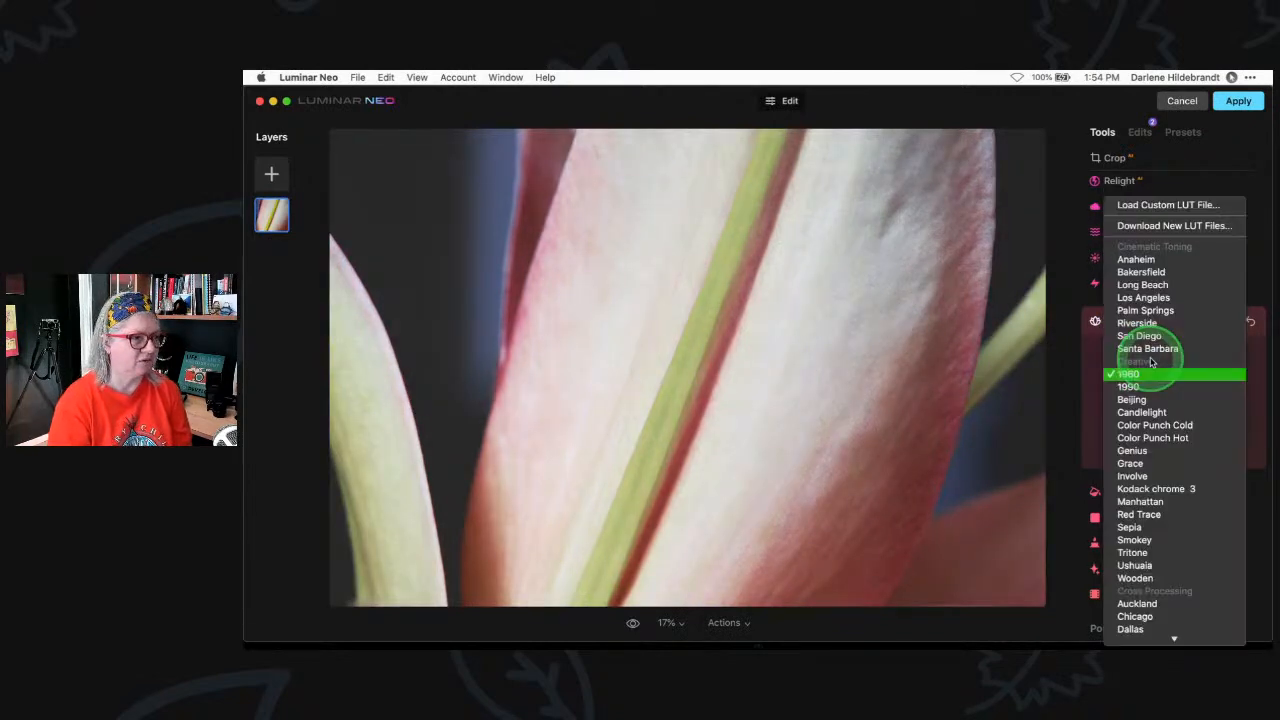
pyautogui.click(1152, 425)
pyautogui.moveTo(1167, 386)
pyautogui.mouseDown()
pyautogui.moveTo(1240, 386)
pyautogui.moveTo(1086, 386)
pyautogui.moveTo(1246, 383)
pyautogui.moveTo(1174, 385)
pyautogui.moveTo(1185, 390)
pyautogui.mouseUp()
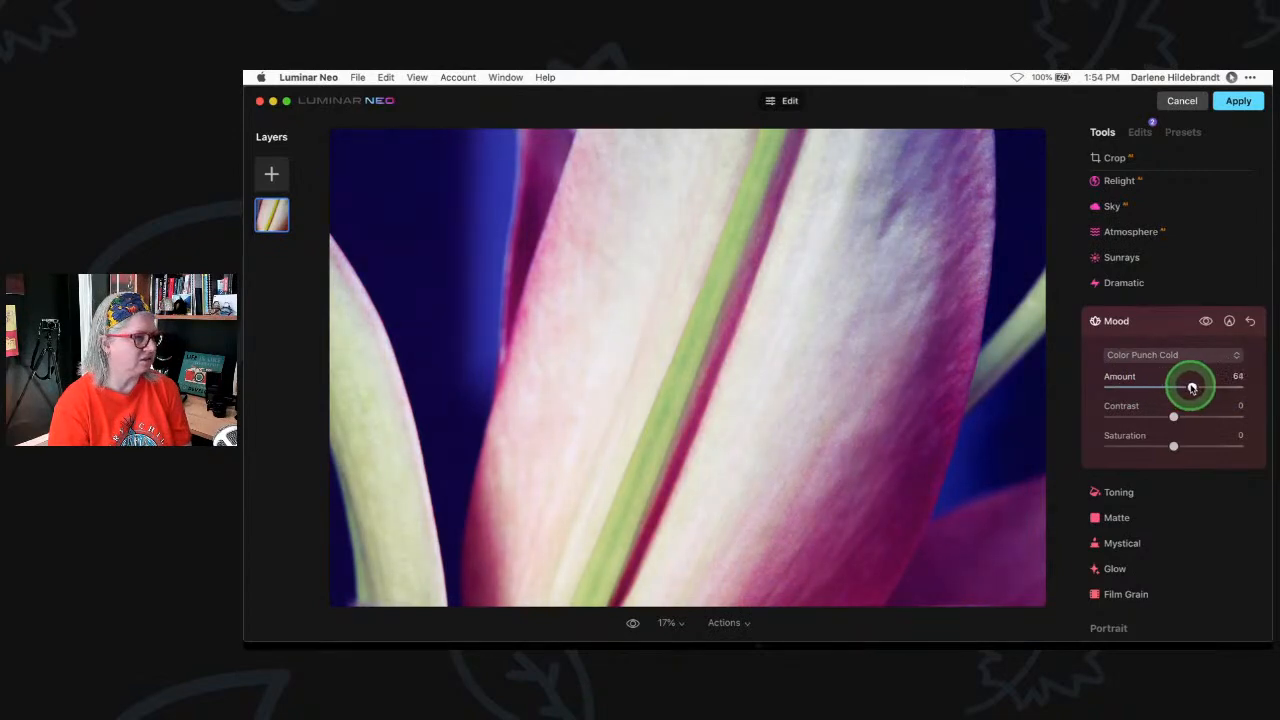
pyautogui.moveTo(1190, 388); pyautogui.dragTo(1178, 386)
pyautogui.moveTo(1173, 445); pyautogui.dragTo(1203, 442)
pyautogui.moveTo(1173, 416)
pyautogui.mouseDown()
pyautogui.moveTo(1160, 405)
pyautogui.moveTo(1210, 416)
pyautogui.moveTo(1134, 417)
pyautogui.moveTo(1151, 417)
pyautogui.mouseUp()
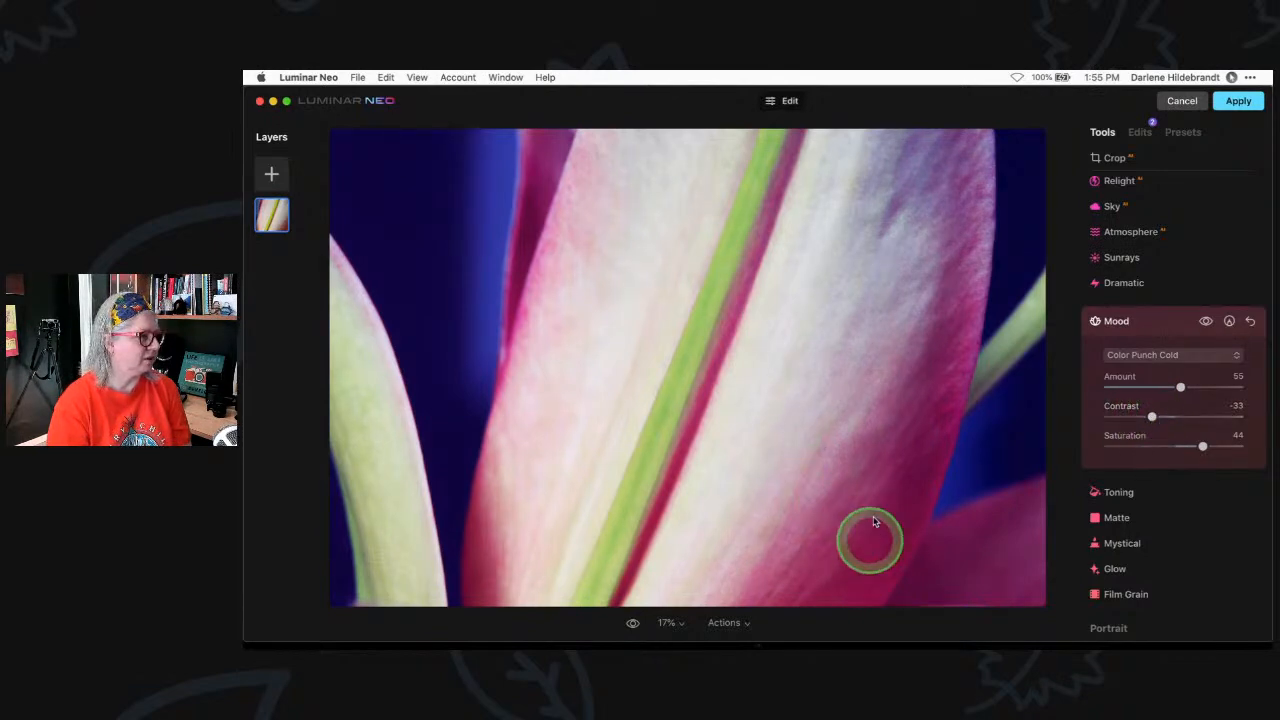
# Partly erase the Mood effect from the central petal with a paint mask eraser of size 316, softness 100 and strength 50
pyautogui.click(1230, 321)
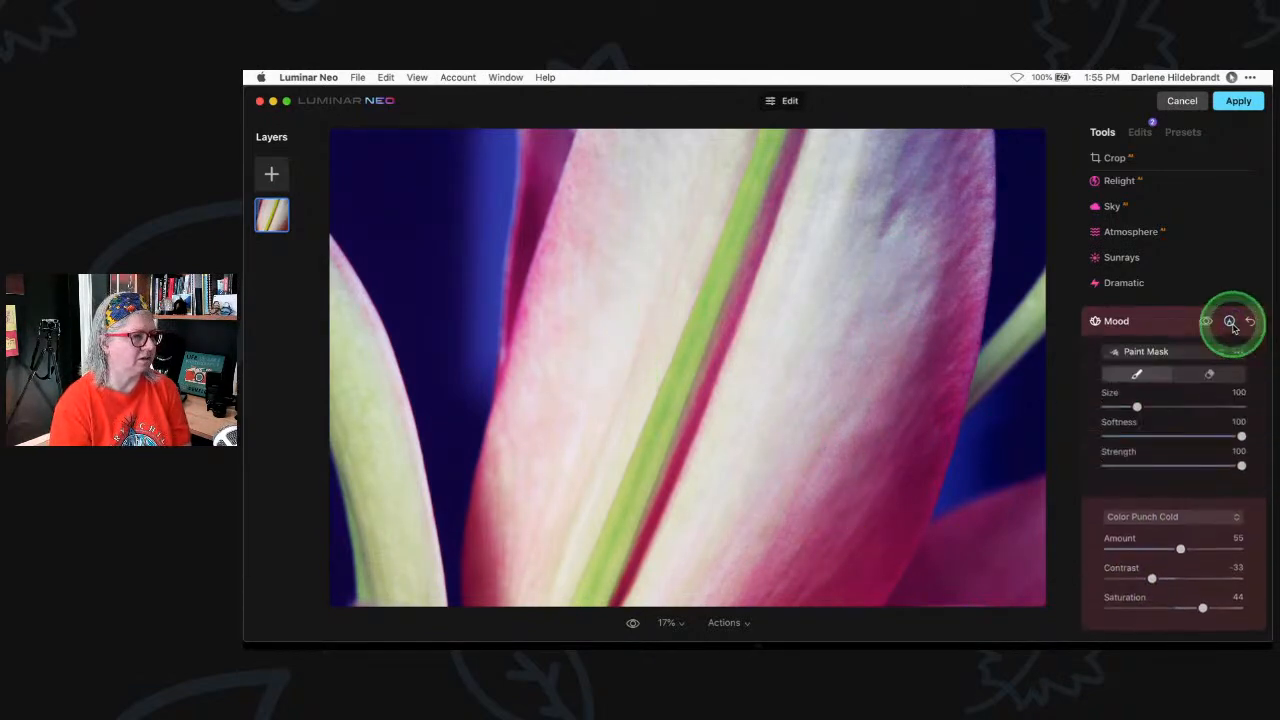
pyautogui.click(1211, 388)
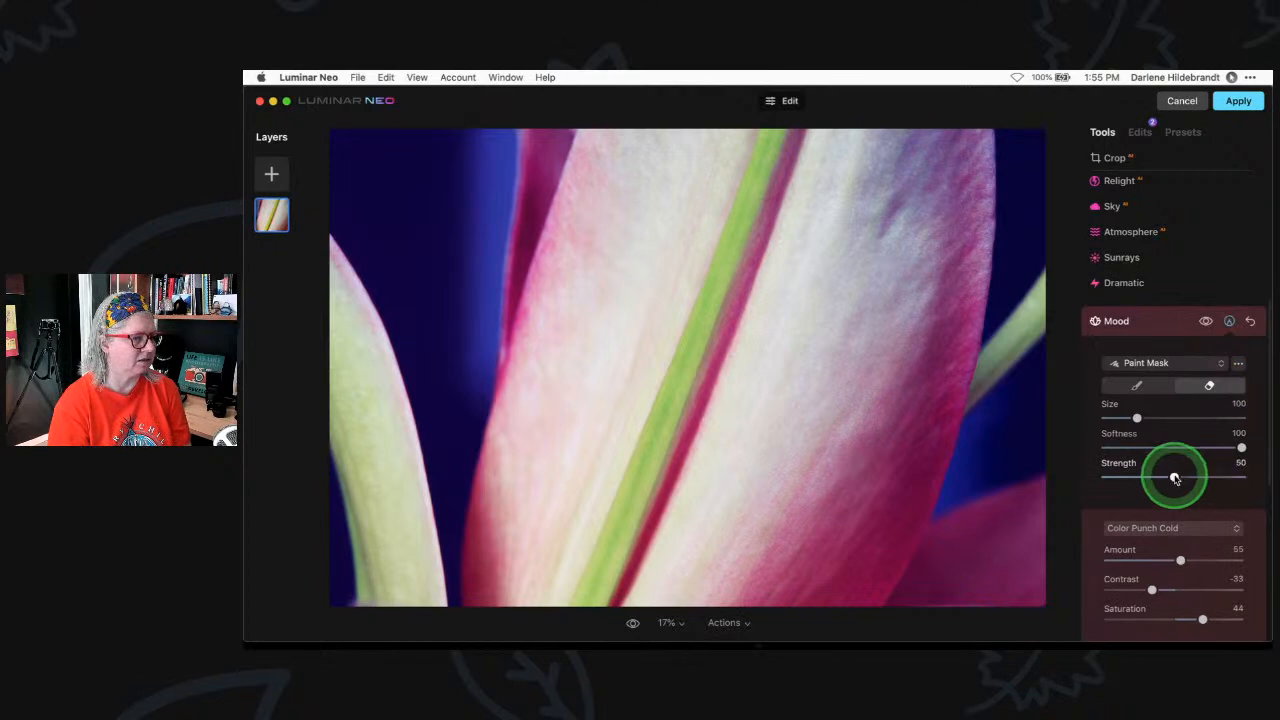
pyautogui.press(']')
pyautogui.press(']')
pyautogui.press(']')
pyautogui.press(']')
pyautogui.press(']')
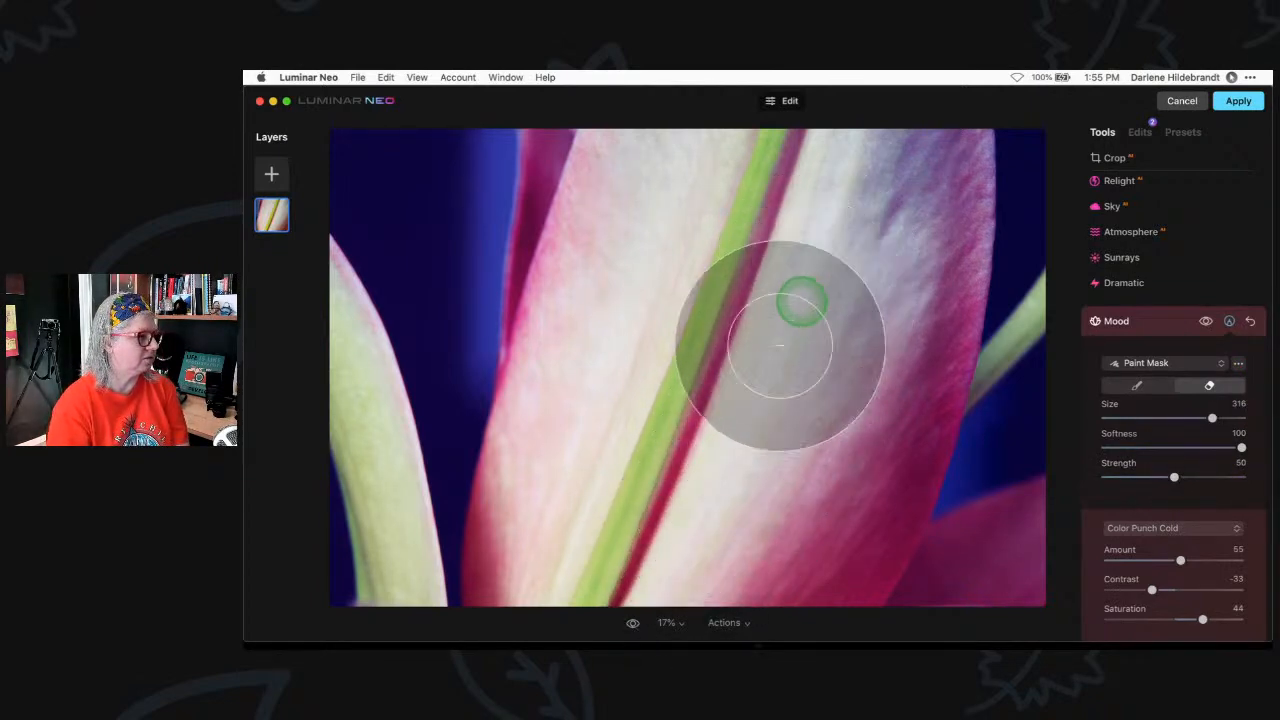
pyautogui.moveTo(601, 410)
pyautogui.mouseDown()
pyautogui.moveTo(652, 296)
pyautogui.moveTo(622, 335)
pyautogui.mouseUp()
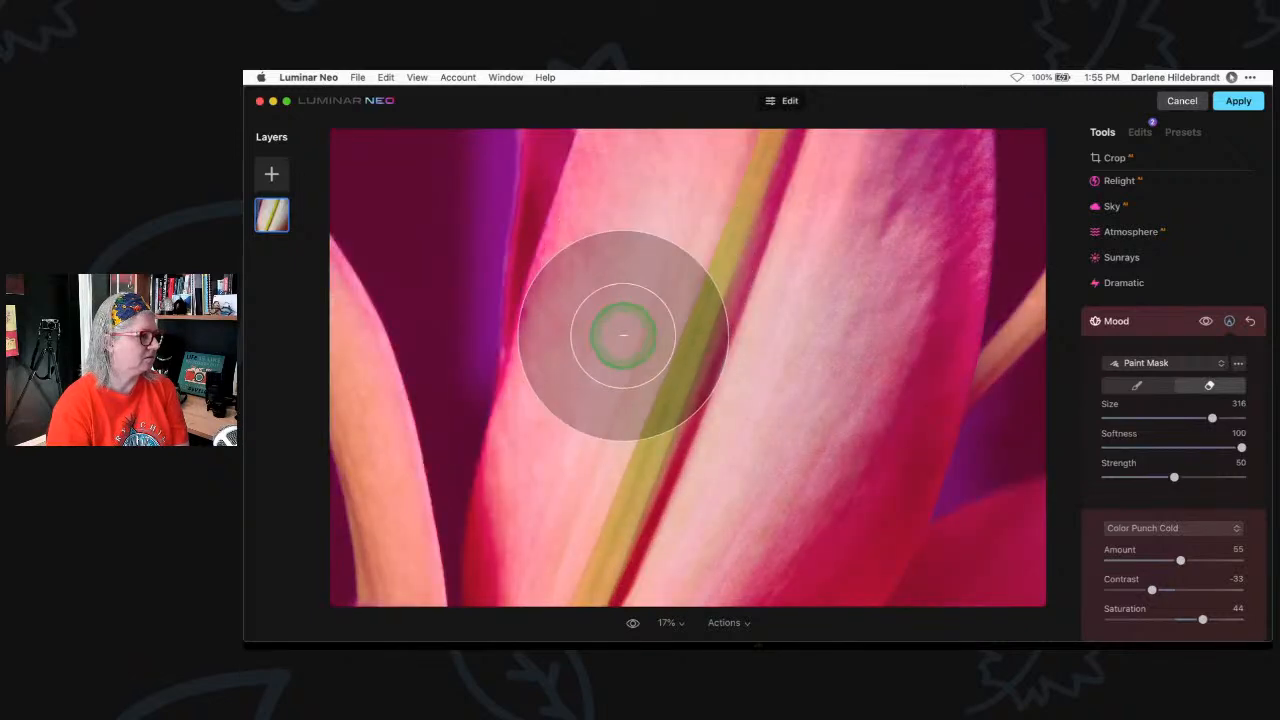
# Compare the photo with the Mood effect off and on, and close the Mood tool
pyautogui.click(1205, 321)
pyautogui.click(1205, 321)
pyautogui.click(1205, 321)
pyautogui.click(1205, 321)
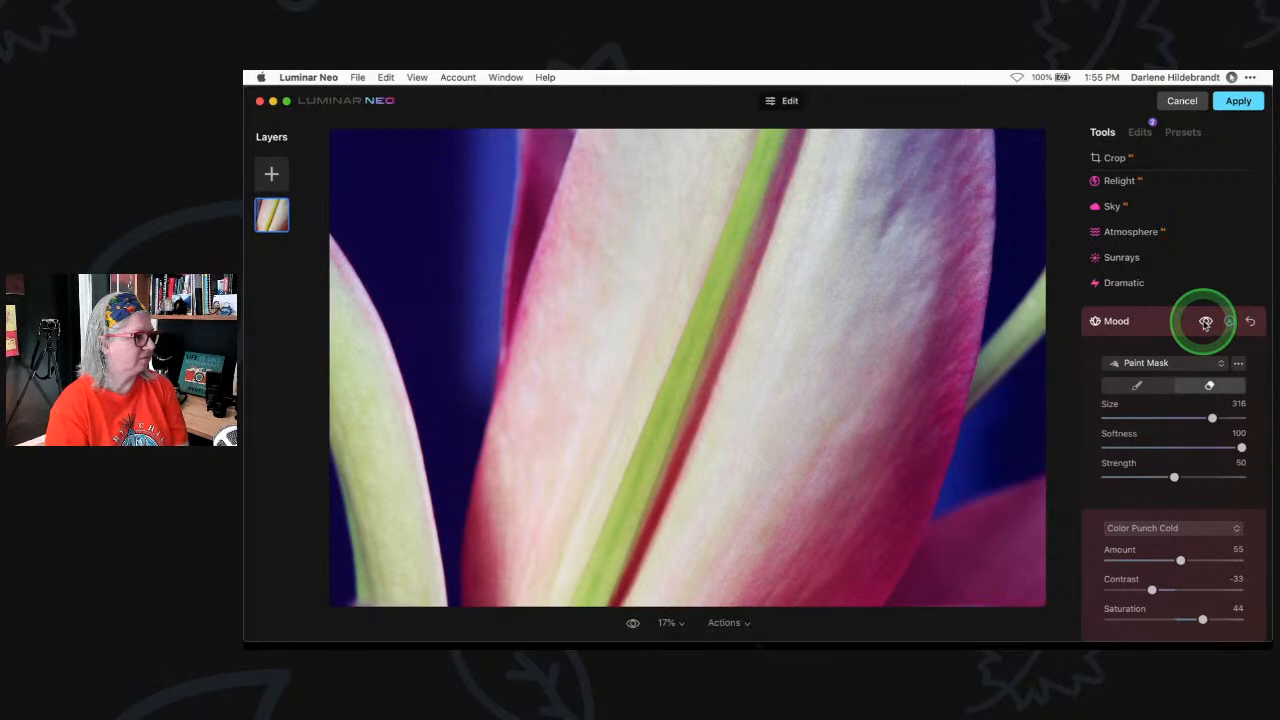
pyautogui.click(1148, 322)
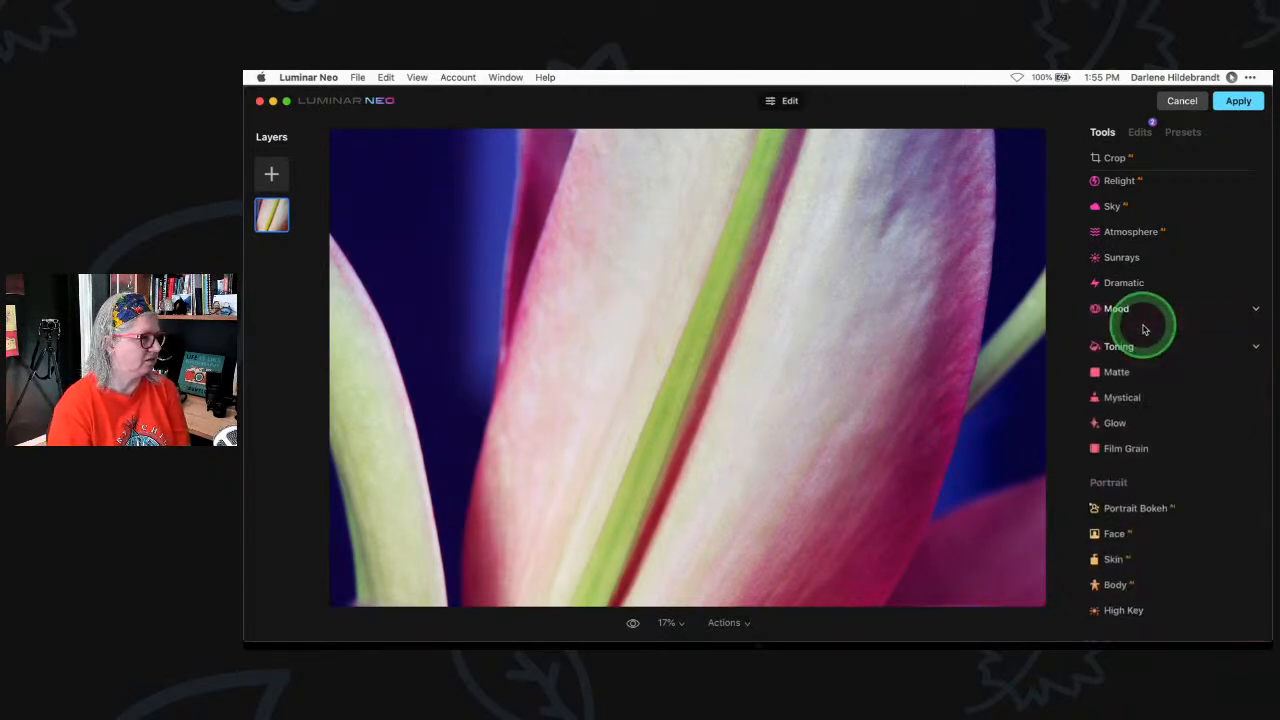
# Add a Mystical effect, trying Amount 100 before reducing it to a low level, and close the tool
pyautogui.click(1130, 397)
pyautogui.moveTo(1105, 440); pyautogui.dragTo(1268, 447)
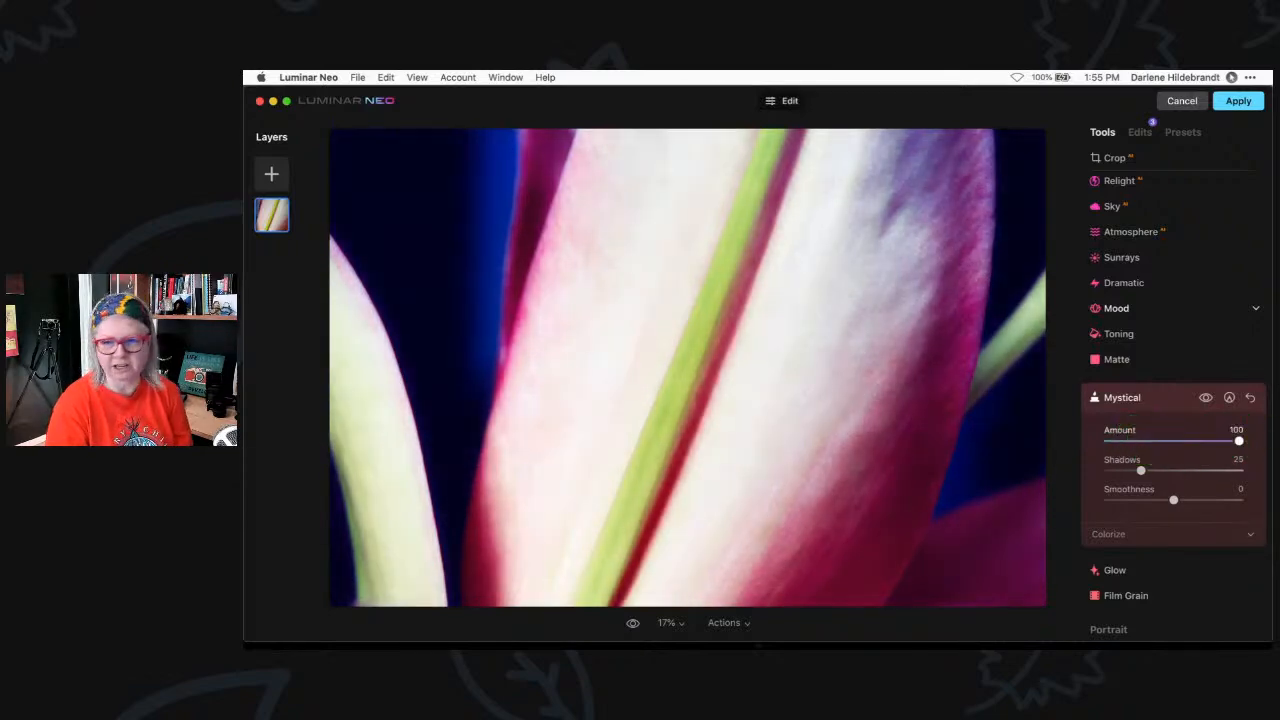
pyautogui.moveTo(1143, 438); pyautogui.dragTo(1123, 441)
pyautogui.click(1145, 400)
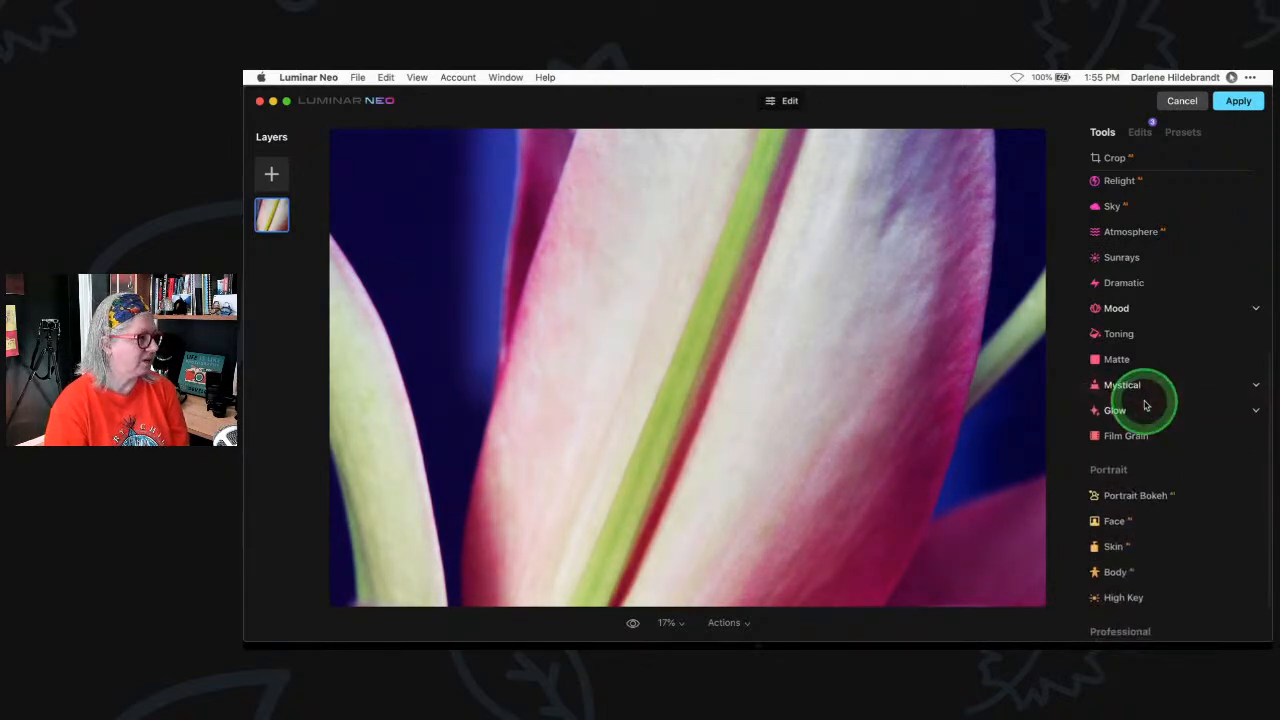
# Add a Glow effect of type Glow with Amount 39, showing its advanced settings, and close the tool
pyautogui.click(1146, 407)
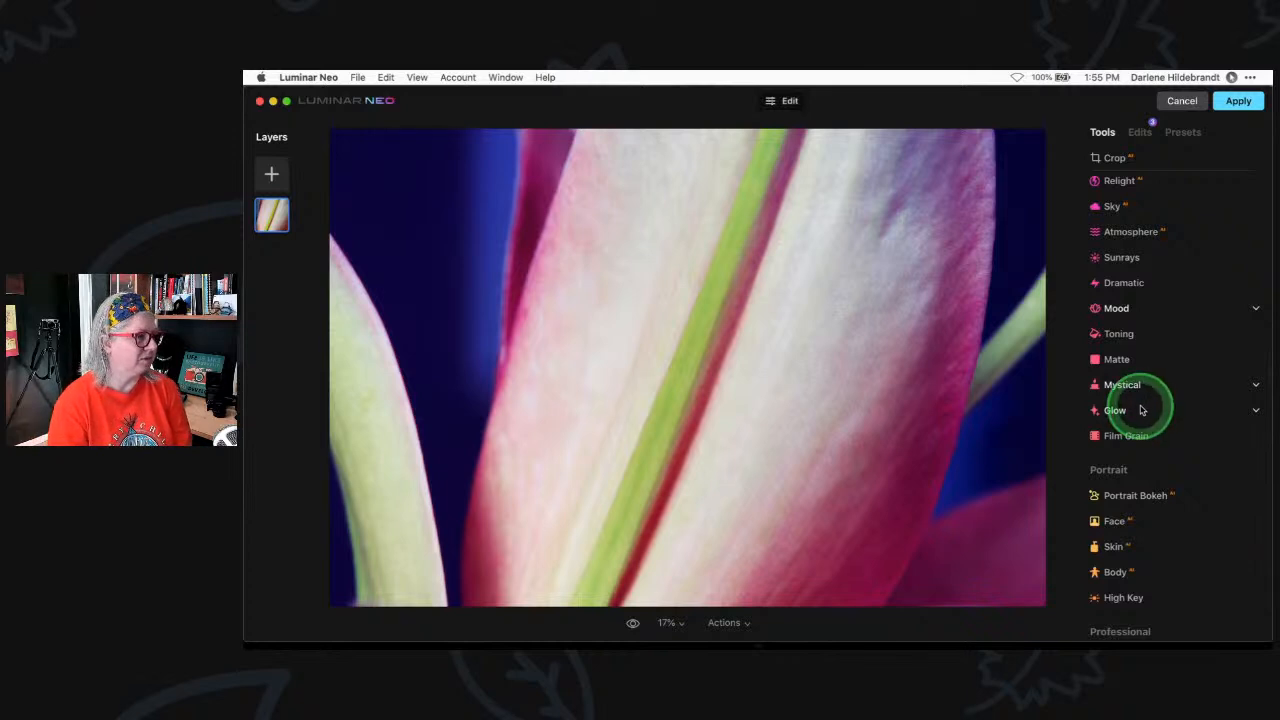
pyautogui.click(1125, 483)
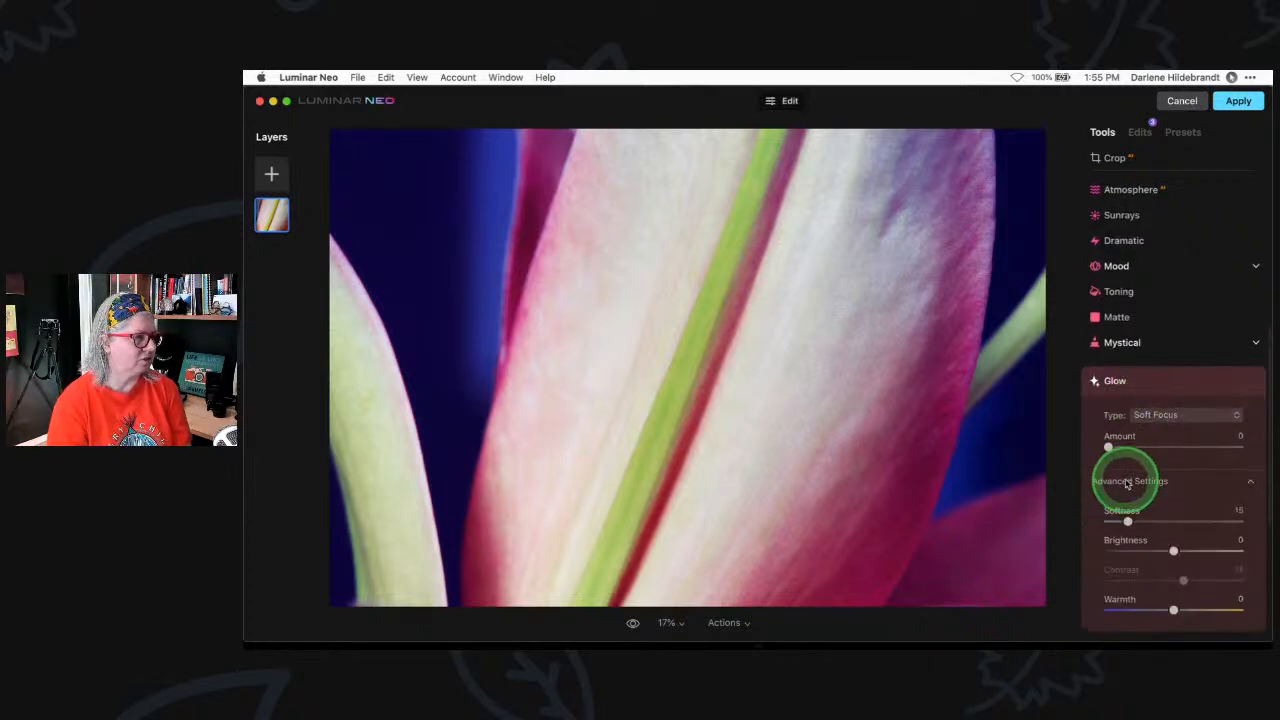
pyautogui.click(1152, 415)
pyautogui.click(1160, 447)
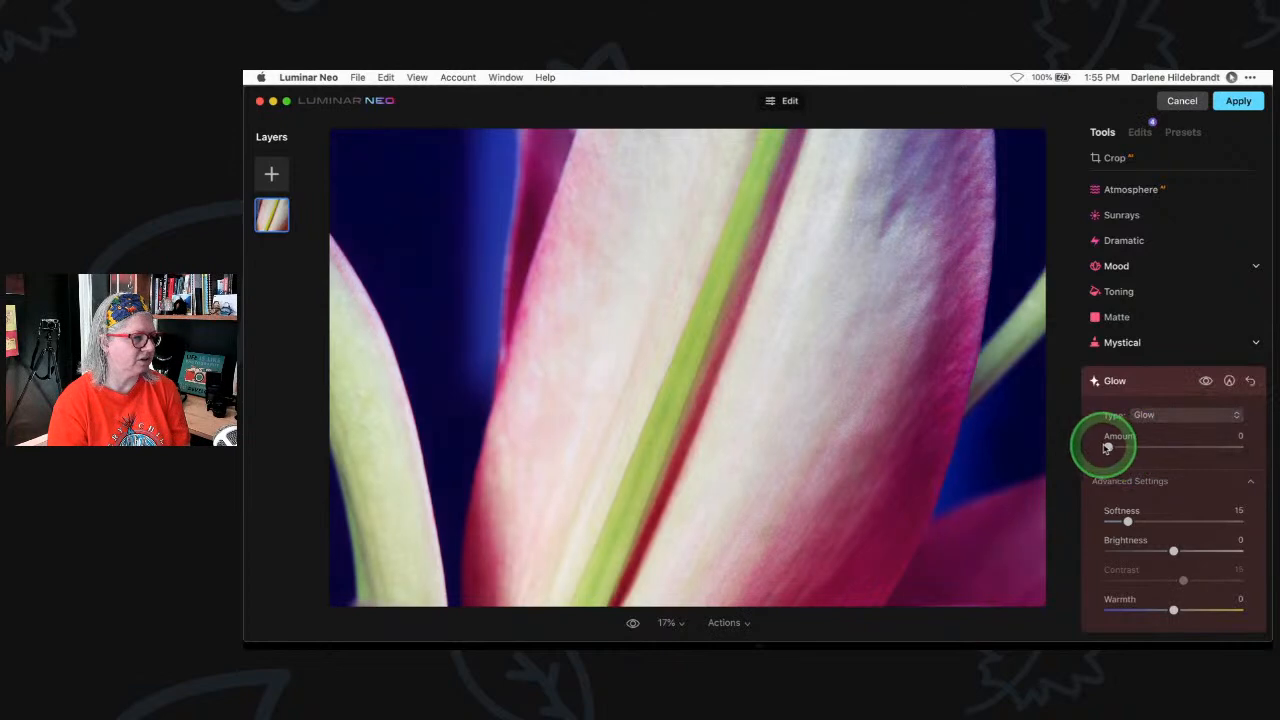
pyautogui.moveTo(1147, 453)
pyautogui.mouseDown()
pyautogui.moveTo(1191, 446)
pyautogui.moveTo(1114, 449)
pyautogui.moveTo(1194, 449)
pyautogui.moveTo(1134, 449)
pyautogui.moveTo(1165, 457)
pyautogui.mouseUp()
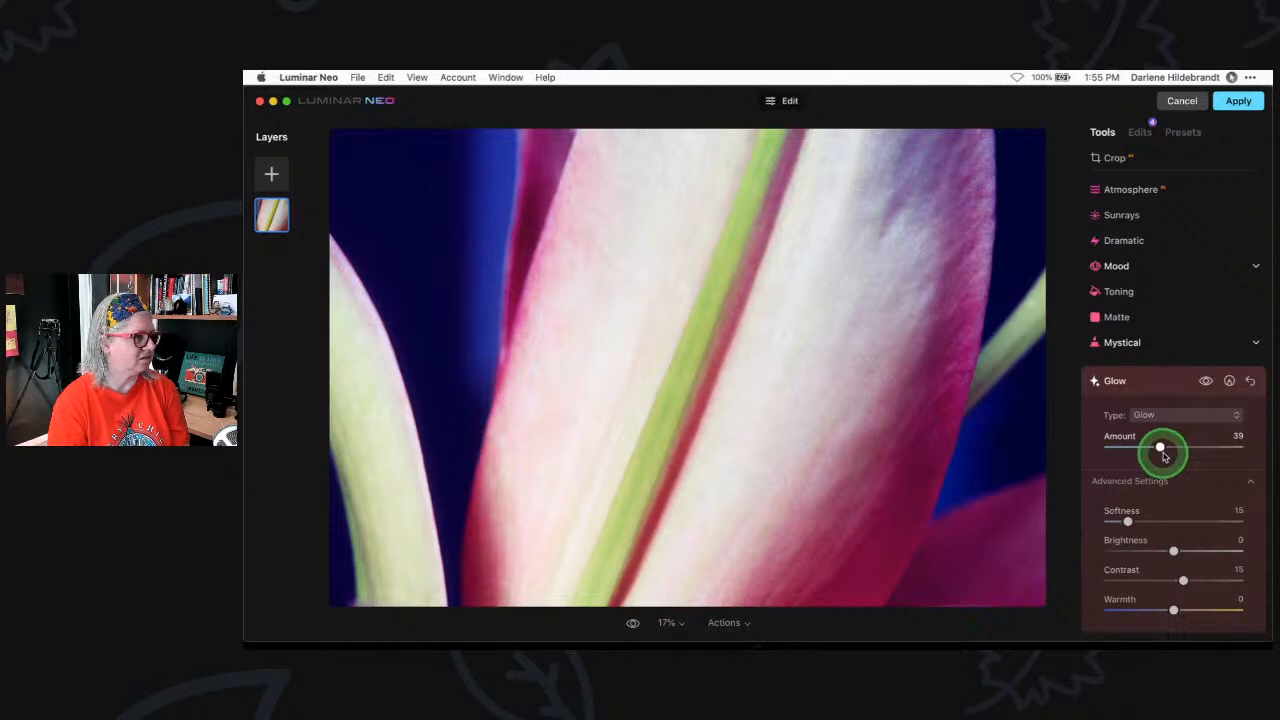
pyautogui.click(1155, 381)
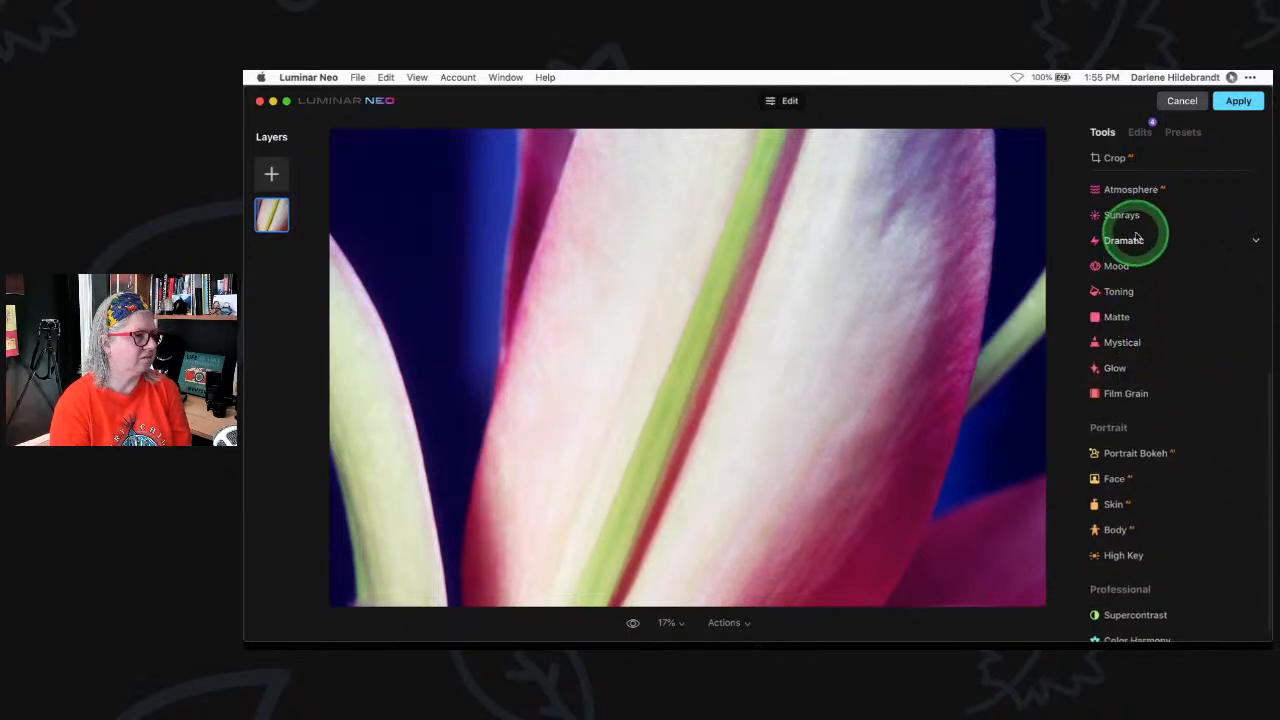
# Add a Matte effect to the photo with Amount 33 and Fade 18
pyautogui.scroll(2, 1130, 237)
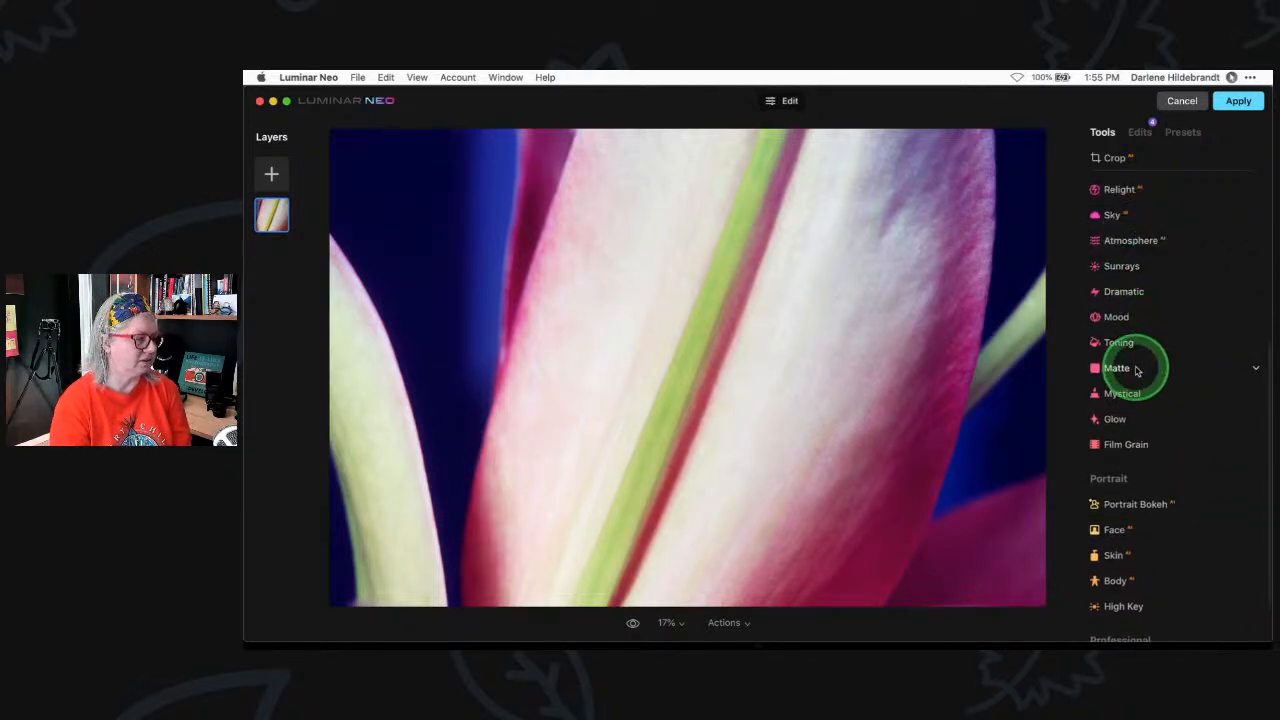
pyautogui.click(1150, 363)
pyautogui.moveTo(1108, 362); pyautogui.dragTo(1168, 364)
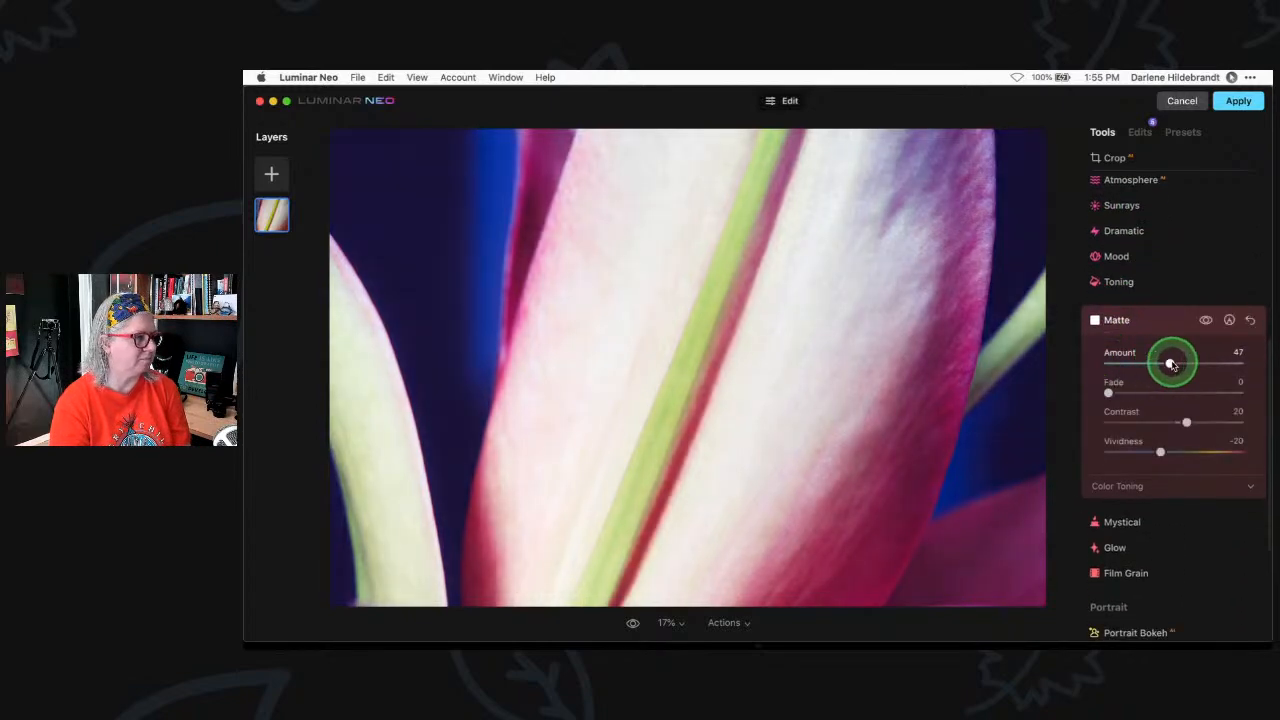
pyautogui.moveTo(1108, 392); pyautogui.dragTo(1135, 392)
pyautogui.moveTo(1152, 363)
pyautogui.mouseDown()
pyautogui.moveTo(1117, 363)
pyautogui.moveTo(1152, 367)
pyautogui.mouseUp()
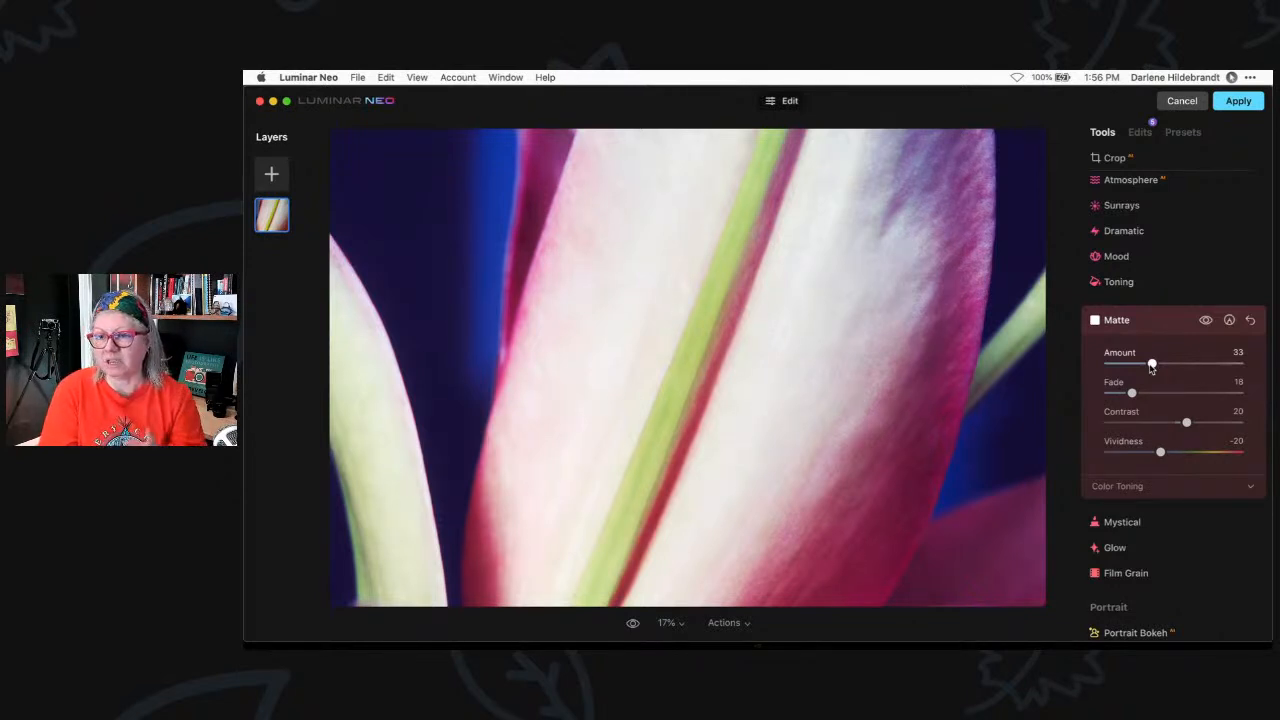
pyautogui.click(1151, 365)
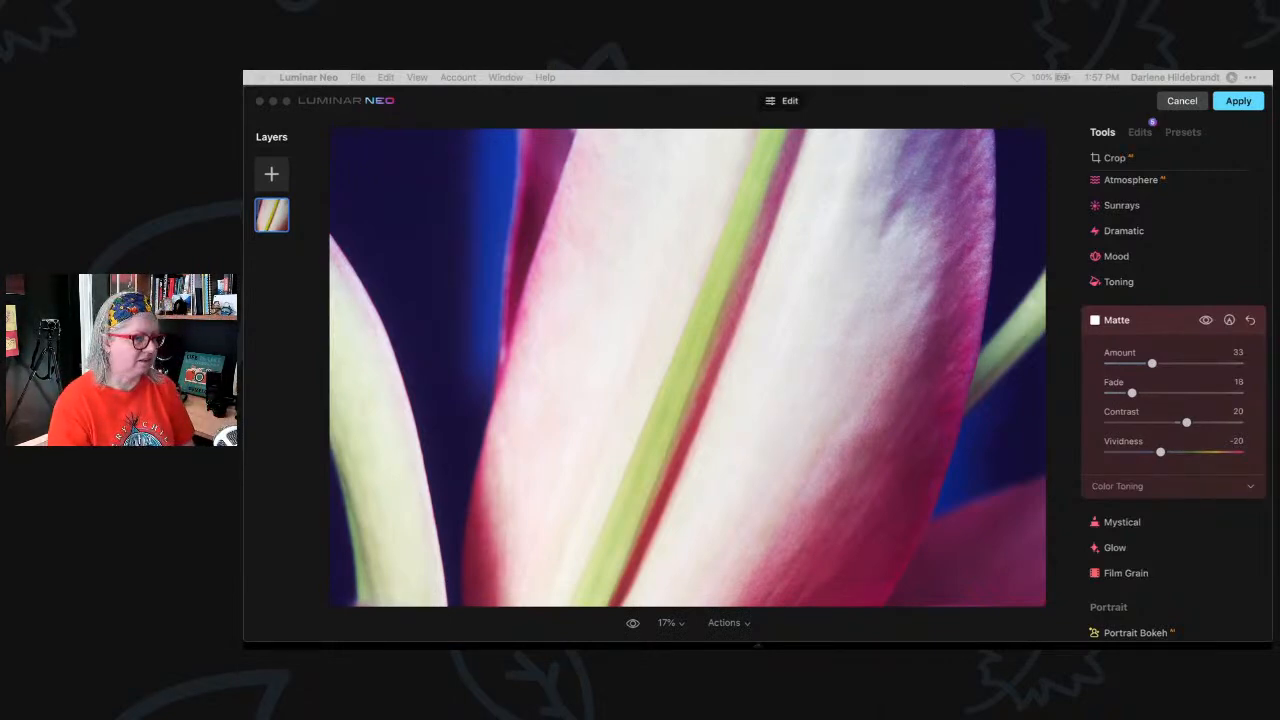
pyautogui.click(1183, 519)
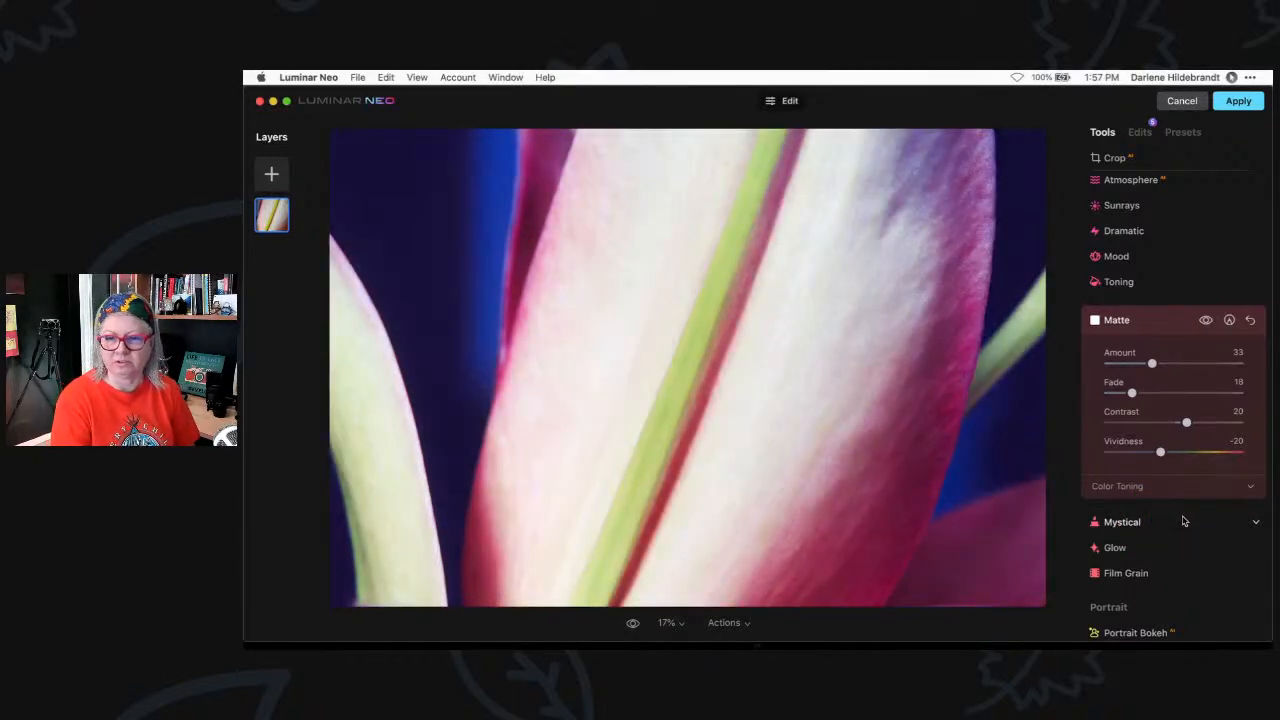
pyautogui.scroll(-5, 1183, 521)
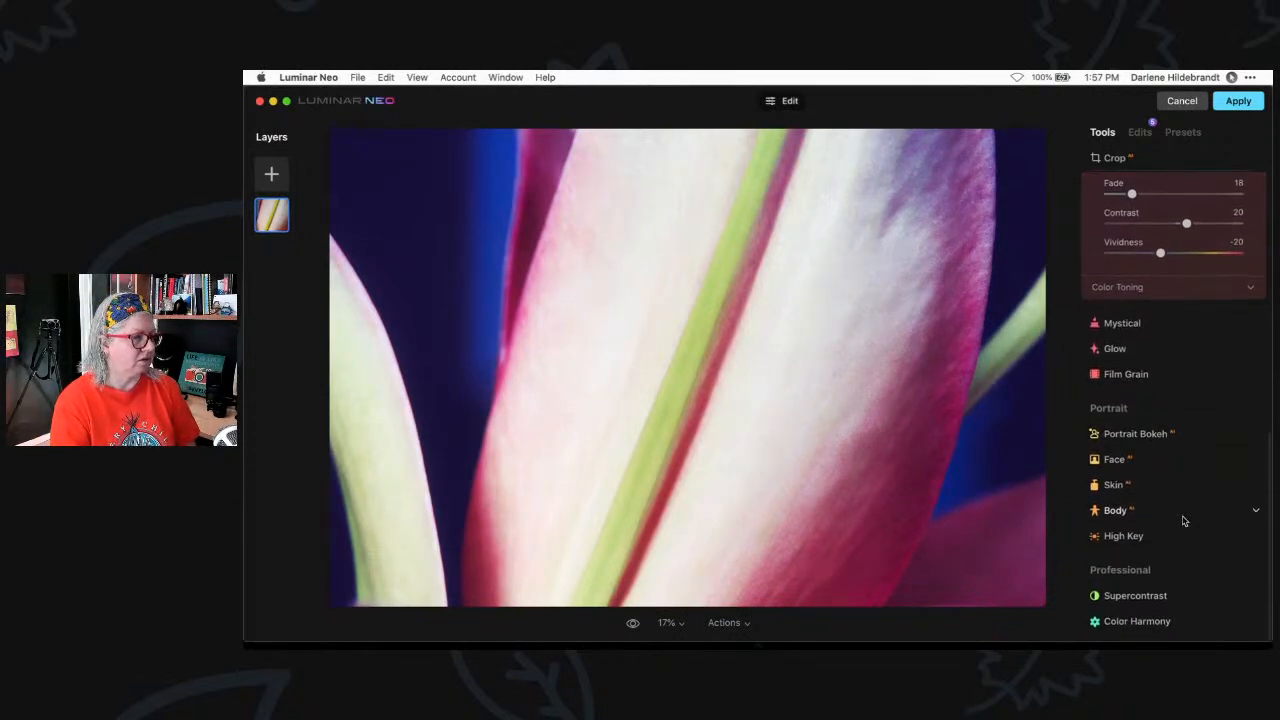
pyautogui.scroll(9, 1183, 521)
pyautogui.click(1183, 519)
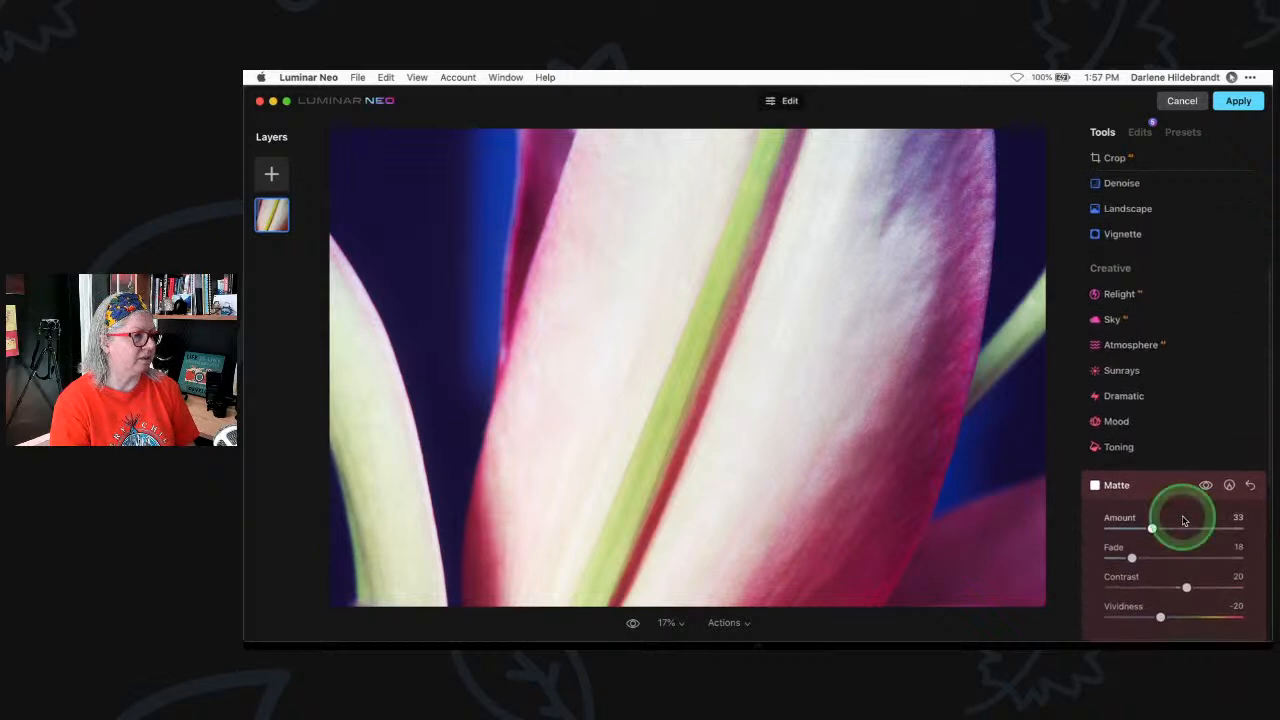
pyautogui.scroll(-2, 1183, 521)
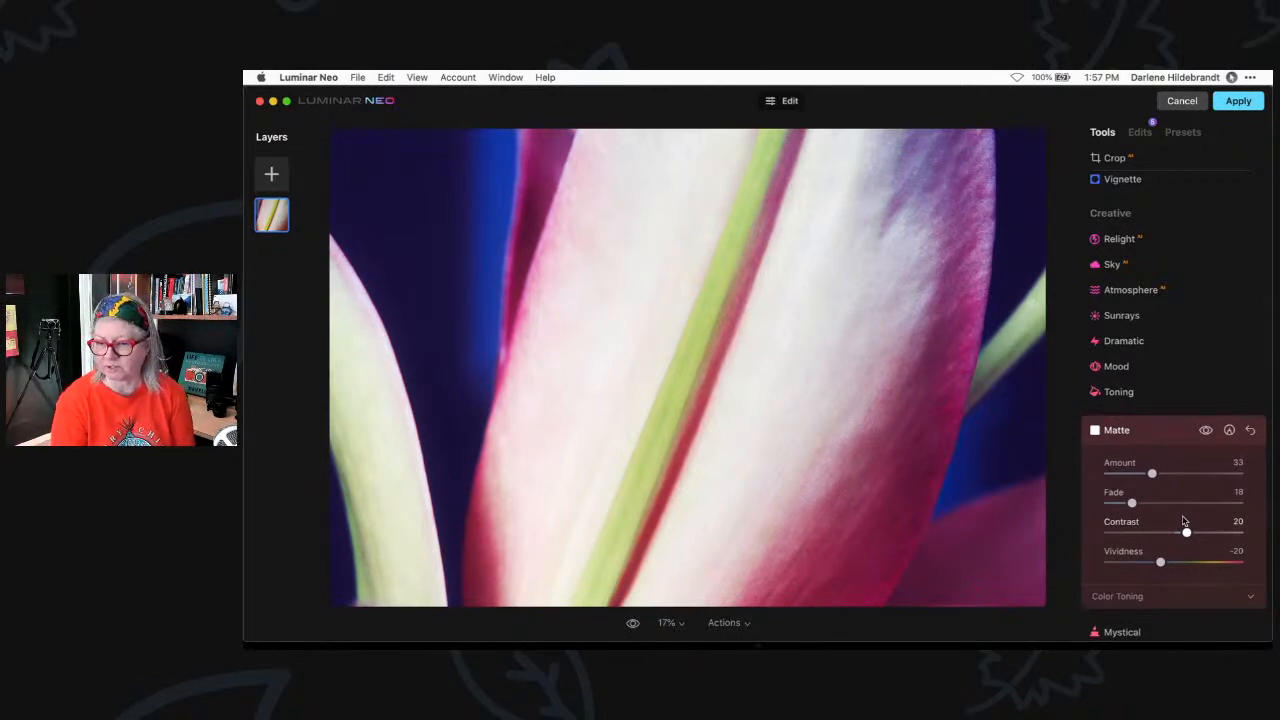
pyautogui.click(1185, 523)
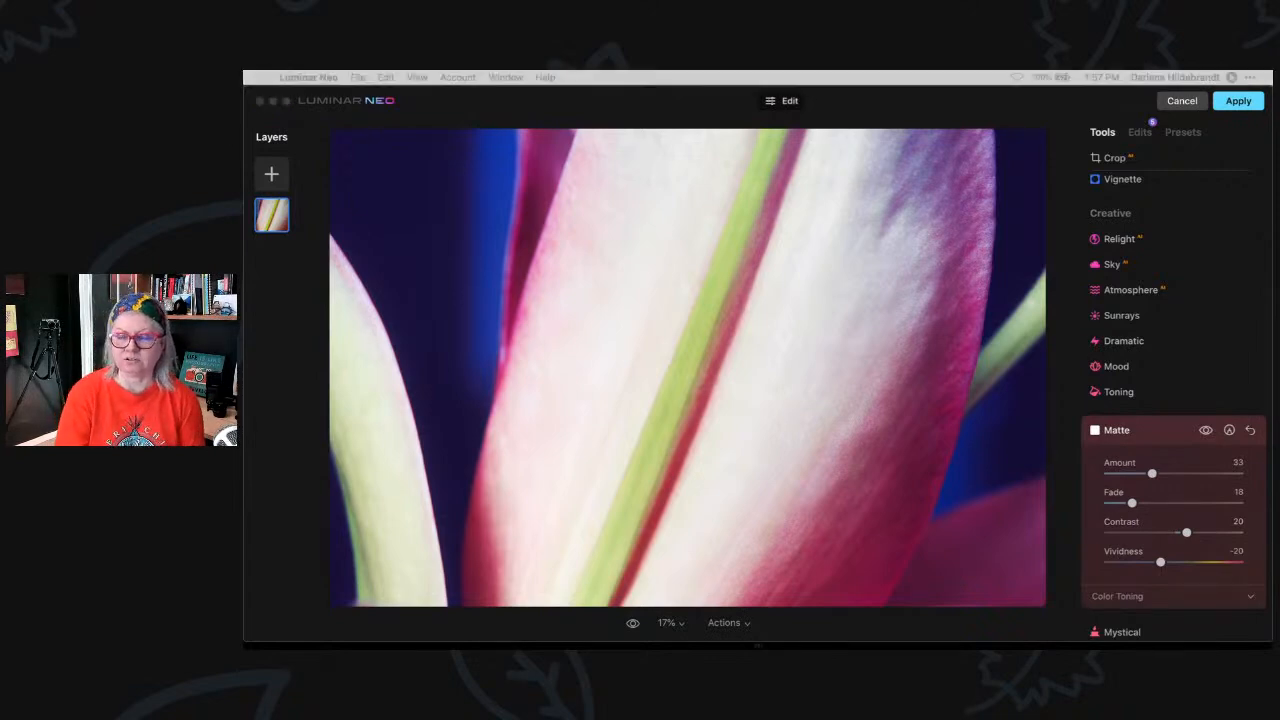
# Switch to Adobe Lightroom Classic
pyautogui.press('super+Tab')
pyautogui.press('super+Tab')
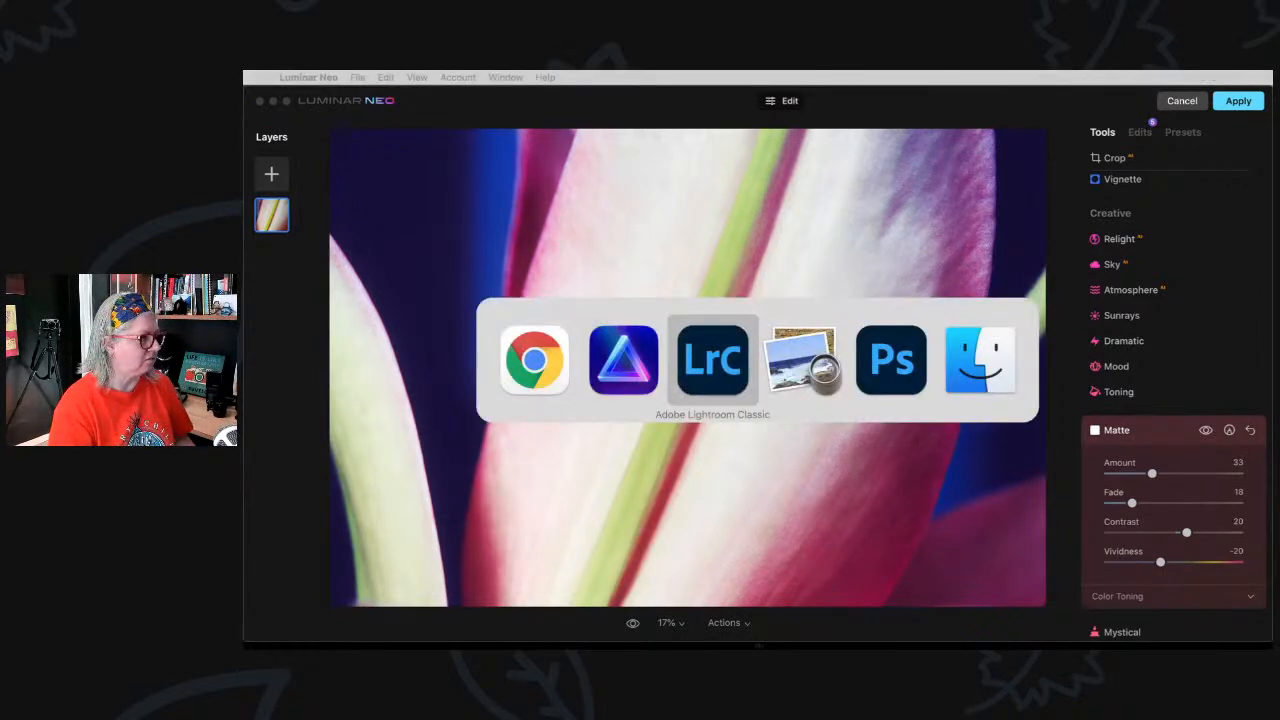